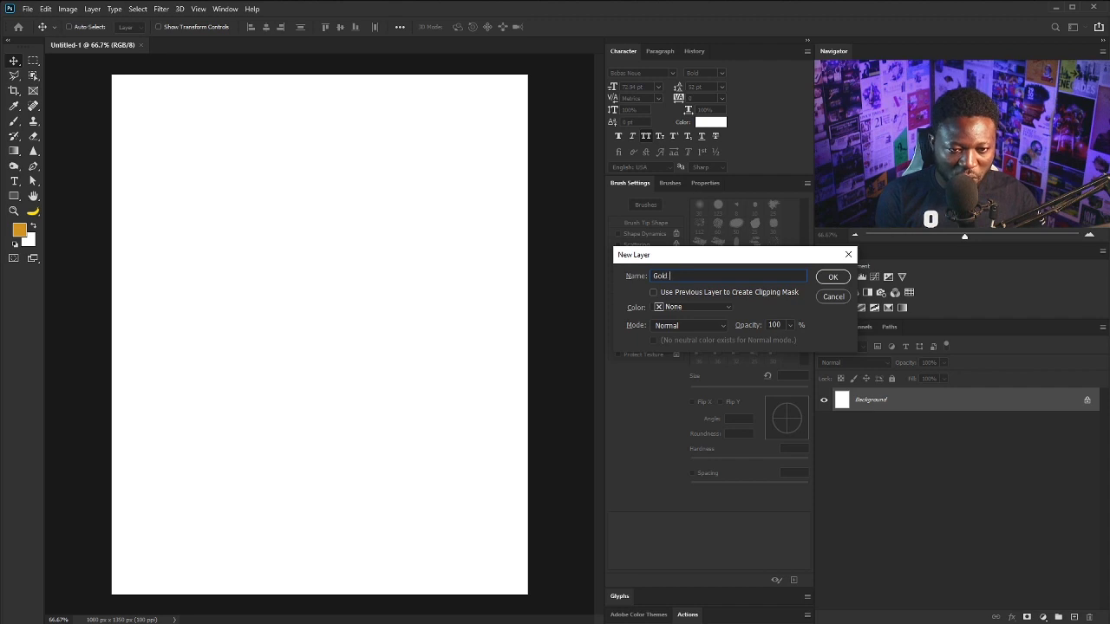
# Name the new layer Gold Fill and create it above the Background
pyautogui.write('il')
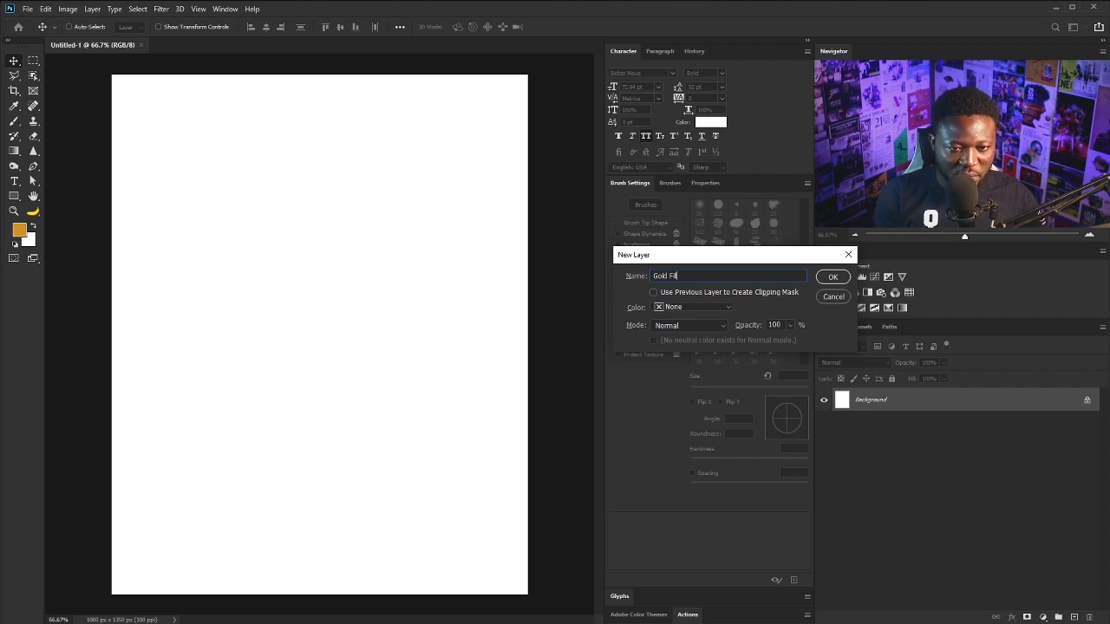
pyautogui.write('l')
pyautogui.click(832, 277)
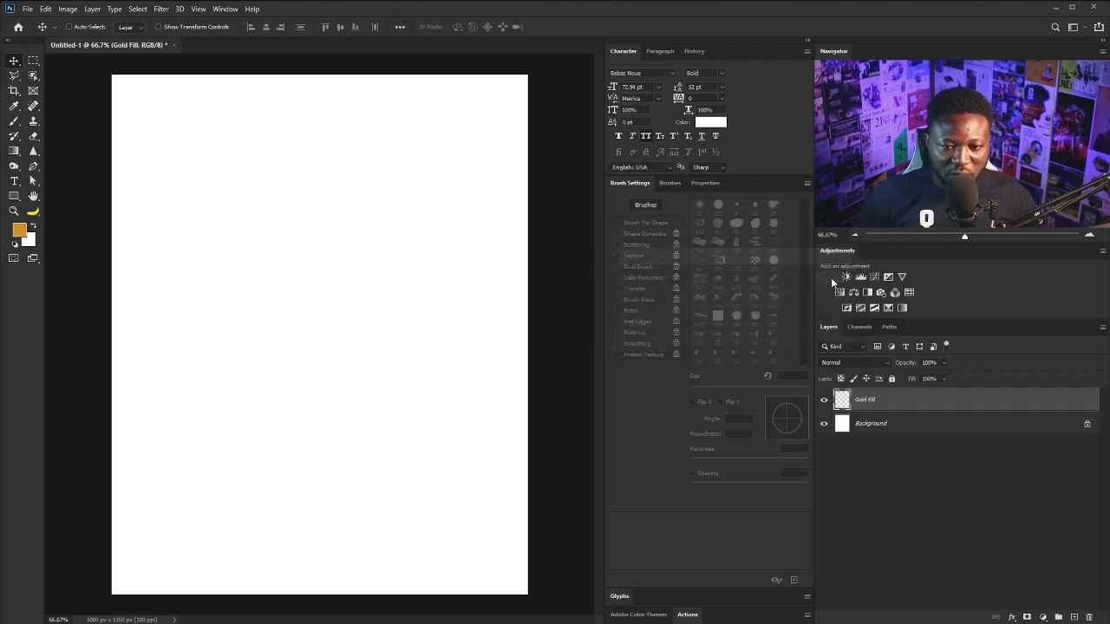
# Fill the Gold Fill layer with the gold foreground colour ce9424
pyautogui.click(19, 230)
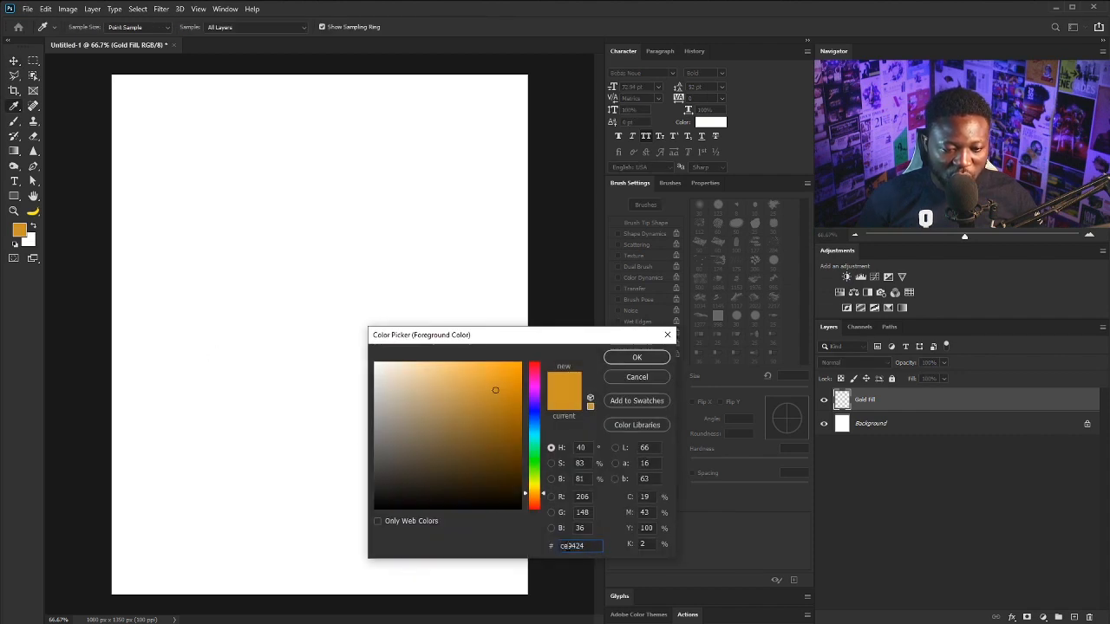
pyautogui.moveTo(591, 546); pyautogui.dragTo(534, 539)
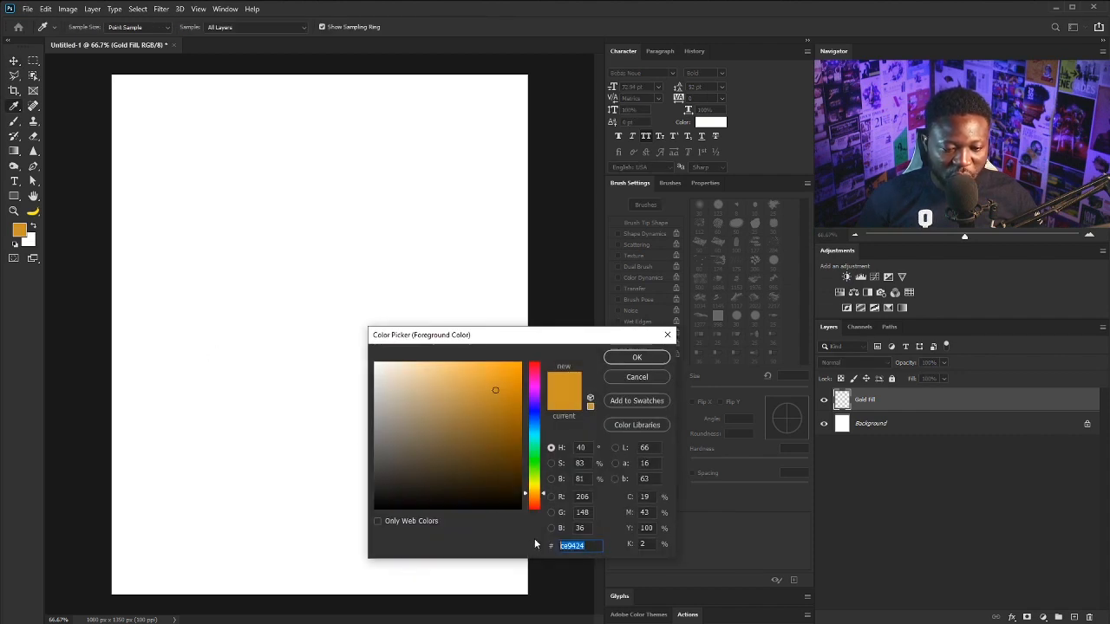
pyautogui.click(635, 356)
pyautogui.press('v')
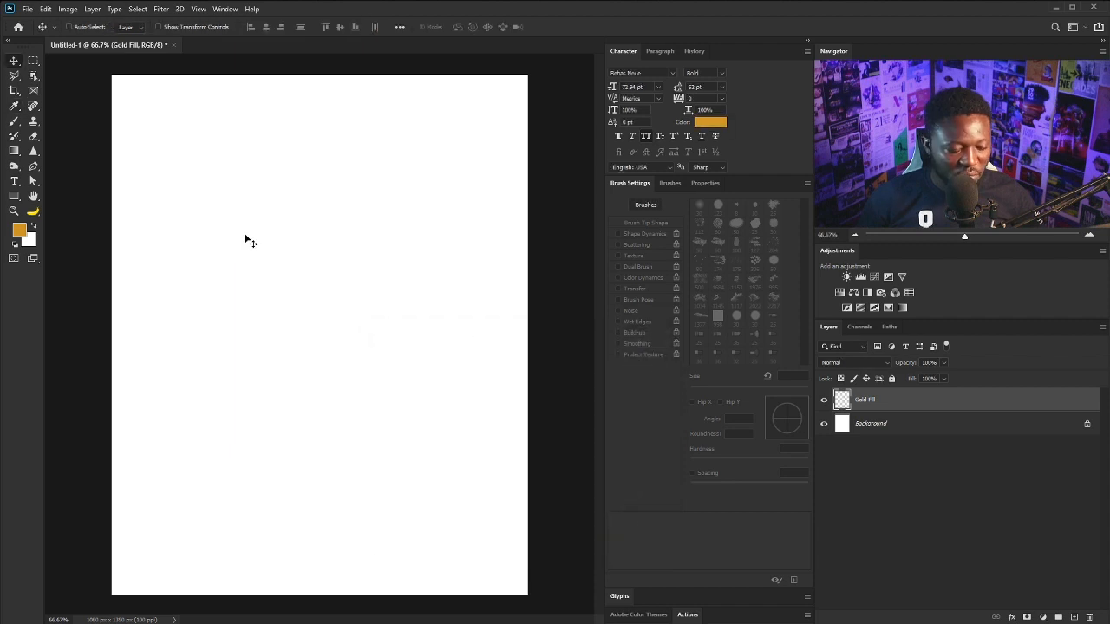
pyautogui.hotkey('alt', 'BackSpace')
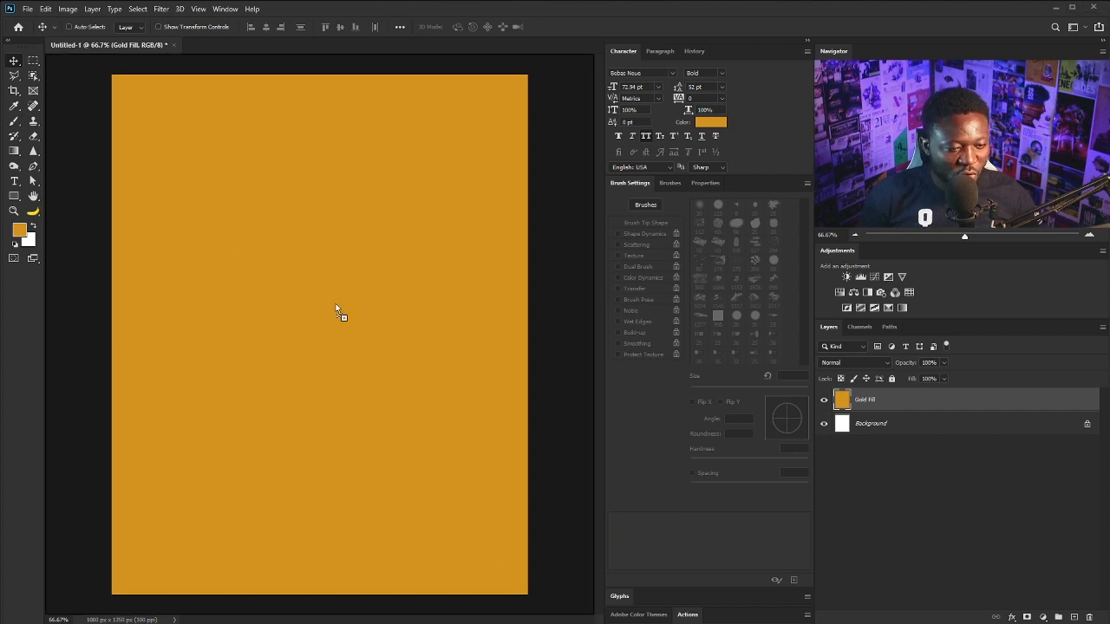
# Place the Gurl portrait image in the document, then enlarge and position it so the woman's head and shoulders fill the canvas
pyautogui.moveTo(338, 305); pyautogui.dragTo(335, 304)
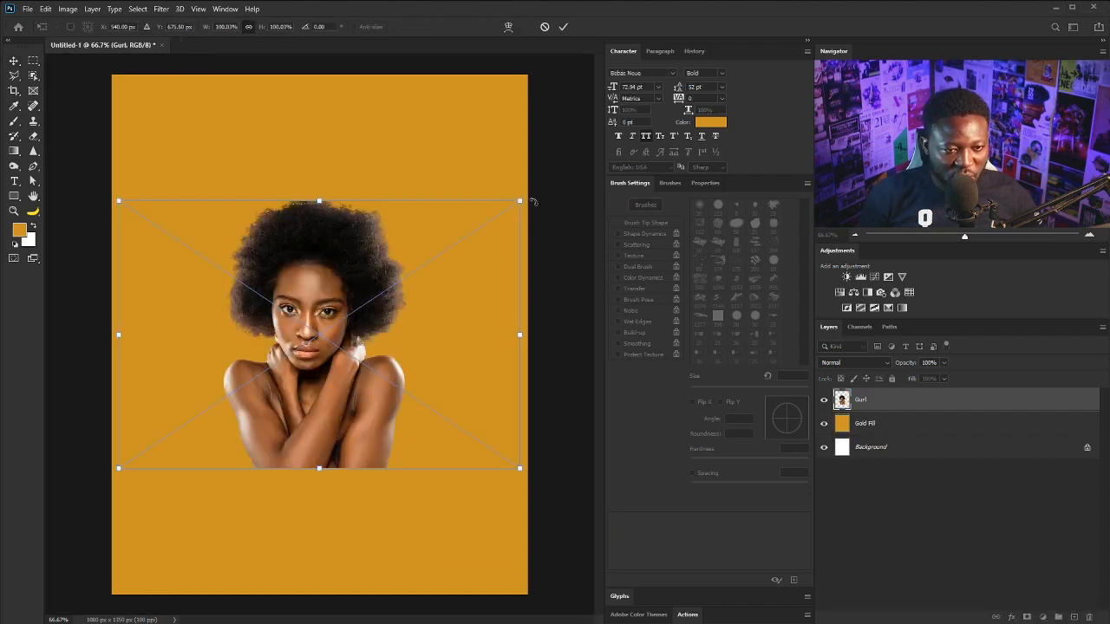
pyautogui.moveTo(497, 217); pyautogui.dragTo(454, 216)
pyautogui.moveTo(440, 254); pyautogui.dragTo(594, 111)
pyautogui.moveTo(434, 286); pyautogui.dragTo(414, 299)
pyautogui.moveTo(539, 205); pyautogui.dragTo(560, 174)
pyautogui.moveTo(439, 334); pyautogui.dragTo(443, 335)
pyautogui.press('Return')
pyautogui.hotkey('ctrl', '0')
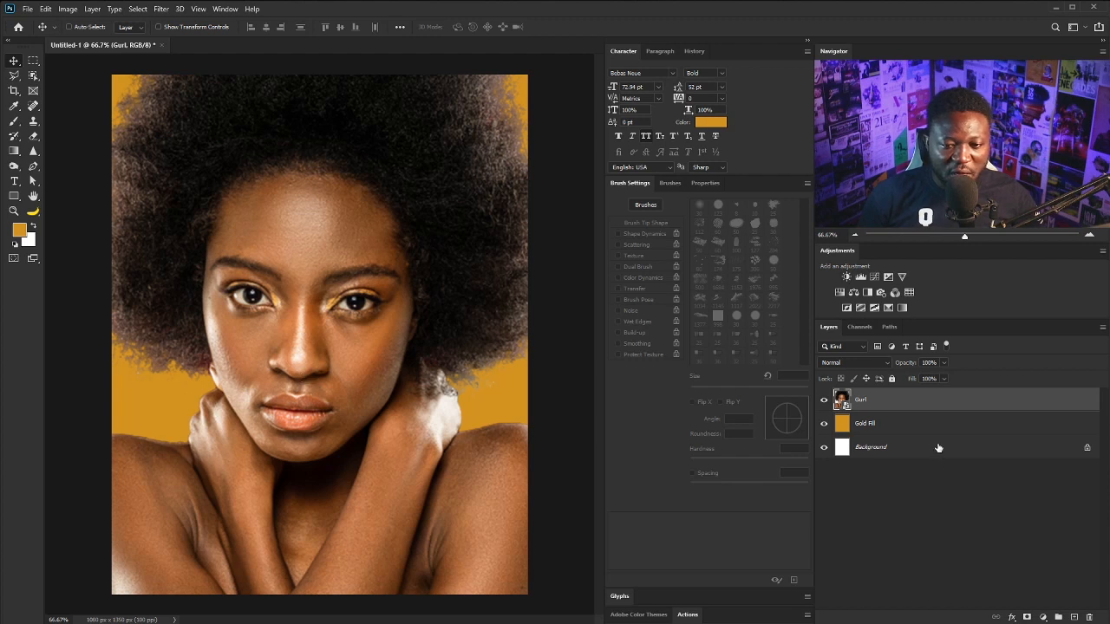
# Duplicate the Gurl layer, hide the original and rename that original Gurl_Bck_up
pyautogui.moveTo(974, 403); pyautogui.dragTo(1075, 615)
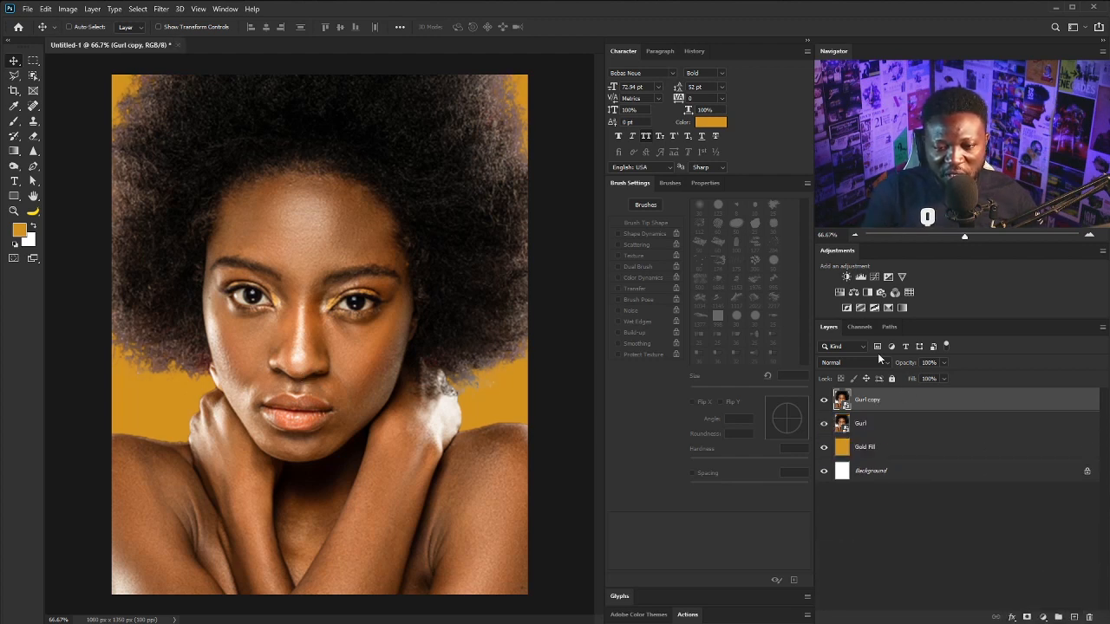
pyautogui.click(824, 424)
pyautogui.doubleClick(863, 424)
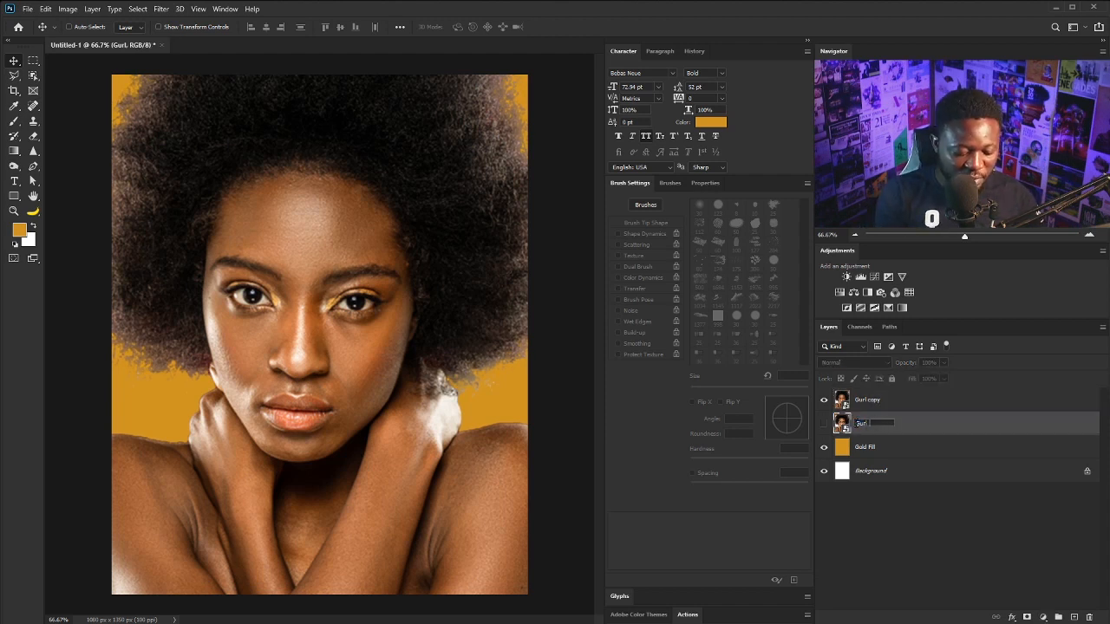
pyautogui.write('Gurl_Bck_up')
# Add a layer mask to the Gurl copy layer
pyautogui.click(897, 403)
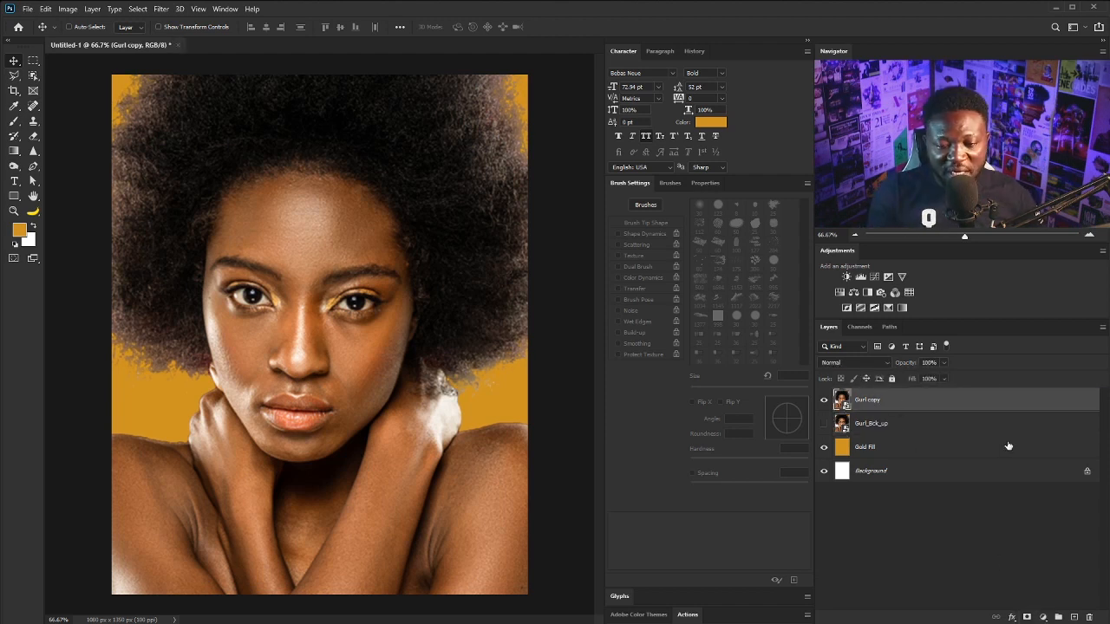
pyautogui.click(1028, 615)
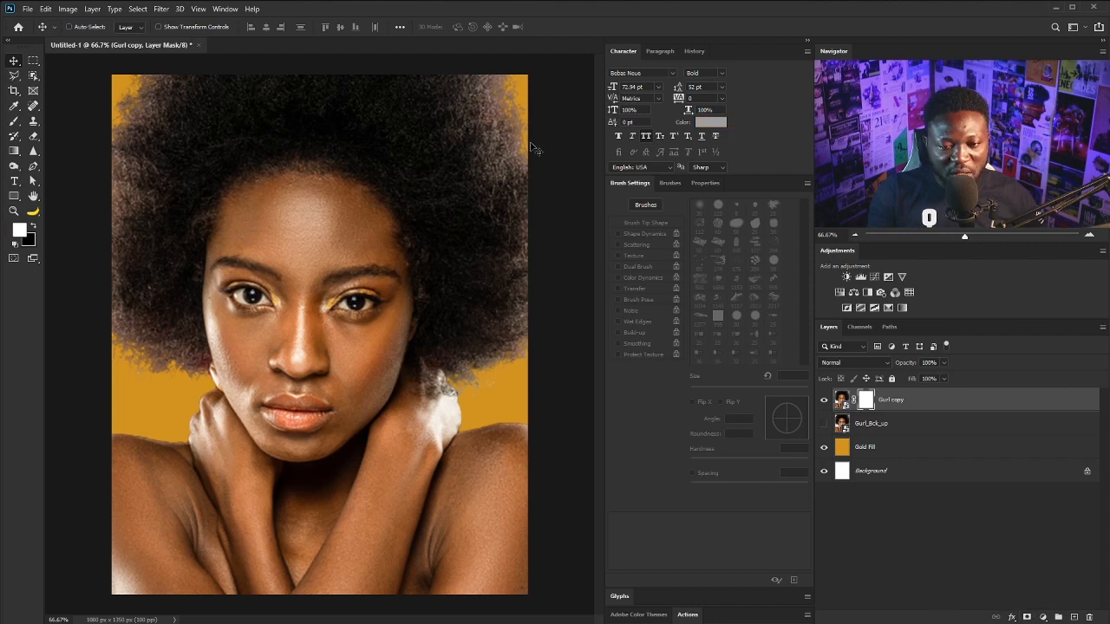
pyautogui.scroll(-1, 286, 276)
pyautogui.scroll(2, 286, 276)
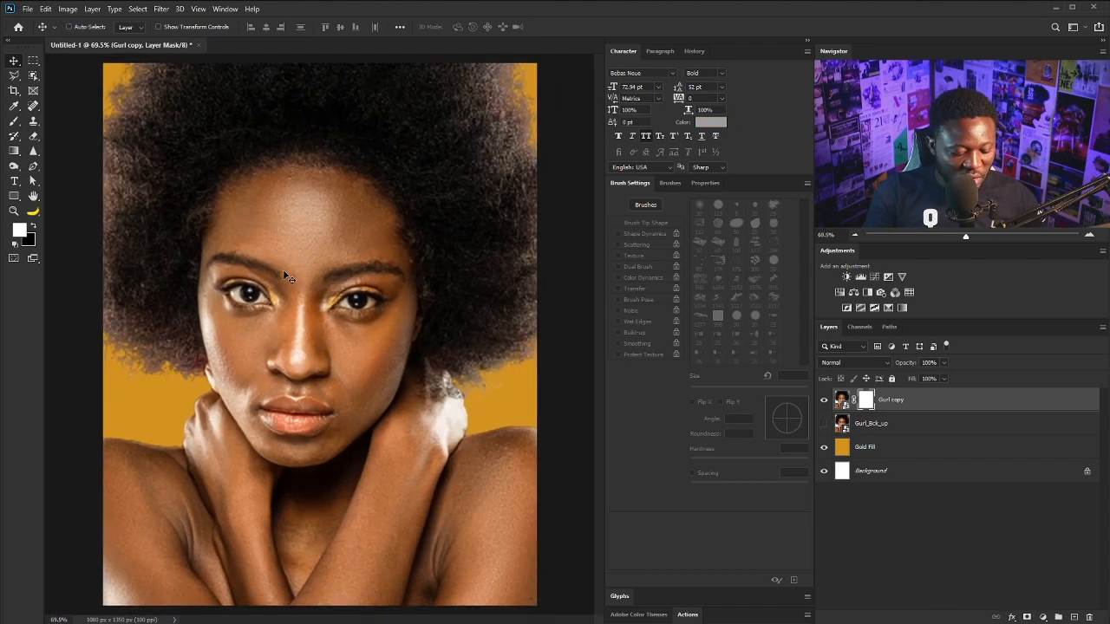
# Mask out the hair along the left side of the face with a soft black brush, using 250 px and then 80 px
pyautogui.press('b')
pyautogui.press(']')
pyautogui.press(']')
pyautogui.press(']')
pyautogui.press(']')
pyautogui.press(']')
pyautogui.press(']')
pyautogui.press(']')
pyautogui.press(']')
pyautogui.press(']')
pyautogui.press(']')
pyautogui.press(']')
pyautogui.press(']')
pyautogui.press(']')
pyautogui.press(']')
pyautogui.press(']')
pyautogui.press(']')
pyautogui.press(']')
pyautogui.press(']')
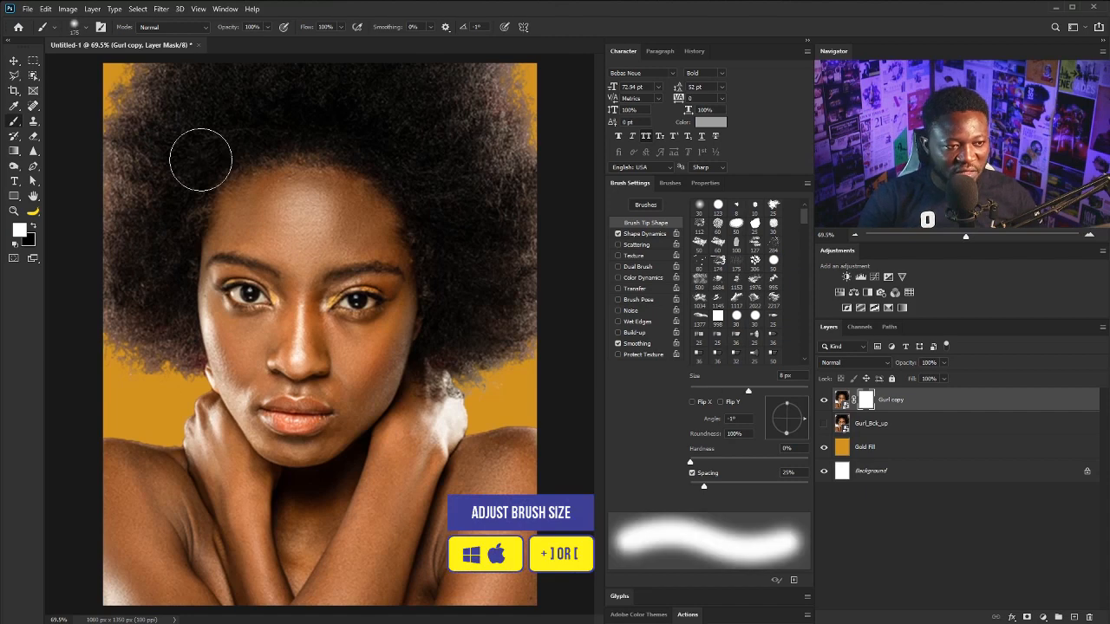
pyautogui.press(']')
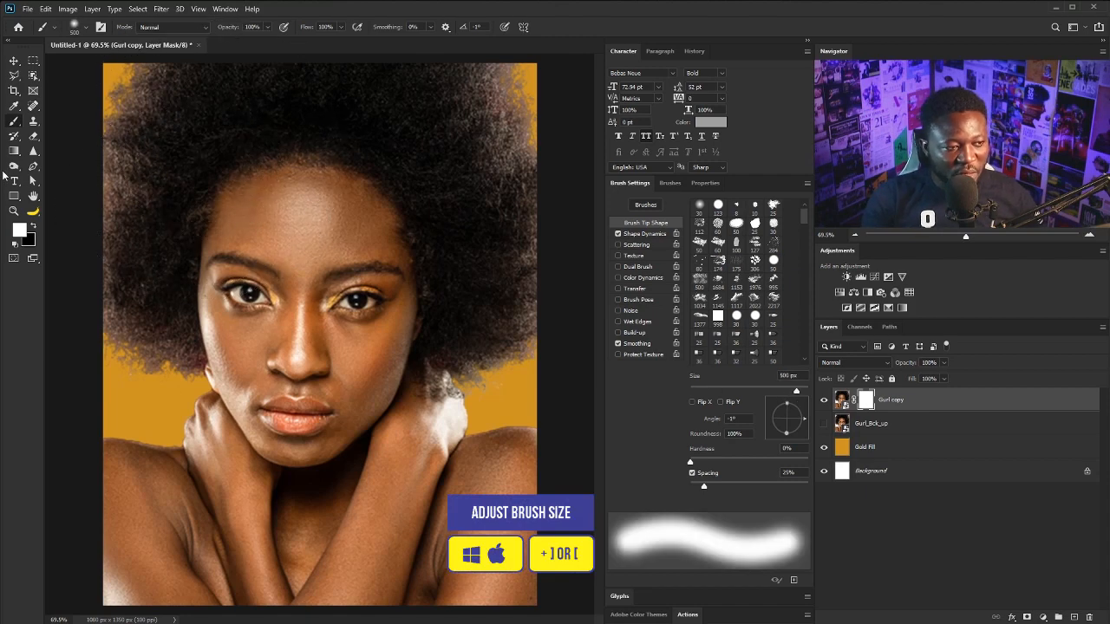
pyautogui.click(35, 228)
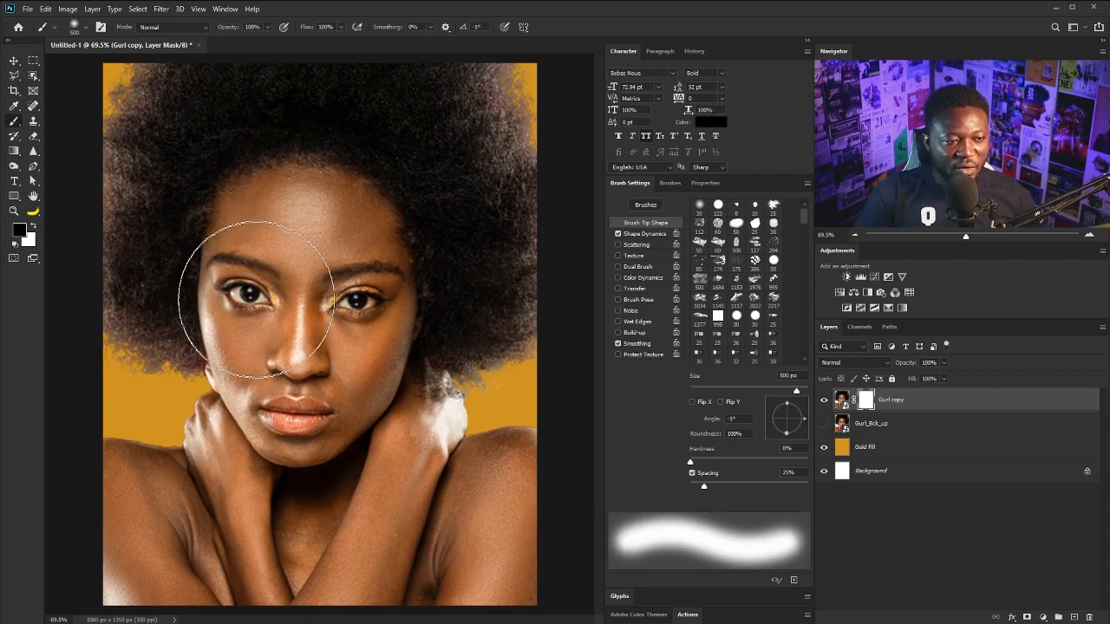
pyautogui.press('[')
pyautogui.press('[')
pyautogui.press('[')
pyautogui.press('[')
pyautogui.press('[')
pyautogui.press('[')
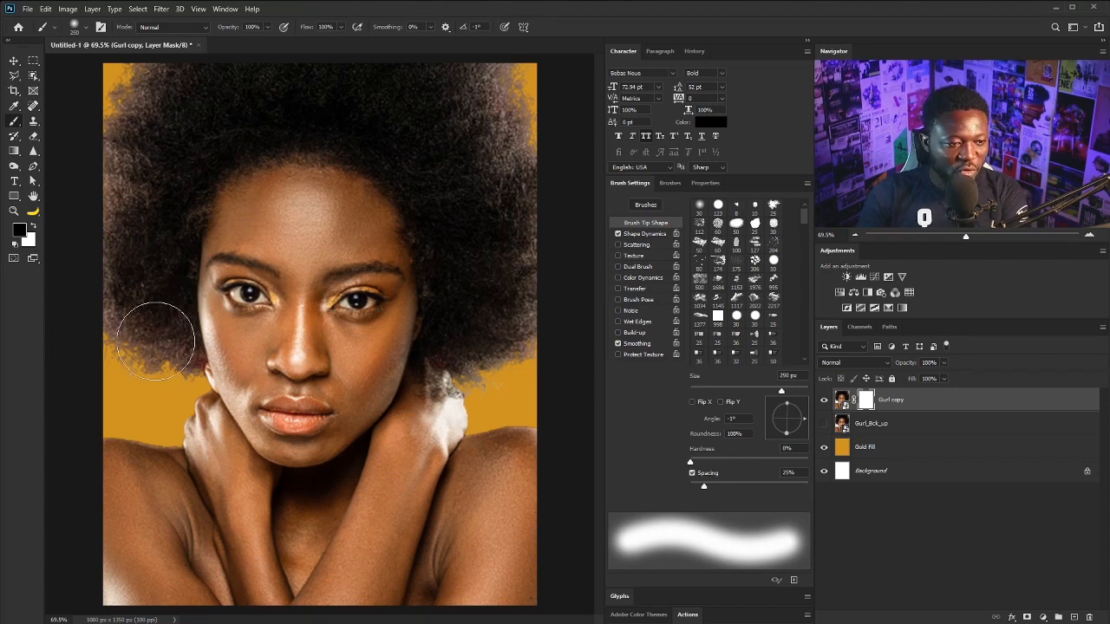
pyautogui.moveTo(148, 309)
pyautogui.mouseDown()
pyautogui.moveTo(143, 260)
pyautogui.moveTo(104, 320)
pyautogui.moveTo(155, 330)
pyautogui.moveTo(138, 104)
pyautogui.mouseUp()
pyautogui.scroll(5, 174, 347)
pyautogui.press('[')
pyautogui.press('[')
pyautogui.press('[')
pyautogui.press('[')
pyautogui.press('[')
pyautogui.scroll(-3, 217, 225)
pyautogui.moveTo(295, 347); pyautogui.dragTo(295, 463)
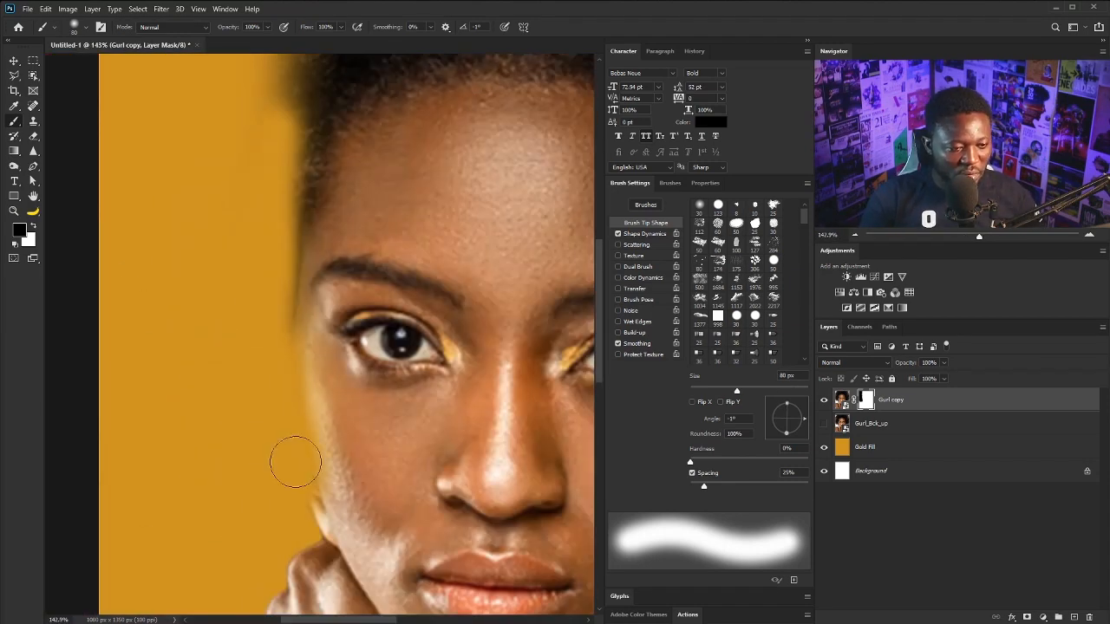
# Mask out the hair above the forehead and at the upper right of the head with a black brush enlarged to 400 px
pyautogui.scroll(-2, 260, 347)
pyautogui.press(']')
pyautogui.press(']')
pyautogui.press(']')
pyautogui.press(']')
pyautogui.moveTo(242, 252); pyautogui.dragTo(247, 338)
pyautogui.moveTo(270, 300)
pyautogui.mouseDown()
pyautogui.moveTo(326, 186)
pyautogui.moveTo(382, 260)
pyautogui.mouseUp()
pyautogui.press(']')
pyautogui.press(']')
pyautogui.press(']')
pyautogui.moveTo(330, 185); pyautogui.dragTo(433, 347)
pyautogui.scroll(-5, 446, 290)
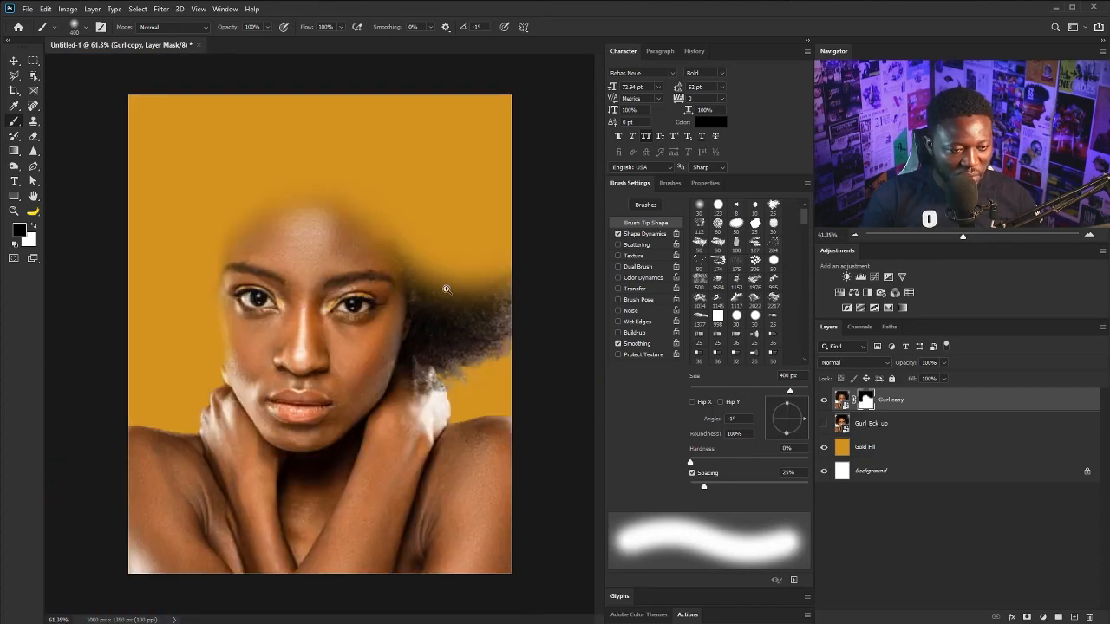
# Mask out the remaining hair along the right side of the face down to the hand, using a smaller black brush near the edge
pyautogui.scroll(8, 446, 312)
pyautogui.press('[')
pyautogui.press('[')
pyautogui.press('[')
pyautogui.press('[')
pyautogui.press('[')
pyautogui.press('[')
pyautogui.press('[')
pyautogui.press('[')
pyautogui.moveTo(485, 373)
pyautogui.mouseDown()
pyautogui.moveTo(408, 411)
pyautogui.moveTo(321, 174)
pyautogui.mouseUp()
pyautogui.scroll(-4, 285, 364)
pyautogui.press(']')
pyautogui.press(']')
pyautogui.press(']')
pyautogui.press(']')
pyautogui.press(']')
pyautogui.moveTo(394, 356); pyautogui.dragTo(434, 390)
pyautogui.press(']')
pyautogui.press(']')
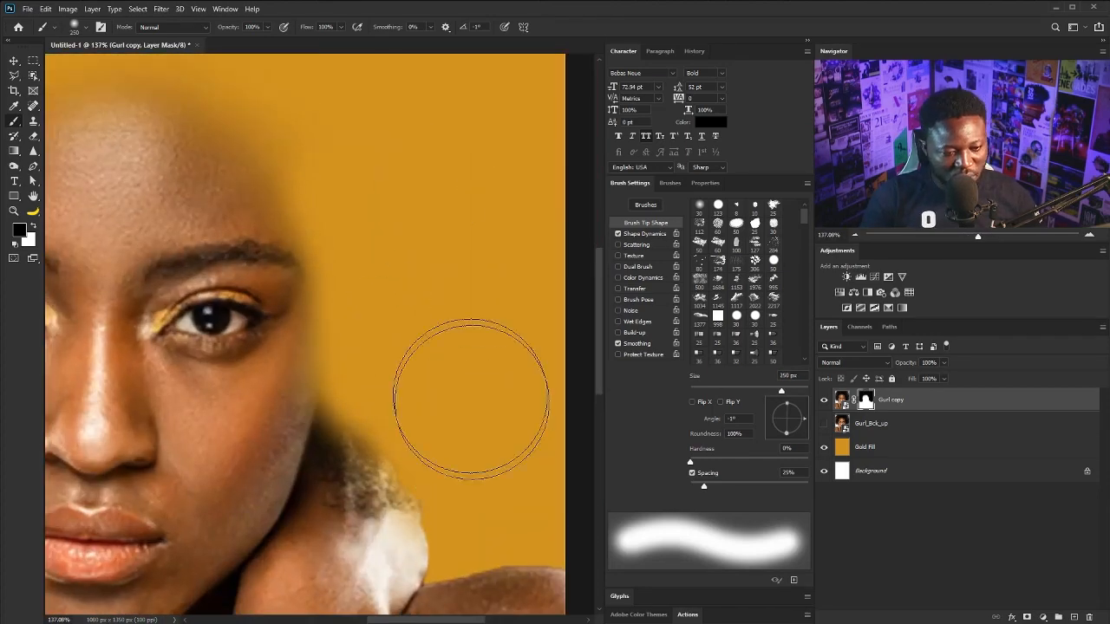
# Switch the mask brush to white and set its size to 45 px
pyautogui.press('x')
pyautogui.press('[')
pyautogui.press('[')
pyautogui.press('[')
pyautogui.press('[')
pyautogui.press('[')
pyautogui.press('[')
pyautogui.press('[')
pyautogui.press('[')
pyautogui.press('[')
pyautogui.press('[')
pyautogui.scroll(6, 372, 297)
pyautogui.scroll(-8, 373, 297)
pyautogui.press(']')
pyautogui.press(']')
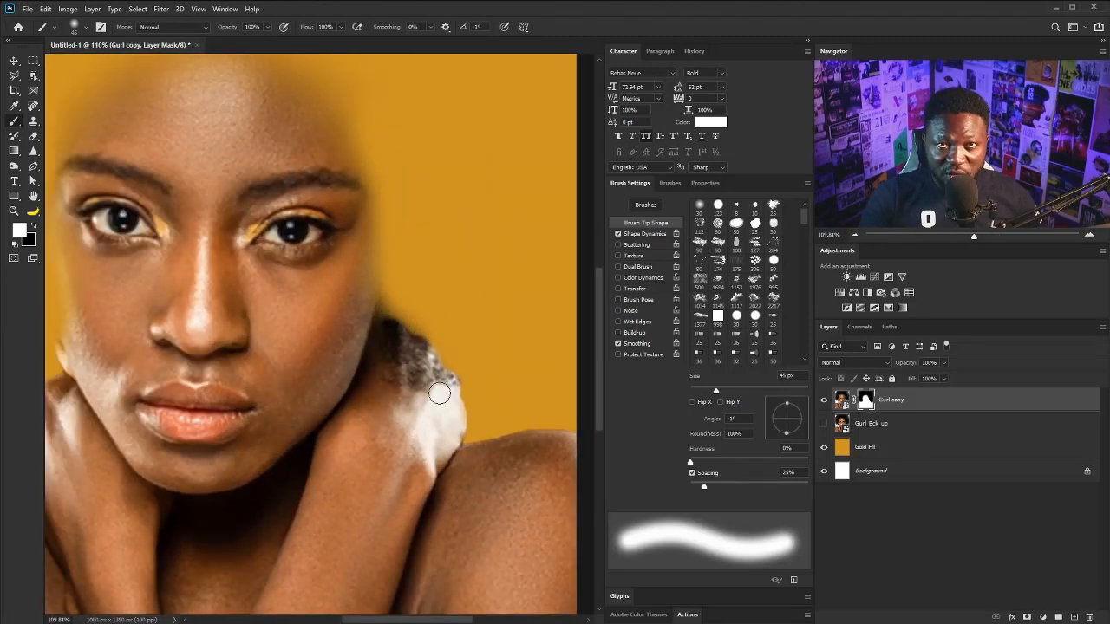
# Create a new layer named Skin_color above the Gurl copy layer
pyautogui.scroll(-4, 289, 361)
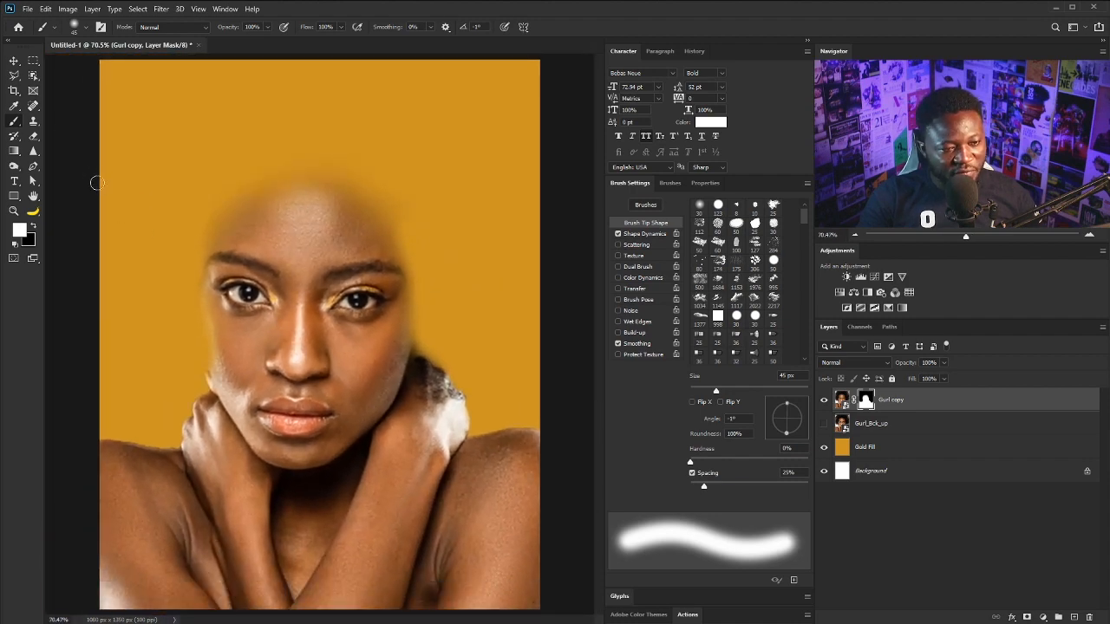
pyautogui.scroll(2, 521, 414)
pyautogui.moveTo(445, 440); pyautogui.dragTo(395, 395)
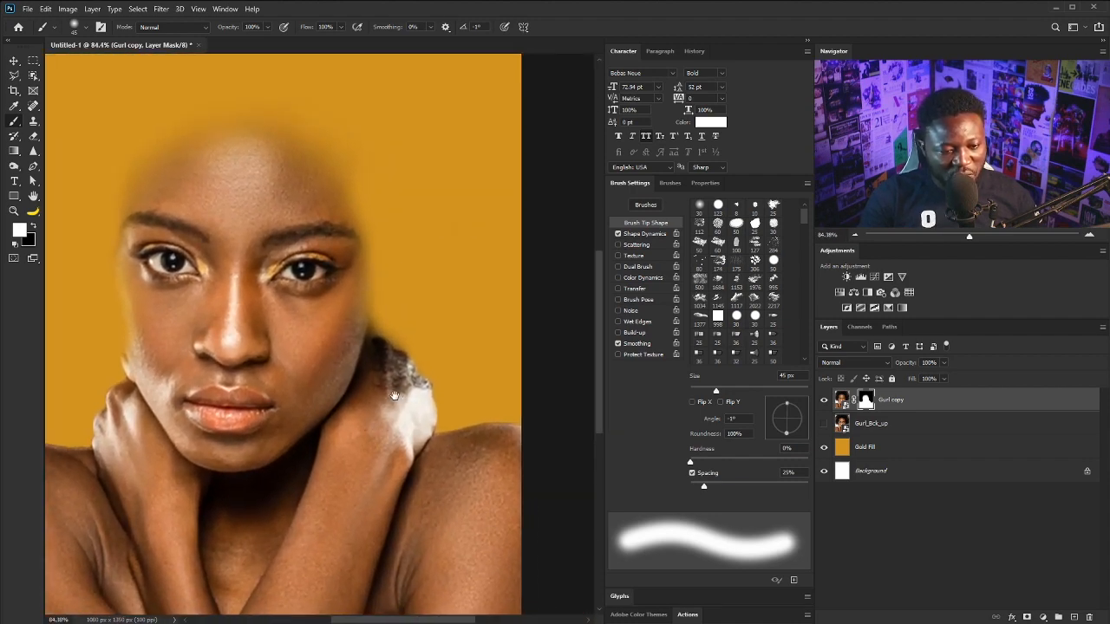
pyautogui.keyDown('alt'); pyautogui.click(1072, 618); pyautogui.keyUp('alt')
pyautogui.write('S')
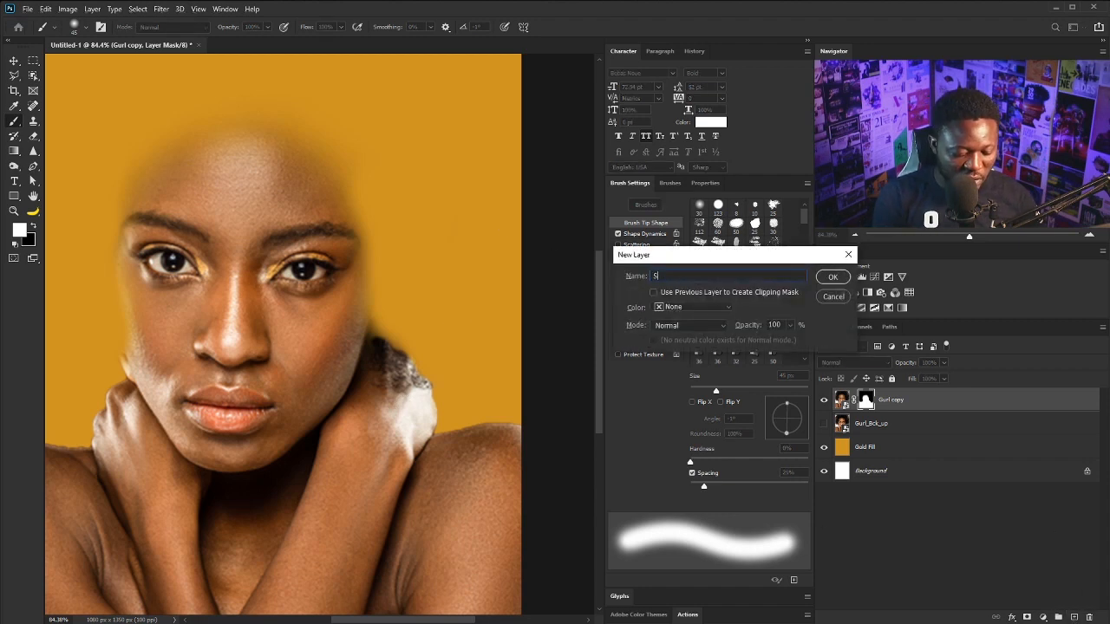
pyautogui.write('kin_c')
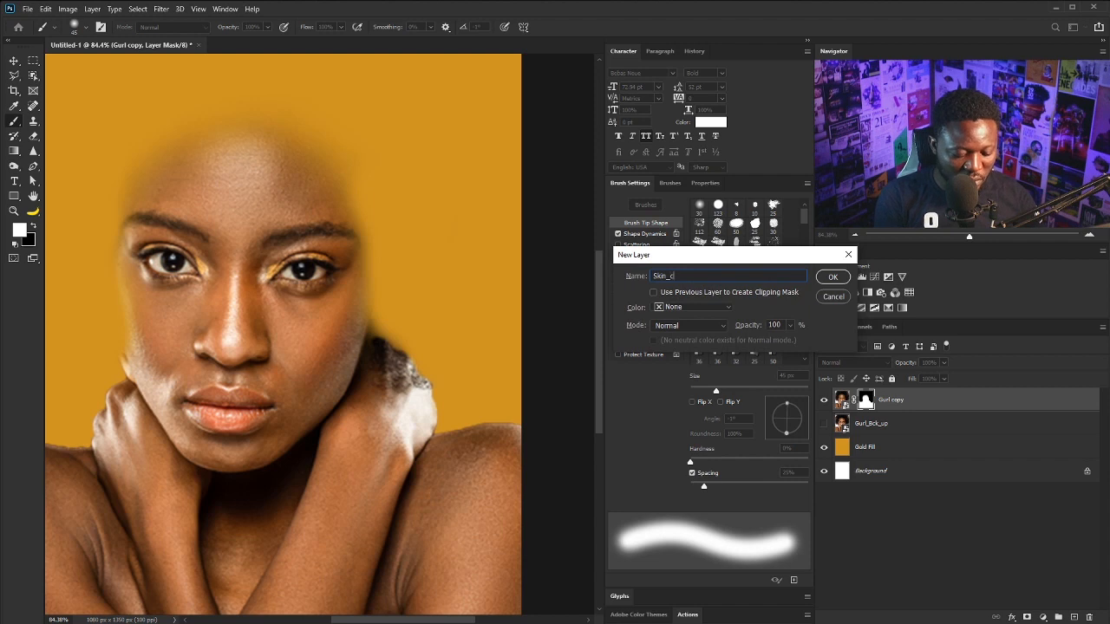
pyautogui.write('olor')
pyautogui.press('Return')
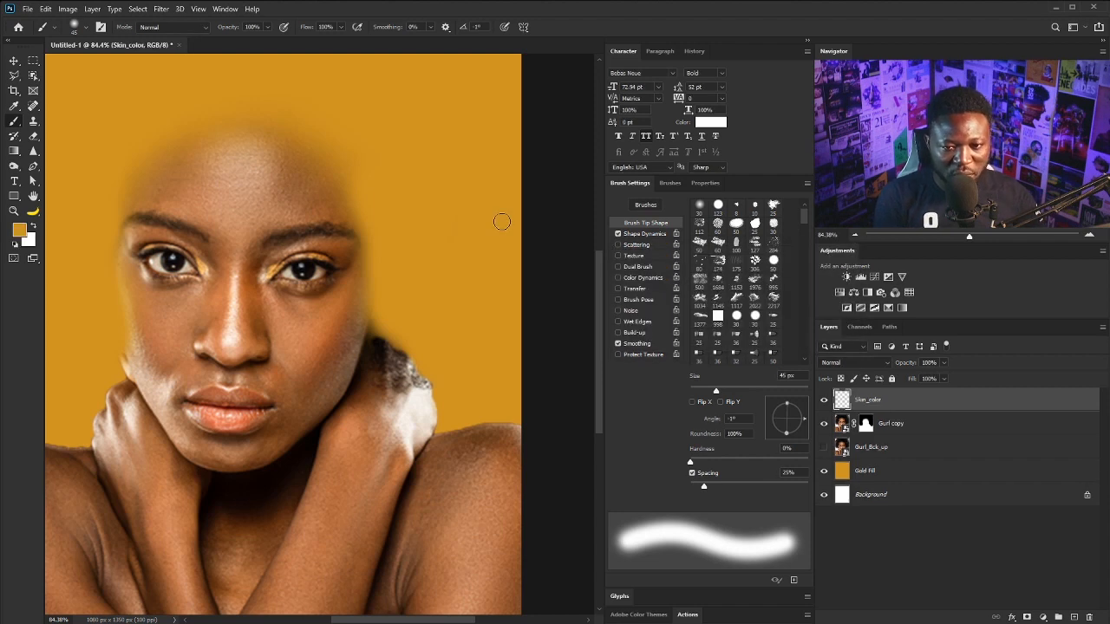
# Sample a brown skin tone from the lit forearm as the foreground colour with the Eyedropper tool
pyautogui.rightClick(14, 106)
pyautogui.click(87, 102)
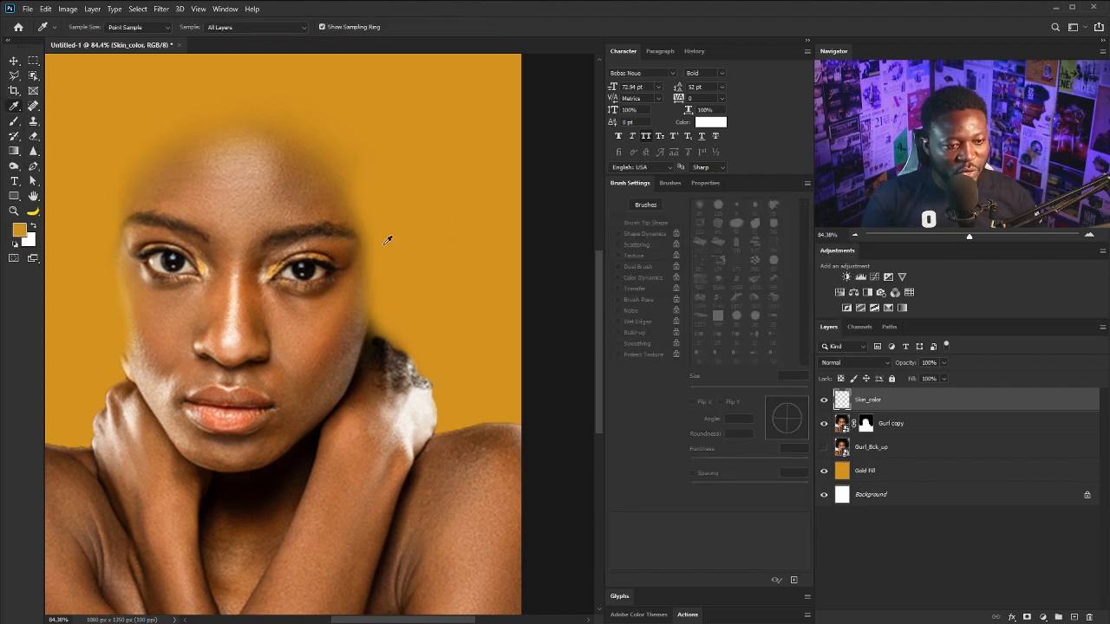
pyautogui.click(369, 425)
pyautogui.click(450, 445)
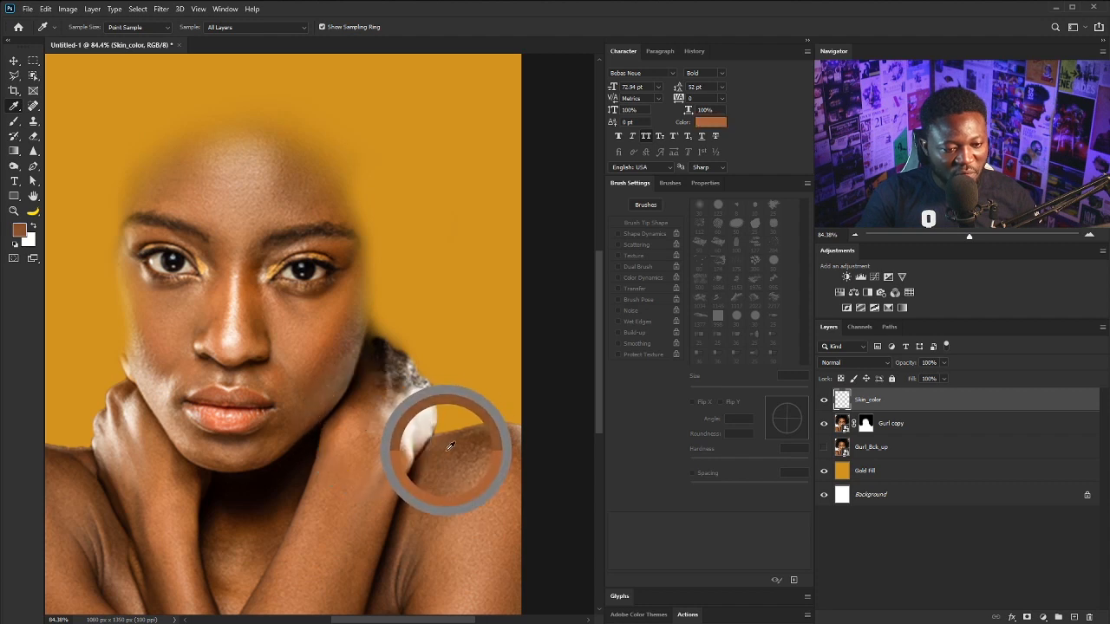
pyautogui.moveTo(450, 446); pyautogui.dragTo(433, 446)
pyautogui.moveTo(364, 433); pyautogui.dragTo(378, 434)
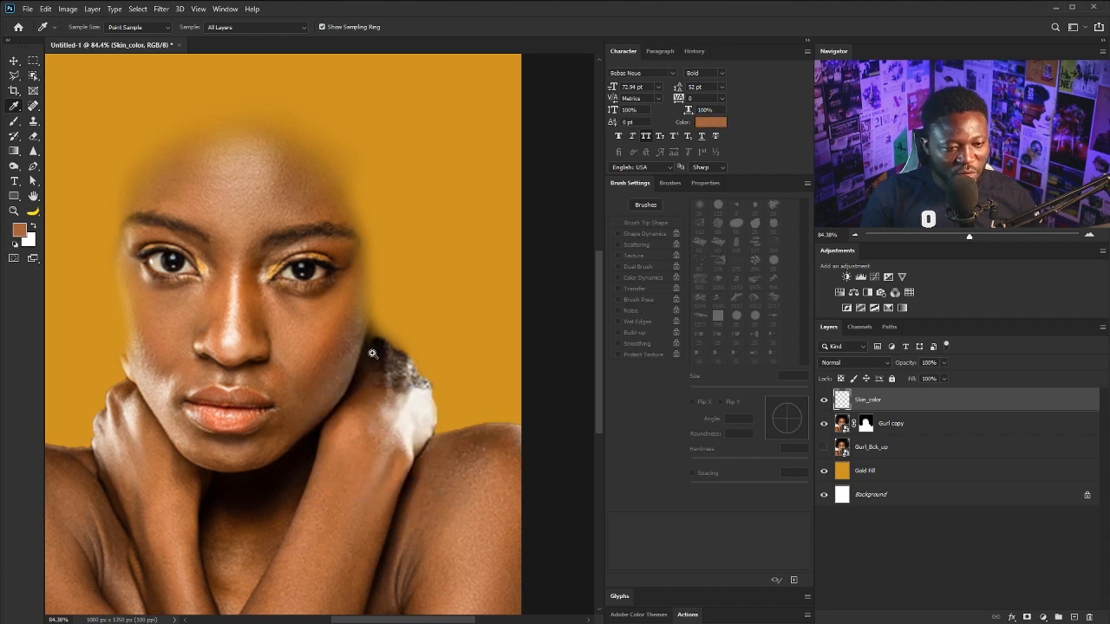
# Paint the sampled skin tone over the white highlight and leftover hair on the hand beside the neck with a 125 px soft brush
pyautogui.moveTo(371, 354); pyautogui.dragTo(292, 260)
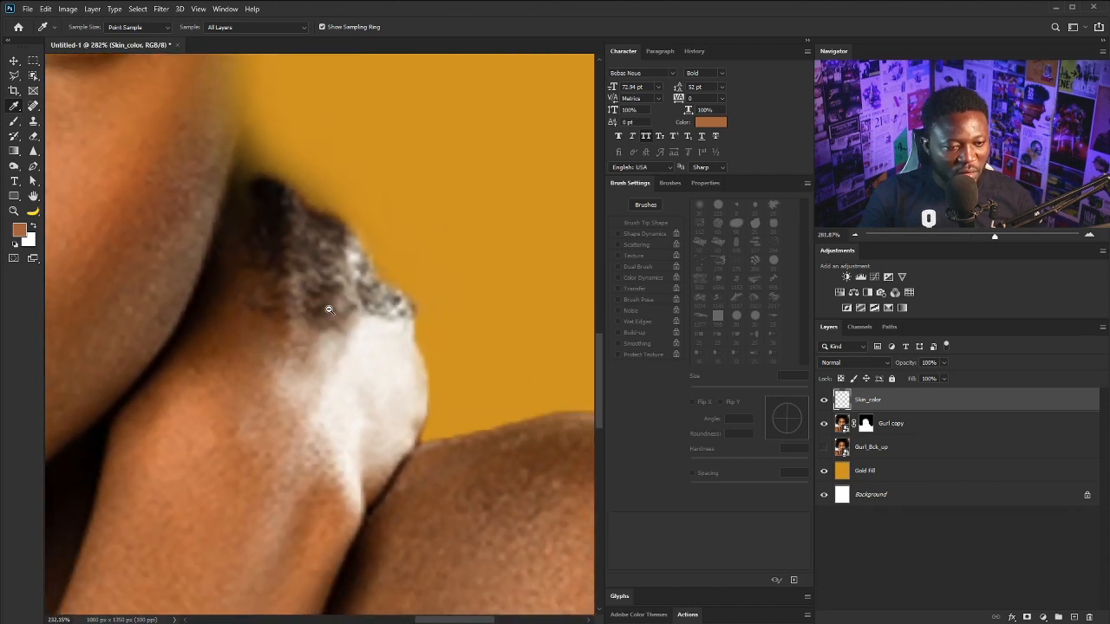
pyautogui.moveTo(328, 309); pyautogui.dragTo(161, 169)
pyautogui.press('b')
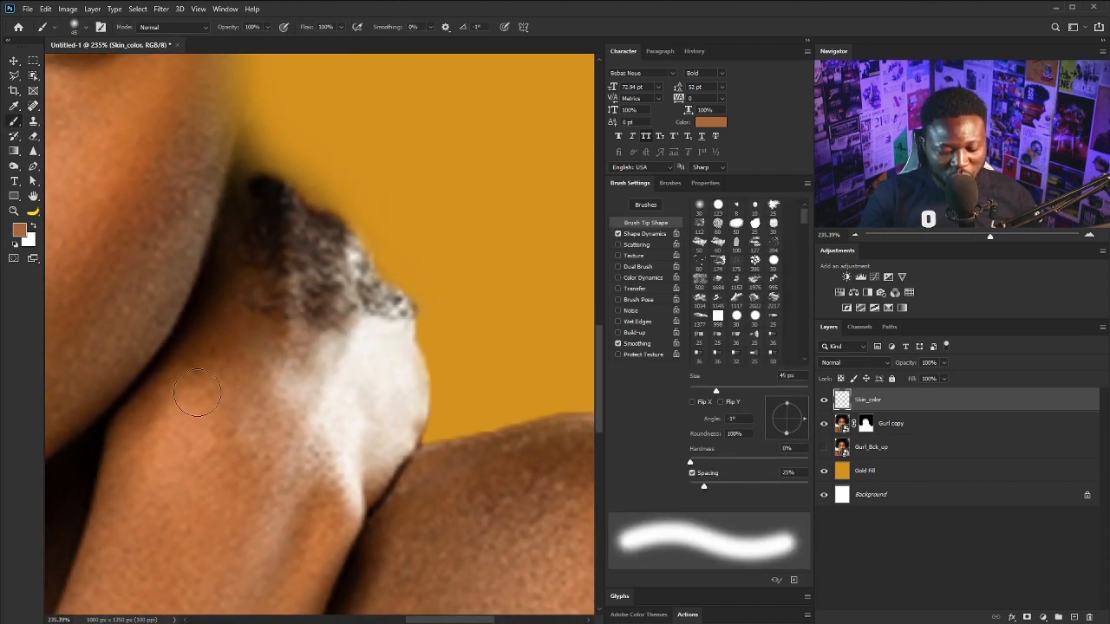
pyautogui.press(']')
pyautogui.press(']')
pyautogui.press(']')
pyautogui.press(']')
pyautogui.press(']')
pyautogui.press(']')
pyautogui.press(']')
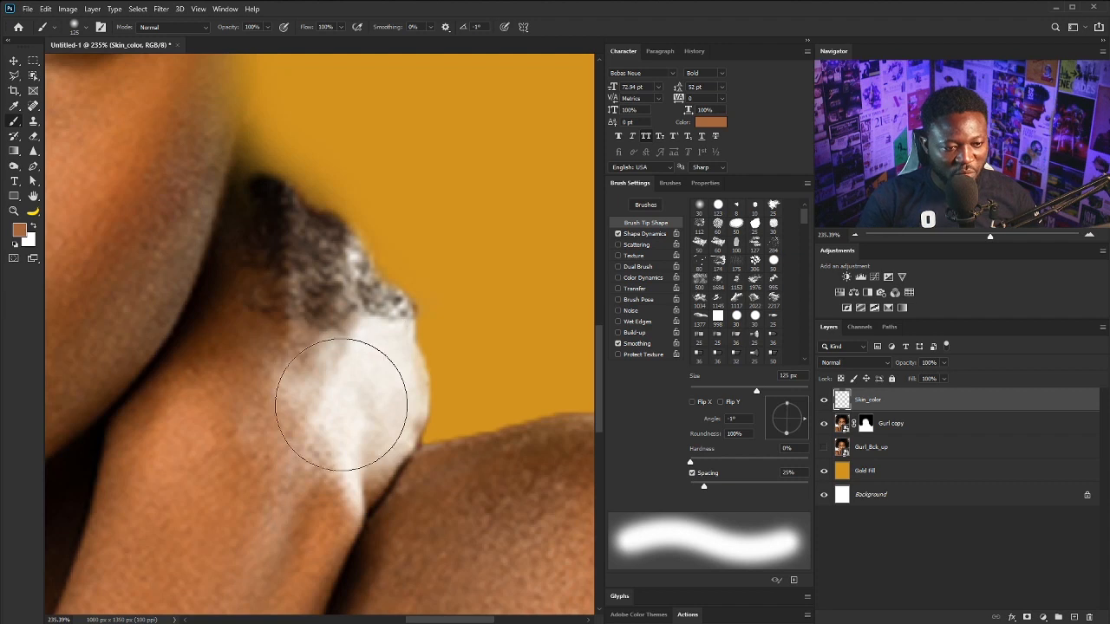
pyautogui.moveTo(335, 396)
pyautogui.mouseDown()
pyautogui.moveTo(299, 422)
pyautogui.moveTo(341, 357)
pyautogui.moveTo(338, 338)
pyautogui.moveTo(289, 425)
pyautogui.mouseUp()
pyautogui.scroll(-5, 289, 425)
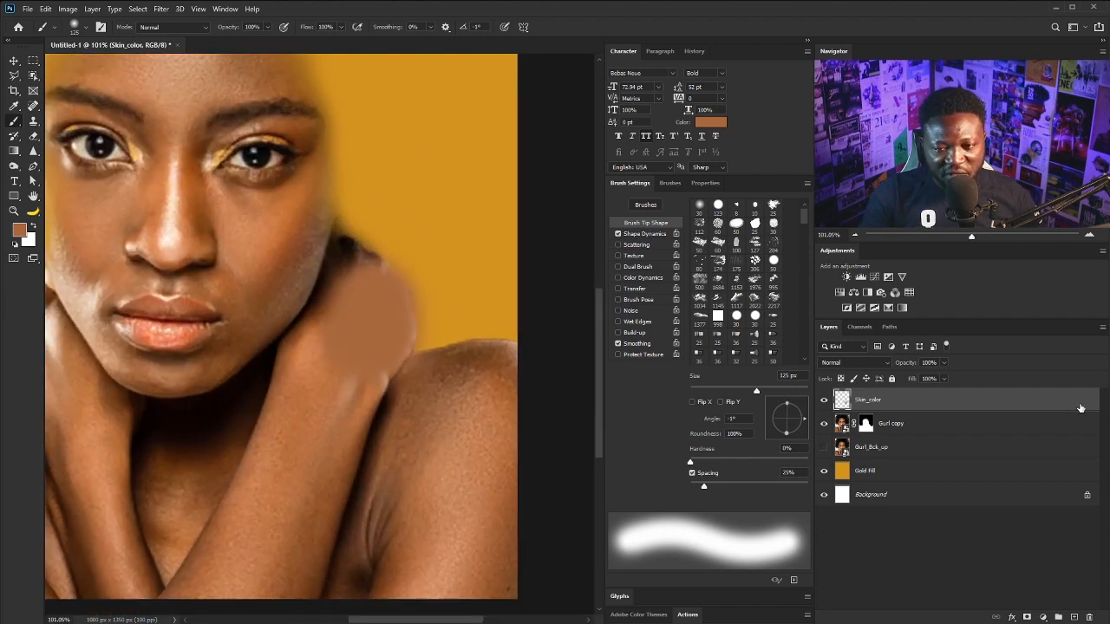
# Split the Skin_color layer's underlying-layer Blend If shadow slider to 12 / 163 and set the layer opacity to 61%
pyautogui.doubleClick(1085, 404)
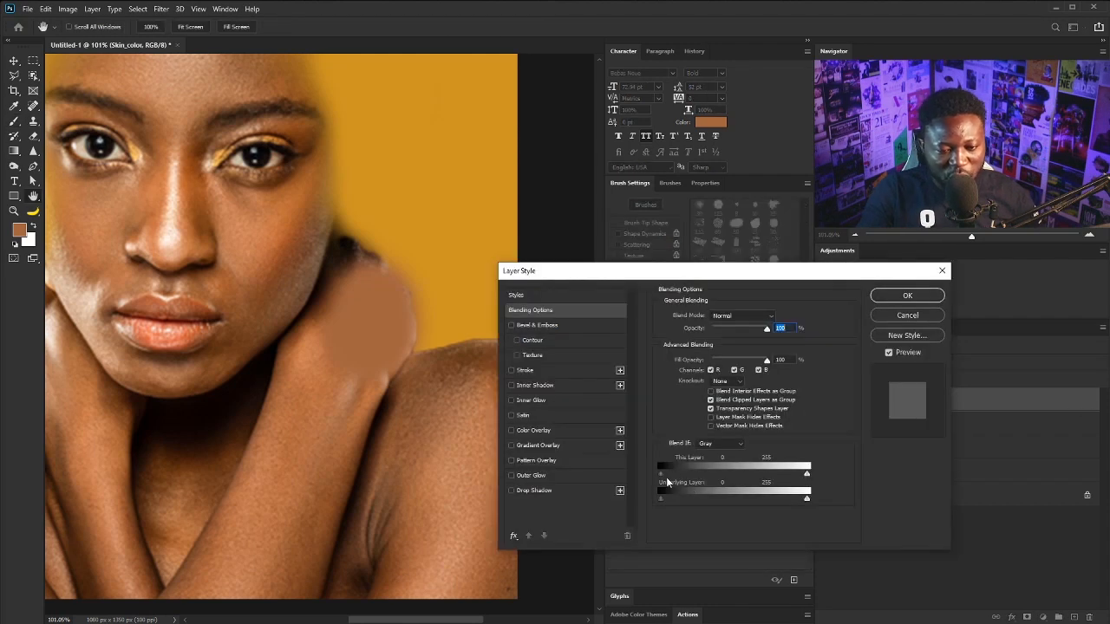
pyautogui.moveTo(661, 499); pyautogui.dragTo(742, 499)
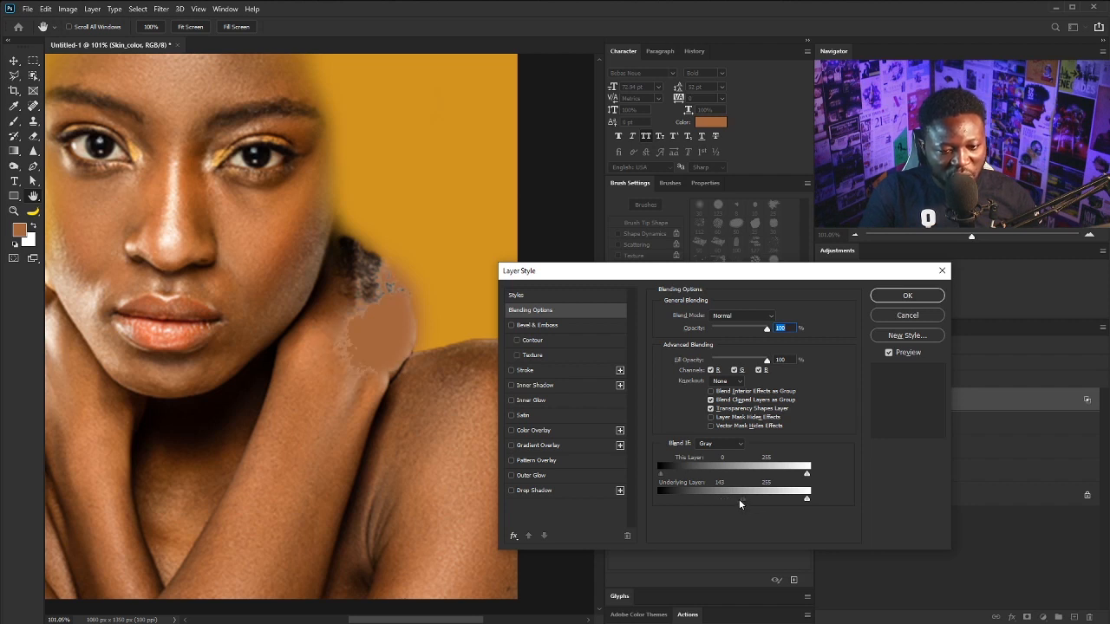
pyautogui.moveTo(766, 329); pyautogui.dragTo(747, 333)
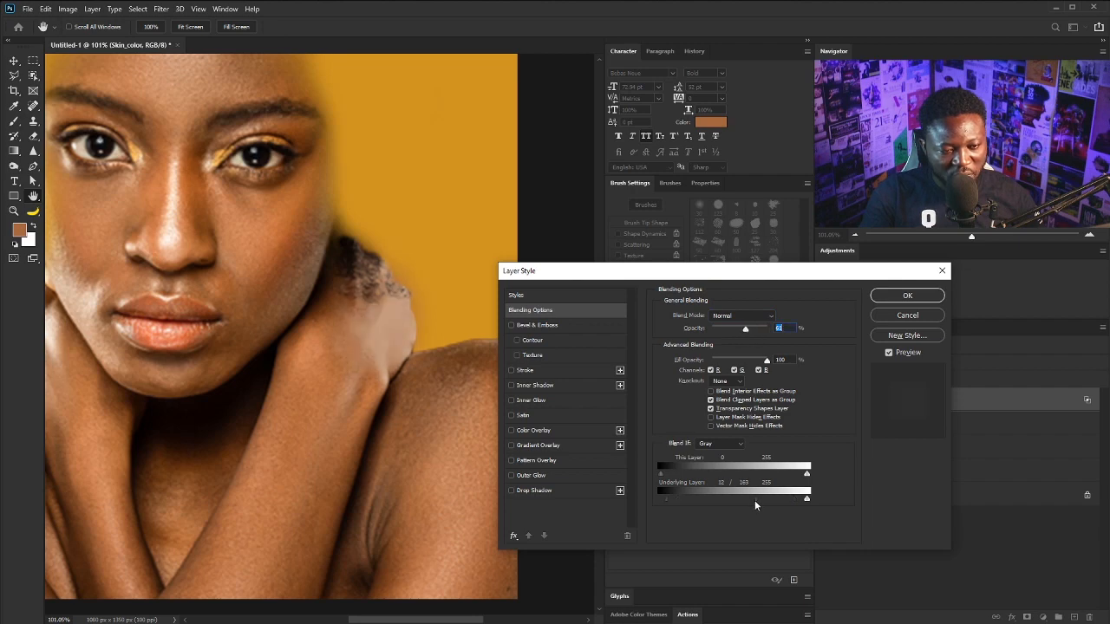
pyautogui.click(907, 295)
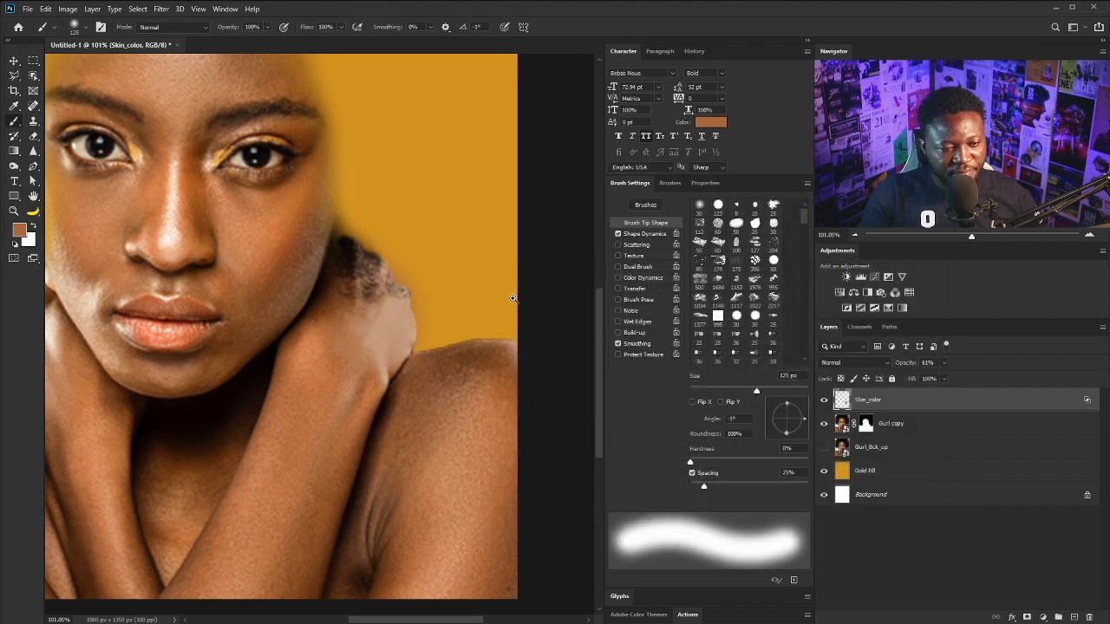
# Trace a curved Pen path along the outer edge of the hand beside the neck, starting at the dark hair near the jaw
pyautogui.hotkey('ctrl', '0')
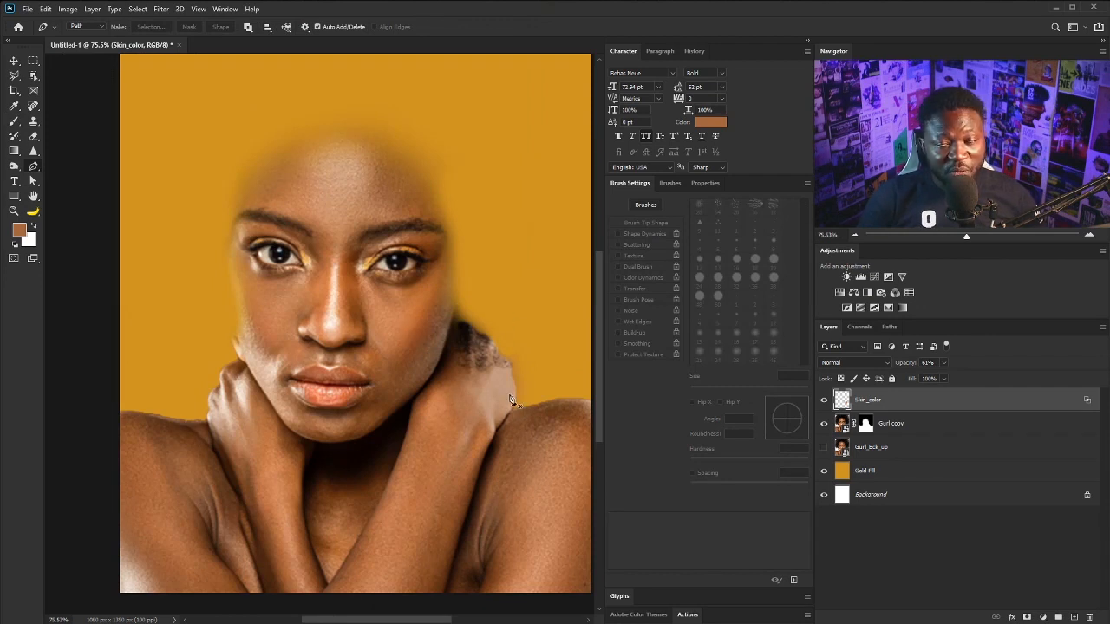
pyautogui.scroll(8, 455, 303)
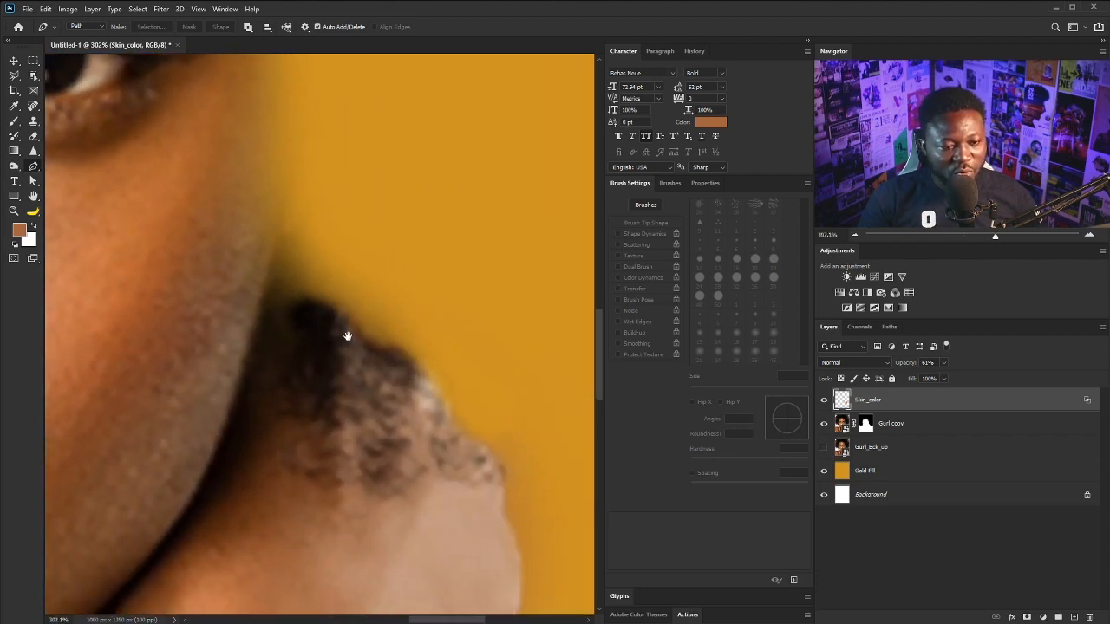
pyautogui.click(302, 292)
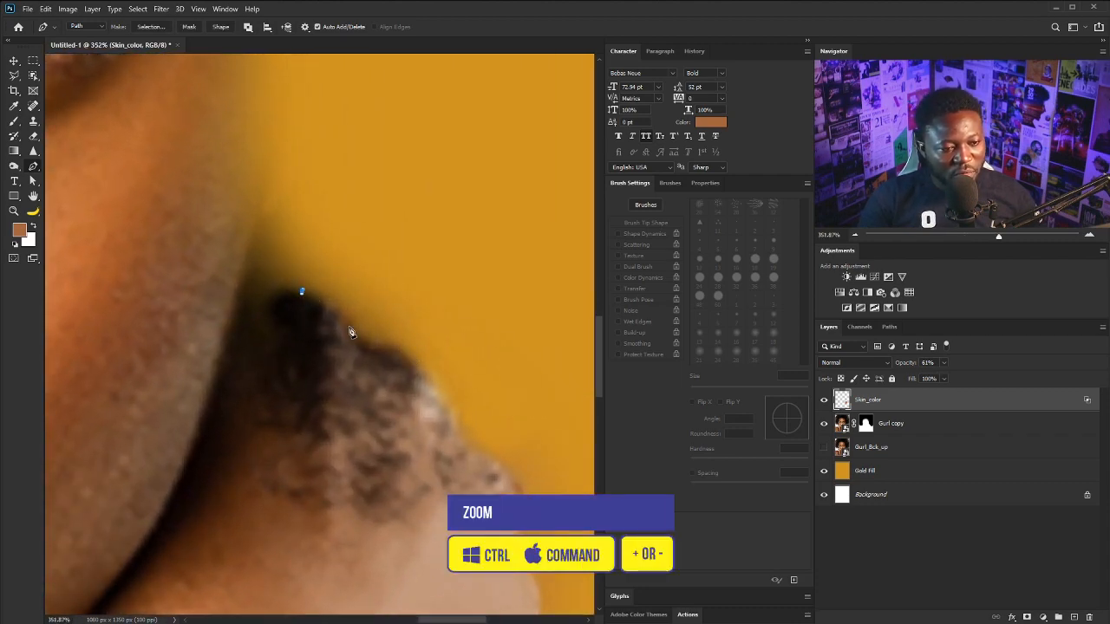
pyautogui.moveTo(407, 355); pyautogui.dragTo(426, 368)
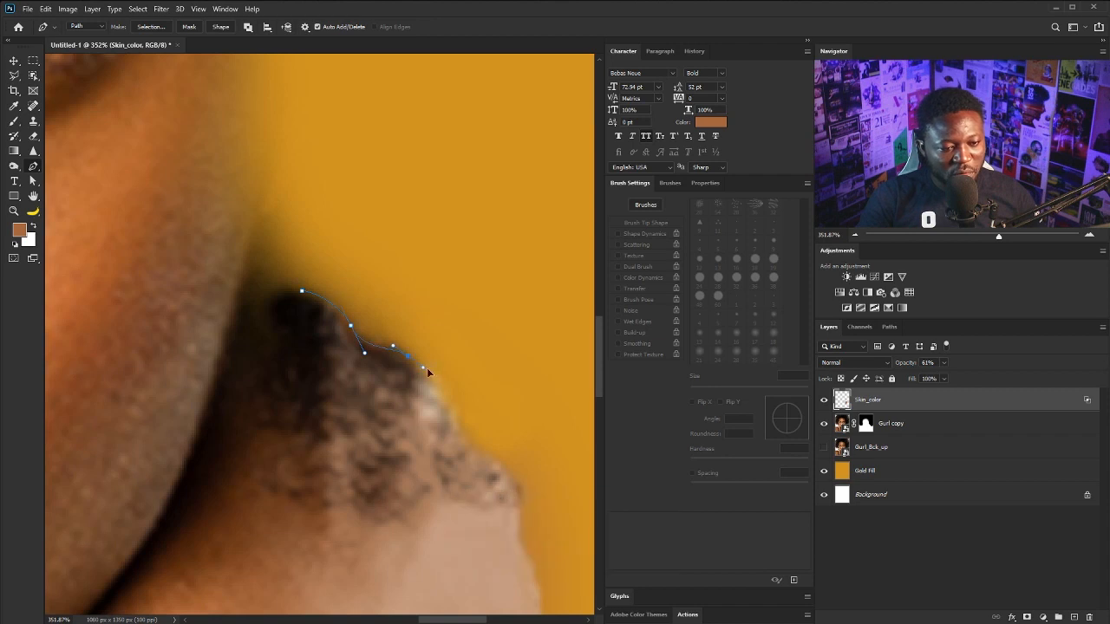
pyautogui.moveTo(449, 407); pyautogui.dragTo(497, 460)
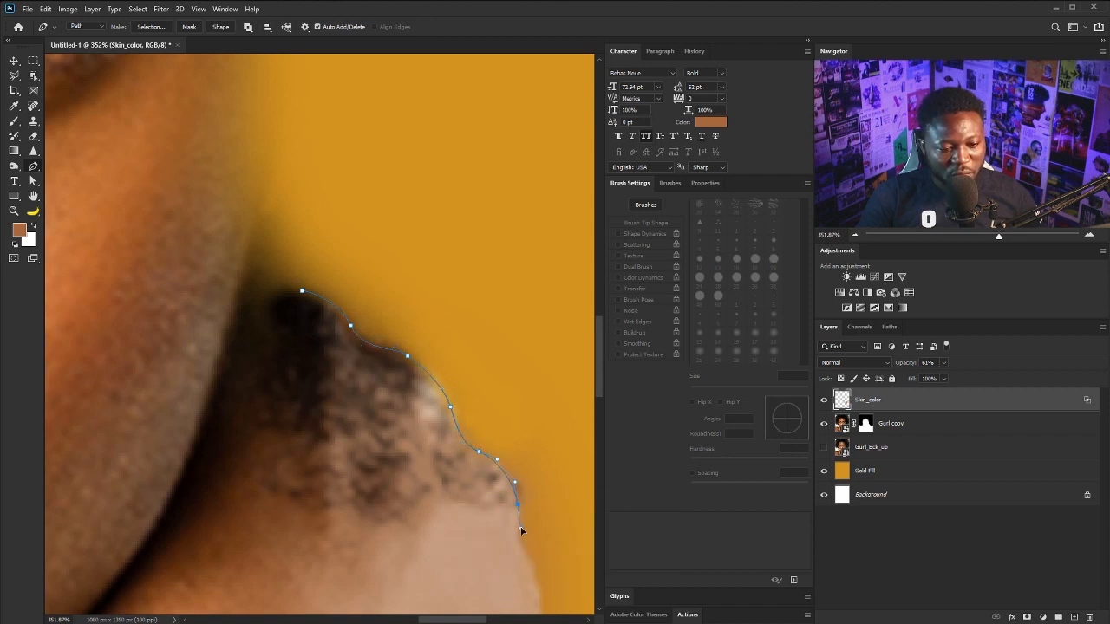
pyautogui.moveTo(535, 568); pyautogui.dragTo(437, 371)
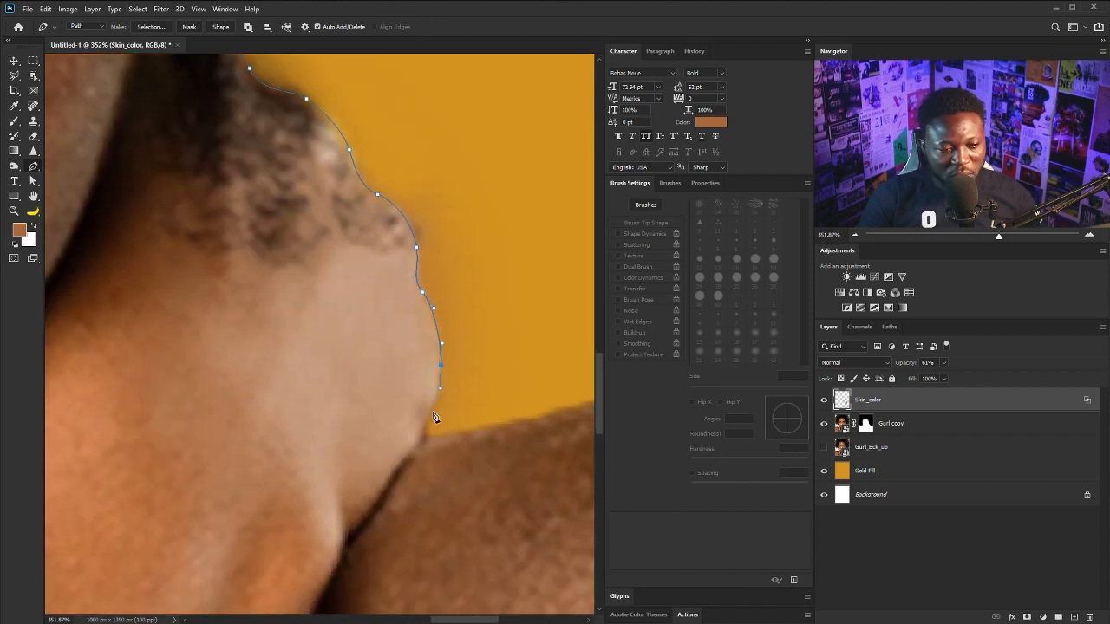
# Continue the path from the base of the hand along the shoulder's upper edge to the canvas border
pyautogui.hotkey('ctrl', '0')
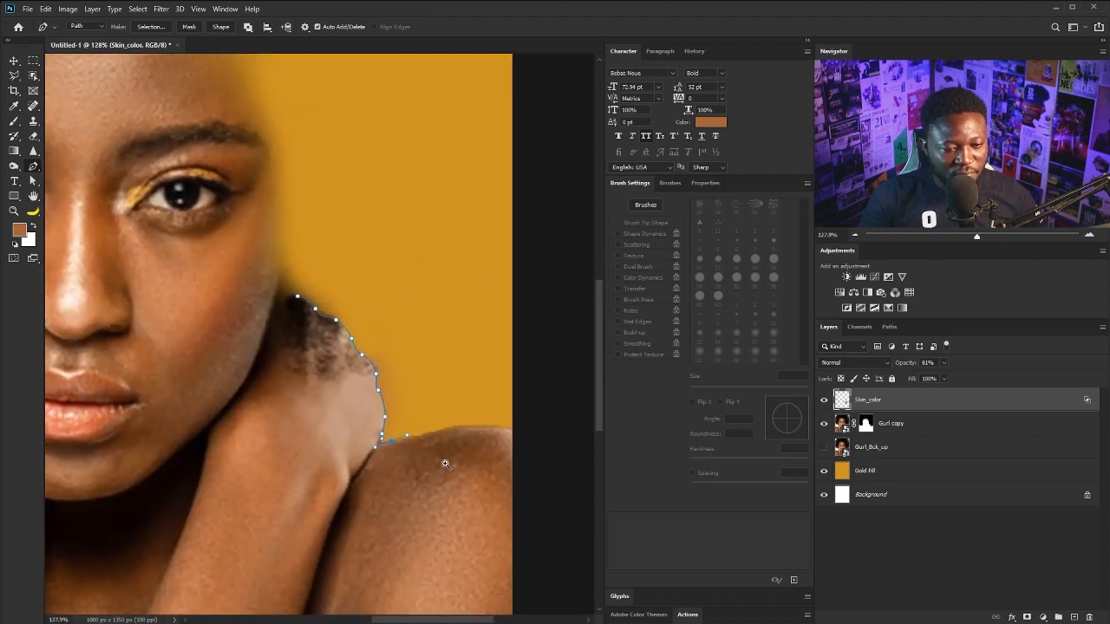
pyautogui.scroll(5, 353, 454)
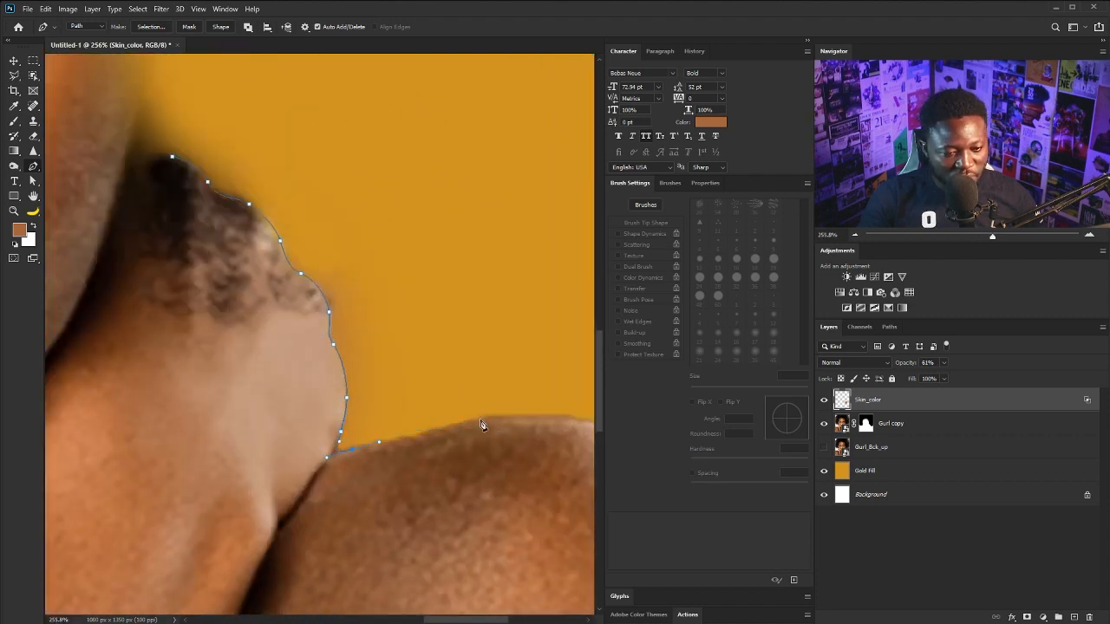
pyautogui.moveTo(457, 425); pyautogui.dragTo(481, 423)
pyautogui.scroll(-3, 598, 419)
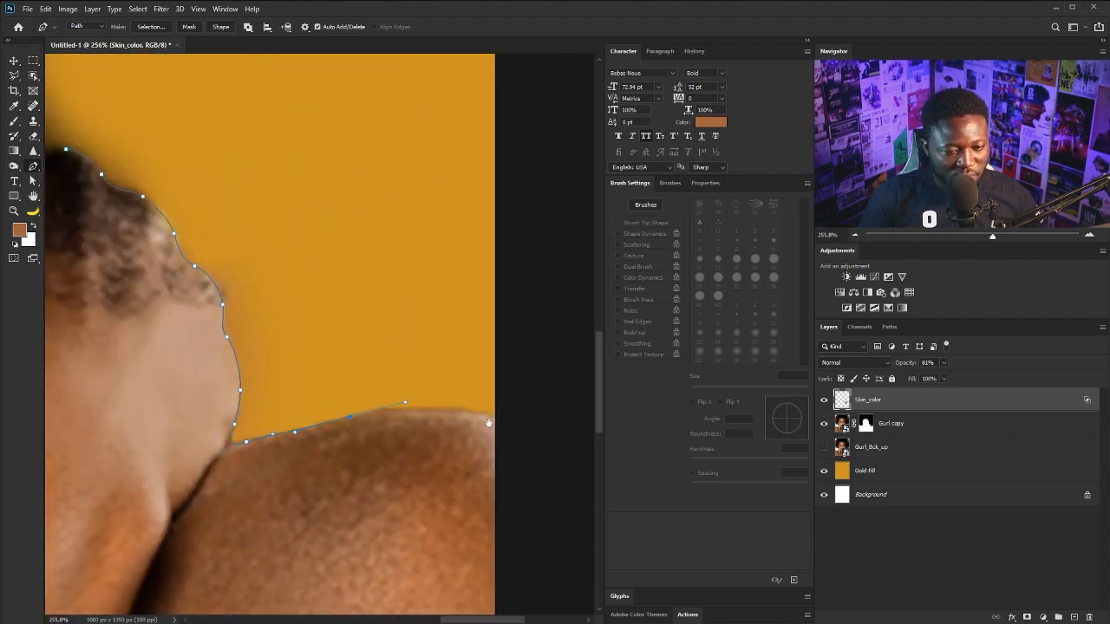
pyautogui.scroll(-3, 520, 359)
# Close the path around the gold background beside the face and convert it into a selection
pyautogui.click(525, 99)
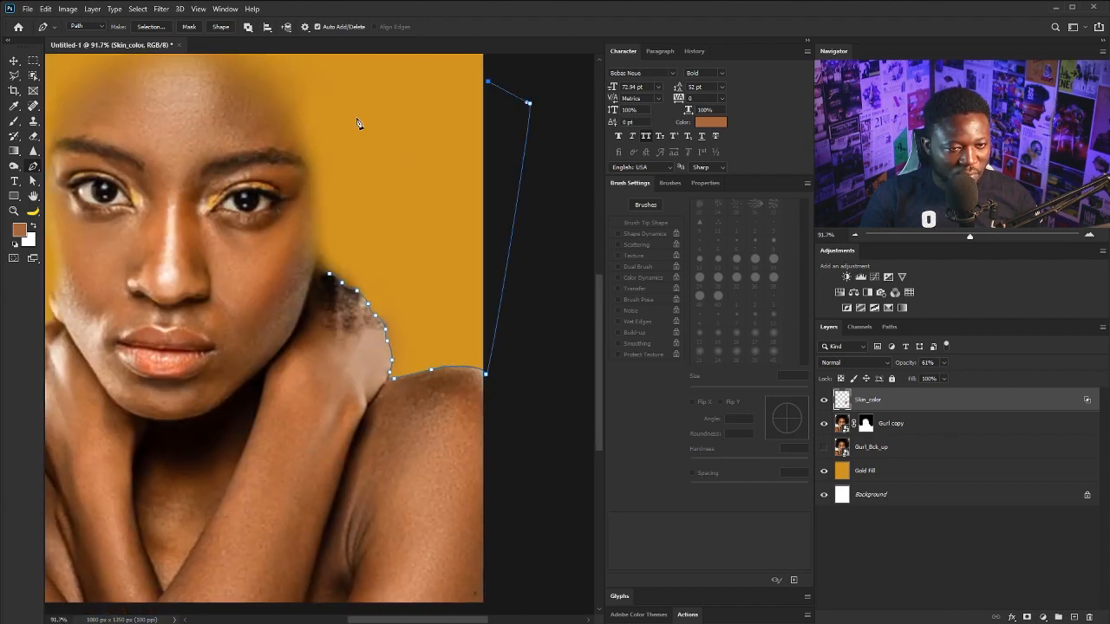
pyautogui.click(359, 111)
pyautogui.click(319, 261)
pyautogui.scroll(5, 319, 262)
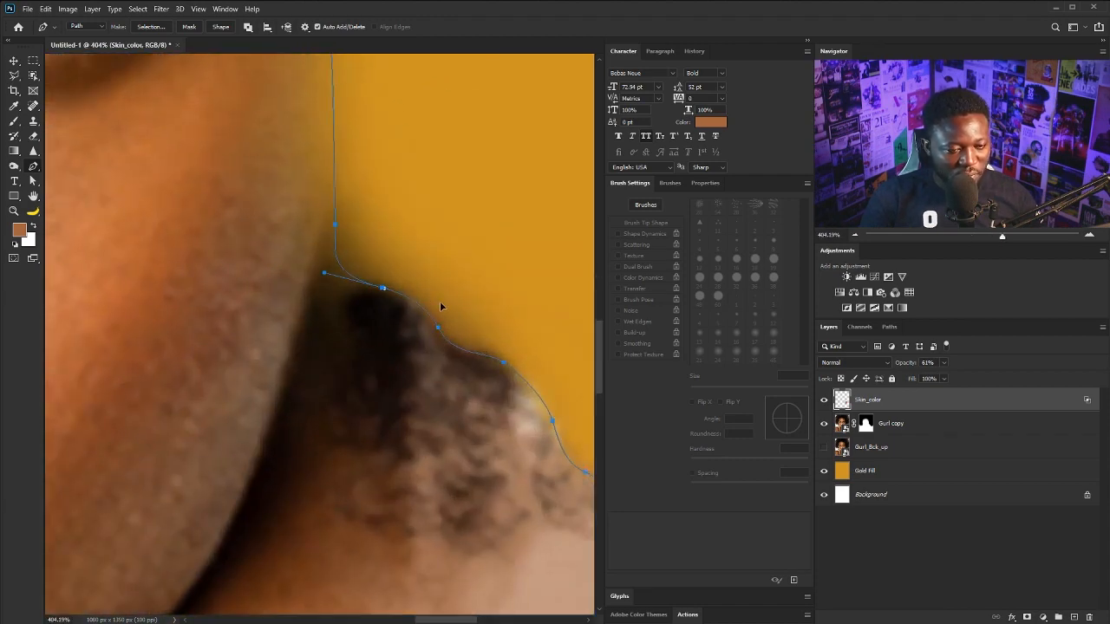
pyautogui.scroll(-8, 440, 305)
pyautogui.scroll(3, 361, 316)
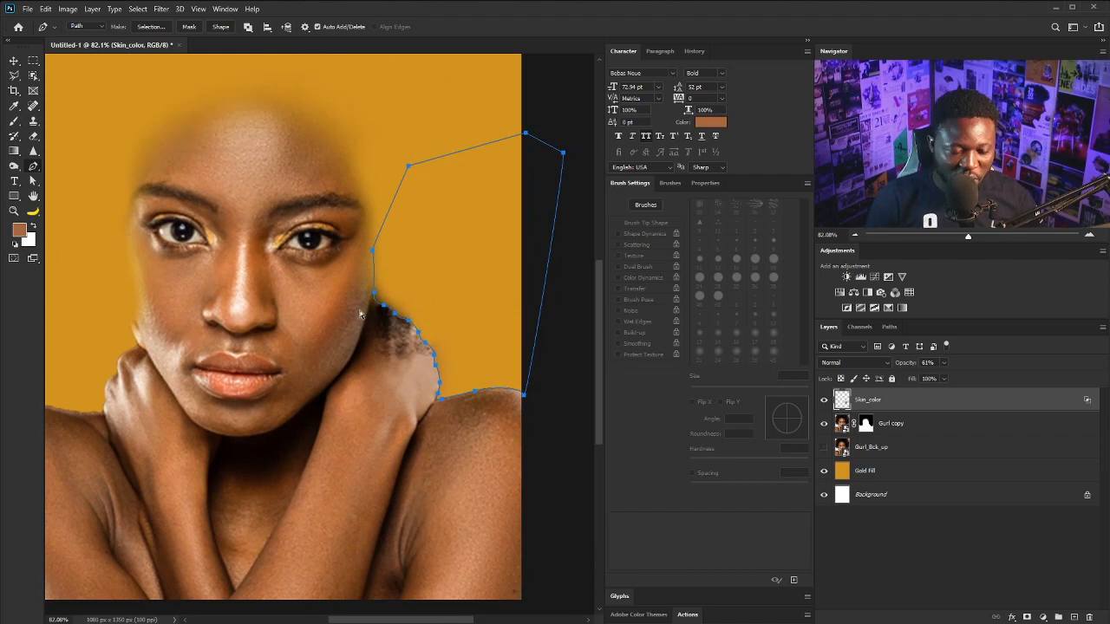
pyautogui.hotkey('ctrl', 'Return')
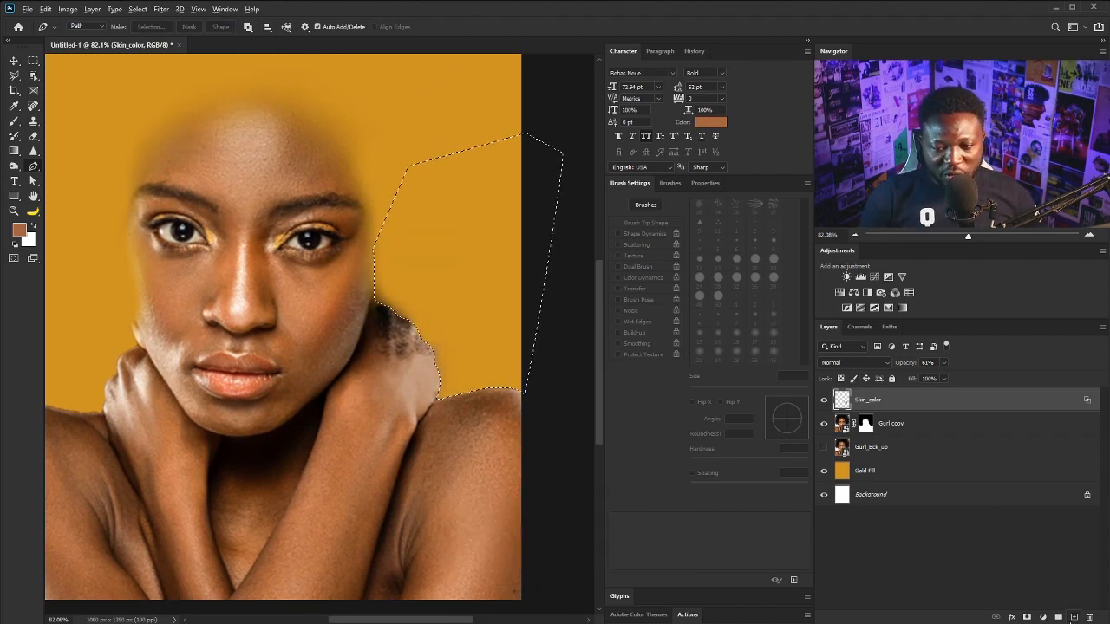
# Sample a dark brown from the shoulder's upper edge as the foreground colour with the Eyedropper tool
pyautogui.hotkey('ctrl', 'shift', 'n')
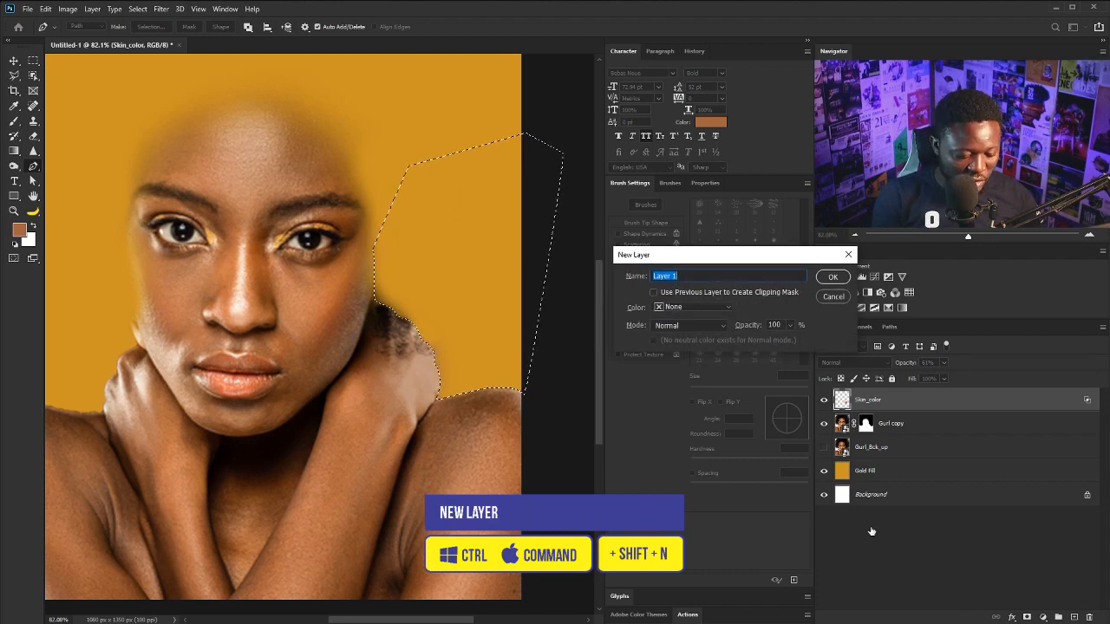
pyautogui.press('Escape')
pyautogui.press('b')
pyautogui.scroll(3, 461, 309)
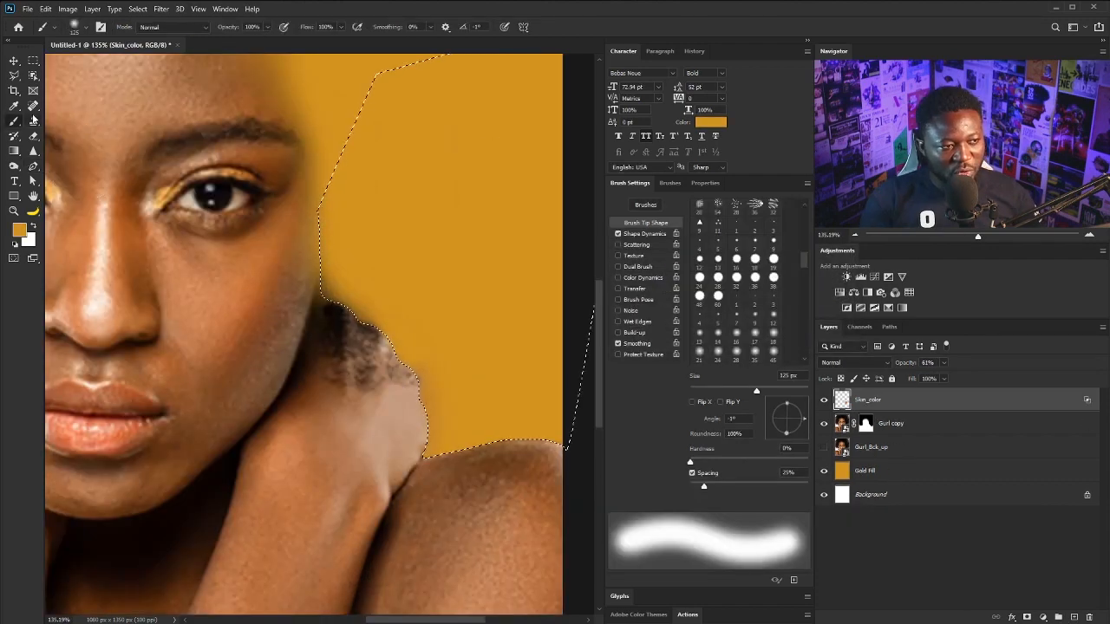
pyautogui.keyDown('alt'); pyautogui.click(460, 309); pyautogui.keyUp('alt')
pyautogui.press('i')
pyautogui.moveTo(516, 447); pyautogui.dragTo(526, 461)
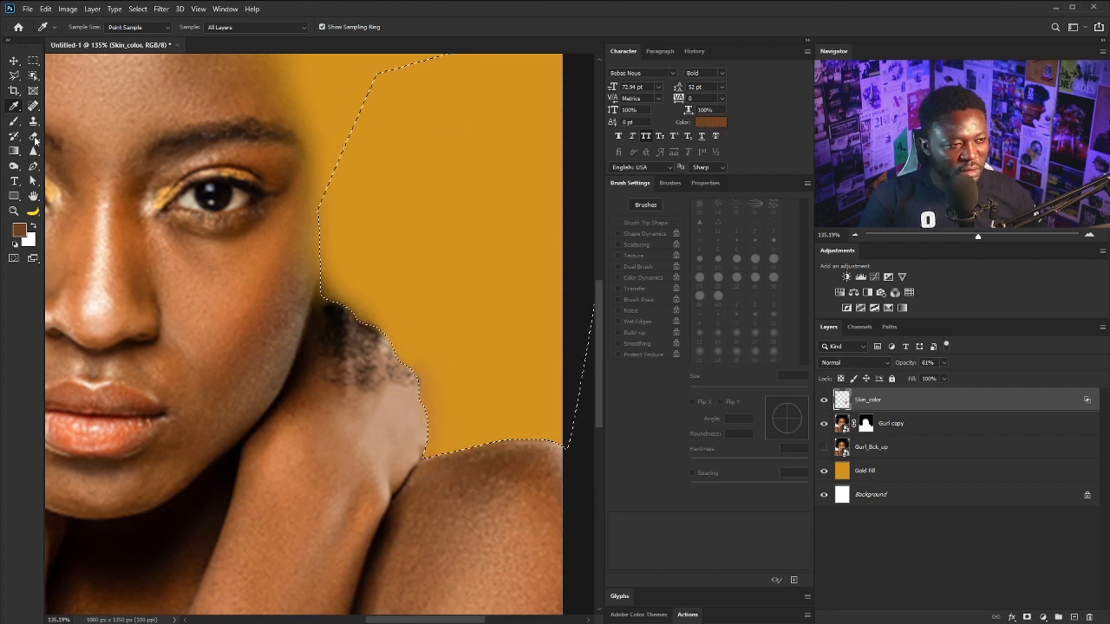
# Feather the background selection with a radius of 1 pixel
pyautogui.click(138, 9)
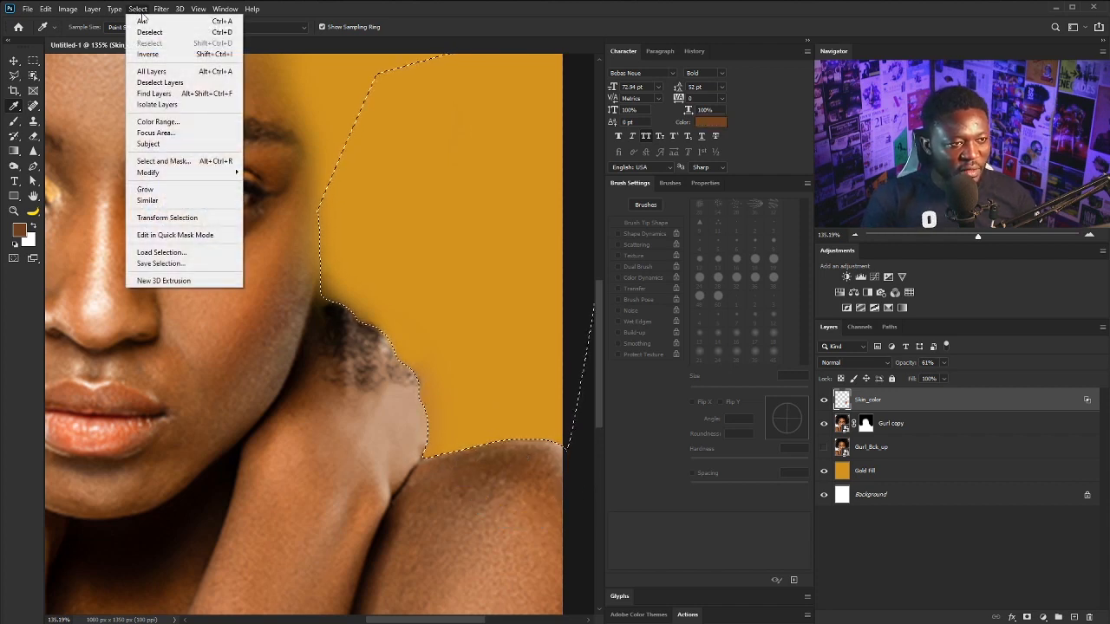
pyautogui.moveTo(170, 175)
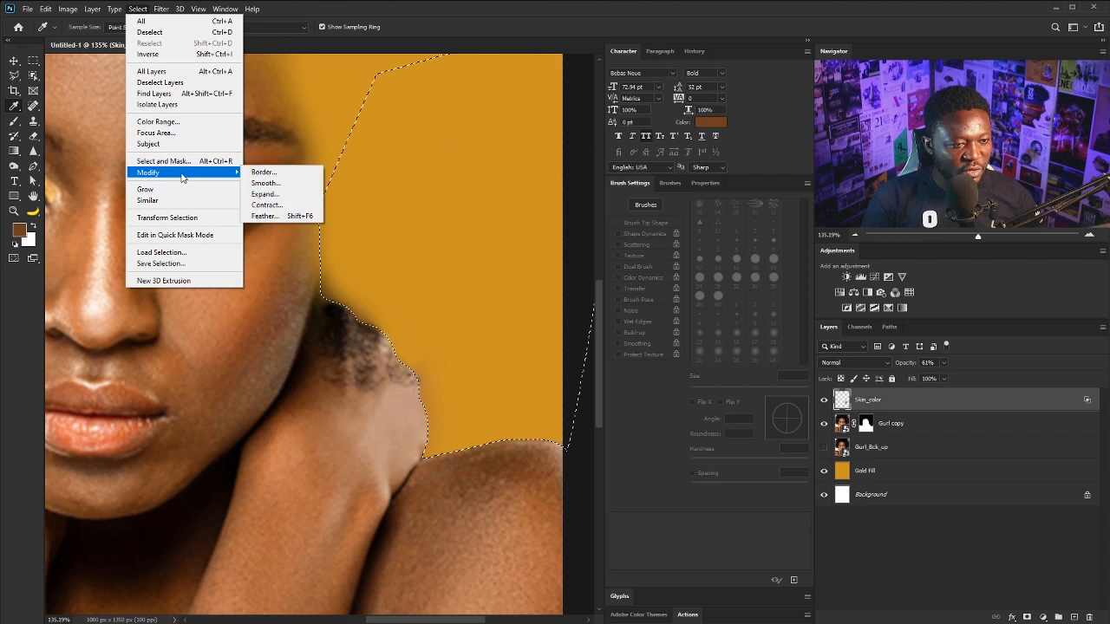
pyautogui.click(272, 215)
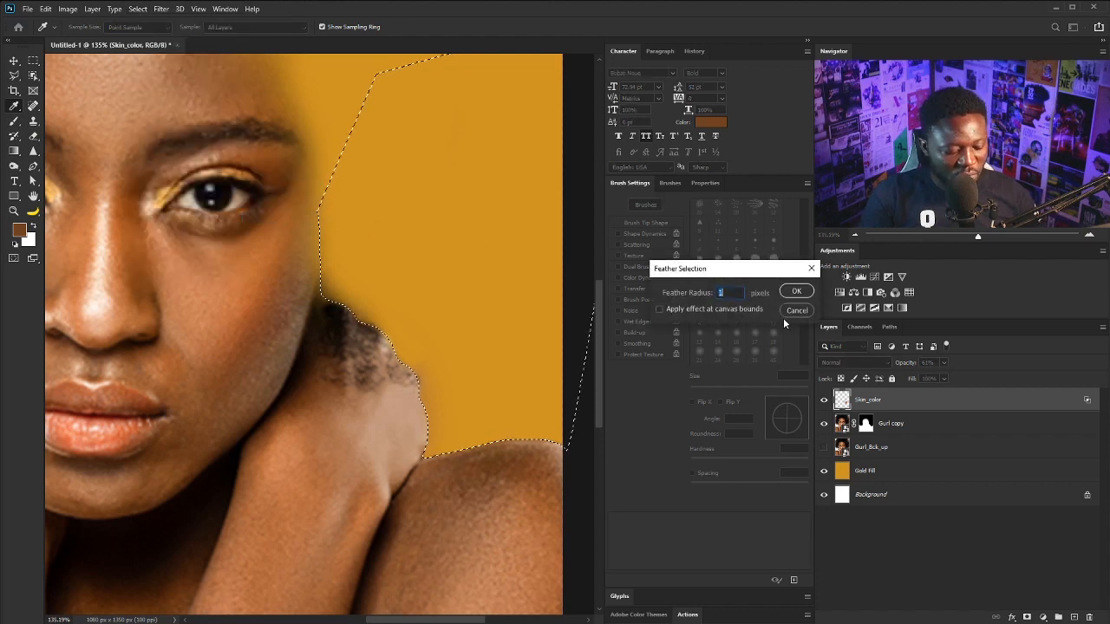
pyautogui.click(792, 292)
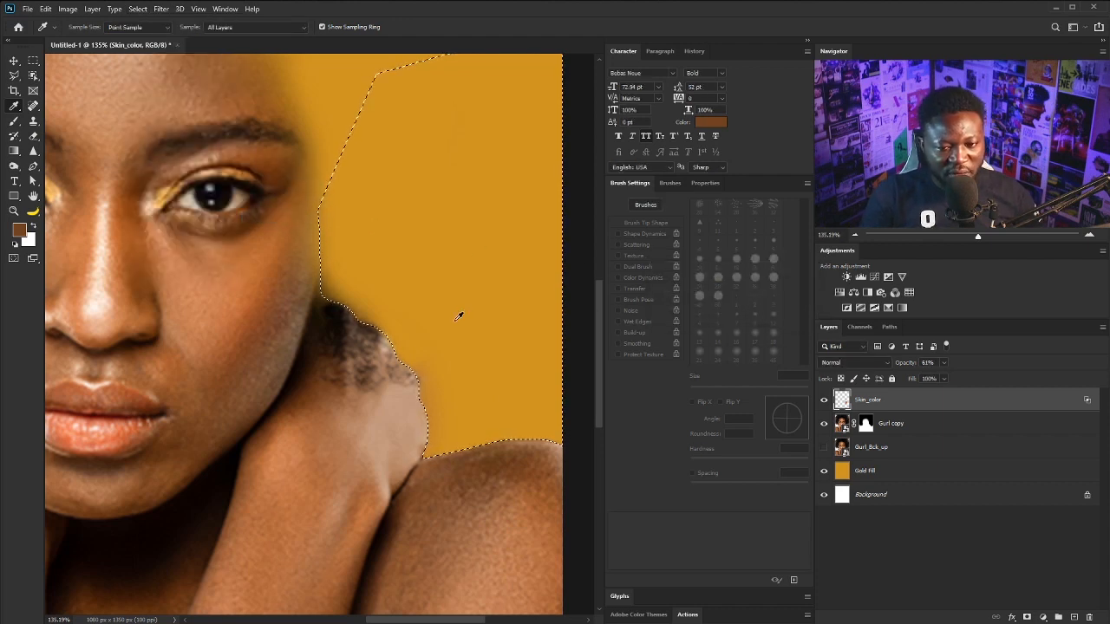
# Create a new layer named Shadow above the Skin_color layer
pyautogui.keyDown('alt'); pyautogui.click(1073, 618); pyautogui.keyUp('alt')
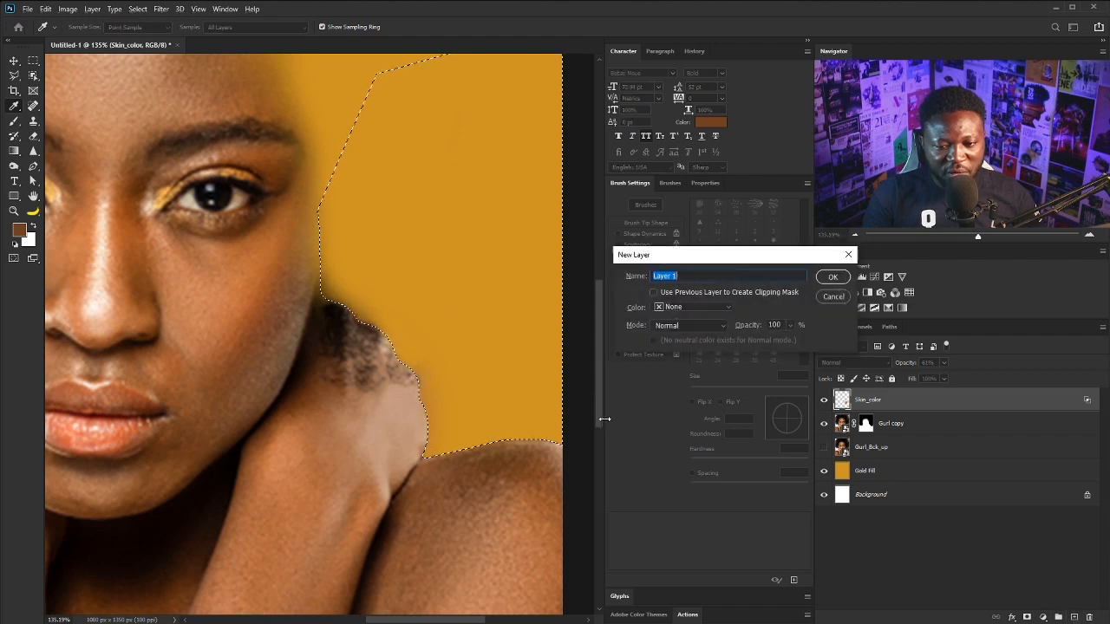
pyautogui.write('Shadow')
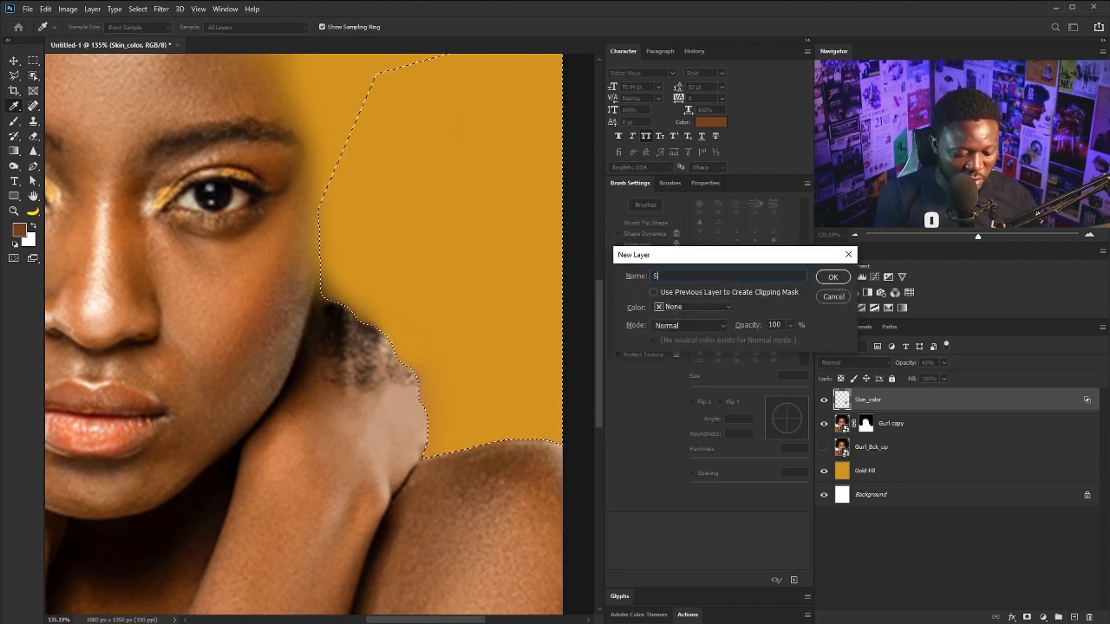
pyautogui.press('Return')
# Hide the selection outline and paint a brown shadow on the background along the hand with a 90 px soft brush at 8% flow
pyautogui.scroll(-2, 271, 54)
pyautogui.press('b')
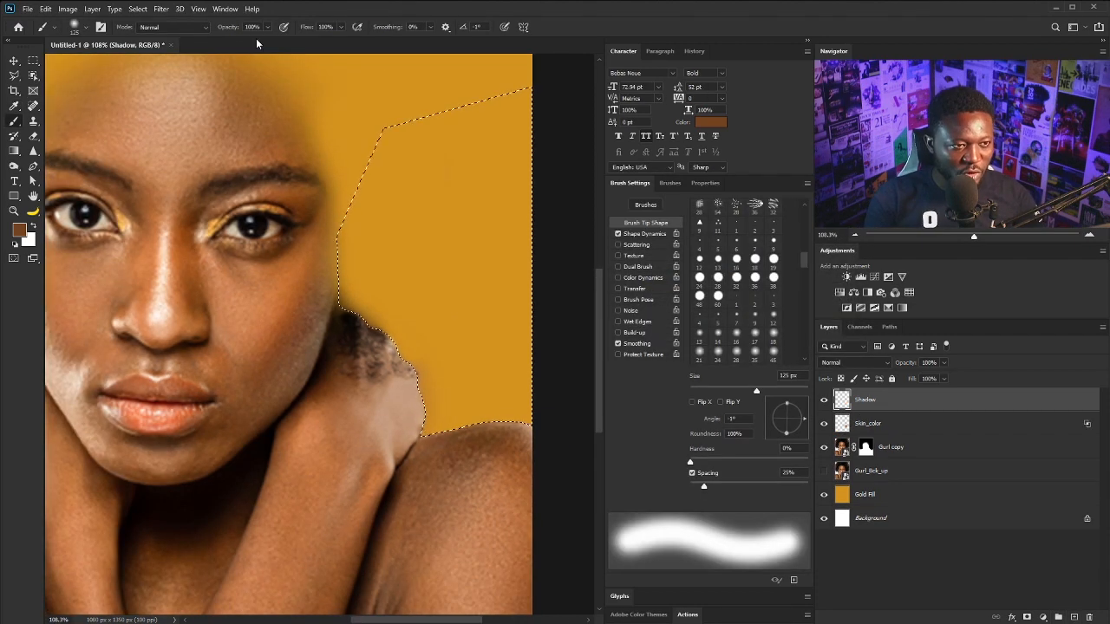
pyautogui.click(340, 27)
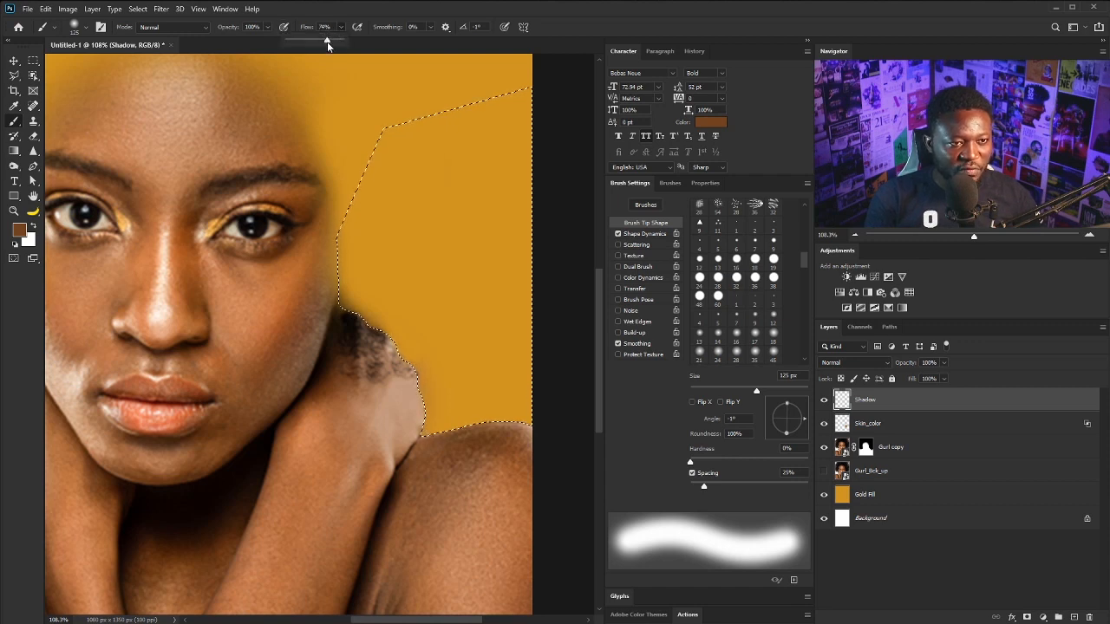
pyautogui.moveTo(300, 42); pyautogui.dragTo(292, 41)
pyautogui.scroll(1, 297, 355)
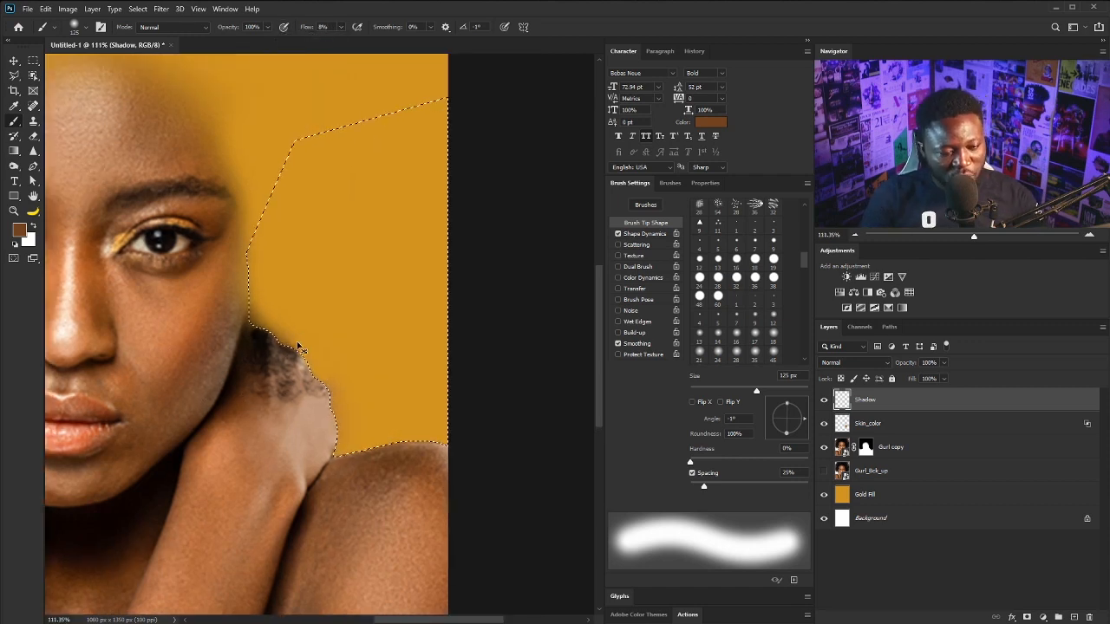
pyautogui.hotkey('ctrl', 'h')
pyautogui.scroll(3, 263, 354)
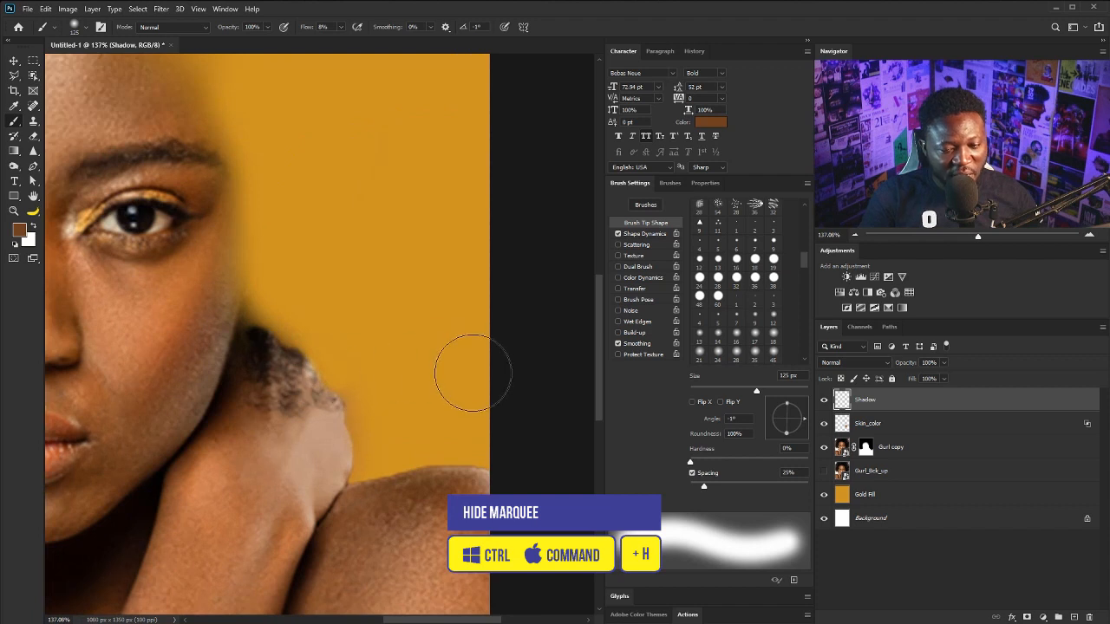
pyautogui.press('[')
pyautogui.press('[')
pyautogui.press('[')
pyautogui.press('[')
pyautogui.moveTo(265, 396)
pyautogui.mouseDown()
pyautogui.moveTo(327, 401)
pyautogui.moveTo(337, 430)
pyautogui.moveTo(291, 360)
pyautogui.mouseUp()
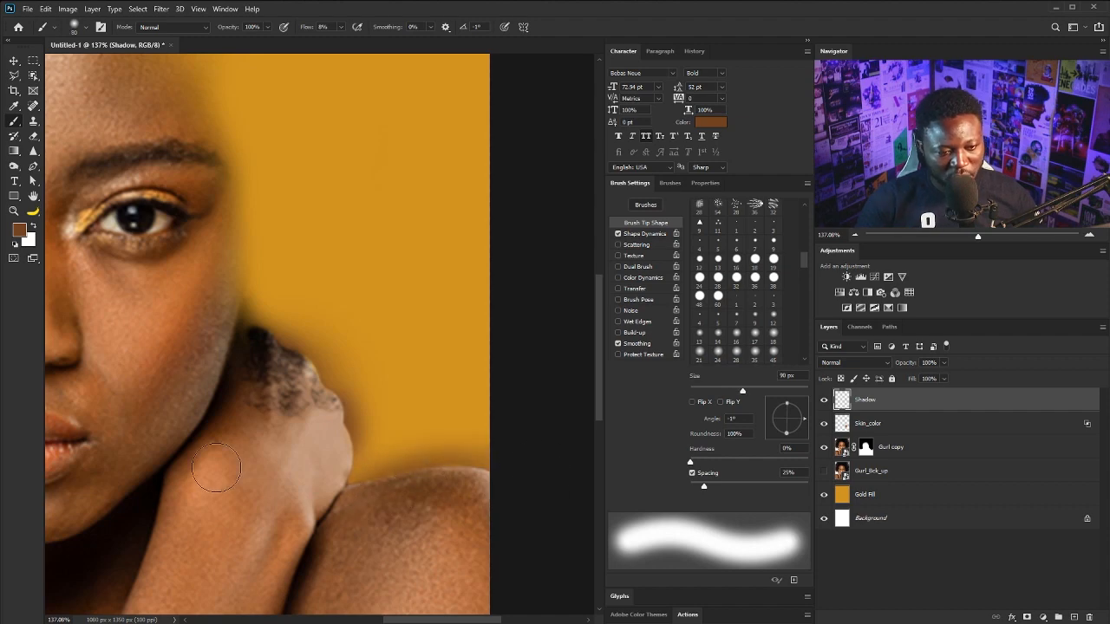
# Enlarge the brush to 250 px and spread the brown shadow over the background between the hand and the shoulder
pyautogui.press(']')
pyautogui.press(']')
pyautogui.press(']')
pyautogui.press(']')
pyautogui.press(']')
pyautogui.press(']')
pyautogui.press(']')
pyautogui.press(']')
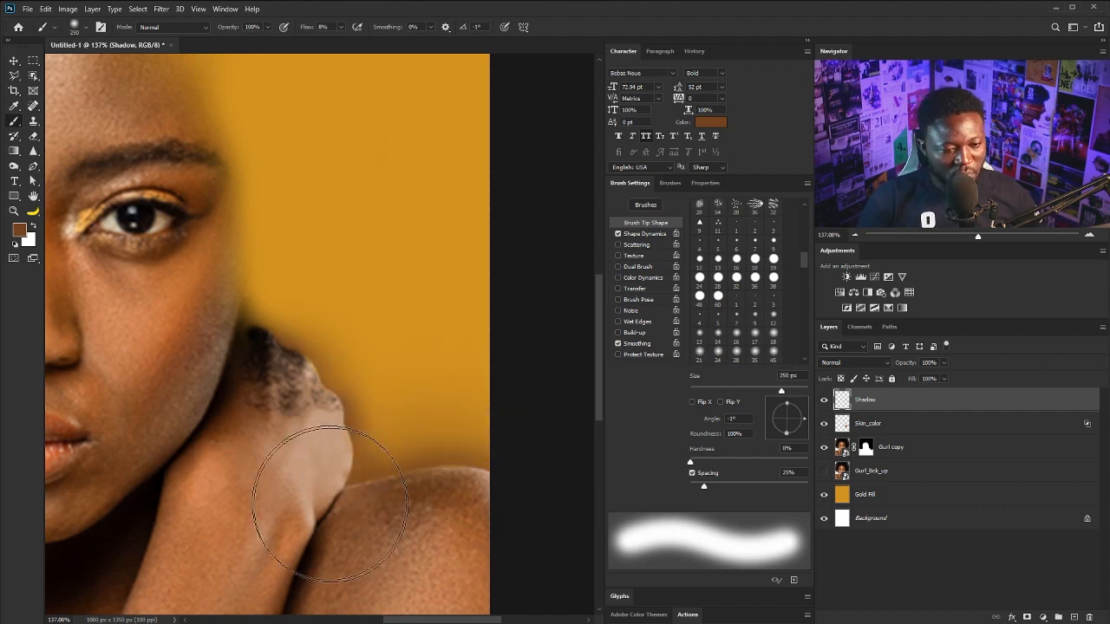
pyautogui.moveTo(500, 366)
pyautogui.mouseDown()
pyautogui.moveTo(325, 448)
pyautogui.moveTo(295, 367)
pyautogui.moveTo(284, 404)
pyautogui.moveTo(292, 433)
pyautogui.mouseUp()
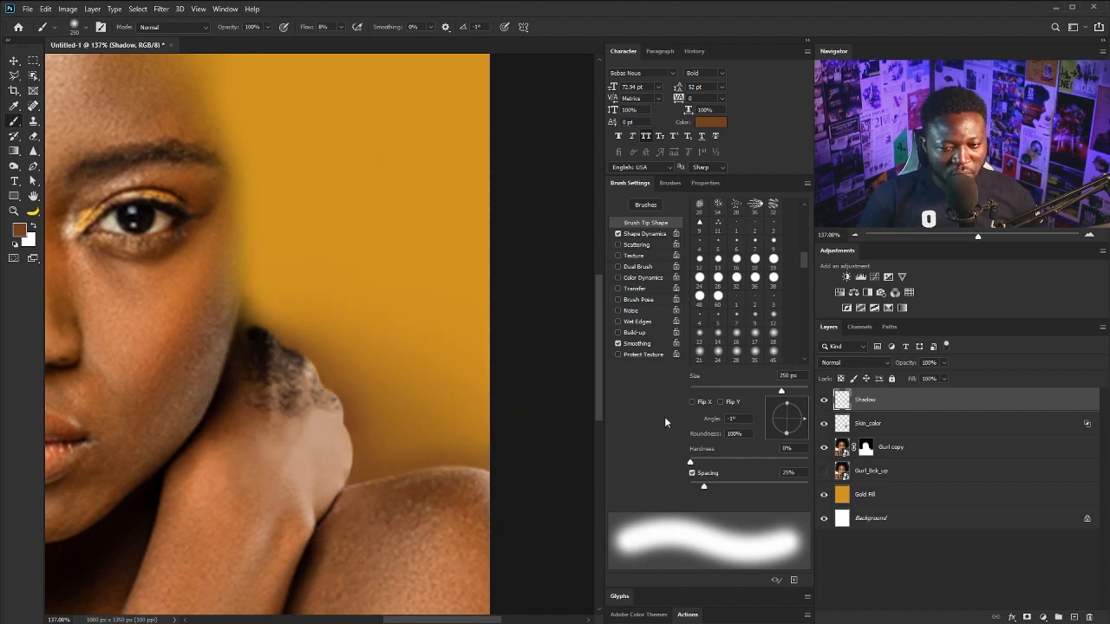
# Change the foreground colour to a darker, more saturated brown of the same hue
pyautogui.click(19, 230)
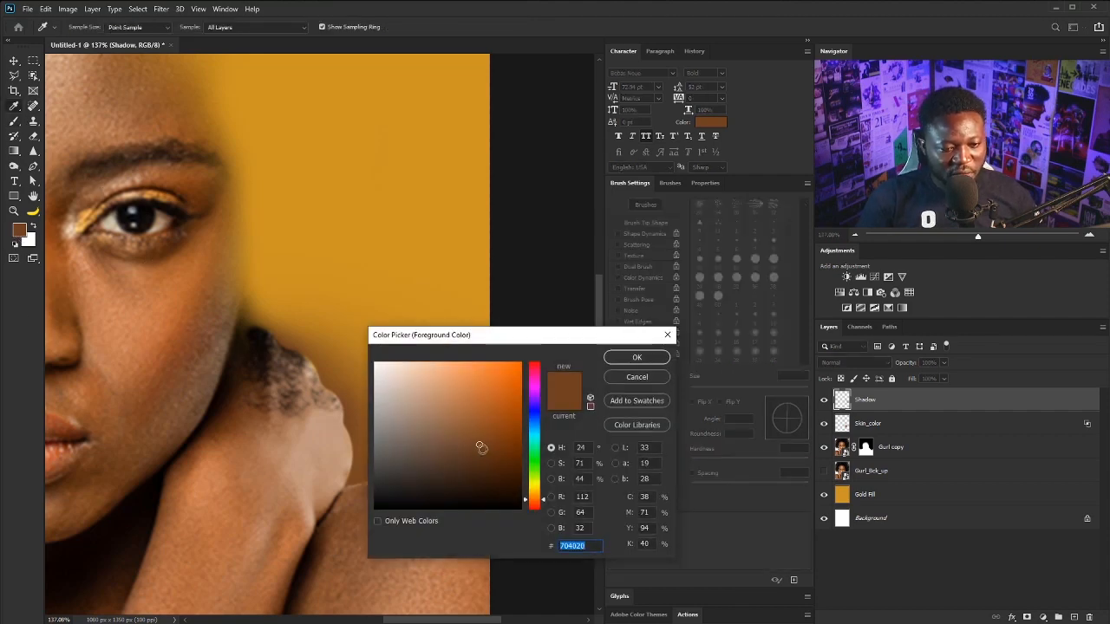
pyautogui.moveTo(481, 447); pyautogui.dragTo(492, 468)
pyautogui.click(635, 358)
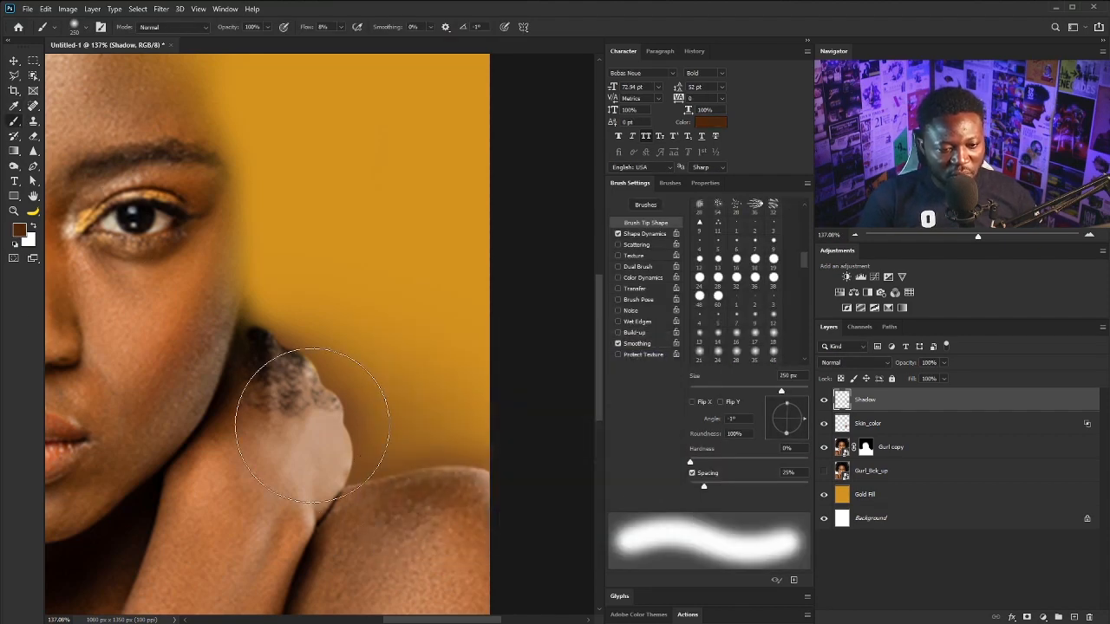
# Deepen the brown shadow along the hand's edge with the soft brush at 30 px and 90 px, and deselect the background area
pyautogui.press('[')
pyautogui.press('[')
pyautogui.press('[')
pyautogui.press('[')
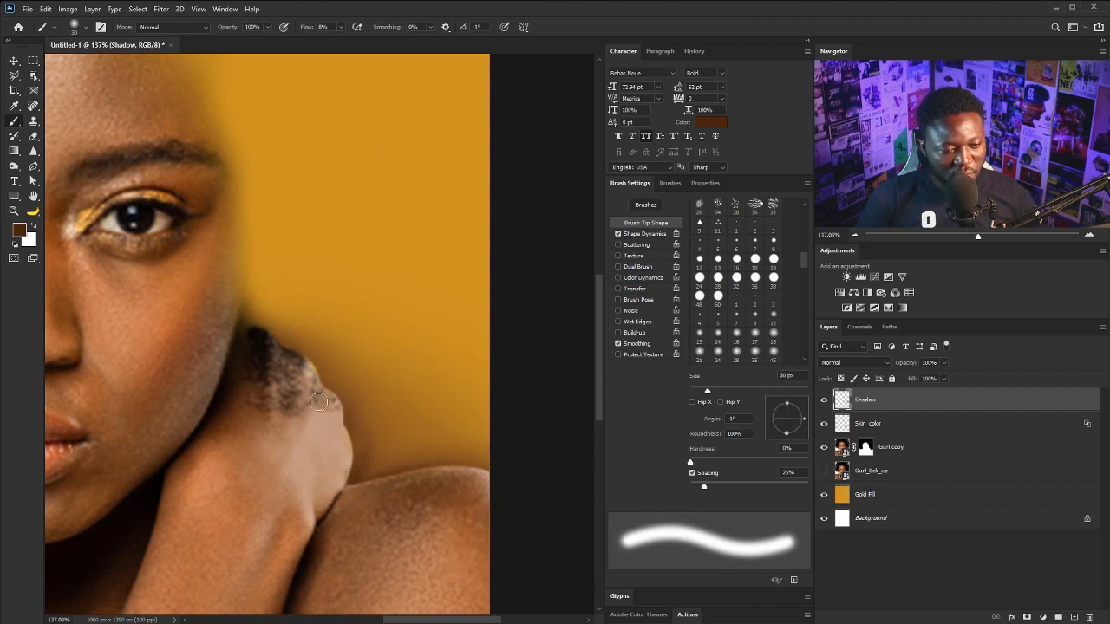
pyautogui.press(']')
pyautogui.press(']')
pyautogui.press(']')
pyautogui.press(']')
pyautogui.press(']')
pyautogui.press(']')
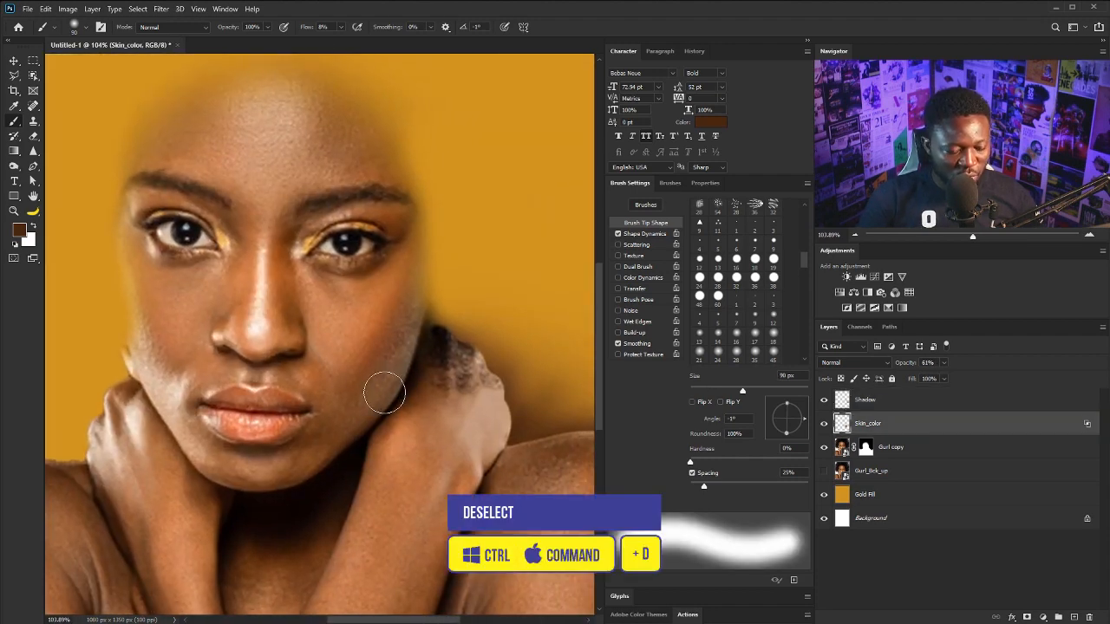
pyautogui.hotkey('ctrl', 'd')
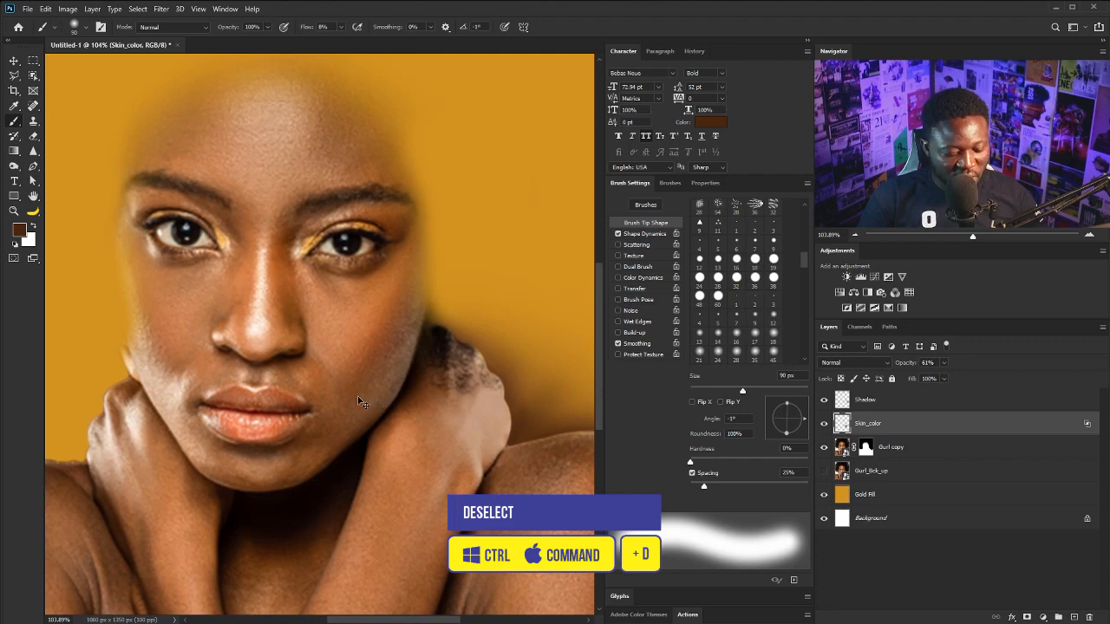
# Trace the upper edge of the other shoulder and the lower knuckles of the other hand with a Pen tool path
pyautogui.moveTo(236, 406)
pyautogui.mouseDown()
pyautogui.moveTo(423, 352)
pyautogui.moveTo(301, 433)
pyautogui.mouseUp()
pyautogui.moveTo(207, 410)
pyautogui.mouseDown()
pyautogui.moveTo(322, 410)
pyautogui.moveTo(345, 424)
pyautogui.mouseUp()
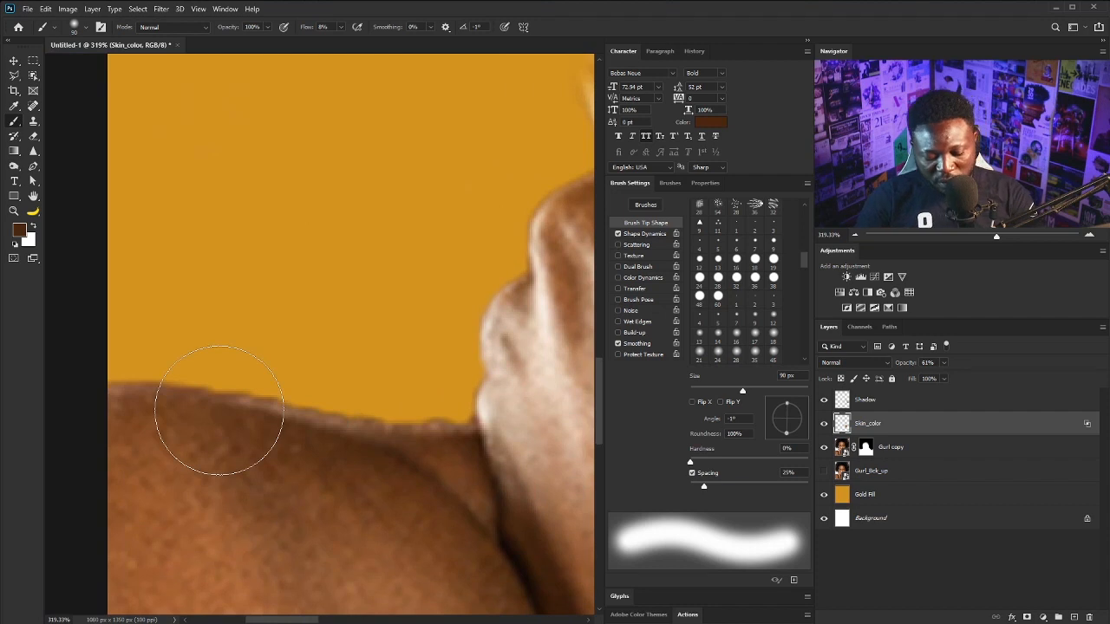
pyautogui.press('p')
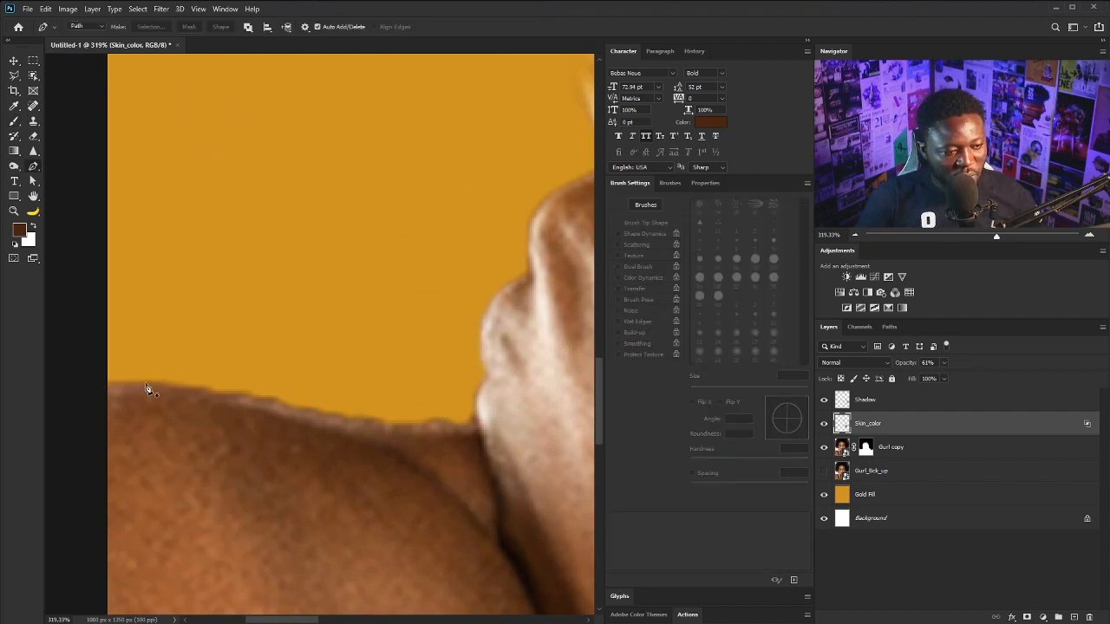
pyautogui.click(96, 390)
pyautogui.moveTo(140, 382); pyautogui.dragTo(158, 383)
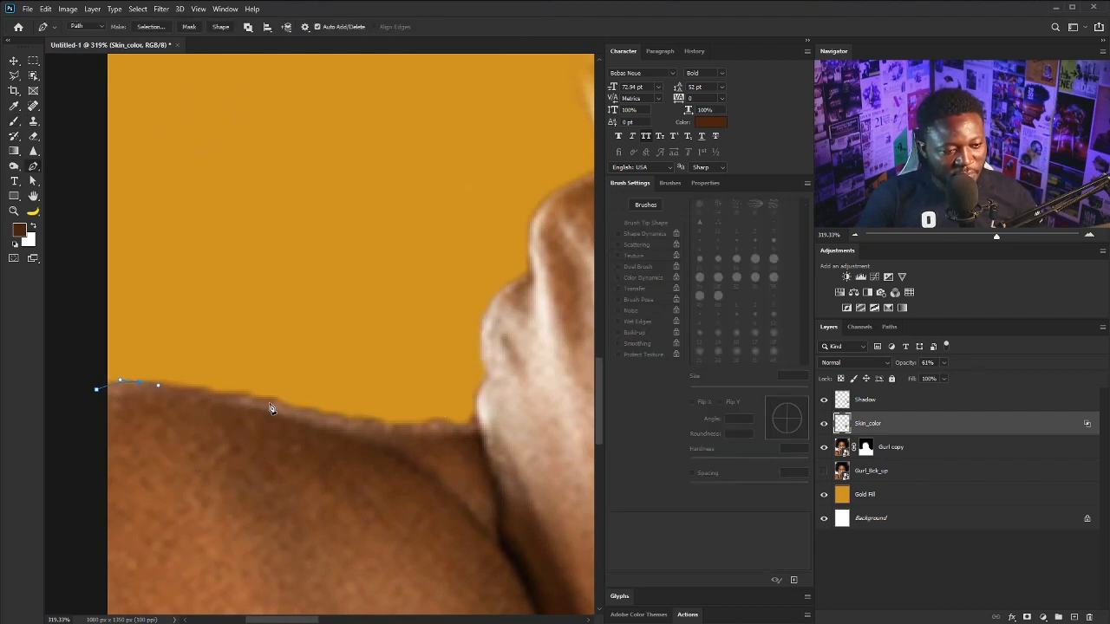
pyautogui.click(462, 427)
pyautogui.click(475, 404)
pyautogui.moveTo(488, 374); pyautogui.dragTo(494, 371)
pyautogui.moveTo(495, 329); pyautogui.dragTo(464, 406)
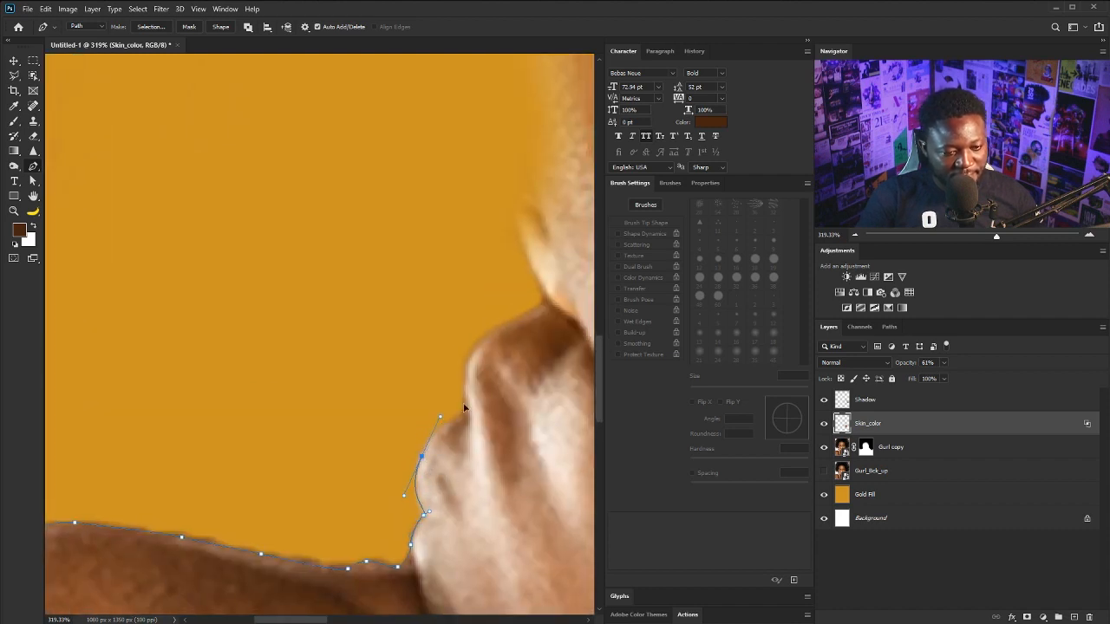
# Continue the path over the upper knuckles to where the hand meets the jaw
pyautogui.click(464, 411)
pyautogui.moveTo(469, 357); pyautogui.dragTo(518, 318)
pyautogui.moveTo(542, 301); pyautogui.dragTo(453, 431)
pyautogui.click(530, 274)
# Close the path in a wide loop through the gold background beside the face and turn it into a selection
pyautogui.scroll(-3, 531, 273)
pyautogui.moveTo(437, 371); pyautogui.dragTo(434, 346)
pyautogui.moveTo(347, 161); pyautogui.dragTo(275, 133)
pyautogui.moveTo(210, 108); pyautogui.dragTo(116, 188)
pyautogui.moveTo(98, 364); pyautogui.dragTo(95, 414)
pyautogui.click(146, 589)
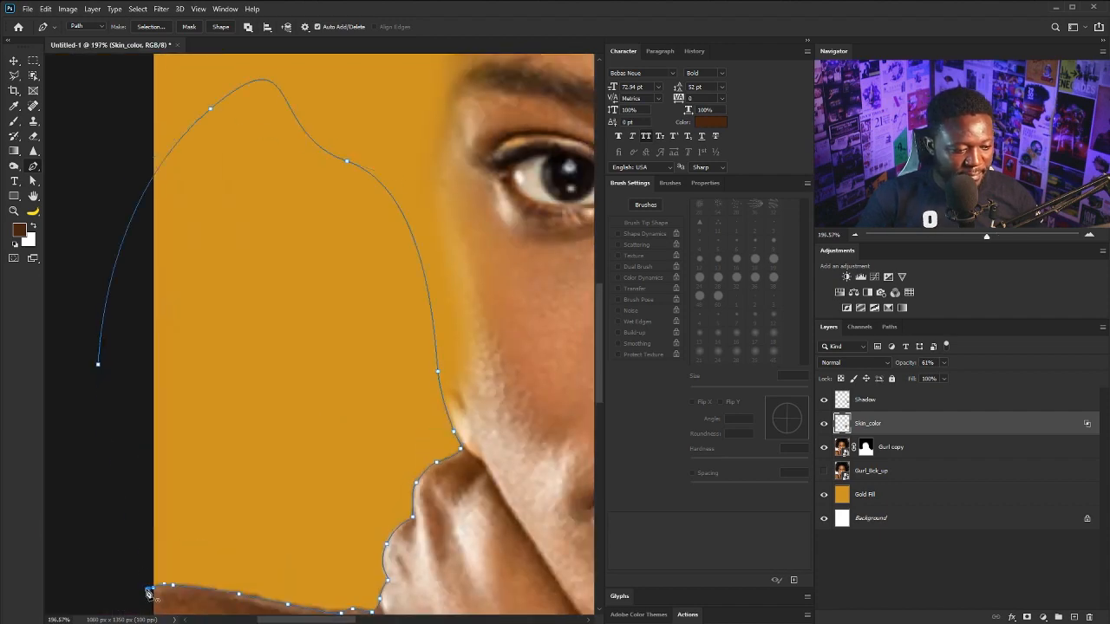
pyautogui.hotkey('ctrl', 'Return')
# Set the foreground colour for the brush to the orange-brown #863a07
pyautogui.press('b')
pyautogui.scroll(-3, 309, 341)
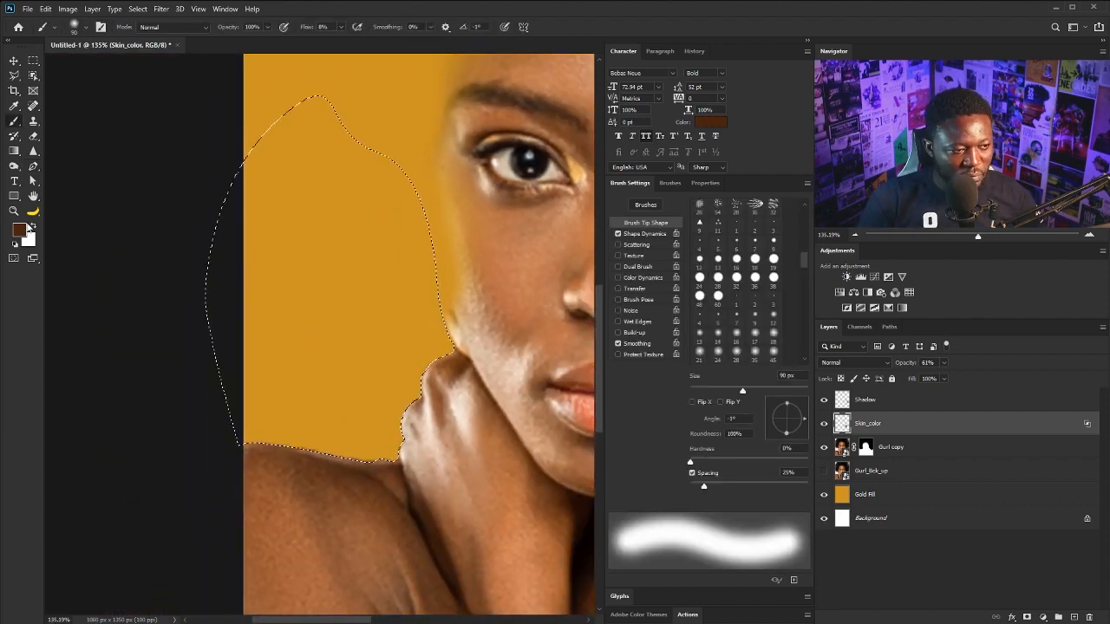
pyautogui.click(22, 230)
pyautogui.moveTo(487, 460)
pyautogui.mouseDown()
pyautogui.moveTo(498, 464)
pyautogui.moveTo(514, 431)
pyautogui.mouseUp()
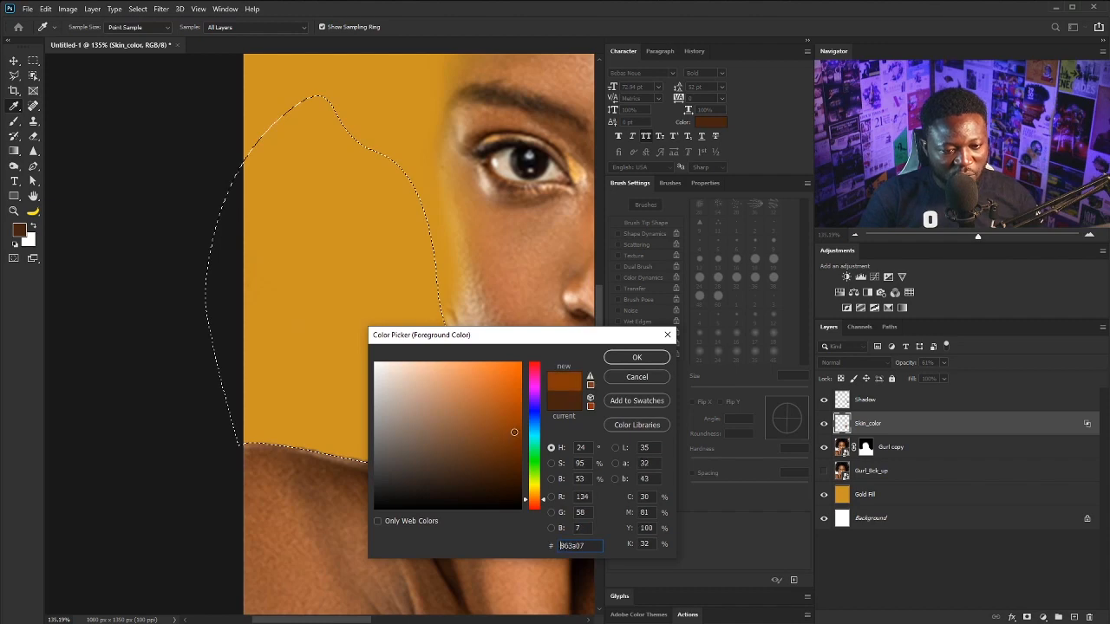
pyautogui.click(636, 357)
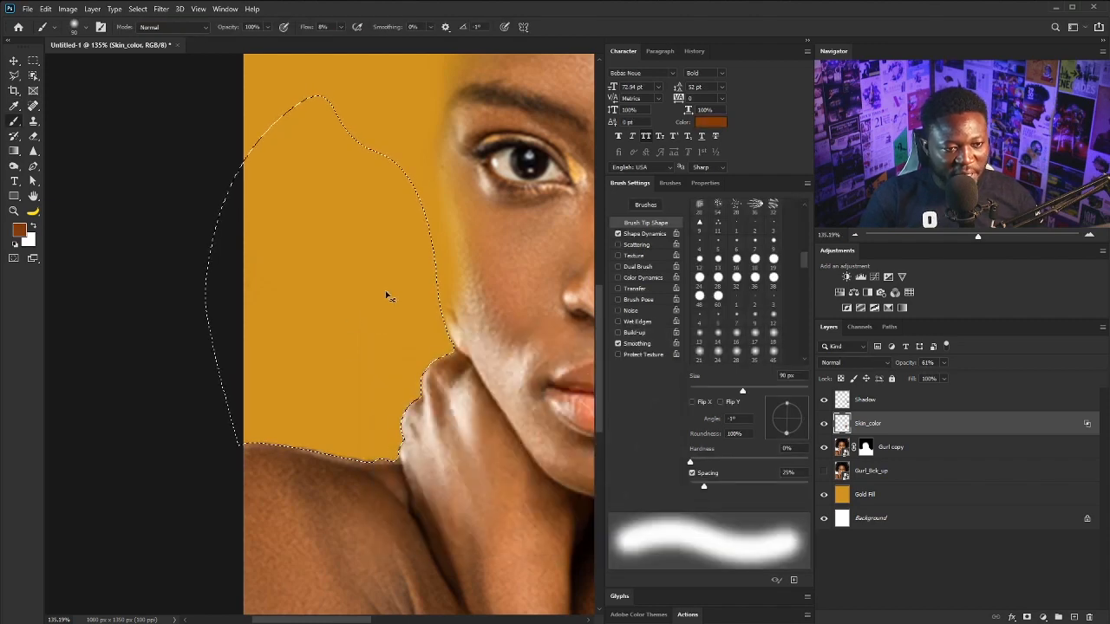
# Paint a soft brown shadow inside the selection along the hand and shoulder with a 100 px brush on the Skin_color layer
pyautogui.moveTo(405, 299); pyautogui.dragTo(333, 369)
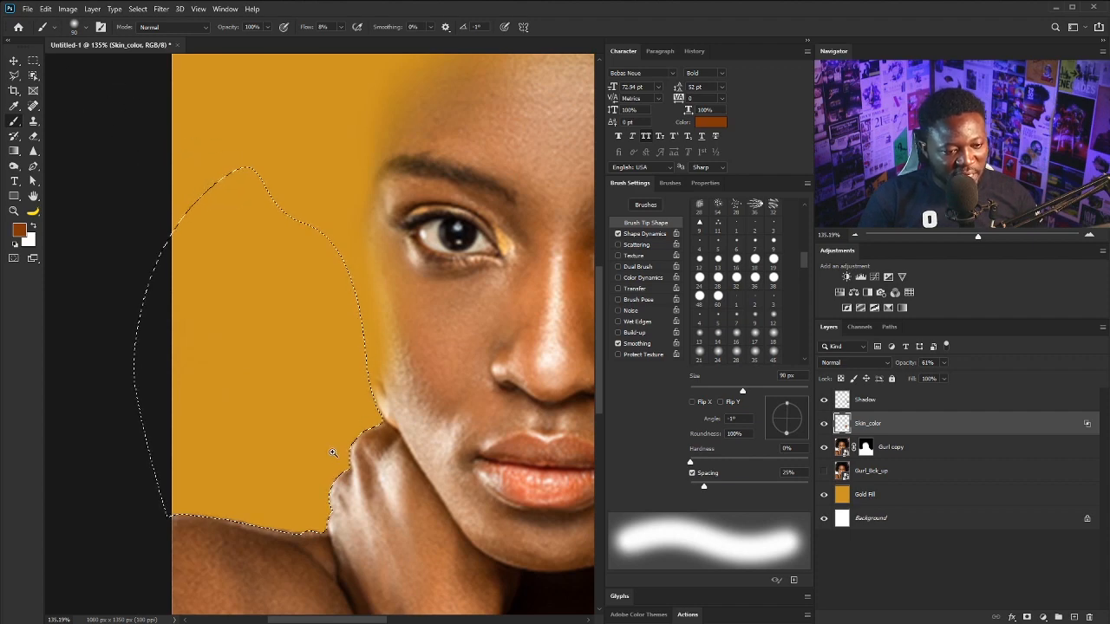
pyautogui.scroll(3, 333, 452)
pyautogui.press('[')
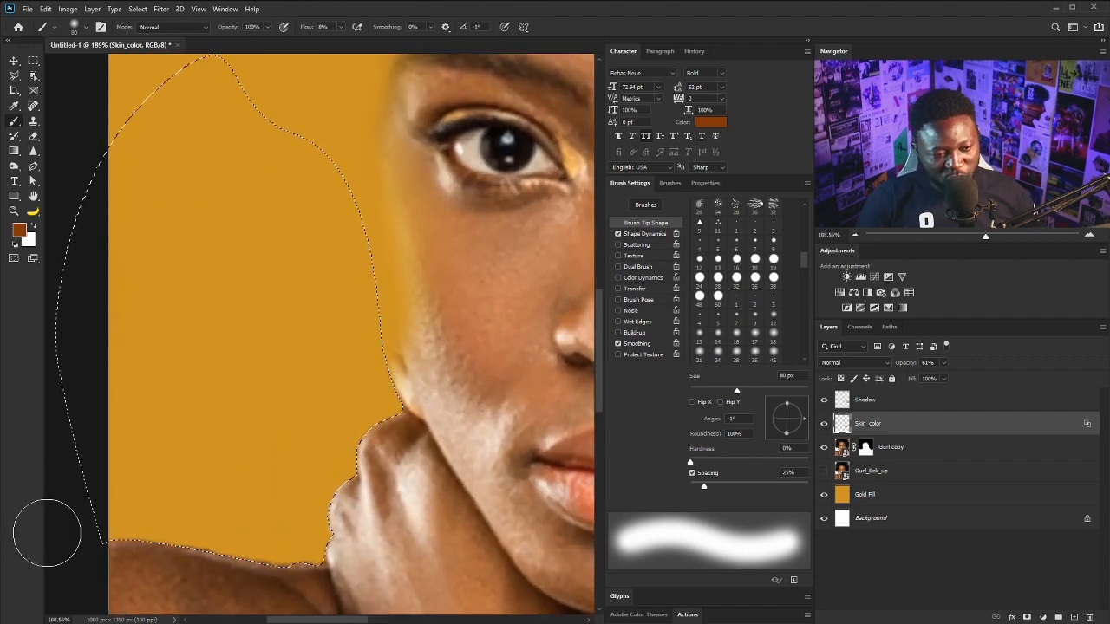
pyautogui.press(']')
pyautogui.press(']')
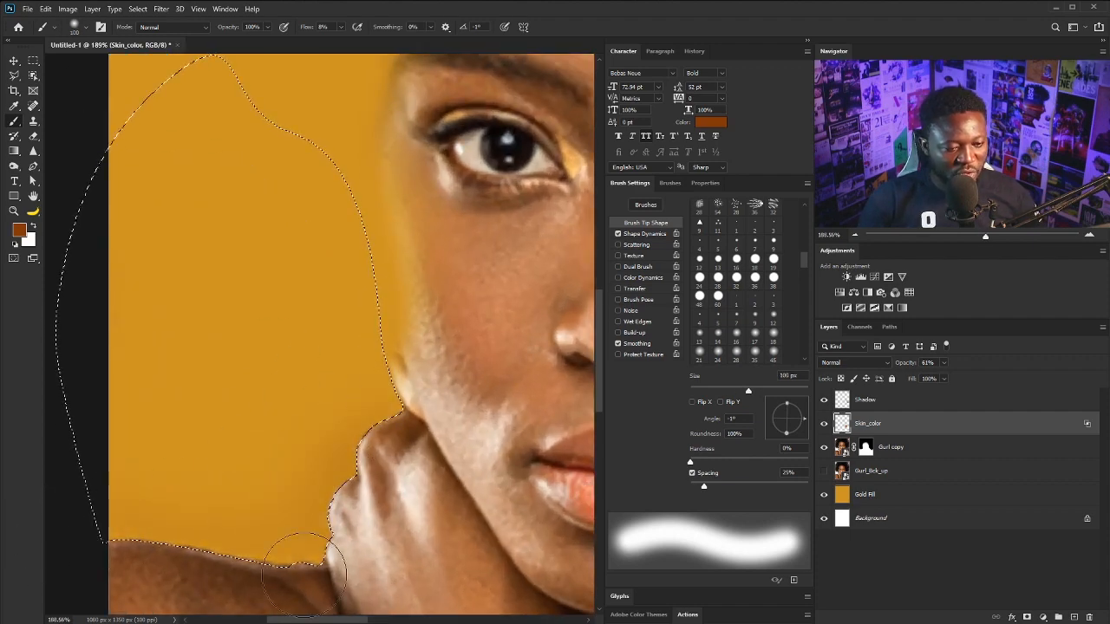
pyautogui.hotkey('ctrl', 'd')
# Spread the brown shadow over the selected background with a 250 px brush and clear the selection
pyautogui.moveTo(407, 289); pyautogui.dragTo(353, 337)
pyautogui.press(']')
pyautogui.press(']')
pyautogui.press(']')
pyautogui.press(']')
pyautogui.press(']')
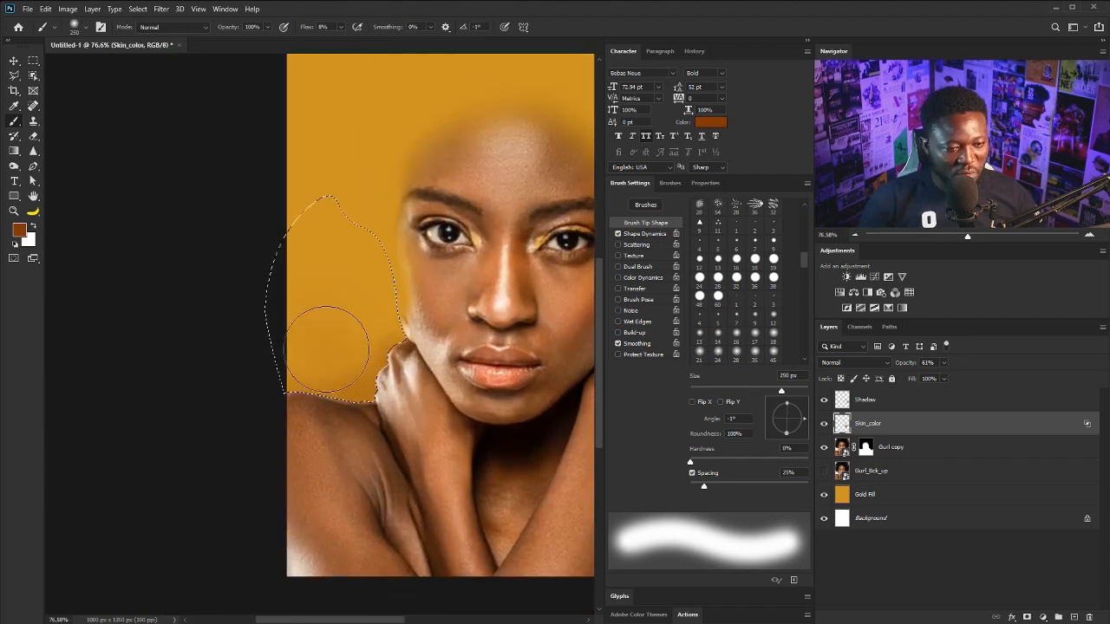
pyautogui.click(325, 349)
pyautogui.moveTo(381, 300); pyautogui.dragTo(318, 319)
pyautogui.click(312, 350)
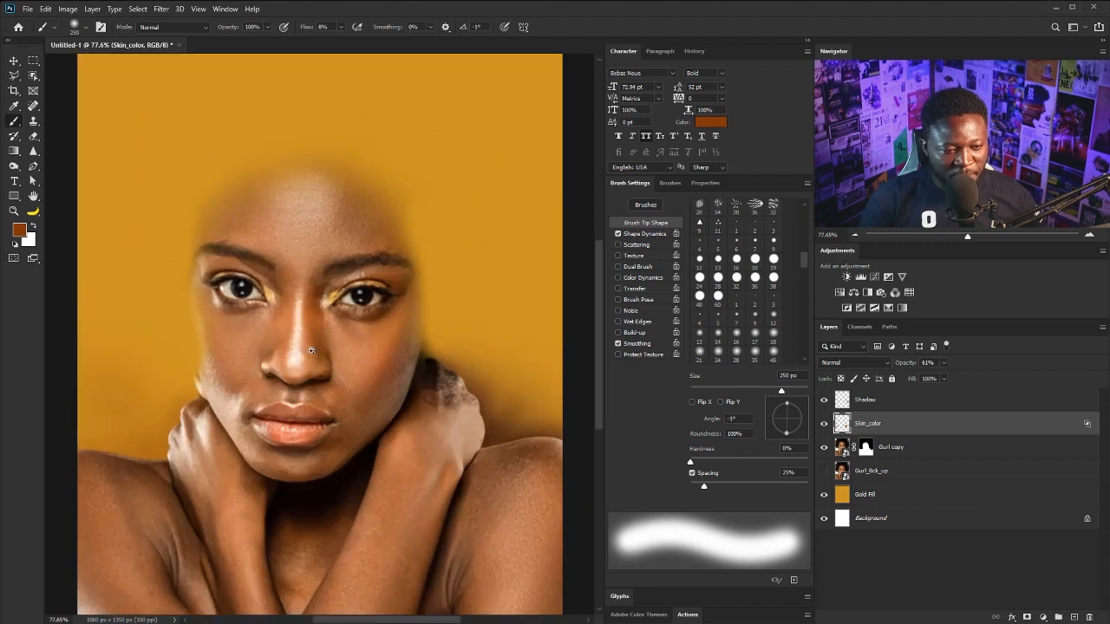
pyautogui.moveTo(214, 370)
pyautogui.mouseDown()
pyautogui.moveTo(192, 372)
pyautogui.moveTo(211, 370)
pyautogui.mouseUp()
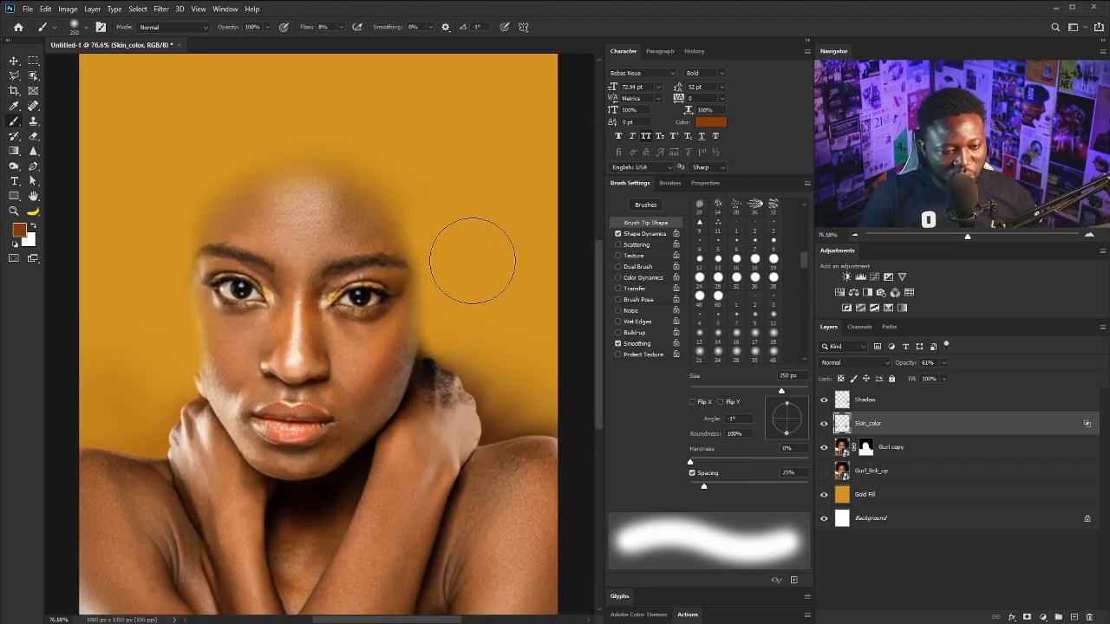
# Duplicate the masked Gurl copy layer and add a Black & White adjustment layer directly above the duplicate
pyautogui.press('v')
pyautogui.moveTo(907, 450); pyautogui.dragTo(1074, 616)
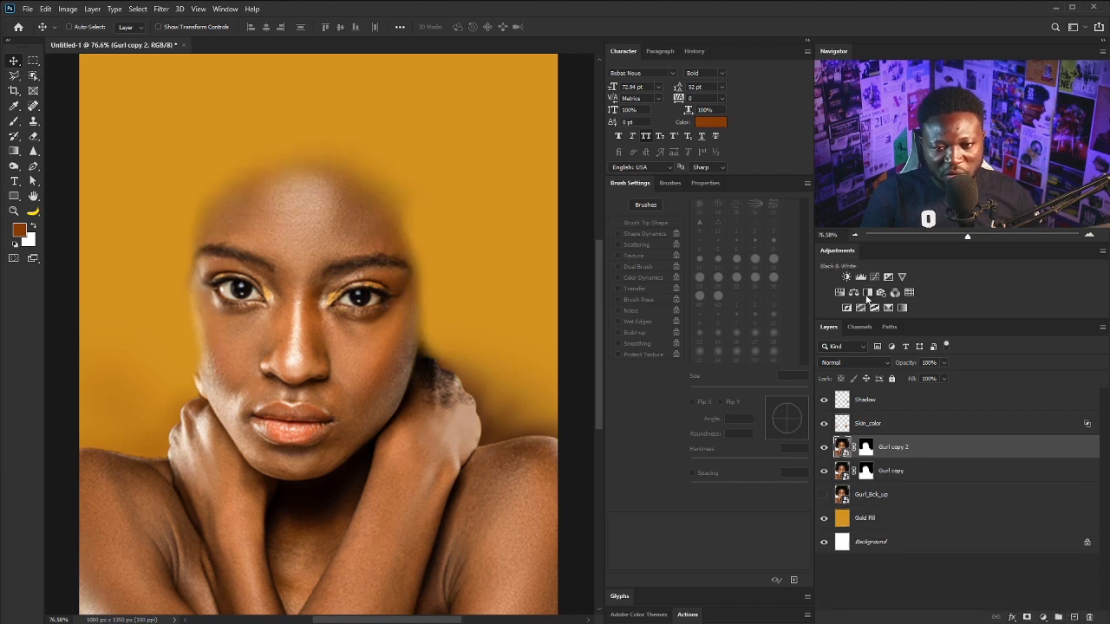
pyautogui.click(866, 296)
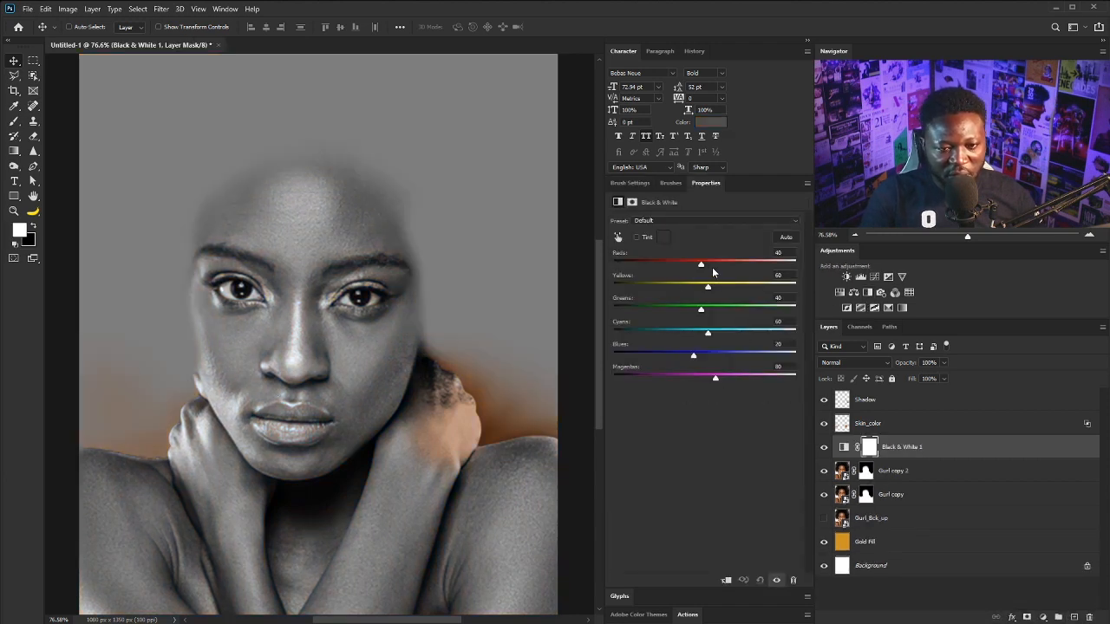
# Set the Black & White adjustment's Reds to -34 and Yellows to 131
pyautogui.moveTo(700, 266); pyautogui.dragTo(723, 289)
pyautogui.moveTo(728, 264); pyautogui.dragTo(751, 292)
pyautogui.moveTo(689, 268); pyautogui.dragTo(667, 263)
pyautogui.moveTo(749, 287); pyautogui.dragTo(734, 286)
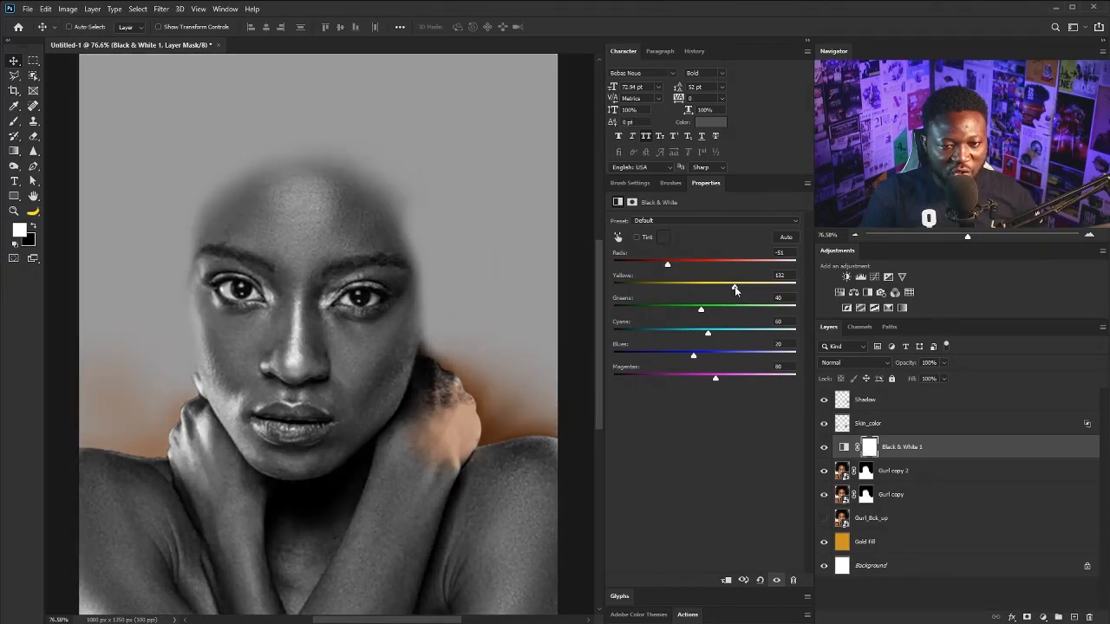
pyautogui.moveTo(667, 265); pyautogui.dragTo(662, 267)
pyautogui.click(679, 268)
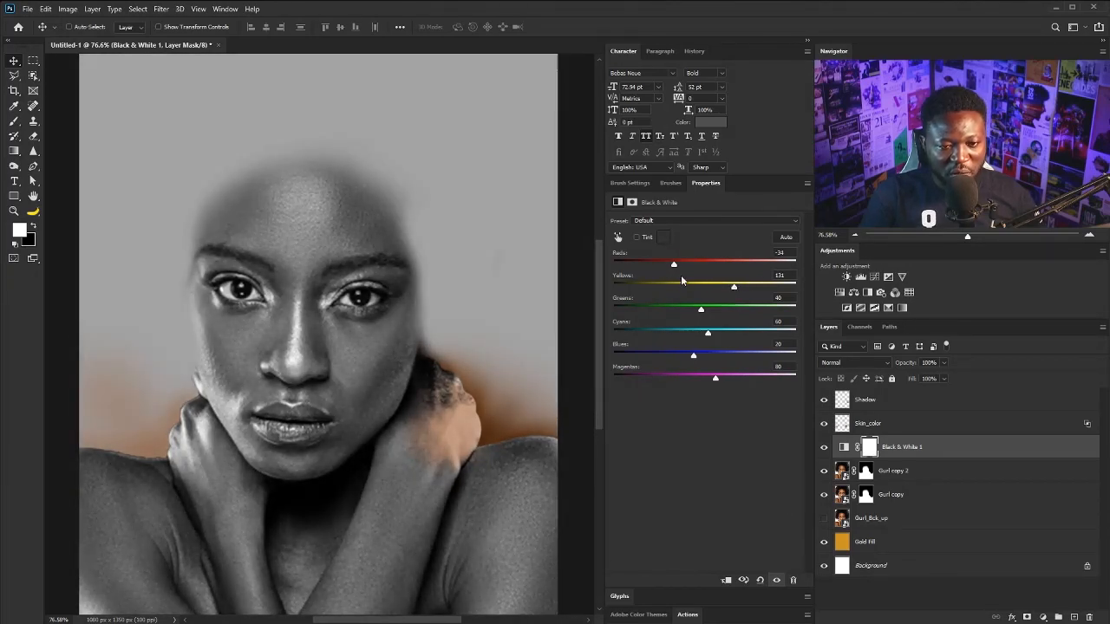
# Move the Black & White layer above Shadow and group the layers from it down to Gurl copy 2
pyautogui.moveTo(919, 446); pyautogui.dragTo(915, 394)
pyautogui.keyDown('shift'); pyautogui.click(899, 472); pyautogui.keyUp('shift')
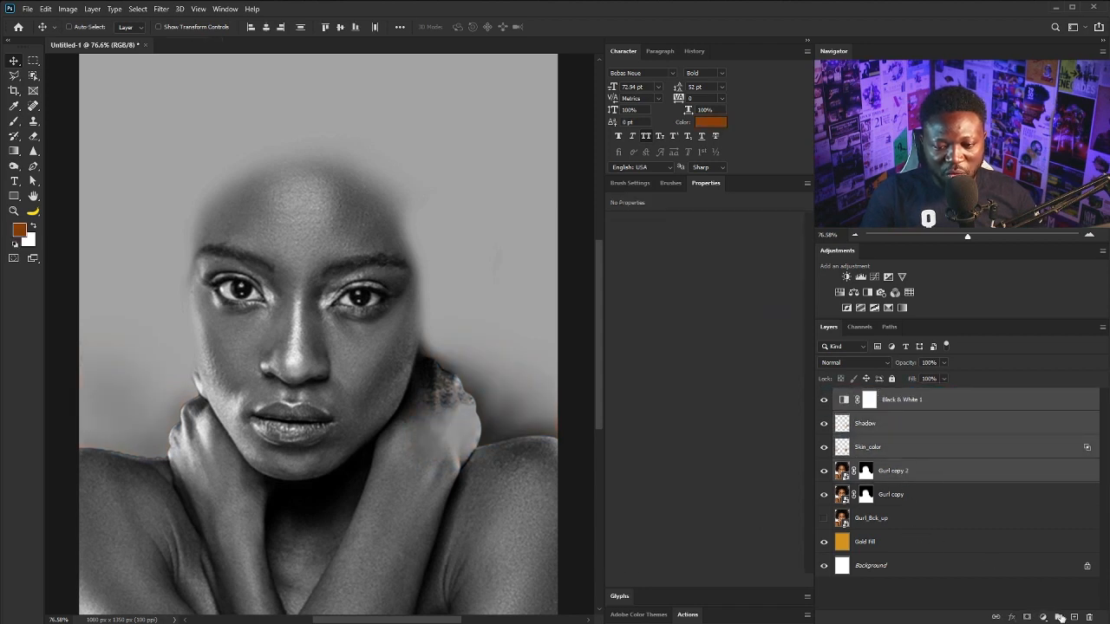
pyautogui.hotkey('ctrl', 'g')
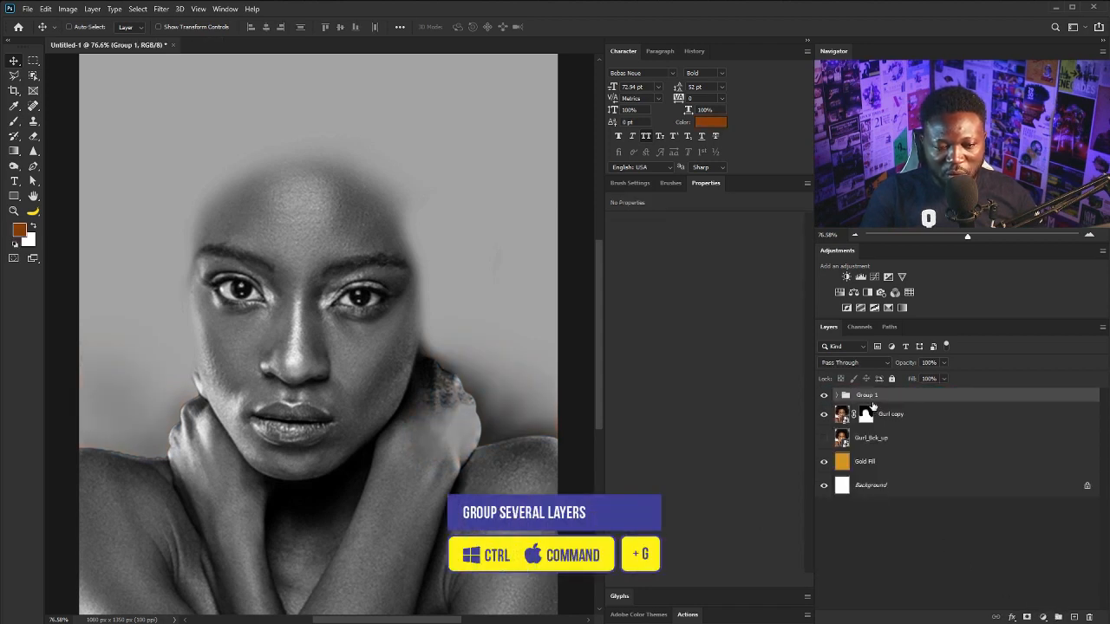
# Duplicate the group, hide the original Group 1 and convert the duplicate to a smart object
pyautogui.moveTo(910, 400); pyautogui.dragTo(1073, 617)
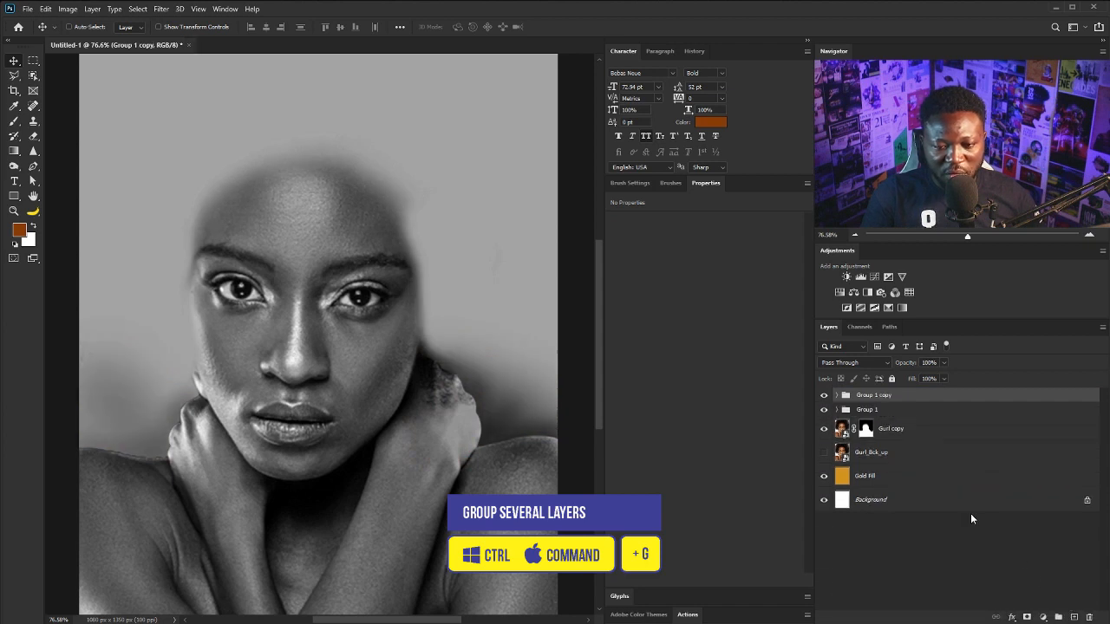
pyautogui.rightClick(871, 400)
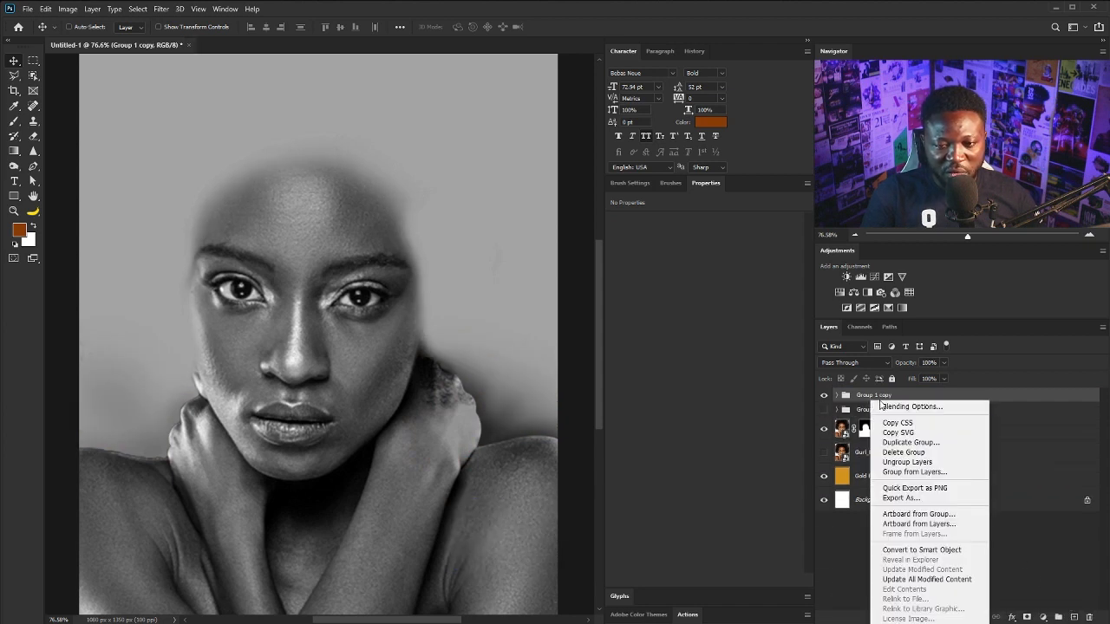
pyautogui.click(932, 552)
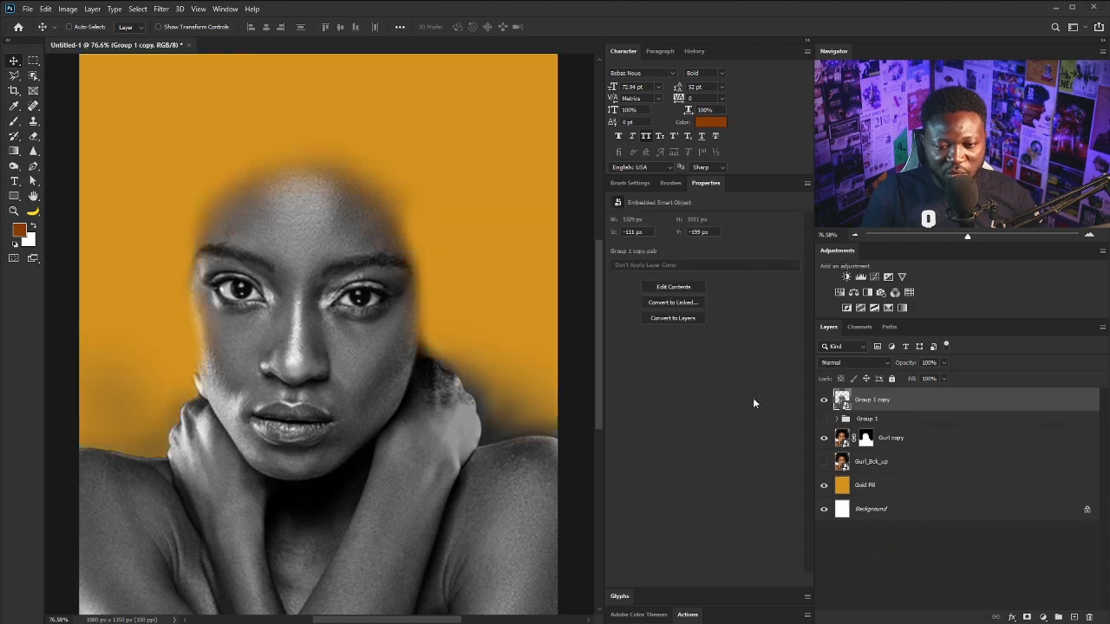
# Set the black-and-white smart object's blend mode to Soft Light and strongly reduce its opacity
pyautogui.click(855, 364)
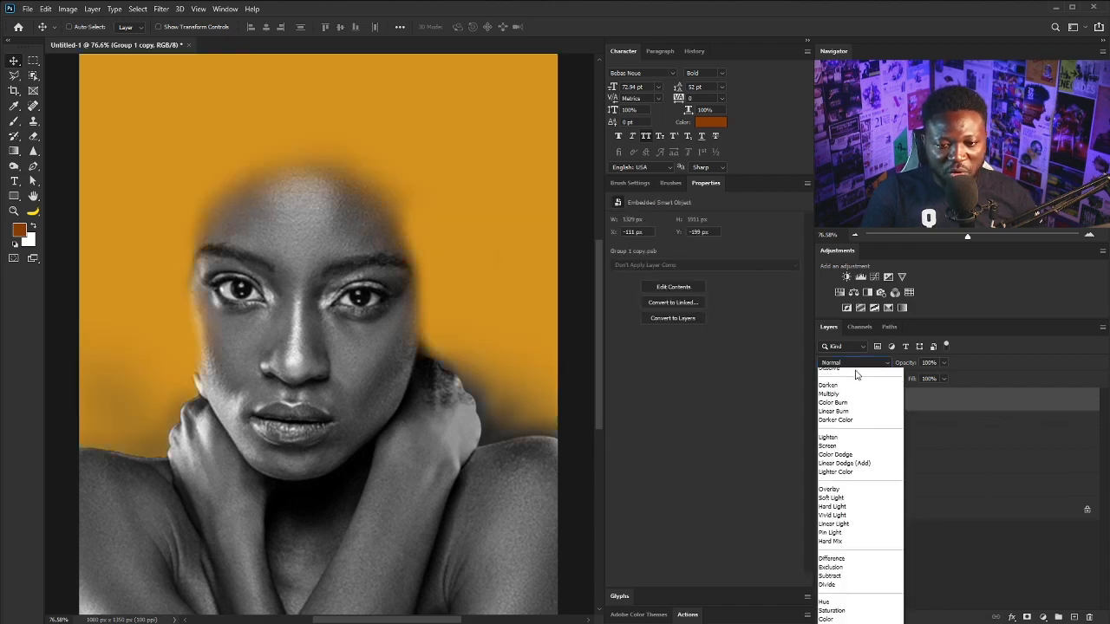
pyautogui.click(848, 512)
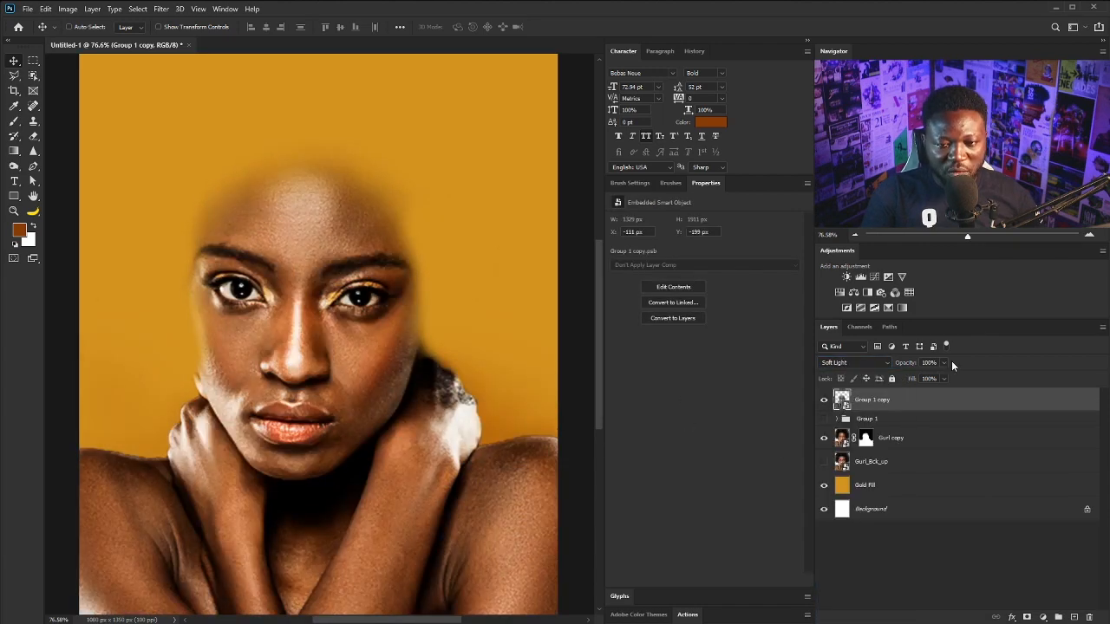
pyautogui.click(944, 362)
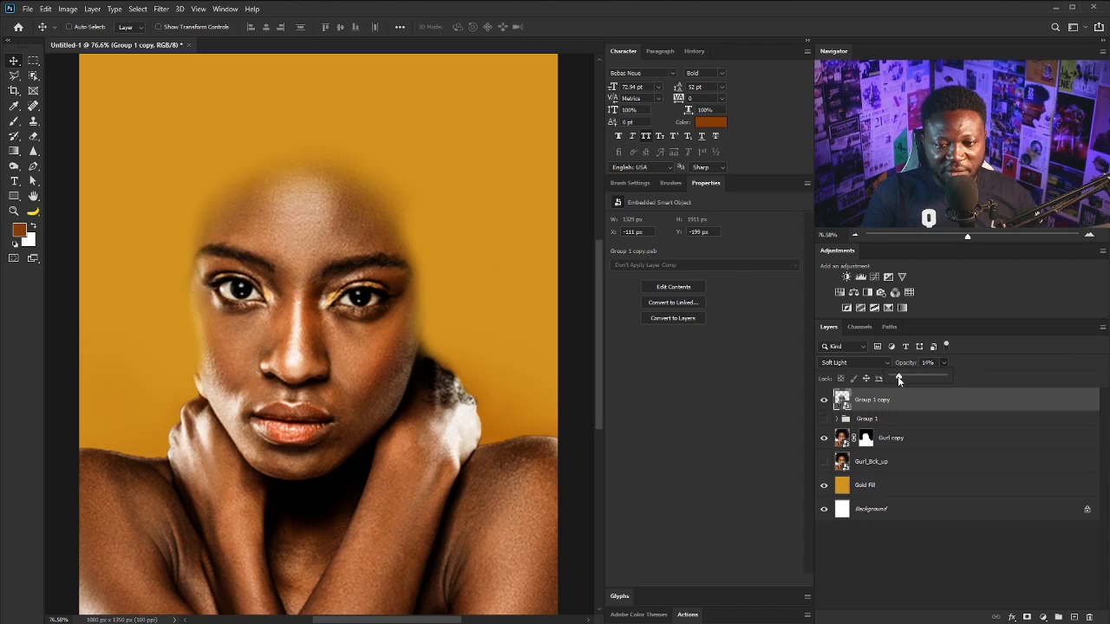
pyautogui.moveTo(898, 378); pyautogui.dragTo(907, 381)
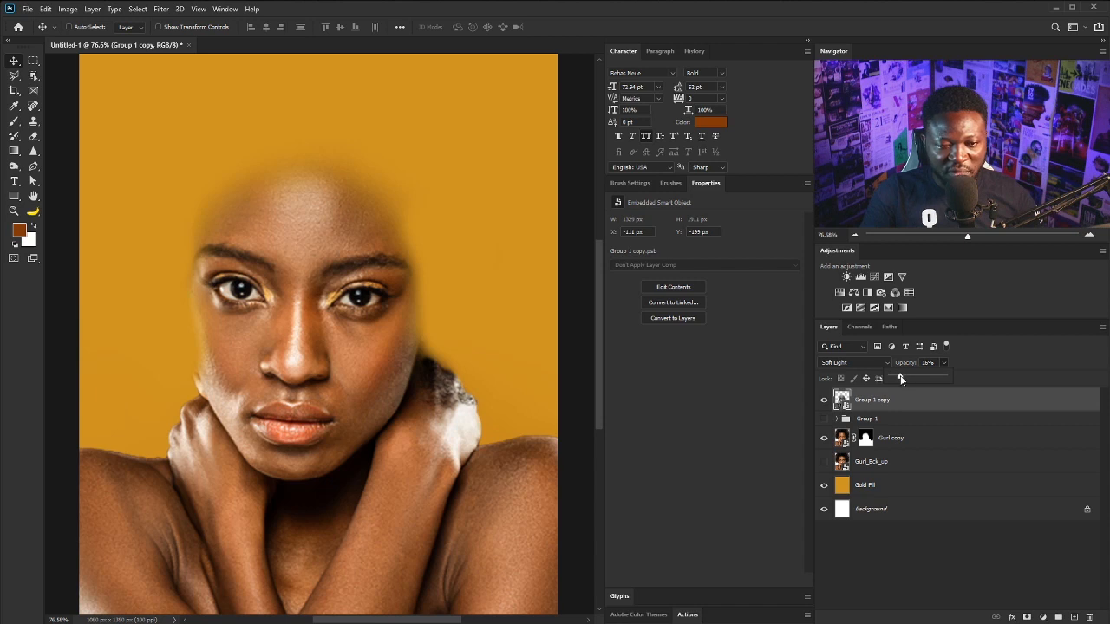
pyautogui.click(898, 405)
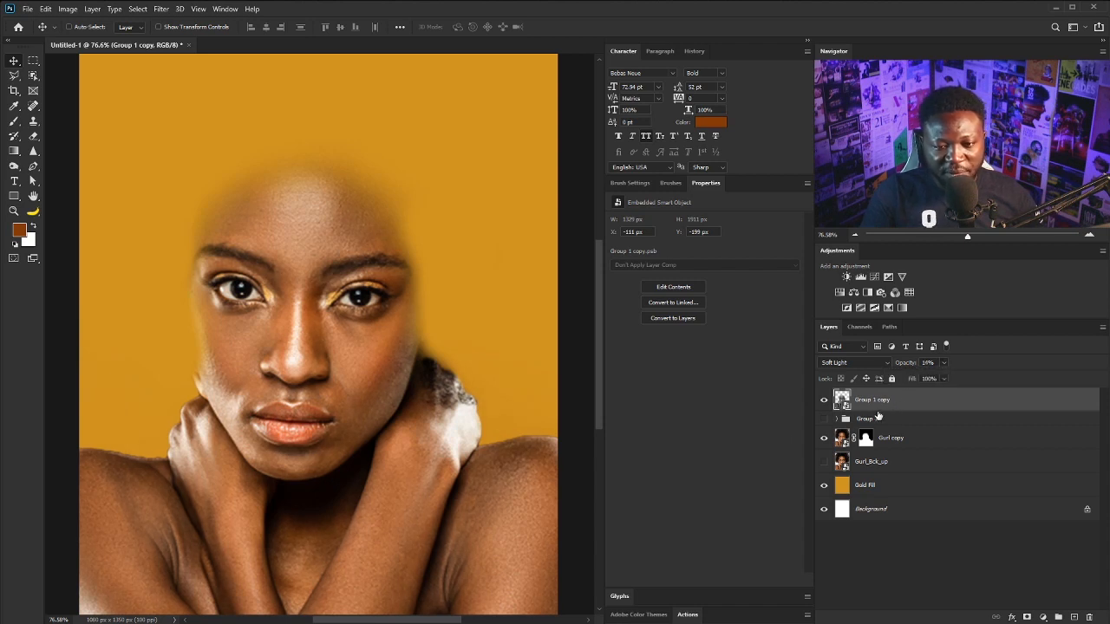
# Add a Curves adjustment lowering input 163 to output 136, and split its Blend If Underlying Layer white slider to 45 / 121
pyautogui.click(874, 278)
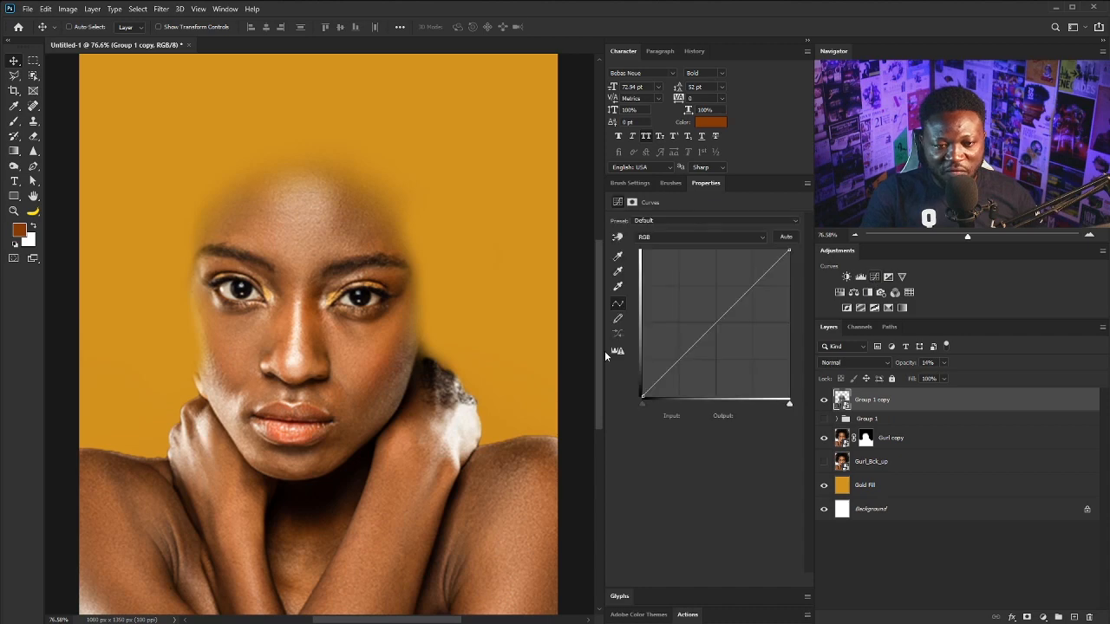
pyautogui.moveTo(734, 301)
pyautogui.mouseDown()
pyautogui.moveTo(724, 301)
pyautogui.moveTo(736, 318)
pyautogui.mouseUp()
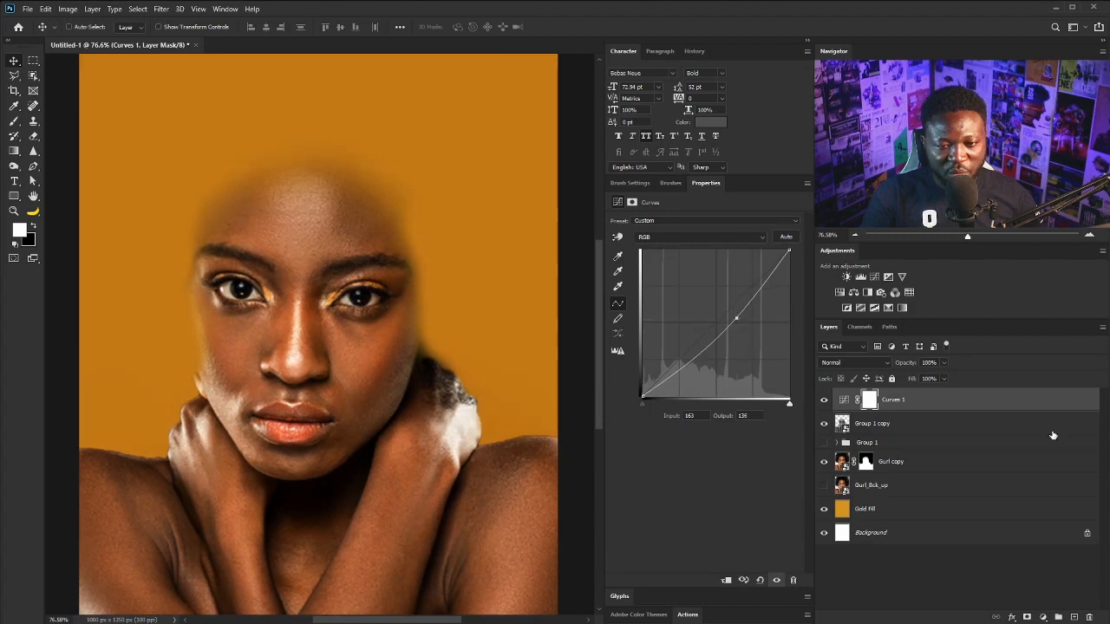
pyautogui.doubleClick(1084, 405)
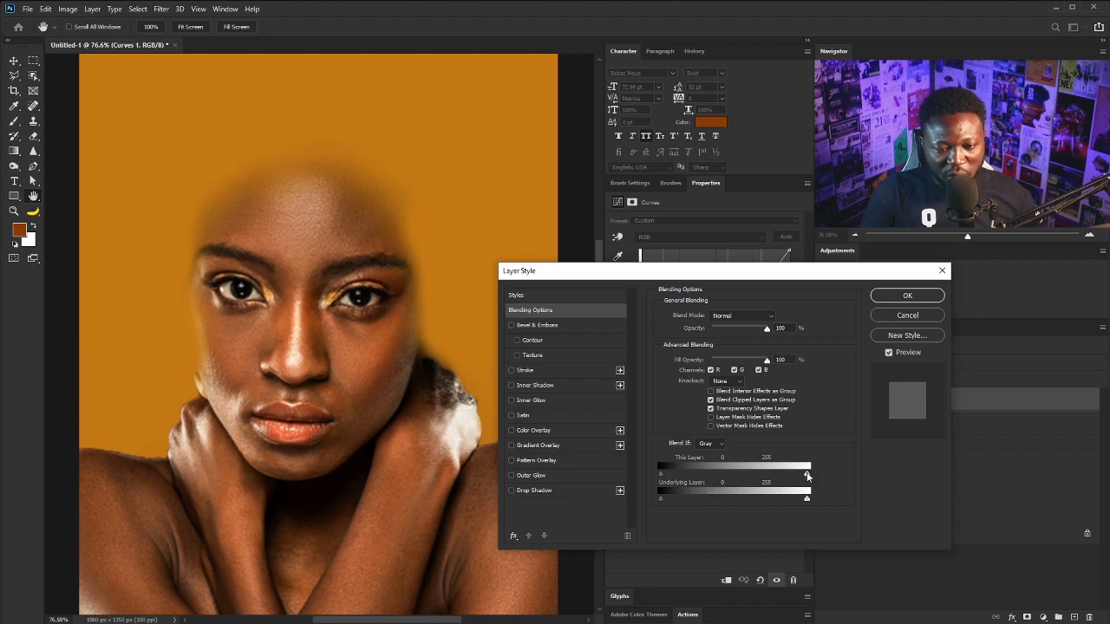
pyautogui.moveTo(808, 500); pyautogui.dragTo(676, 499)
pyautogui.press('alt')
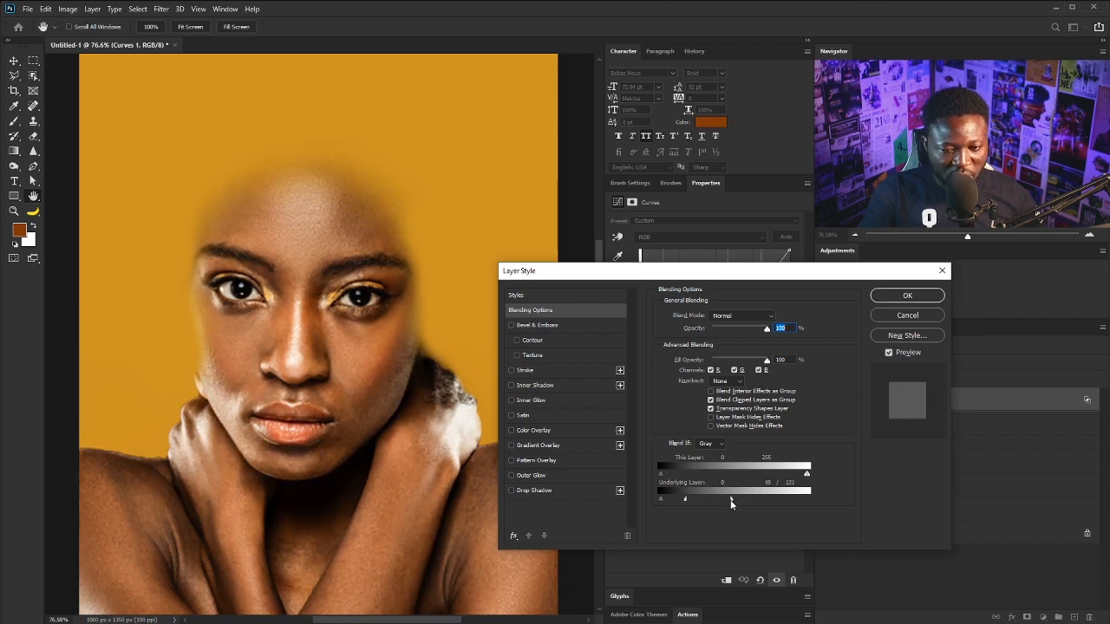
pyautogui.moveTo(744, 499); pyautogui.dragTo(731, 499)
pyautogui.click(903, 297)
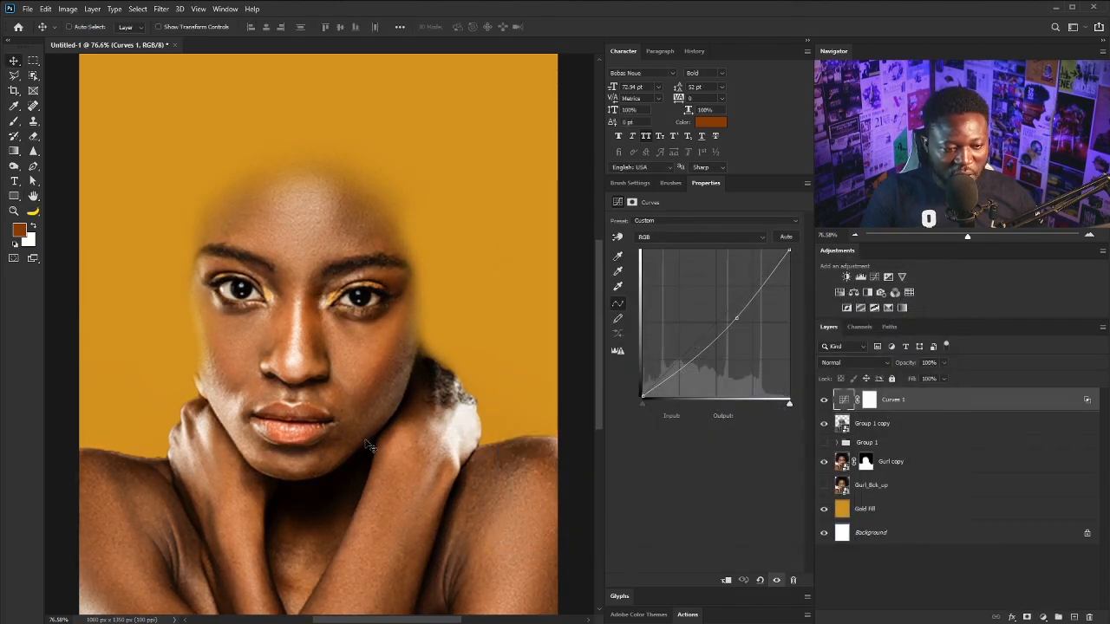
# Add a second Curves adjustment that brightens the midtones, raising input 129 to output 187
pyautogui.click(875, 277)
pyautogui.click(724, 306)
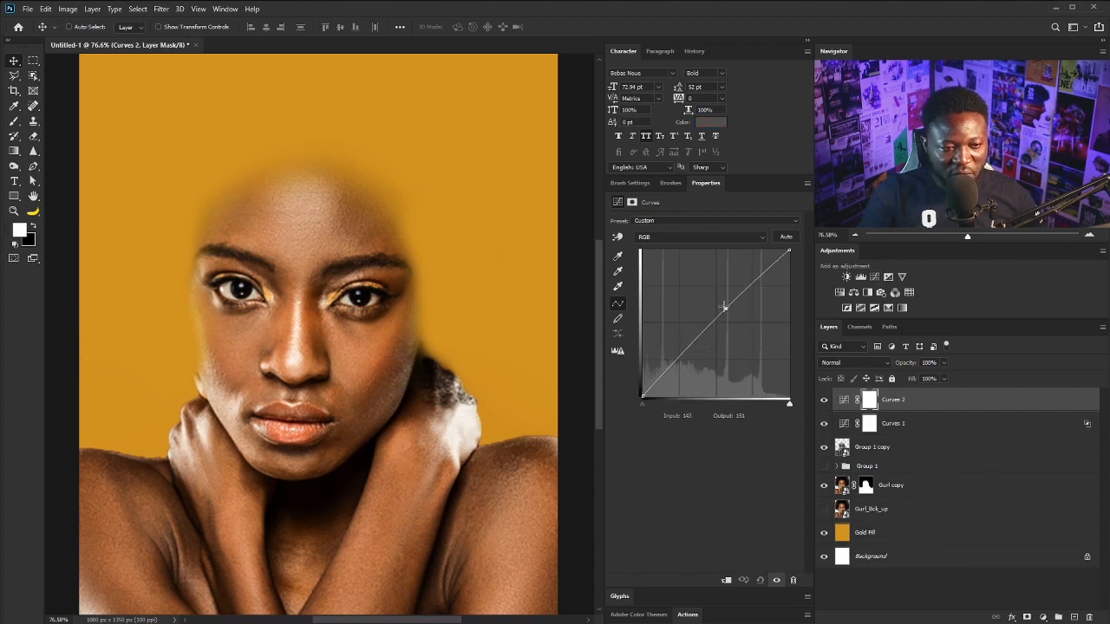
pyautogui.moveTo(724, 306); pyautogui.dragTo(716, 288)
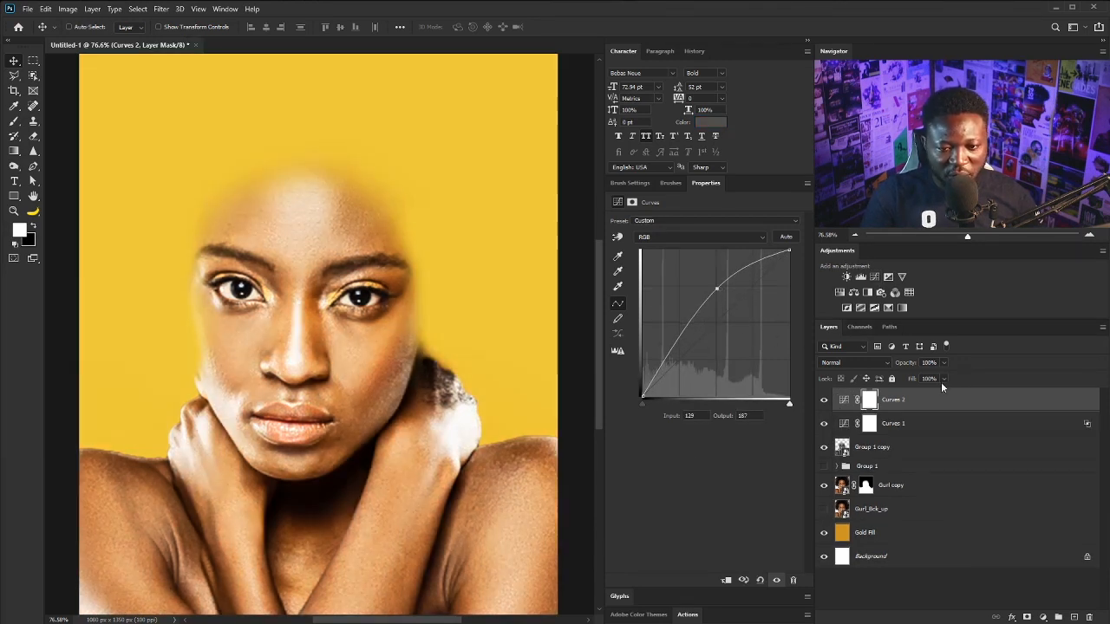
# Restrict Curves 2 to the highlights by splitting its Blend If Underlying Layer black slider to 154 / 231
pyautogui.click(903, 426)
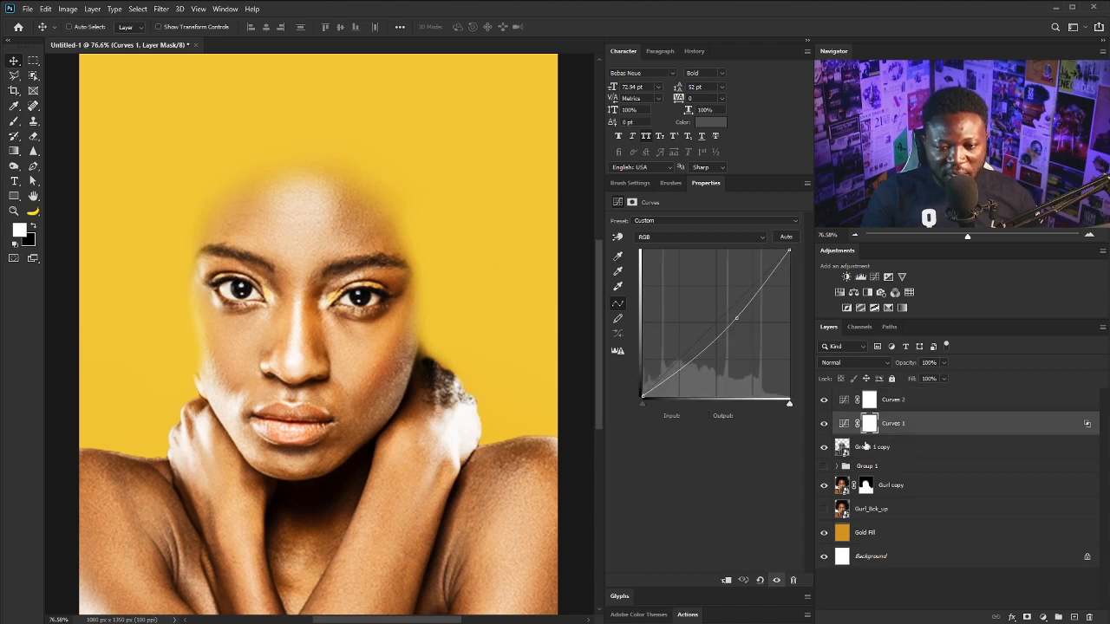
pyautogui.click(1075, 406)
pyautogui.doubleClick(1081, 408)
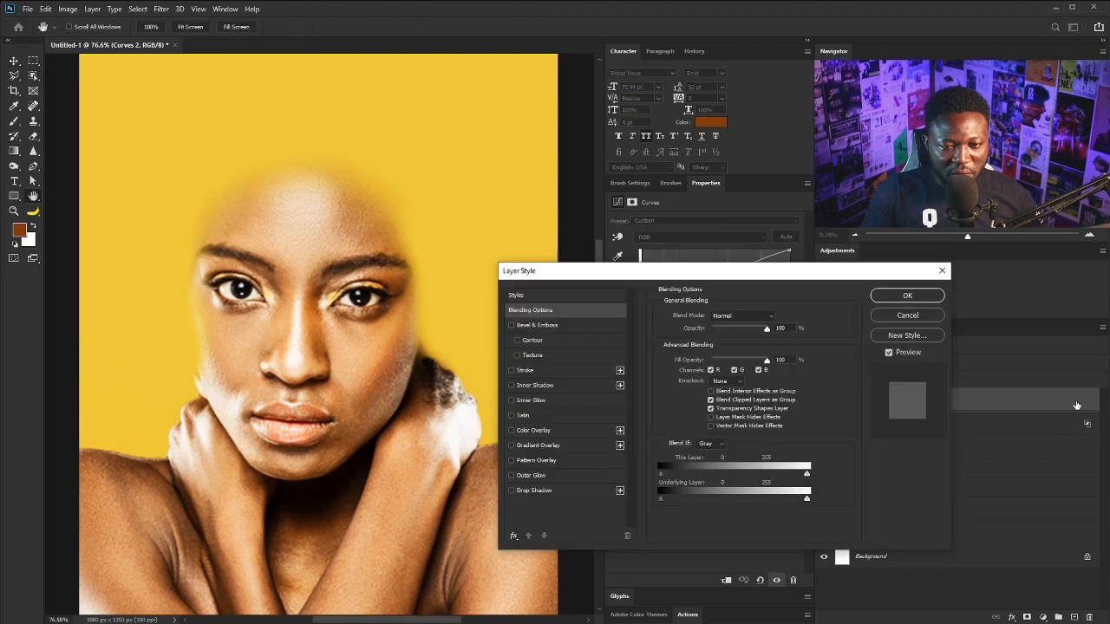
pyautogui.moveTo(659, 499); pyautogui.dragTo(793, 498)
pyautogui.moveTo(758, 498)
pyautogui.mouseDown()
pyautogui.moveTo(737, 500)
pyautogui.moveTo(749, 499)
pyautogui.mouseUp()
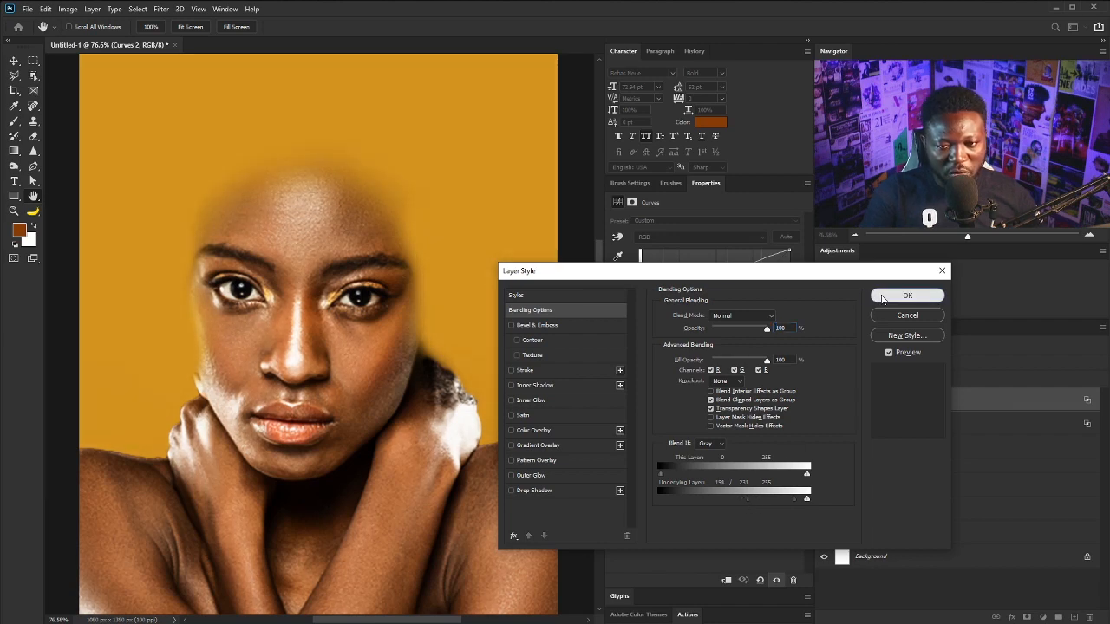
pyautogui.click(882, 298)
# Hide the Black & White adjustment inside Group 1 and moderately reduce the Shadow layer's opacity
pyautogui.click(824, 485)
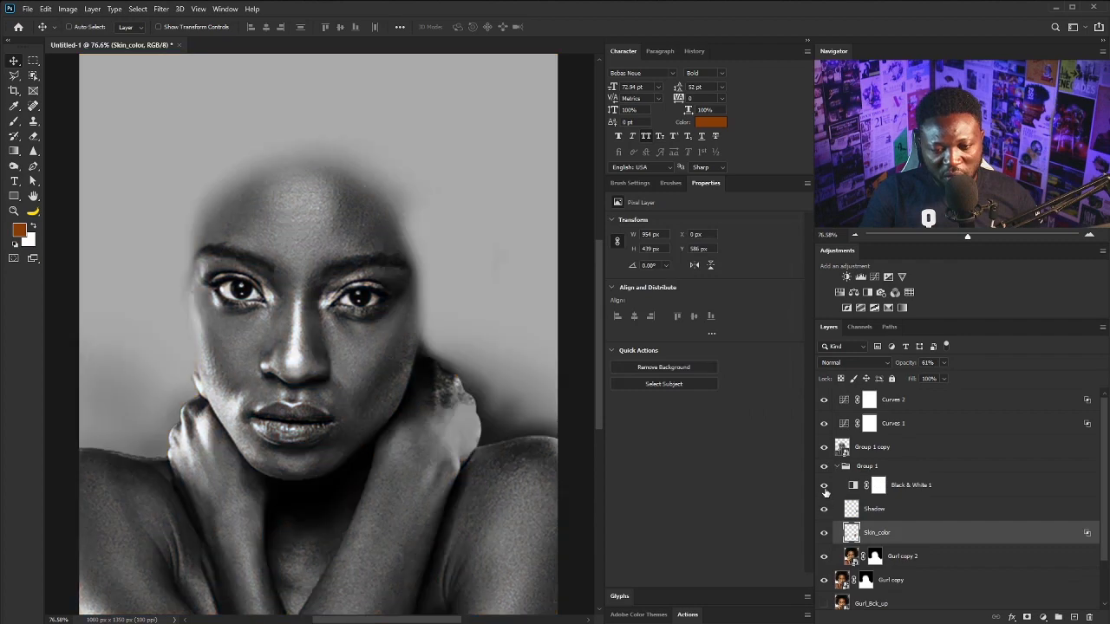
pyautogui.click(823, 484)
pyautogui.click(882, 512)
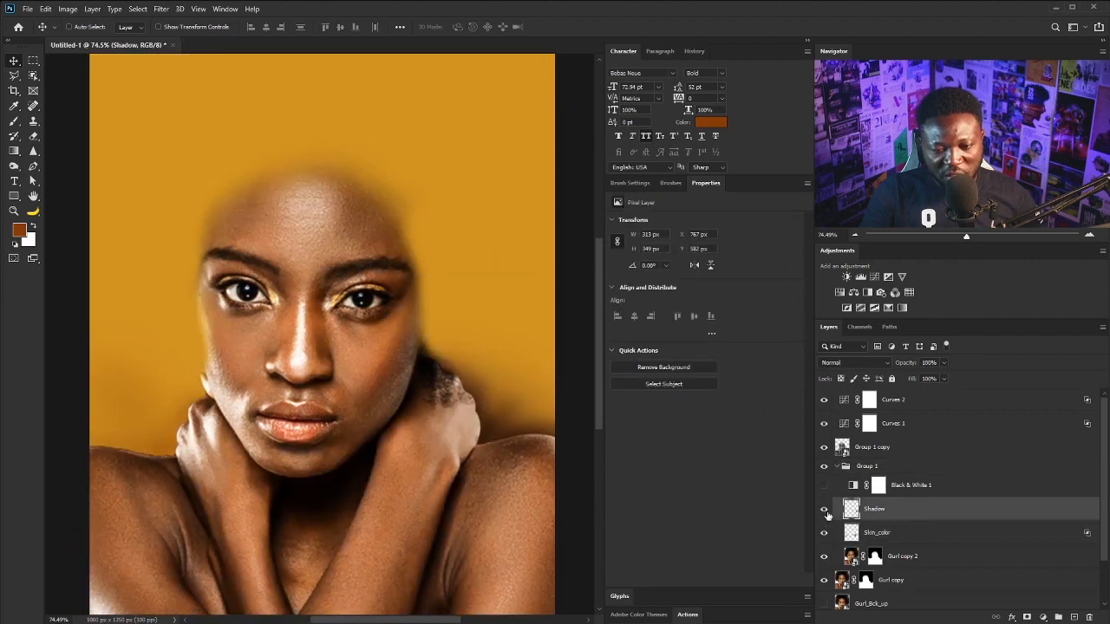
pyautogui.click(944, 362)
pyautogui.moveTo(919, 378); pyautogui.dragTo(931, 380)
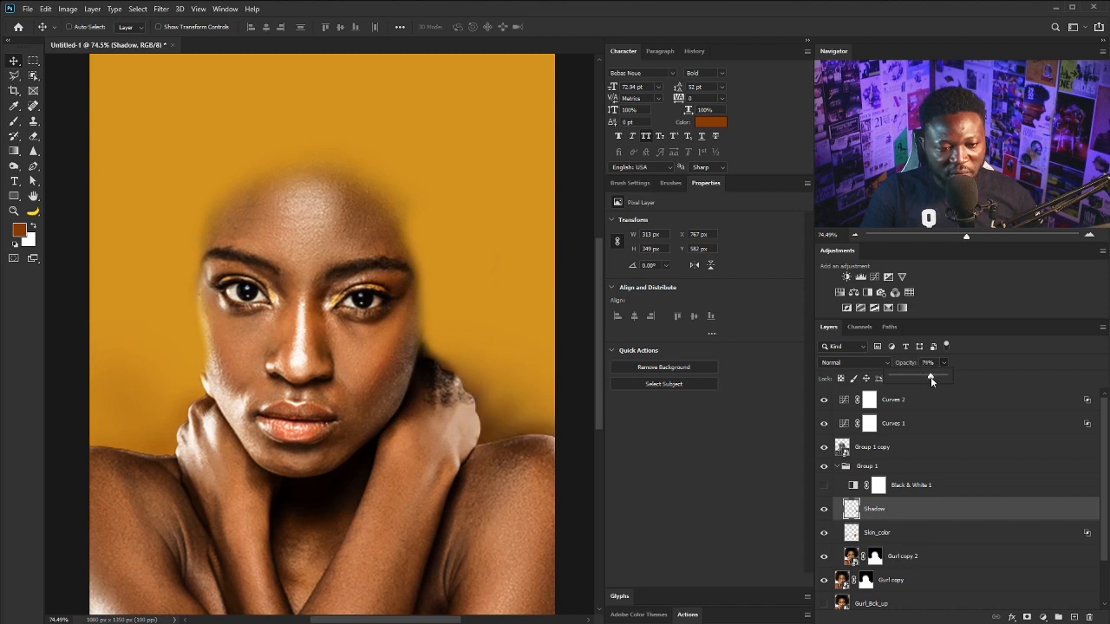
pyautogui.click(1041, 462)
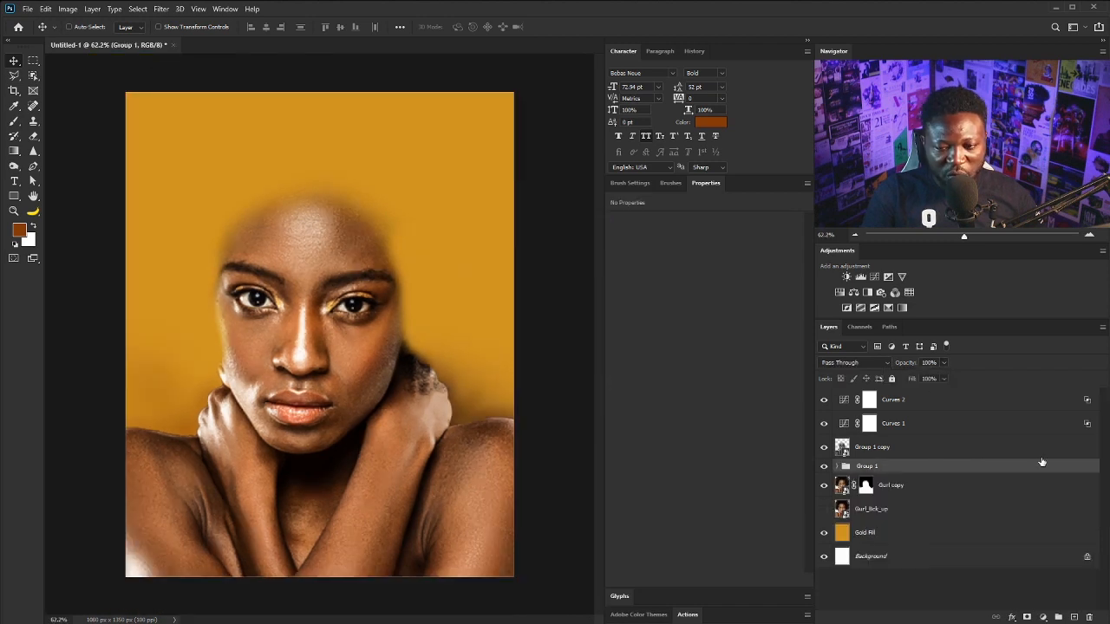
# Stamp all visible layers into a new layer above Curves 2 and open it in the Camera Raw Filter
pyautogui.click(922, 399)
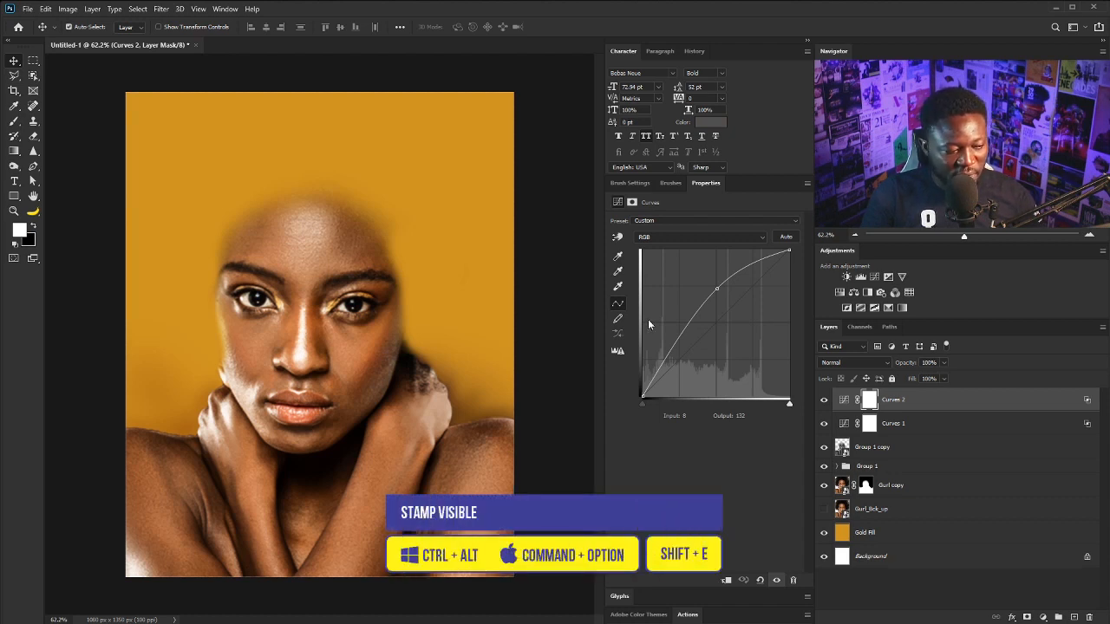
pyautogui.hotkey('ctrl', 'shift', 'alt', 'e')
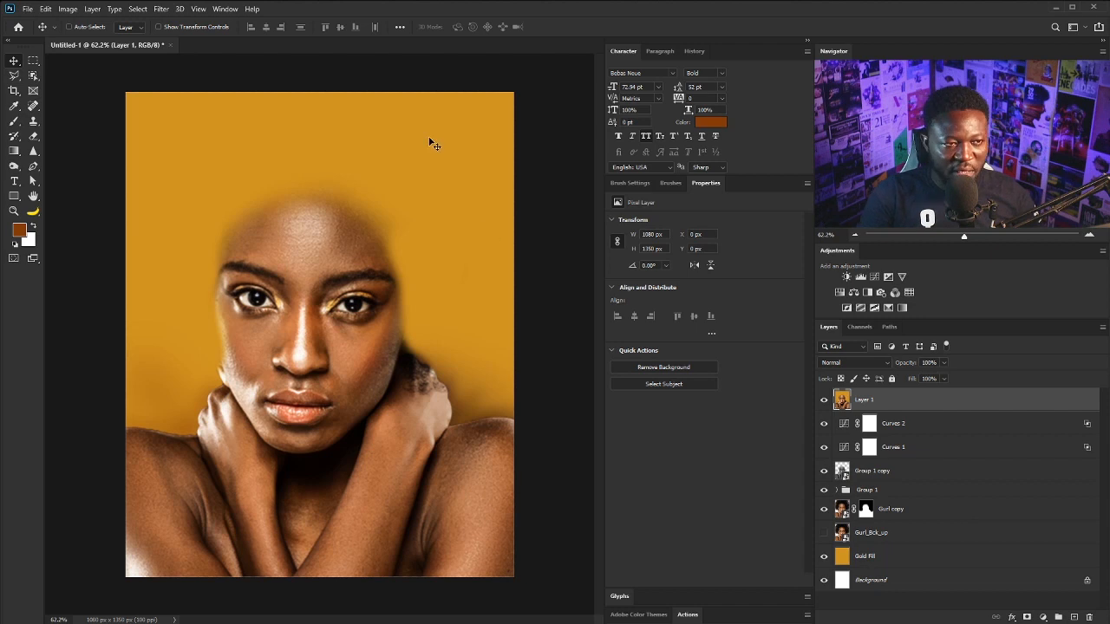
pyautogui.click(162, 10)
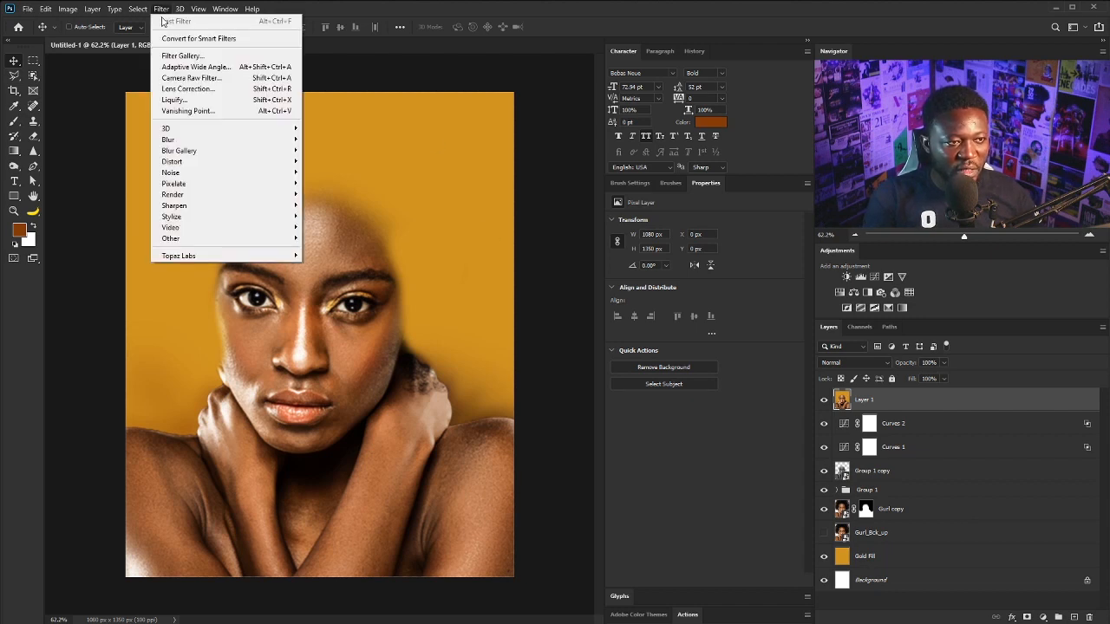
pyautogui.click(215, 78)
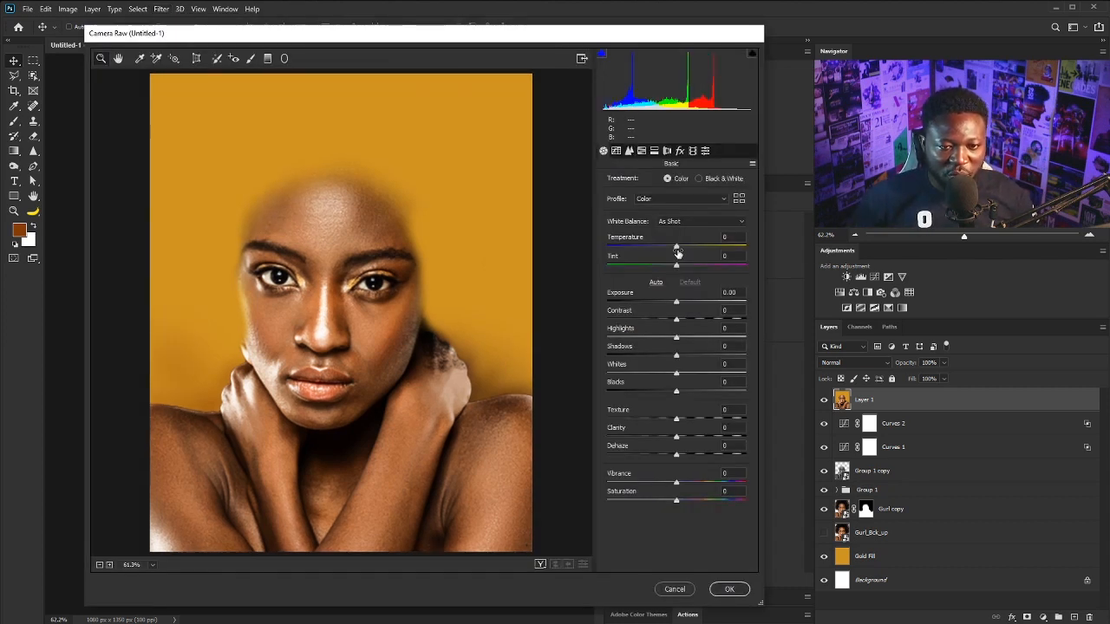
# Set the Camera Raw basics to Temperature +100, Tint -31, Contrast -10, Texture -100 and Vibrance +28
pyautogui.moveTo(676, 248); pyautogui.dragTo(748, 248)
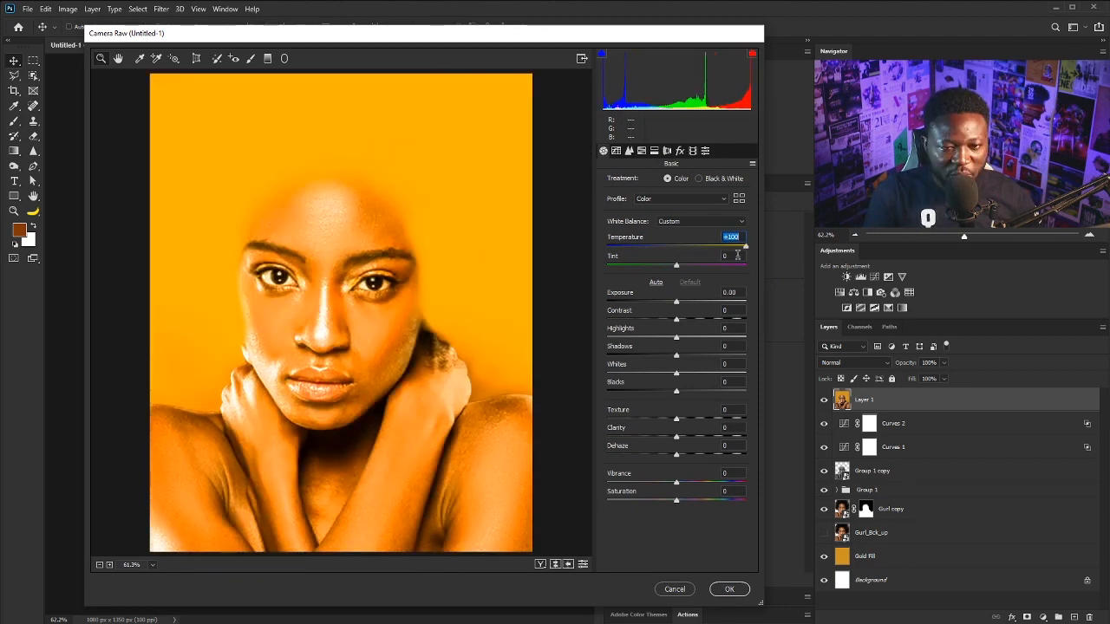
pyautogui.click(737, 254)
pyautogui.write('-')
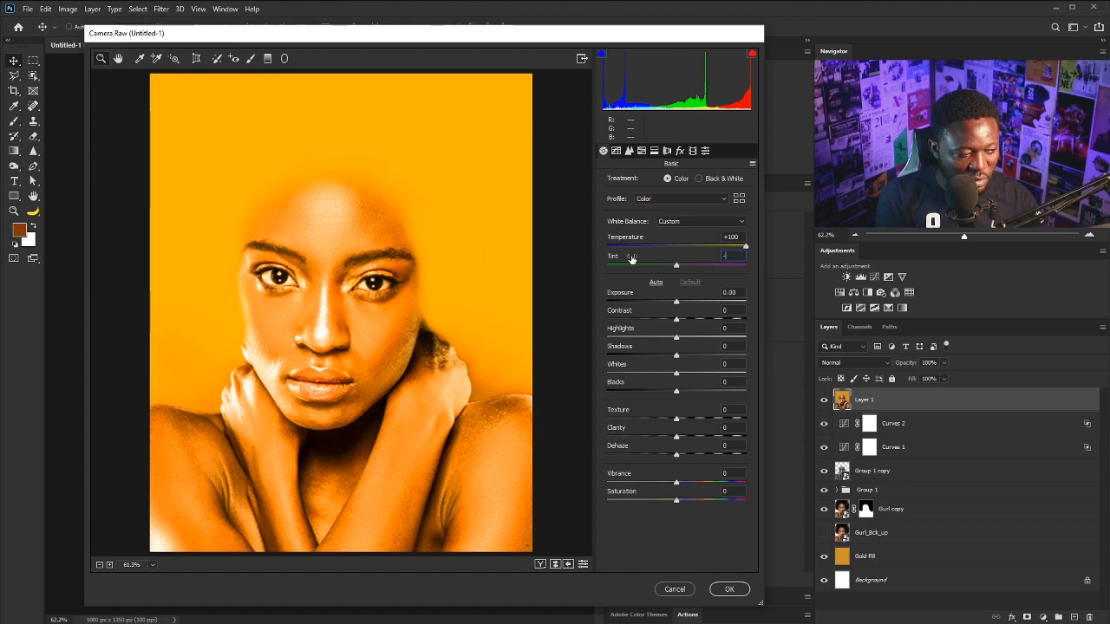
pyautogui.write('31')
pyautogui.click(735, 310)
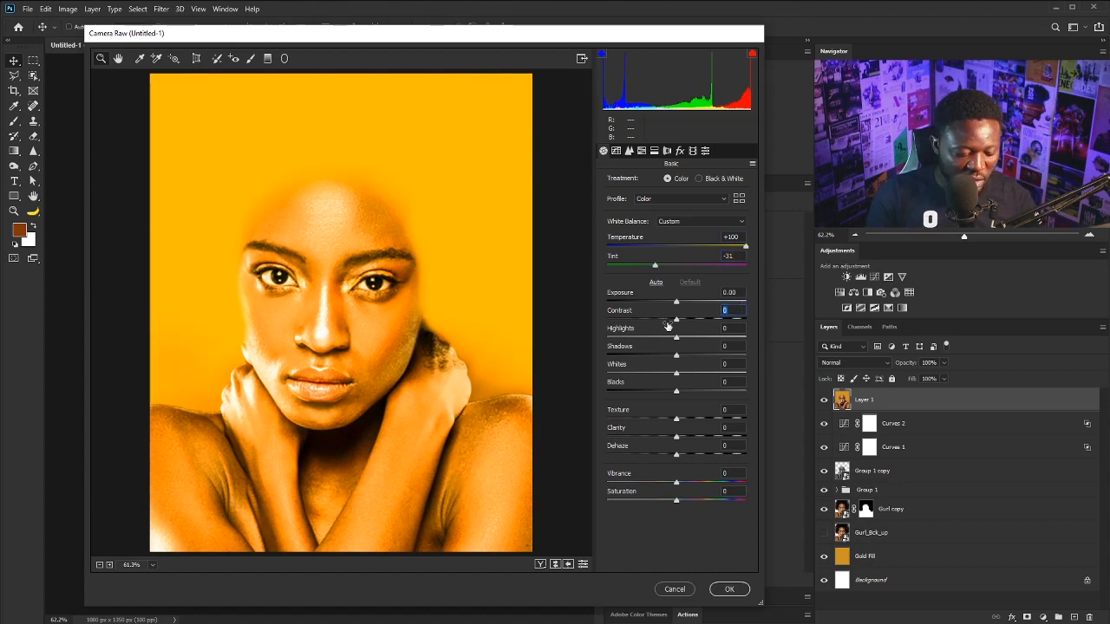
pyautogui.write('-10')
pyautogui.moveTo(679, 422); pyautogui.dragTo(592, 421)
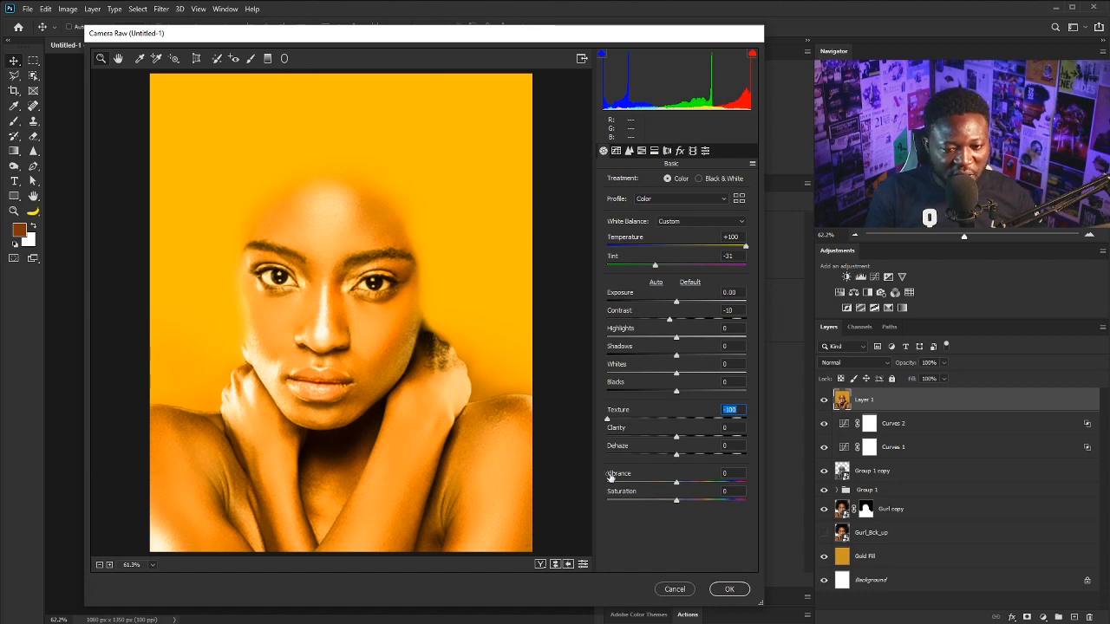
pyautogui.click(732, 473)
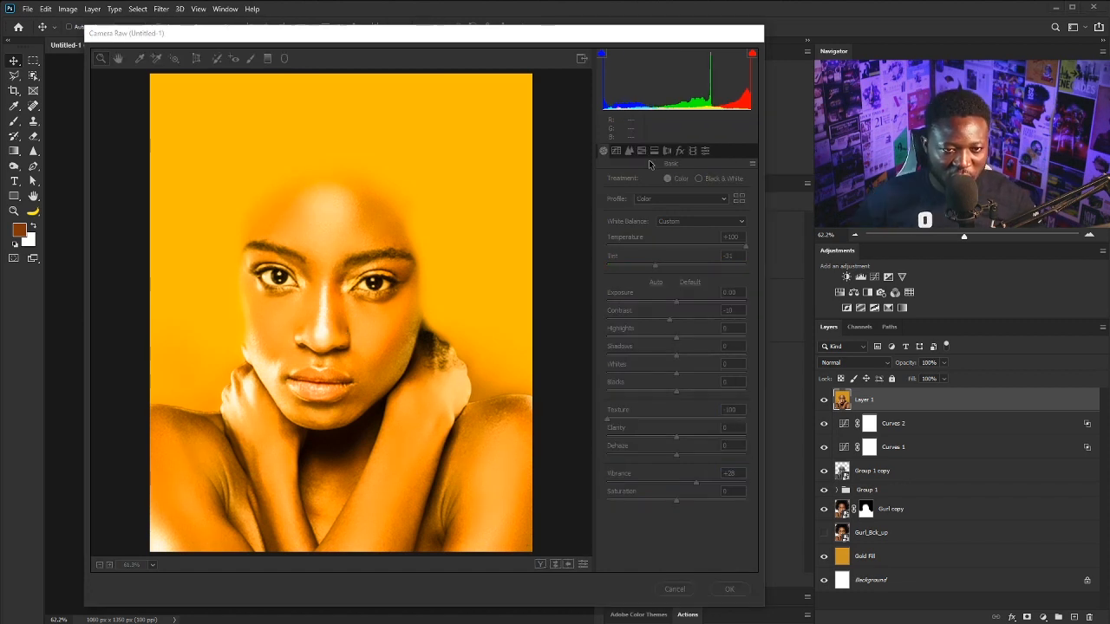
# Lift the RGB point tone curve slightly with points at input 70, output 76 and input 173, output 179
pyautogui.click(616, 151)
pyautogui.click(642, 338)
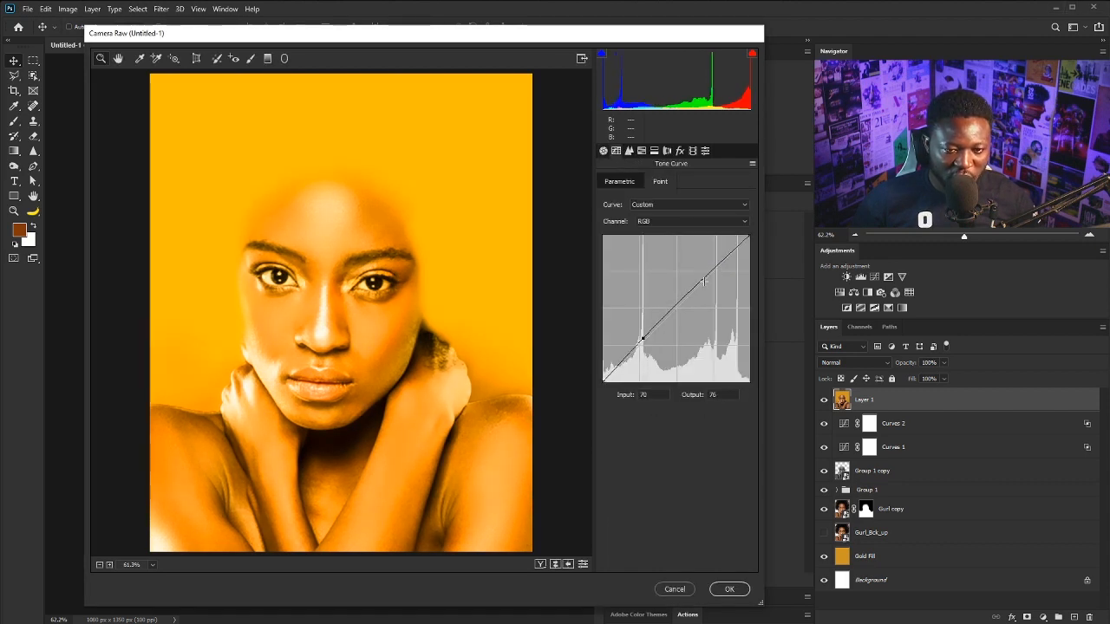
pyautogui.moveTo(700, 284); pyautogui.dragTo(703, 278)
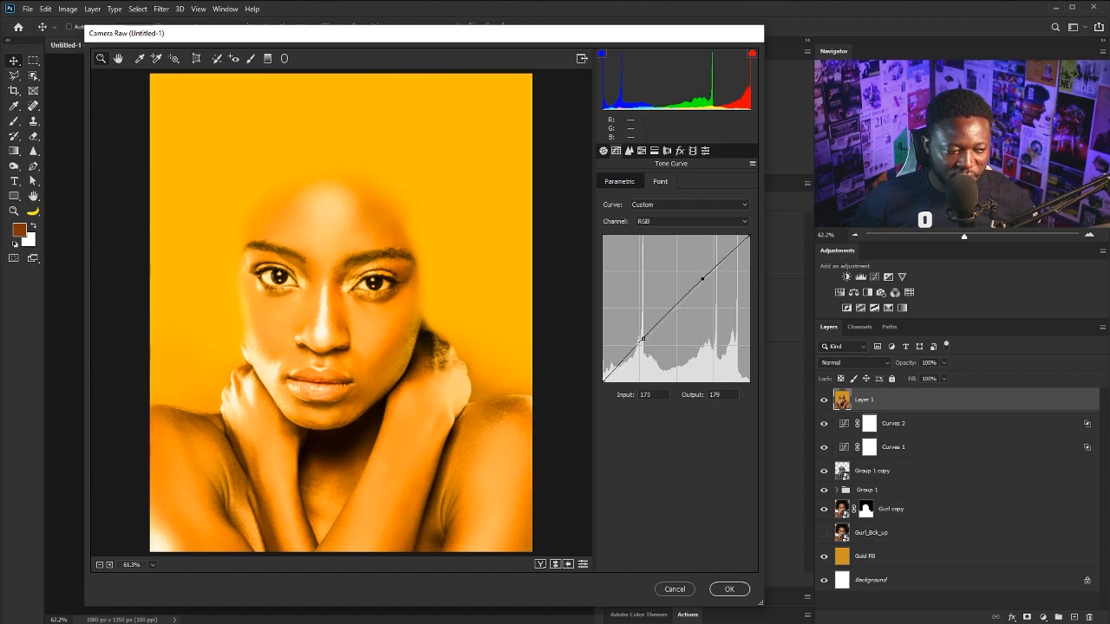
# Set the HSL hue of Oranges to +8 and slightly raise the hue of Yellows
pyautogui.click(641, 151)
pyautogui.click(721, 234)
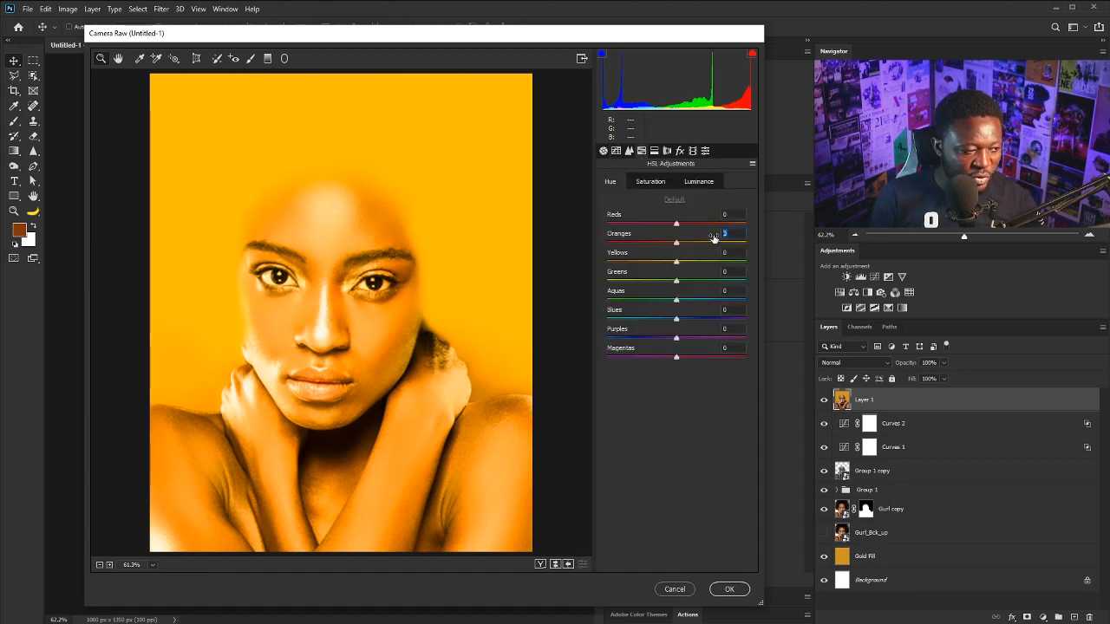
pyautogui.write('8')
pyautogui.press('Tab')
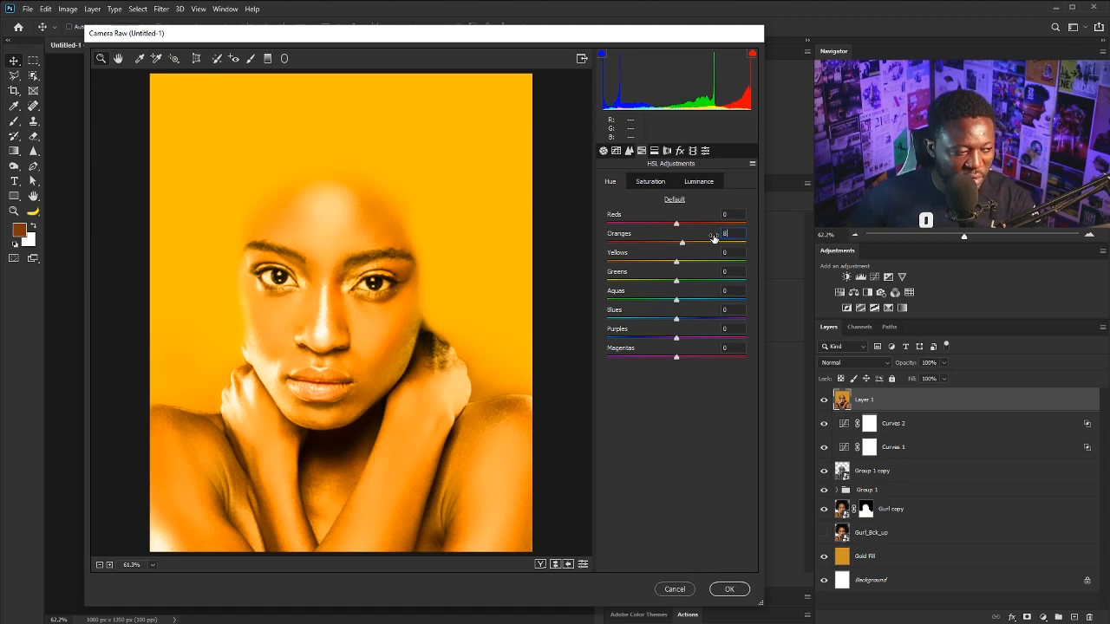
pyautogui.write('1')
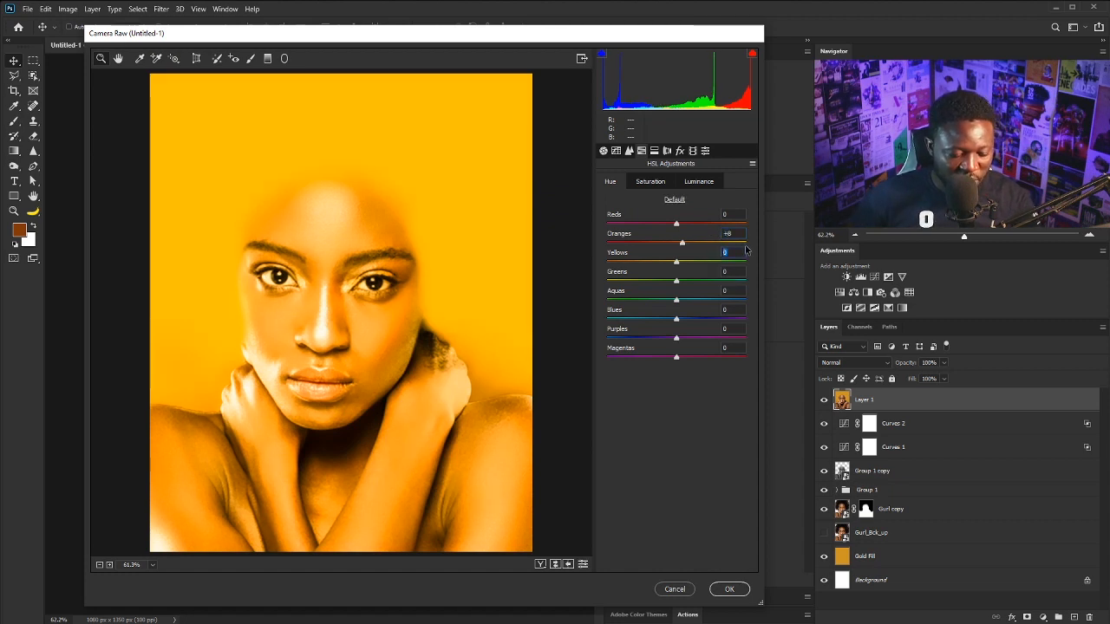
# Set the HSL saturation of Oranges to +4 and give Yellows a negative saturation
pyautogui.click(650, 182)
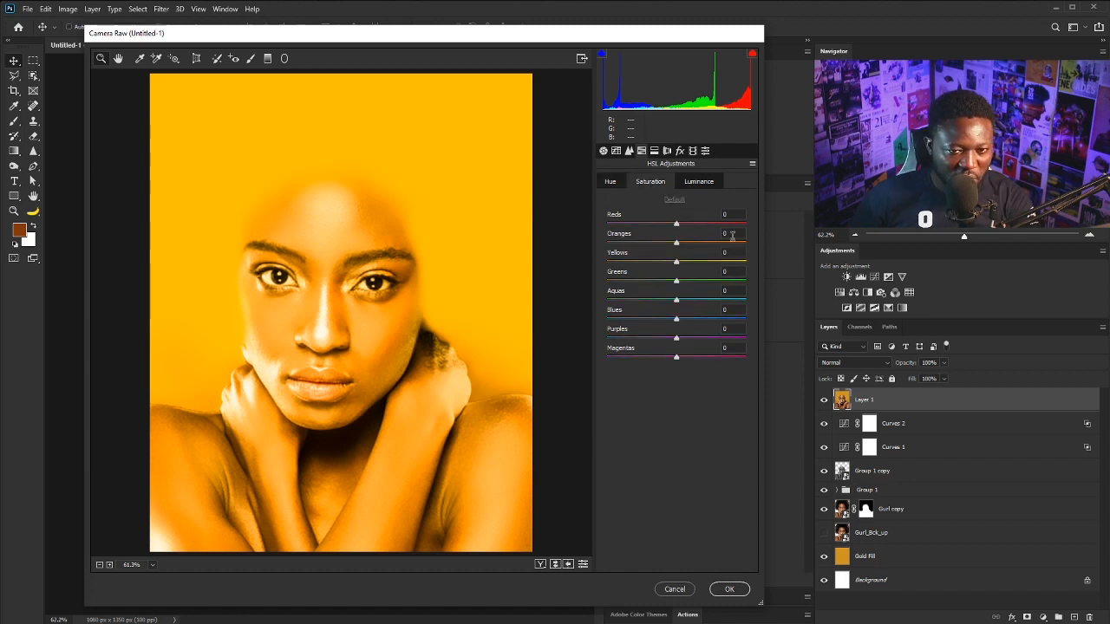
pyautogui.write('4')
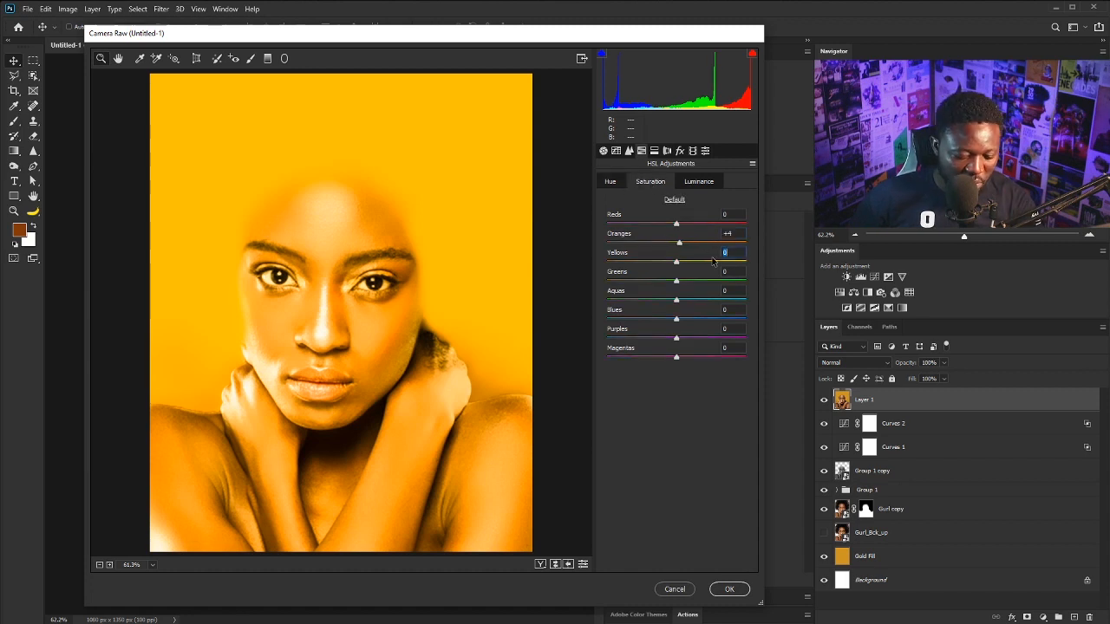
pyautogui.press('Tab')
pyautogui.write('-')
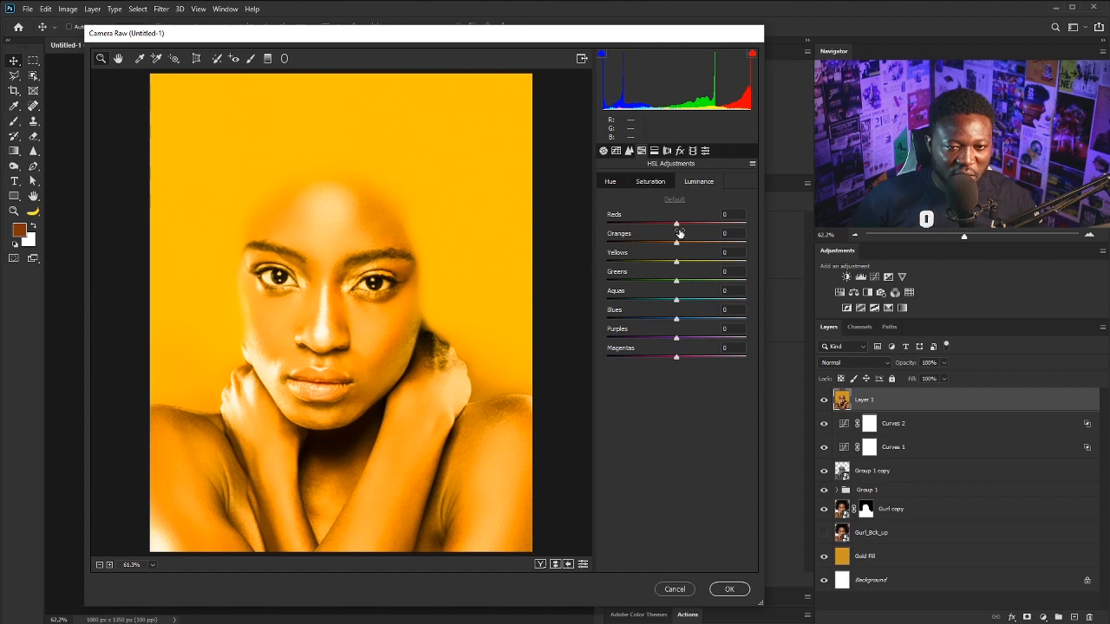
# Darken the skin tones by setting the HSL luminance of Reds to -100 and Oranges to -60
pyautogui.moveTo(675, 226); pyautogui.dragTo(607, 225)
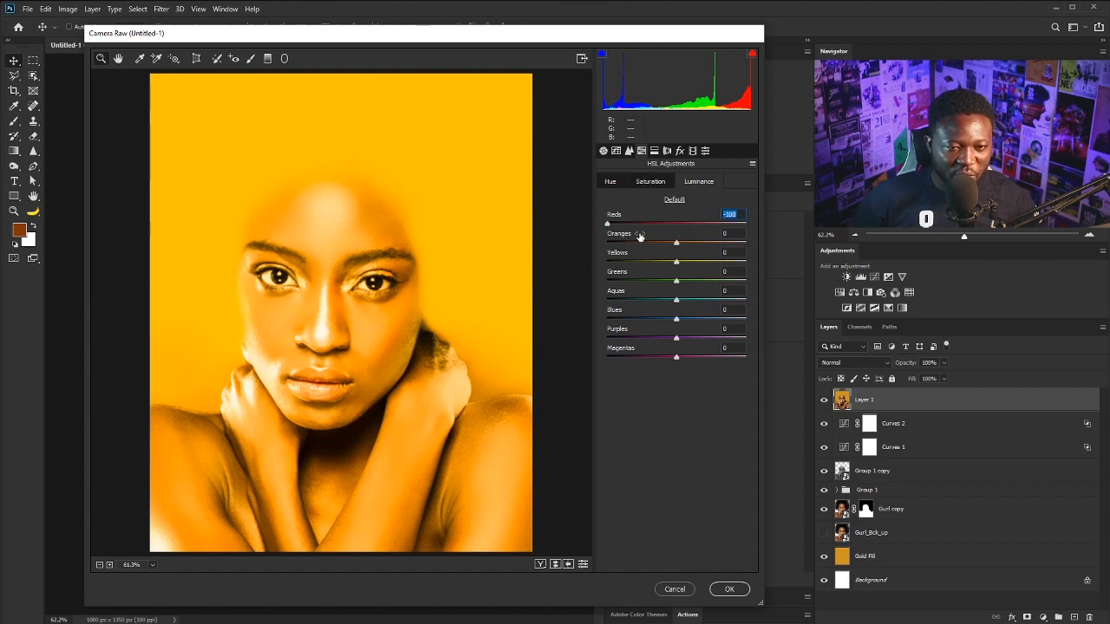
pyautogui.click(673, 241)
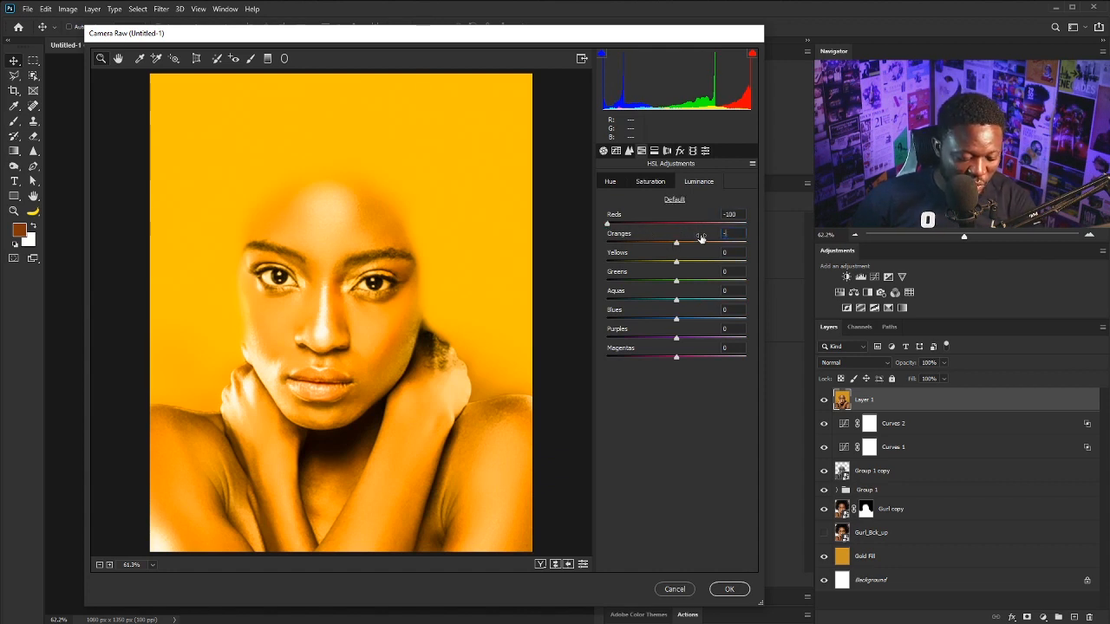
pyautogui.write('-60')
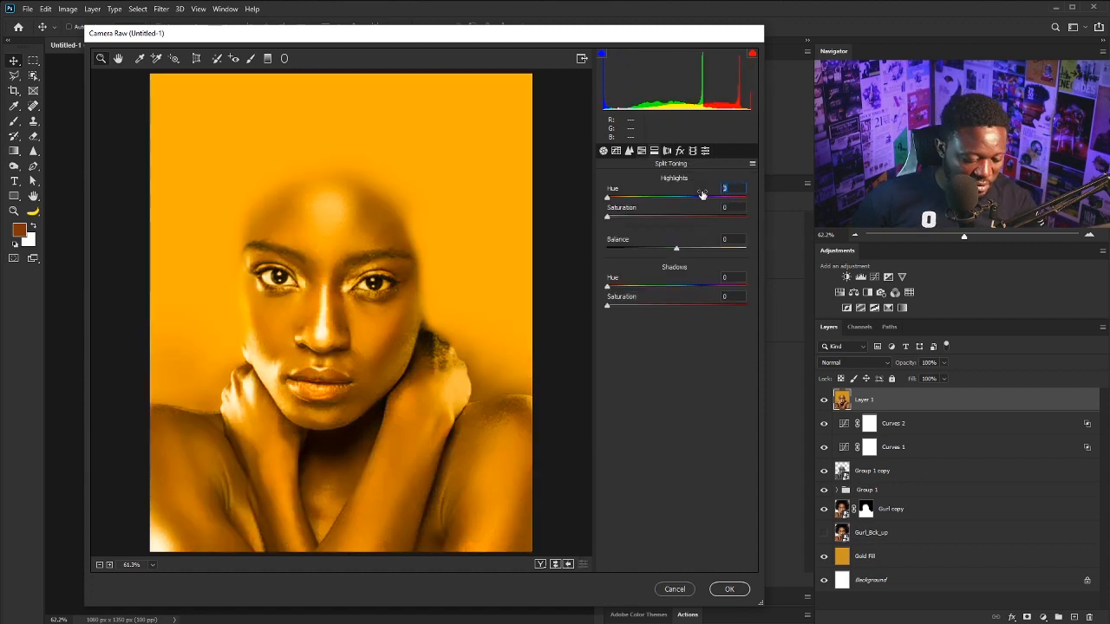
# Set the Split Toning highlights hue to 9
pyautogui.write('9')
pyautogui.press('Tab')
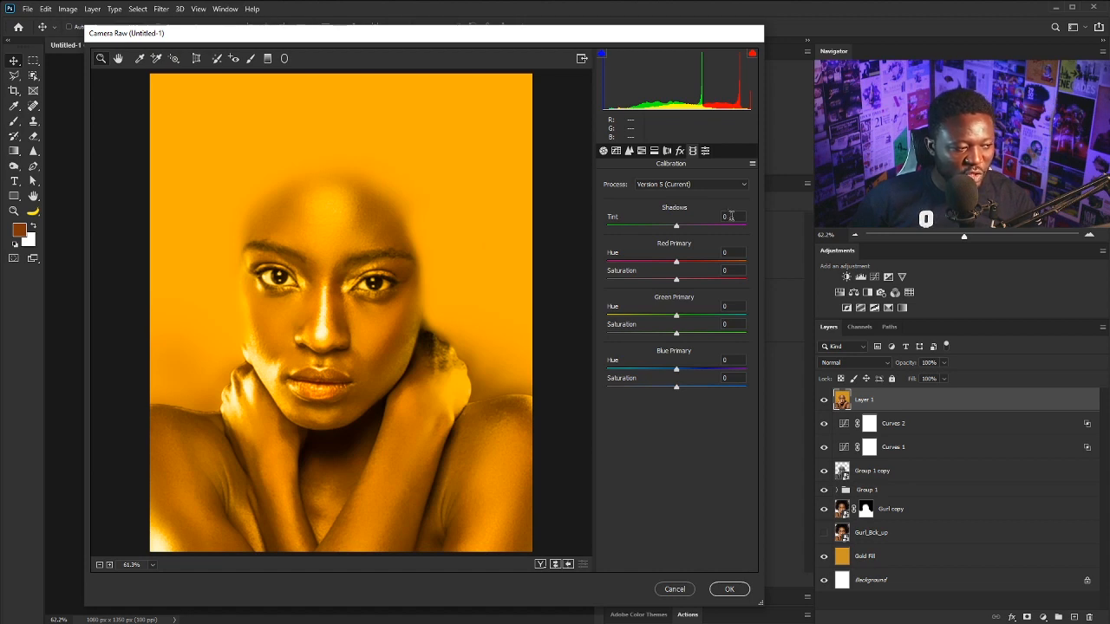
# Set the Calibration shadows tint to +11 and the Red Primary hue to -5
pyautogui.click(731, 216)
pyautogui.write('11')
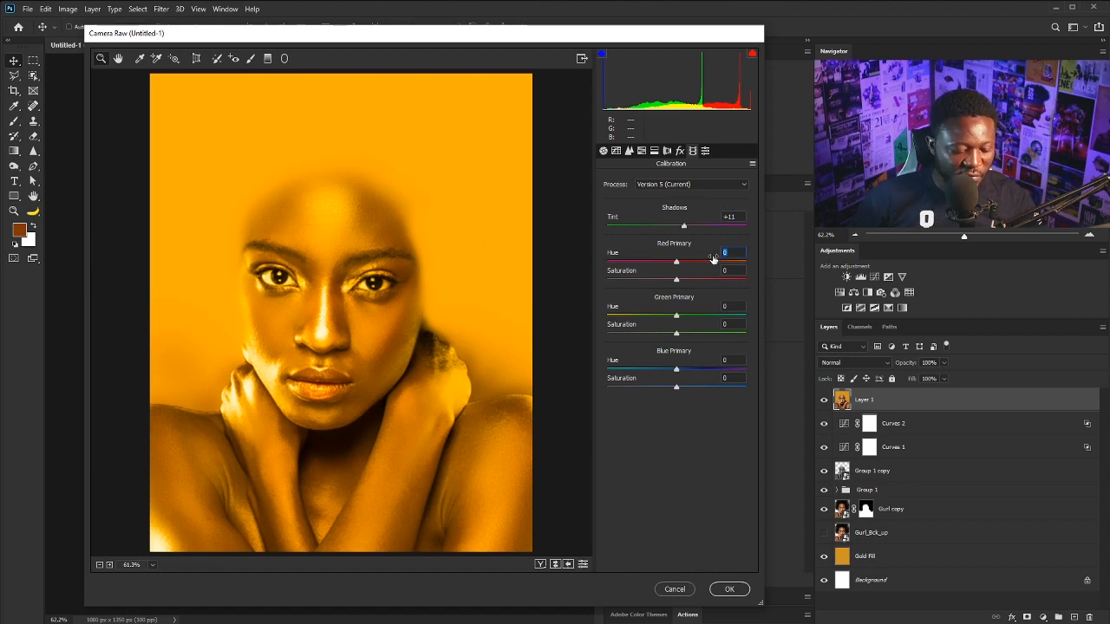
pyautogui.write('-5')
pyautogui.press('Tab')
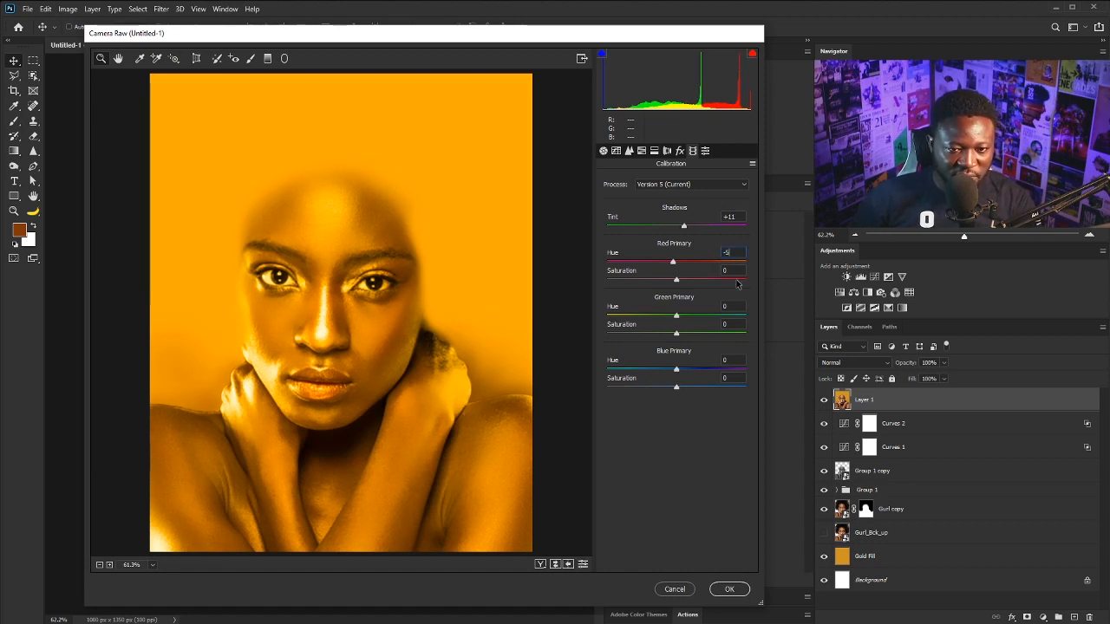
# Set the Red Primary saturation to -50 and the Green Primary saturation to 23, and apply the Camera Raw grade
pyautogui.write('-')
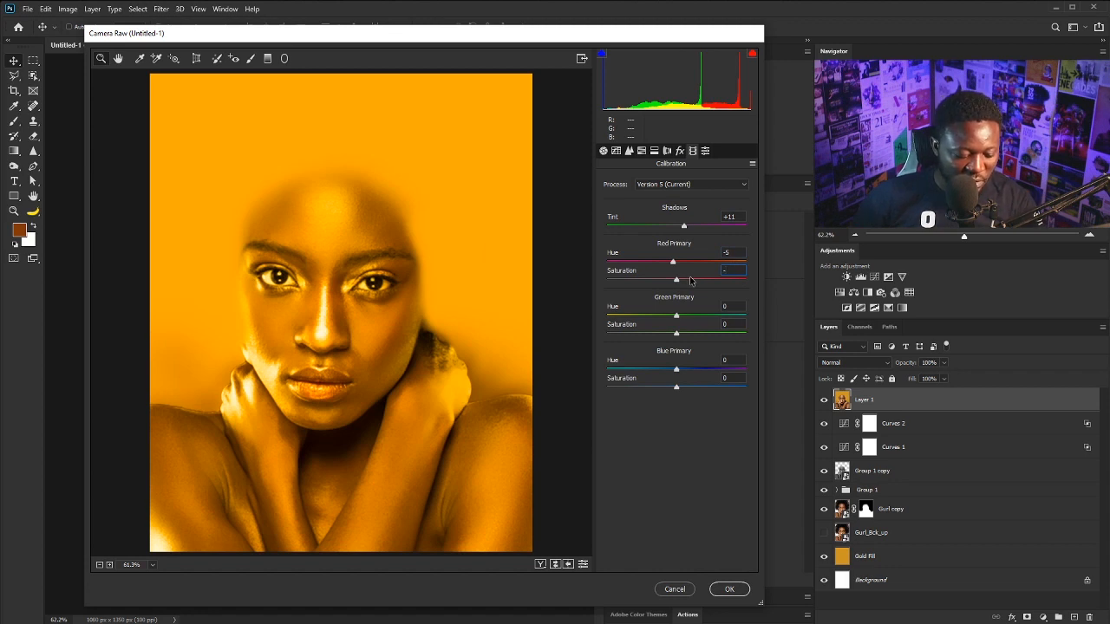
pyautogui.write('50')
pyautogui.press('Tab')
pyautogui.press('Tab')
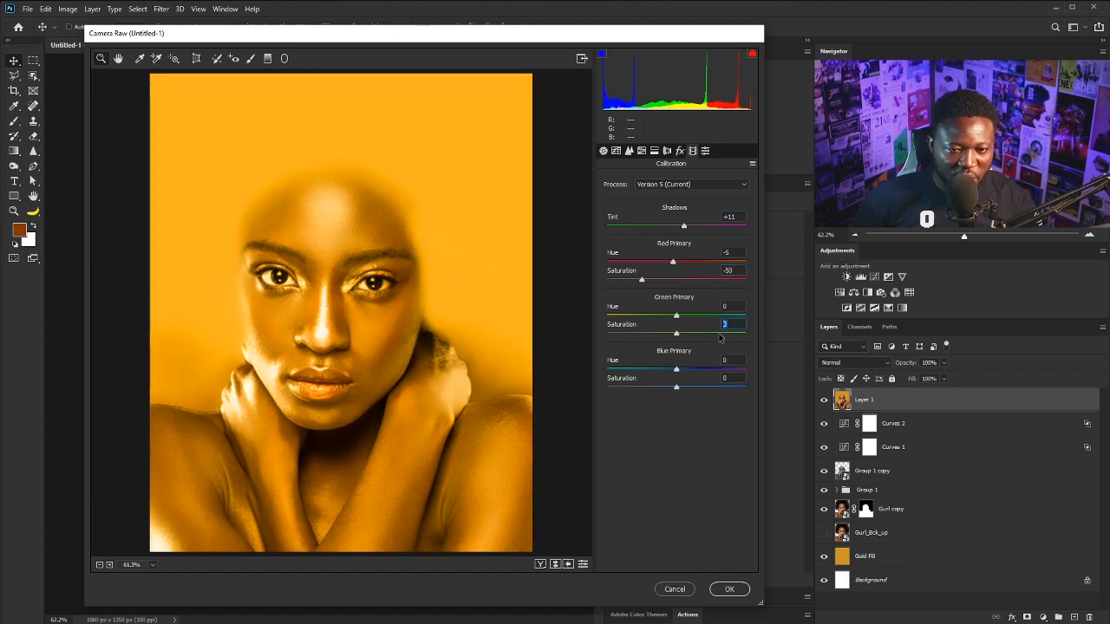
pyautogui.write('23')
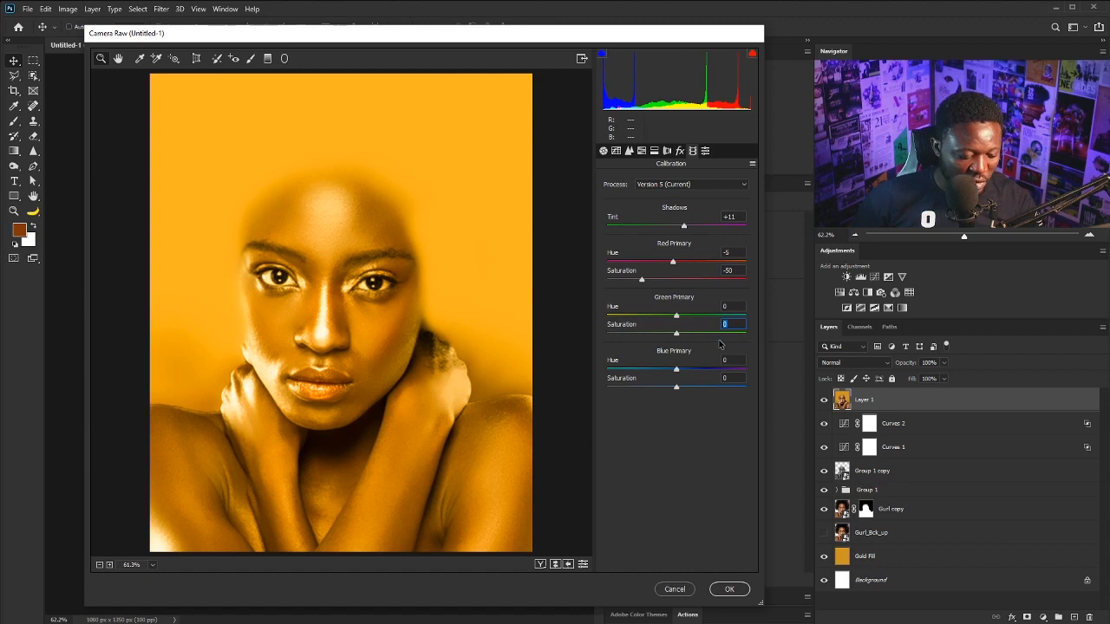
pyautogui.click(739, 590)
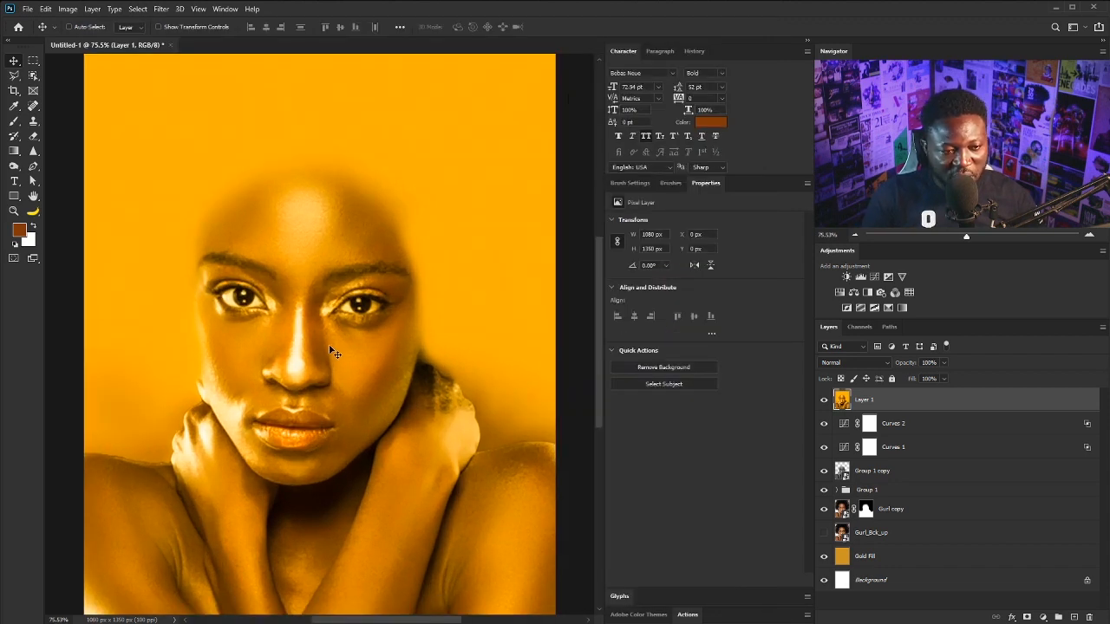
# Add a Curves layer above Layer 1, lift its midtones to output 192, and invert its mask to black
pyautogui.click(873, 278)
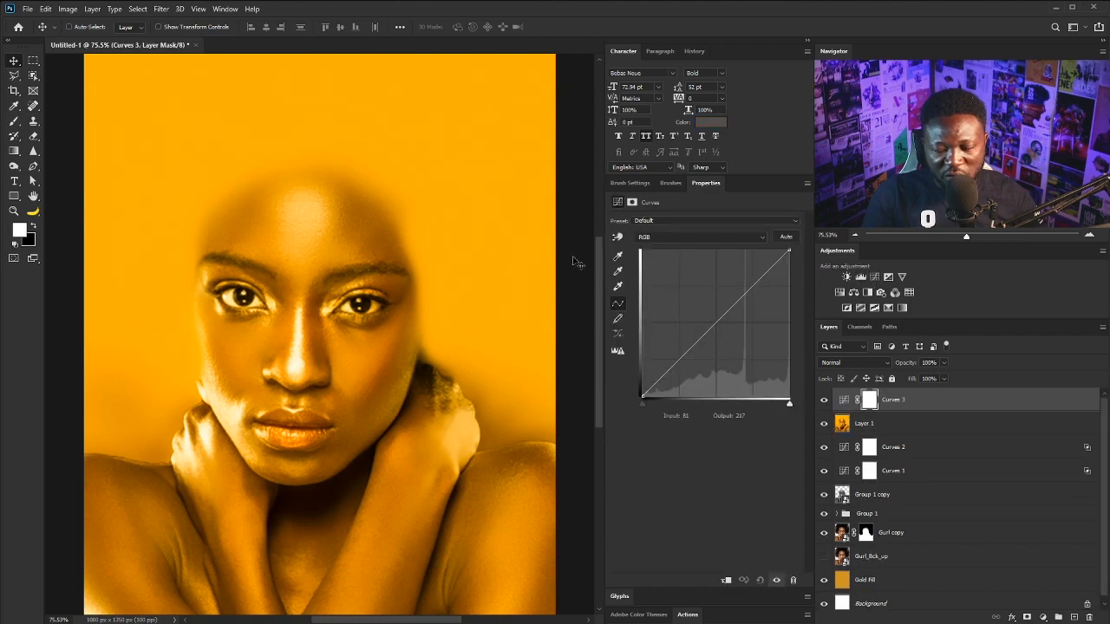
pyautogui.moveTo(721, 310); pyautogui.dragTo(720, 292)
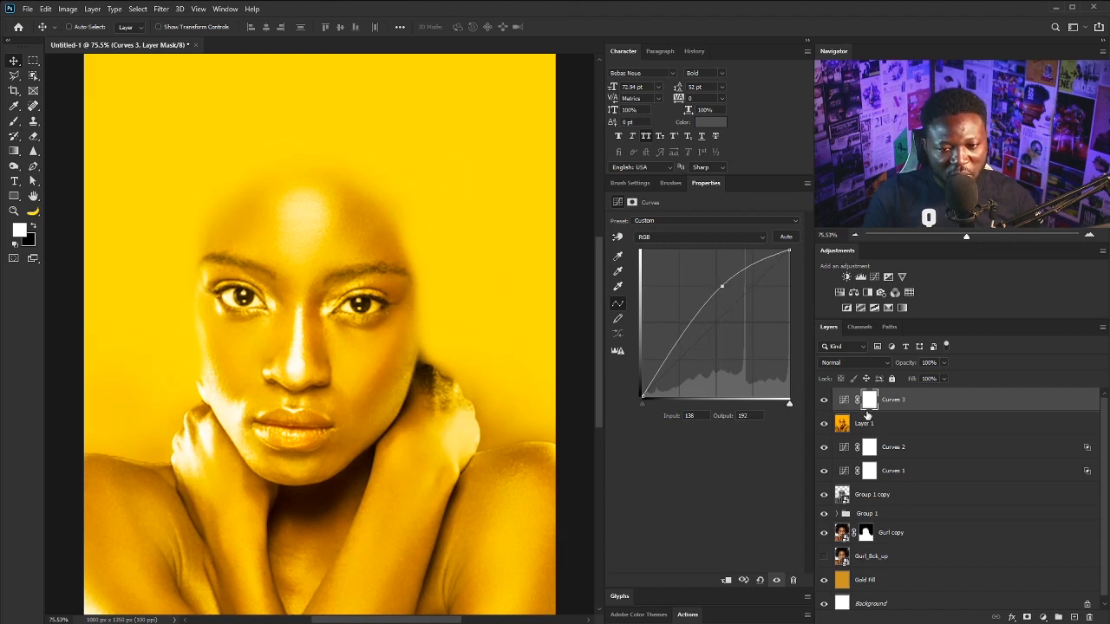
pyautogui.hotkey('ctrl', 'i')
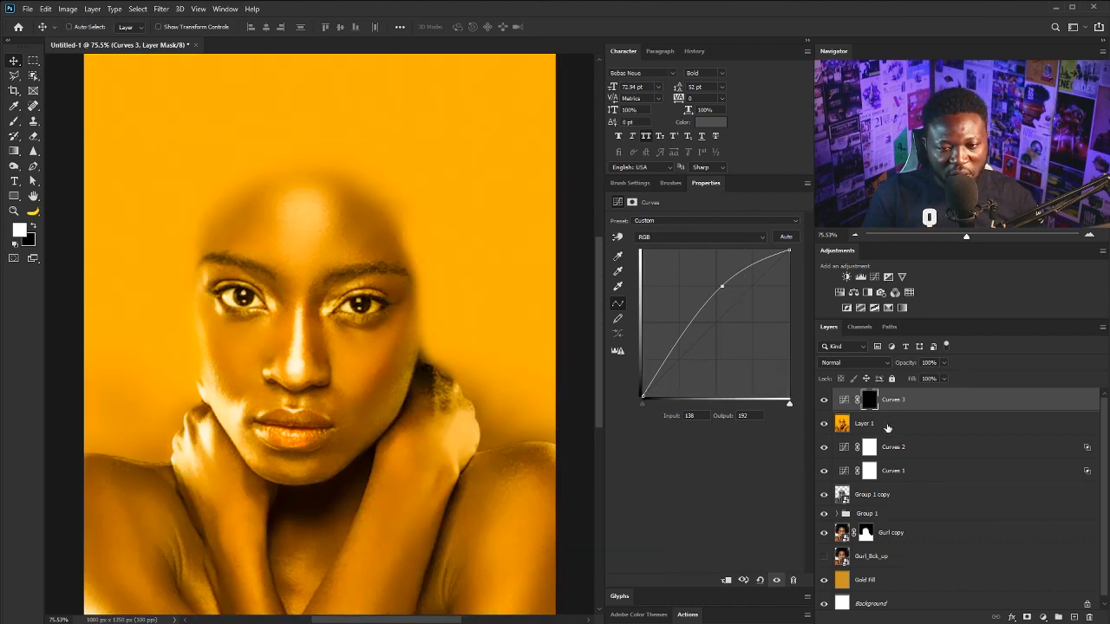
# Create a layer named White above Layer 1, fill it with white, and hide it behind an inverted layer mask
pyautogui.click(884, 423)
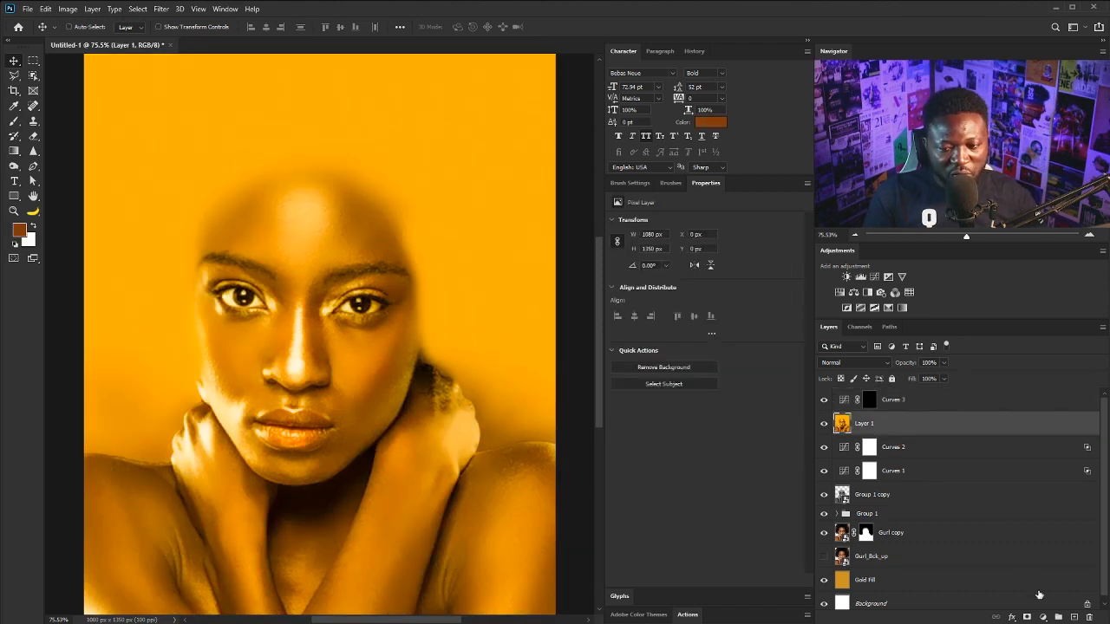
pyautogui.keyDown('alt'); pyautogui.click(1074, 617); pyautogui.keyUp('alt')
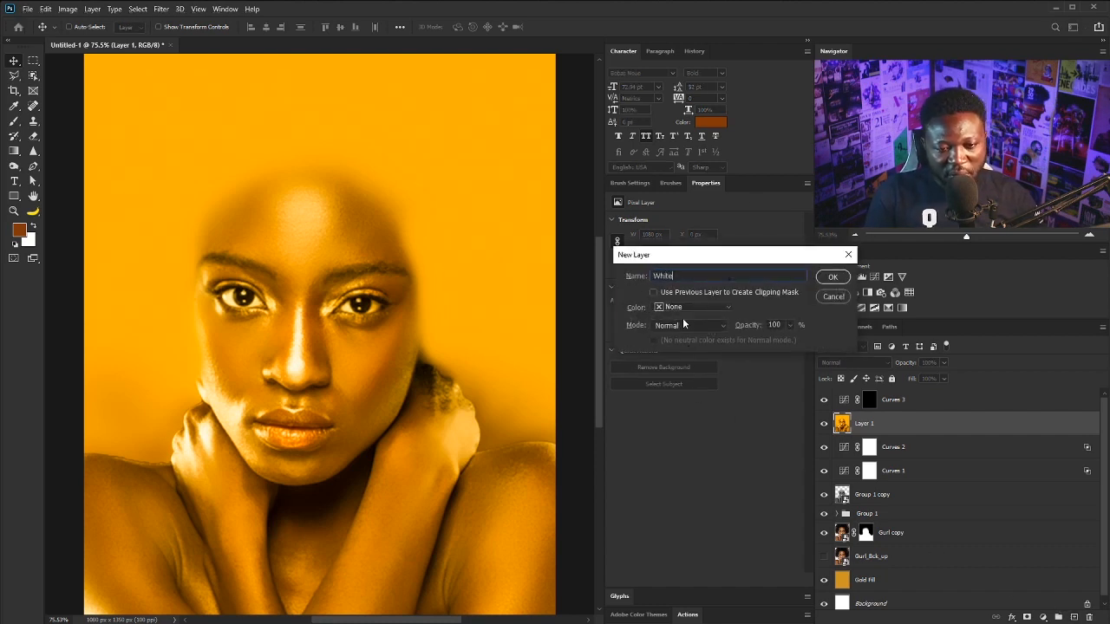
pyautogui.click(831, 277)
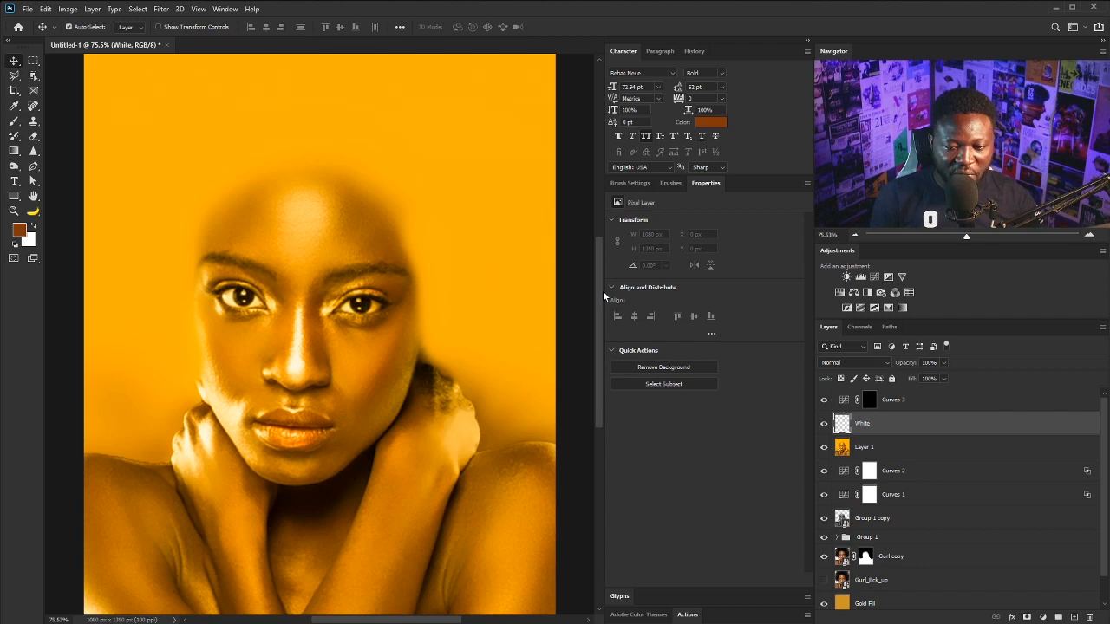
pyautogui.hotkey('ctrl', 'BackSpace')
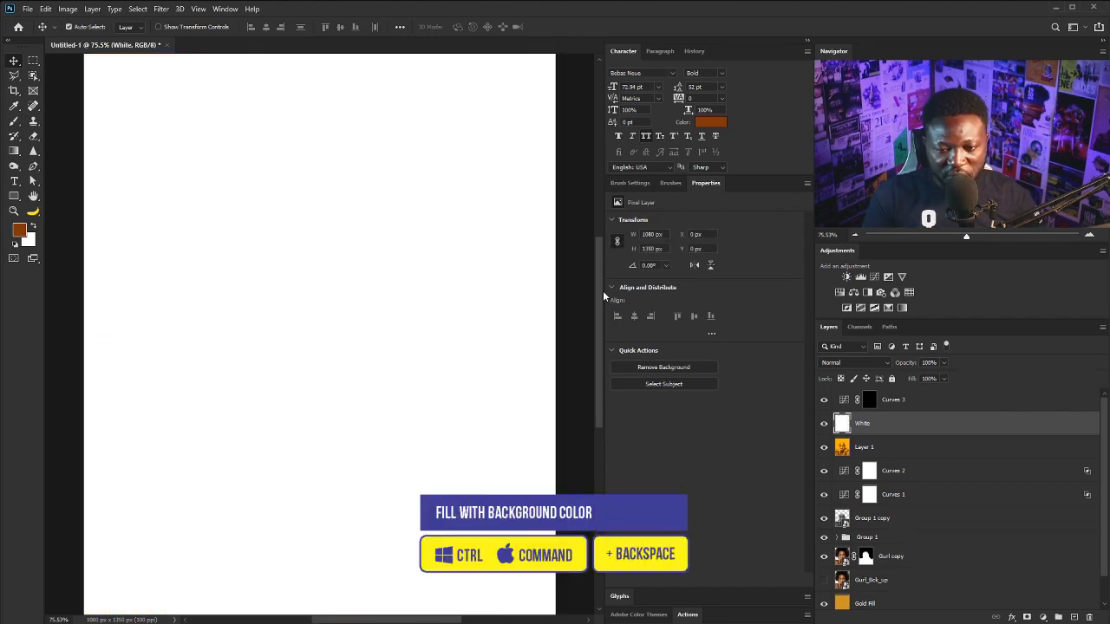
pyautogui.click(1030, 617)
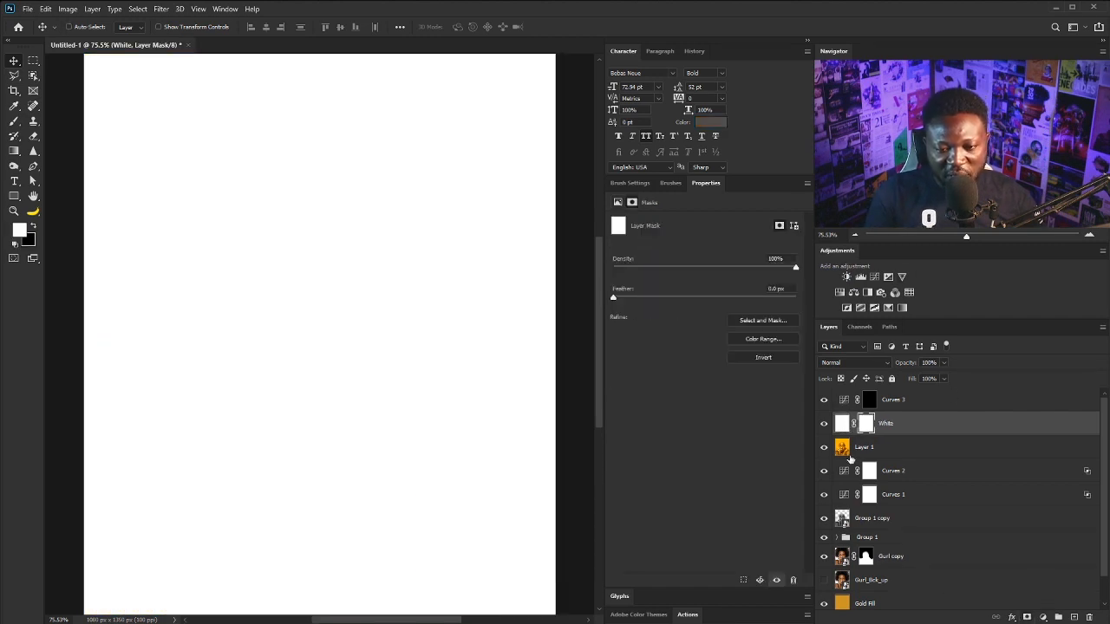
pyautogui.hotkey('ctrl', 'i')
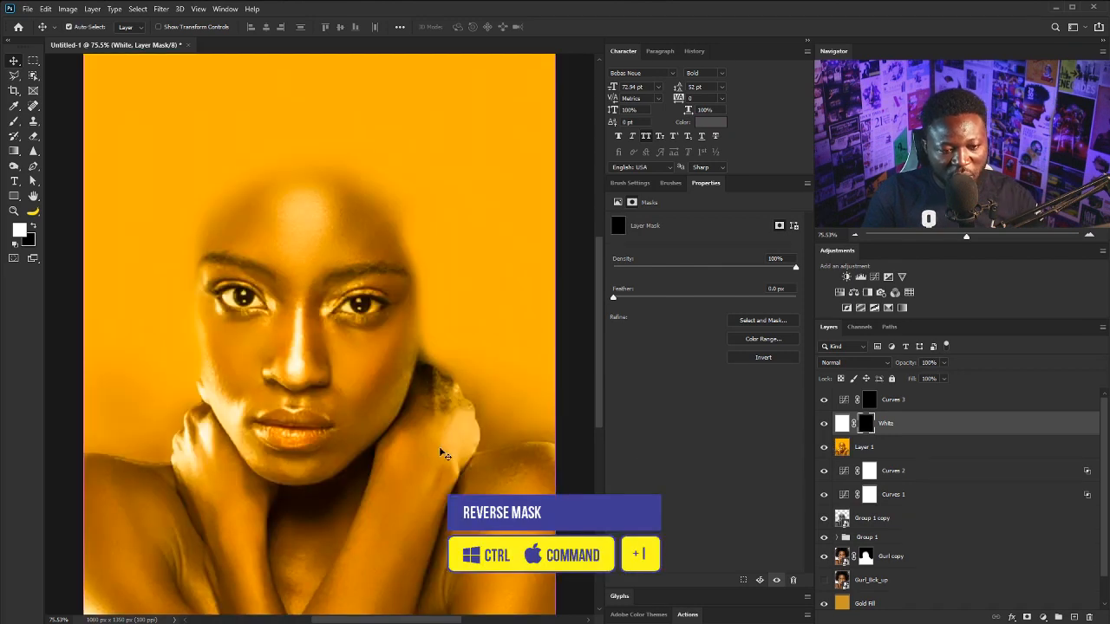
# Paint a small soft highlight on the raised wrist through the White layer's mask, using a size 25 white brush at 8% flow
pyautogui.moveTo(456, 465); pyautogui.dragTo(518, 503)
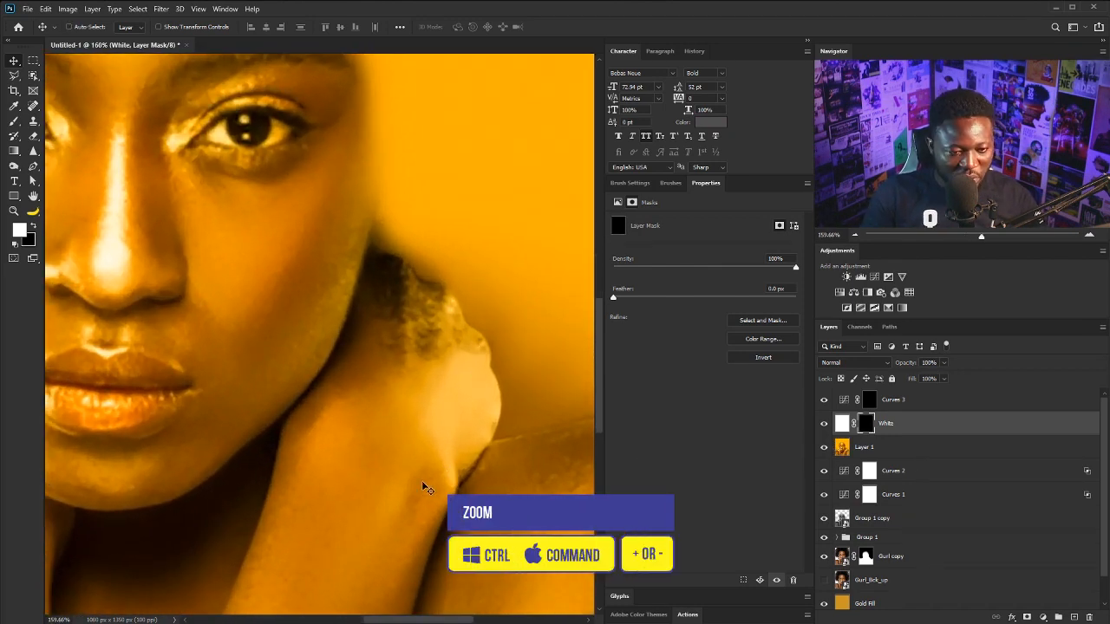
pyautogui.press('b')
pyautogui.press('[')
pyautogui.press('[')
pyautogui.press('[')
pyautogui.press('[')
pyautogui.press('[')
pyautogui.press('[')
pyautogui.press('[')
pyautogui.press('[')
pyautogui.press('[')
pyautogui.press('[')
pyautogui.press('[')
pyautogui.press('[')
pyautogui.press('[')
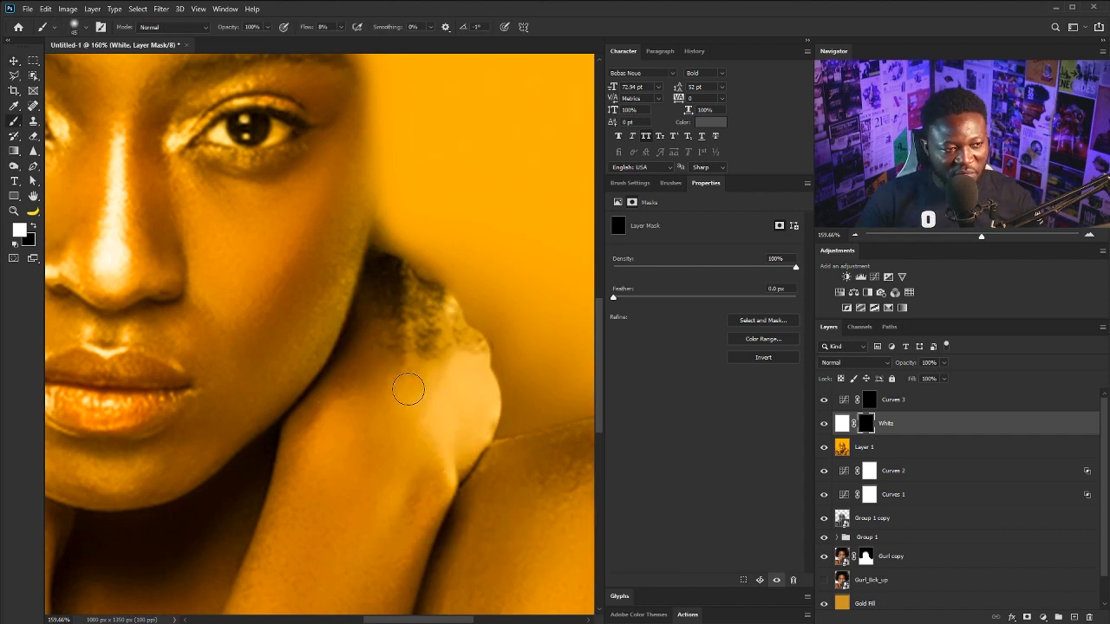
pyautogui.press('[')
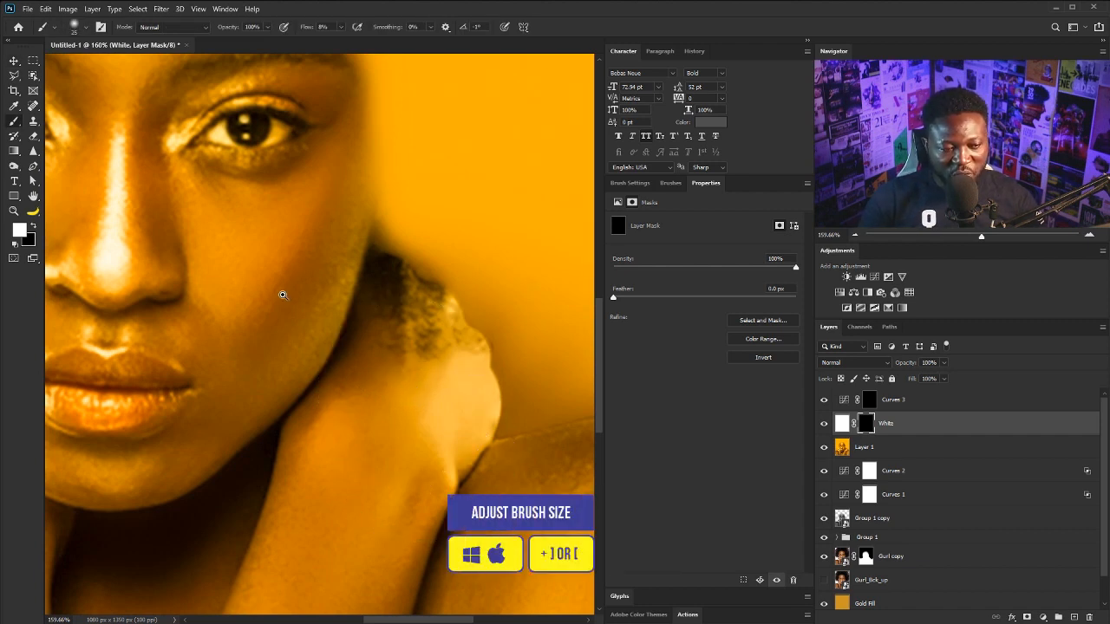
pyautogui.moveTo(283, 295)
pyautogui.mouseDown()
pyautogui.moveTo(280, 426)
pyautogui.moveTo(247, 458)
pyautogui.moveTo(408, 465)
pyautogui.moveTo(429, 443)
pyautogui.moveTo(423, 415)
pyautogui.mouseUp()
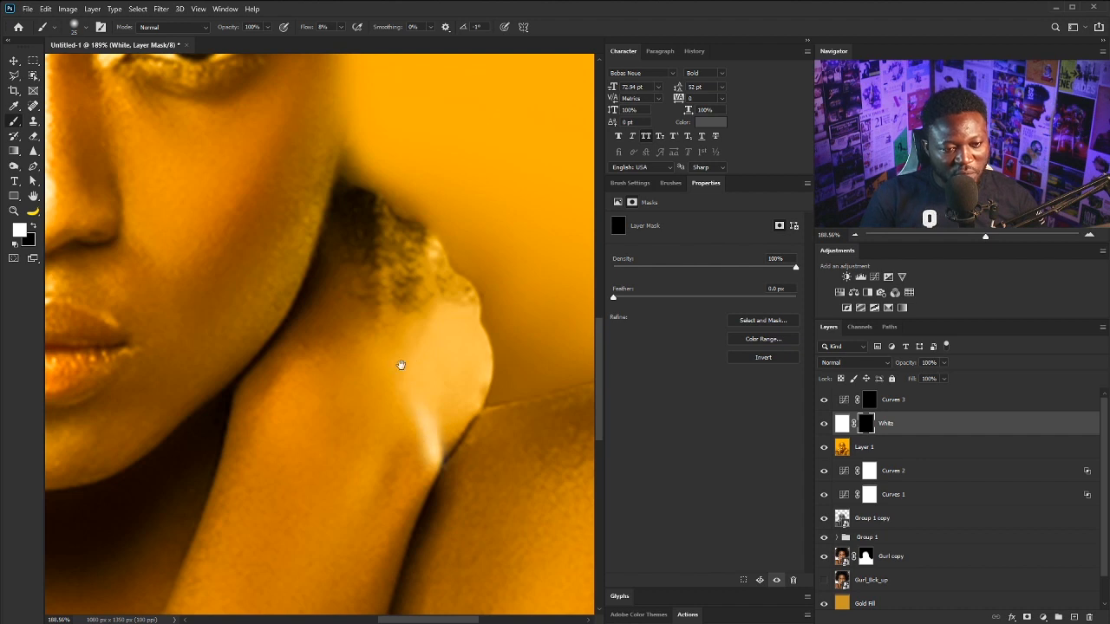
# Paint soft highlights on the White mask along the jaw edge and the hand at the image's left side
pyautogui.moveTo(400, 364); pyautogui.dragTo(452, 390)
pyautogui.scroll(-2, 389, 374)
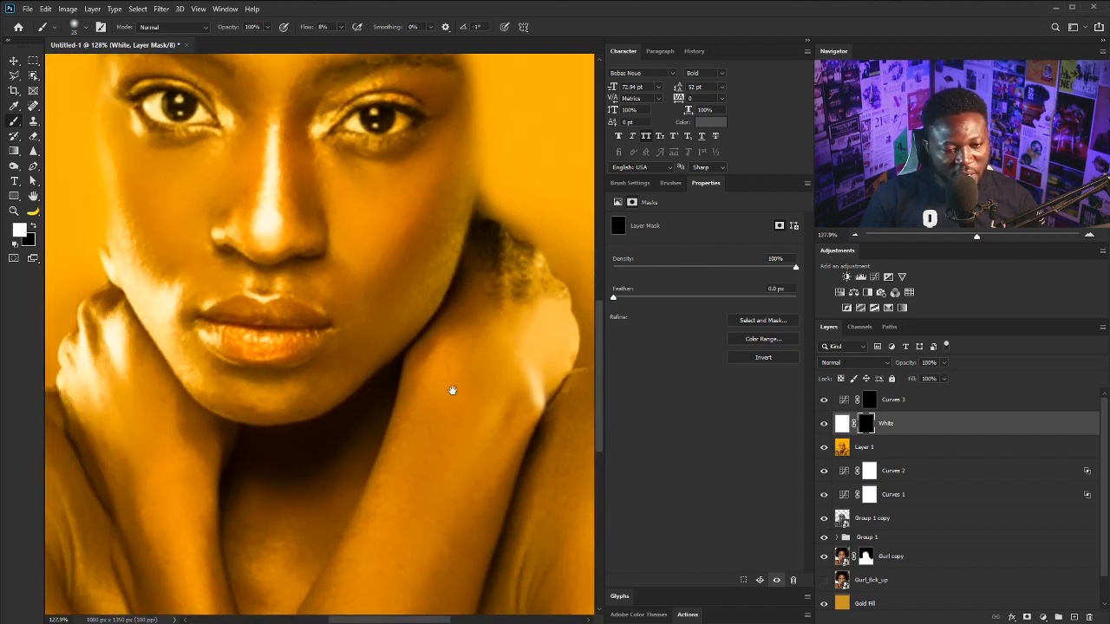
pyautogui.scroll(-1, 303, 369)
pyautogui.moveTo(280, 376); pyautogui.dragTo(338, 414)
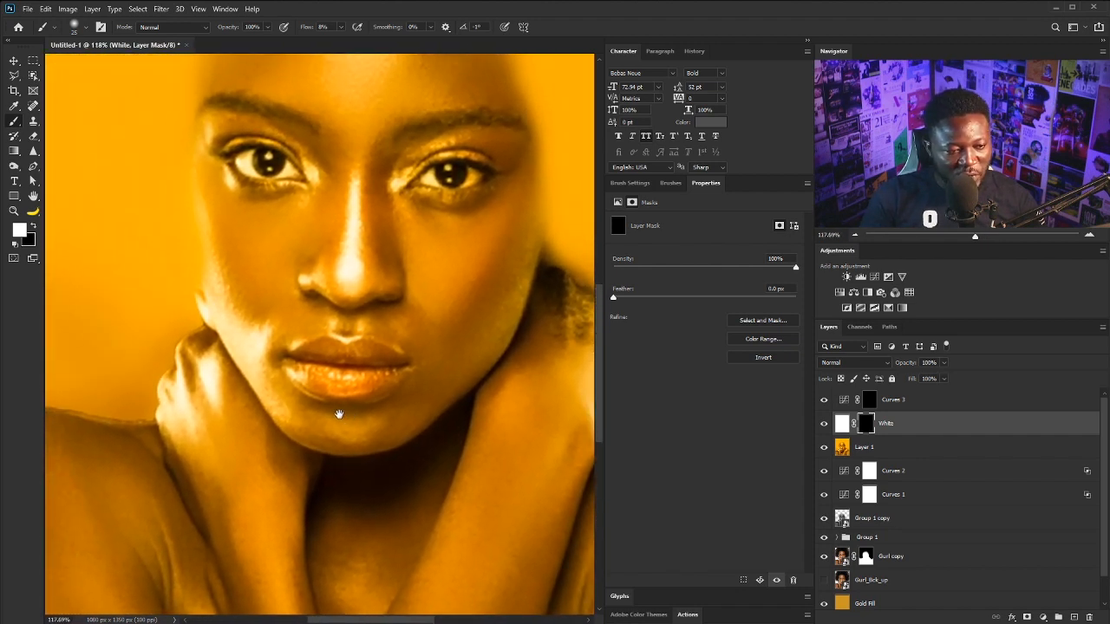
pyautogui.moveTo(201, 323); pyautogui.dragTo(295, 419)
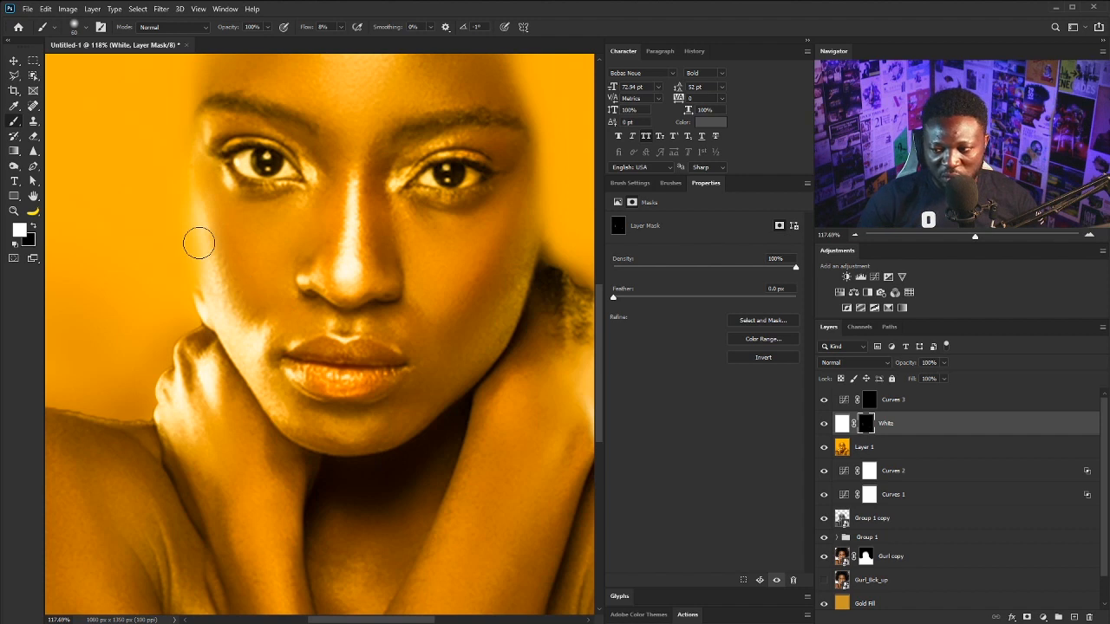
# Paint a soft white glow on the cheek at the image's left, using a brush of about 100 px
pyautogui.press(']')
pyautogui.press(']')
pyautogui.press(']')
pyautogui.press(']')
pyautogui.press(']')
pyautogui.press(']')
pyautogui.press(']')
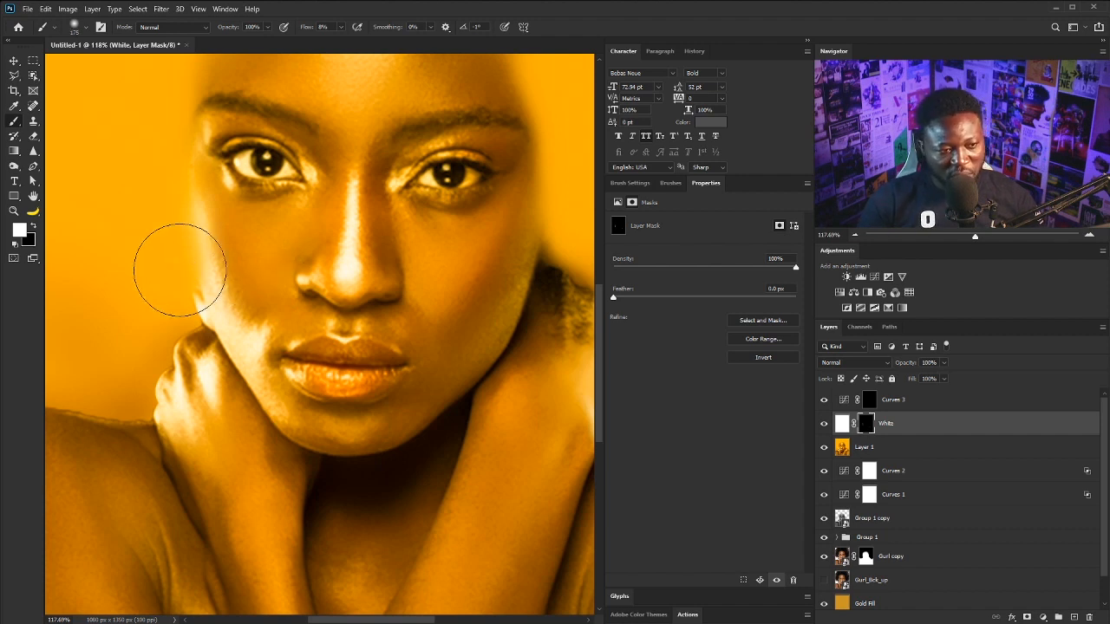
pyautogui.press('[')
pyautogui.press('[')
pyautogui.press('[')
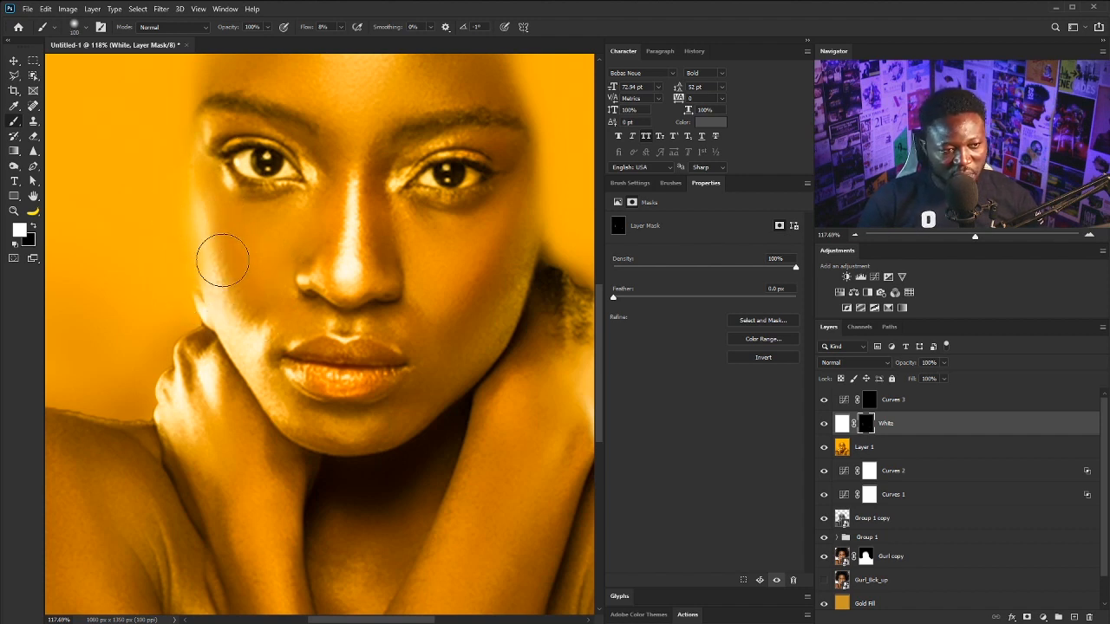
pyautogui.moveTo(260, 239)
pyautogui.mouseDown()
pyautogui.moveTo(237, 240)
pyautogui.moveTo(255, 273)
pyautogui.mouseUp()
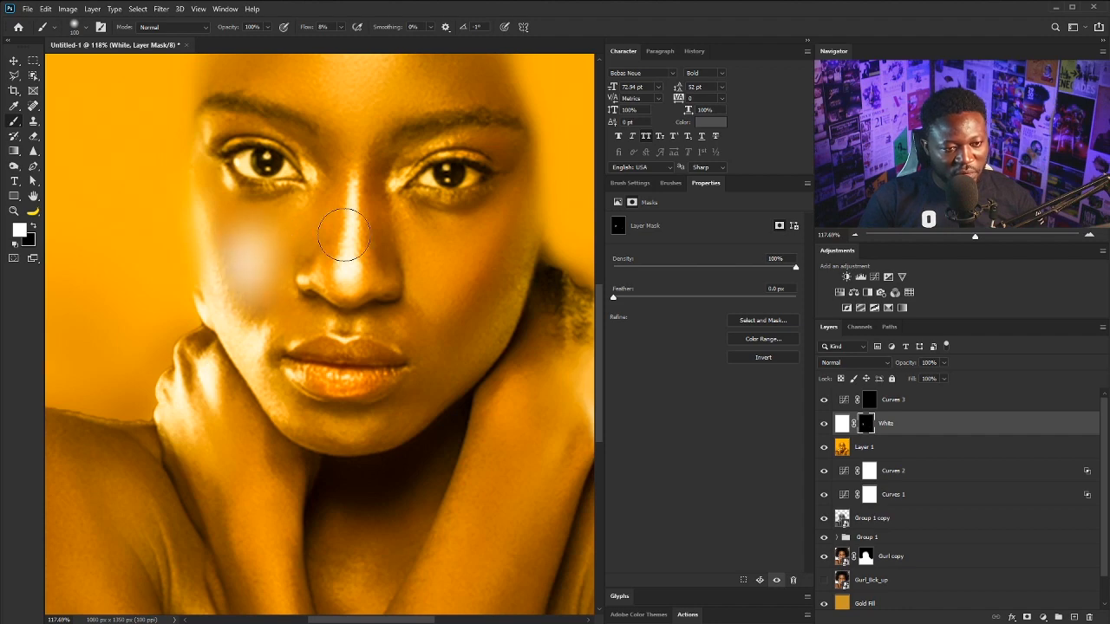
# Paint matching white highlights on the other cheek and, with a size 30 brush, on both upper eyelids
pyautogui.scroll(3, 347, 221)
pyautogui.press('[')
pyautogui.press('[')
pyautogui.press('[')
pyautogui.scroll(-1, 240, 294)
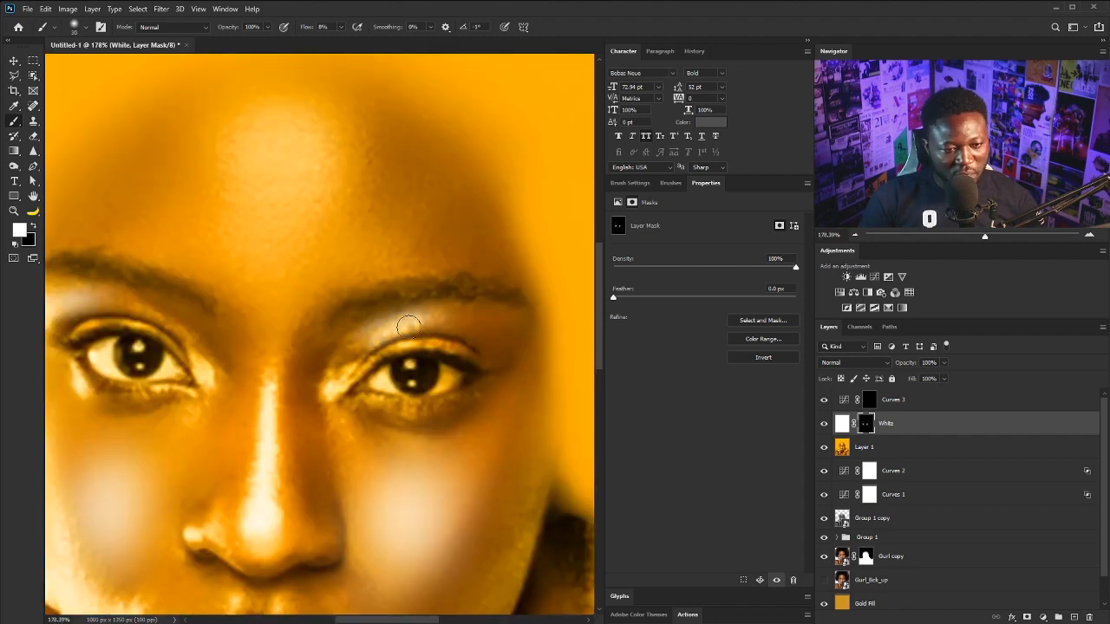
# Select the Curves 3 mask and brighten the cheeks with a white brush of about 90 px
pyautogui.scroll(-3, 315, 351)
pyautogui.scroll(2, 316, 350)
pyautogui.hotkey('alt', ']')
pyautogui.press(']')
pyautogui.press(']')
pyautogui.press(']')
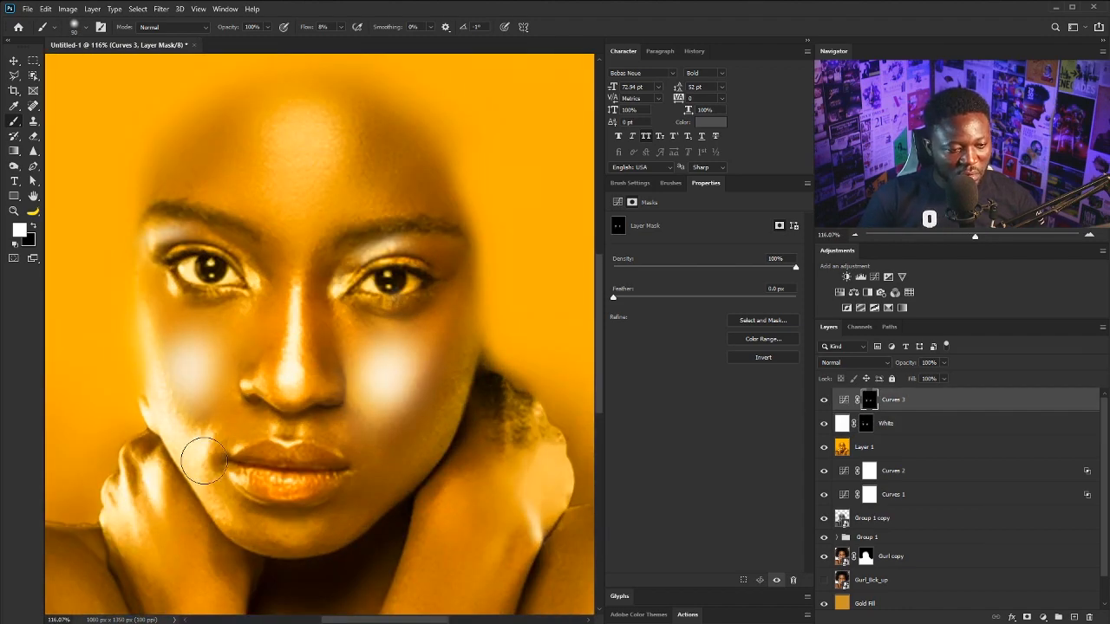
# Brighten the nose and forehead on the Curves 3 mask, enlarging the brush to 250 px for the forehead
pyautogui.scroll(3, 198, 453)
pyautogui.scroll(-2, 211, 274)
pyautogui.scroll(-2, 211, 274)
pyautogui.scroll(2, 297, 248)
pyautogui.press(']')
pyautogui.press(']')
pyautogui.press(']')
pyautogui.press(']')
pyautogui.press(']')
pyautogui.press(']')
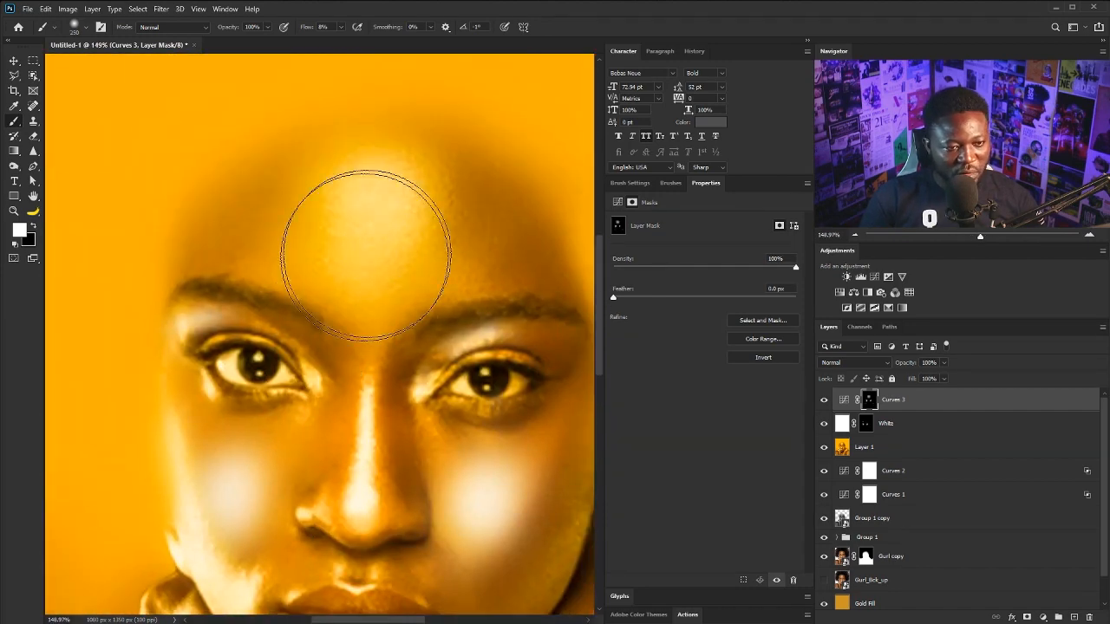
# Set the White layer to 75% opacity and the Soft Light blend mode
pyautogui.hotkey('alt', '[')
pyautogui.click(943, 362)
pyautogui.moveTo(916, 378)
pyautogui.mouseDown()
pyautogui.moveTo(906, 382)
pyautogui.moveTo(934, 382)
pyautogui.mouseUp()
pyautogui.click(854, 363)
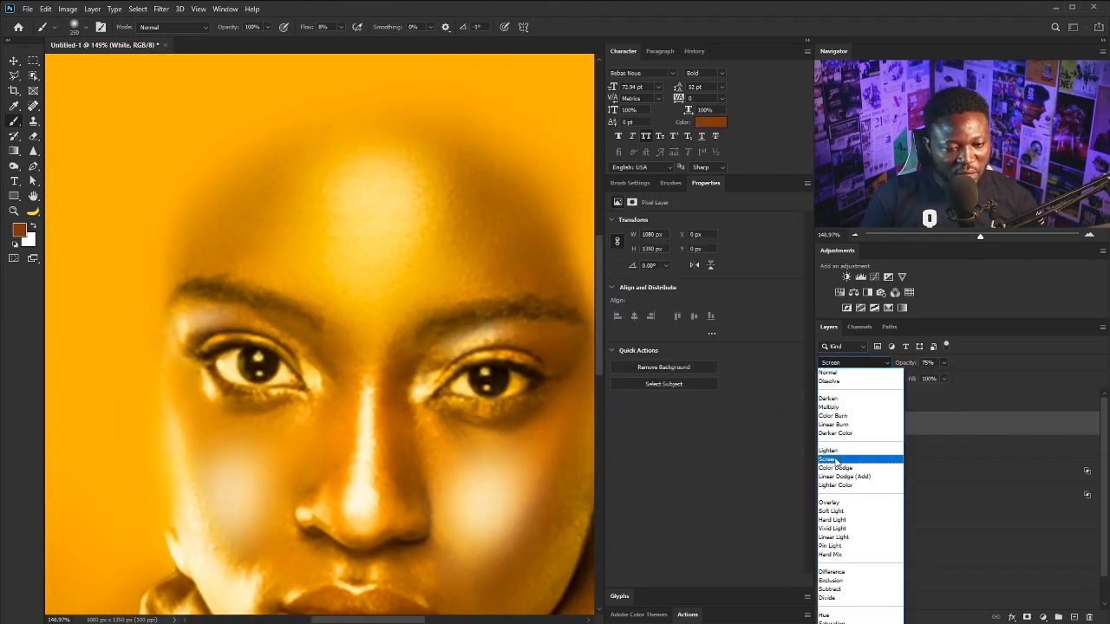
pyautogui.click(859, 522)
# Paint more white on the Curves 3 mask with a size 125 brush to extend the facial highlights
pyautogui.hotkey('alt', ']')
pyautogui.press('d')
pyautogui.press('[')
pyautogui.press('[')
pyautogui.press('[')
pyautogui.press('[')
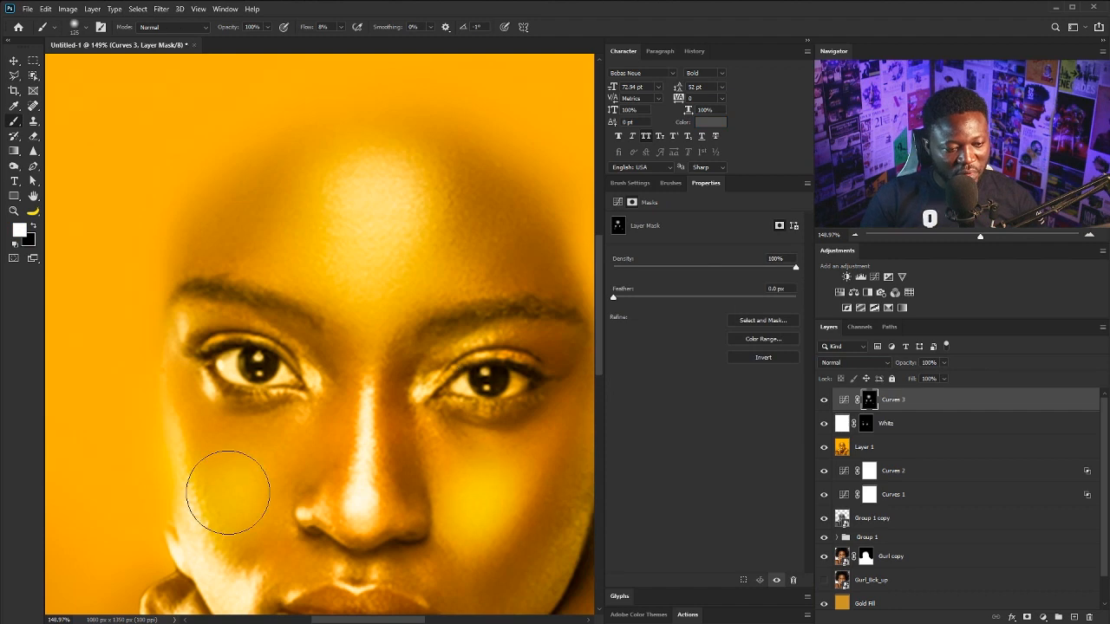
pyautogui.scroll(-1, 326, 338)
# Move the White layer above Curves 3 and set it to the Screen blend mode at 51% opacity
pyautogui.moveTo(918, 405)
pyautogui.mouseDown()
pyautogui.moveTo(927, 389)
pyautogui.moveTo(907, 391)
pyautogui.mouseUp()
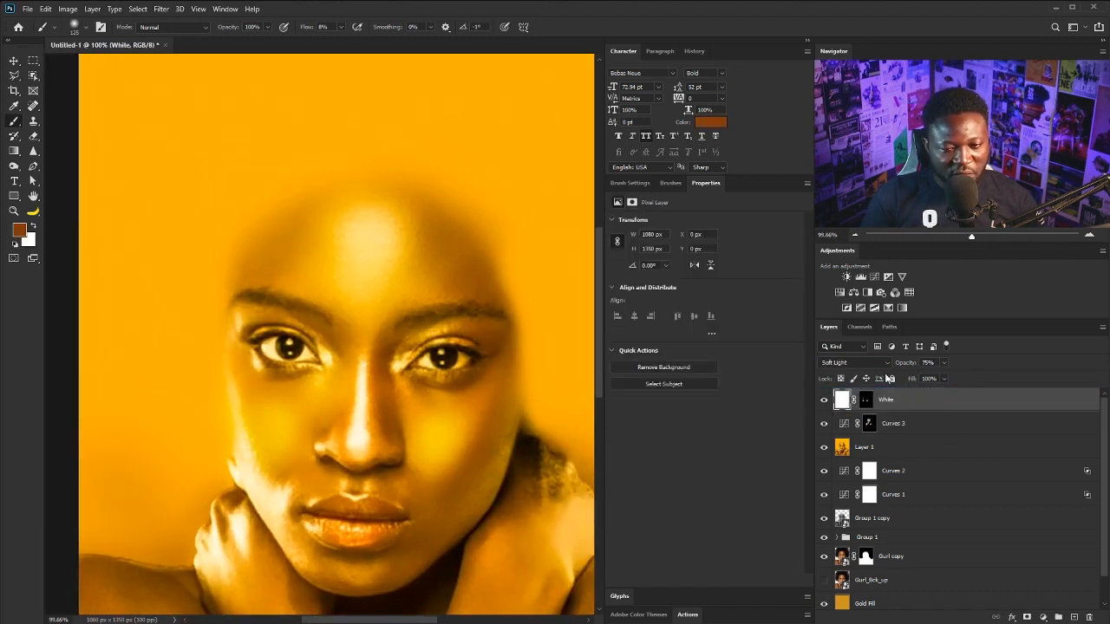
pyautogui.click(854, 363)
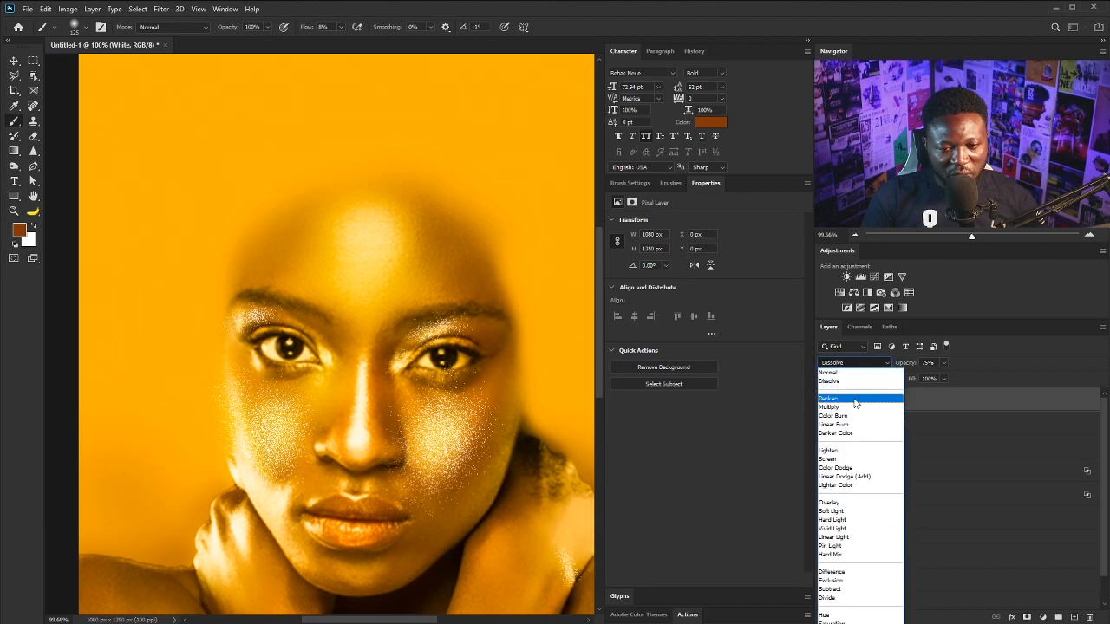
pyautogui.click(832, 458)
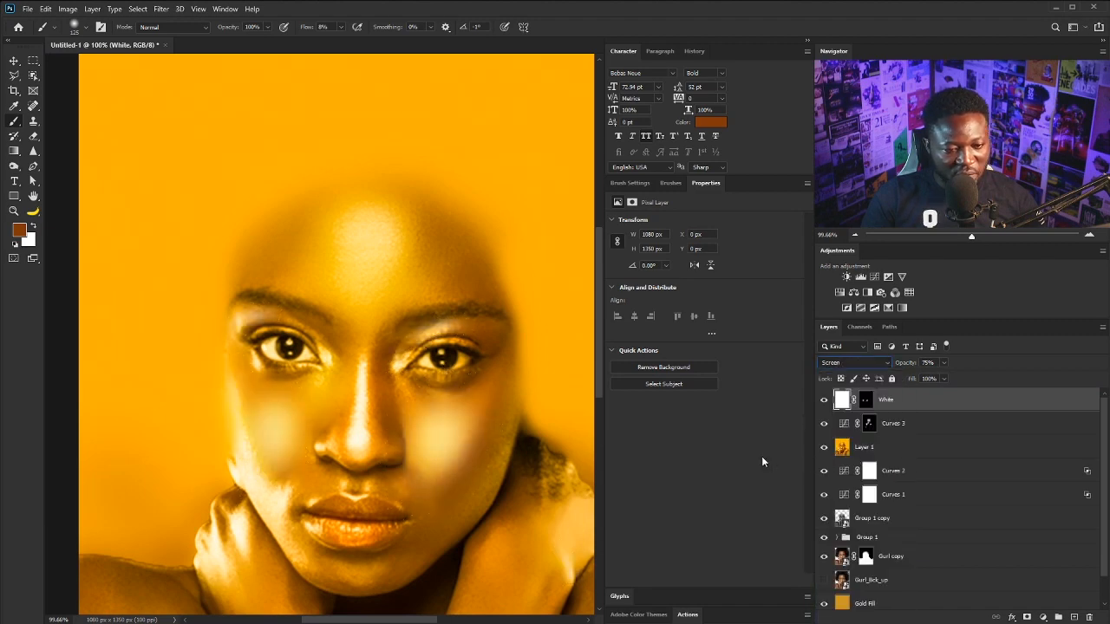
pyautogui.scroll(2, 412, 357)
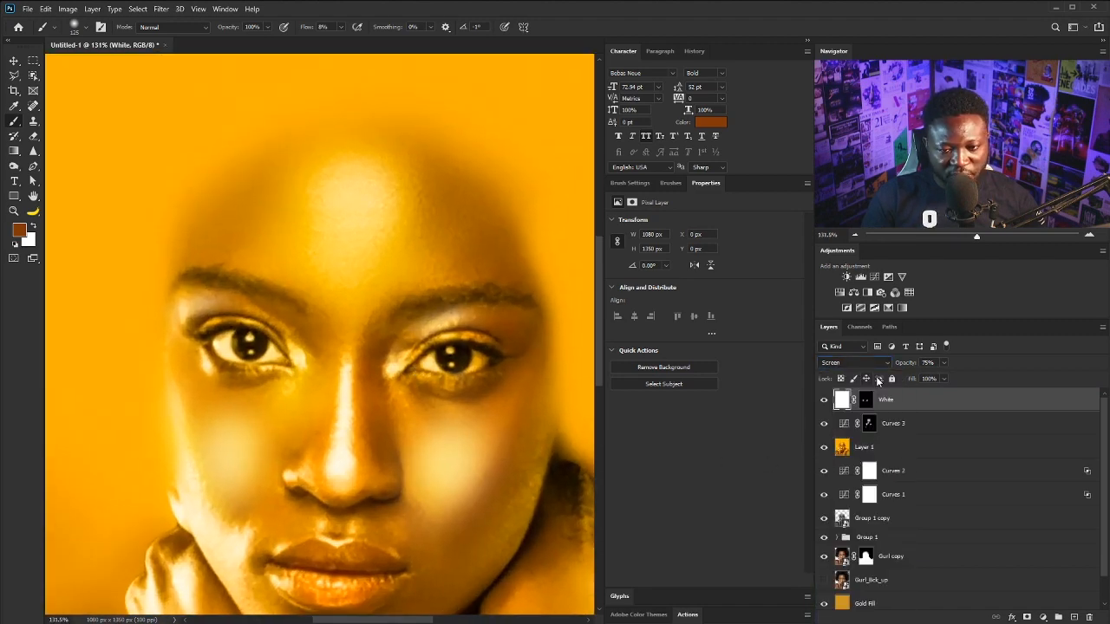
pyautogui.click(944, 363)
pyautogui.moveTo(941, 379); pyautogui.dragTo(917, 379)
pyautogui.scroll(-4, 260, 355)
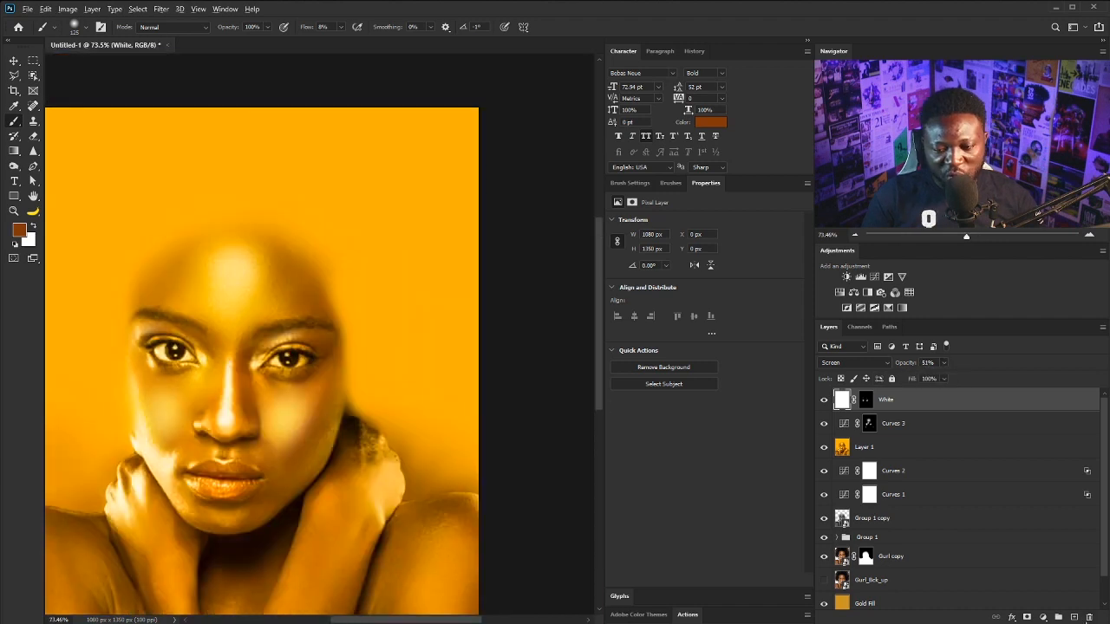
# Add a new layer named Blend above the White layer
pyautogui.keyDown('alt'); pyautogui.click(1075, 617); pyautogui.keyUp('alt')
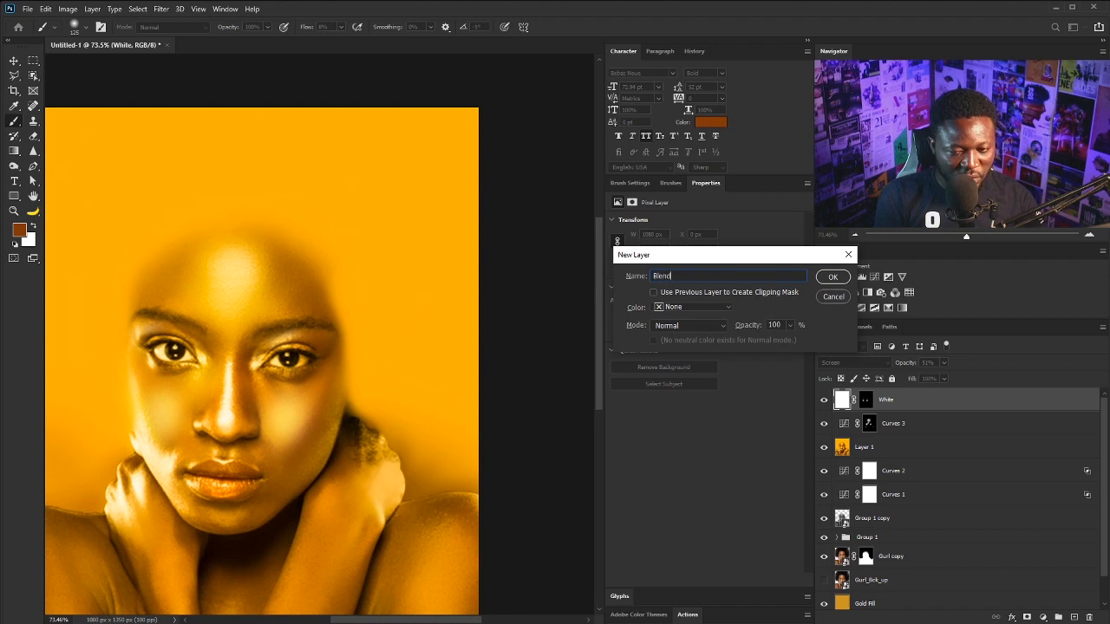
pyautogui.press('Return')
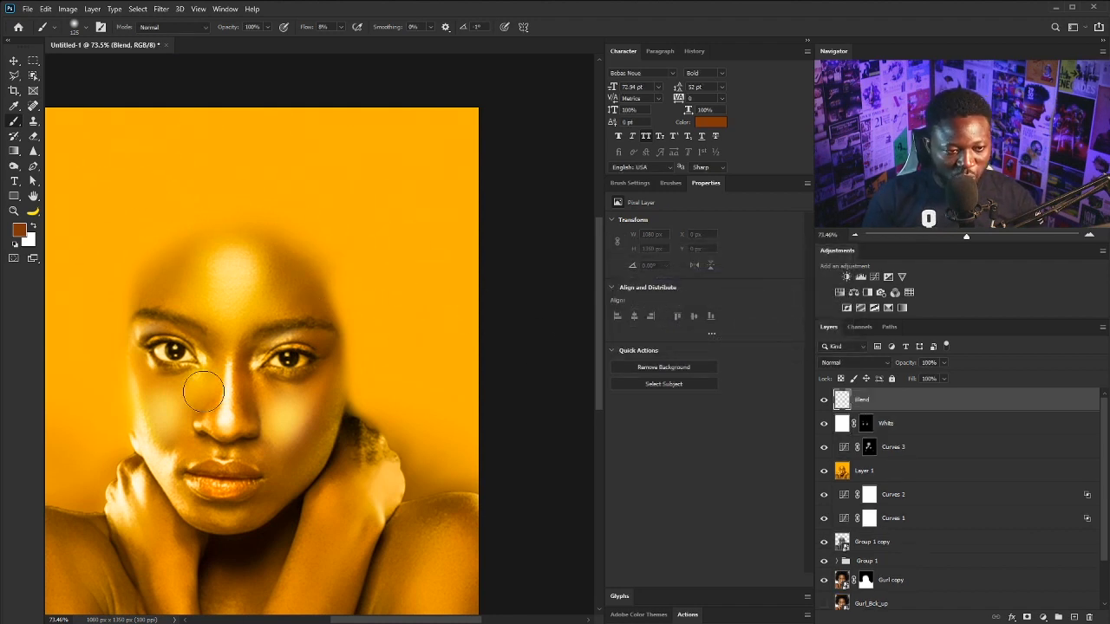
pyautogui.press('v')
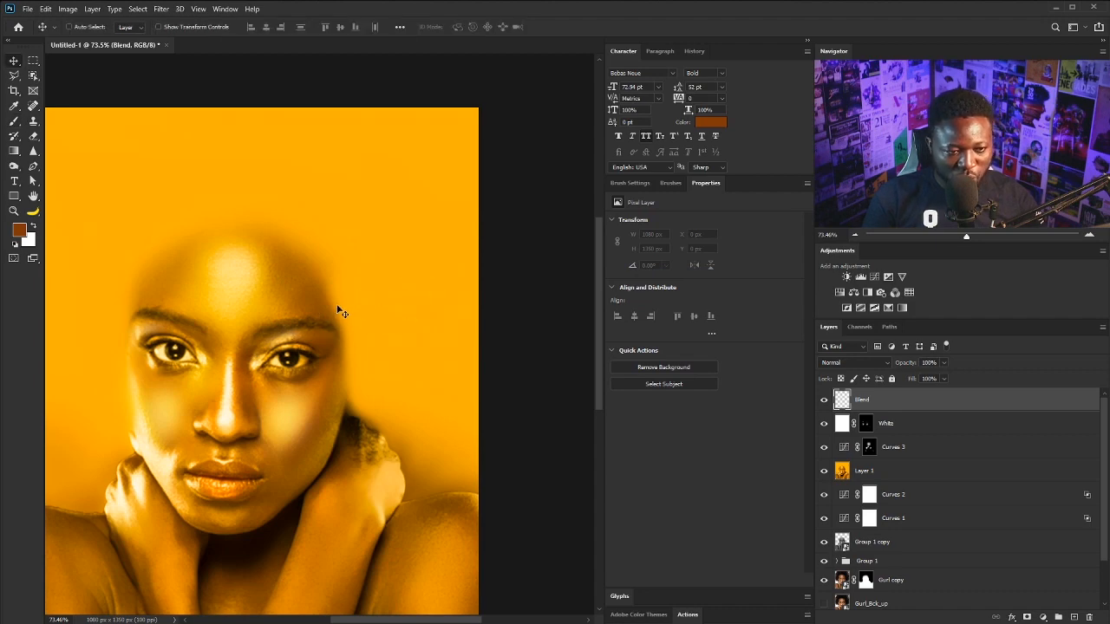
# Sample an orange-brown from the temple and paint it over the background beside the head with a 300 px brush
pyautogui.press('b')
pyautogui.press(']')
pyautogui.press(']')
pyautogui.press(']')
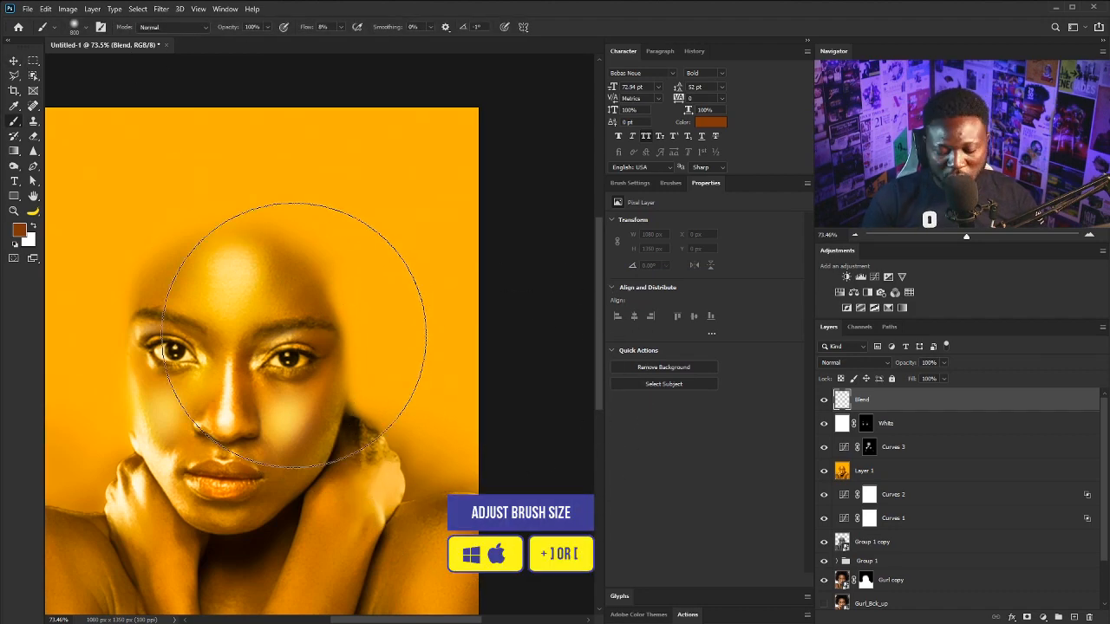
pyautogui.press('[')
pyautogui.press('[')
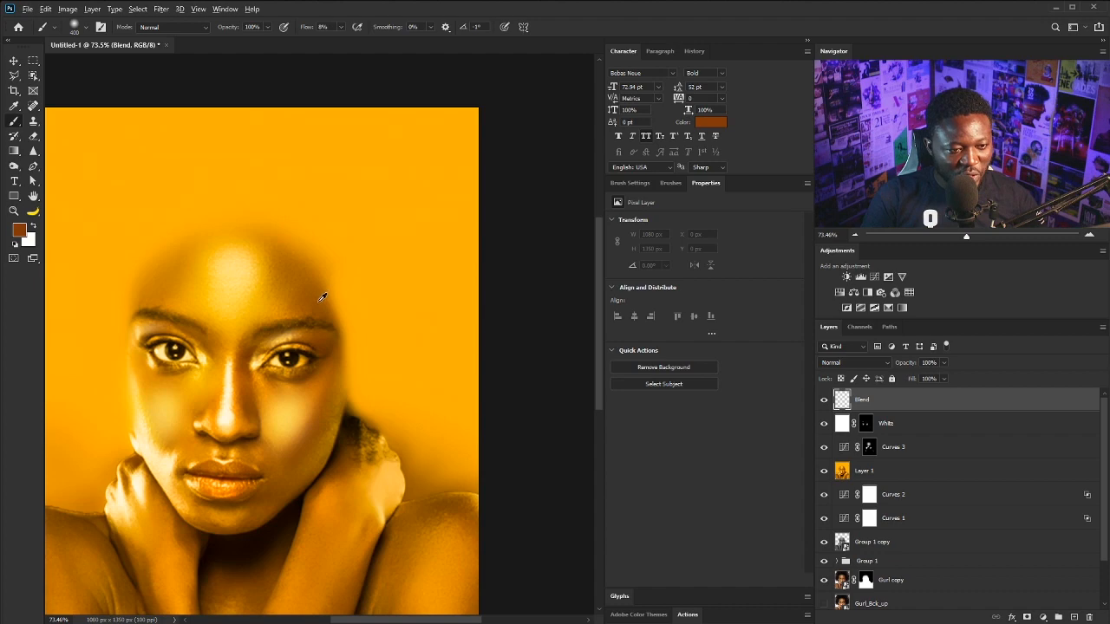
pyautogui.keyDown('alt'); pyautogui.click(319, 298); pyautogui.keyUp('alt')
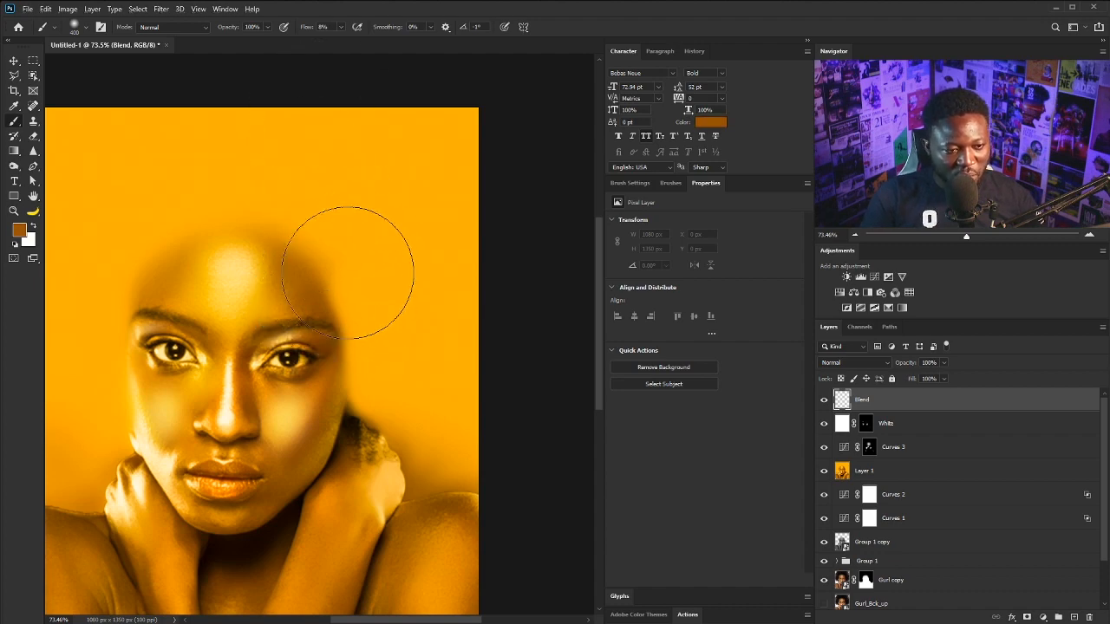
pyautogui.press('[')
pyautogui.scroll(3, 384, 324)
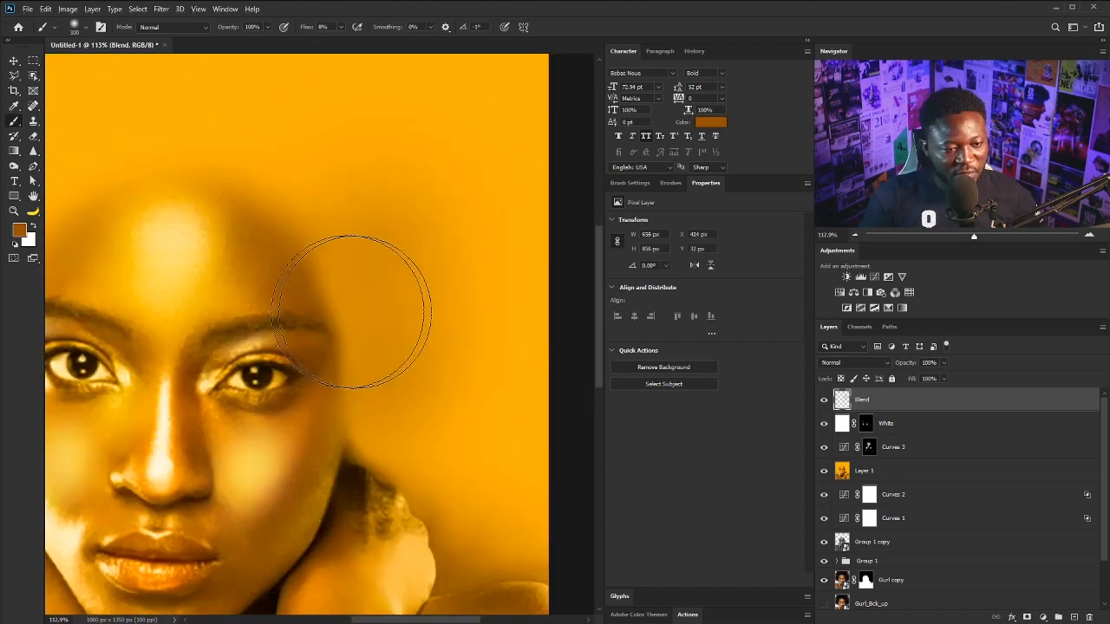
pyautogui.moveTo(303, 186)
pyautogui.mouseDown()
pyautogui.moveTo(460, 271)
pyautogui.moveTo(419, 359)
pyautogui.moveTo(358, 408)
pyautogui.mouseUp()
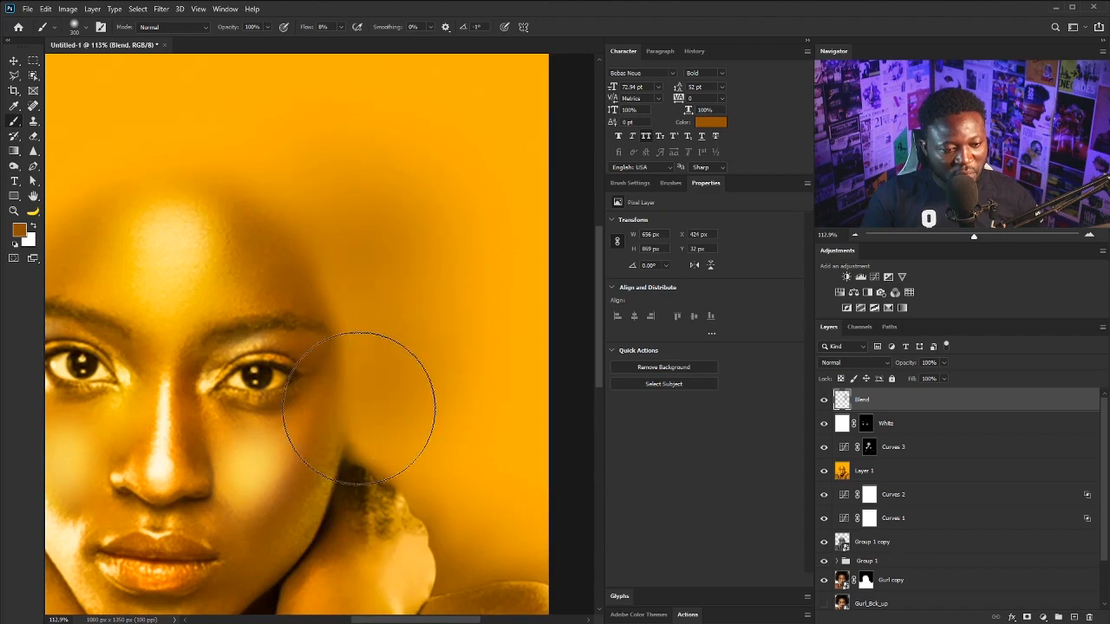
# Soften the hard edge between the temple and the background by painting the same brown with a 60 px brush
pyautogui.press('[')
pyautogui.press('[')
pyautogui.press('[')
pyautogui.press('[')
pyautogui.press('[')
pyautogui.press('[')
pyautogui.press('[')
pyautogui.press('[')
pyautogui.moveTo(341, 293)
pyautogui.mouseDown()
pyautogui.moveTo(341, 322)
pyautogui.moveTo(311, 287)
pyautogui.moveTo(360, 392)
pyautogui.mouseUp()
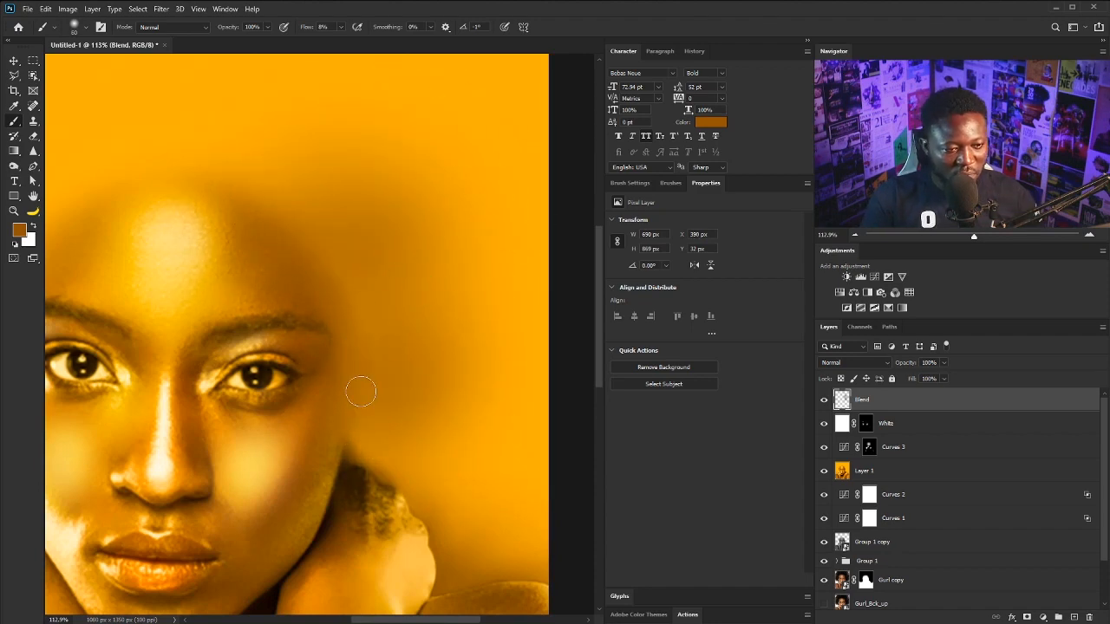
# Paint the brown over the background beside the raised hand and above the shoulder with a 300 px brush
pyautogui.press(']')
pyautogui.press(']')
pyautogui.press(']')
pyautogui.press(']')
pyautogui.press(']')
pyautogui.press(']')
pyautogui.press(']')
pyautogui.press(']')
pyautogui.moveTo(445, 396)
pyautogui.mouseDown()
pyautogui.moveTo(479, 504)
pyautogui.moveTo(464, 375)
pyautogui.moveTo(546, 391)
pyautogui.moveTo(469, 448)
pyautogui.moveTo(505, 442)
pyautogui.mouseUp()
pyautogui.moveTo(463, 494); pyautogui.dragTo(367, 309)
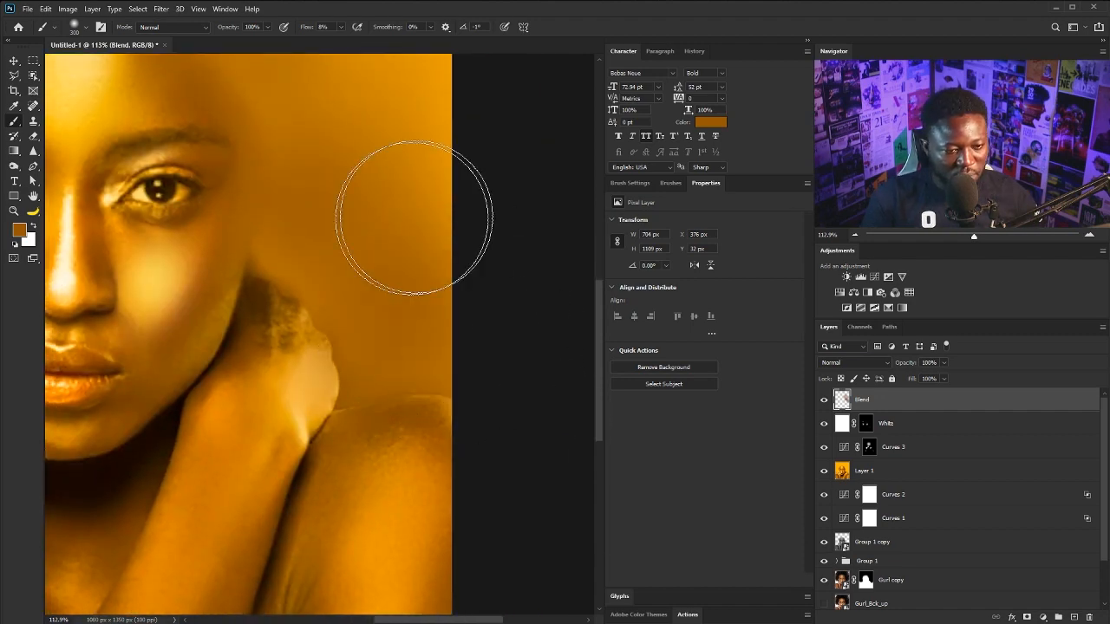
# Erase the brown paint that spilled over the hand and the shoulder on the Blend layer
pyautogui.press('e')
pyautogui.moveTo(286, 329); pyautogui.dragTo(320, 425)
pyautogui.press('b')
# Touch up the brown background around the hand and the side of the face with brushes up to 125 px
pyautogui.press('[')
pyautogui.press('[')
pyautogui.press('[')
pyautogui.press('[')
pyautogui.press('[')
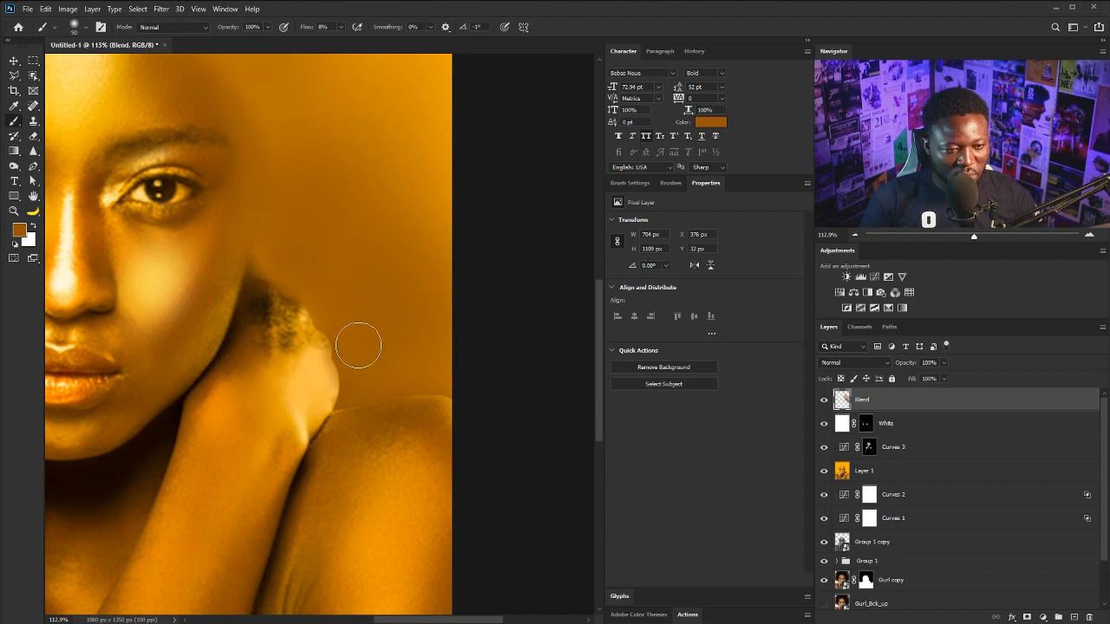
pyautogui.press(']')
pyautogui.press(']')
pyautogui.press(']')
pyautogui.press(']')
pyautogui.moveTo(274, 179); pyautogui.dragTo(292, 391)
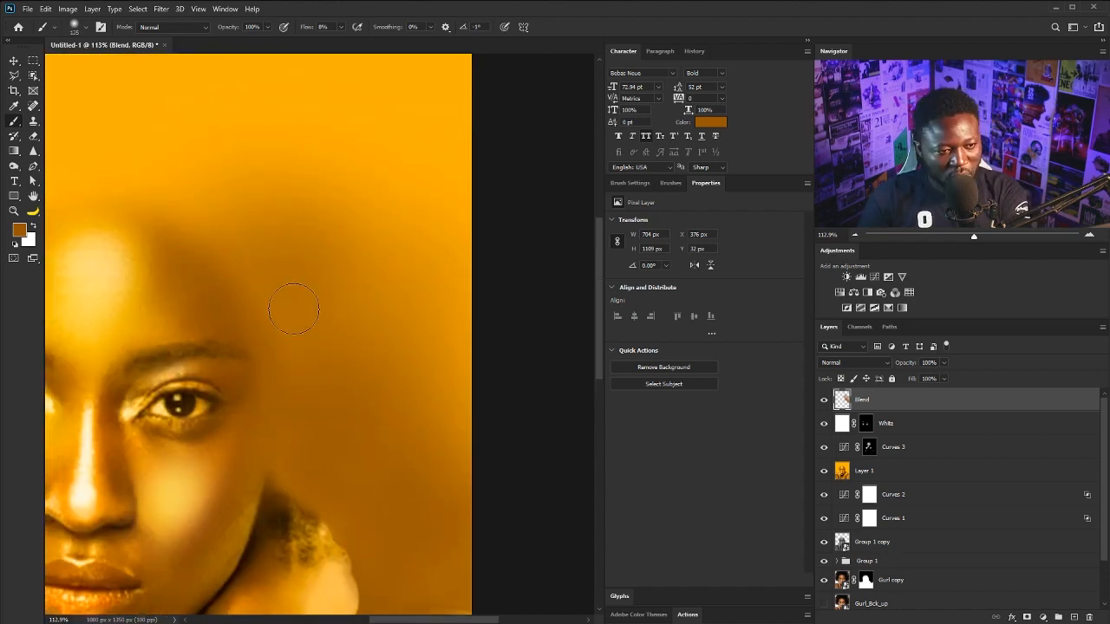
# Sample light gold tones from the forehead area and paint them above the head with a 250 px brush
pyautogui.keyDown('alt'); pyautogui.click(292, 309); pyautogui.keyUp('alt')
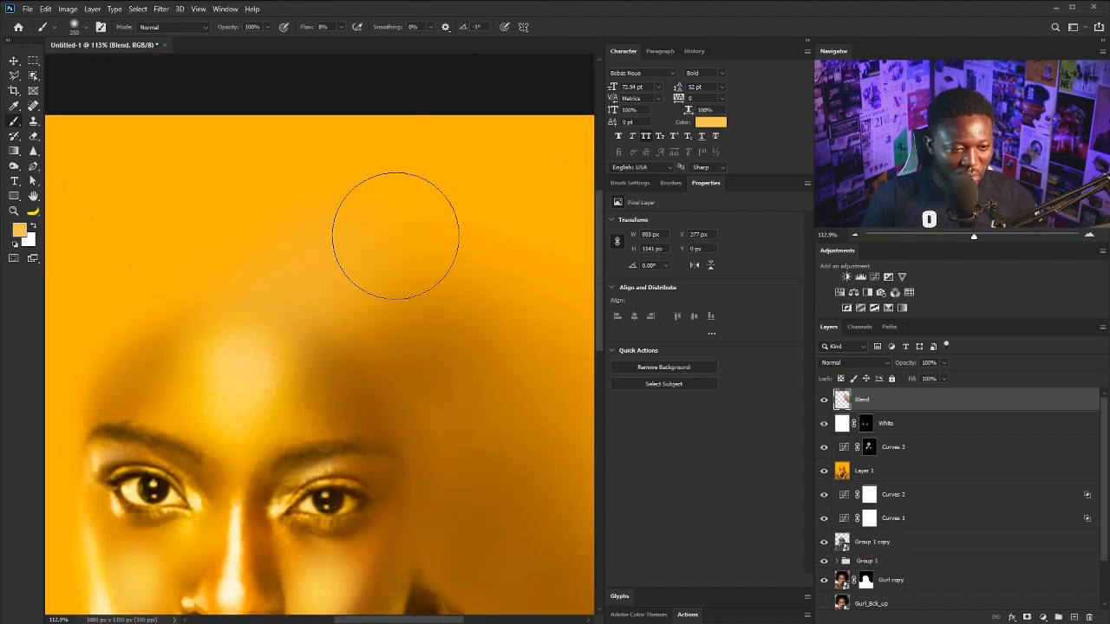
pyautogui.moveTo(281, 289); pyautogui.dragTo(330, 354)
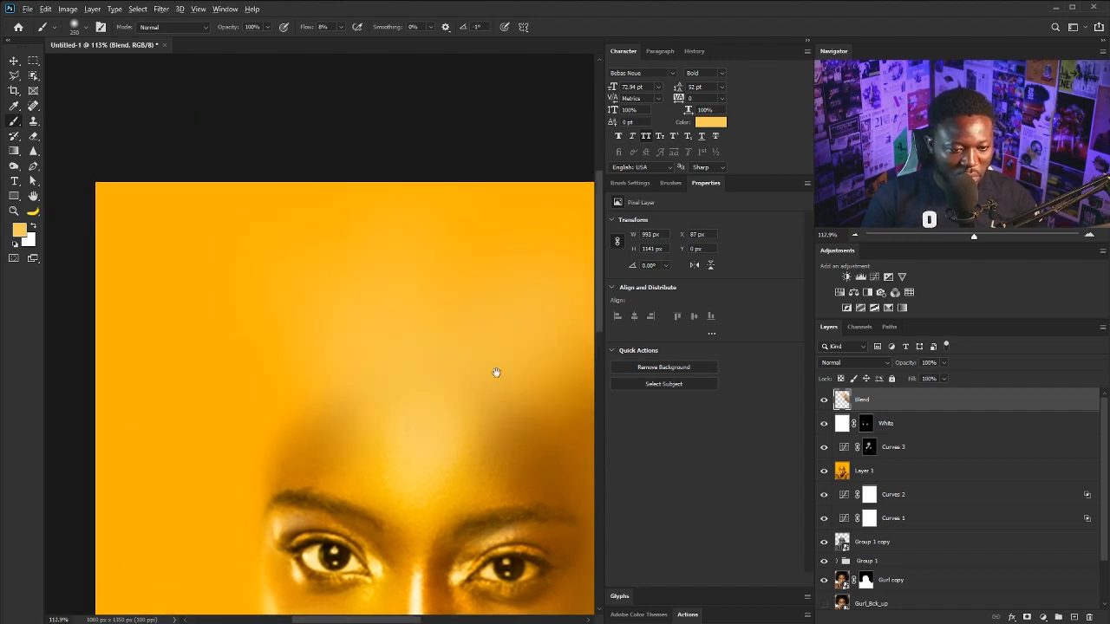
pyautogui.moveTo(495, 372); pyautogui.dragTo(464, 317)
pyautogui.keyDown('alt'); pyautogui.click(520, 251); pyautogui.keyUp('alt')
pyautogui.scroll(-5, 302, 213)
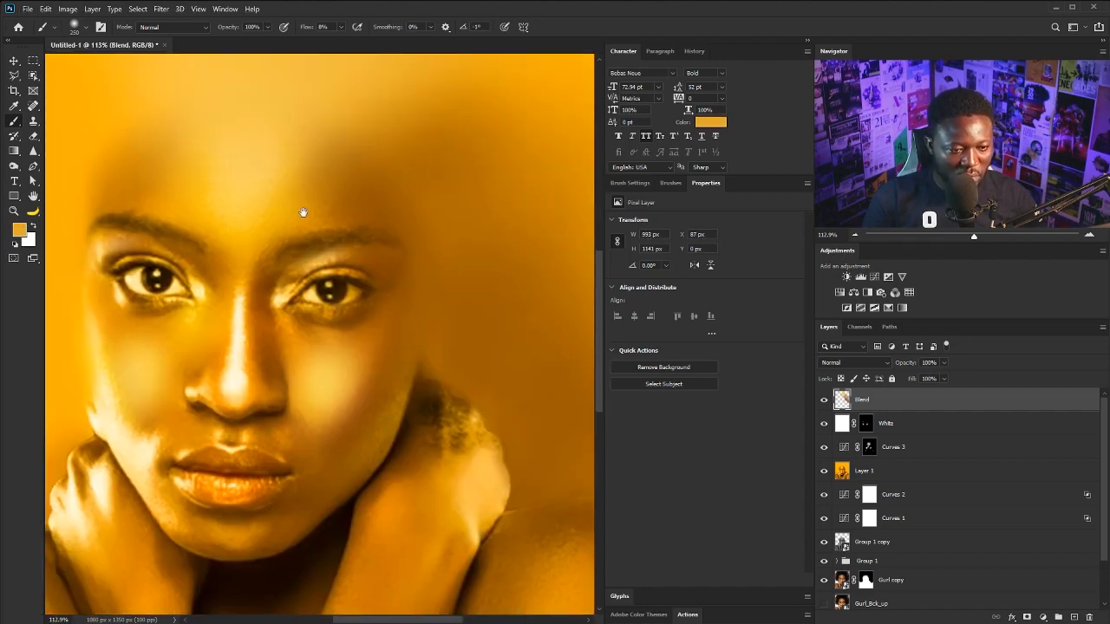
pyautogui.scroll(3, 540, 223)
pyautogui.hscroll(-5, 477, 235)
pyautogui.scroll(-2, 317, 428)
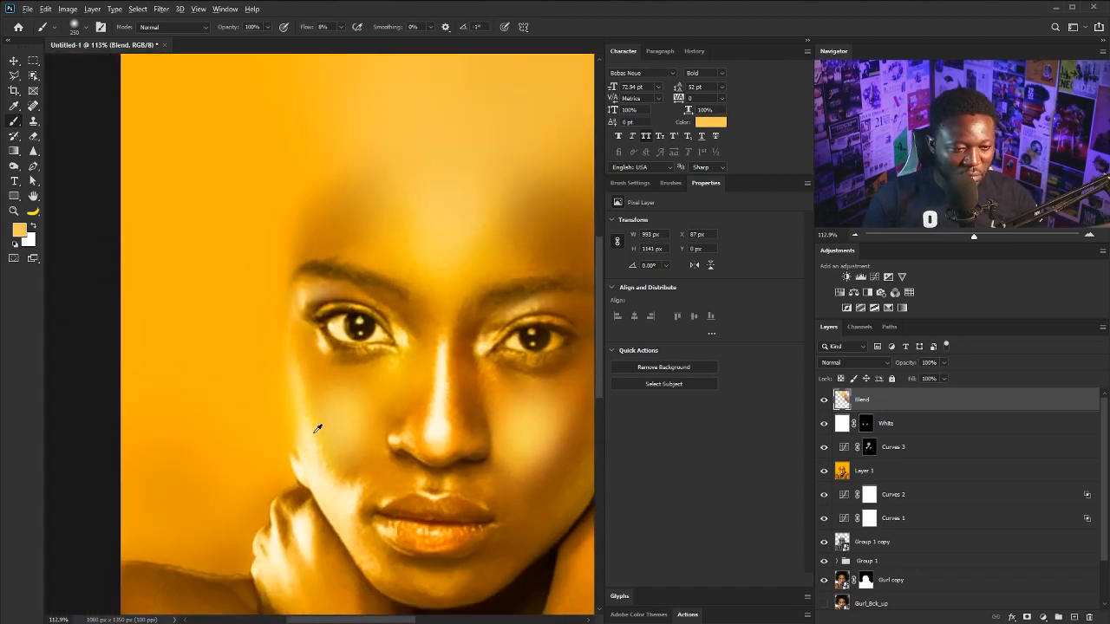
# Sample a pale gold highlight and paint it along the bright side of the face with a 125 px brush
pyautogui.keyDown('alt'); pyautogui.click(231, 400); pyautogui.keyUp('alt')
pyautogui.press('[')
pyautogui.press('[')
pyautogui.press('[')
pyautogui.press('[')
pyautogui.press('[')
pyautogui.moveTo(268, 376); pyautogui.dragTo(248, 322)
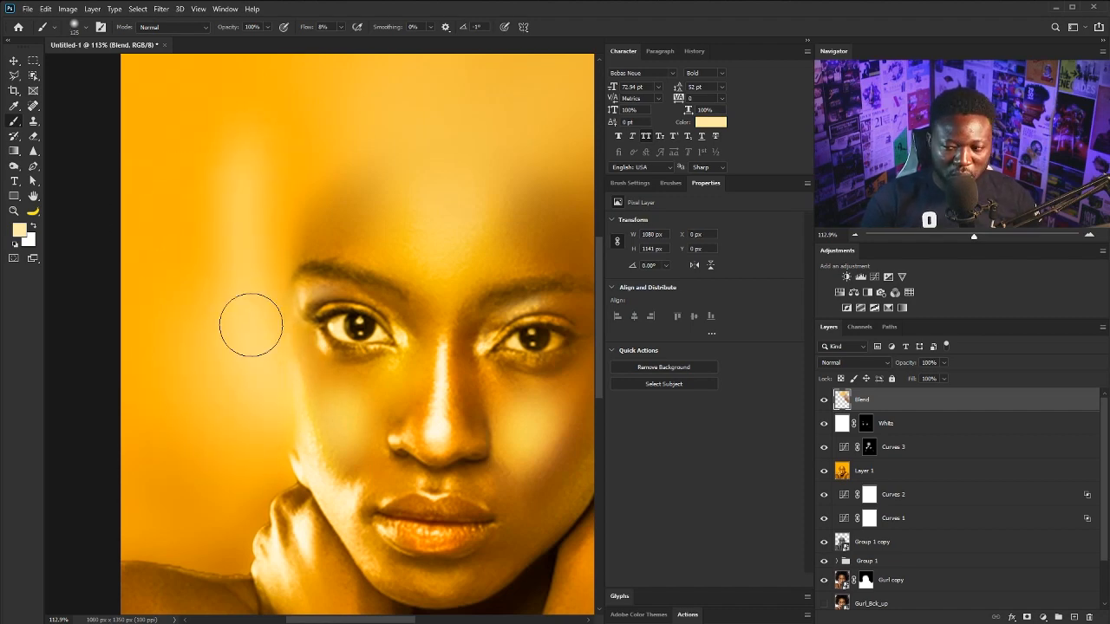
# Spread the pale gold glow across the background on the bright side of the head with a 400 px brush
pyautogui.press(']')
pyautogui.press(']')
pyautogui.press(']')
pyautogui.press(']')
pyautogui.press(']')
pyautogui.press(']')
pyautogui.moveTo(161, 272)
pyautogui.mouseDown()
pyautogui.moveTo(166, 334)
pyautogui.moveTo(151, 316)
pyautogui.moveTo(174, 222)
pyautogui.mouseUp()
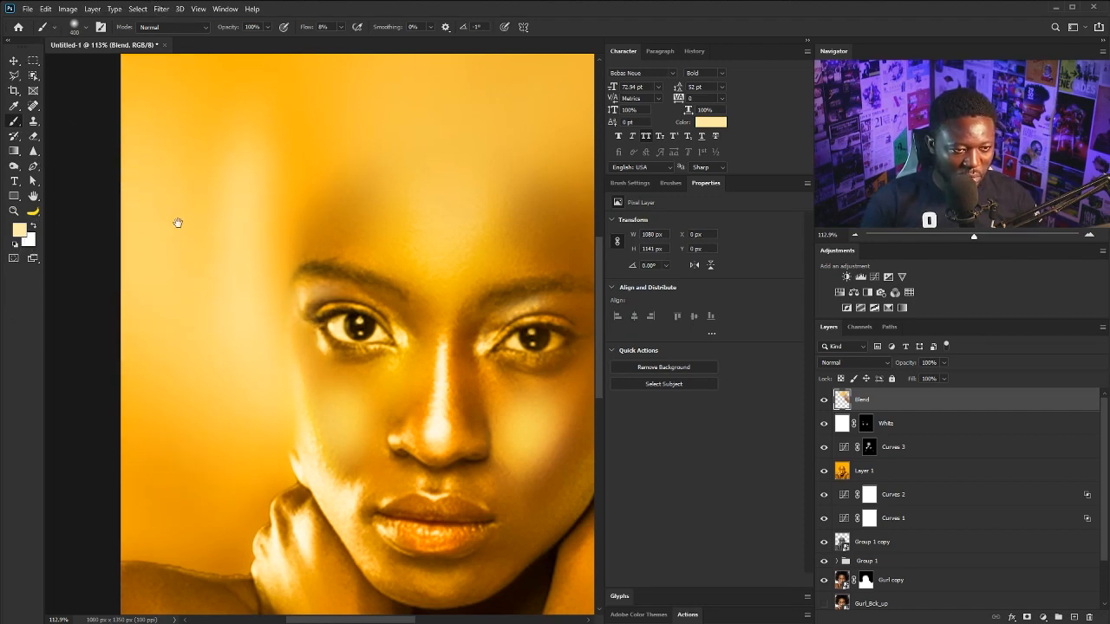
pyautogui.scroll(2, 189, 235)
pyautogui.scroll(-3, 186, 199)
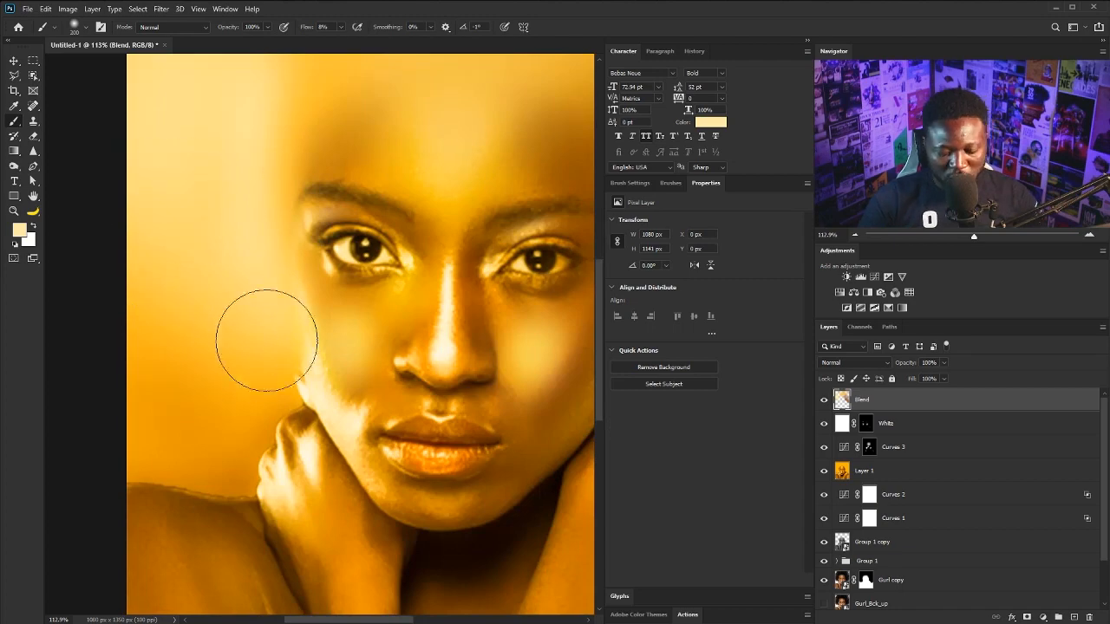
# Resample golden tones near the face and head and blend the surrounding background with them using a 300 px brush
pyautogui.keyDown('alt'); pyautogui.click(300, 300); pyautogui.keyUp('alt')
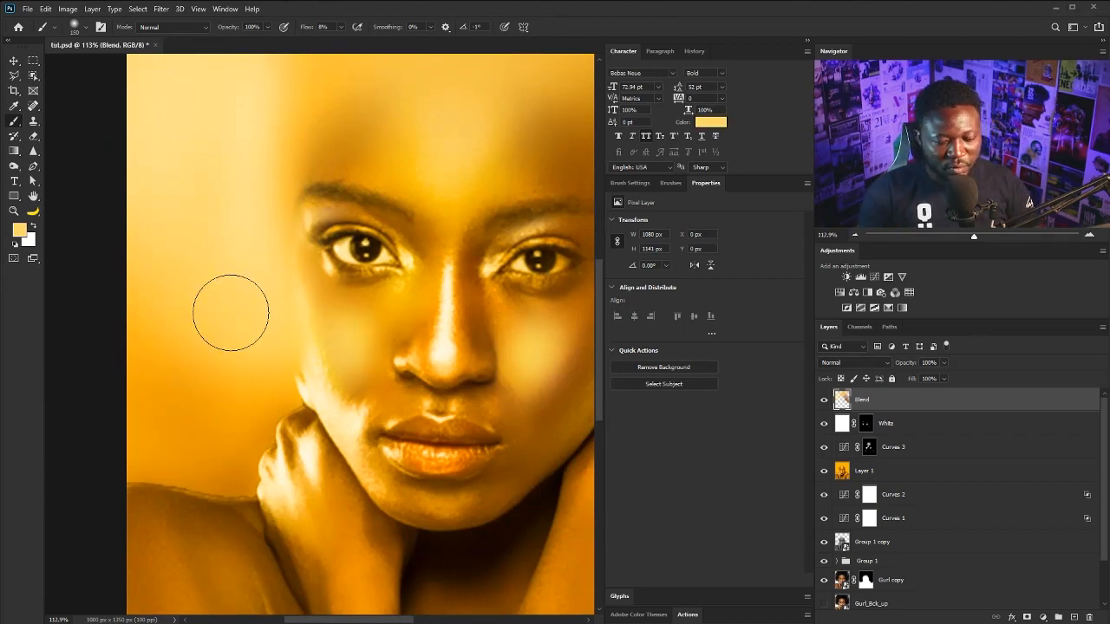
pyautogui.scroll(-4, 211, 278)
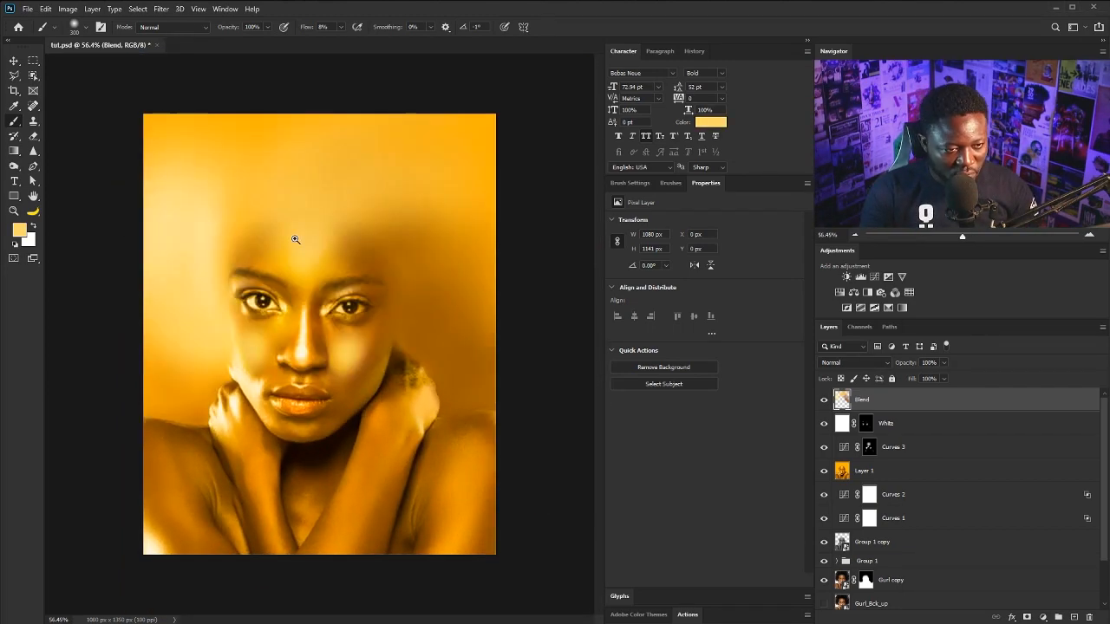
pyautogui.scroll(2, 292, 238)
pyautogui.keyDown('alt'); pyautogui.click(309, 225); pyautogui.keyUp('alt')
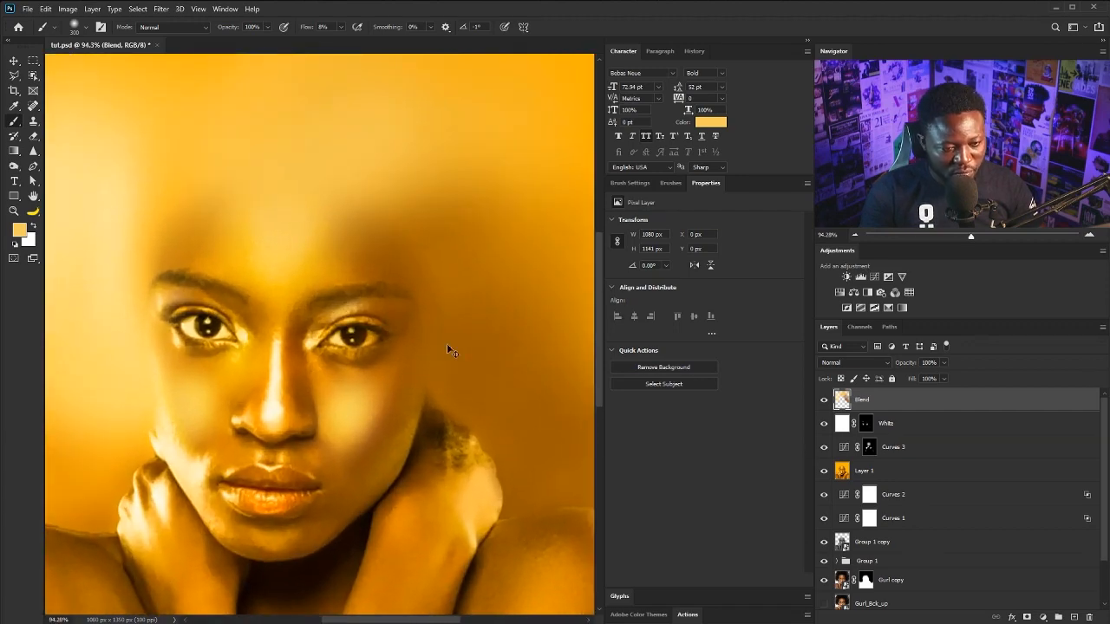
# Paint white on the Curves 3 mask with a 100 px brush to brighten the chest between the arms
pyautogui.scroll(-2, 374, 397)
pyautogui.scroll(1, 374, 395)
pyautogui.click(869, 446)
pyautogui.scroll(2, 384, 463)
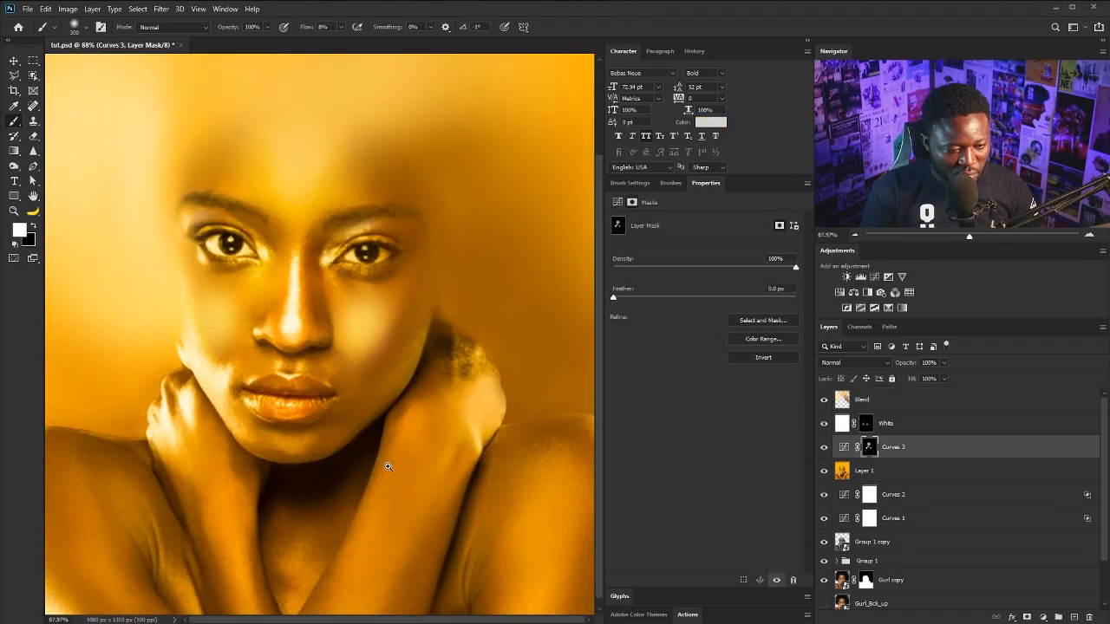
pyautogui.scroll(-3, 313, 365)
pyautogui.press('[')
pyautogui.press('[')
pyautogui.press('[')
pyautogui.press('[')
pyautogui.press('[')
pyautogui.press('[')
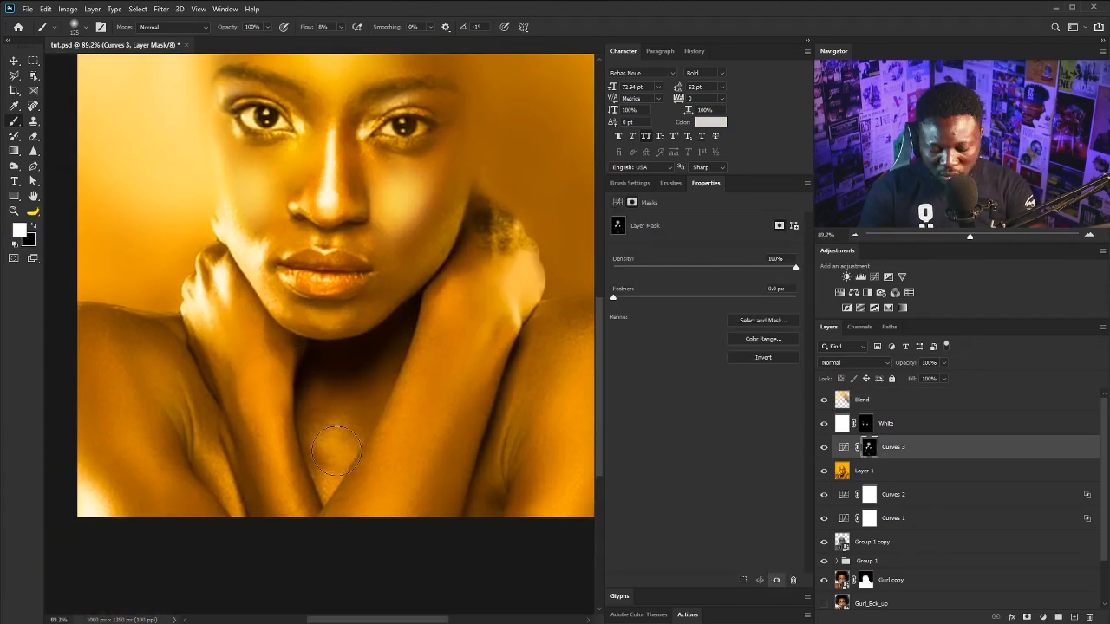
pyautogui.scroll(2, 359, 433)
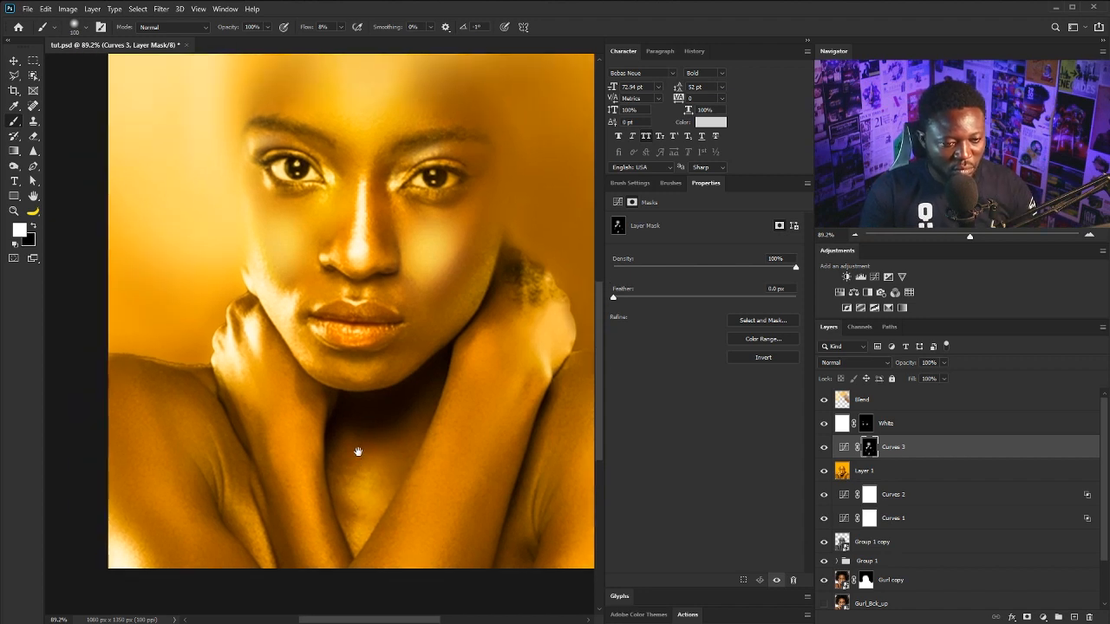
pyautogui.scroll(-1, 358, 288)
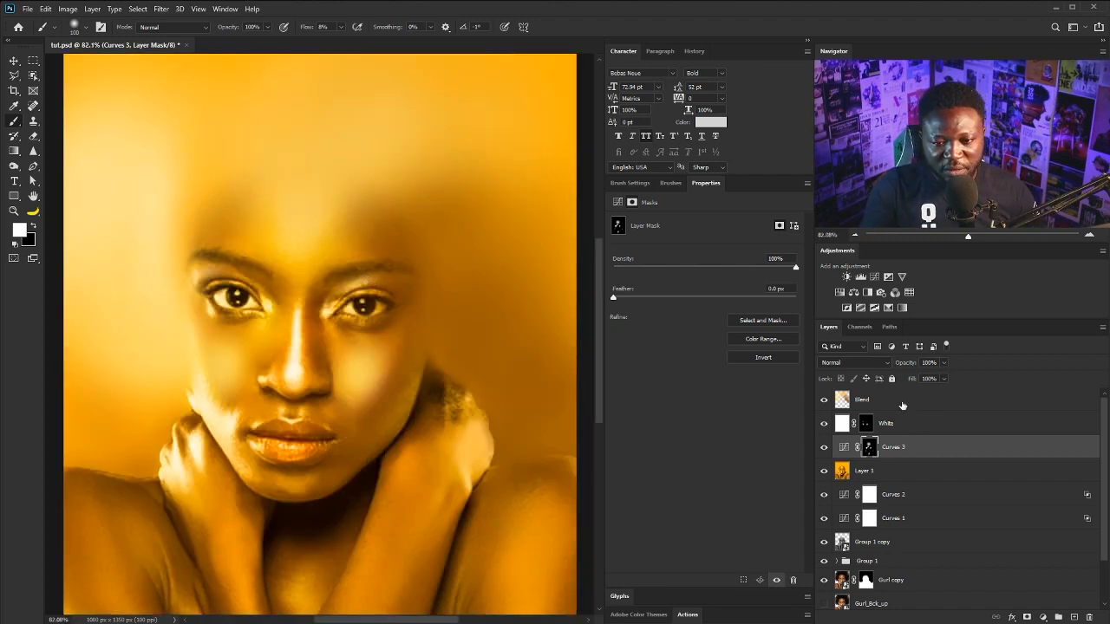
# Add a Curves adjustment above the Blend layer and darken it with a point at input 73, output 44
pyautogui.click(900, 403)
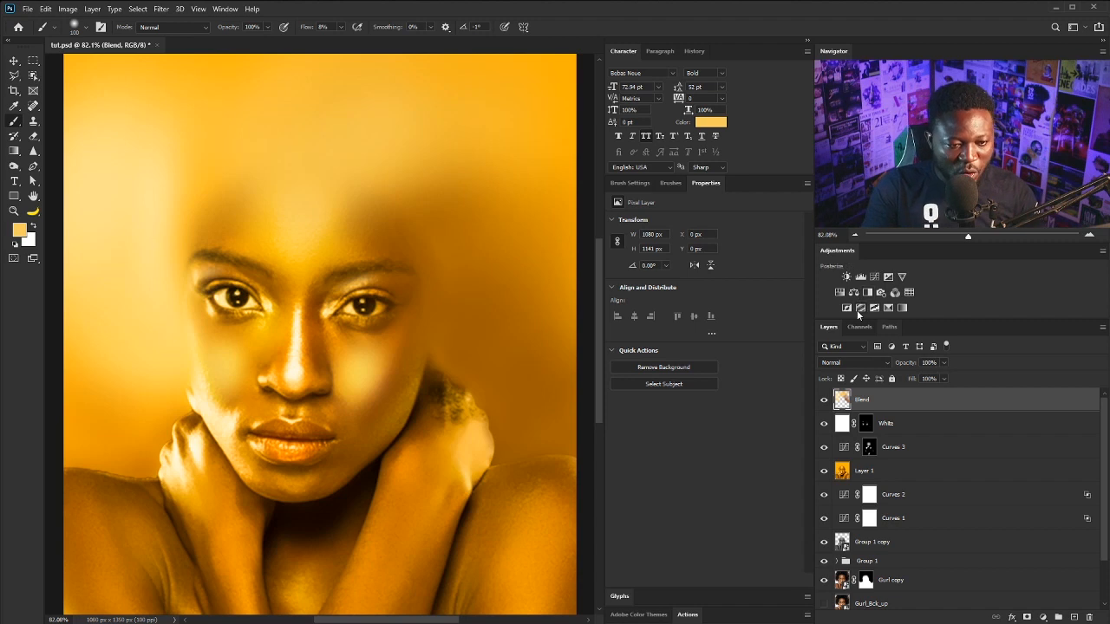
pyautogui.click(873, 277)
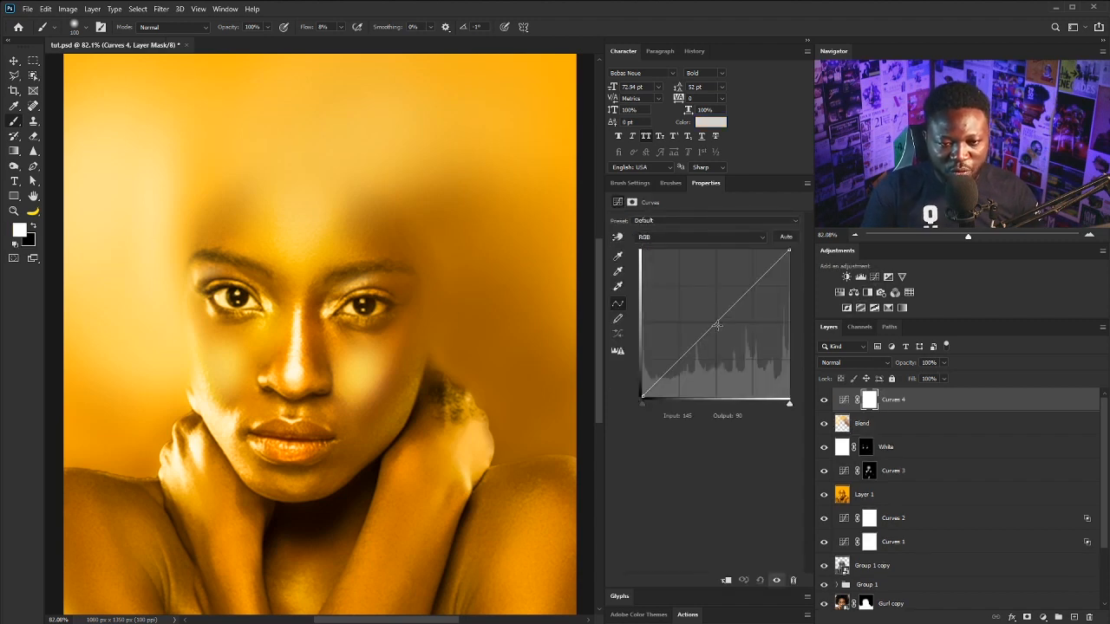
pyautogui.moveTo(694, 345); pyautogui.dragTo(684, 372)
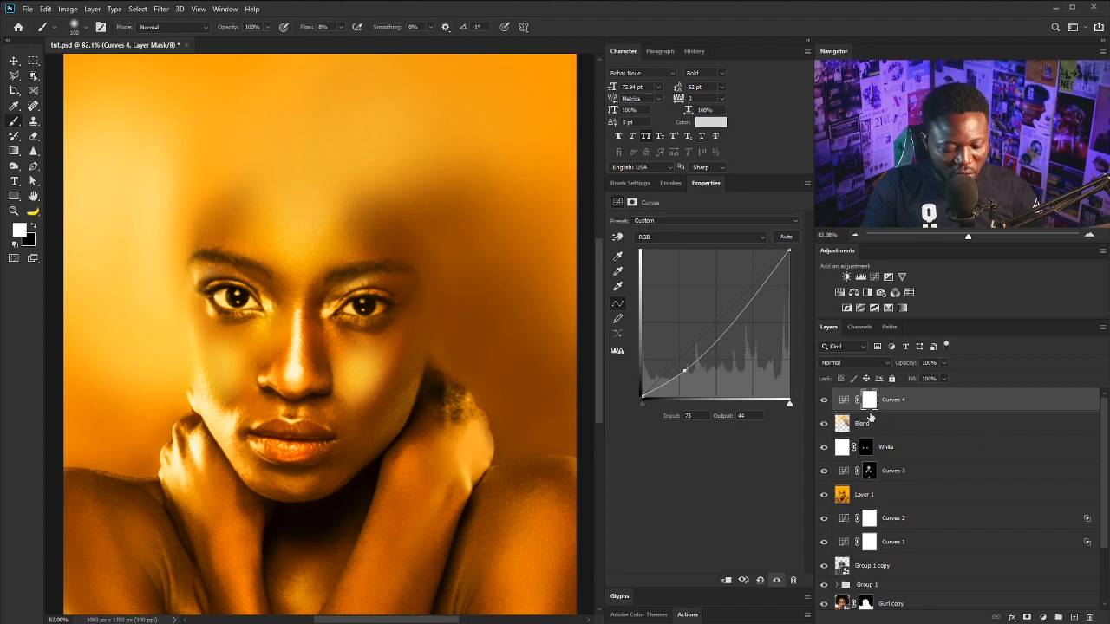
# Invert the Curves 4 mask and paint white along the nose with a 70 px brush and the lips with a 30 px brush
pyautogui.hotkey('ctrl', 'i')
pyautogui.moveTo(294, 334); pyautogui.dragTo(329, 339)
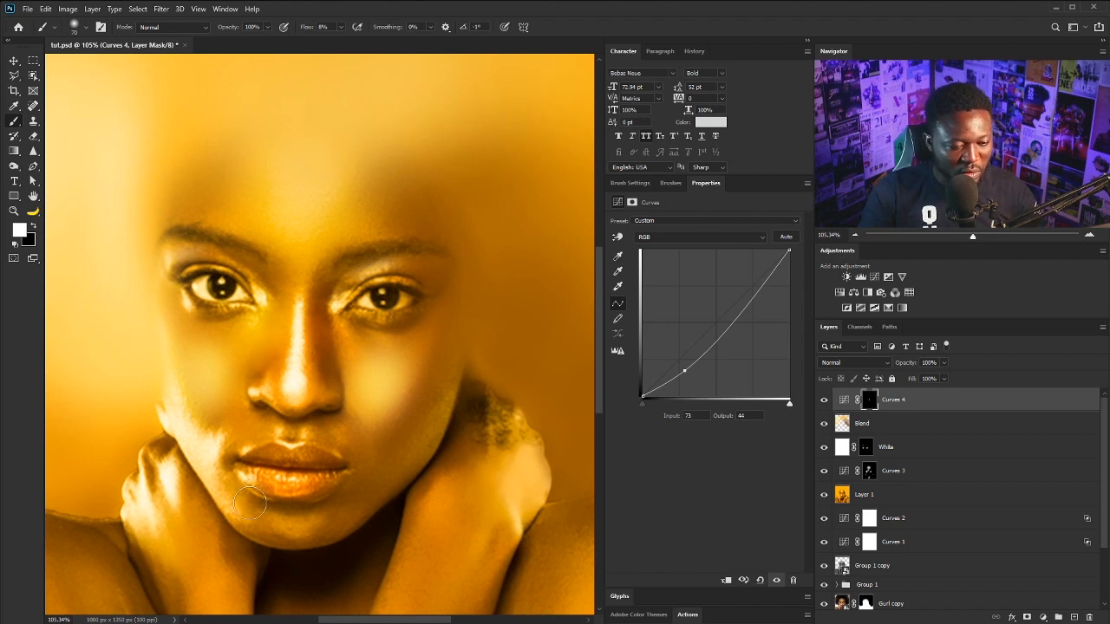
pyautogui.press('[')
pyautogui.press('[')
pyautogui.press('[')
pyautogui.moveTo(253, 459)
pyautogui.mouseDown()
pyautogui.moveTo(256, 478)
pyautogui.moveTo(344, 498)
pyautogui.moveTo(314, 346)
pyautogui.mouseUp()
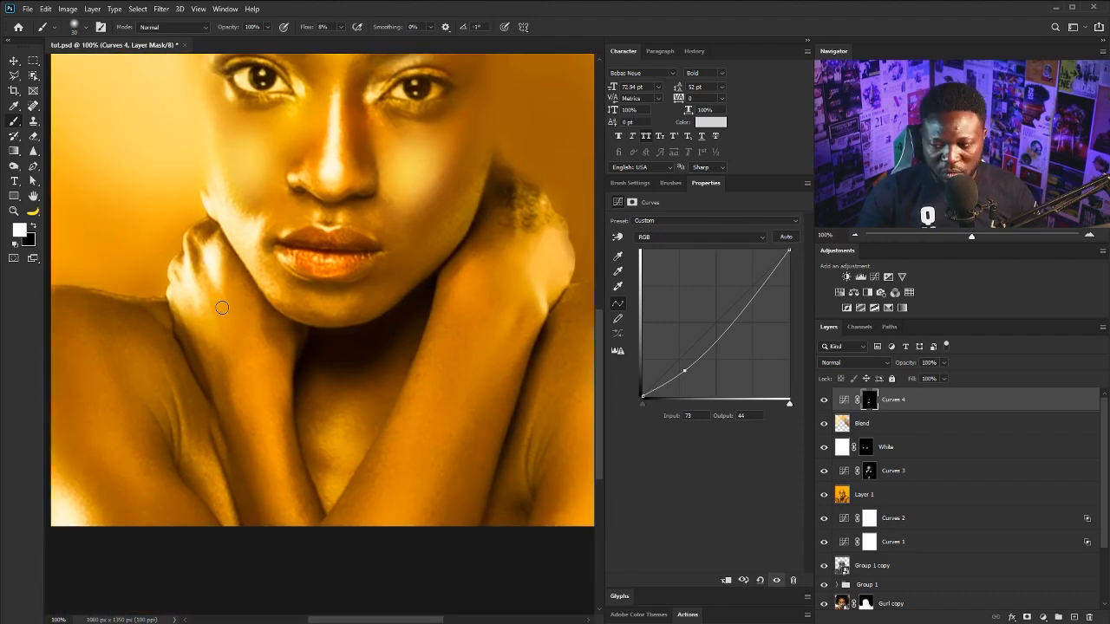
# Paint white on the Curves 4 mask with a larger brush to deepen the shadows along the jaw and cheek
pyautogui.press(']')
pyautogui.press(']')
pyautogui.press(']')
pyautogui.press(']')
pyautogui.press(']')
pyautogui.press(']')
pyautogui.press(']')
pyautogui.press('[')
pyautogui.press('[')
pyautogui.moveTo(278, 305); pyautogui.dragTo(404, 288)
pyautogui.moveTo(430, 248)
pyautogui.mouseDown()
pyautogui.moveTo(364, 273)
pyautogui.moveTo(337, 349)
pyautogui.moveTo(369, 303)
pyautogui.mouseUp()
pyautogui.moveTo(387, 256)
pyautogui.mouseDown()
pyautogui.moveTo(361, 309)
pyautogui.moveTo(351, 282)
pyautogui.mouseUp()
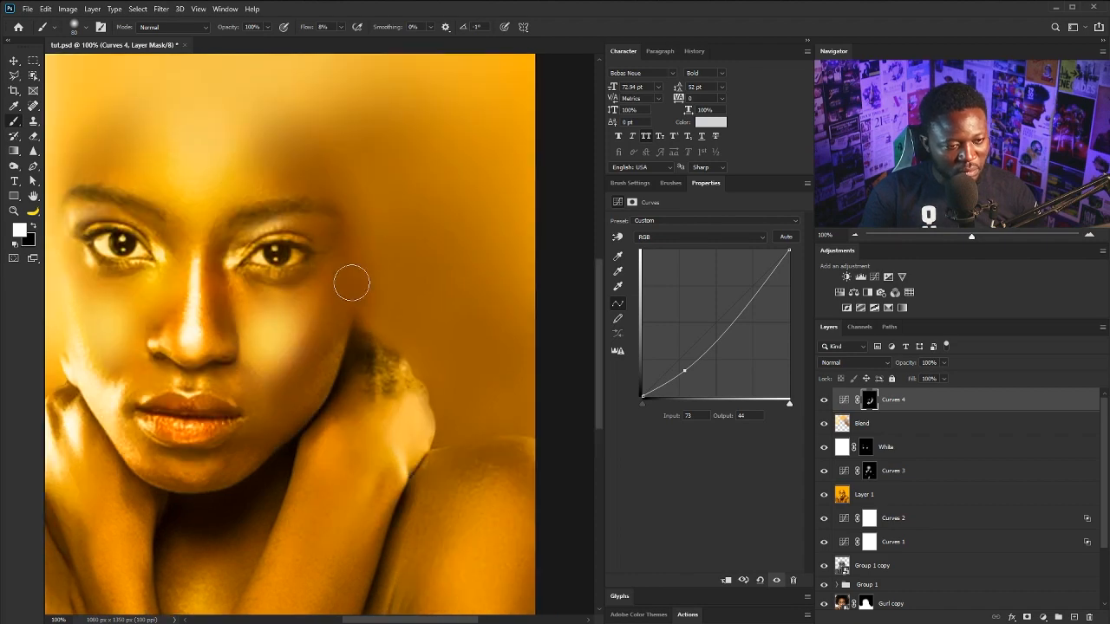
# Darken the raised arm, the neck and the shoulder on the Curves 4 mask with a 200 px brush
pyautogui.moveTo(429, 388)
pyautogui.mouseDown()
pyautogui.moveTo(450, 424)
pyautogui.moveTo(479, 419)
pyautogui.mouseUp()
pyautogui.press(']')
pyautogui.press(']')
pyautogui.press(']')
pyautogui.press(']')
pyautogui.press(']')
pyautogui.press(']')
pyautogui.moveTo(454, 354); pyautogui.dragTo(391, 382)
pyautogui.moveTo(272, 511)
pyautogui.mouseDown()
pyautogui.moveTo(334, 431)
pyautogui.moveTo(260, 421)
pyautogui.moveTo(384, 361)
pyautogui.moveTo(356, 360)
pyautogui.mouseUp()
pyautogui.moveTo(343, 276); pyautogui.dragTo(291, 349)
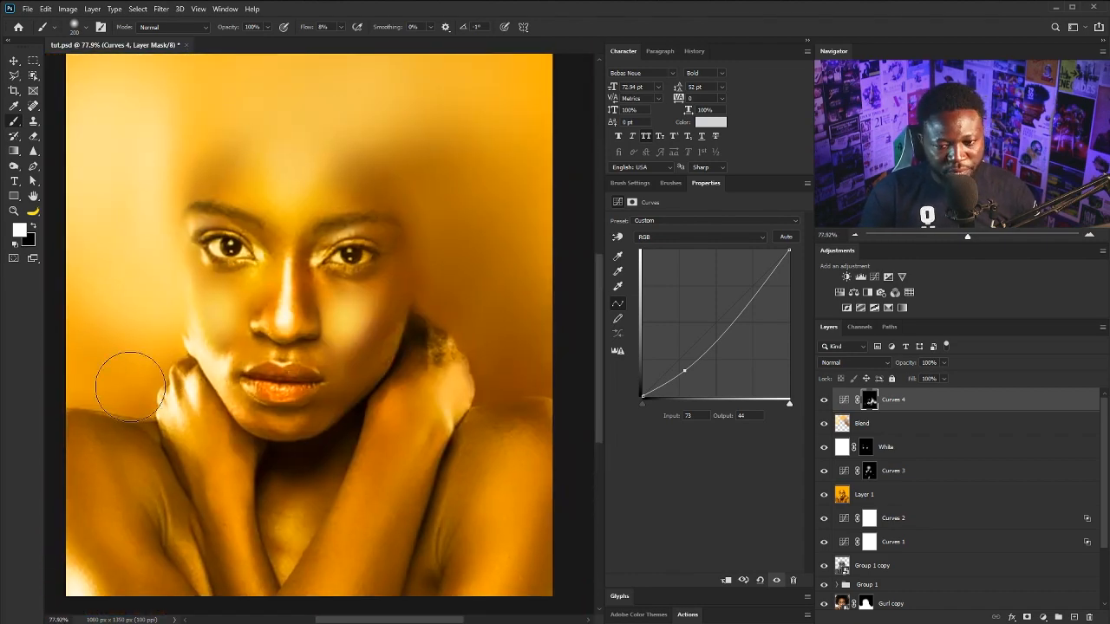
# Paint golds sampled from the forehead over the forehead and both eyebrows on the Blend layer
pyautogui.moveTo(175, 260)
pyautogui.mouseDown()
pyautogui.moveTo(211, 318)
pyautogui.moveTo(224, 313)
pyautogui.mouseUp()
pyautogui.moveTo(334, 228)
pyautogui.mouseDown()
pyautogui.moveTo(348, 227)
pyautogui.moveTo(352, 204)
pyautogui.mouseUp()
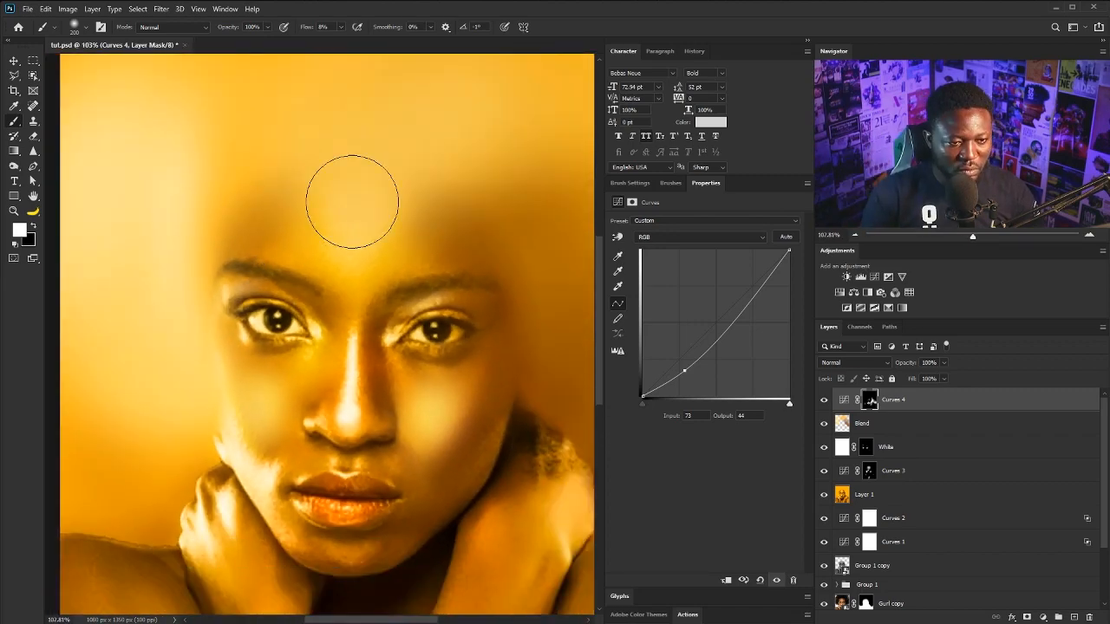
pyautogui.click(844, 400)
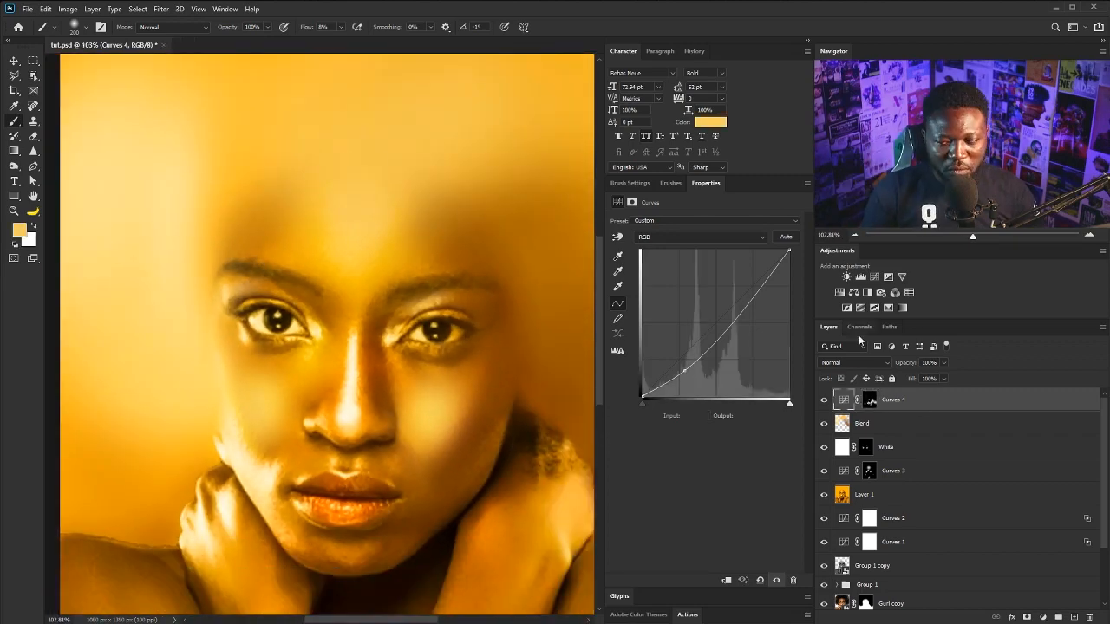
pyautogui.click(893, 422)
pyautogui.keyDown('alt'); pyautogui.click(350, 208); pyautogui.keyUp('alt')
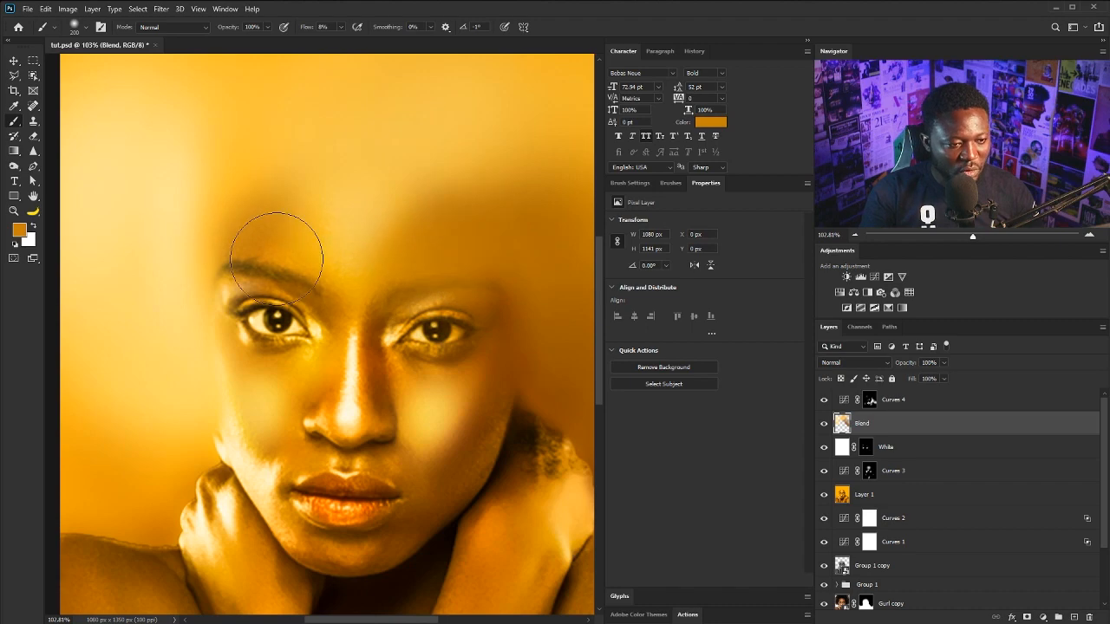
pyautogui.keyDown('alt'); pyautogui.click(235, 252); pyautogui.keyUp('alt')
pyautogui.moveTo(278, 256)
pyautogui.mouseDown()
pyautogui.moveTo(224, 246)
pyautogui.moveTo(178, 267)
pyautogui.mouseUp()
# Refine the outer corner of the left-hand eye on the Blend layer, alternating a 70 px eraser with a smaller gold brush
pyautogui.press('e')
pyautogui.scroll(3, 223, 348)
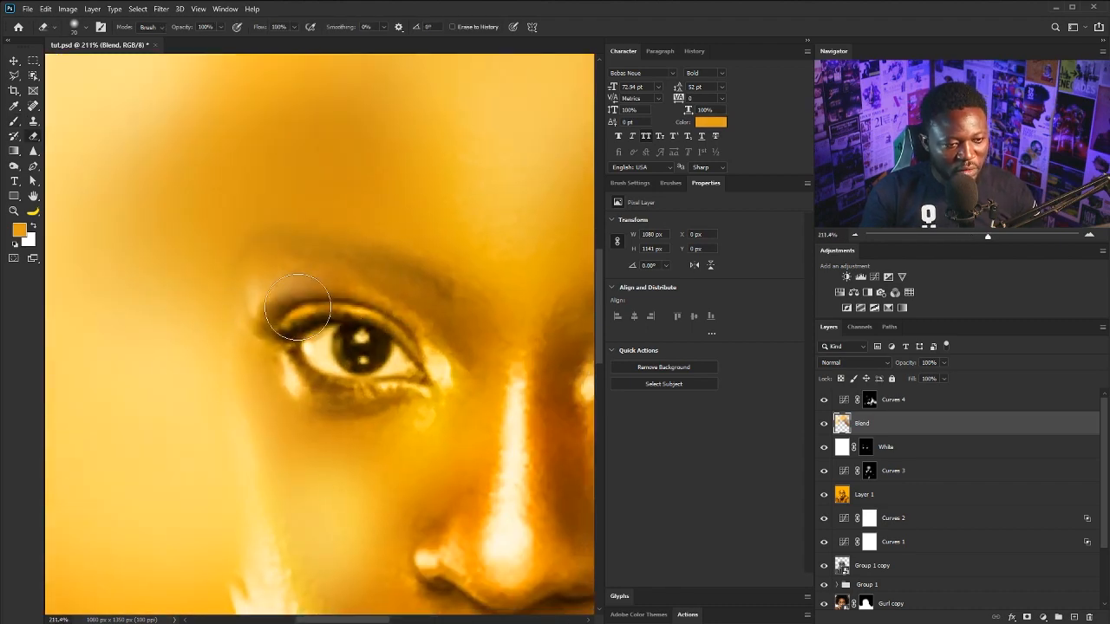
pyautogui.press('b')
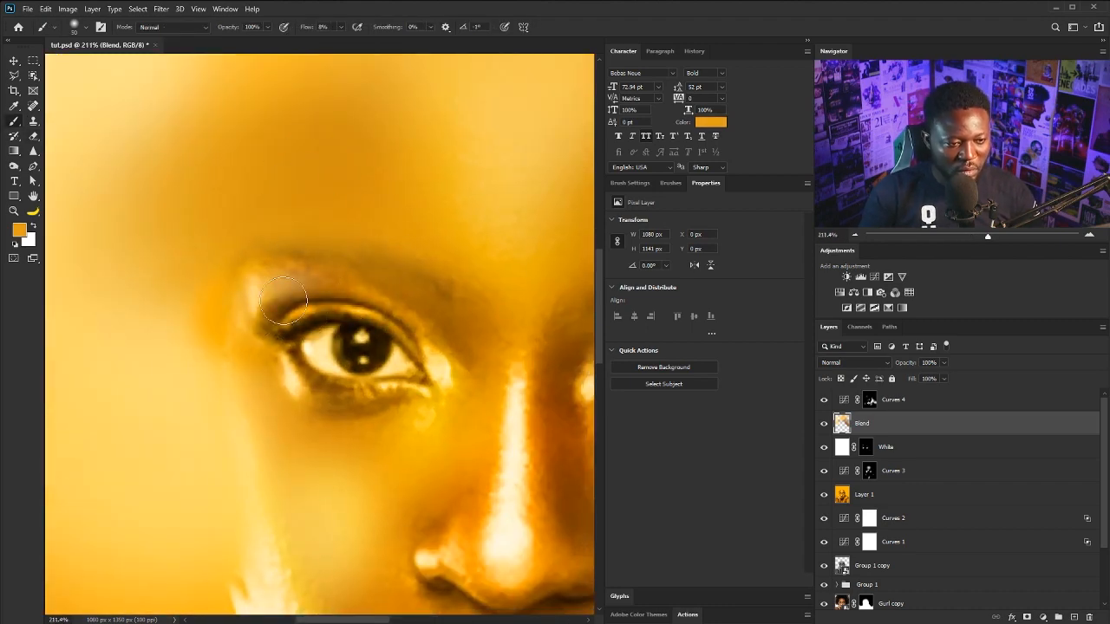
pyautogui.press('e')
pyautogui.moveTo(268, 320); pyautogui.dragTo(298, 325)
pyautogui.press('b')
pyautogui.press('e')
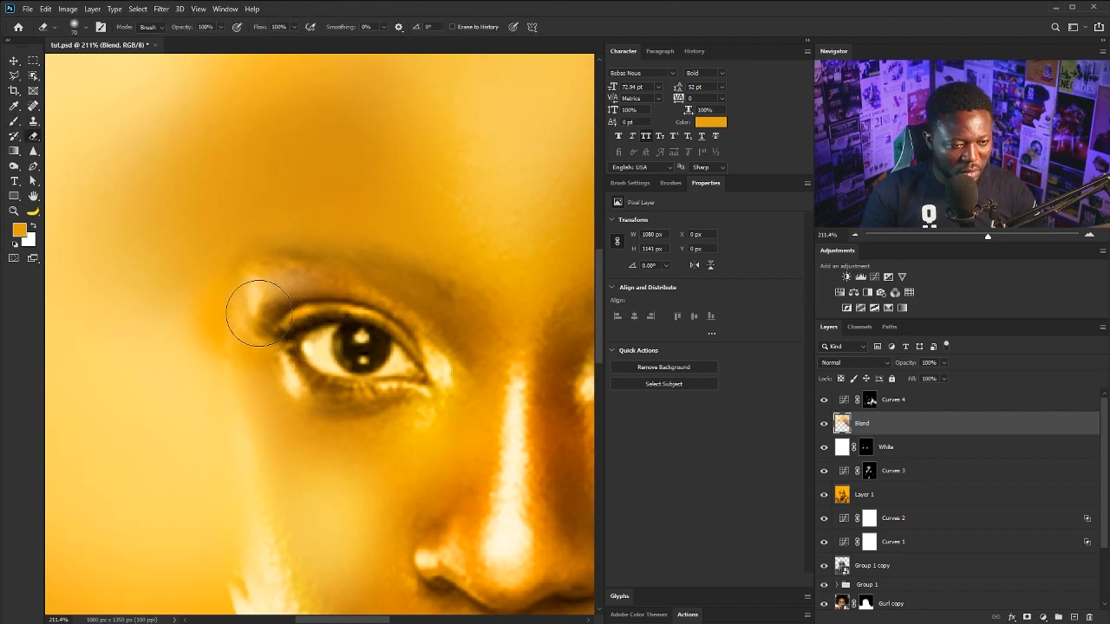
pyautogui.hotkey('ctrl', '0')
pyautogui.scroll(3, 297, 437)
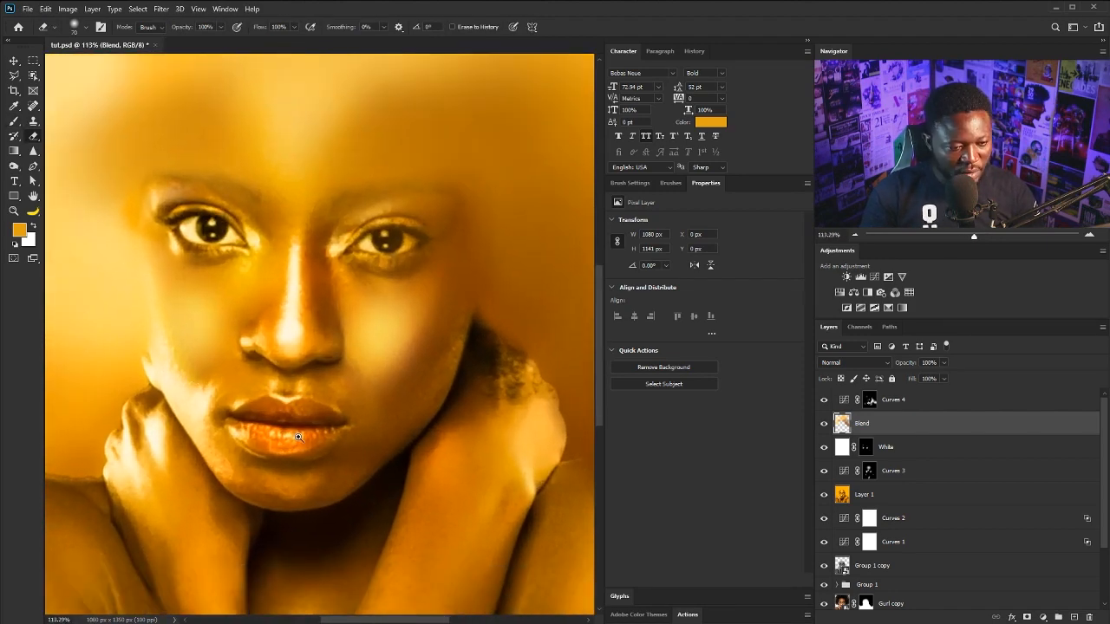
# Add a Curves adjustment above Curves 4, brighten it with a point at input 113, output 179, and invert its mask
pyautogui.click(869, 400)
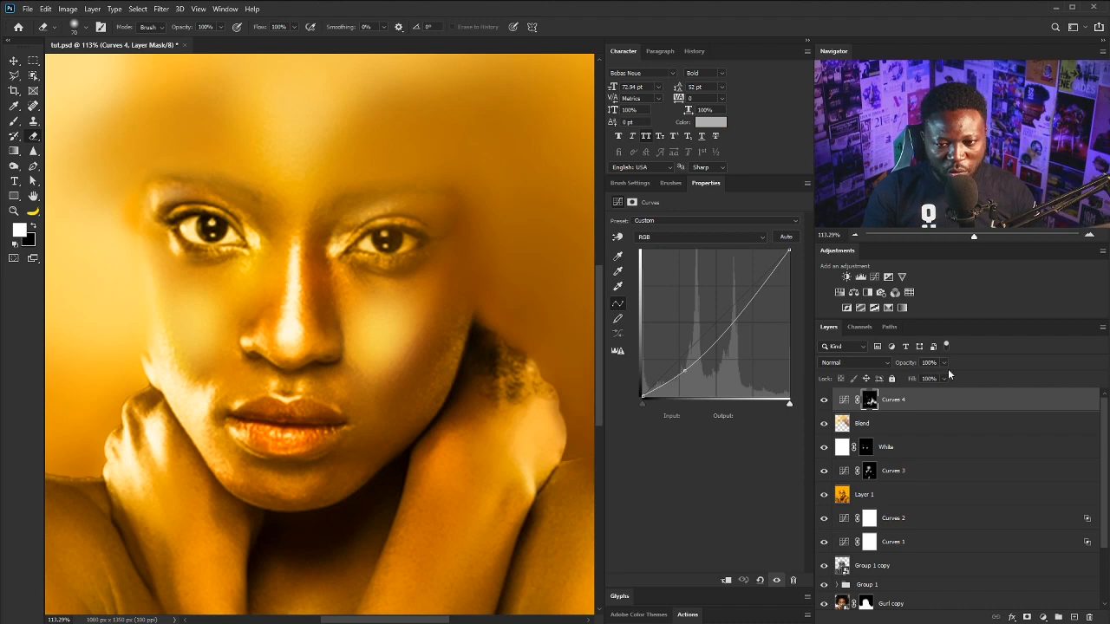
pyautogui.click(874, 276)
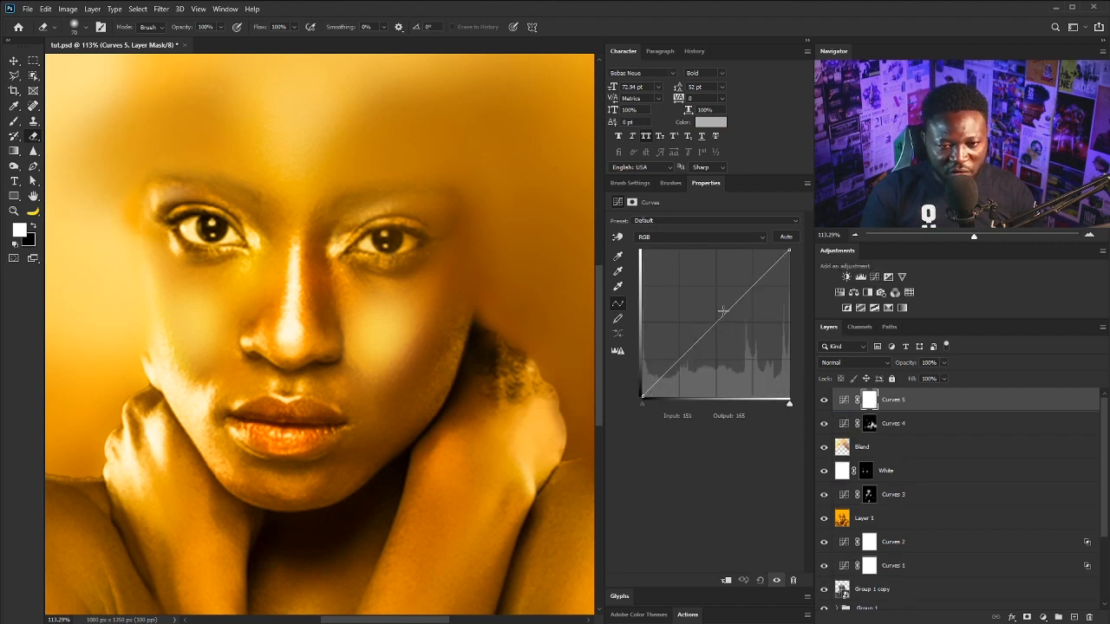
pyautogui.moveTo(713, 327); pyautogui.dragTo(707, 293)
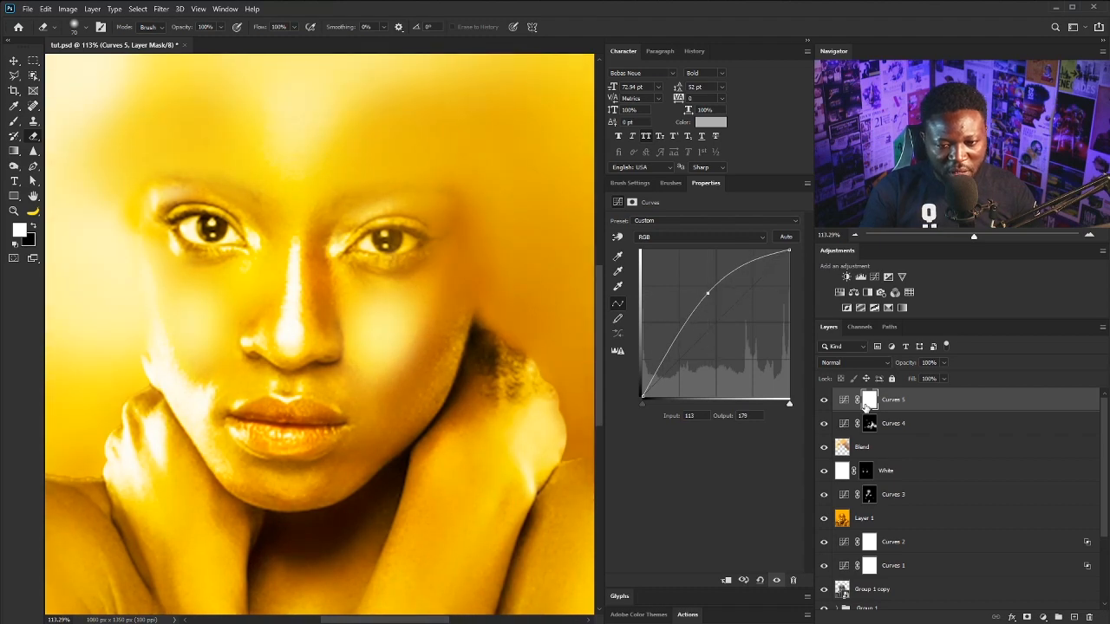
pyautogui.hotkey('ctrl', 'i')
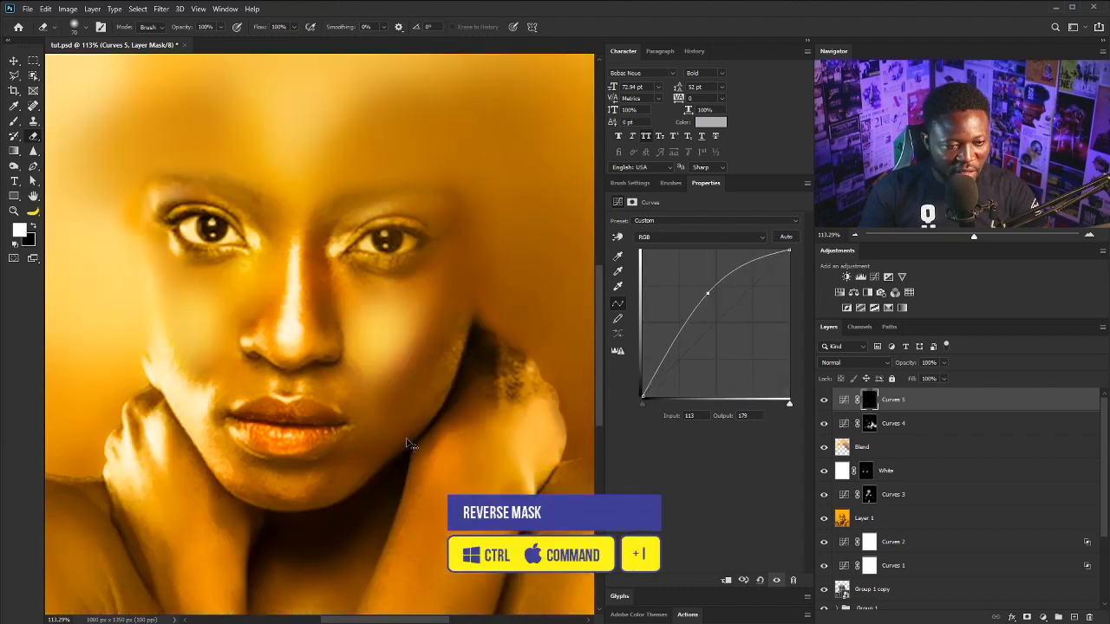
# Group the layers from Curves 4 down to Gurl_Bck_up and name the group Layers
pyautogui.scroll(-1, 343, 386)
pyautogui.click(897, 423)
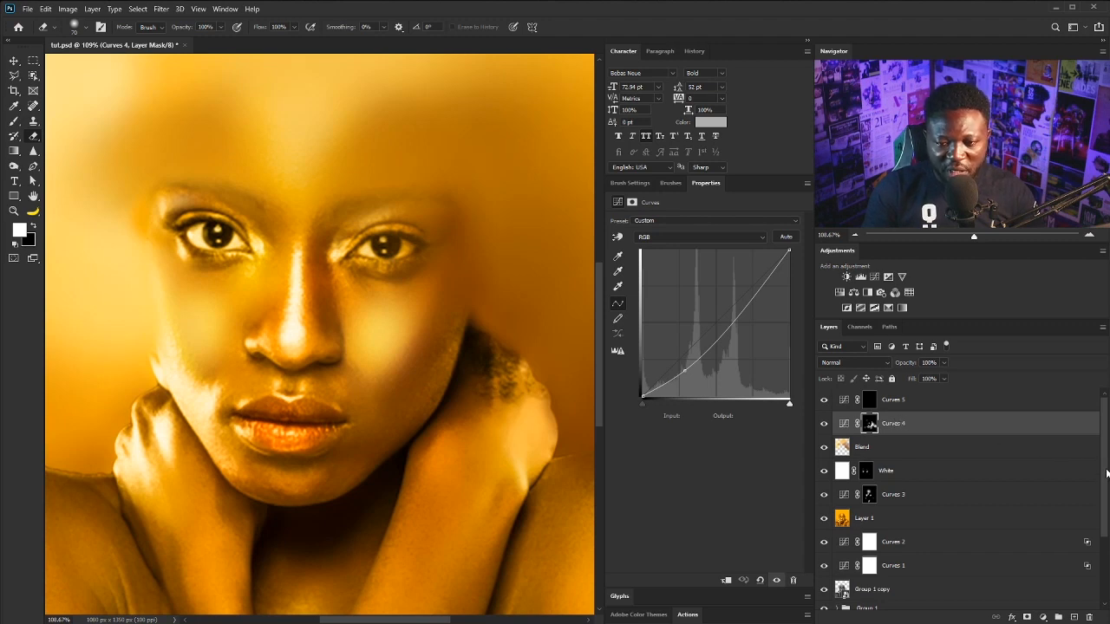
pyautogui.scroll(-4, 1106, 472)
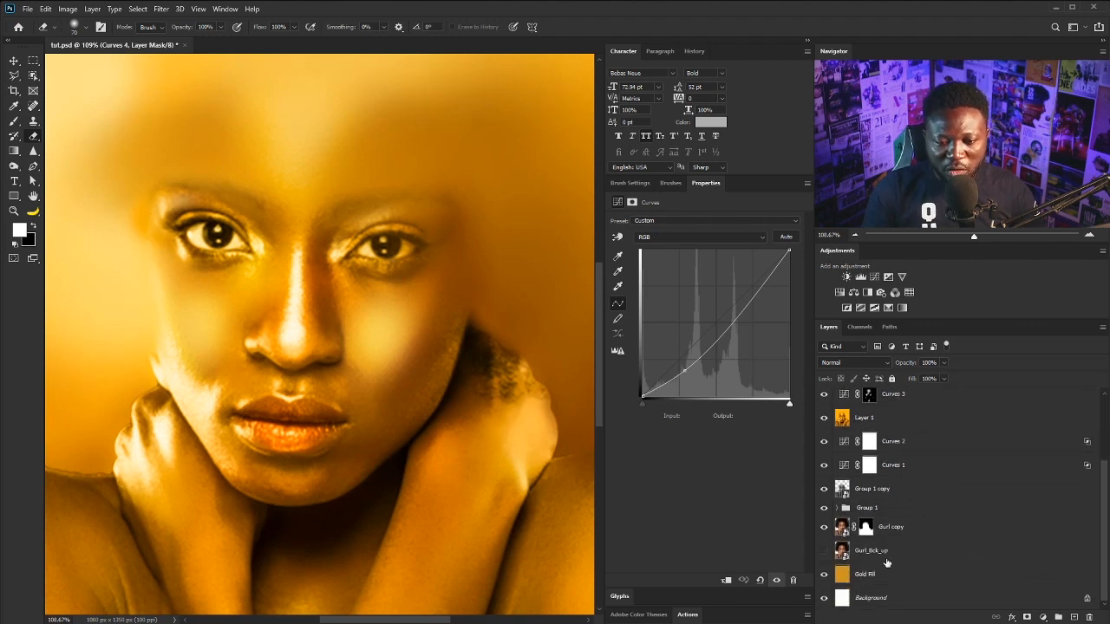
pyautogui.keyDown('shift'); pyautogui.click(886, 553); pyautogui.keyUp('shift')
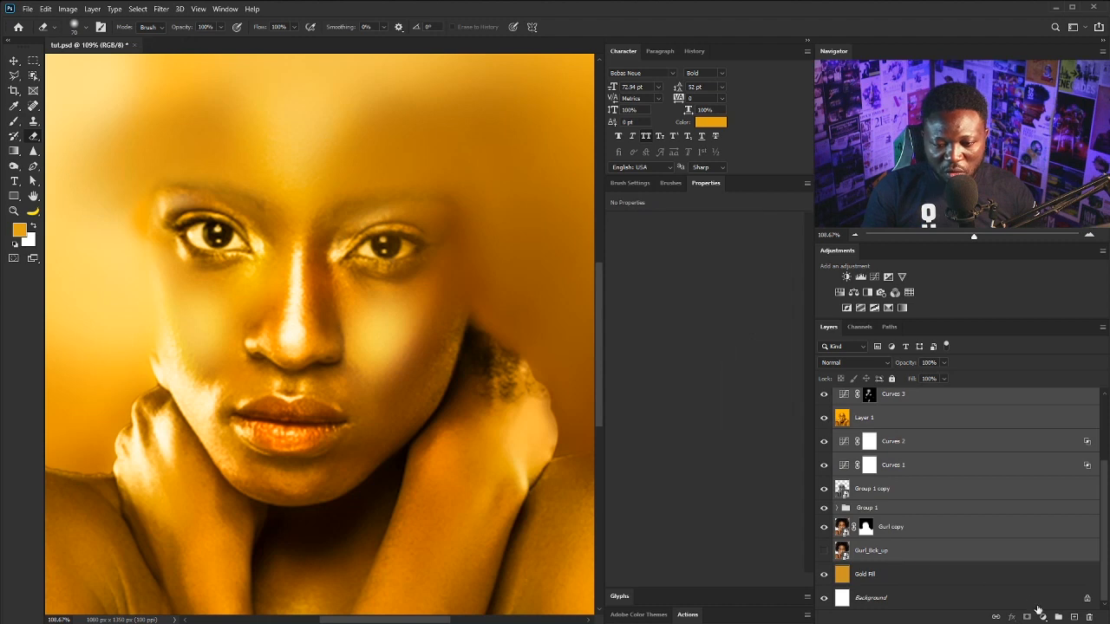
pyautogui.click(1057, 617)
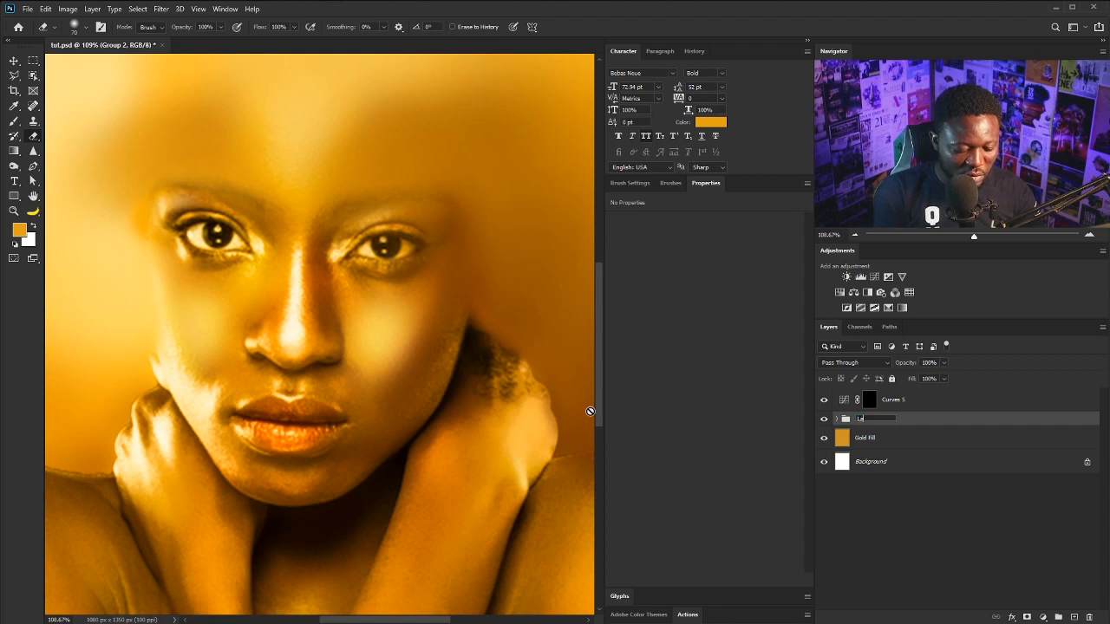
pyautogui.press('Return')
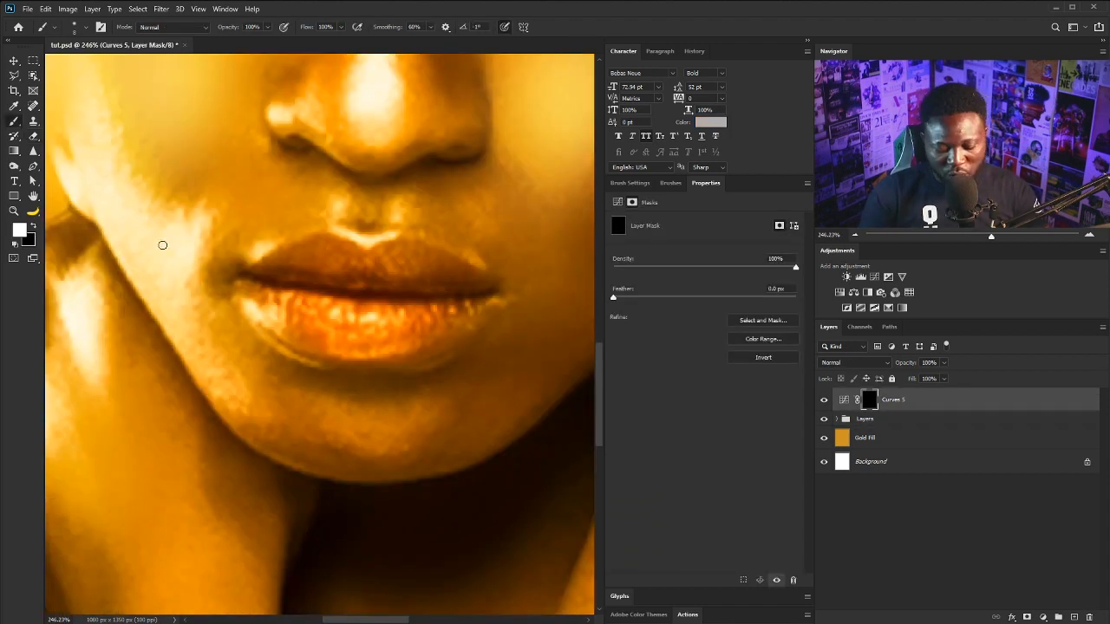
# Draw a closed pen path along the jaw and chin and around the mouth, and convert it to a selection
pyautogui.press('p')
pyautogui.click(178, 355)
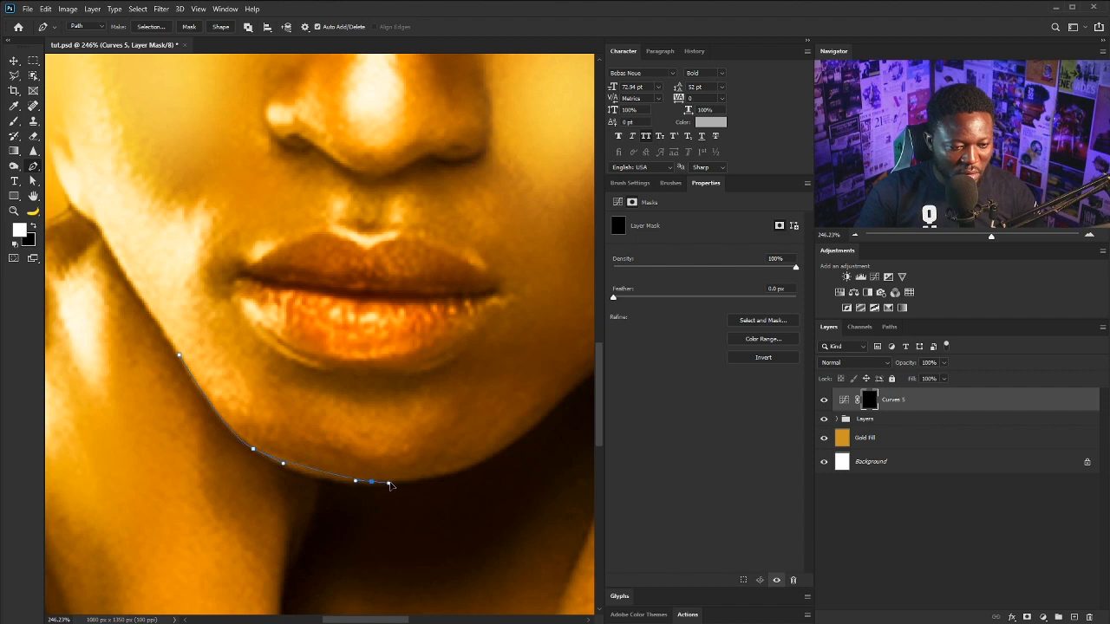
pyautogui.moveTo(416, 480); pyautogui.dragTo(421, 482)
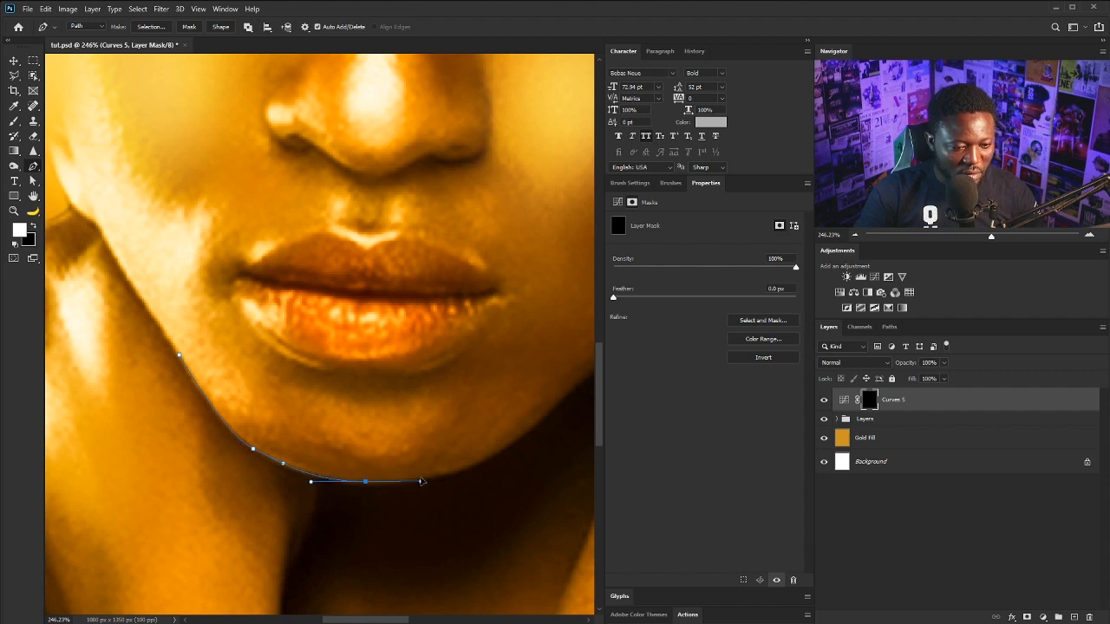
pyautogui.moveTo(522, 433); pyautogui.dragTo(511, 454)
pyautogui.click(544, 418)
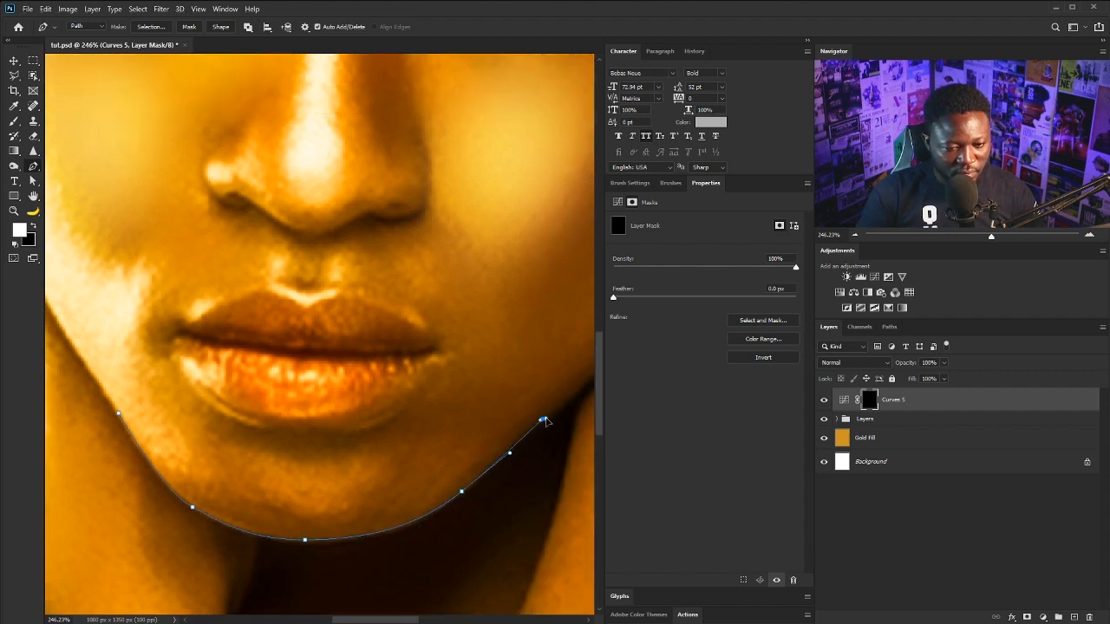
pyautogui.click(363, 229)
pyautogui.click(135, 230)
pyautogui.click(119, 409)
pyautogui.hotkey('ctrl', 'Return')
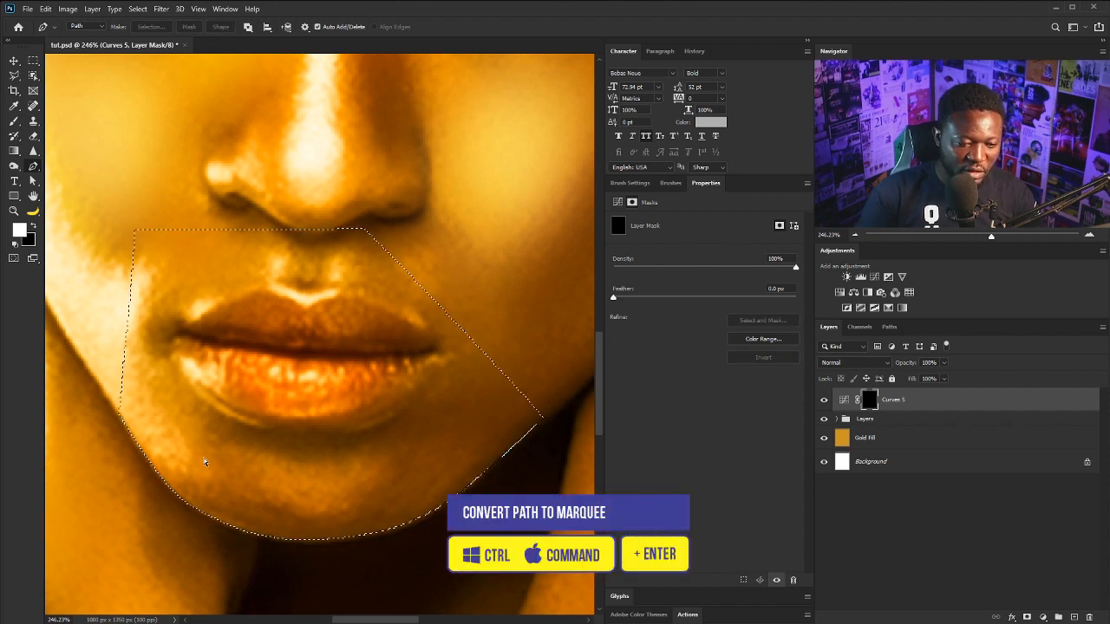
# Hide the selection outline and paint a thin white highlight along the chin edge on the Curves 5 mask with 14% brush flow
pyautogui.press('b')
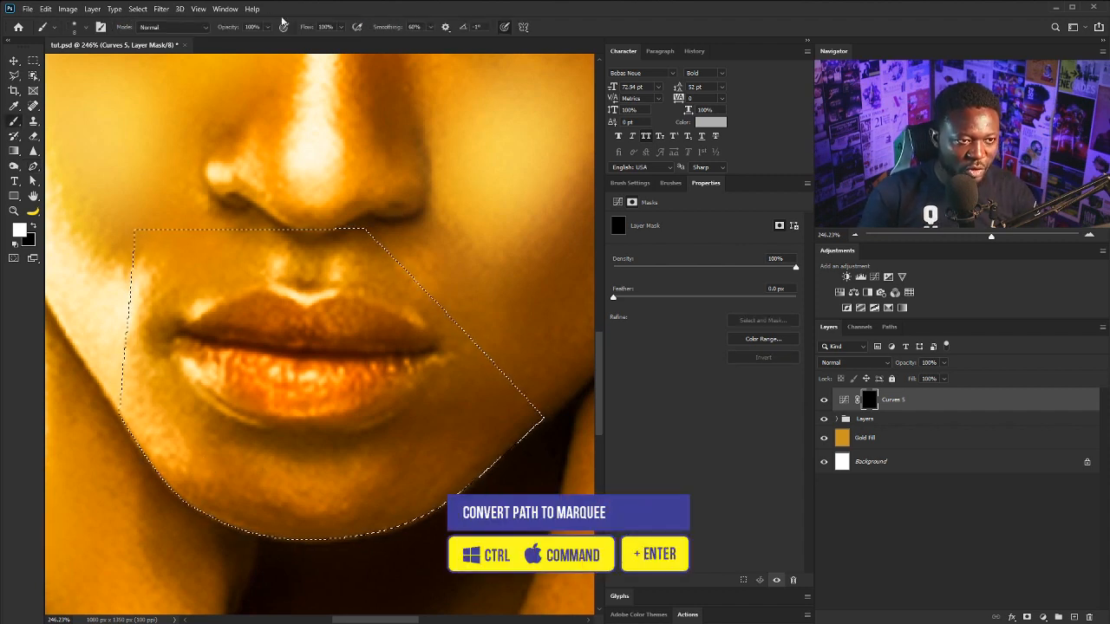
pyautogui.click(340, 27)
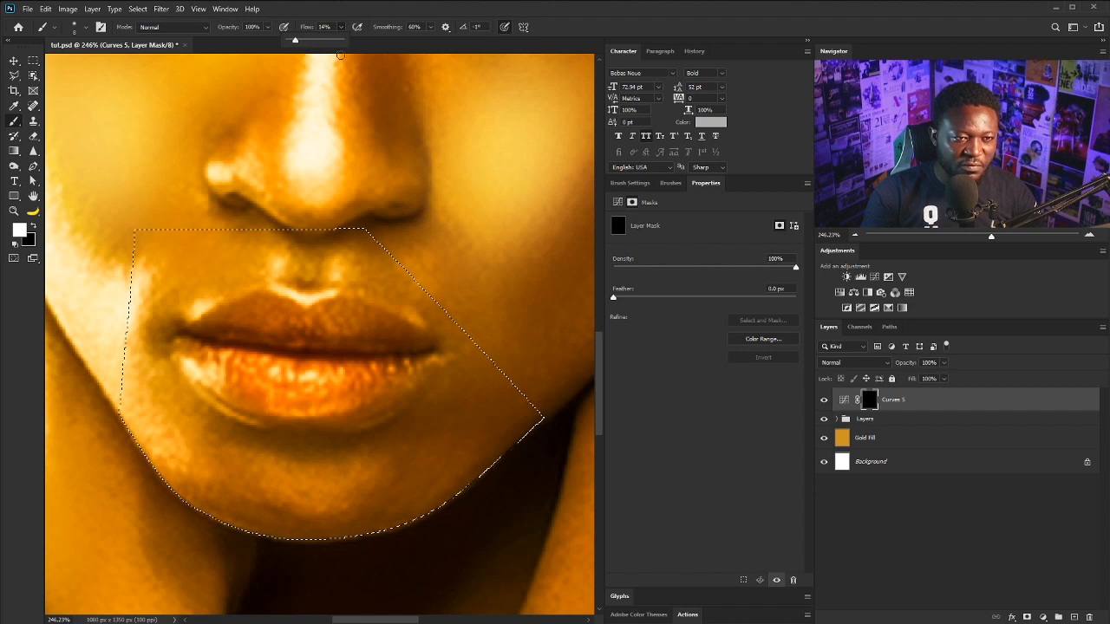
pyautogui.click(495, 39)
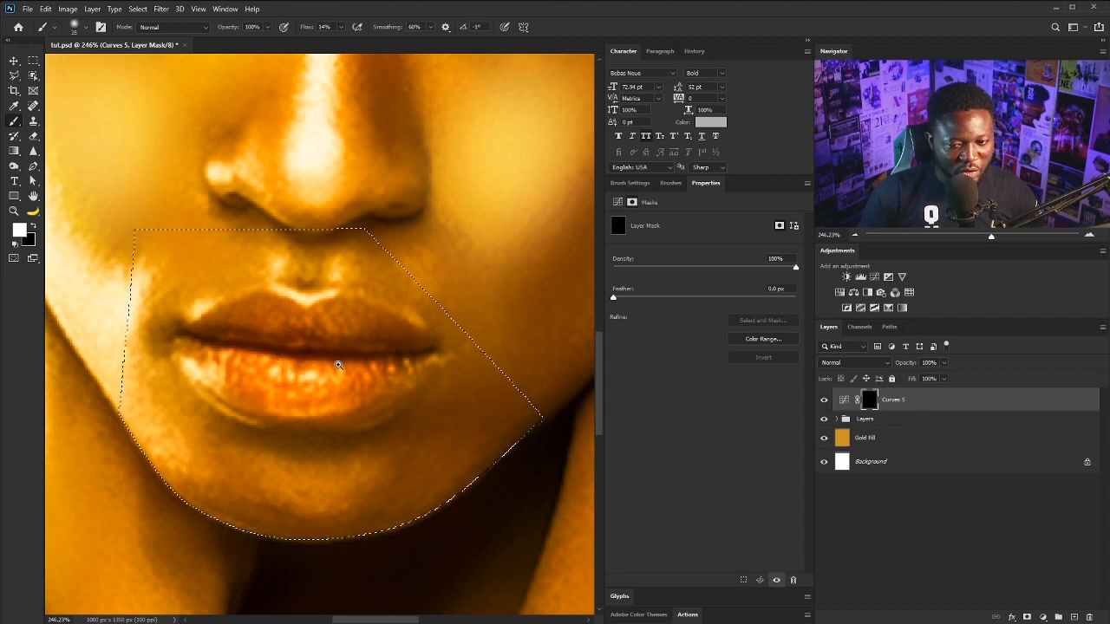
pyautogui.scroll(-2, 338, 365)
pyautogui.hotkey('ctrl', 'h')
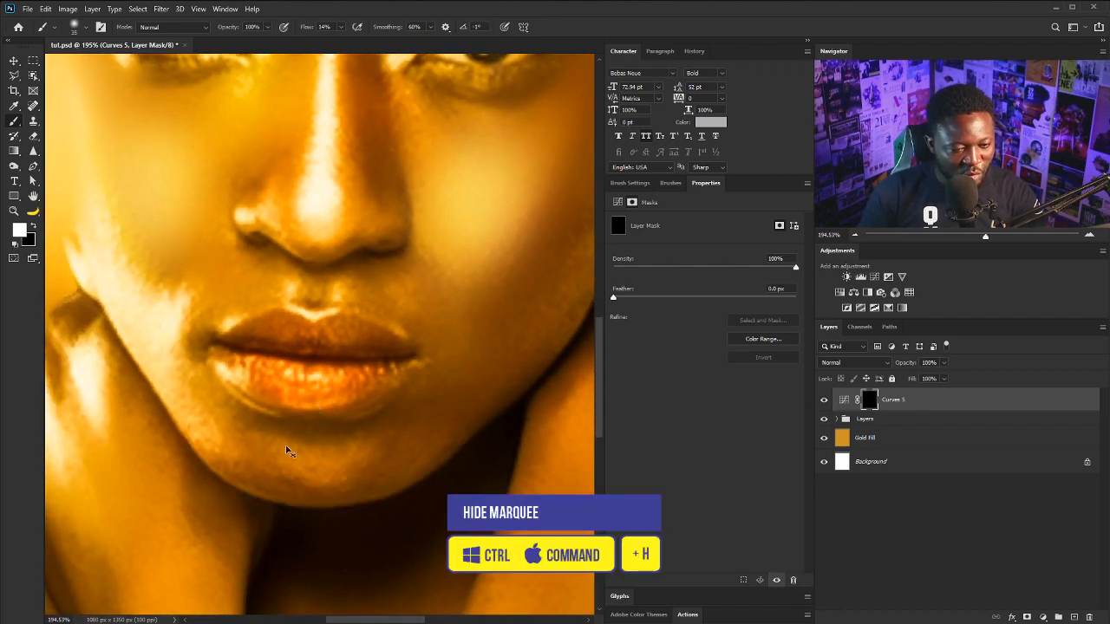
pyautogui.scroll(1, 259, 462)
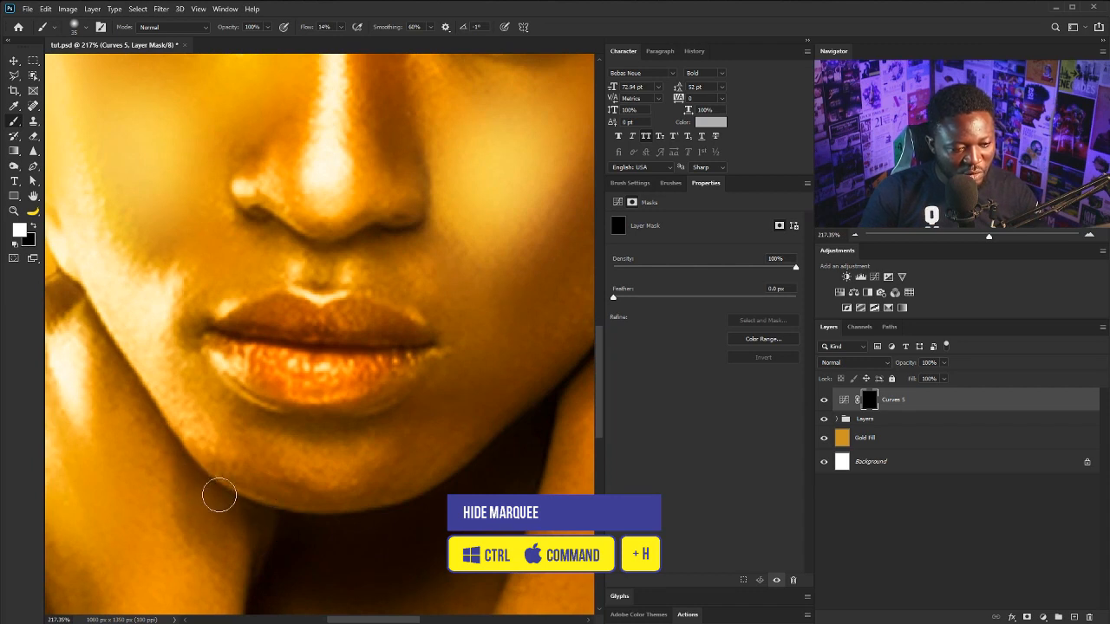
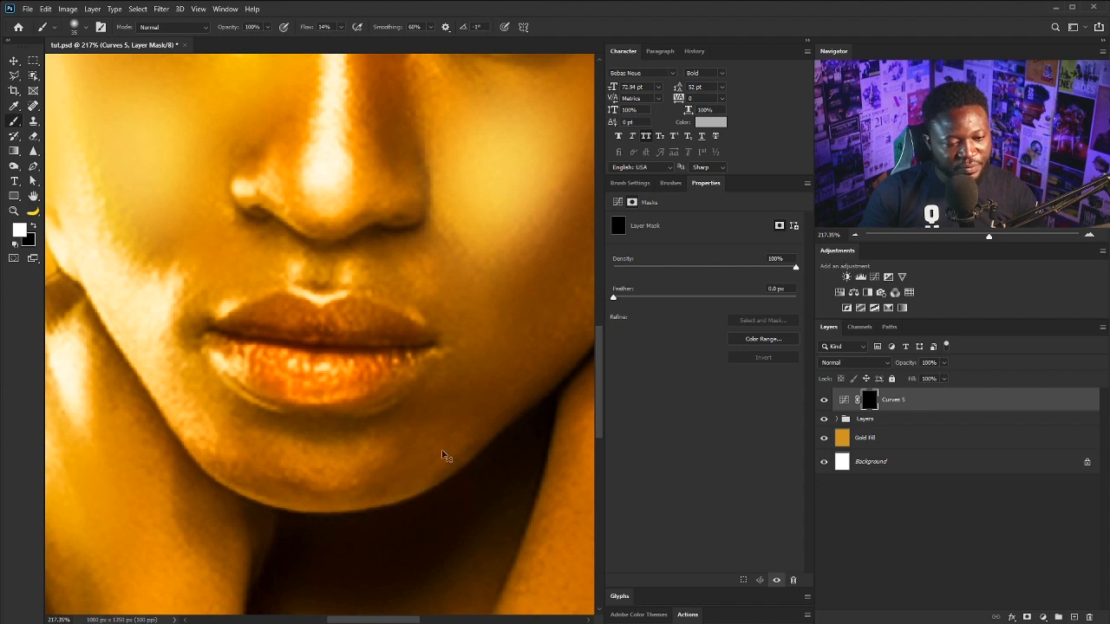
pyautogui.scroll(-5, 443, 456)
pyautogui.scroll(4, 384, 463)
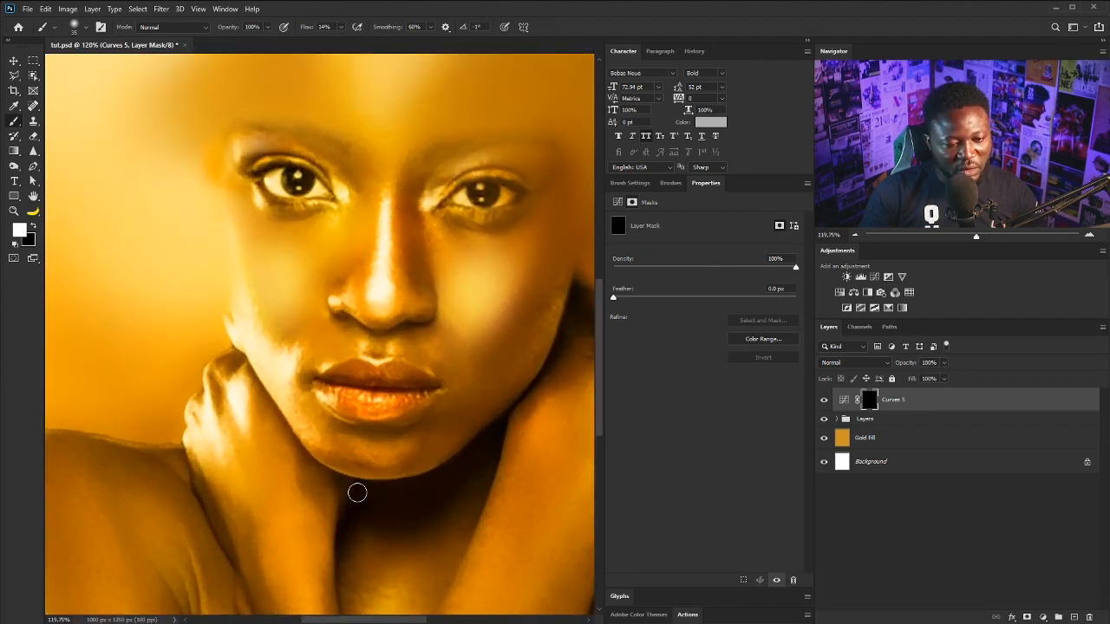
# Create a layer named Burn above the Layers group in Overlay mode, filled with 50% gray
pyautogui.click(867, 419)
pyautogui.keyDown('alt'); pyautogui.click(1073, 616); pyautogui.keyUp('alt')
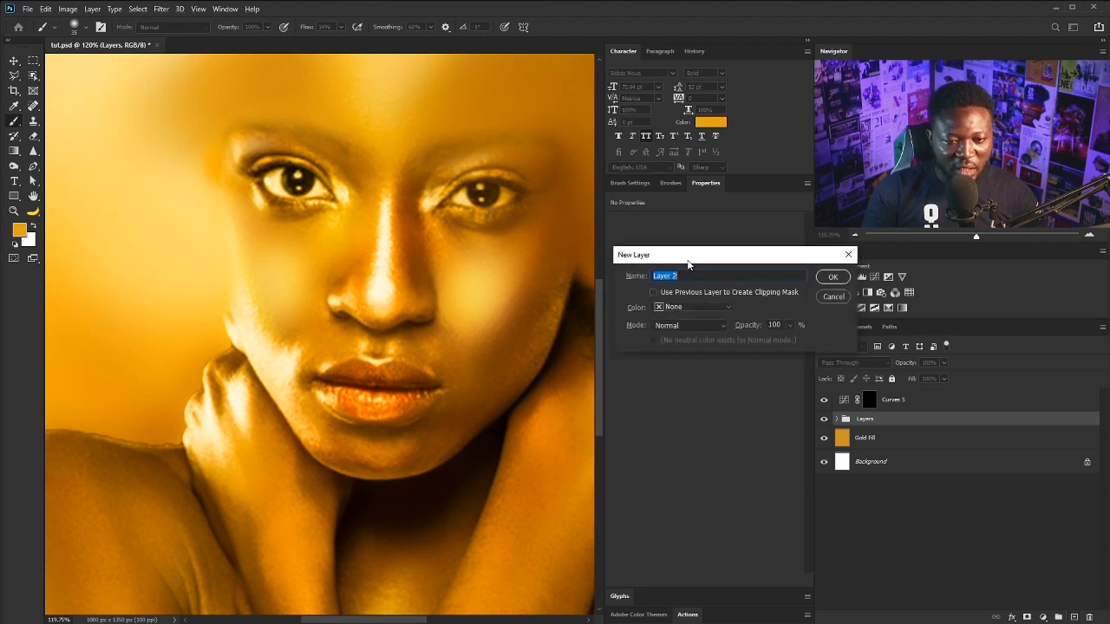
pyautogui.write('Burn')
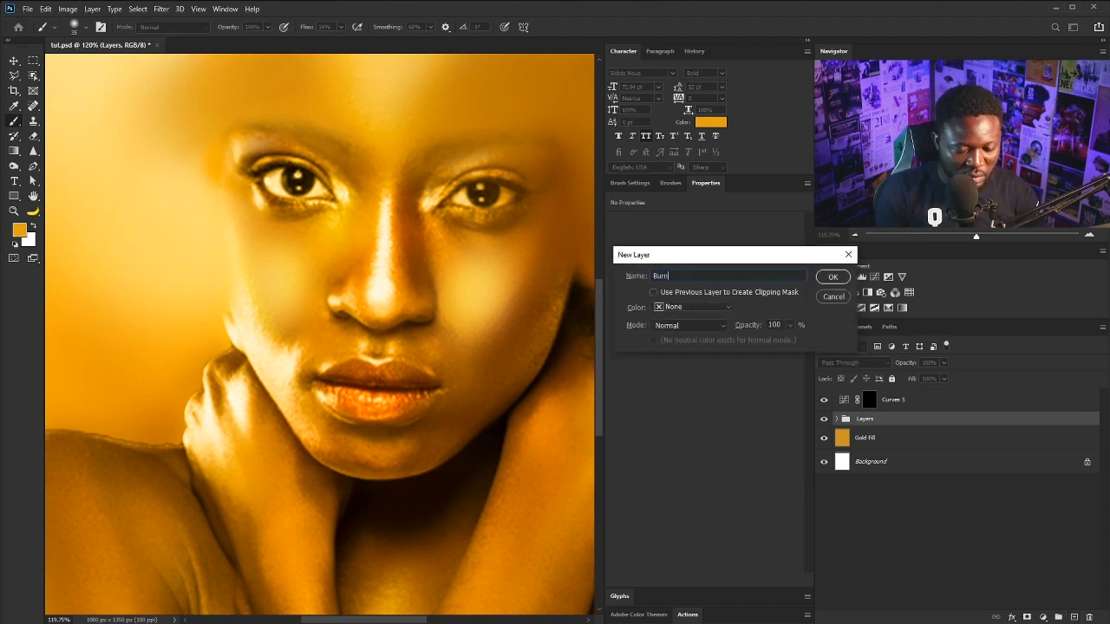
pyautogui.click(665, 326)
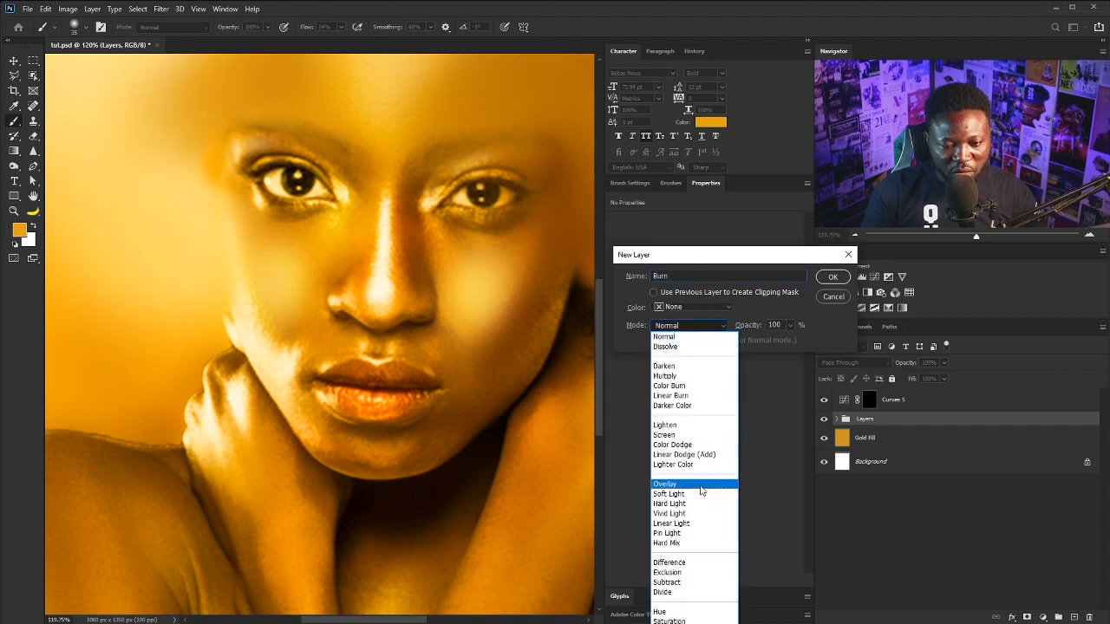
pyautogui.click(701, 485)
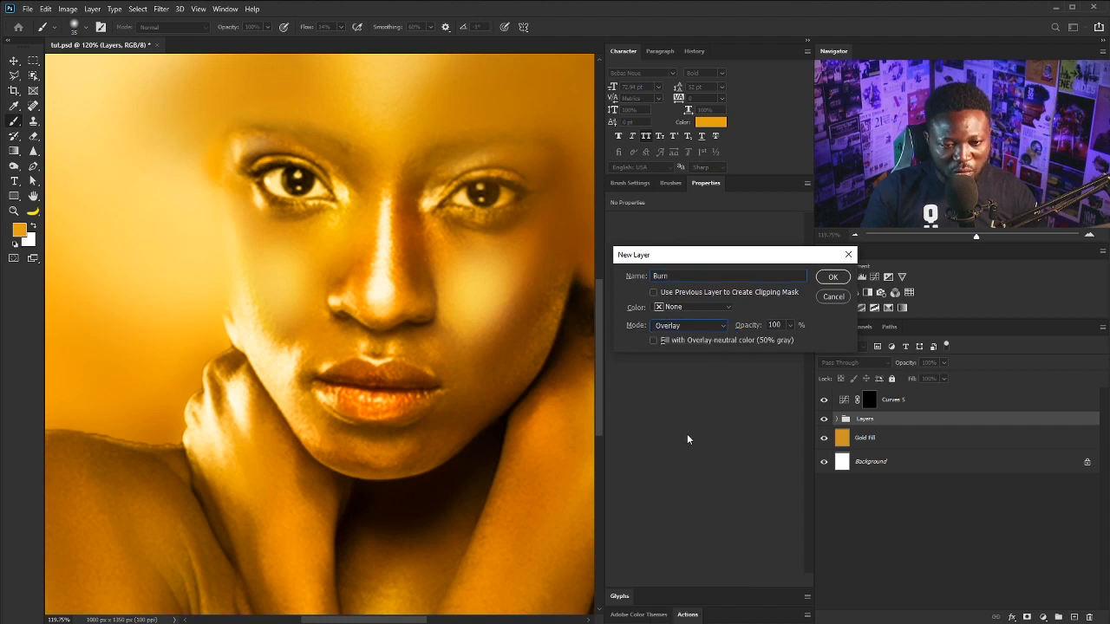
pyautogui.click(653, 341)
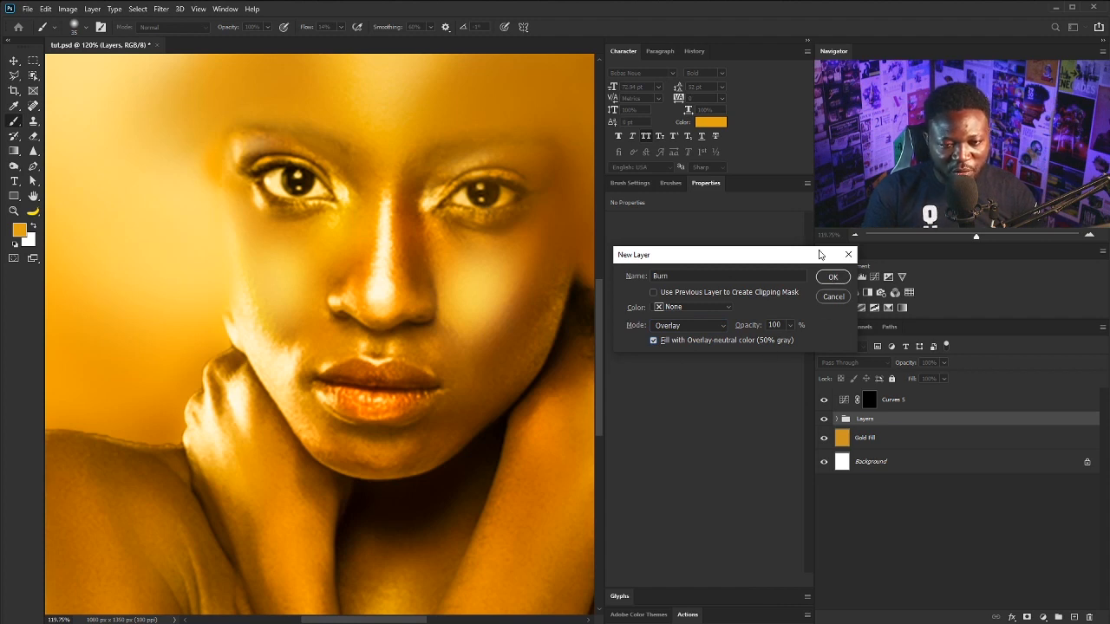
pyautogui.click(834, 278)
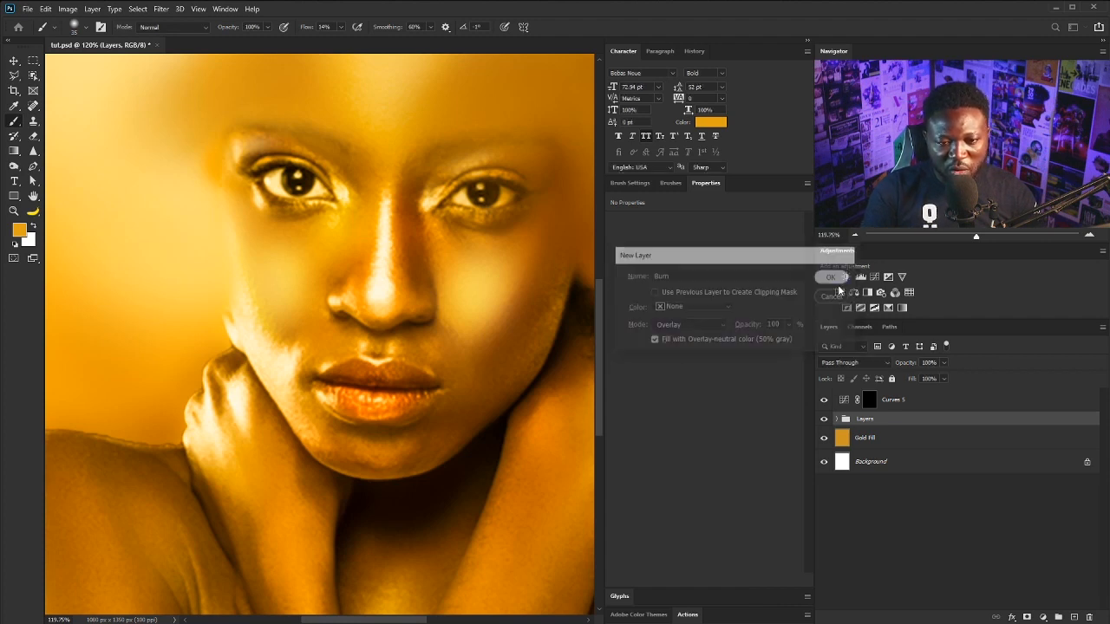
# Clear the selection and darken the jaw and chin edge on the Burn layer using the Burn Tool with a 45 px brush
pyautogui.moveTo(406, 467); pyautogui.dragTo(434, 494)
pyautogui.moveTo(323, 496)
pyautogui.mouseDown()
pyautogui.moveTo(268, 445)
pyautogui.moveTo(280, 435)
pyautogui.moveTo(267, 450)
pyautogui.moveTo(246, 438)
pyautogui.moveTo(354, 470)
pyautogui.moveTo(279, 454)
pyautogui.mouseUp()
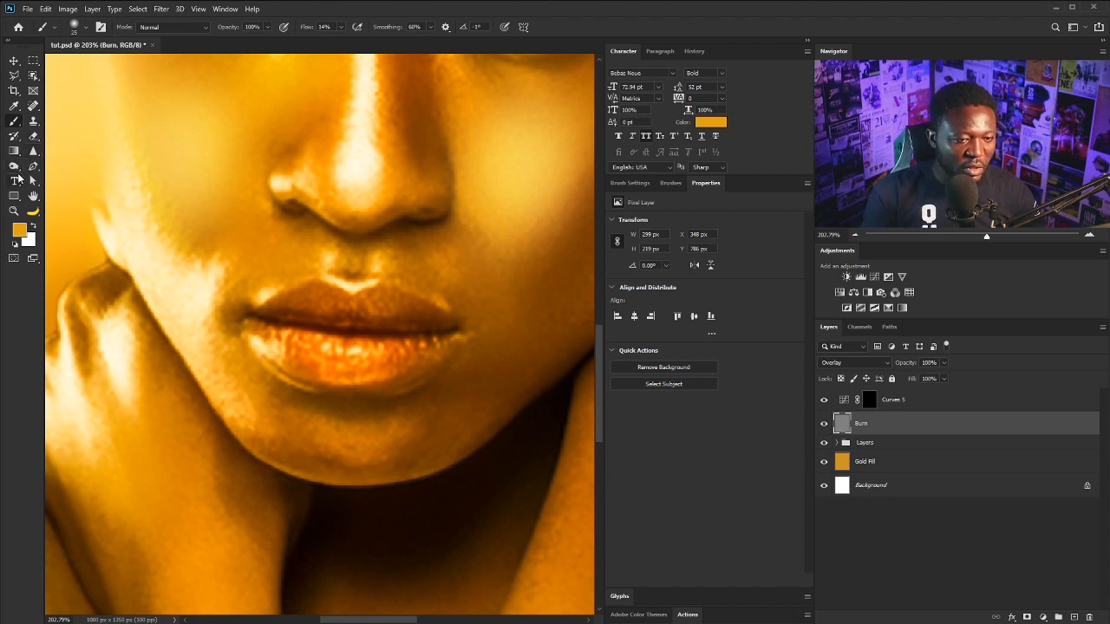
pyautogui.click(14, 167)
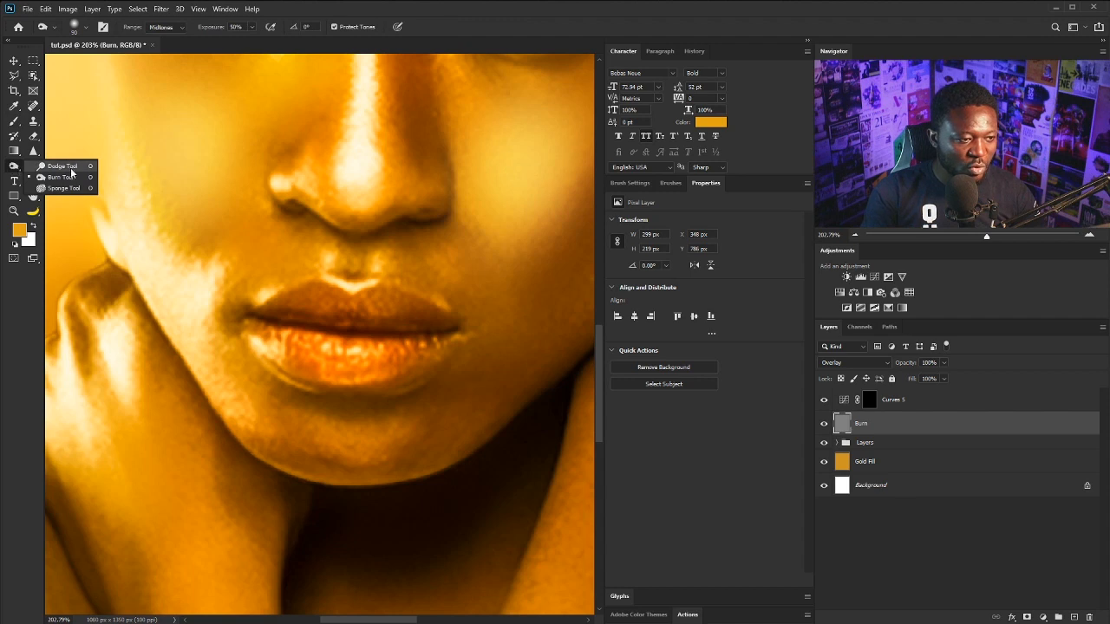
pyautogui.click(51, 176)
pyautogui.press('[')
pyautogui.press('[')
pyautogui.press('[')
pyautogui.press('[')
pyautogui.press('[')
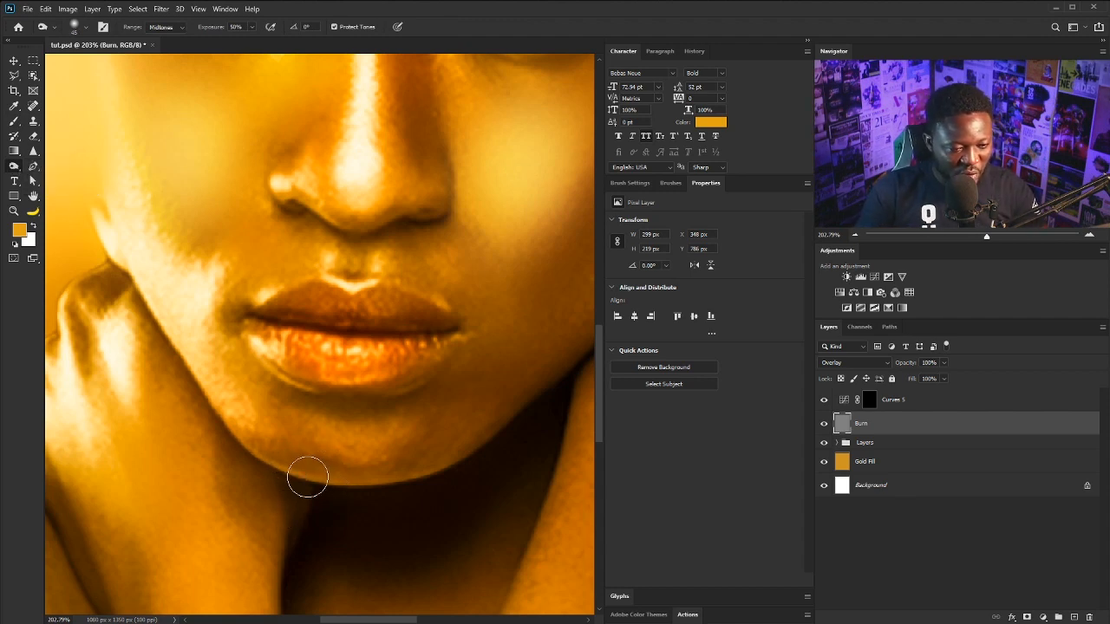
pyautogui.hotkey('ctrl', 'd')
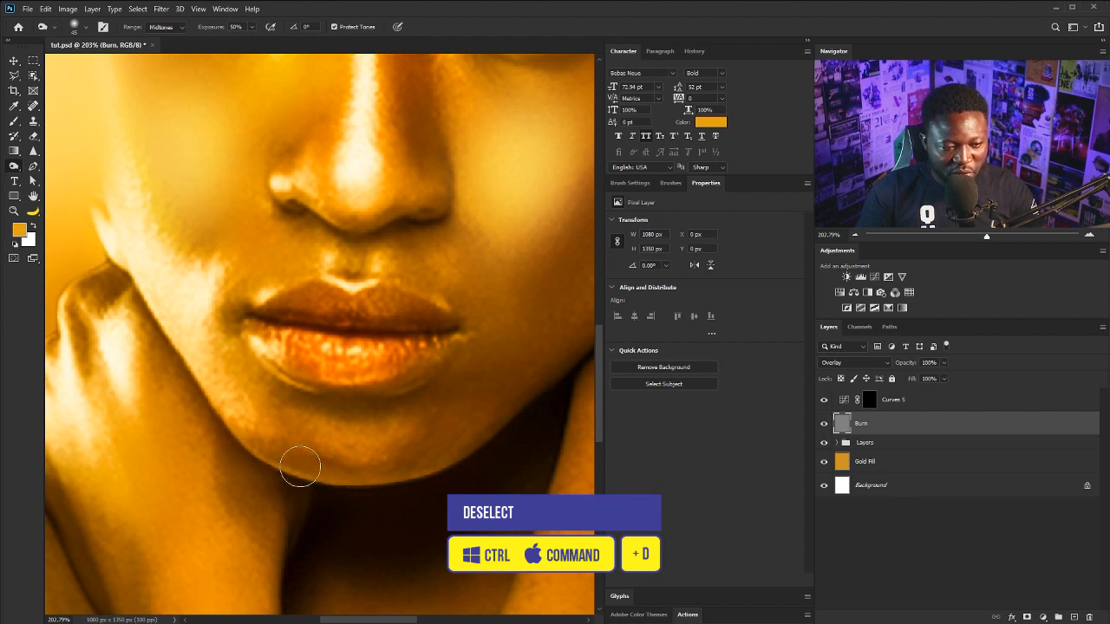
pyautogui.moveTo(276, 452)
pyautogui.mouseDown()
pyautogui.moveTo(355, 483)
pyautogui.moveTo(298, 461)
pyautogui.moveTo(441, 445)
pyautogui.moveTo(487, 429)
pyautogui.mouseUp()
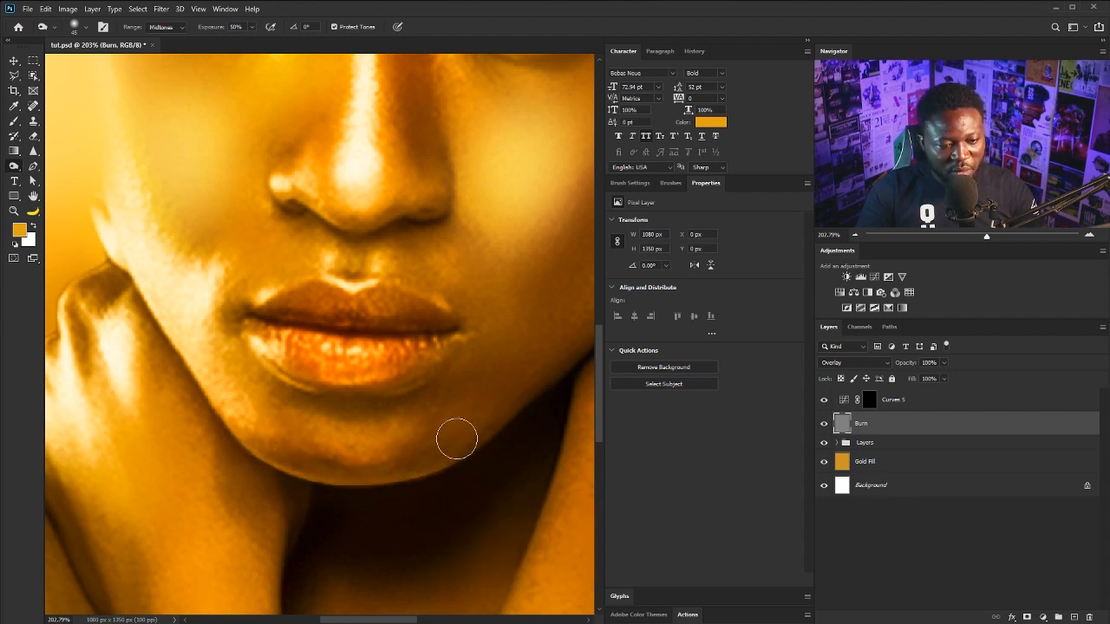
# Burn along both sides of the jaw and the face edge beside the raised hand on the Burn layer
pyautogui.scroll(-3, 411, 466)
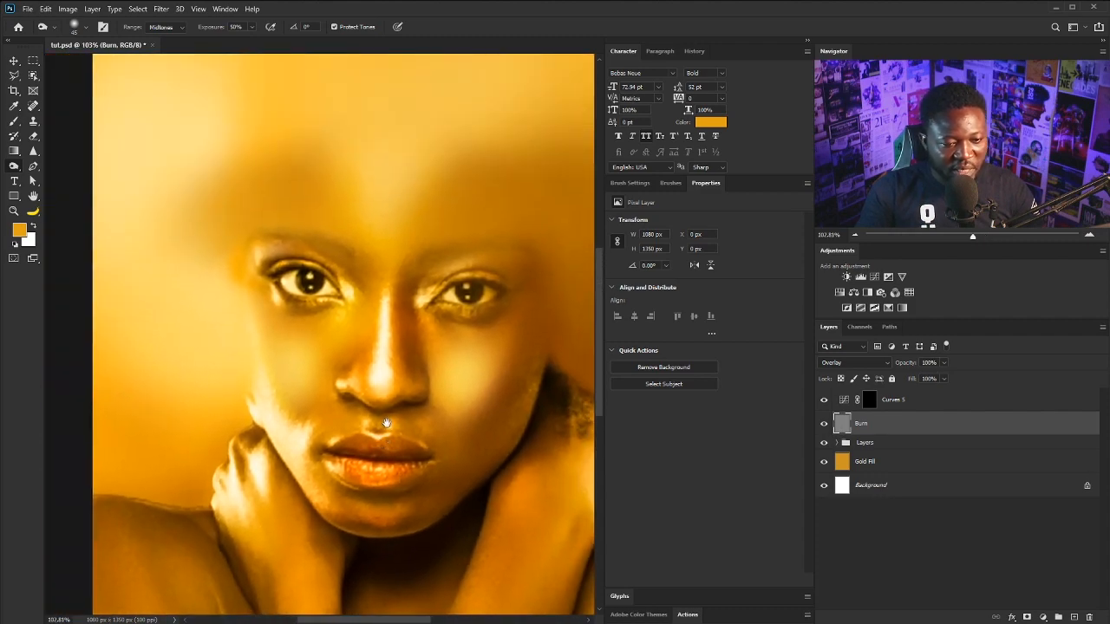
pyautogui.scroll(1, 416, 406)
pyautogui.scroll(1, 416, 407)
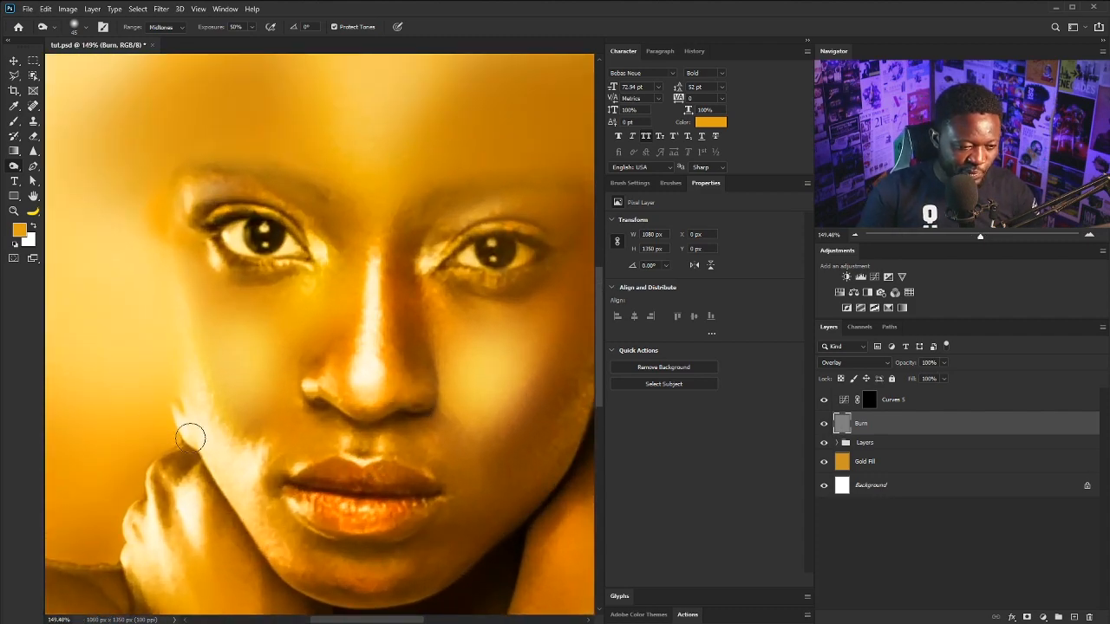
pyautogui.scroll(-1, 385, 503)
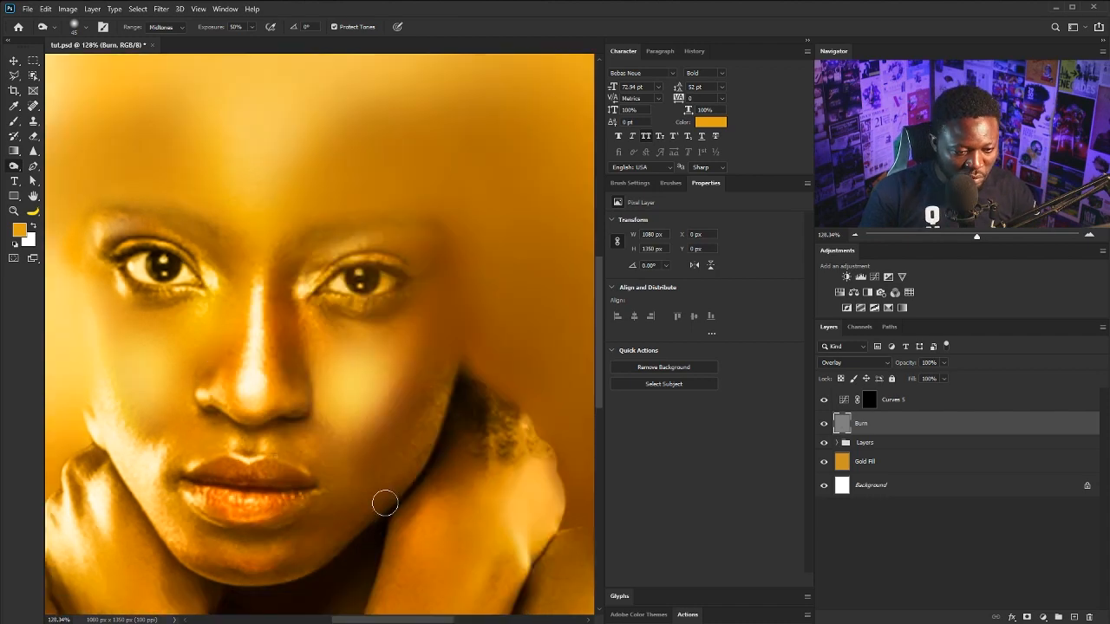
pyautogui.scroll(-1, 431, 421)
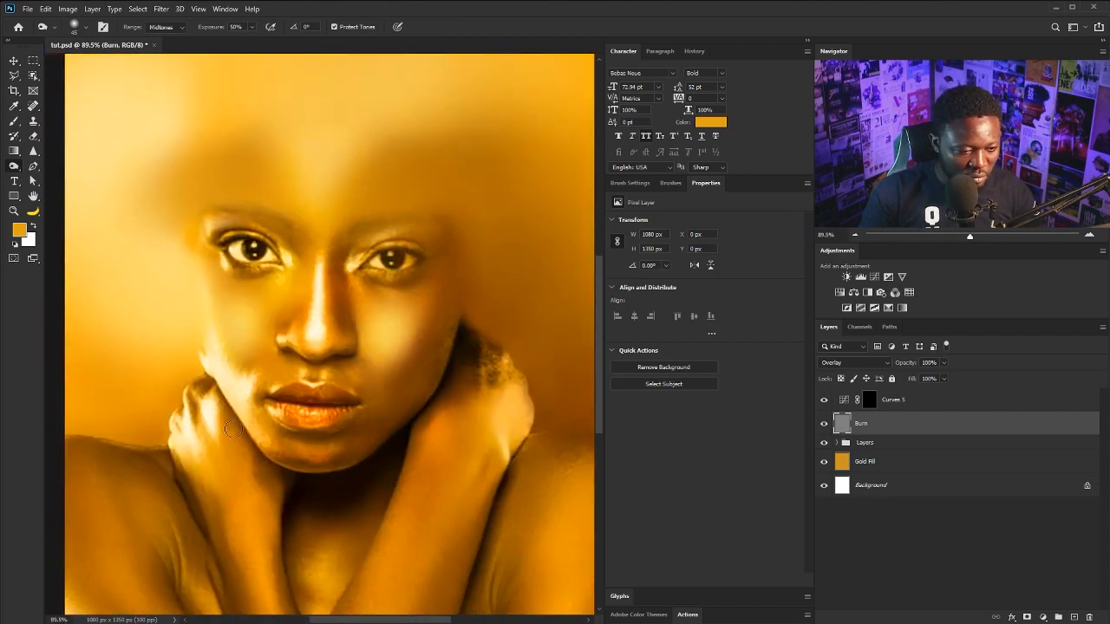
pyautogui.scroll(1, 165, 438)
pyautogui.moveTo(211, 377); pyautogui.dragTo(209, 356)
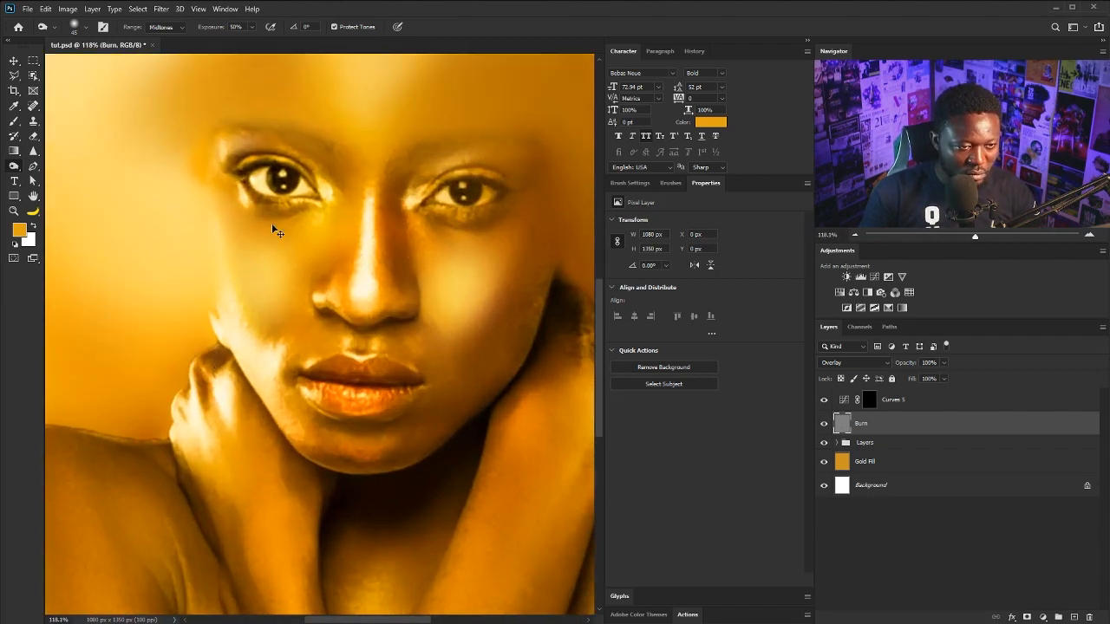
# Burn the lids, creases and lash lines around both eyes using a 15 px brush
pyautogui.scroll(3, 276, 232)
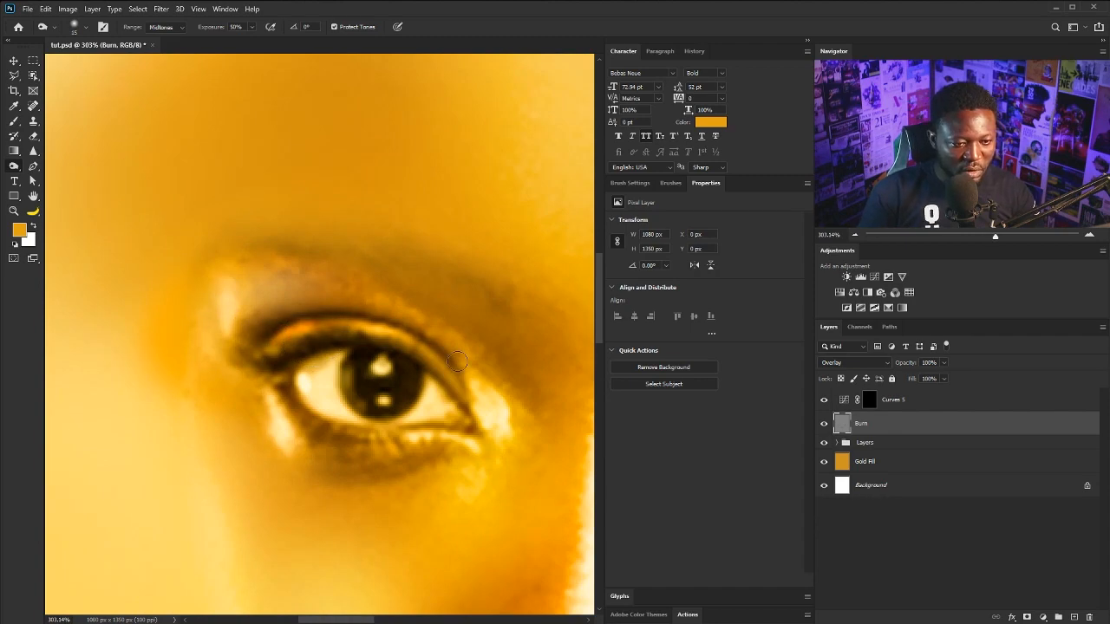
pyautogui.scroll(-3, 458, 360)
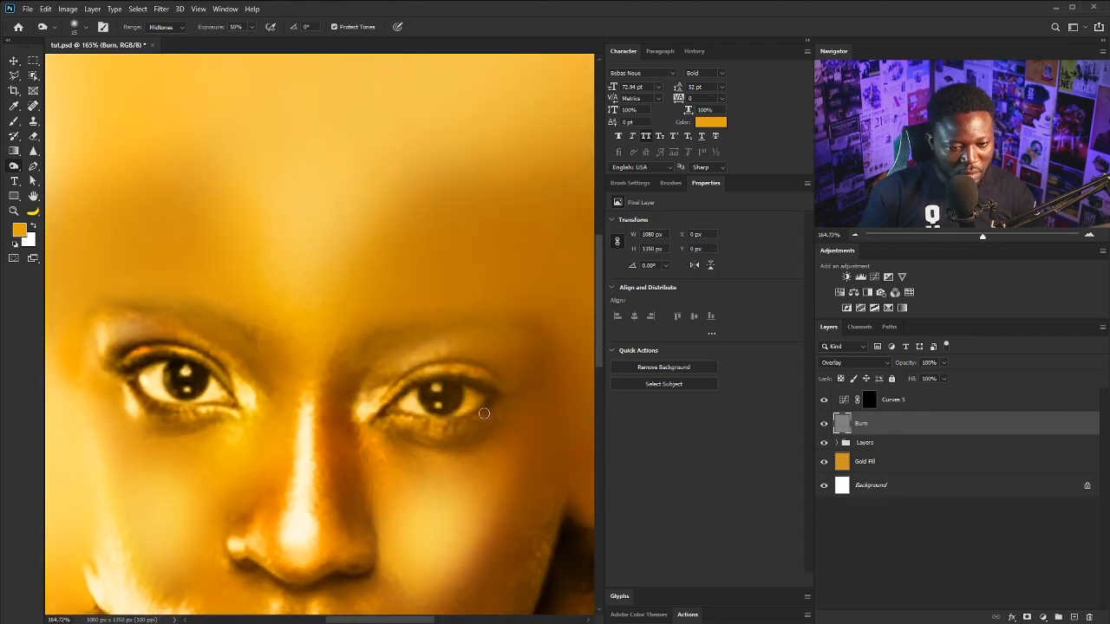
pyautogui.scroll(-3, 380, 401)
pyautogui.scroll(2, 401, 409)
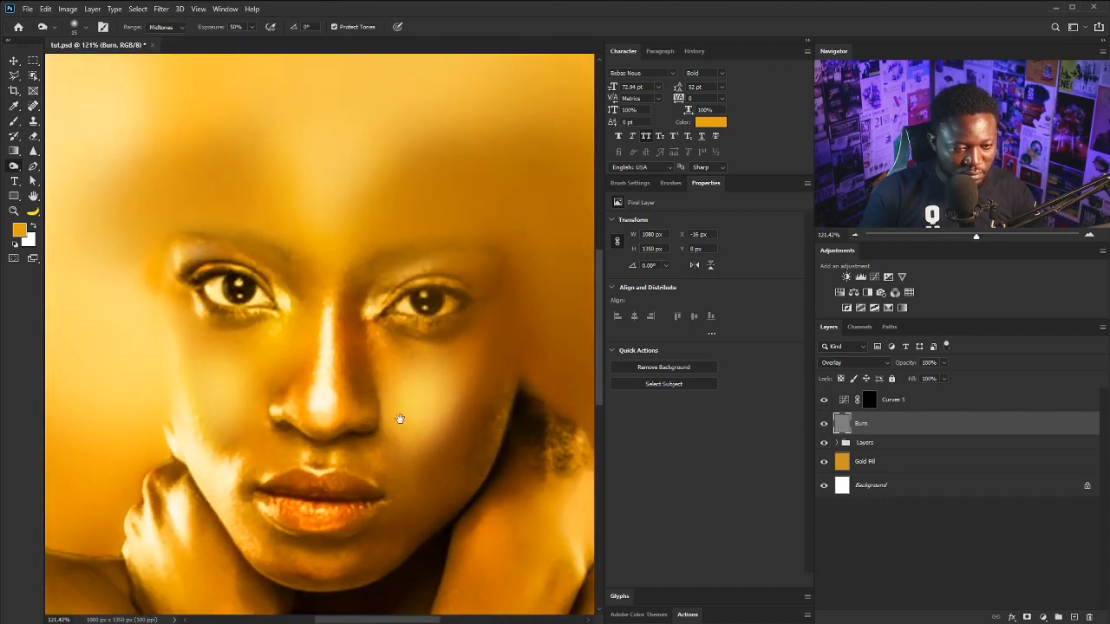
# Burn the shadows beneath the nostrils and nose tip and around the lips with the 15 px brush
pyautogui.scroll(5, 389, 390)
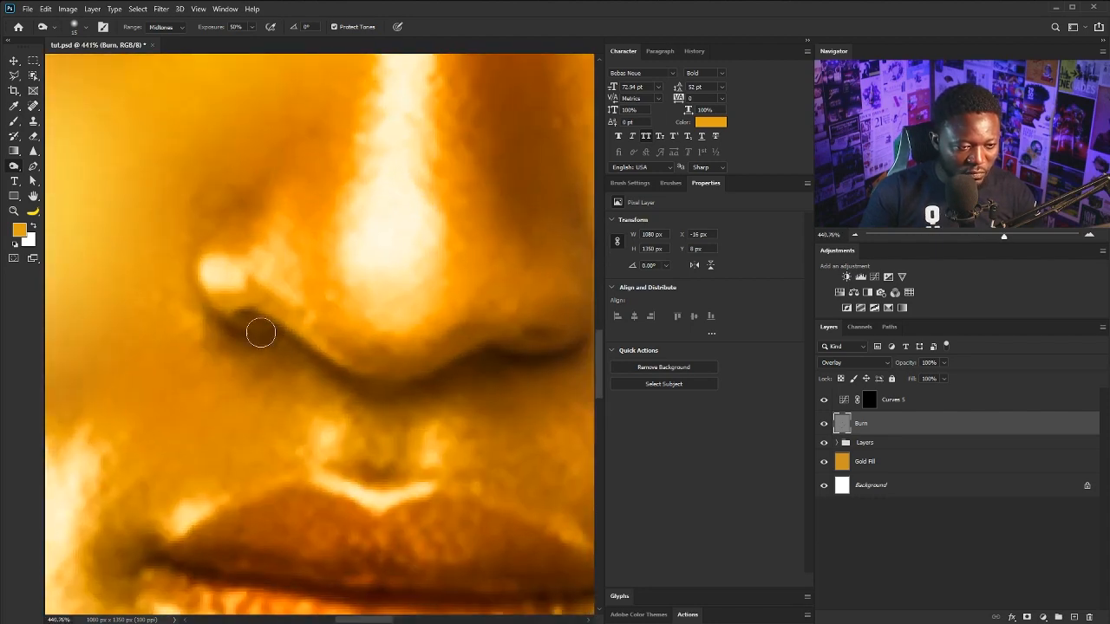
pyautogui.scroll(-4, 208, 292)
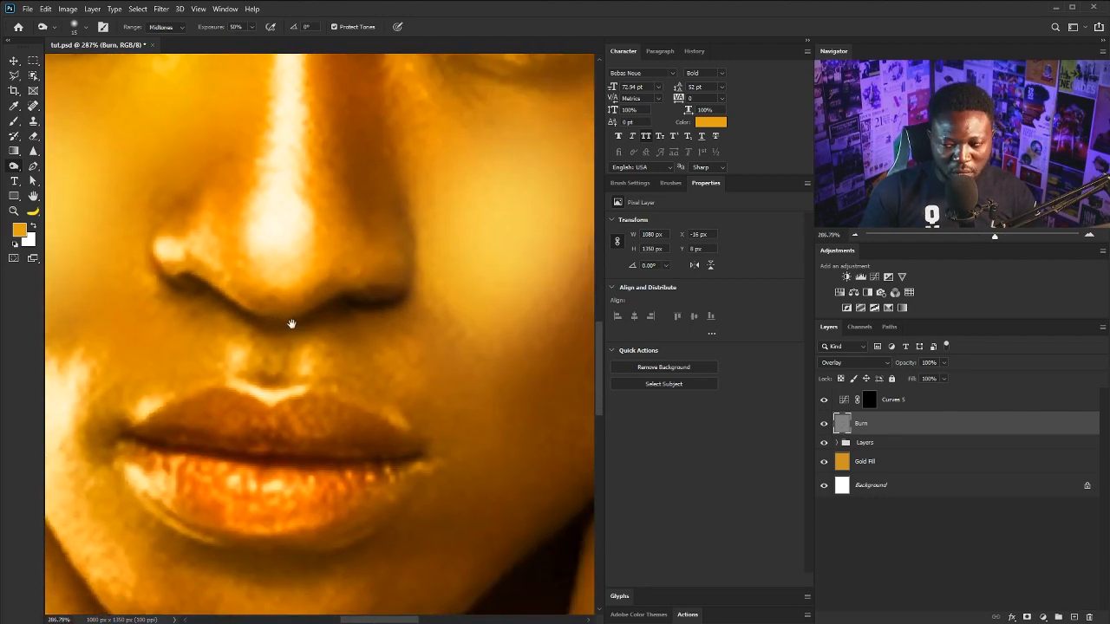
pyautogui.scroll(-1, 494, 471)
pyautogui.scroll(3, 359, 322)
pyautogui.scroll(-4, 338, 417)
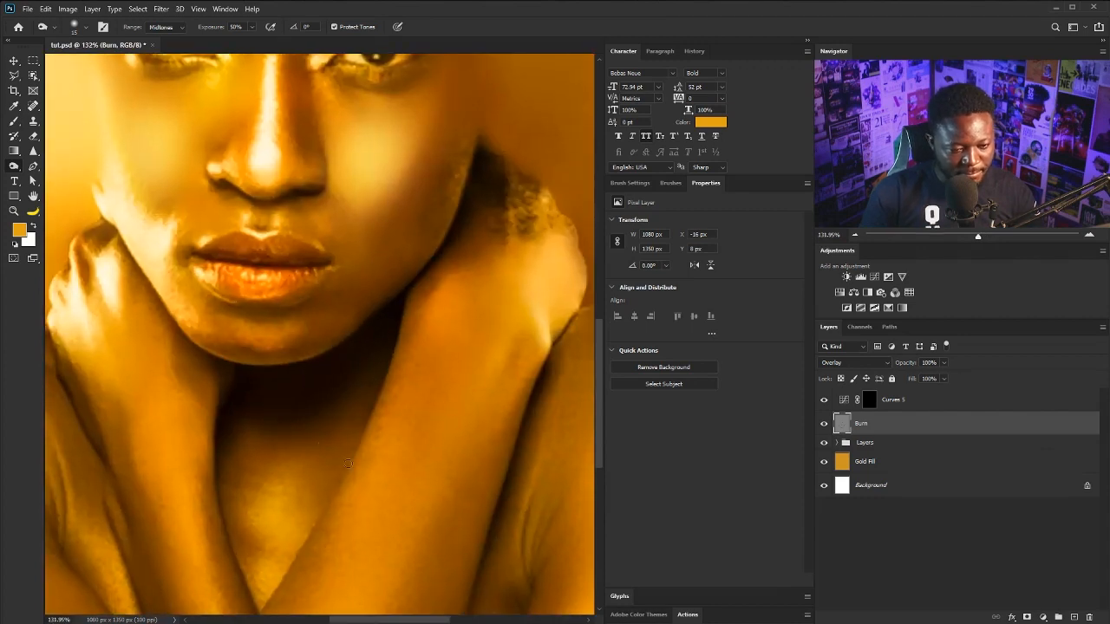
# Deepen the shadows around the neck, forearms and shoulders on the Burn layer using a larger burn brush
pyautogui.moveTo(347, 500); pyautogui.dragTo(286, 535)
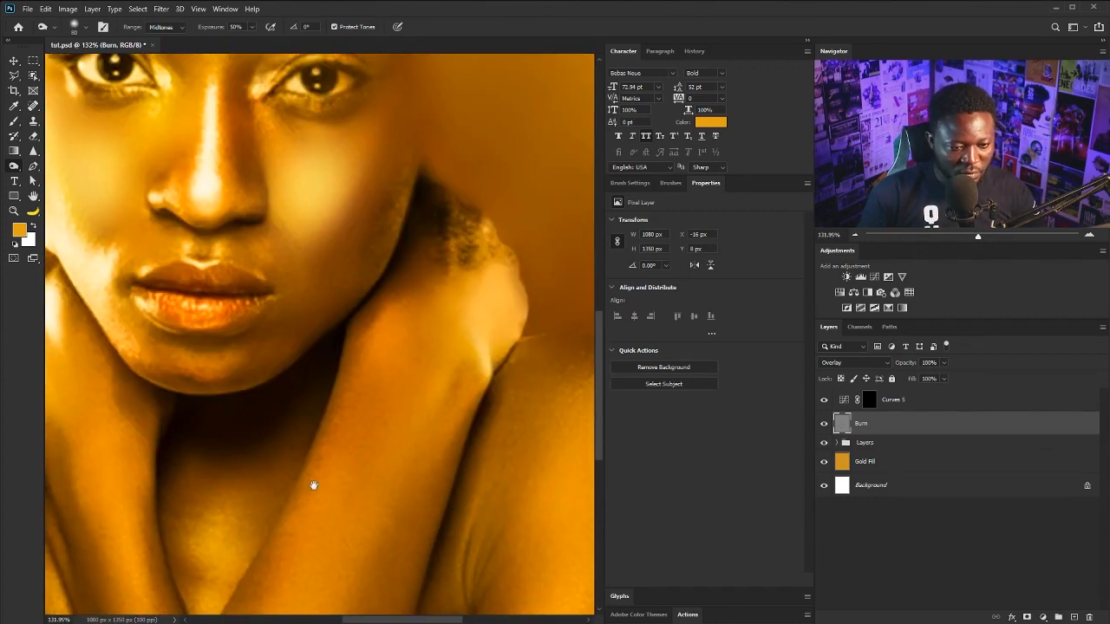
pyautogui.moveTo(503, 391); pyautogui.dragTo(453, 297)
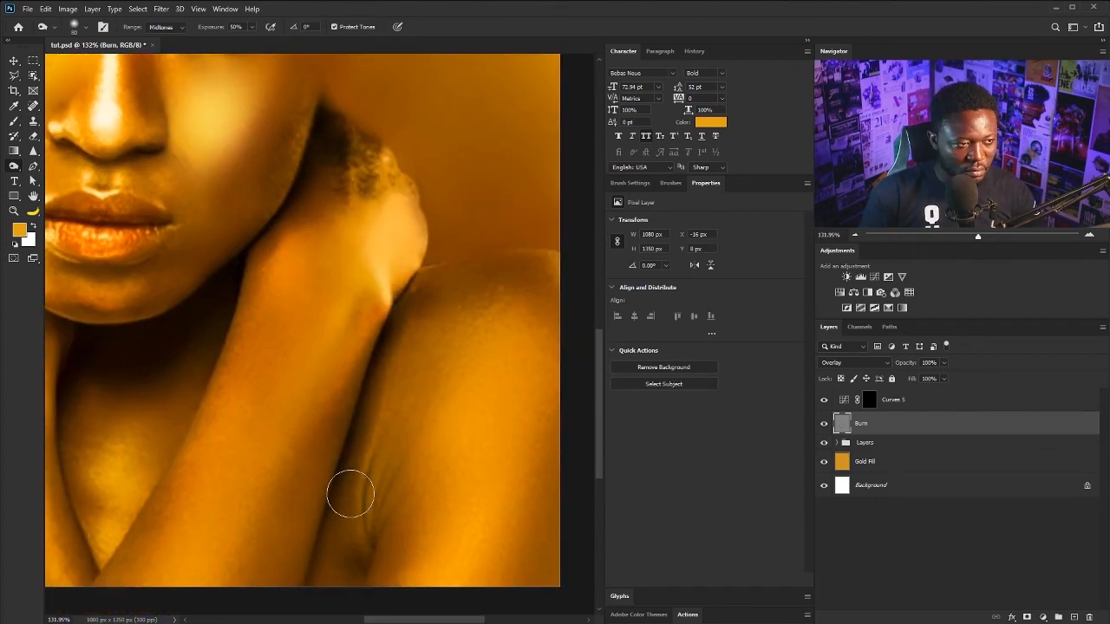
pyautogui.scroll(-2, 421, 438)
pyautogui.scroll(-1, 287, 471)
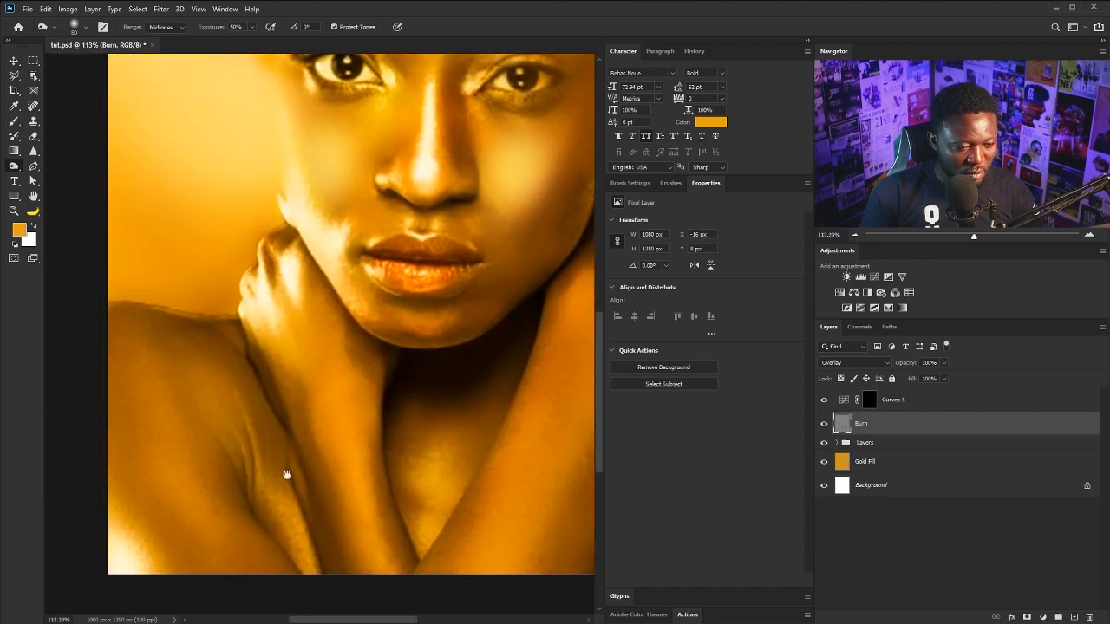
pyautogui.scroll(-2, 364, 320)
pyautogui.scroll(1, 397, 319)
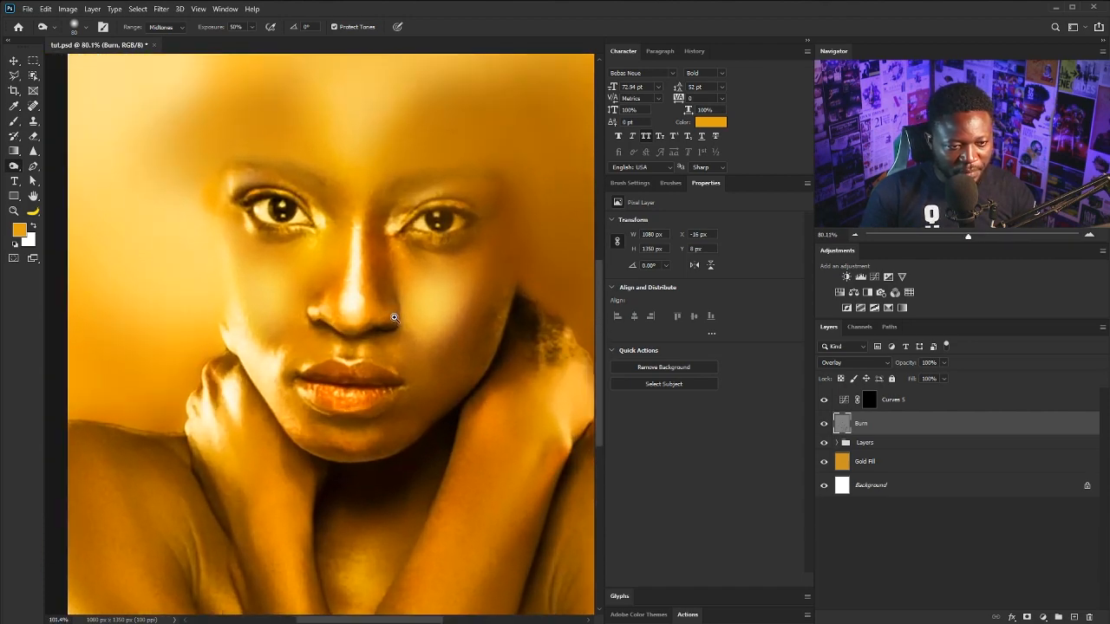
pyautogui.scroll(-1, 369, 314)
# Add a Gradient Map adjustment layer above Curves 5 and hide it to reveal the golden colors
pyautogui.click(928, 404)
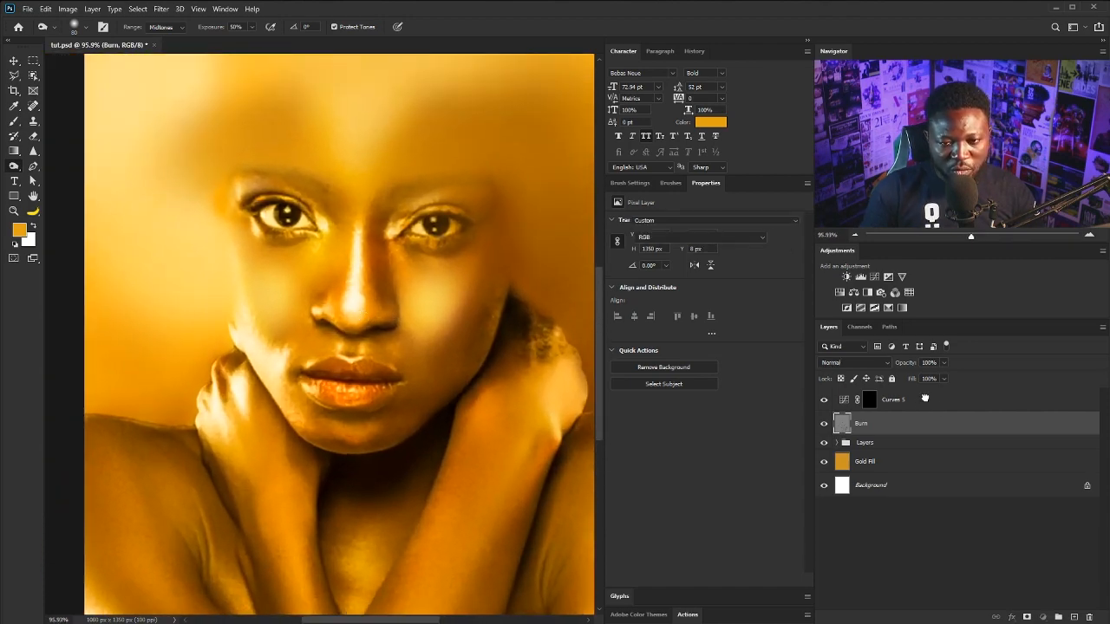
pyautogui.click(901, 308)
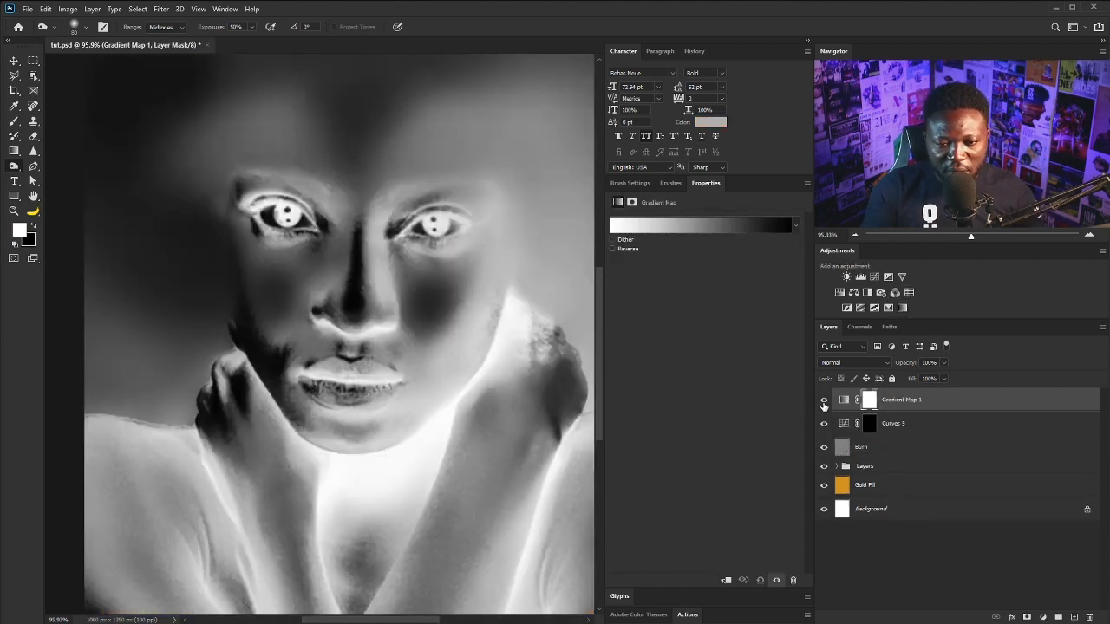
pyautogui.click(823, 400)
# Set the gradient's start stop to dark brown from the shaded cheek and add an orange stop at 48%, sampled from the nose
pyautogui.click(844, 400)
pyautogui.click(660, 227)
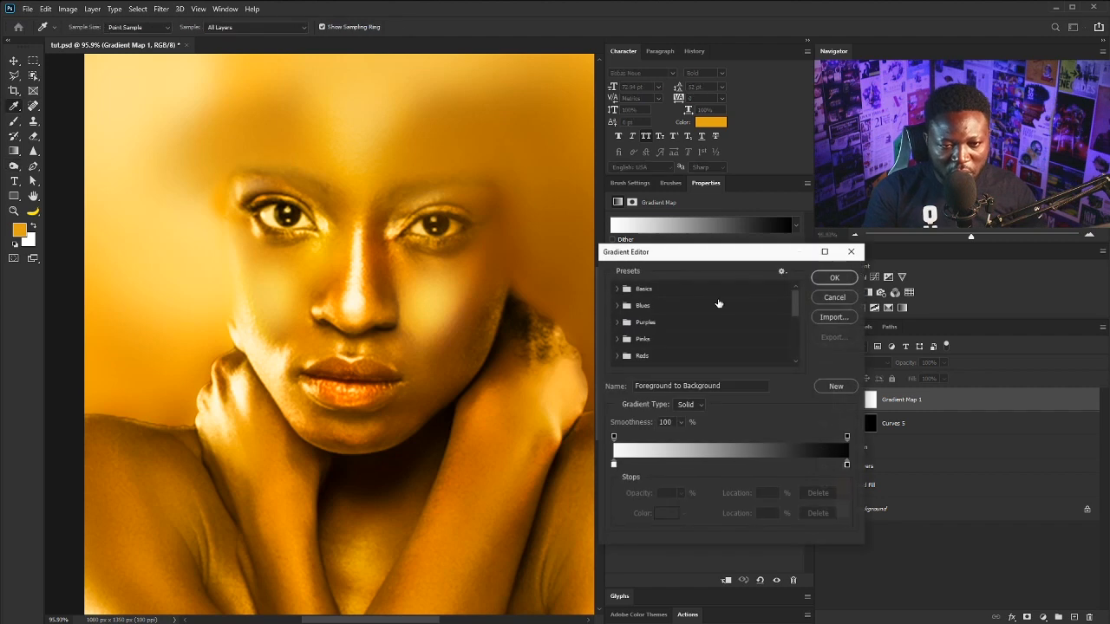
pyautogui.click(614, 465)
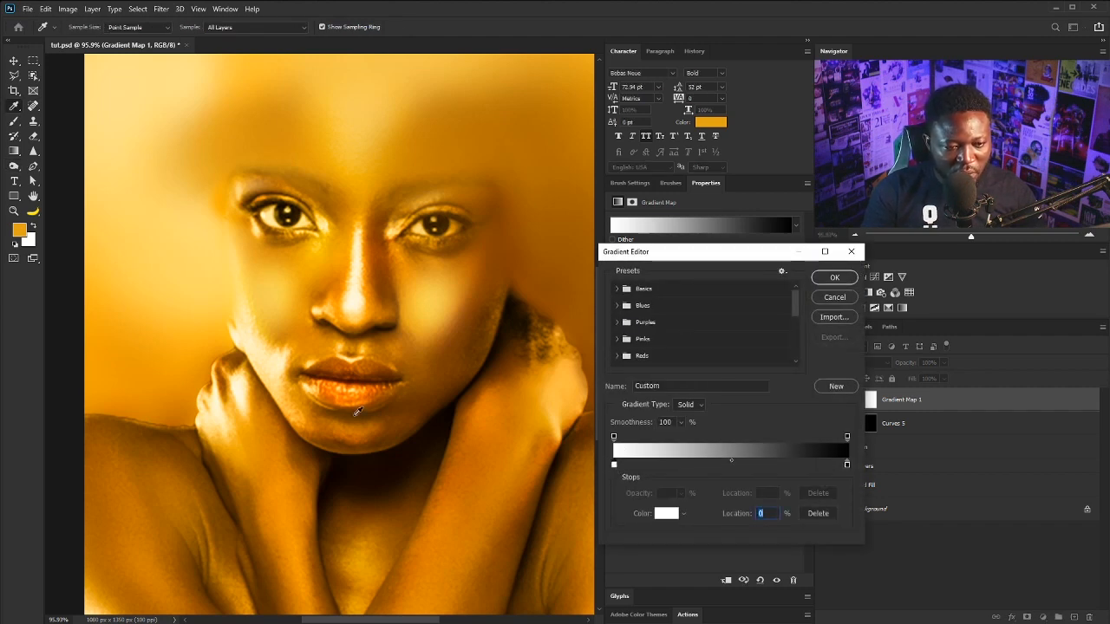
pyautogui.click(462, 331)
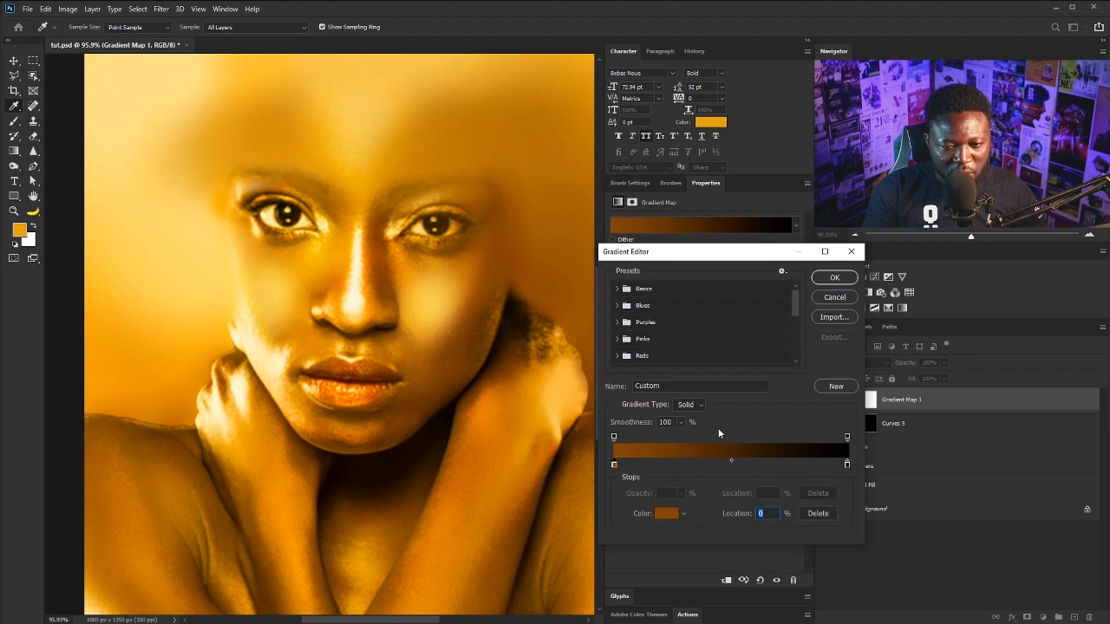
pyautogui.click(726, 467)
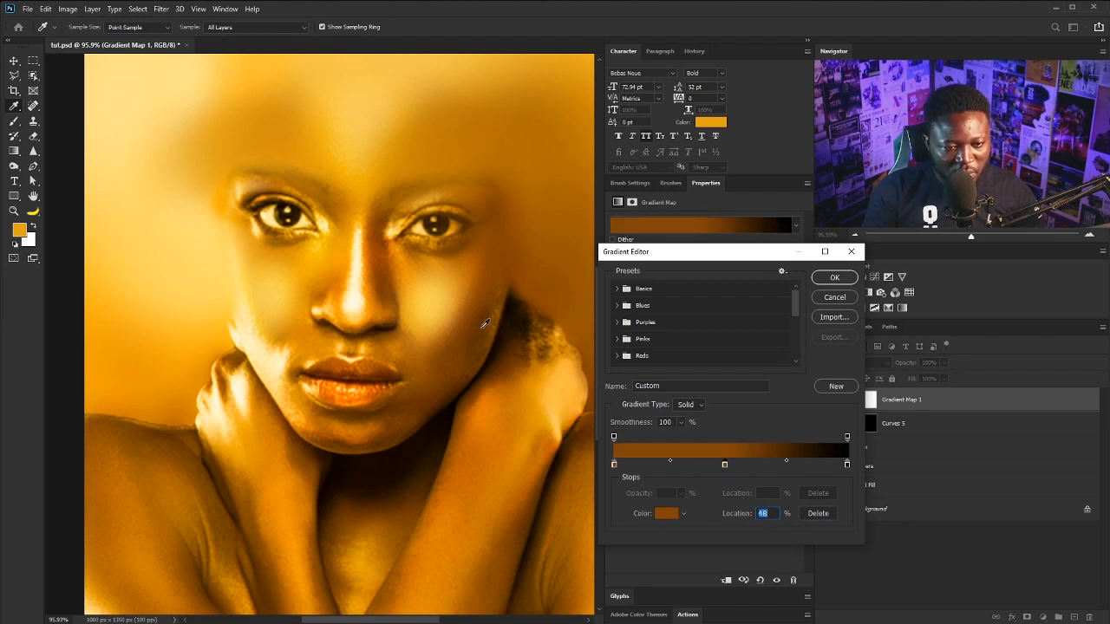
pyautogui.click(345, 303)
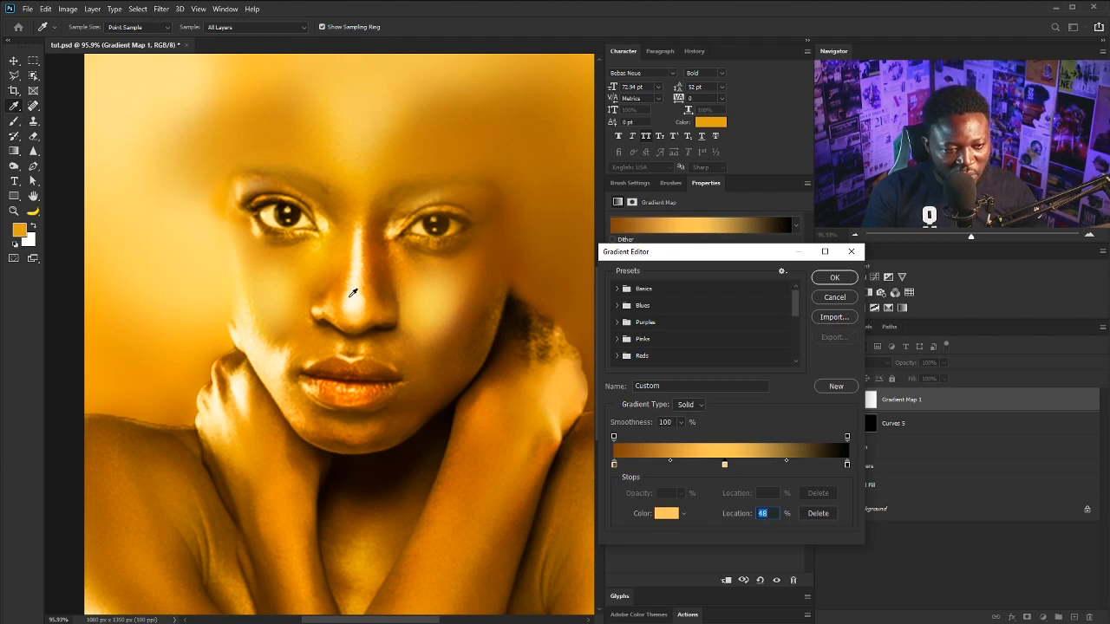
pyautogui.click(352, 293)
# Set the gradient's end stop to pale cream from the nose highlight, move the orange stop to 53% and apply the gradient
pyautogui.click(847, 465)
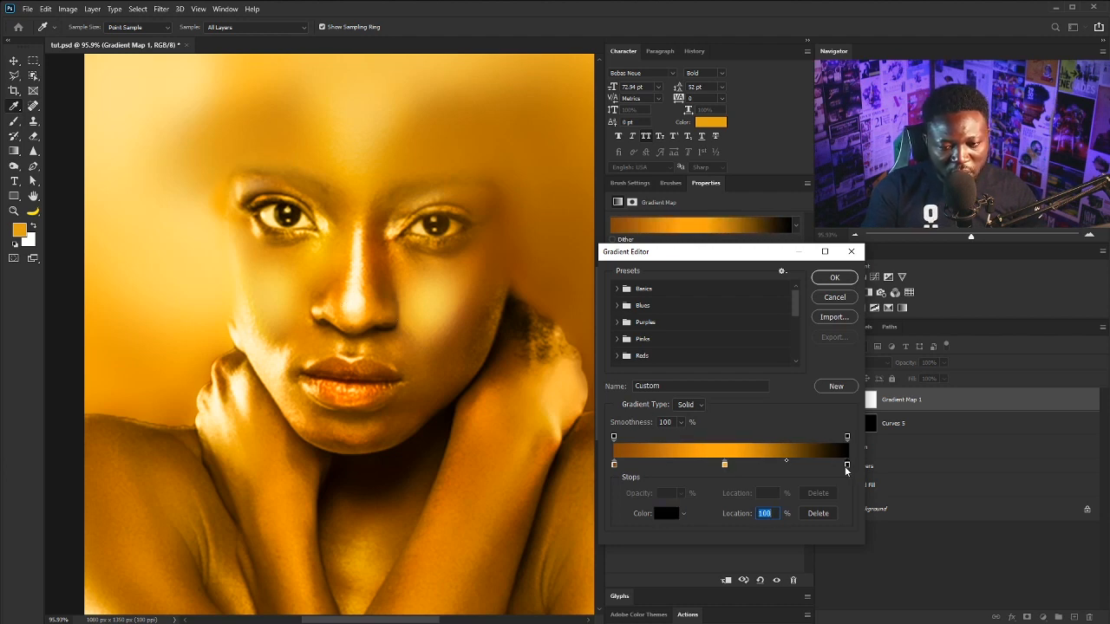
pyautogui.click(364, 303)
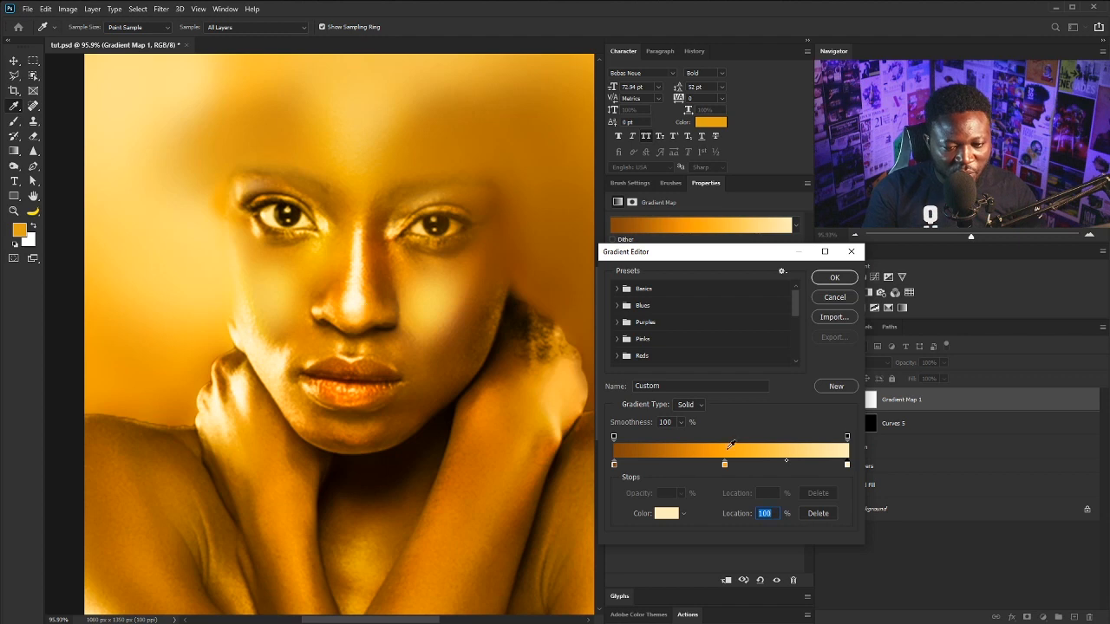
pyautogui.moveTo(722, 465); pyautogui.dragTo(737, 467)
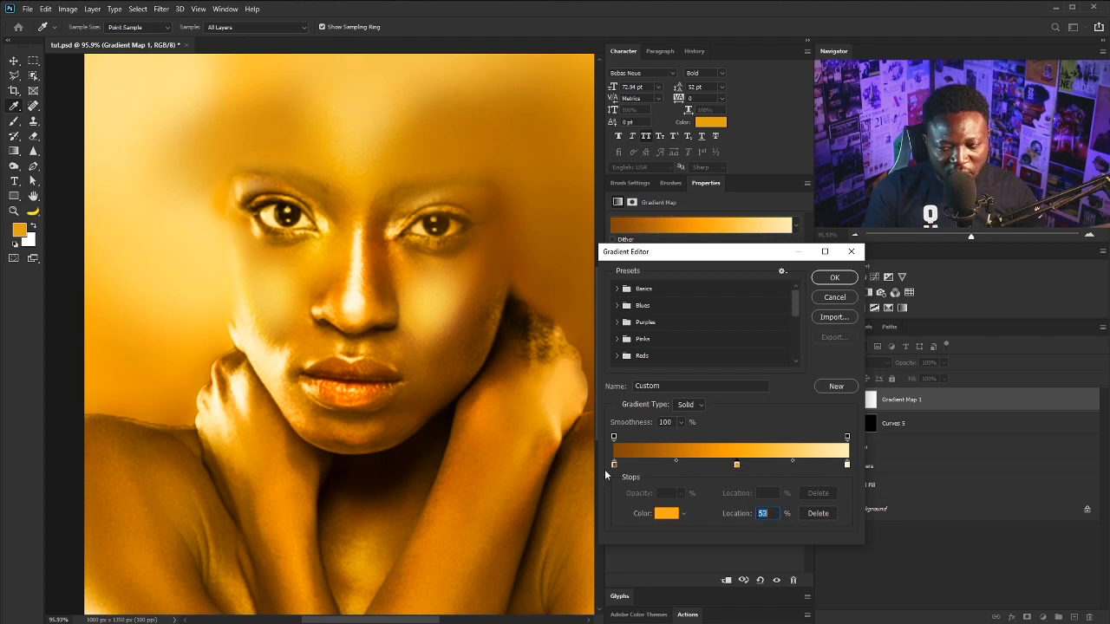
pyautogui.click(614, 464)
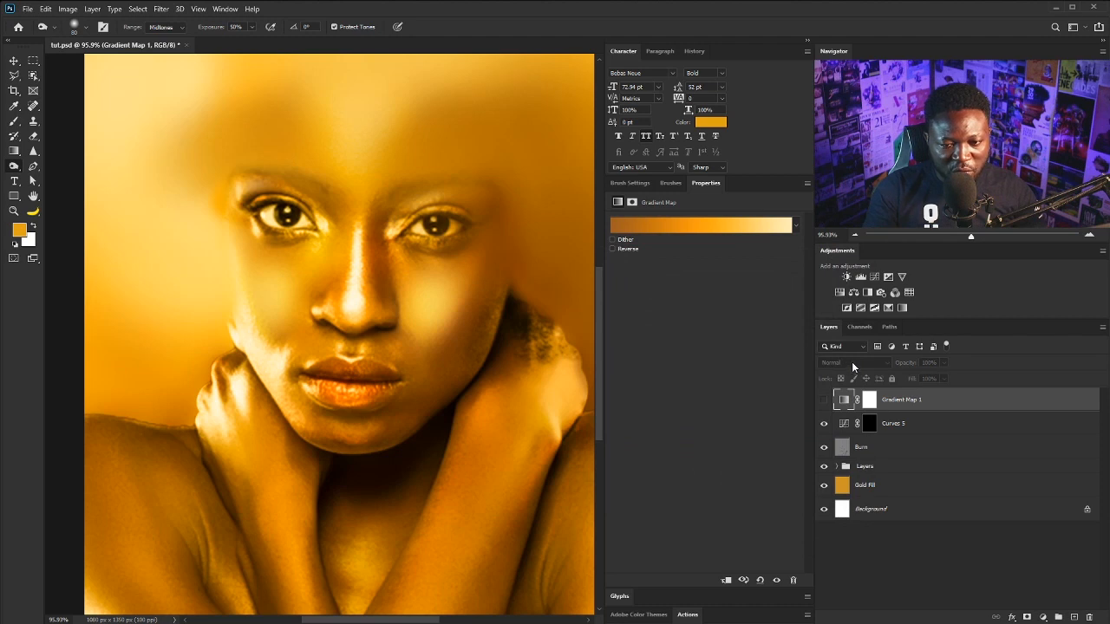
# Show the Gradient Map 1 layer and split its Blend If underlying-layer shadow slider to 140 / 227
pyautogui.click(823, 400)
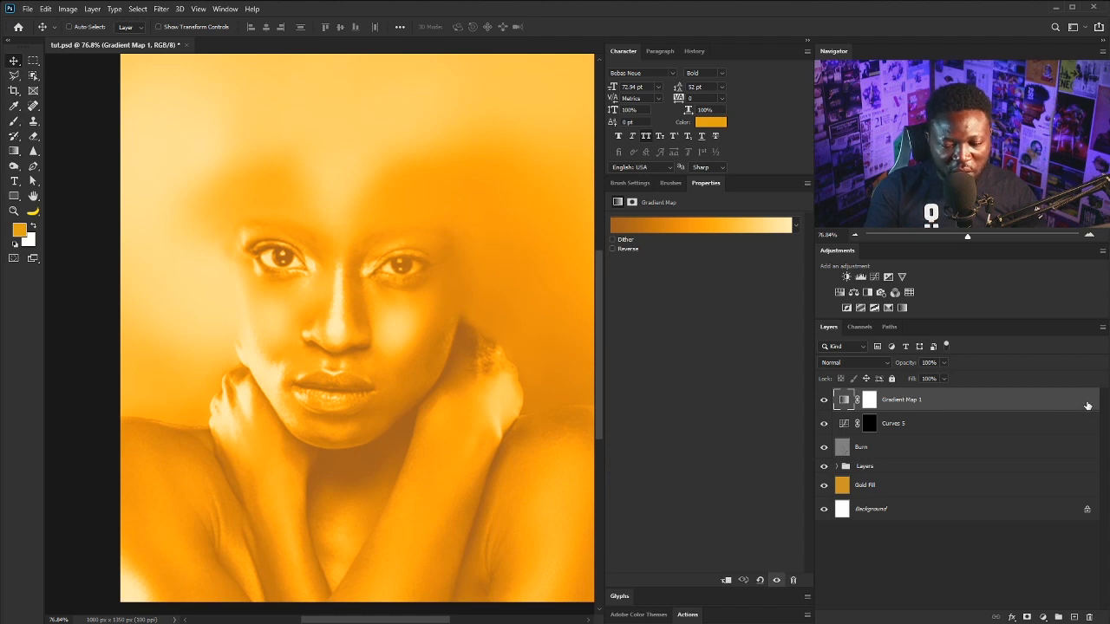
pyautogui.doubleClick(1083, 409)
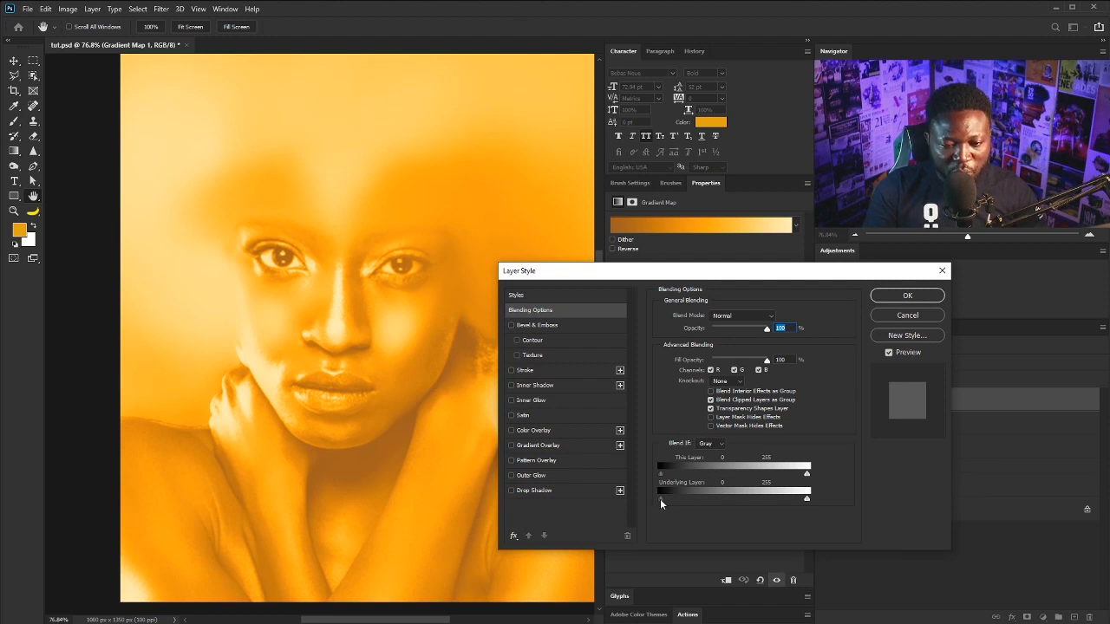
pyautogui.moveTo(660, 498); pyautogui.dragTo(741, 497)
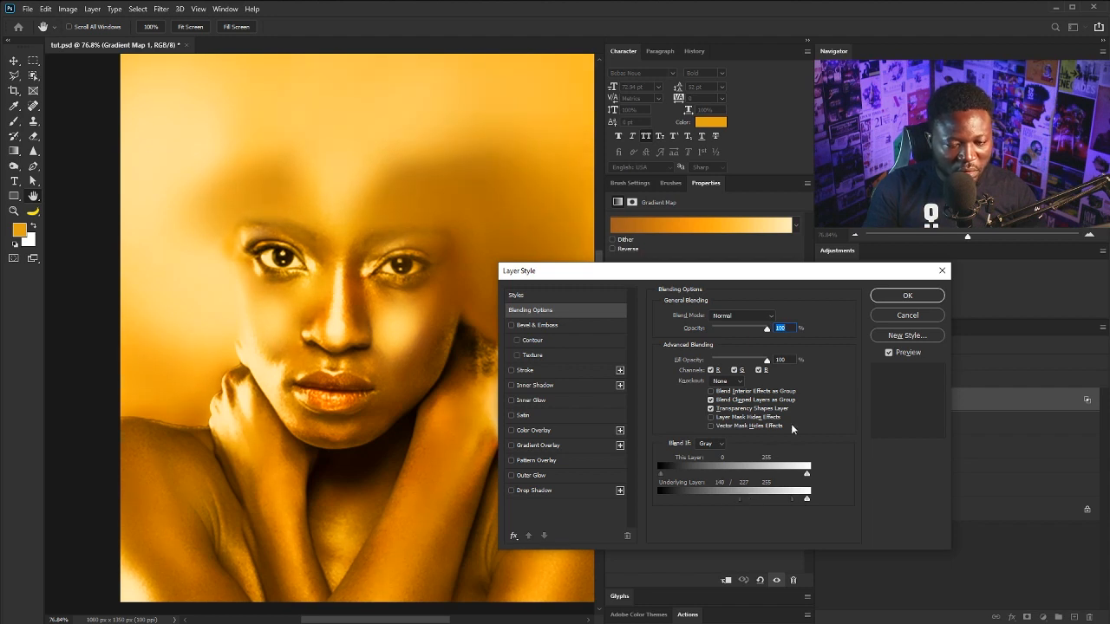
pyautogui.click(905, 296)
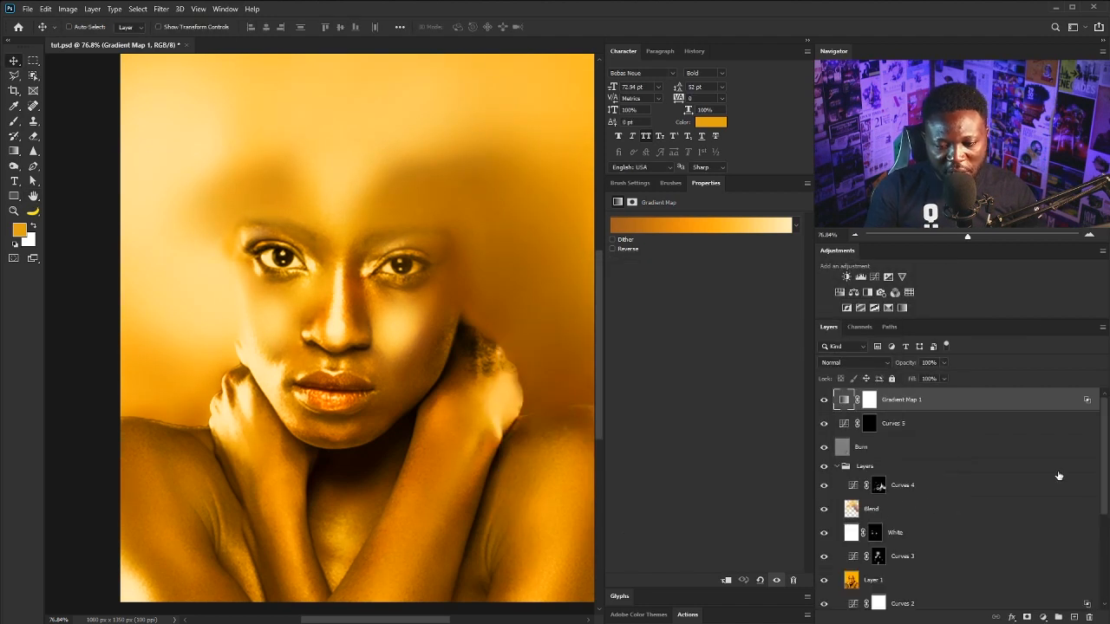
# Duplicate the Gurl_Bck_up layer and move the copy above Gradient Map 1, to the top of the layer stack
pyautogui.scroll(-2, 1099, 468)
pyautogui.click(902, 446)
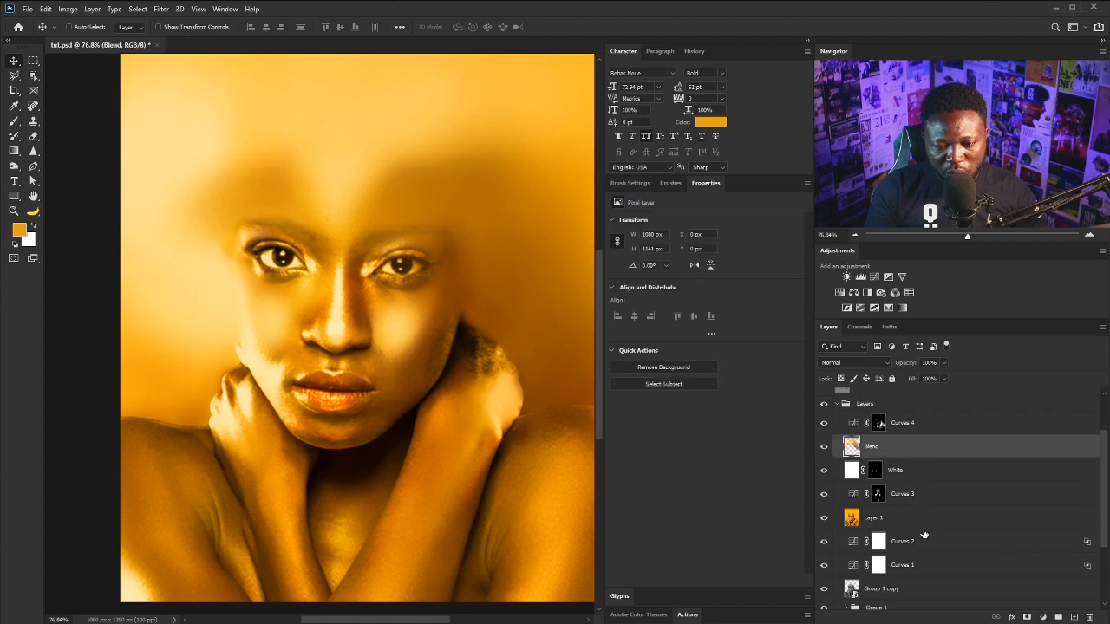
pyautogui.scroll(-3, 853, 527)
pyautogui.click(936, 553)
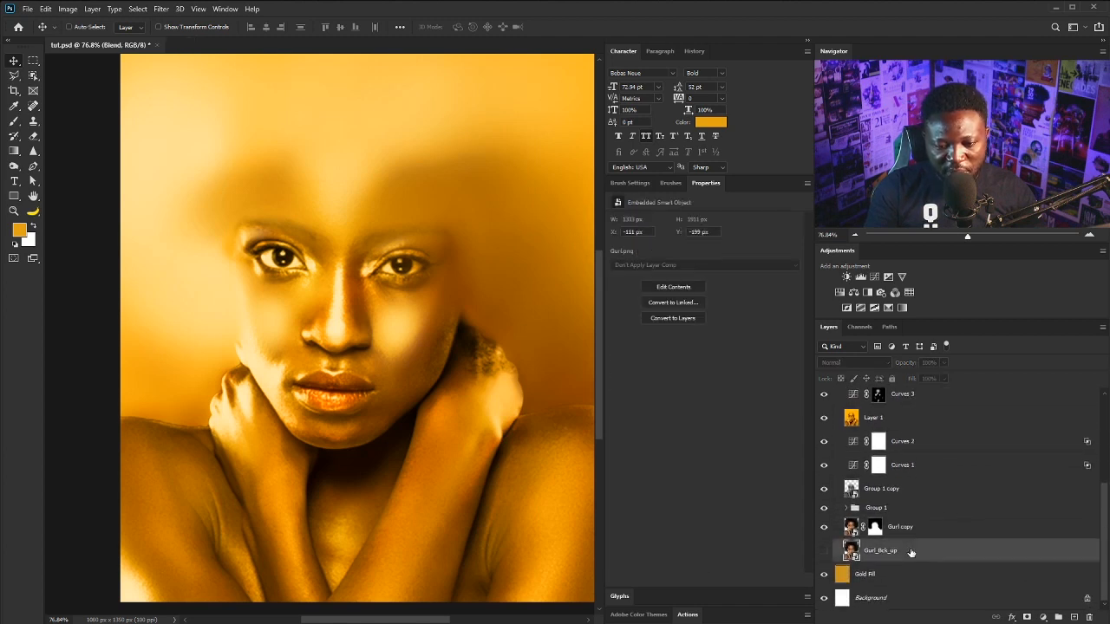
pyautogui.hotkey('ctrl', 'j')
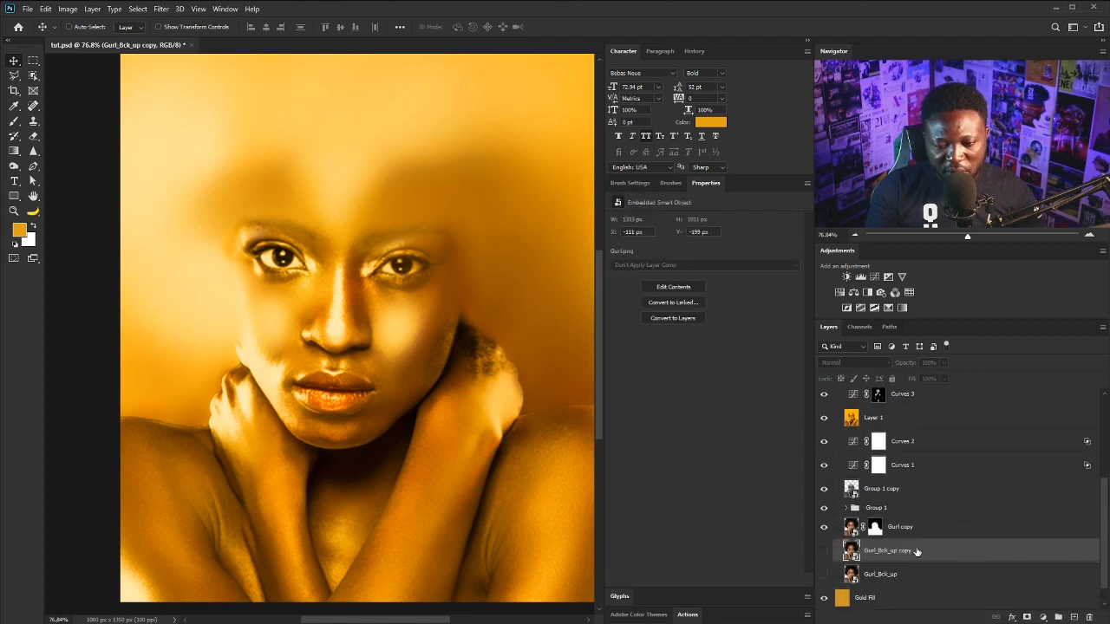
pyautogui.moveTo(915, 552); pyautogui.dragTo(916, 392)
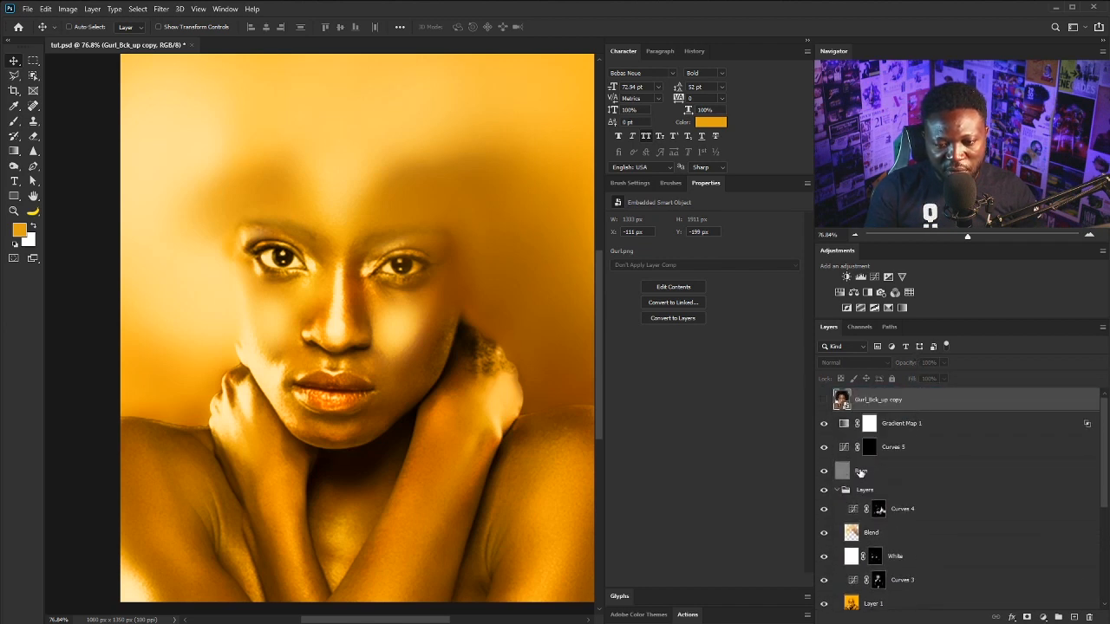
# Collapse the Layers group, make the Gurl_Bck_up copy visible and add an inverted black layer mask to it
pyautogui.moveTo(1106, 452)
pyautogui.mouseDown()
pyautogui.moveTo(1097, 488)
pyautogui.moveTo(1101, 467)
pyautogui.mouseUp()
pyautogui.click(837, 460)
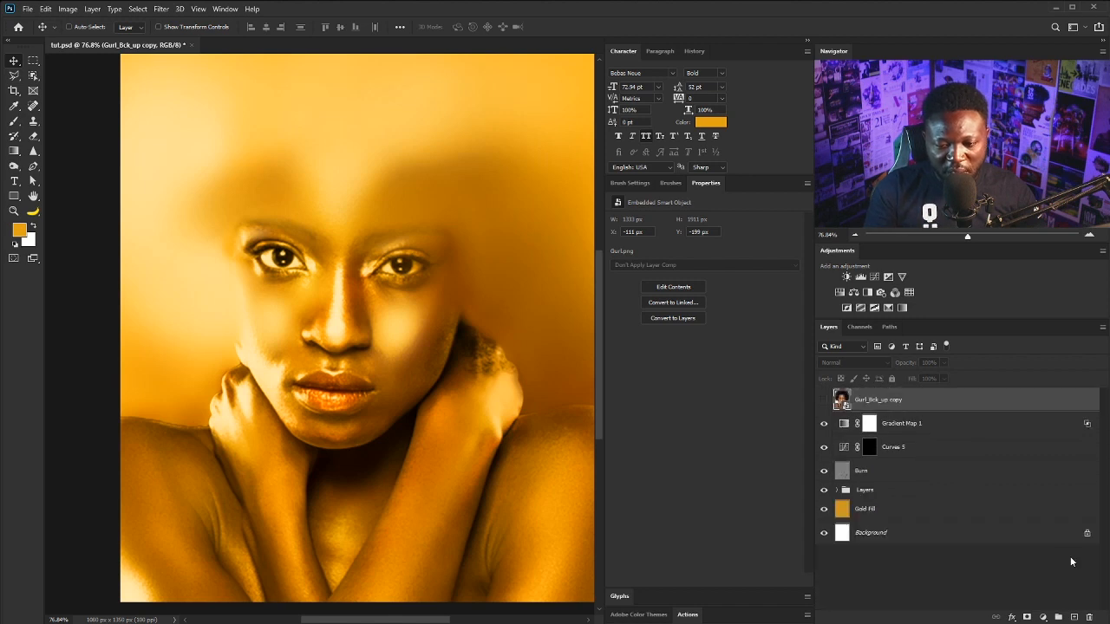
pyautogui.click(824, 401)
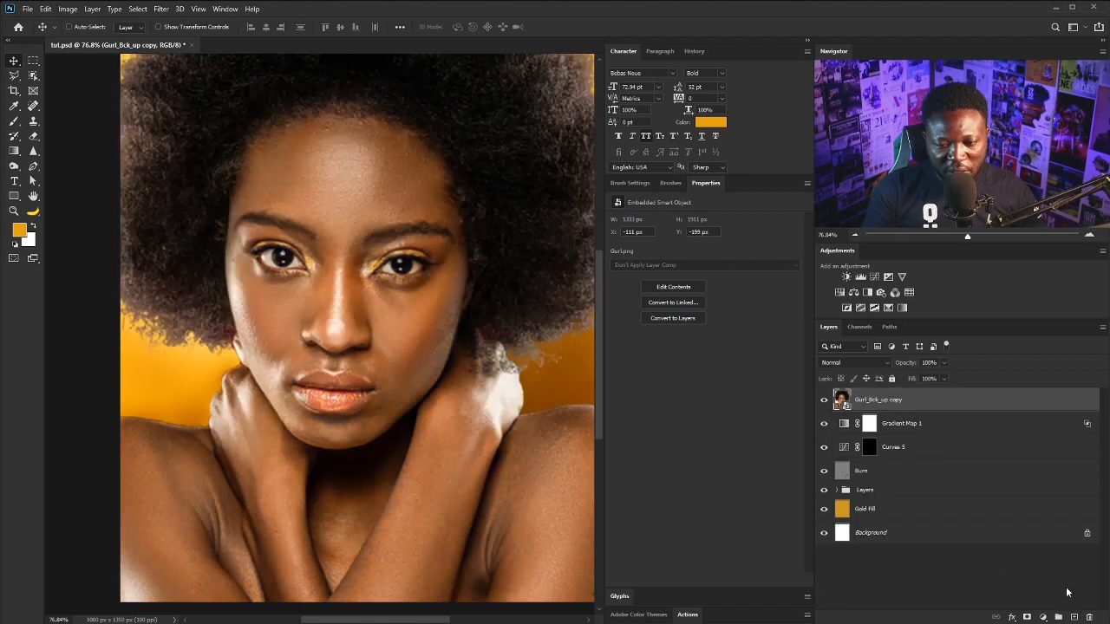
pyautogui.click(1026, 616)
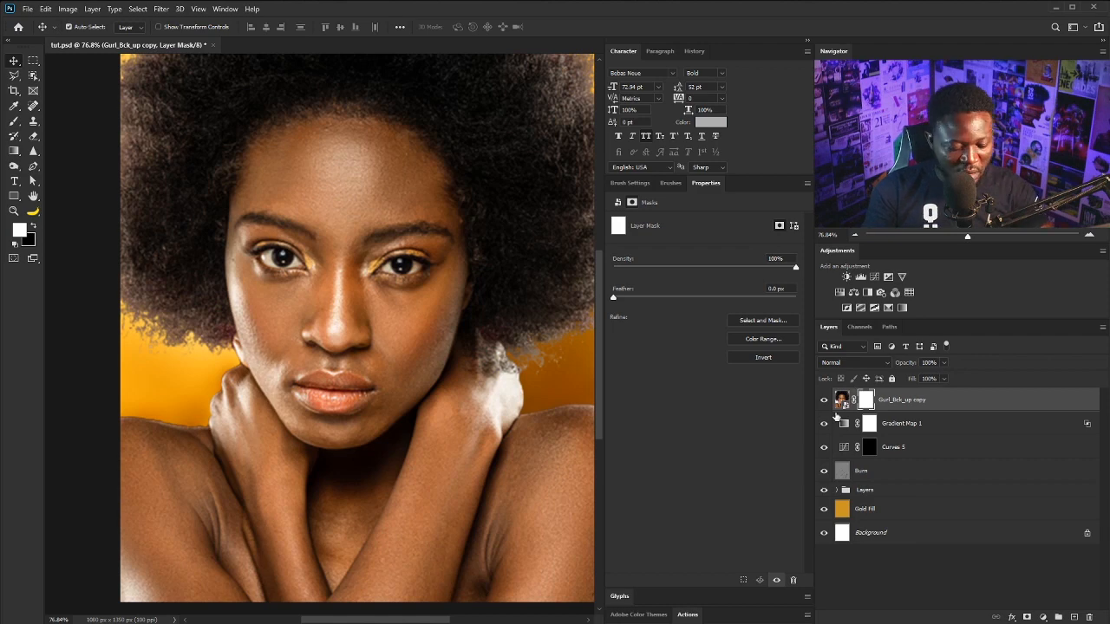
pyautogui.hotkey('ctrl', 'i')
# Rename the masked Gurl_Bck_up copy as Eye_Brow
pyautogui.scroll(3, 260, 256)
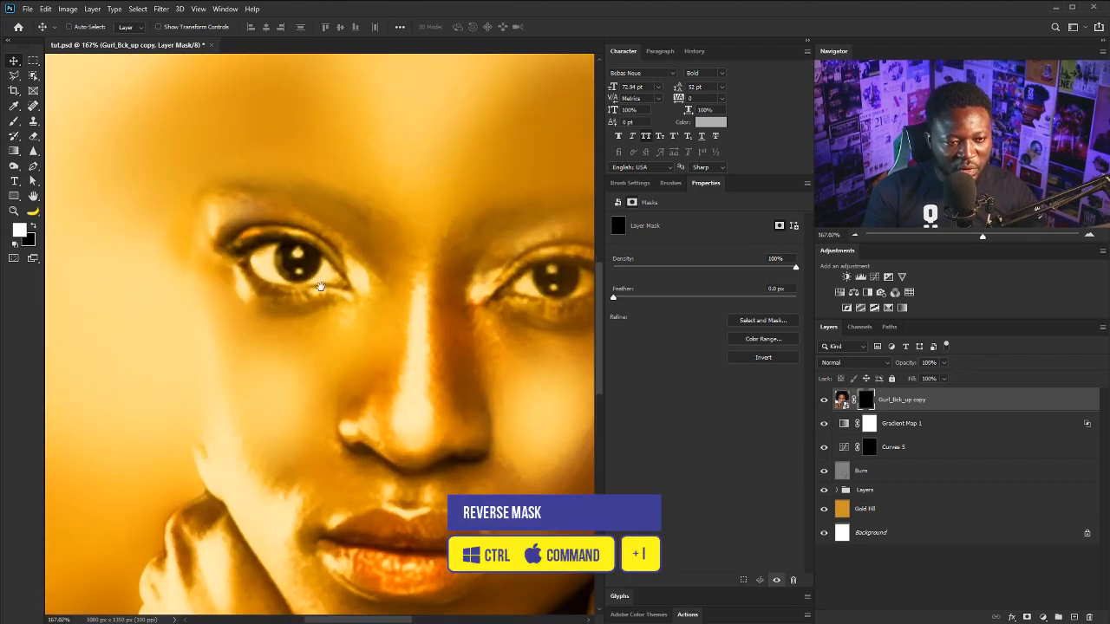
pyautogui.doubleClick(903, 401)
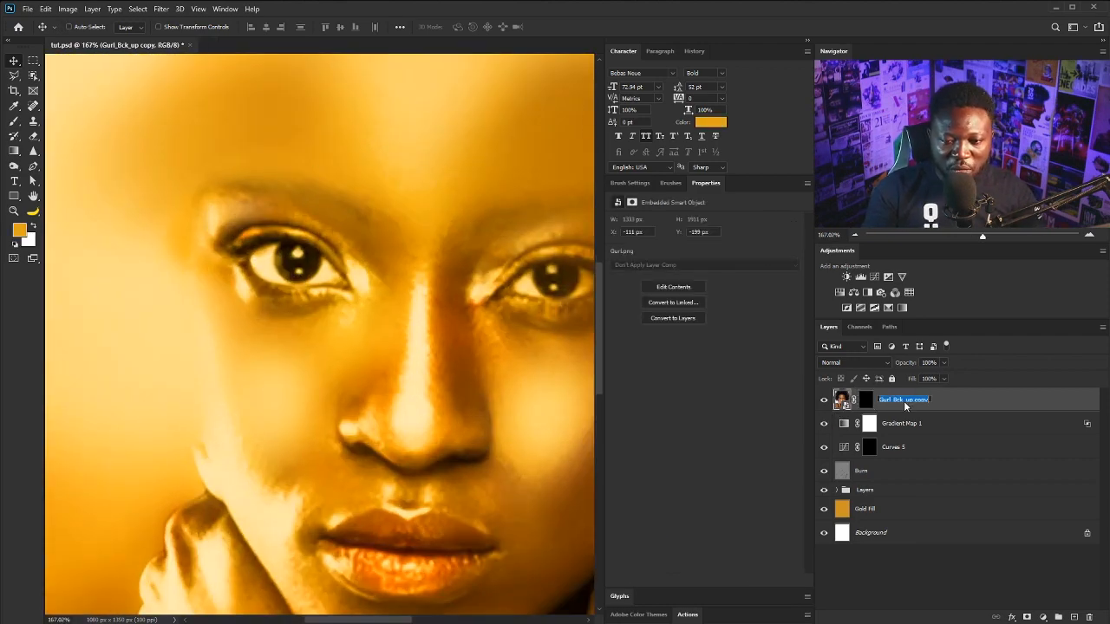
pyautogui.write('Eye')
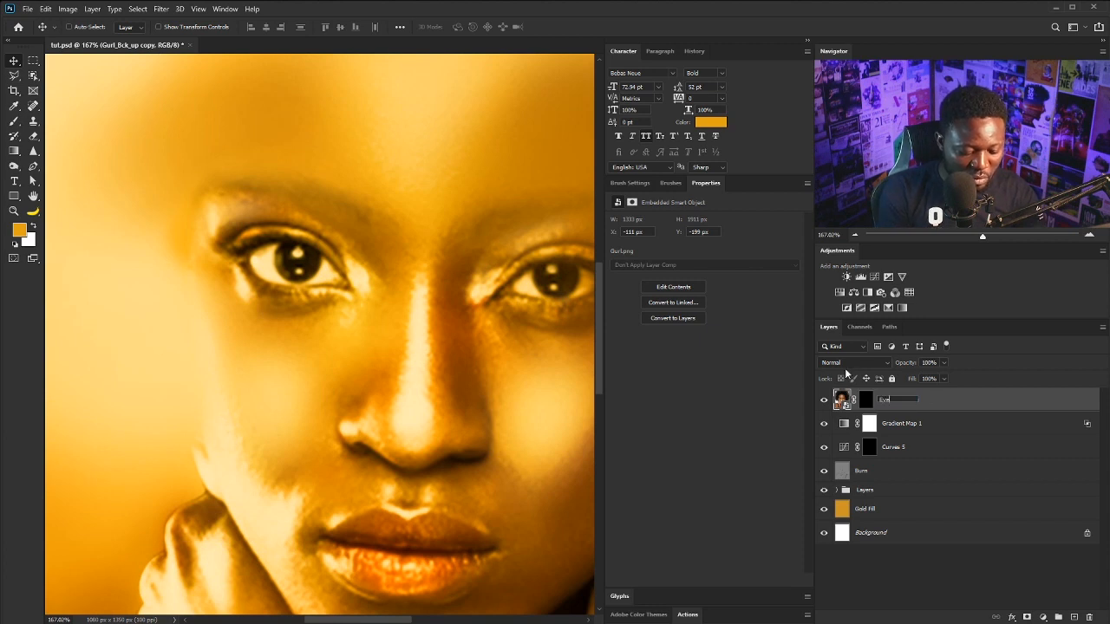
pyautogui.write('_Brow')
pyautogui.press('Return')
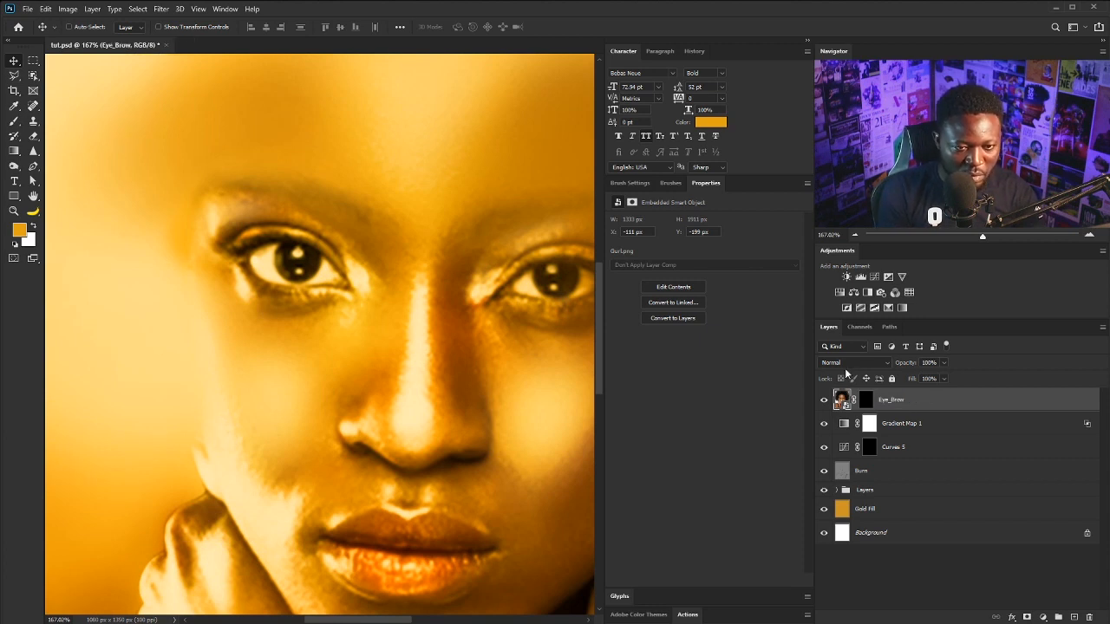
# Target the Eye_Brow mask and set up a 40 px bristle brush with 1% spacing, -33° angle and pressure-controlled size
pyautogui.press('b')
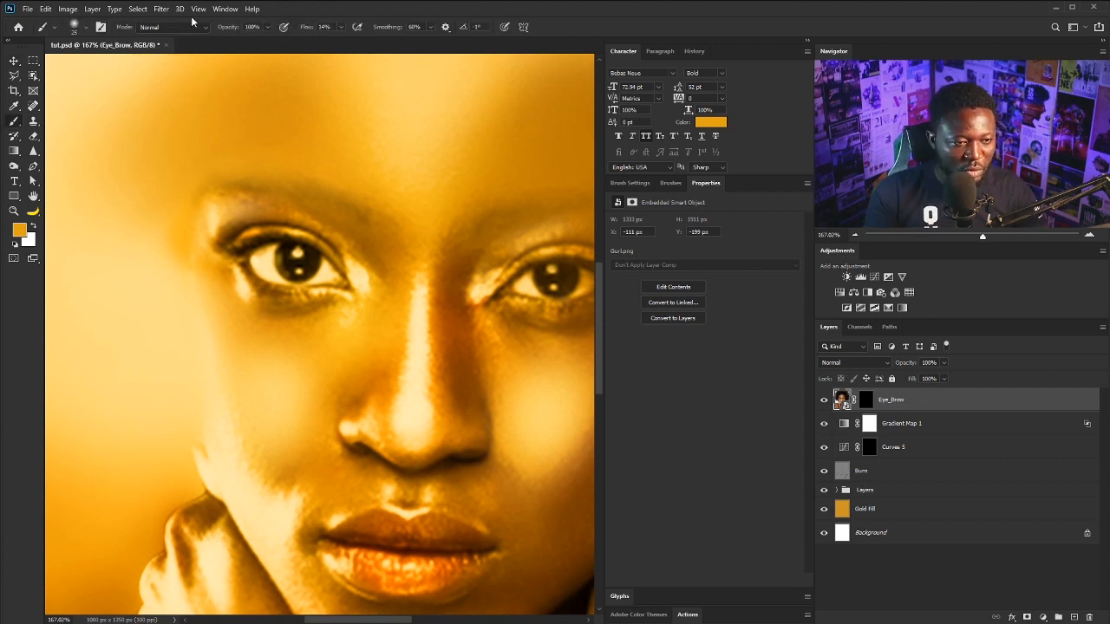
pyautogui.click(866, 399)
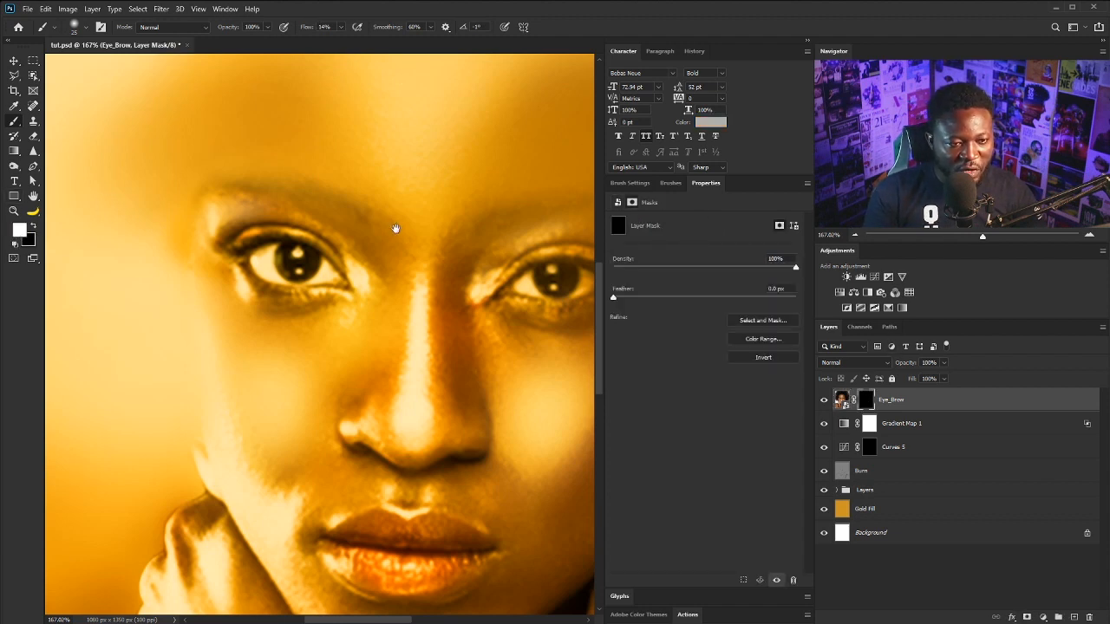
pyautogui.moveTo(396, 228); pyautogui.dragTo(380, 349)
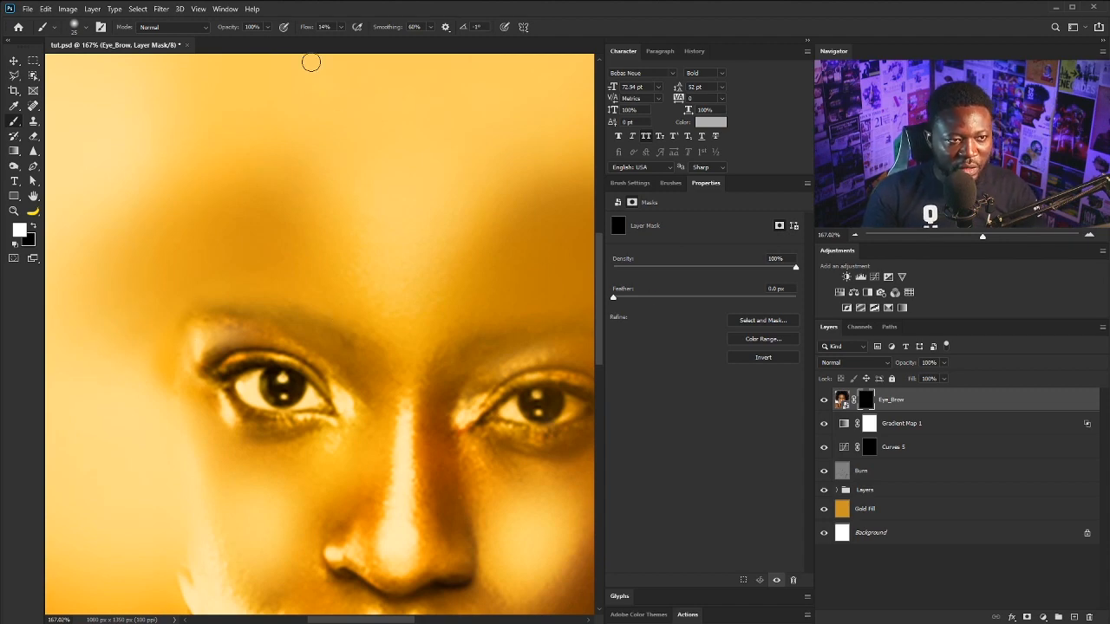
pyautogui.click(629, 182)
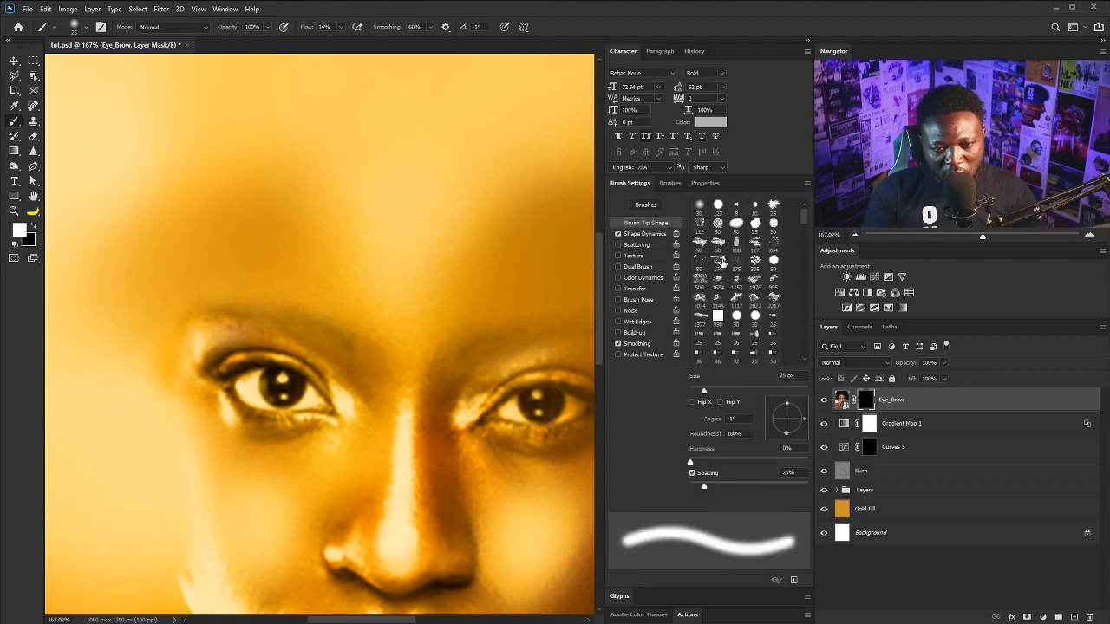
pyautogui.click(718, 263)
pyautogui.moveTo(691, 486); pyautogui.dragTo(690, 487)
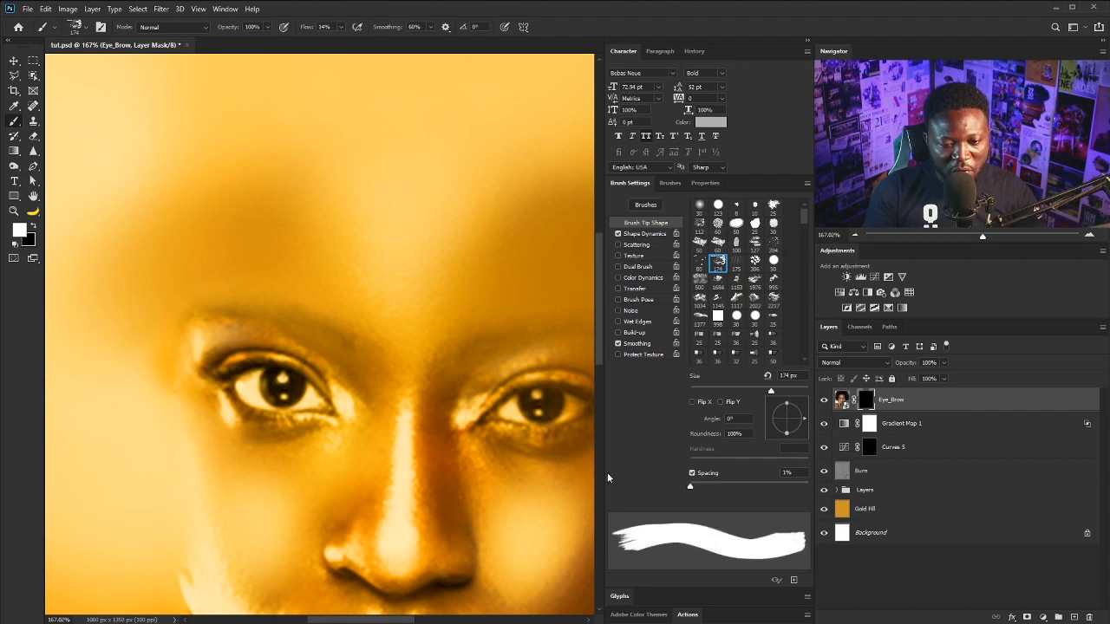
pyautogui.moveTo(784, 409)
pyautogui.mouseDown()
pyautogui.moveTo(738, 383)
pyautogui.moveTo(754, 385)
pyautogui.moveTo(711, 391)
pyautogui.moveTo(802, 430)
pyautogui.mouseUp()
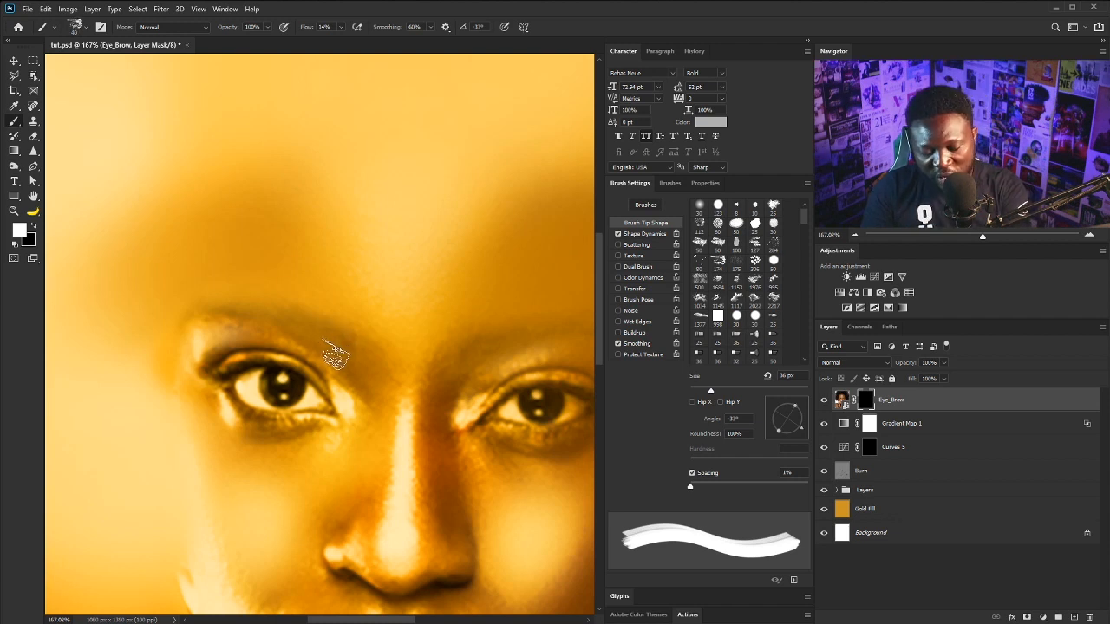
pyautogui.press(']')
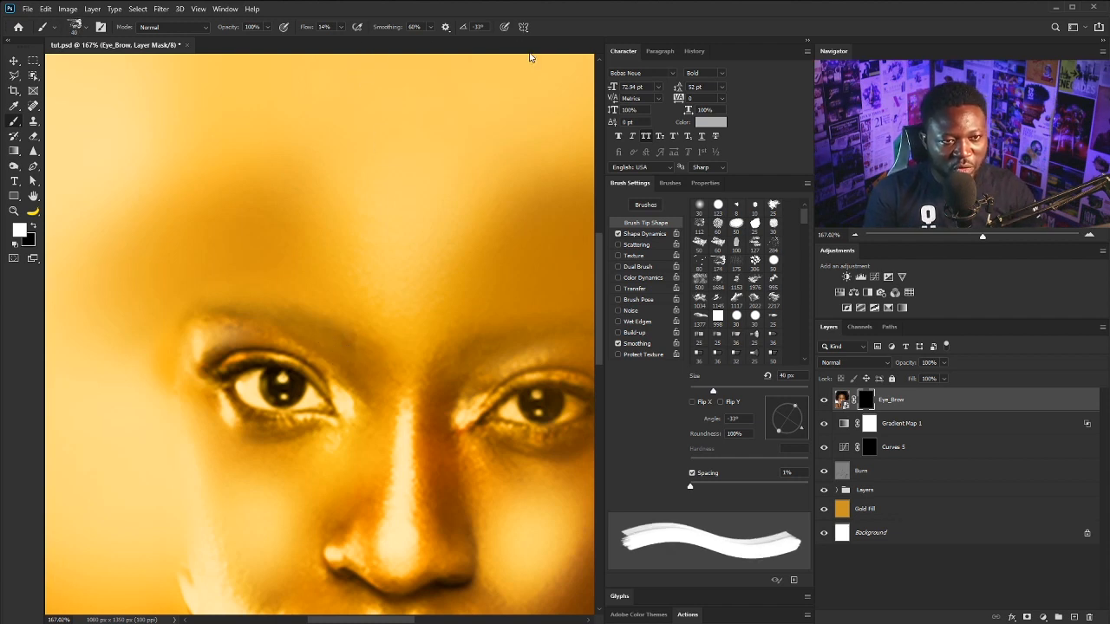
pyautogui.click(502, 27)
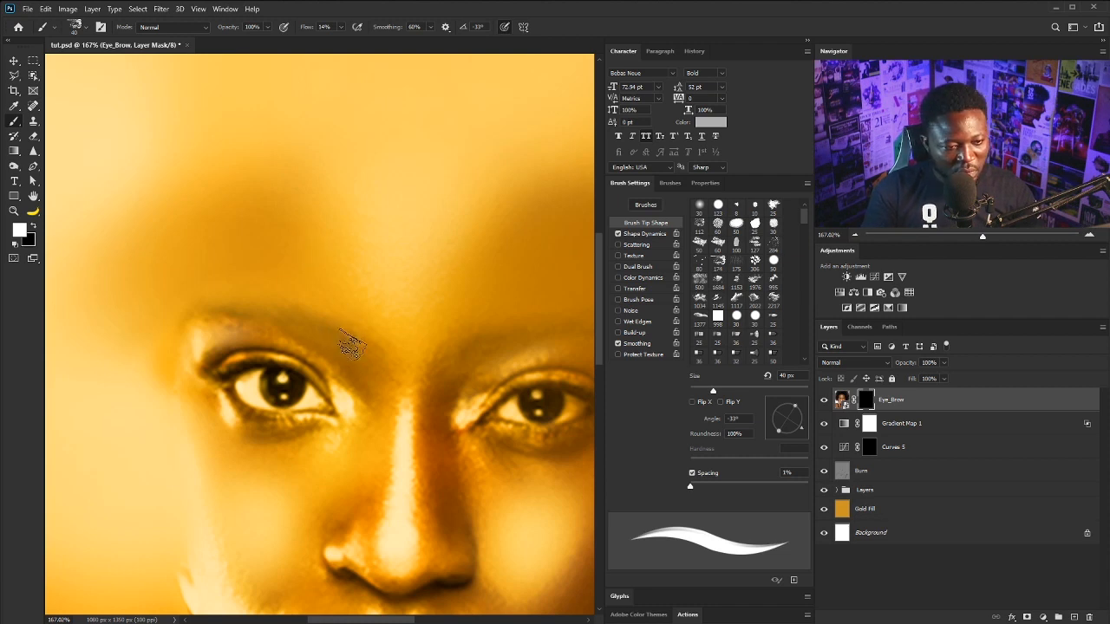
# Try a bristle brush stroke along the left eyebrow on the mask, and undo it
pyautogui.moveTo(355, 348)
pyautogui.mouseDown()
pyautogui.moveTo(219, 285)
pyautogui.moveTo(184, 301)
pyautogui.moveTo(170, 354)
pyautogui.mouseUp()
pyautogui.hotkey('ctrl', 'z')
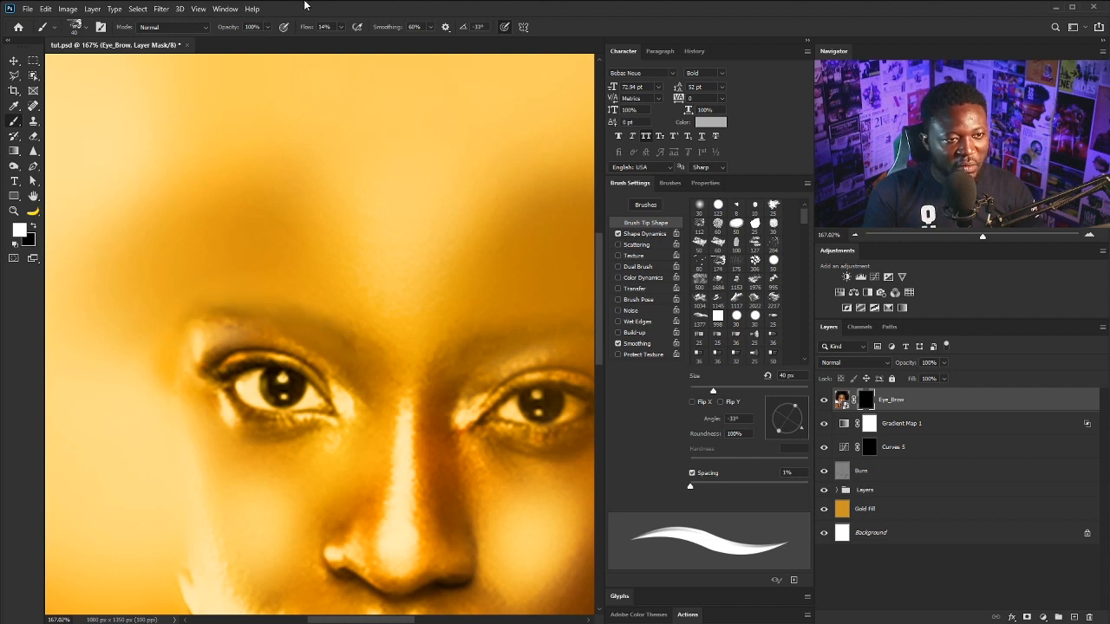
# Set the brush flow to 100% and smoothing to 77%, and switch to a hard round tip of 20 px
pyautogui.click(342, 27)
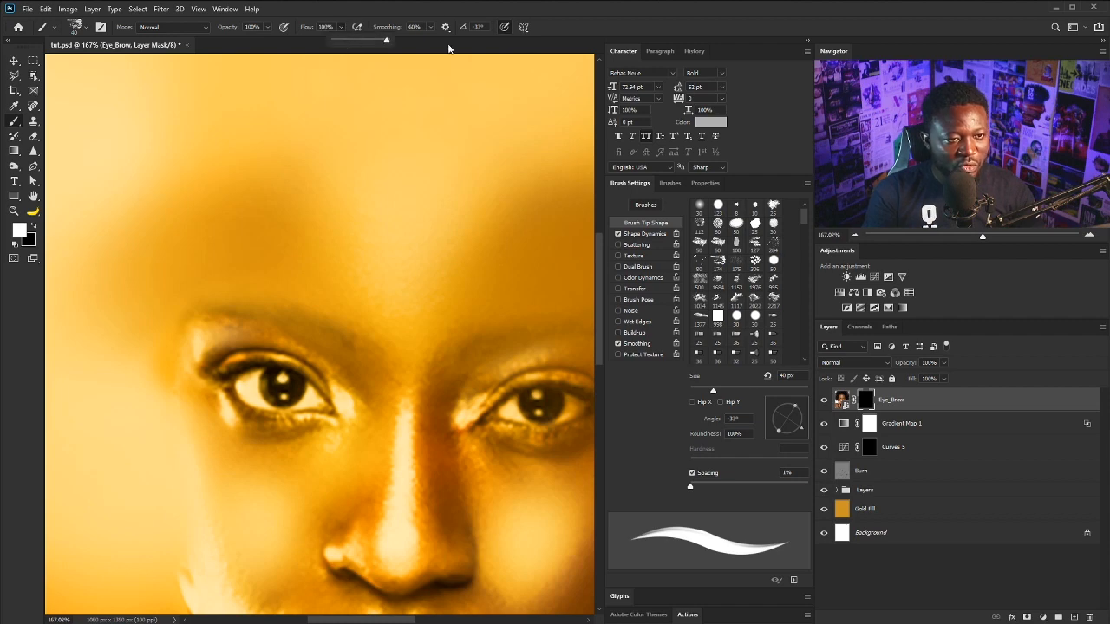
pyautogui.scroll(2, 309, 277)
pyautogui.click(754, 204)
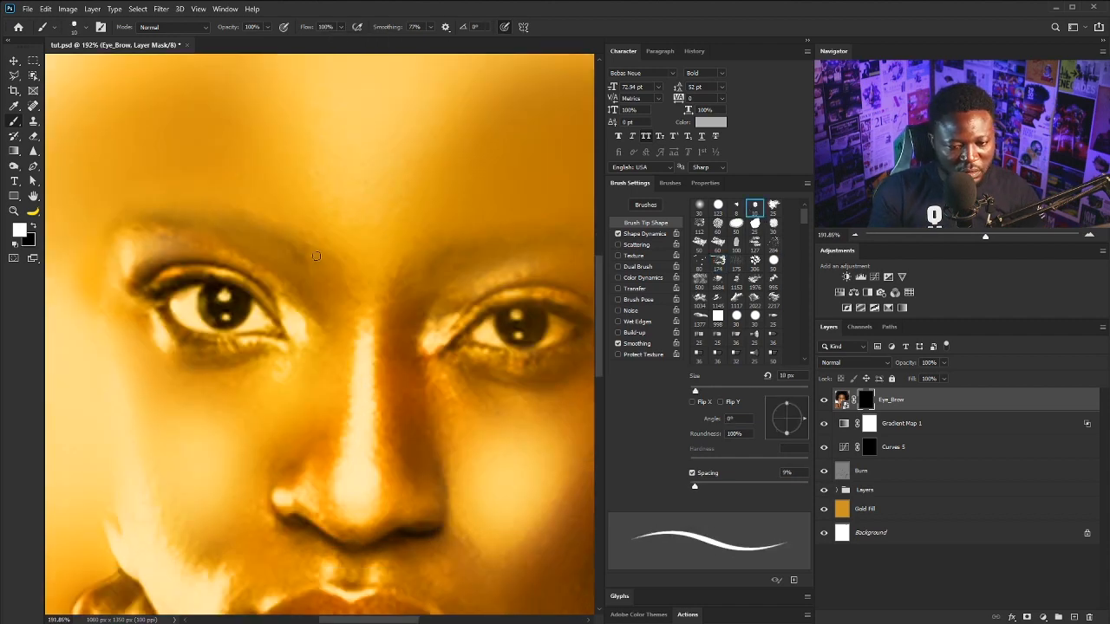
pyautogui.scroll(-1, 316, 257)
pyautogui.press(']')
# Paint white on the Eye_Brow mask along both brows to reveal the original eyebrows
pyautogui.moveTo(384, 273)
pyautogui.mouseDown()
pyautogui.moveTo(294, 230)
pyautogui.moveTo(254, 227)
pyautogui.moveTo(234, 241)
pyautogui.mouseUp()
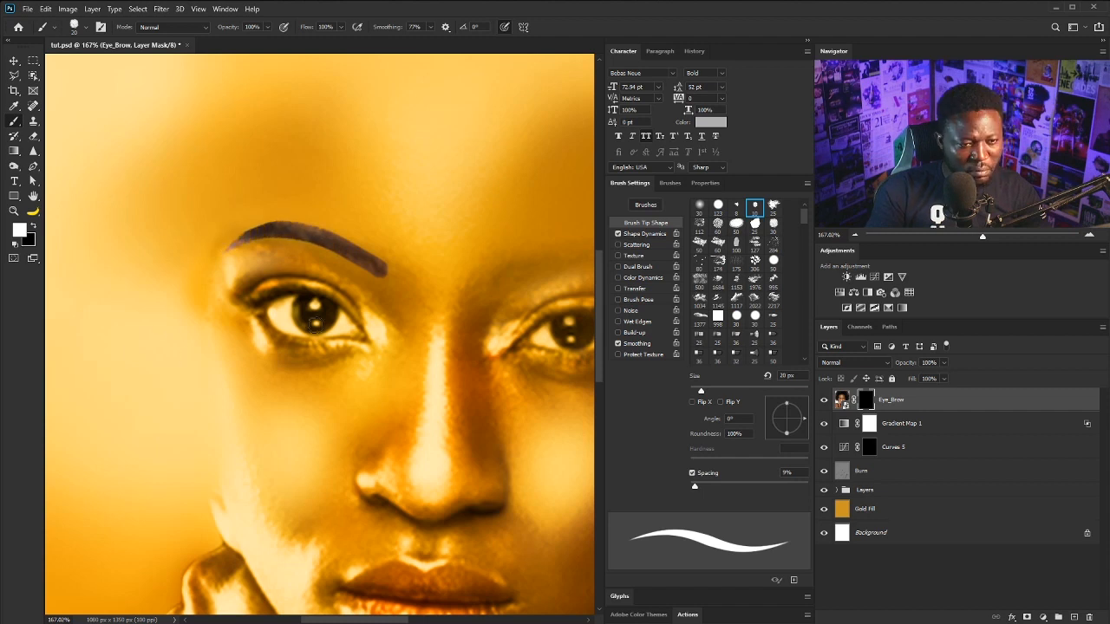
pyautogui.moveTo(316, 325); pyautogui.dragTo(354, 313)
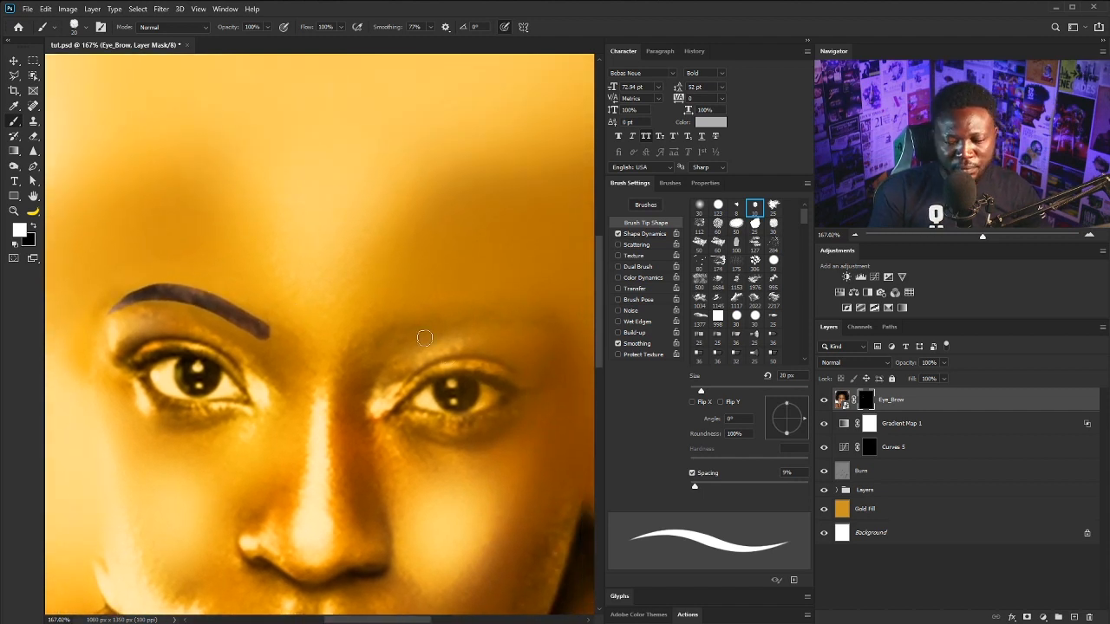
pyautogui.scroll(-1, 408, 330)
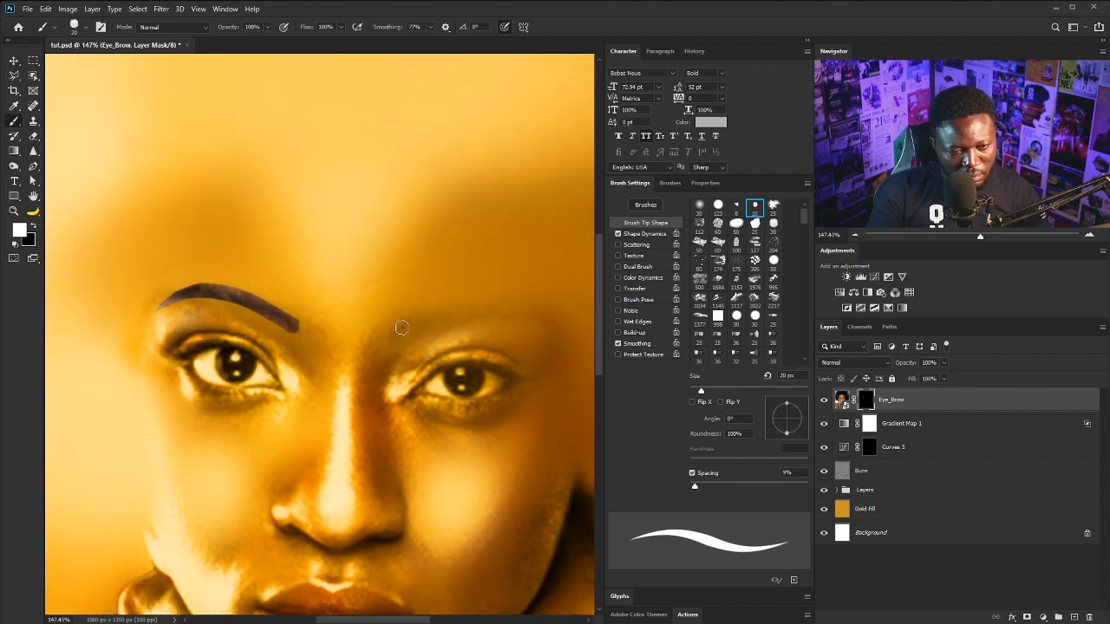
pyautogui.moveTo(403, 327)
pyautogui.mouseDown()
pyautogui.moveTo(487, 303)
pyautogui.moveTo(534, 323)
pyautogui.mouseUp()
pyautogui.scroll(-2, 487, 275)
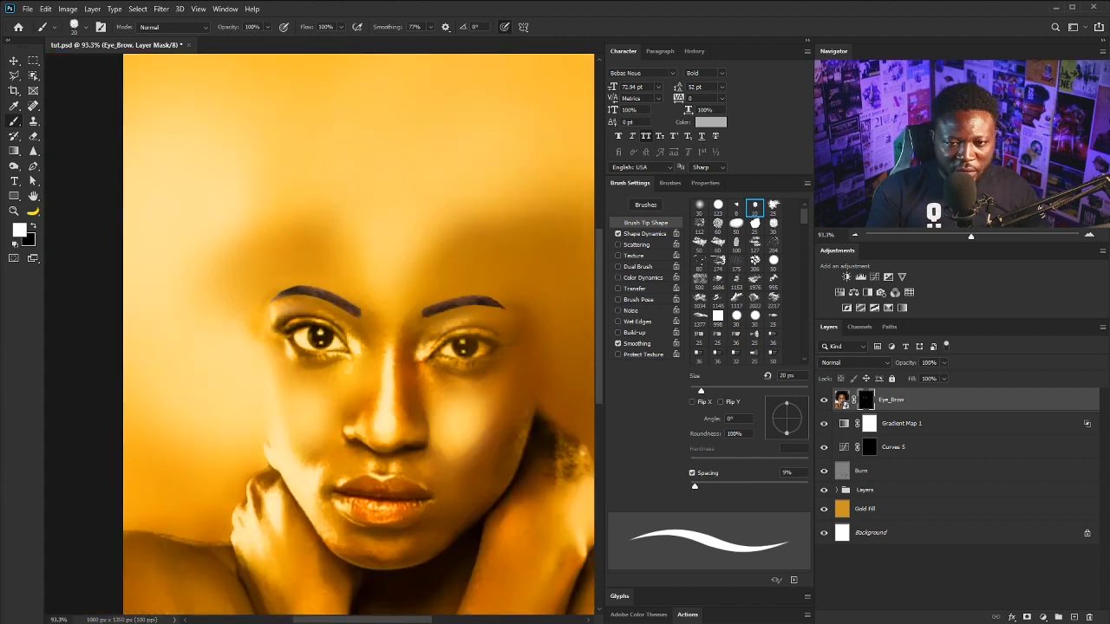
# Add a Curves adjustment clipped to Eye_Brow, with points at input 86, output 59 and input 170, output 159
pyautogui.click(874, 278)
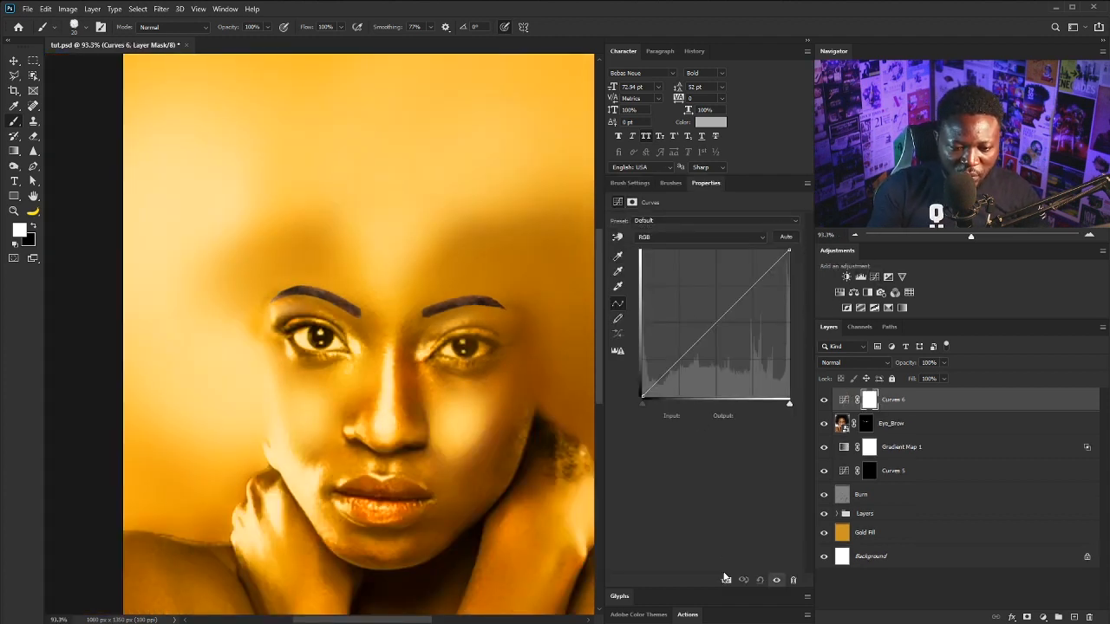
pyautogui.moveTo(689, 351); pyautogui.dragTo(691, 363)
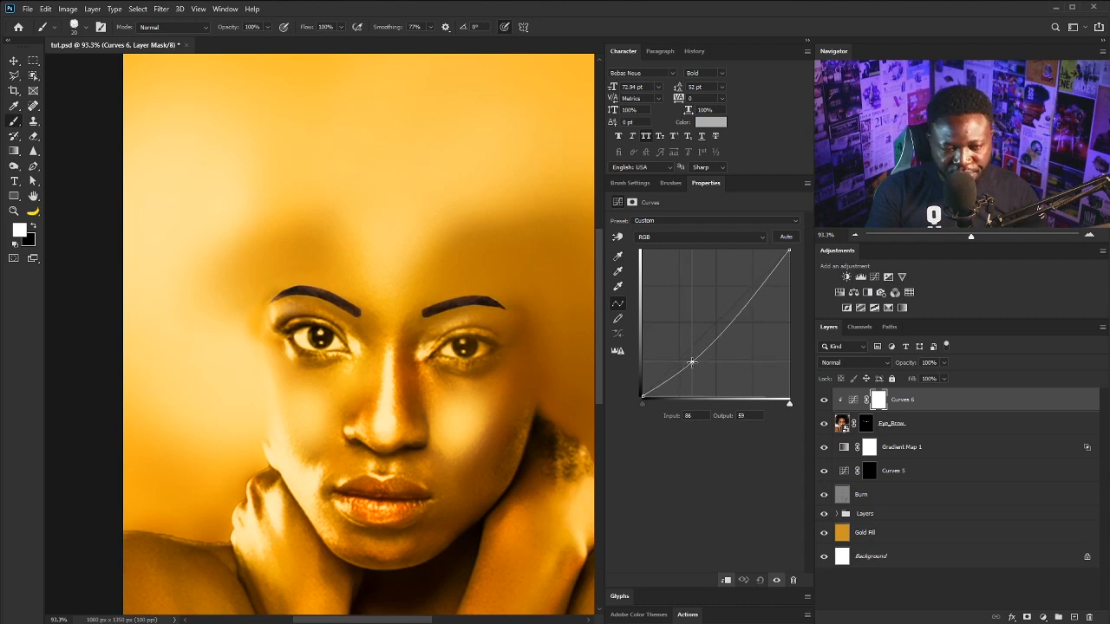
pyautogui.moveTo(736, 313); pyautogui.dragTo(739, 304)
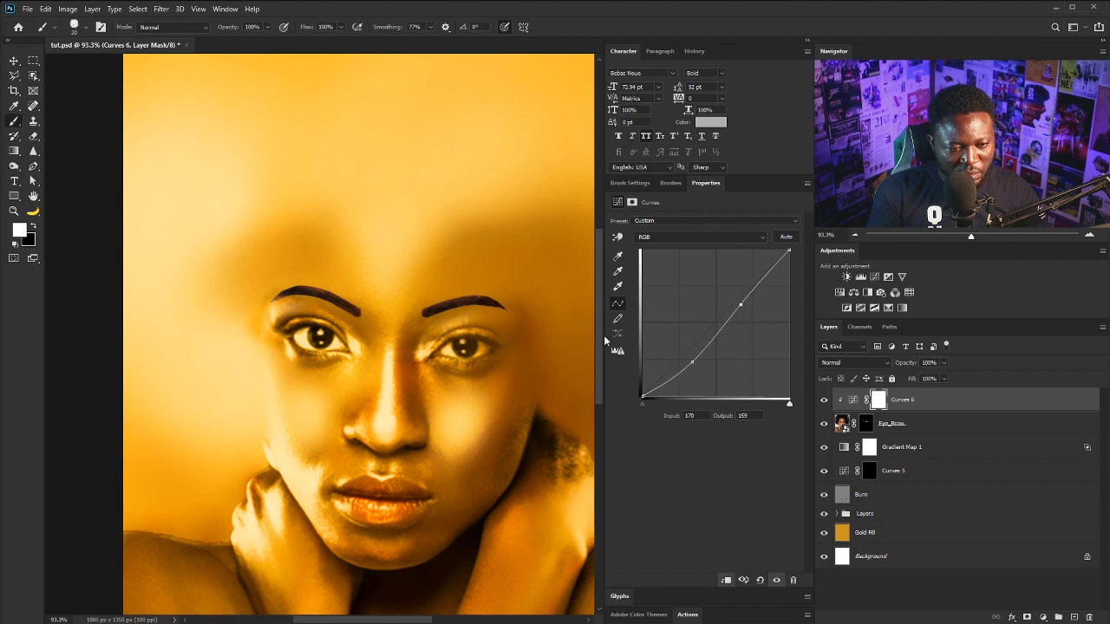
# Add another Curves adjustment above the clipped one and brighten the midtones with a point at input 109, output 154
pyautogui.scroll(2, 329, 312)
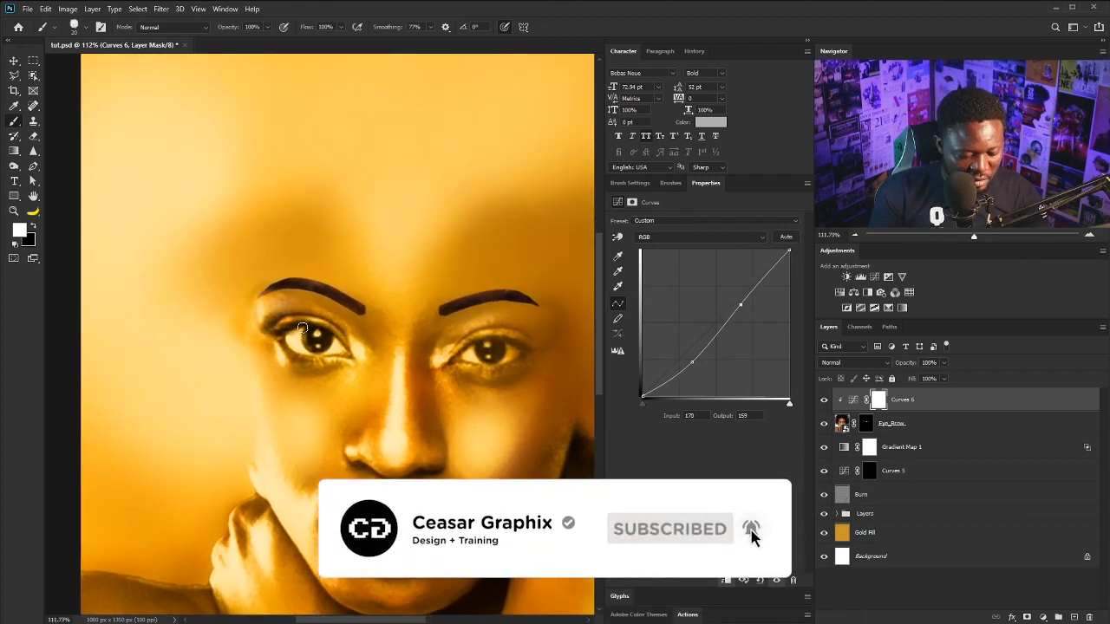
pyautogui.click(874, 277)
pyautogui.moveTo(703, 337); pyautogui.dragTo(704, 307)
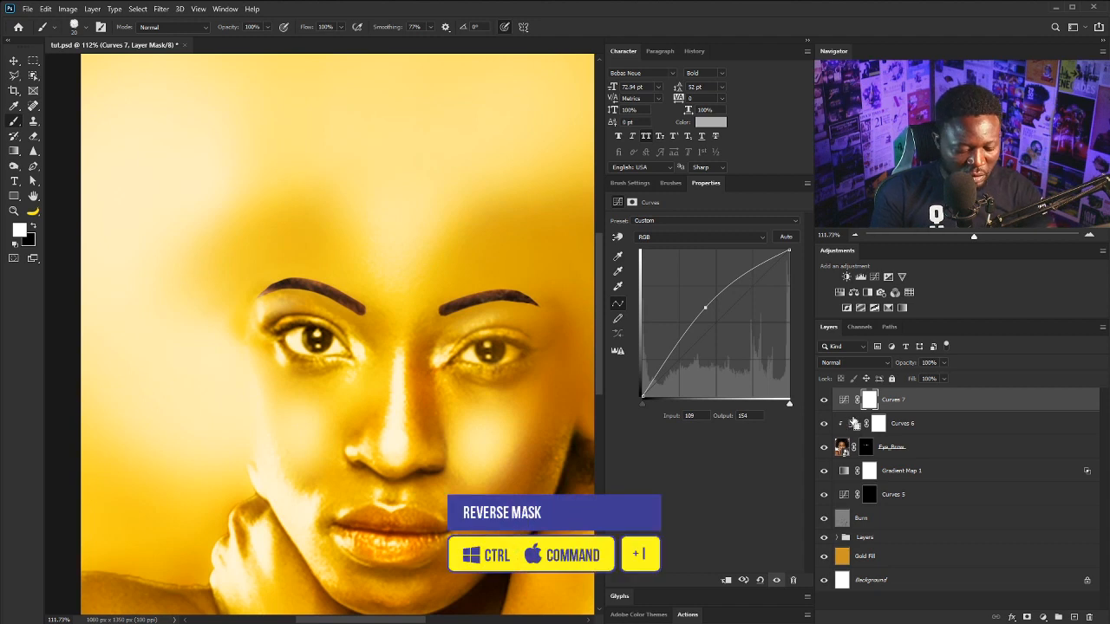
# Invert the Curves 7 mask to black and switch to a hard round brush tip of 5 px
pyautogui.hotkey('ctrl', 'i')
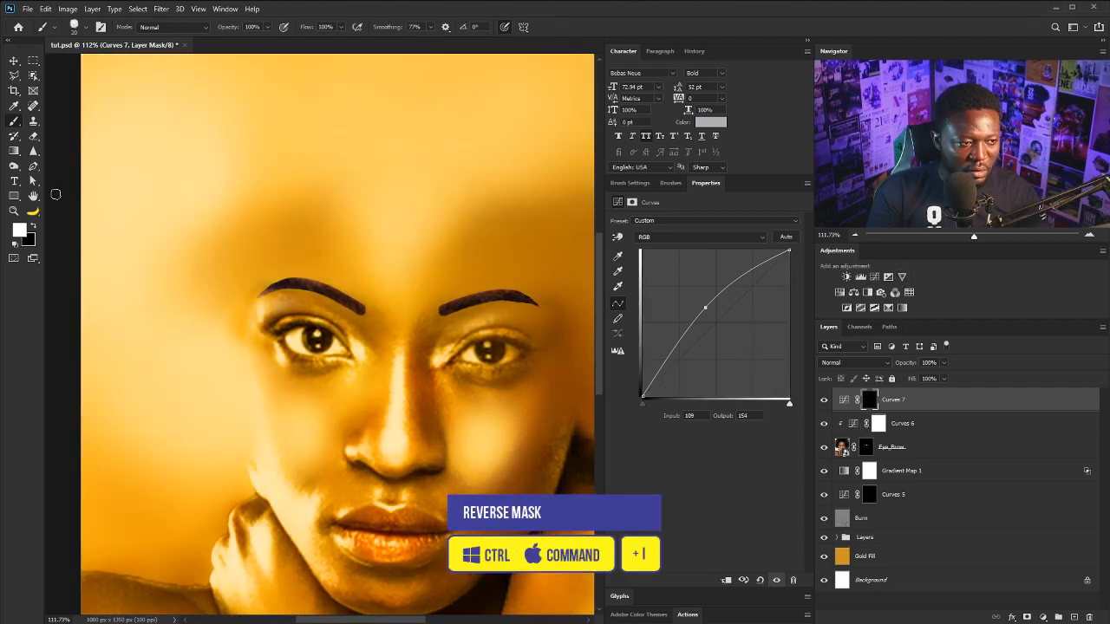
pyautogui.click(628, 182)
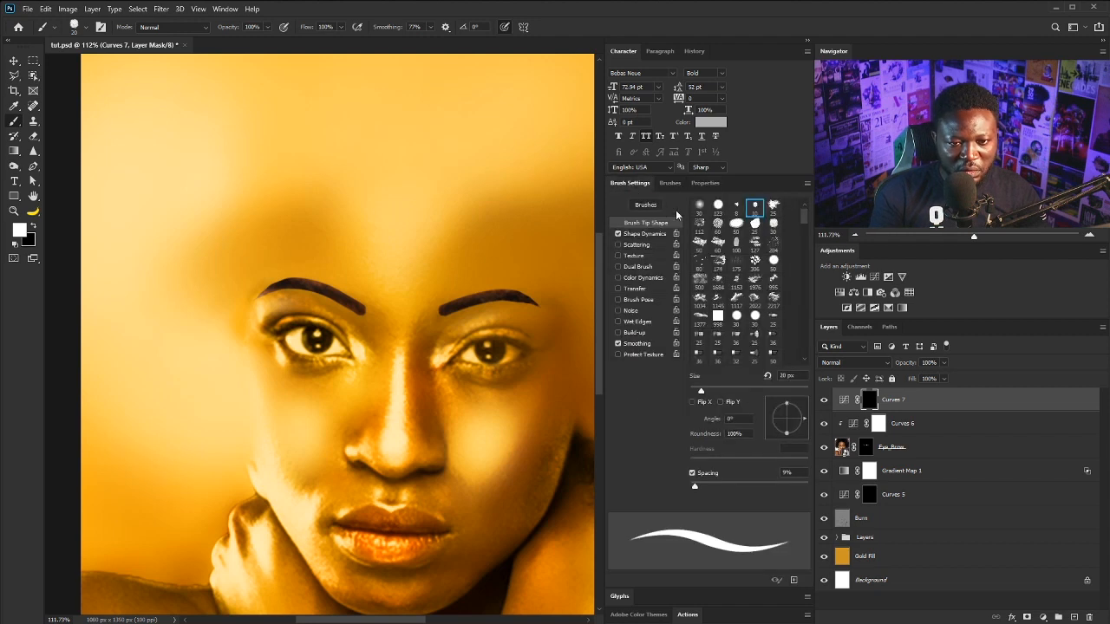
pyautogui.click(718, 209)
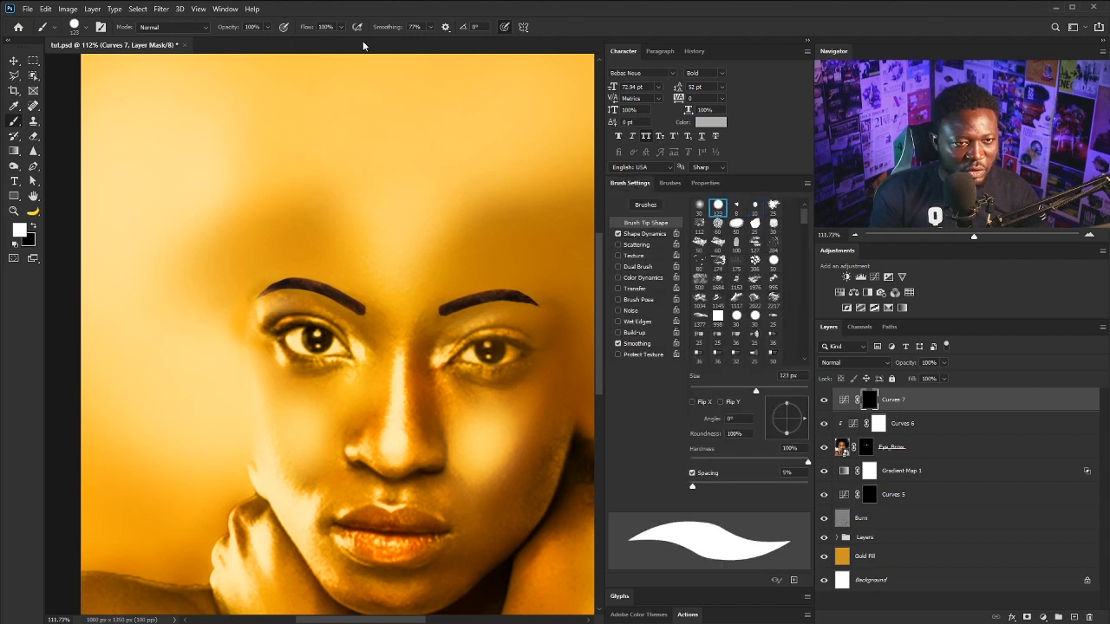
pyautogui.click(503, 29)
pyautogui.click(505, 28)
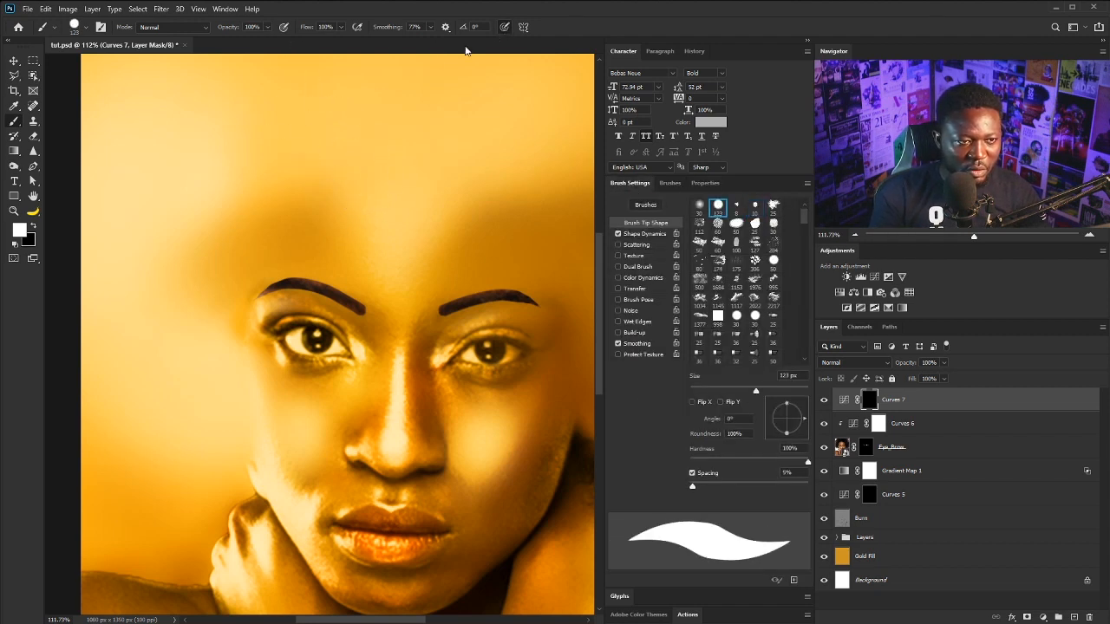
pyautogui.press('[')
pyautogui.press('[')
pyautogui.press('[')
pyautogui.press('[')
pyautogui.press('[')
pyautogui.press('[')
pyautogui.press('[')
pyautogui.press('[')
pyautogui.press('[')
pyautogui.press('[')
pyautogui.press('[')
pyautogui.press('[')
pyautogui.press('[')
pyautogui.press('[')
pyautogui.press('[')
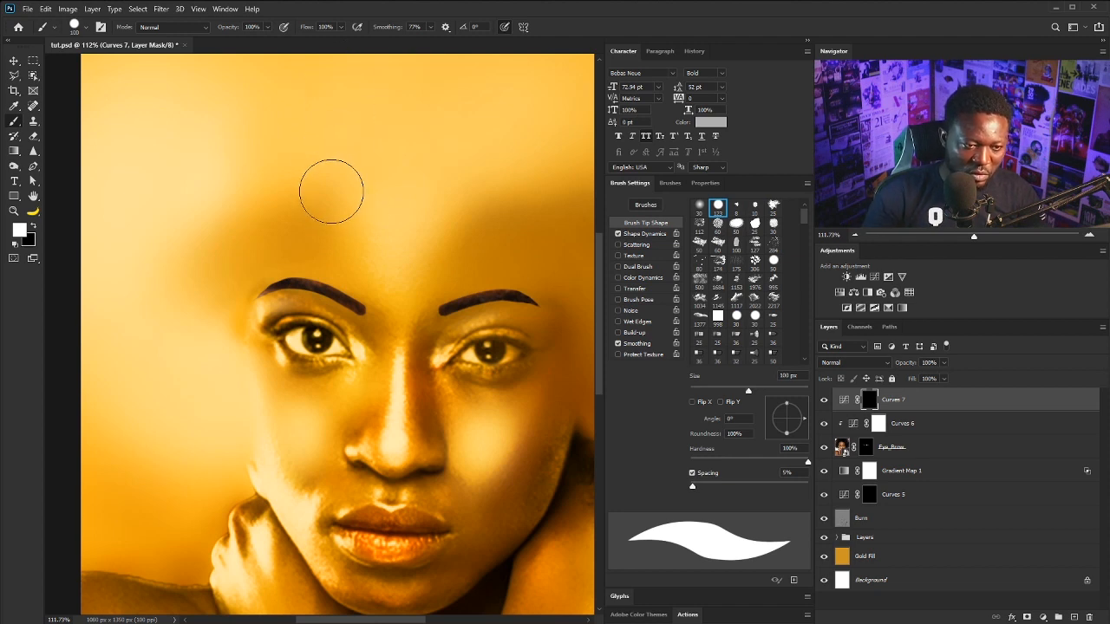
pyautogui.press(']')
pyautogui.press(']')
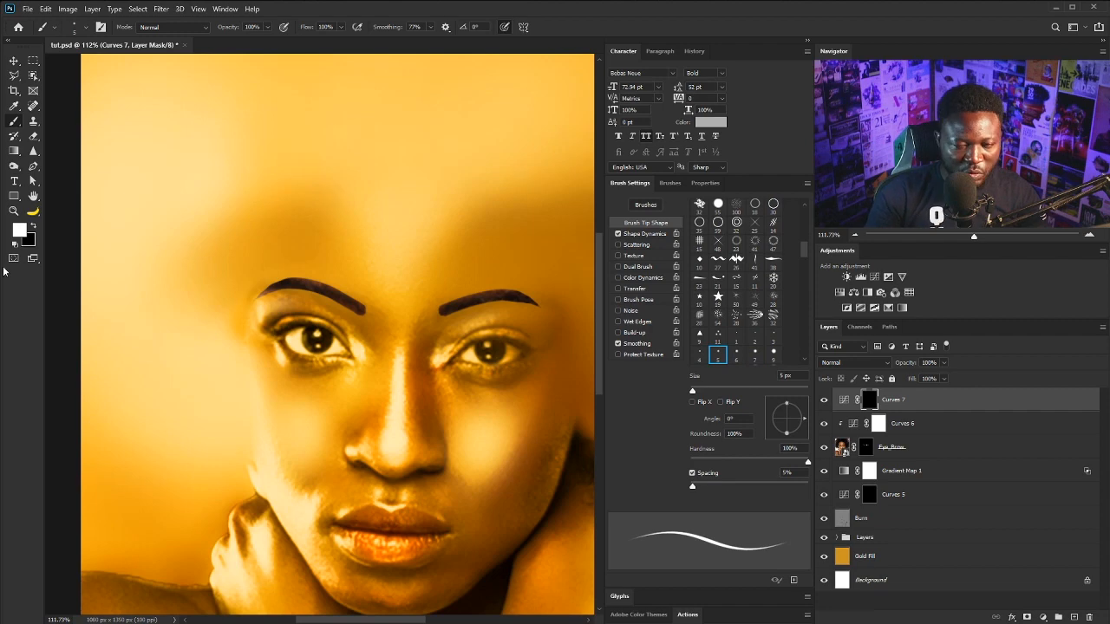
# Paint thin white strokes on the Curves 7 mask along the upper edges of both eyebrows to highlight them
pyautogui.moveTo(319, 256); pyautogui.dragTo(372, 298)
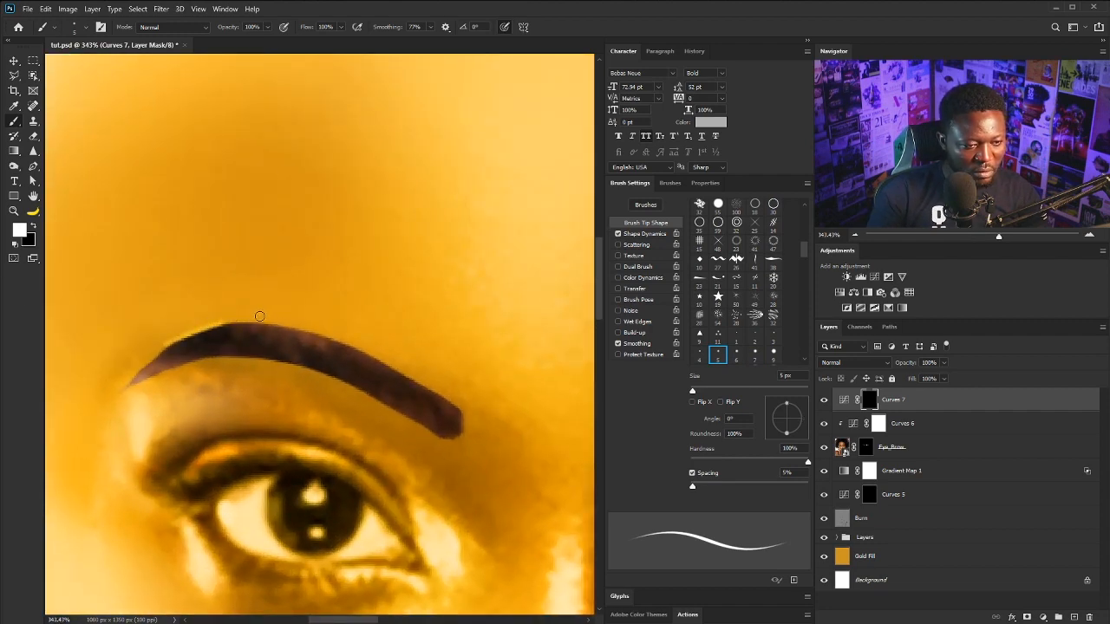
pyautogui.moveTo(259, 315); pyautogui.dragTo(286, 320)
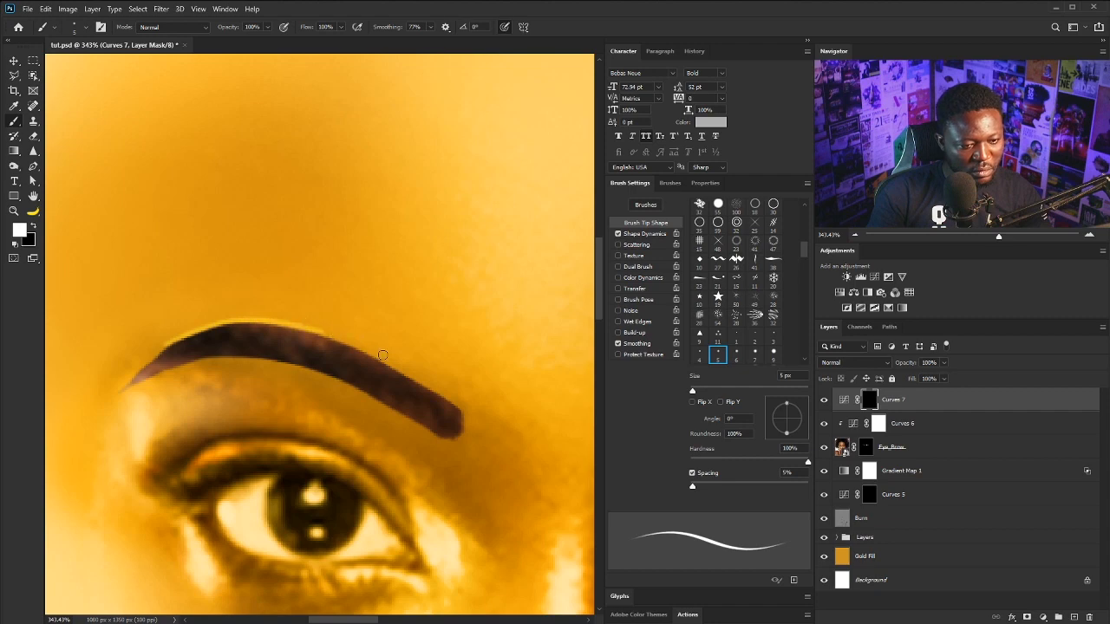
pyautogui.scroll(-6, 503, 315)
pyautogui.scroll(5, 454, 334)
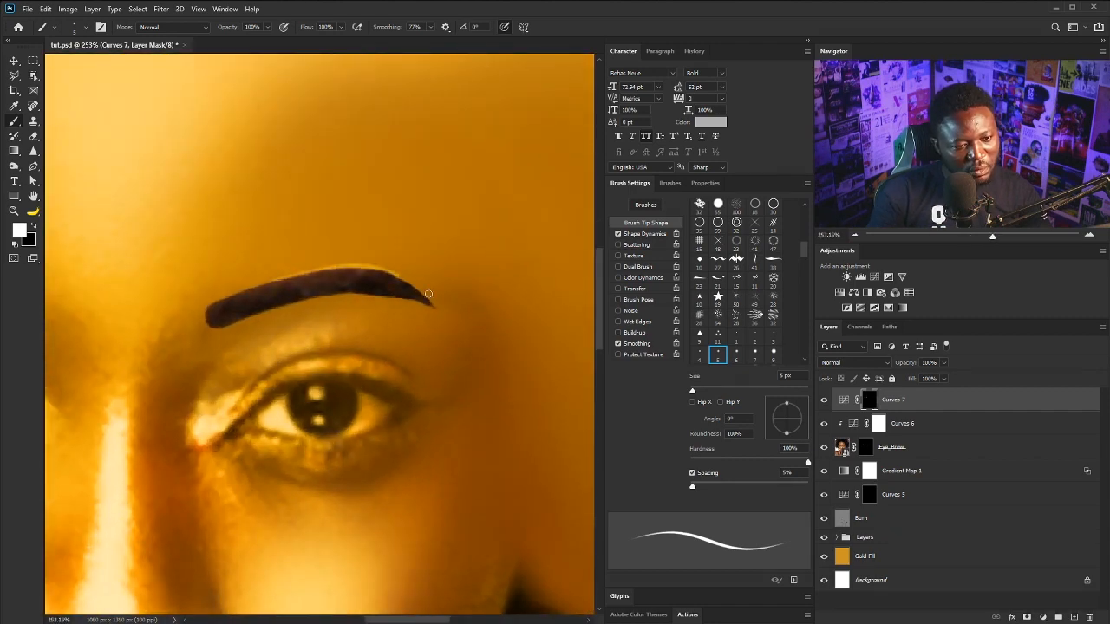
pyautogui.scroll(-5, 428, 294)
pyautogui.scroll(5, 270, 389)
pyautogui.moveTo(298, 371); pyautogui.dragTo(382, 377)
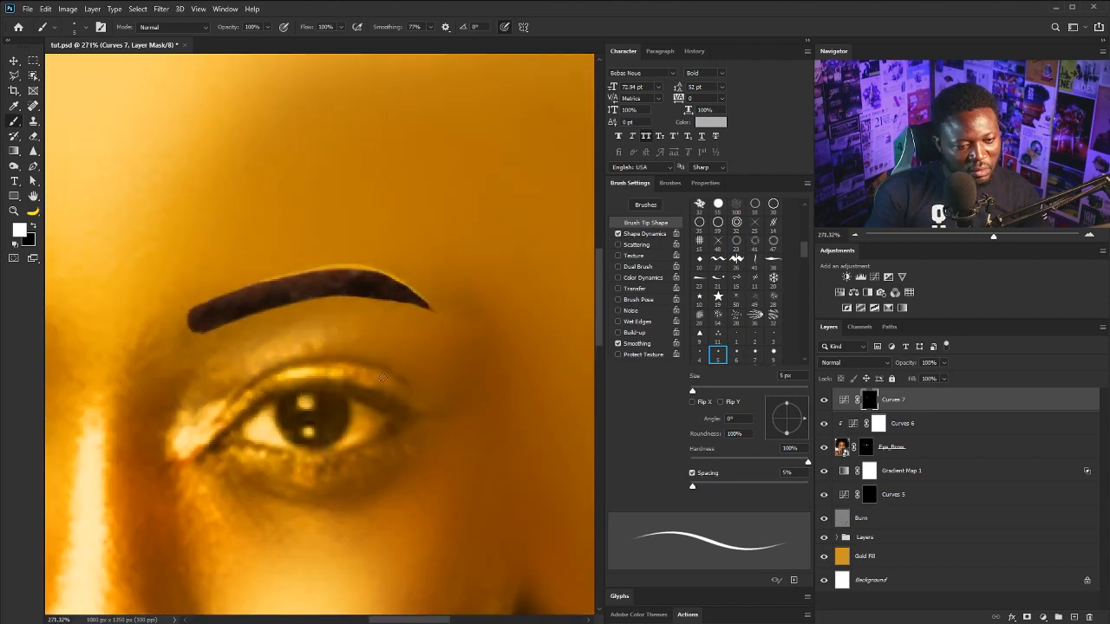
pyautogui.moveTo(188, 433); pyautogui.dragTo(253, 382)
pyautogui.scroll(-5, 193, 441)
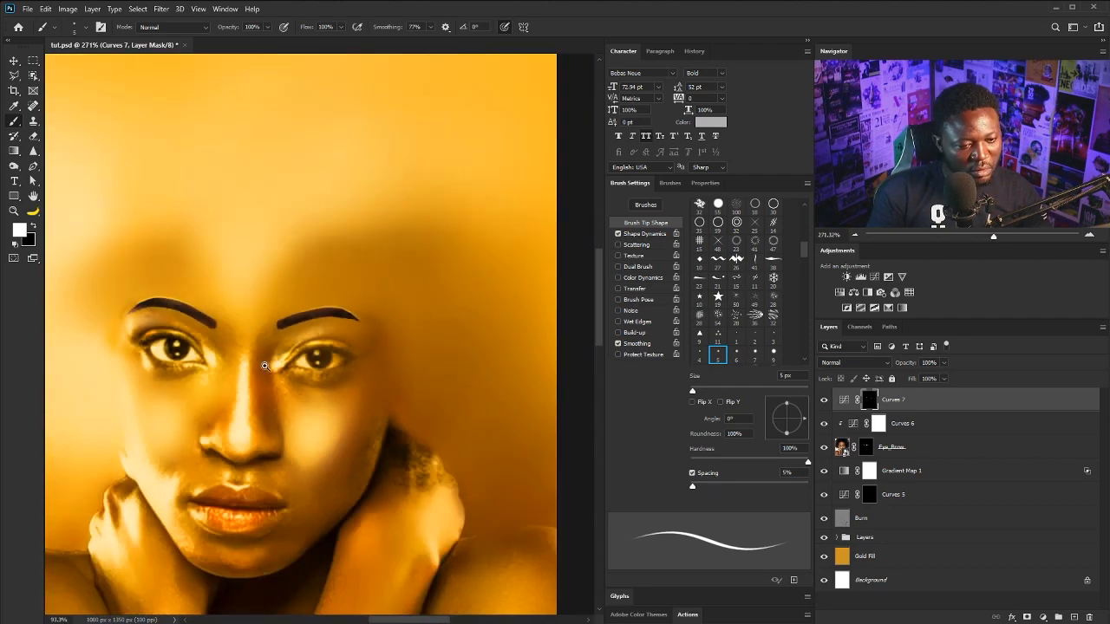
# Paint soft highlights on the Curves 7 mask around the eyes with a 30 px soft round brush using pressure-controlled opacity
pyautogui.scroll(4, 270, 329)
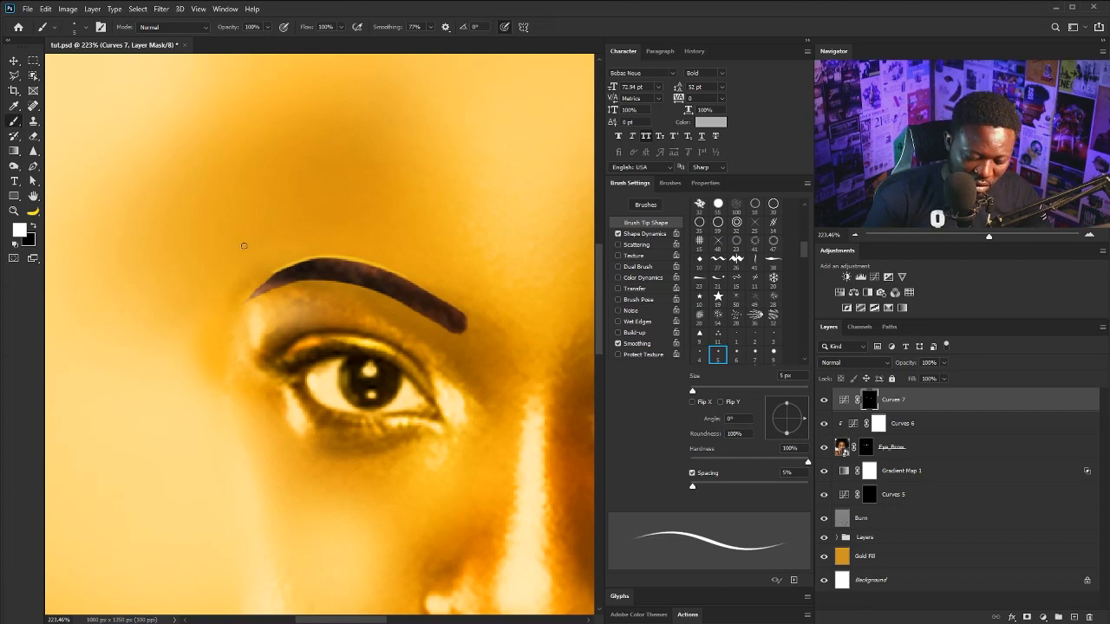
pyautogui.hotkey('shift', ',')
pyautogui.press(',')
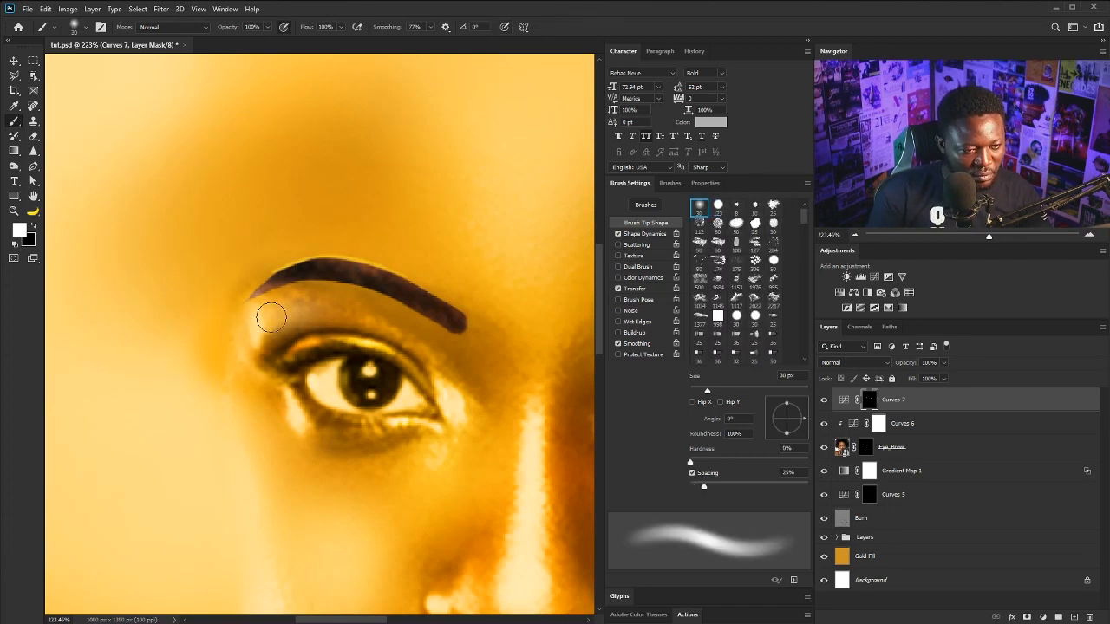
pyautogui.moveTo(269, 307); pyautogui.dragTo(319, 306)
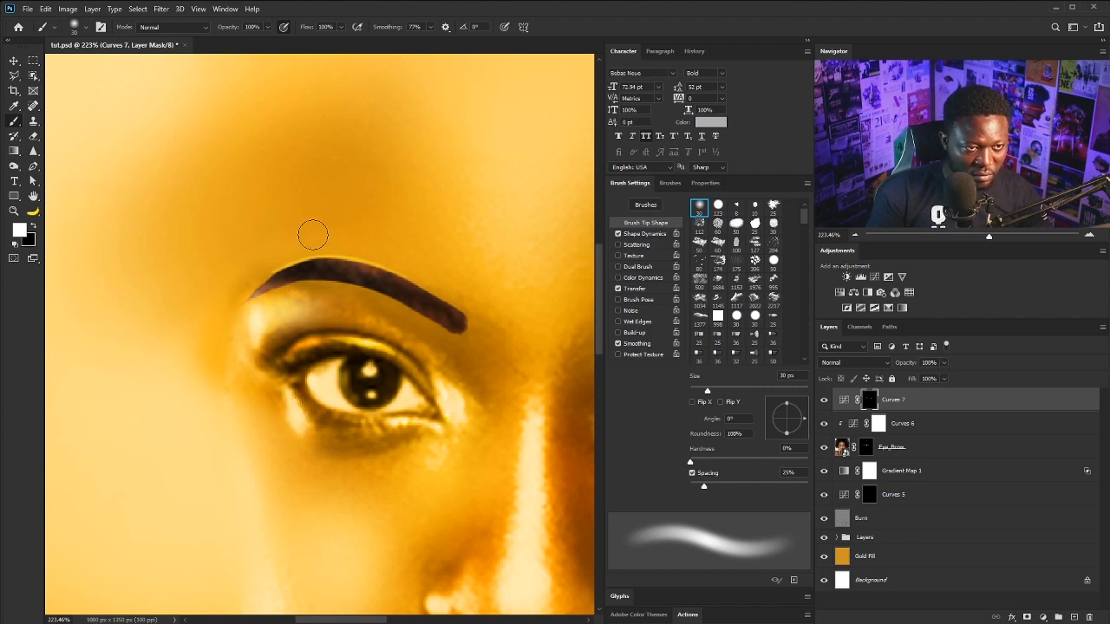
pyautogui.moveTo(291, 403); pyautogui.dragTo(351, 472)
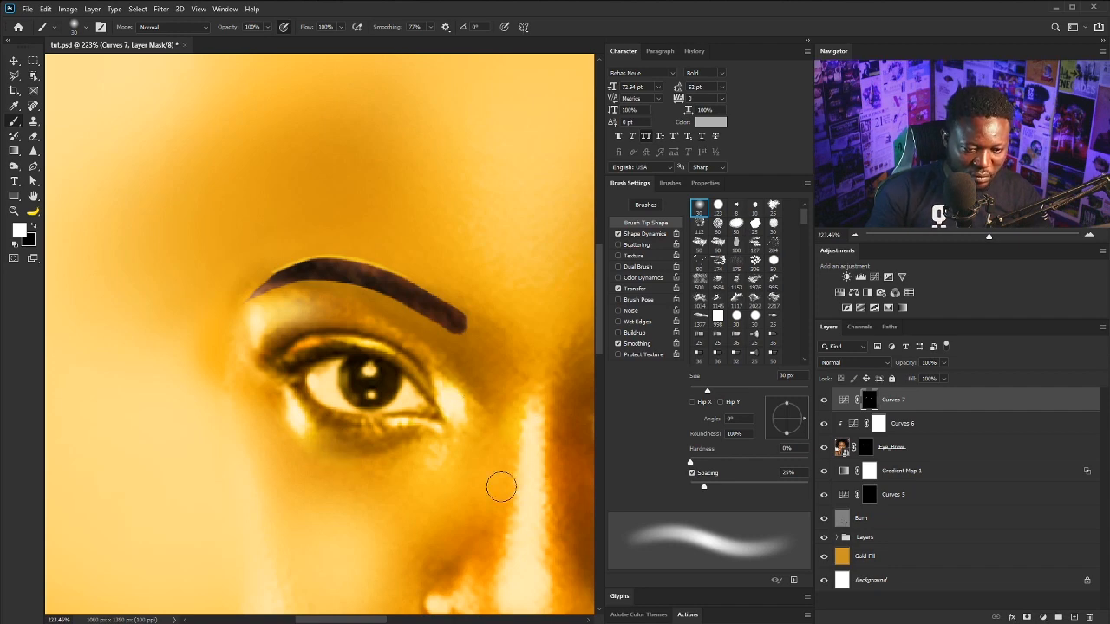
pyautogui.moveTo(530, 319)
pyautogui.mouseDown()
pyautogui.moveTo(494, 319)
pyautogui.moveTo(534, 318)
pyautogui.mouseUp()
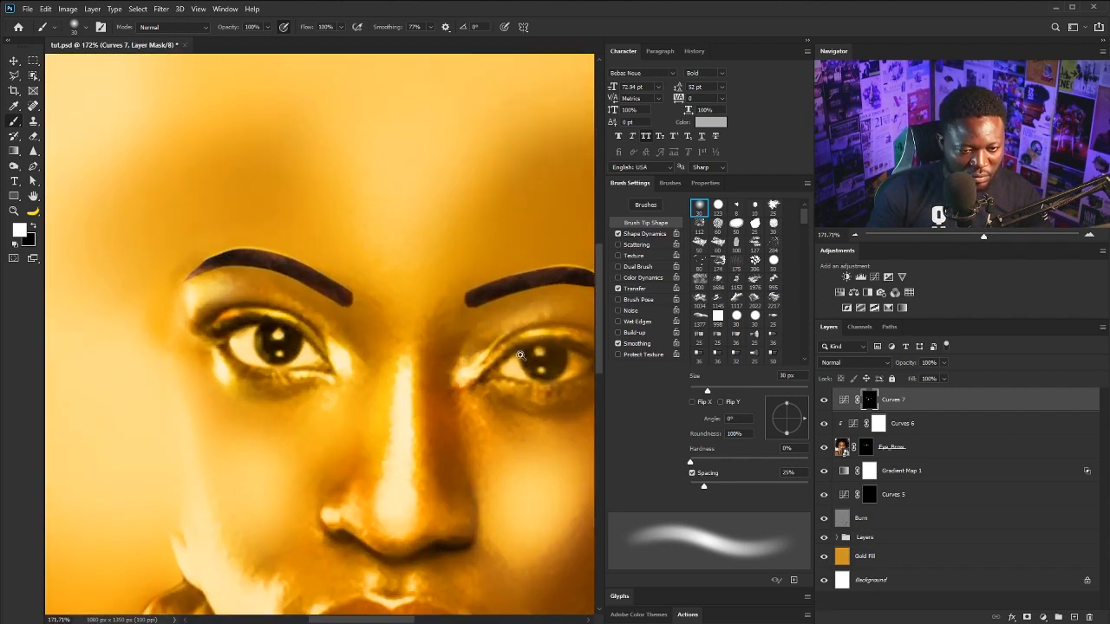
pyautogui.moveTo(232, 308)
pyautogui.mouseDown()
pyautogui.moveTo(329, 393)
pyautogui.moveTo(393, 545)
pyautogui.moveTo(233, 285)
pyautogui.mouseUp()
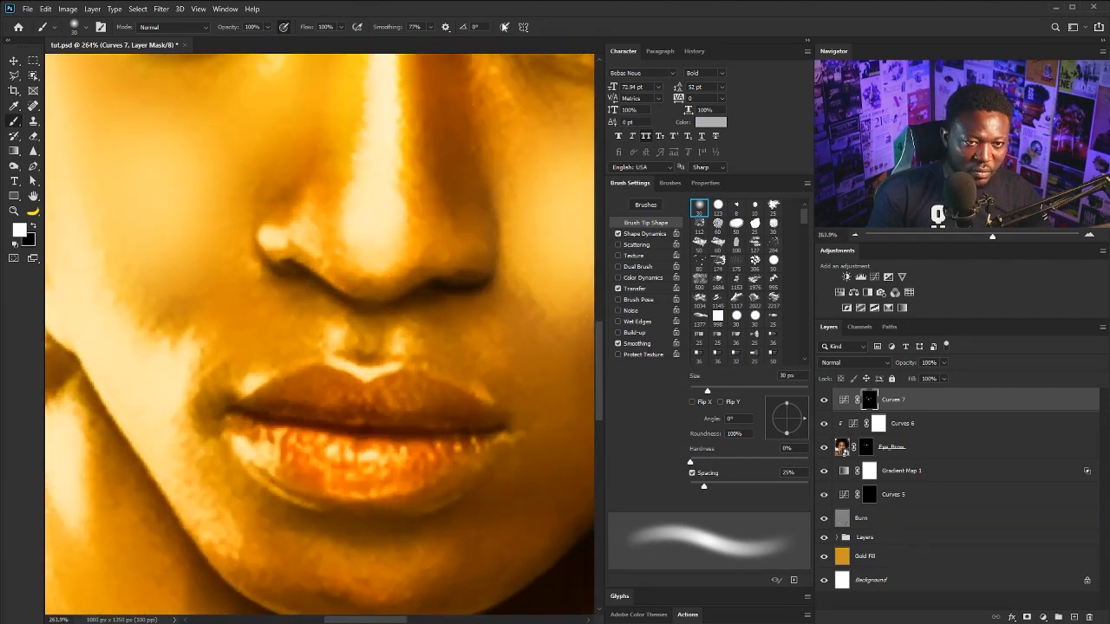
# Paint fine highlights along the lip outlines on the Curves 7 mask with a soft brush of 6 px
pyautogui.press(',')
pyautogui.press(',')
pyautogui.press(',')
pyautogui.press(',')
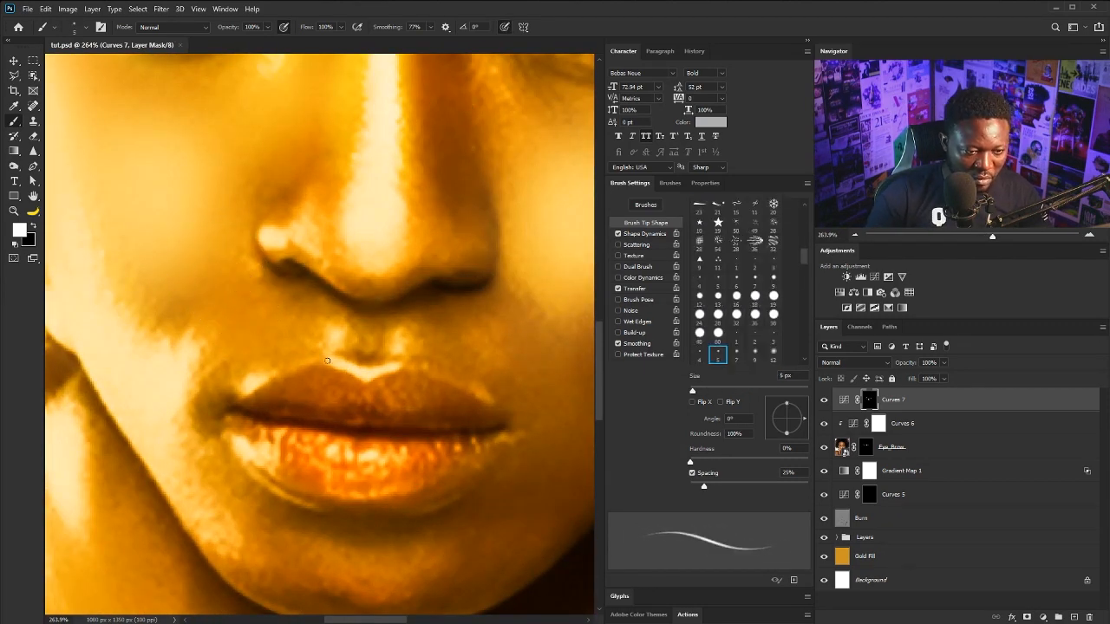
pyautogui.press('.')
pyautogui.press('.')
pyautogui.press('.')
pyautogui.press('.')
pyautogui.moveTo(377, 380); pyautogui.dragTo(414, 365)
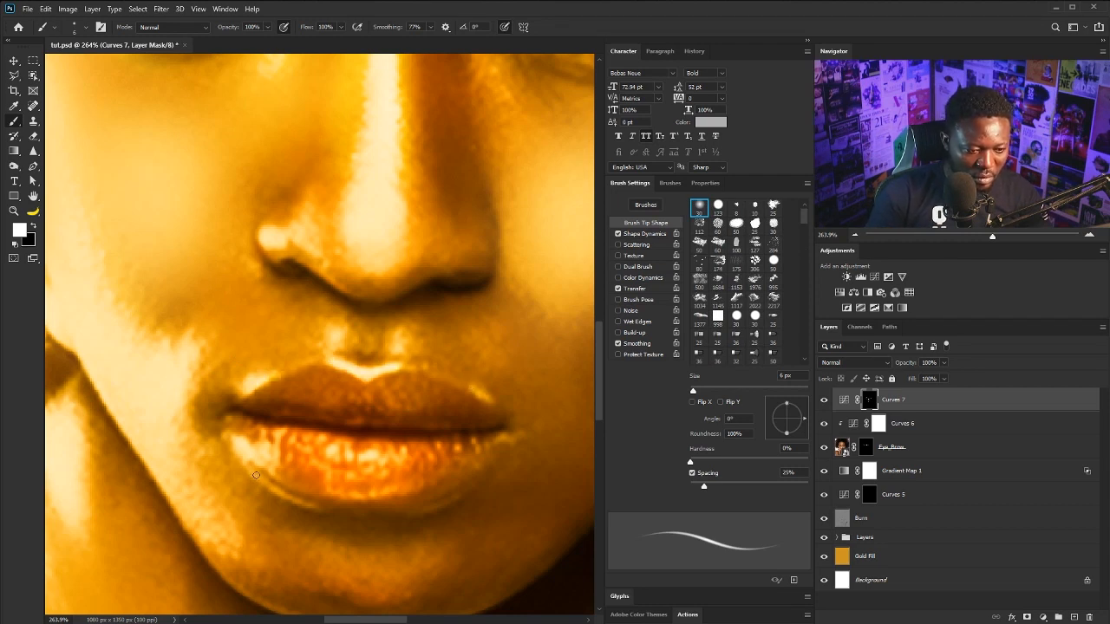
pyautogui.moveTo(255, 475)
pyautogui.mouseDown()
pyautogui.moveTo(286, 500)
pyautogui.moveTo(359, 525)
pyautogui.moveTo(266, 484)
pyautogui.moveTo(310, 505)
pyautogui.mouseUp()
pyautogui.hotkey('ctrl', 'z')
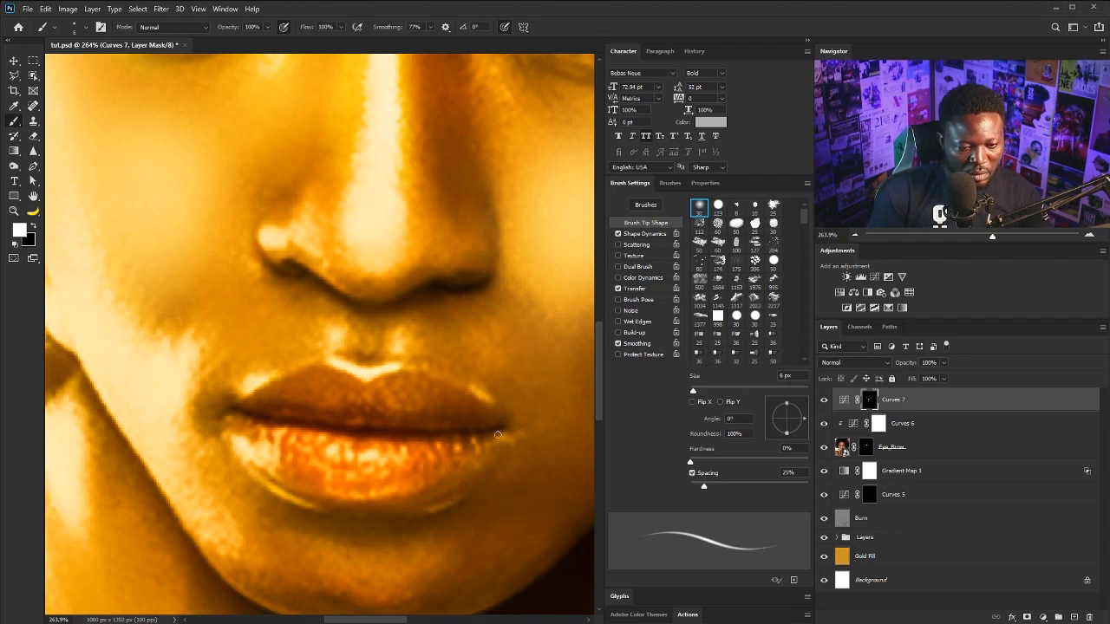
# Enlarge the soft brush to 40 px
pyautogui.press(']')
pyautogui.press(']')
pyautogui.press(']')
pyautogui.press(']')
pyautogui.press(']')
pyautogui.press(']')
pyautogui.press(']')
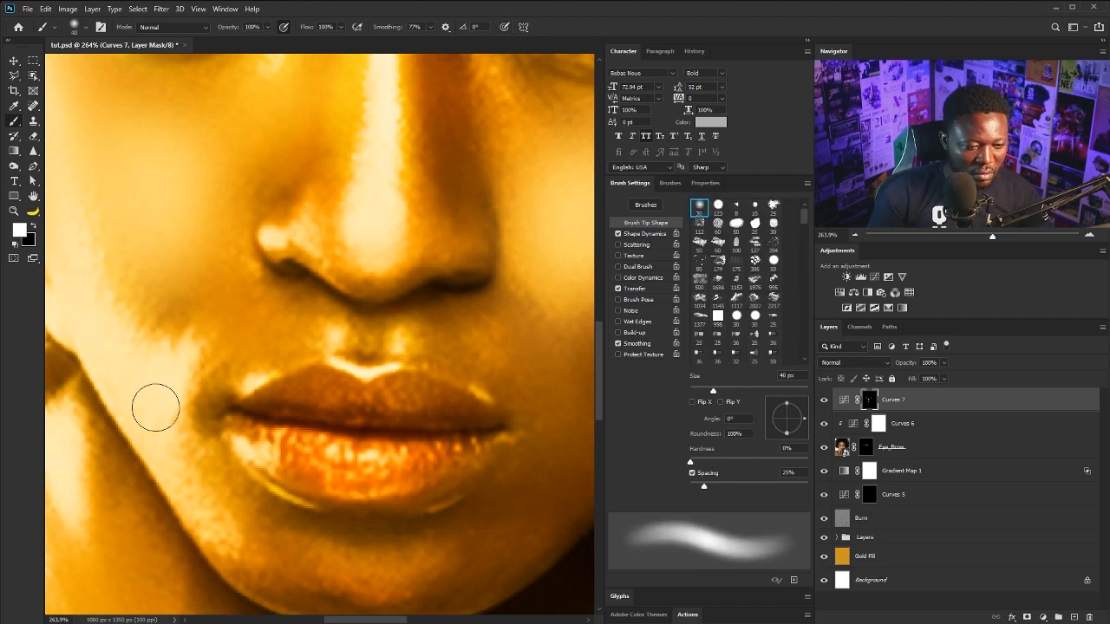
pyautogui.scroll(-5, 399, 346)
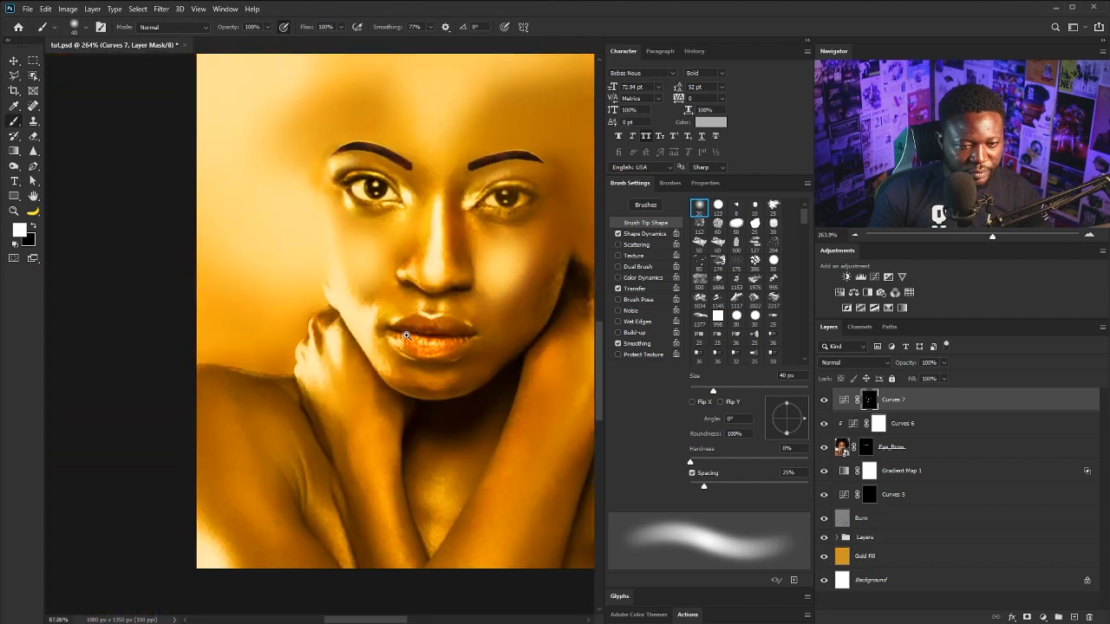
pyautogui.scroll(3, 405, 362)
pyautogui.scroll(2, 381, 270)
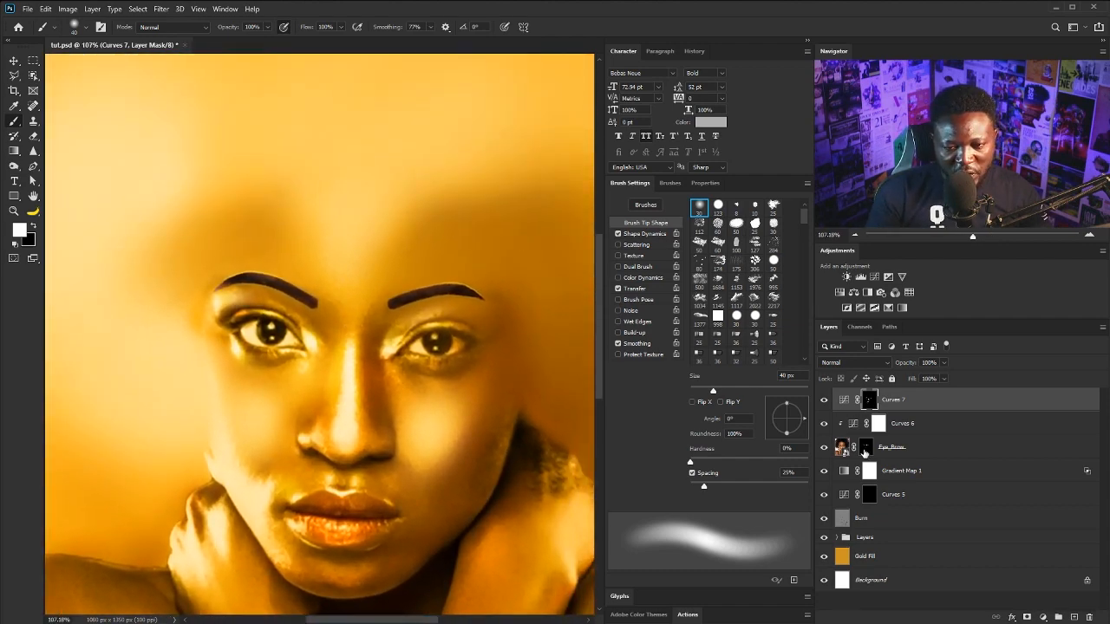
# Paint white on the Eye_Brow mask over the eyes at 18% flow, without pressure-controlled opacity, to restore their original whites
pyautogui.click(862, 451)
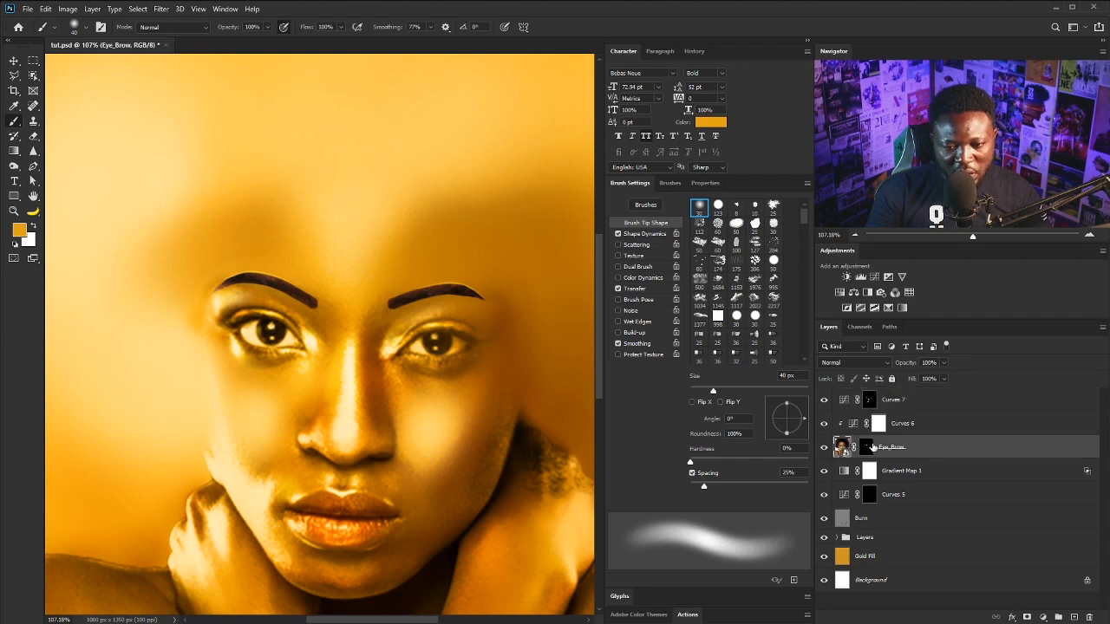
pyautogui.click(866, 447)
pyautogui.moveTo(289, 335); pyautogui.dragTo(295, 336)
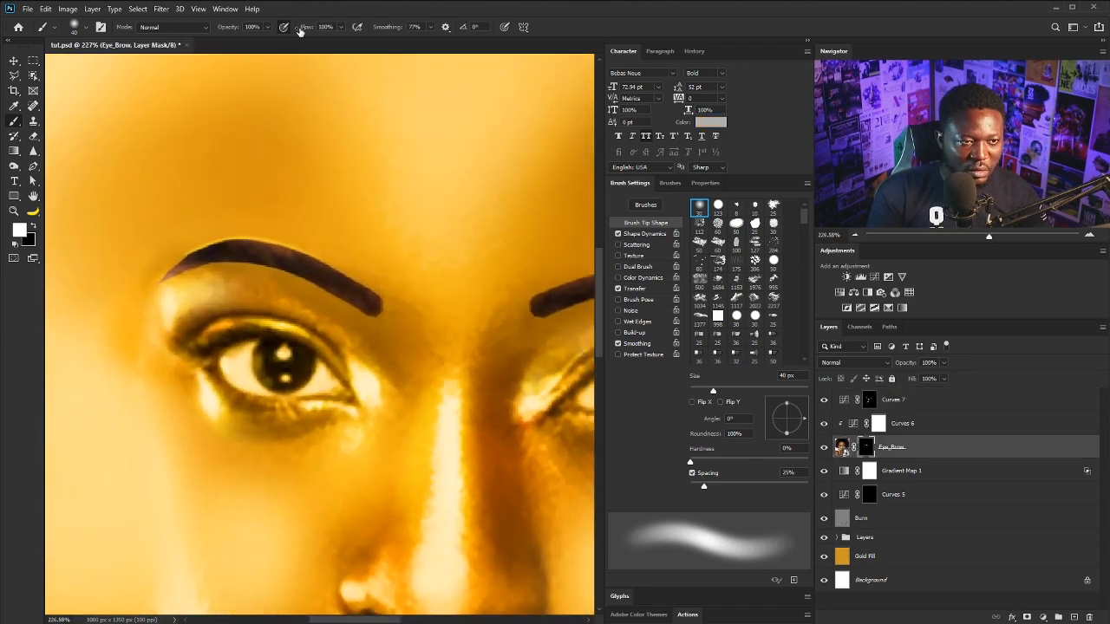
pyautogui.click(283, 27)
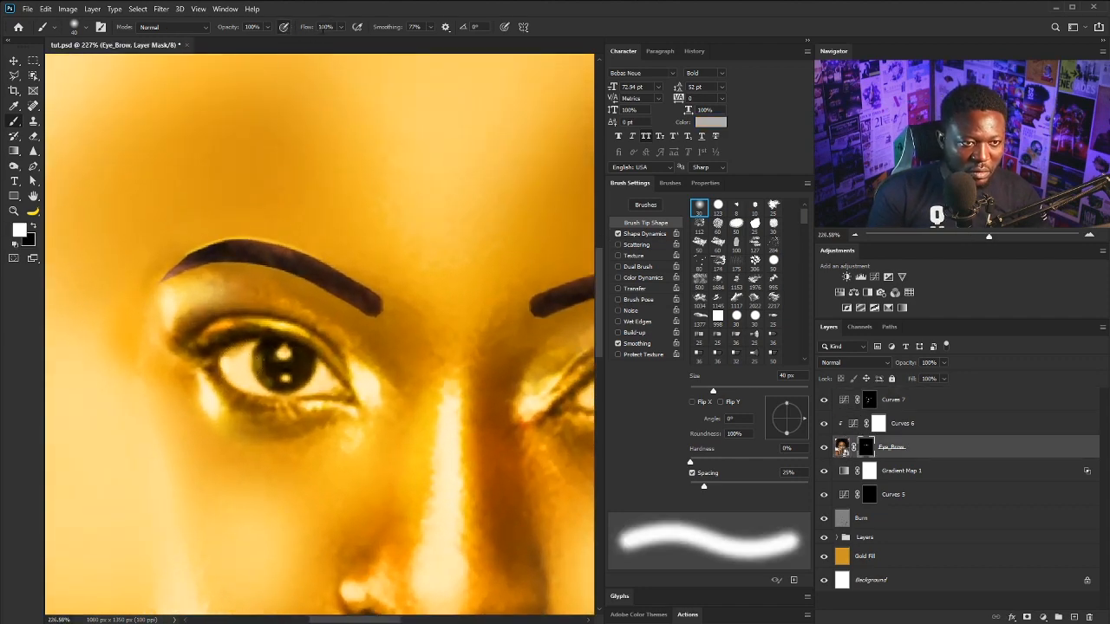
pyautogui.click(340, 27)
pyautogui.moveTo(343, 41); pyautogui.dragTo(297, 42)
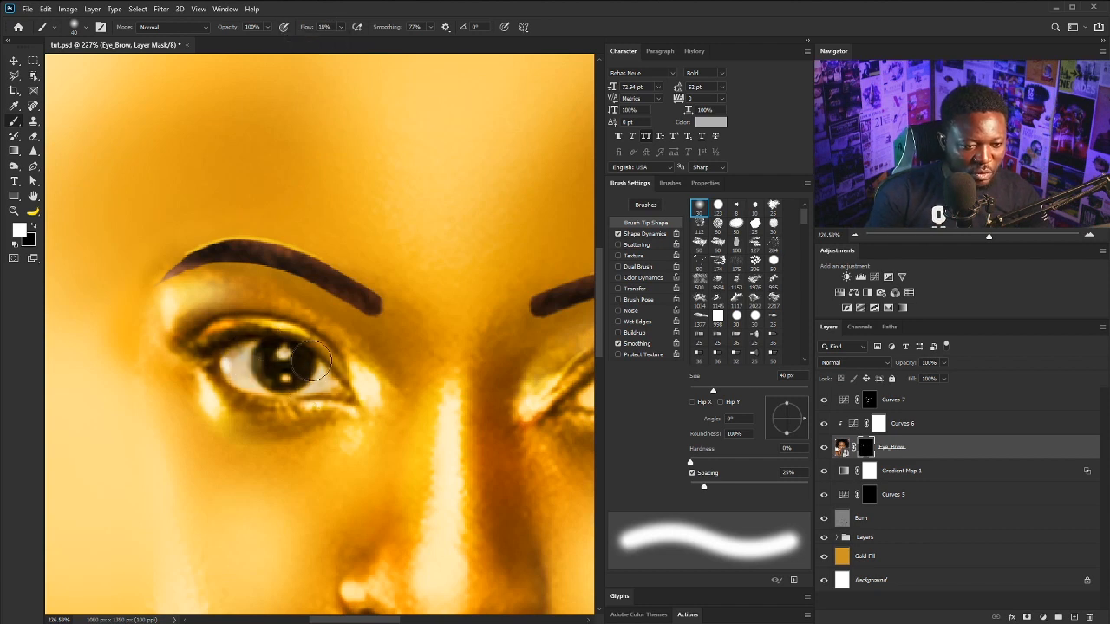
pyautogui.hscroll(3, 338, 389)
# Add a Black & White adjustment on top of the stack with Reds at -24 and Yellows at 86
pyautogui.click(868, 293)
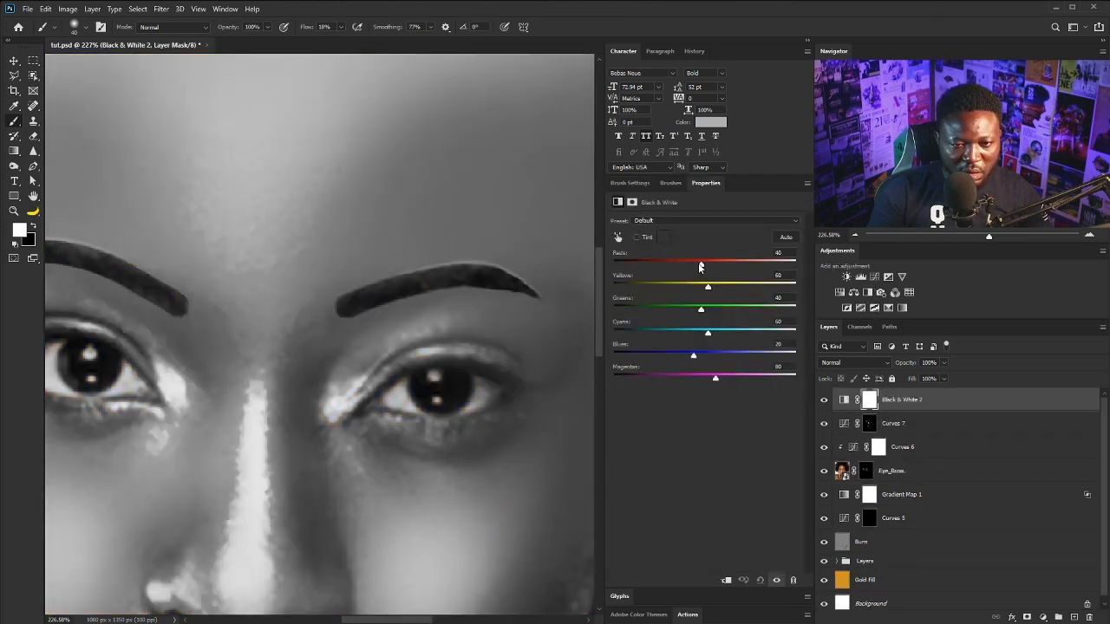
pyautogui.moveTo(696, 266); pyautogui.dragTo(683, 265)
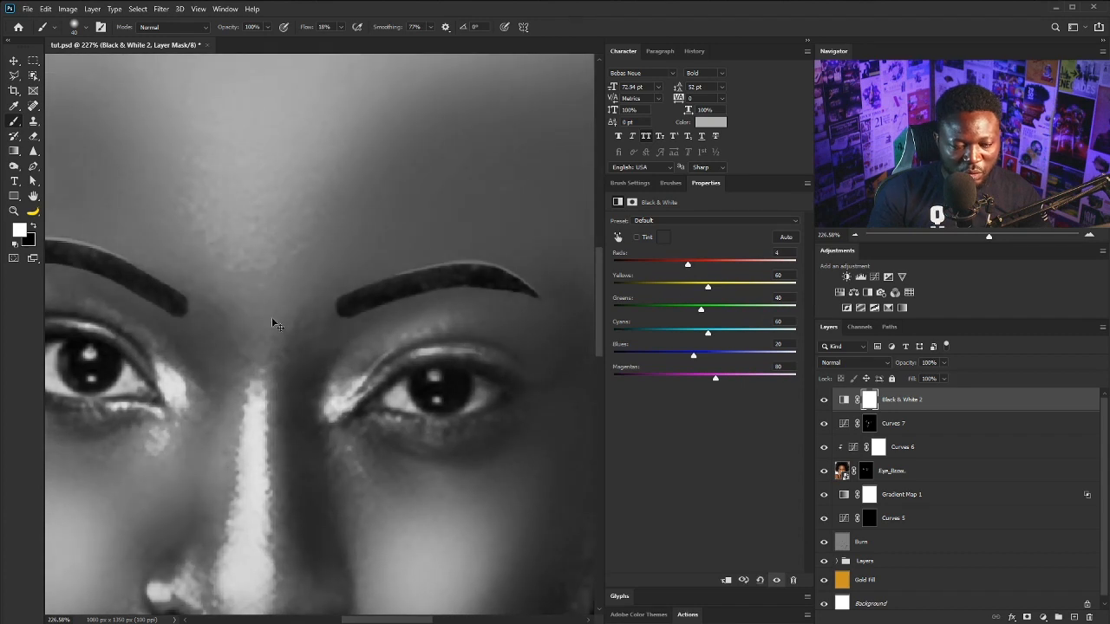
pyautogui.scroll(-3, 257, 302)
pyautogui.scroll(4, 258, 301)
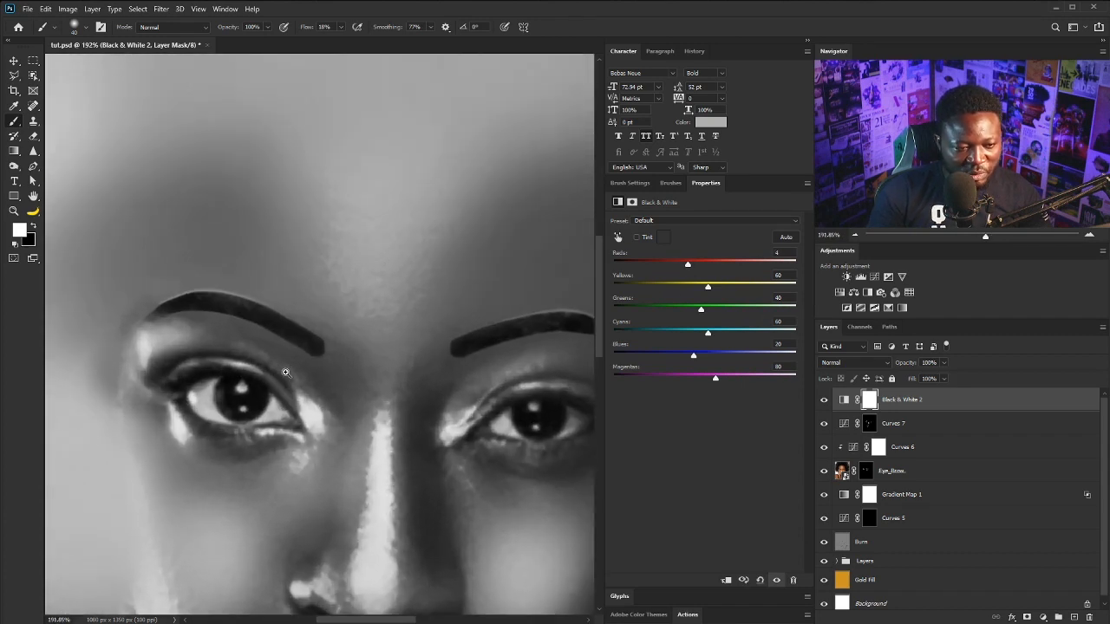
pyautogui.scroll(-2, 226, 410)
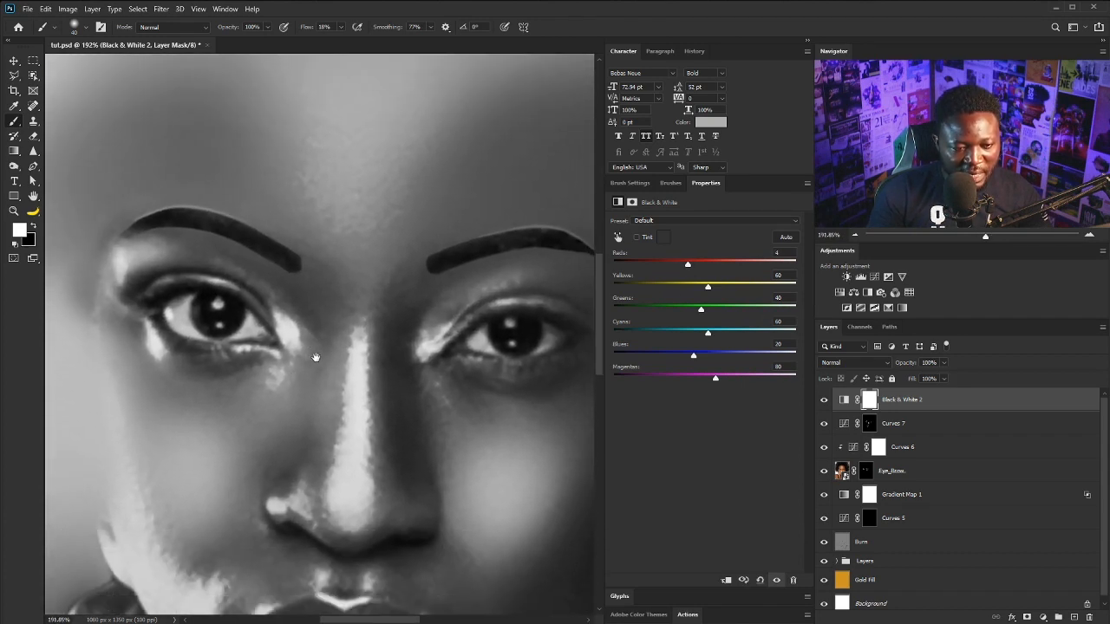
pyautogui.scroll(2, 332, 364)
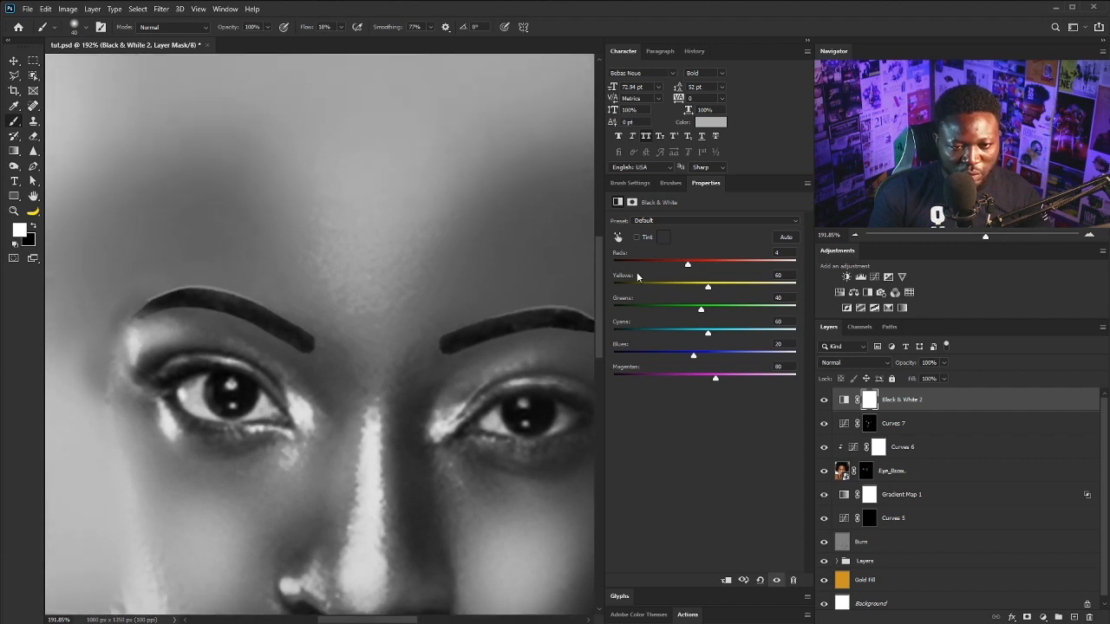
pyautogui.moveTo(681, 263)
pyautogui.mouseDown()
pyautogui.moveTo(733, 289)
pyautogui.moveTo(678, 269)
pyautogui.mouseUp()
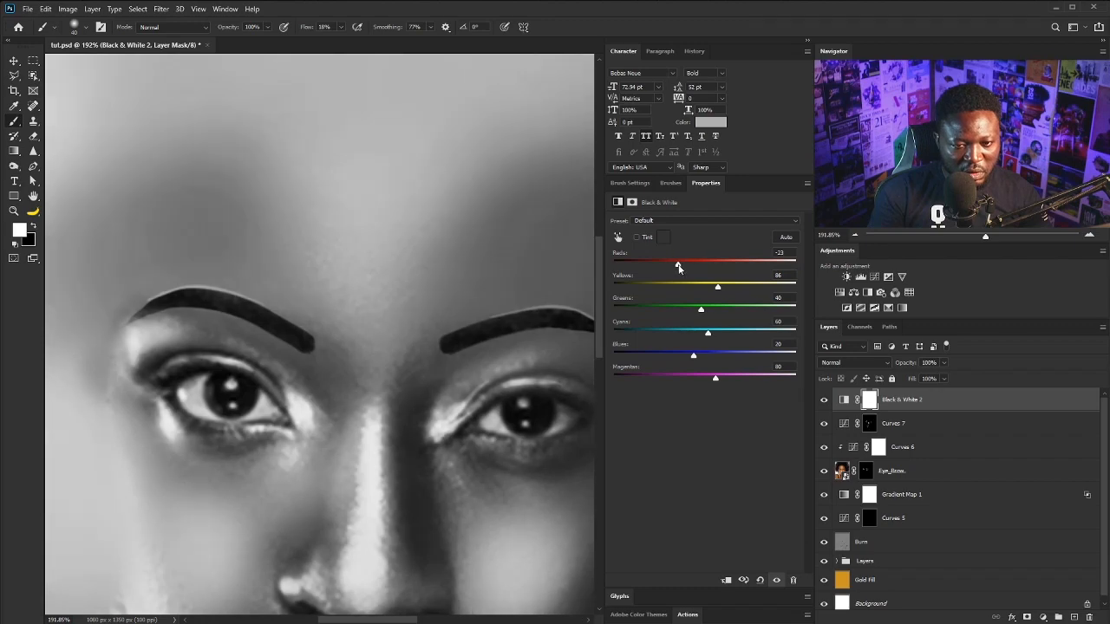
# Invert the Black & White adjustment's mask to black to hide its effect
pyautogui.hotkey('ctrl', 'i')
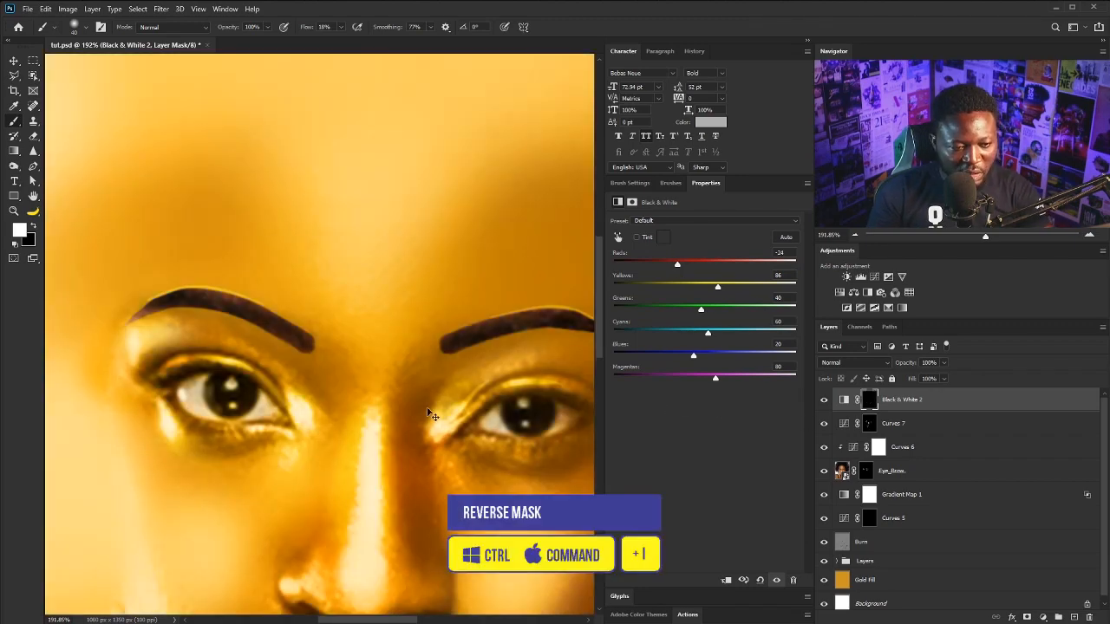
pyautogui.scroll(2, 230, 425)
pyautogui.scroll(3, 230, 425)
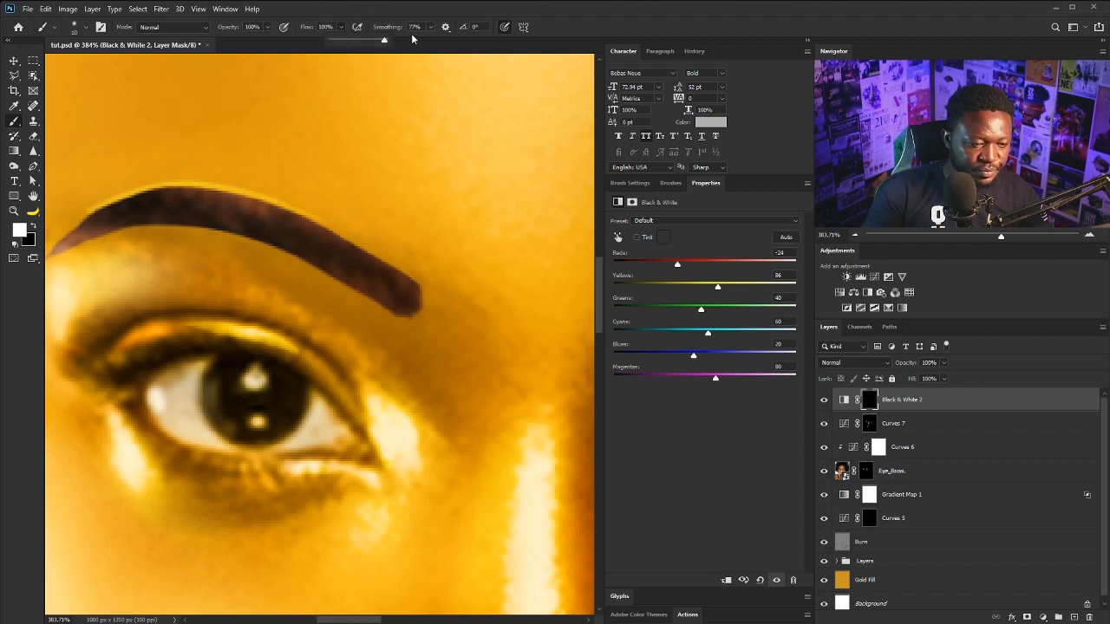
# Paint white along the upper lash line of the eye in view on the Black & White mask and blend the adjustment with Overlay
pyautogui.moveTo(99, 374)
pyautogui.mouseDown()
pyautogui.moveTo(158, 365)
pyautogui.moveTo(194, 338)
pyautogui.moveTo(271, 361)
pyautogui.mouseUp()
pyautogui.click(850, 364)
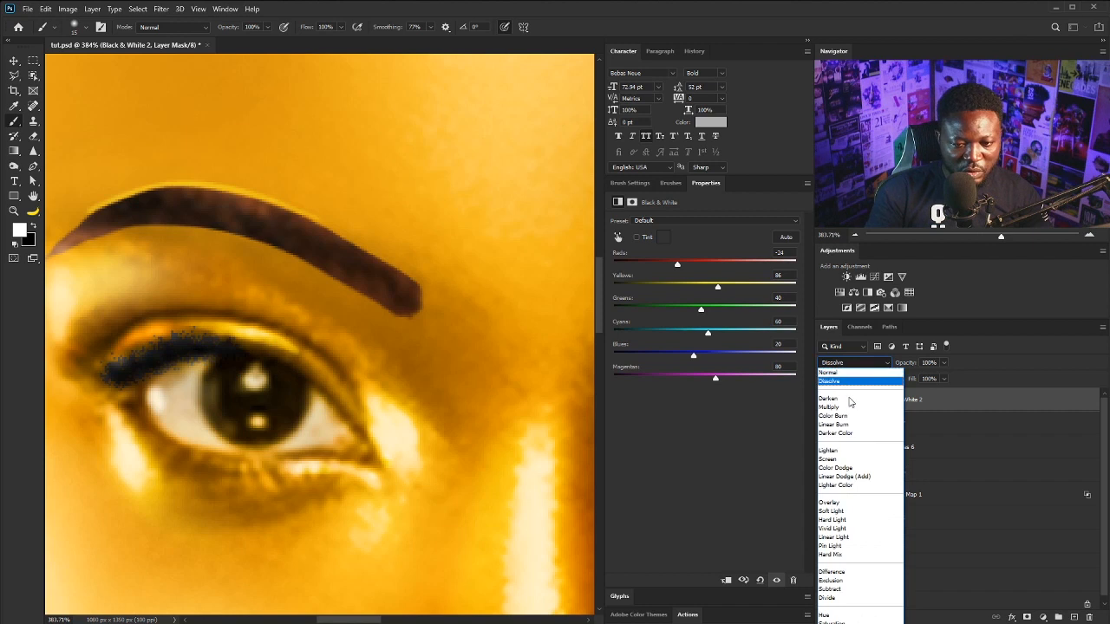
pyautogui.click(848, 409)
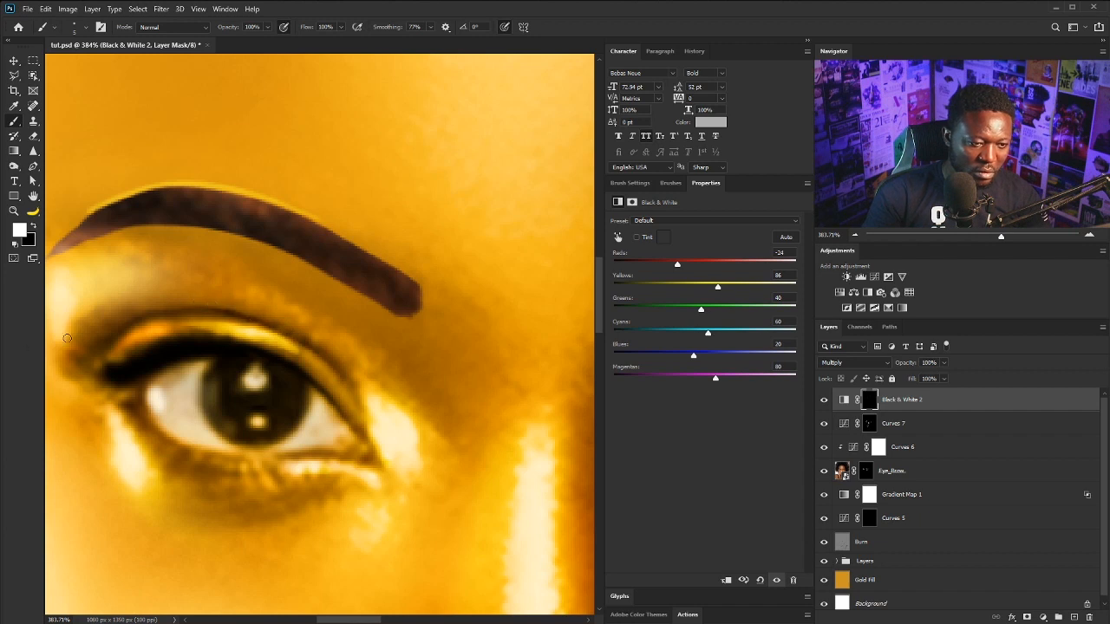
pyautogui.click(842, 361)
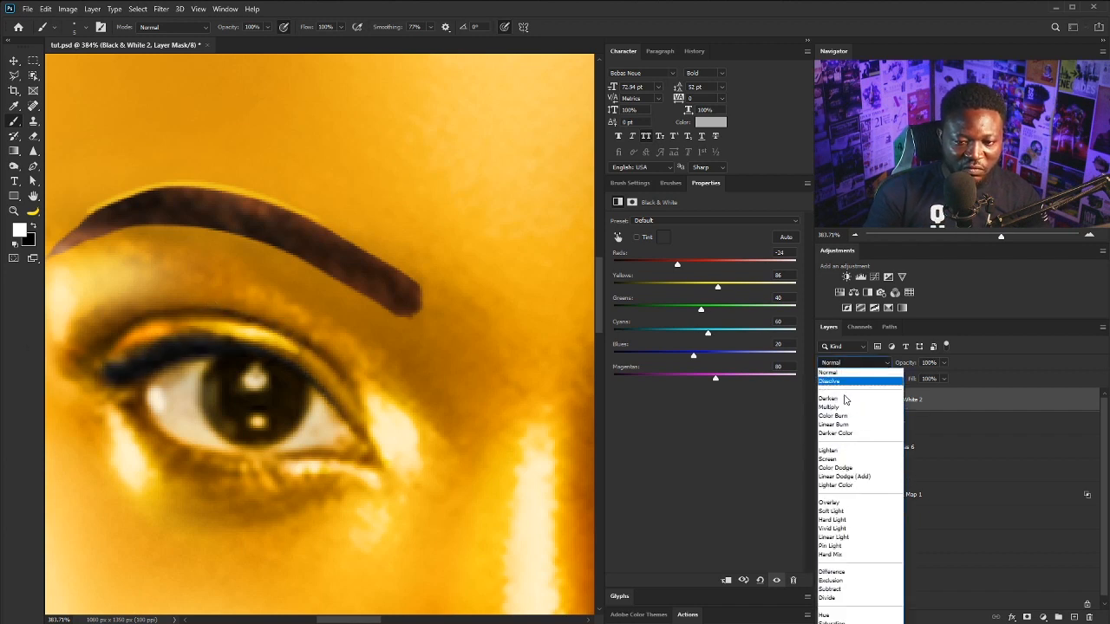
pyautogui.click(845, 503)
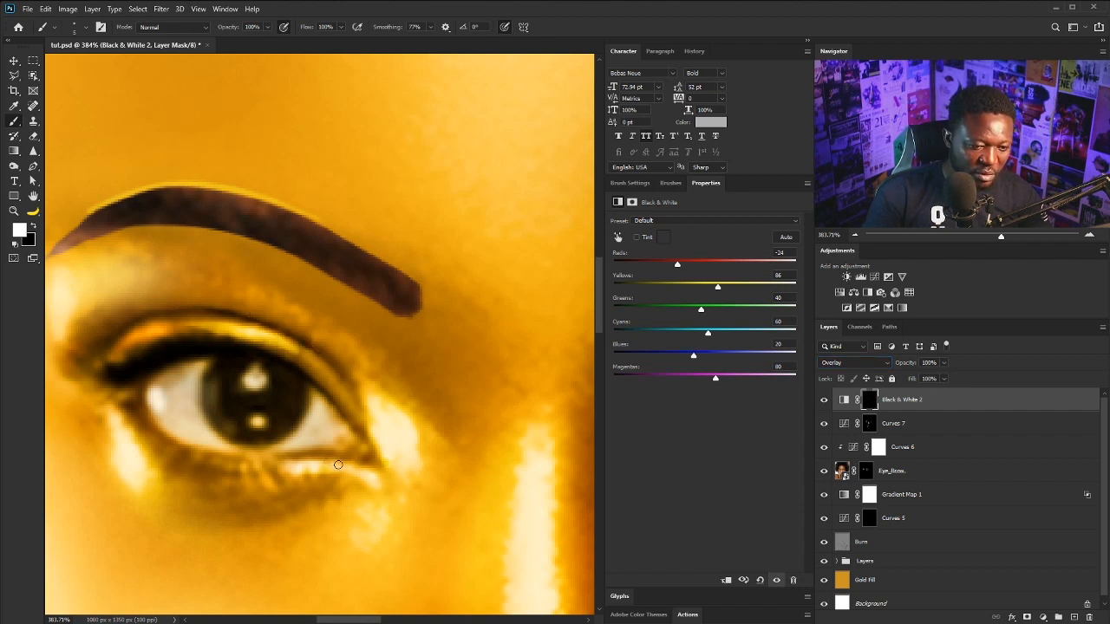
# Set brush smoothing to 0% and paint fine lower lashes and lid-line strokes around the same eye on the Black & White mask
pyautogui.moveTo(306, 450); pyautogui.dragTo(380, 431)
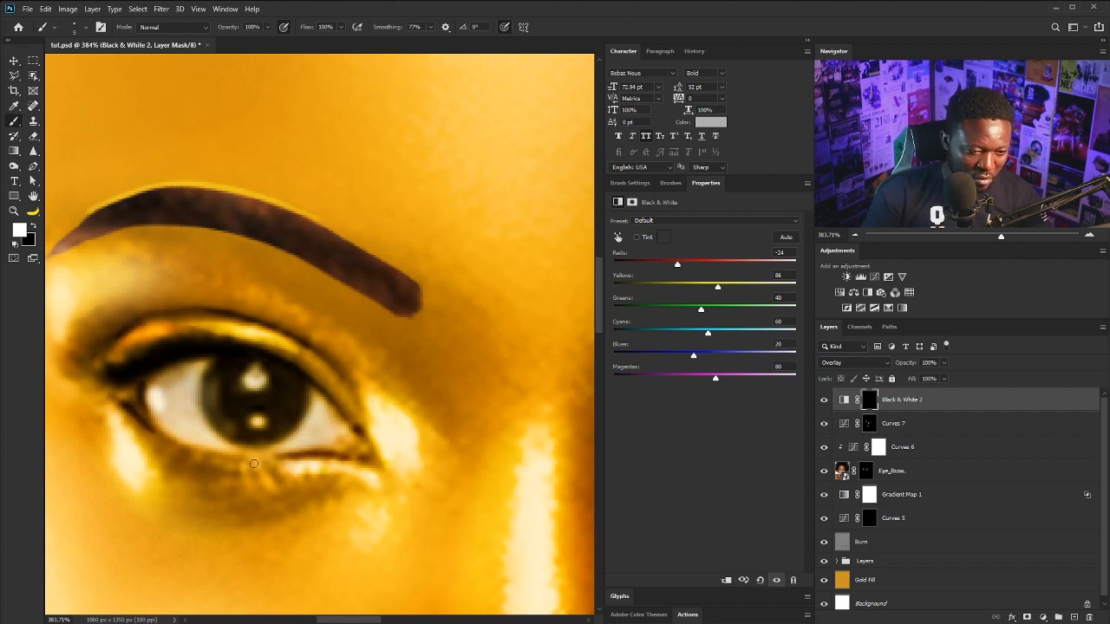
pyautogui.click(431, 28)
pyautogui.moveTo(435, 40); pyautogui.dragTo(389, 41)
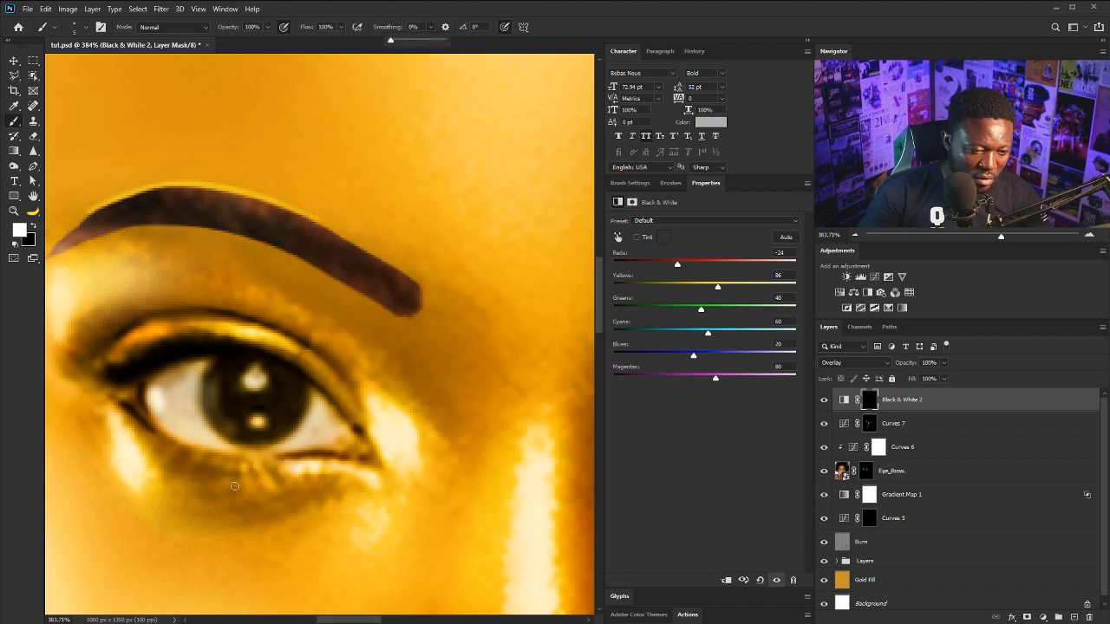
pyautogui.click(235, 486)
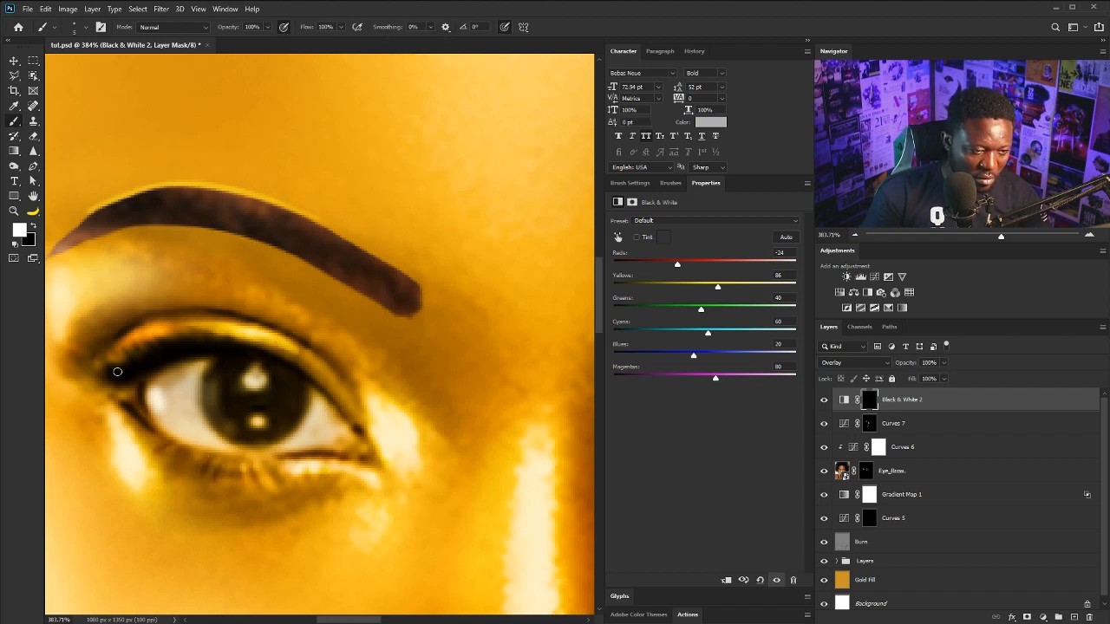
pyautogui.moveTo(311, 345); pyautogui.dragTo(348, 388)
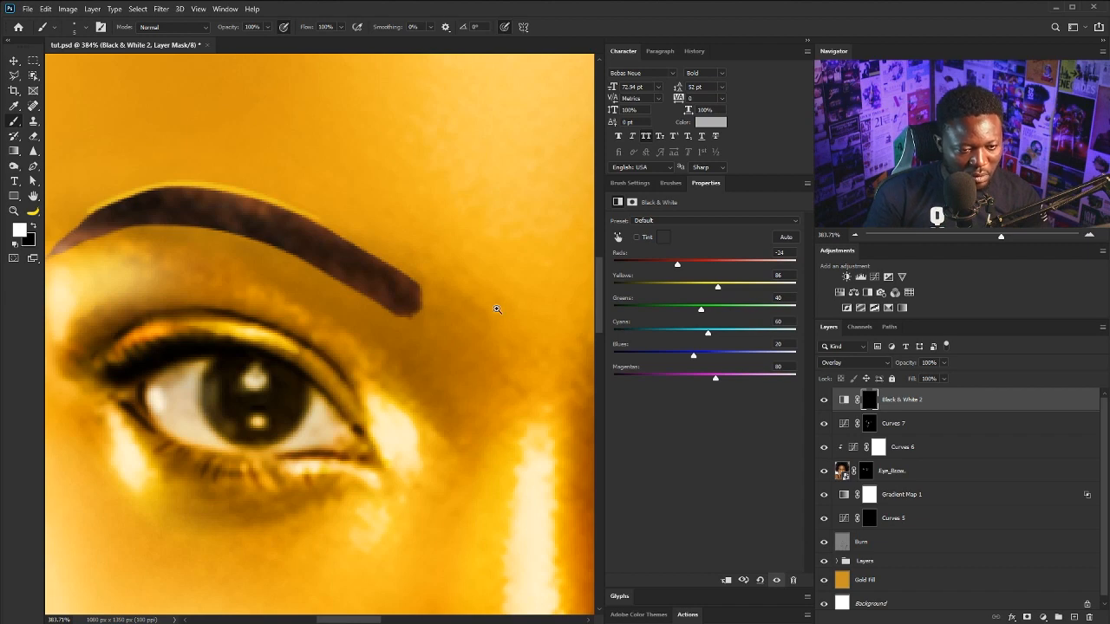
# Enlarge the brush slightly and paint a dark winged liner along the other eye's upper lash line on the Black & White mask
pyautogui.scroll(-3, 495, 310)
pyautogui.moveTo(495, 310); pyautogui.dragTo(152, 299)
pyautogui.scroll(2, 451, 405)
pyautogui.press(']')
pyautogui.press(']')
pyautogui.moveTo(280, 416)
pyautogui.mouseDown()
pyautogui.moveTo(376, 351)
pyautogui.moveTo(451, 347)
pyautogui.moveTo(497, 376)
pyautogui.moveTo(485, 362)
pyautogui.moveTo(559, 375)
pyautogui.mouseUp()
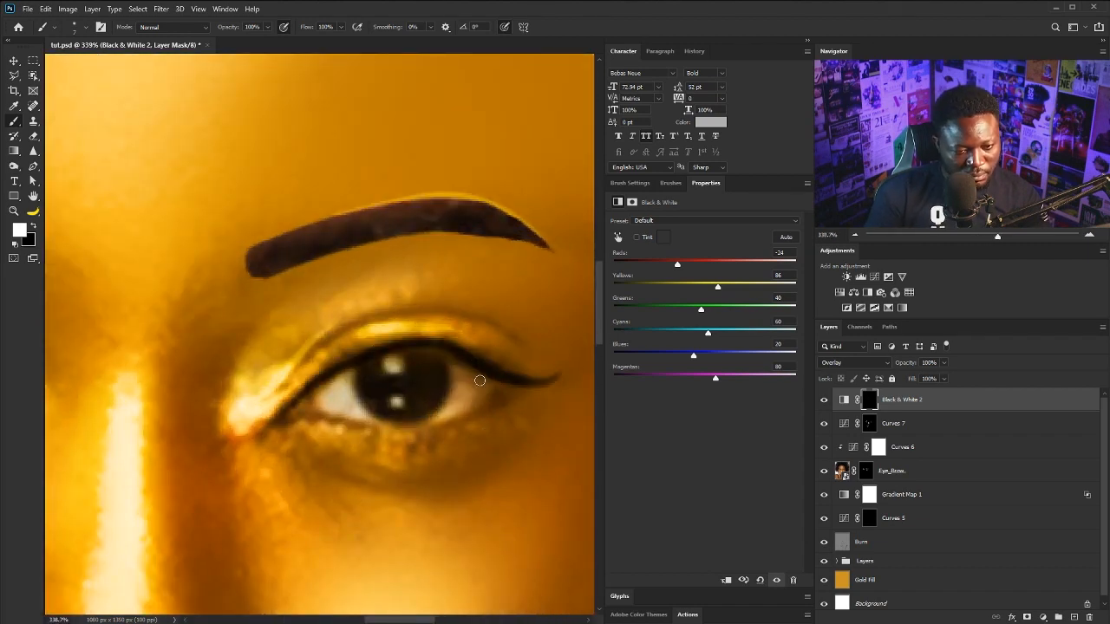
# Paint the second eye's lower lash line, lid crease and outer-corner lashes on the Black & White mask
pyautogui.moveTo(485, 411); pyautogui.dragTo(519, 385)
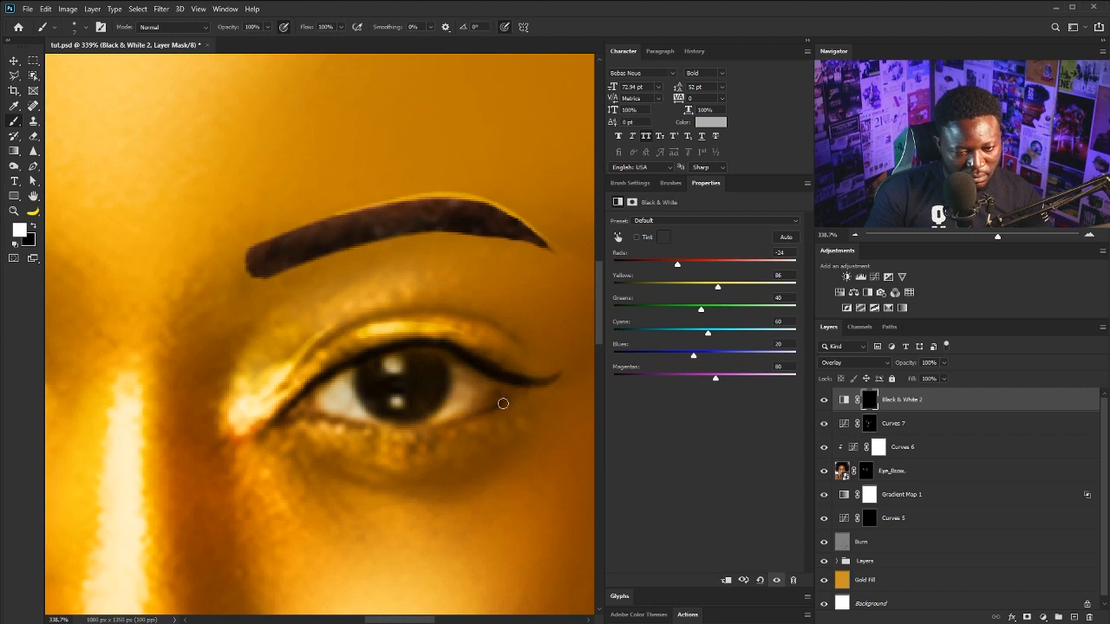
pyautogui.moveTo(347, 331)
pyautogui.mouseDown()
pyautogui.moveTo(423, 307)
pyautogui.moveTo(440, 334)
pyautogui.mouseUp()
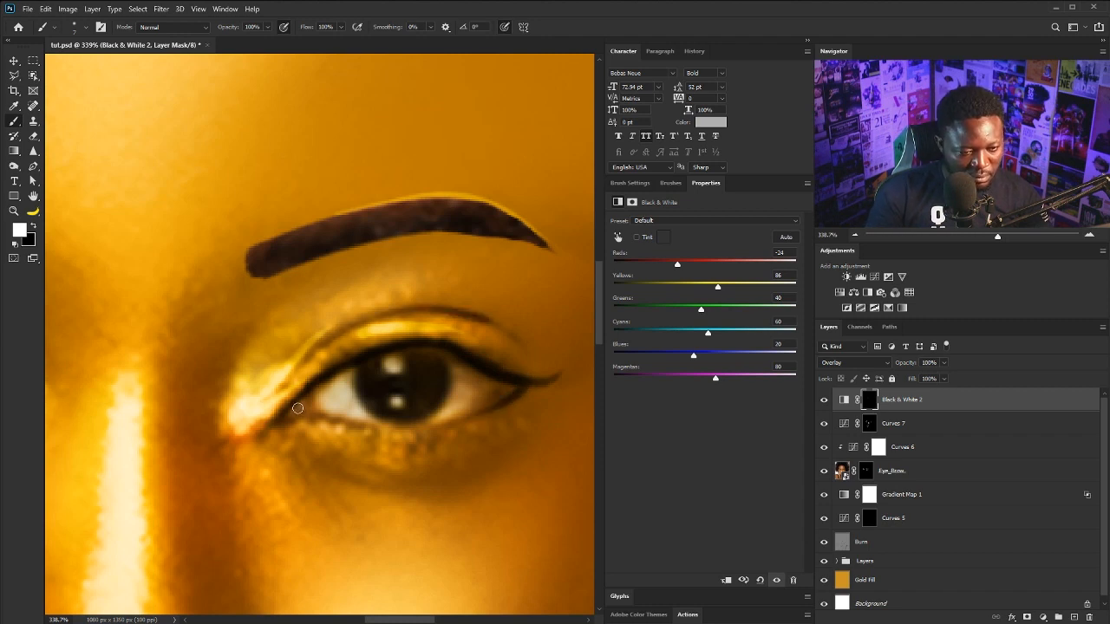
pyautogui.moveTo(318, 413)
pyautogui.mouseDown()
pyautogui.moveTo(427, 433)
pyautogui.moveTo(485, 422)
pyautogui.mouseUp()
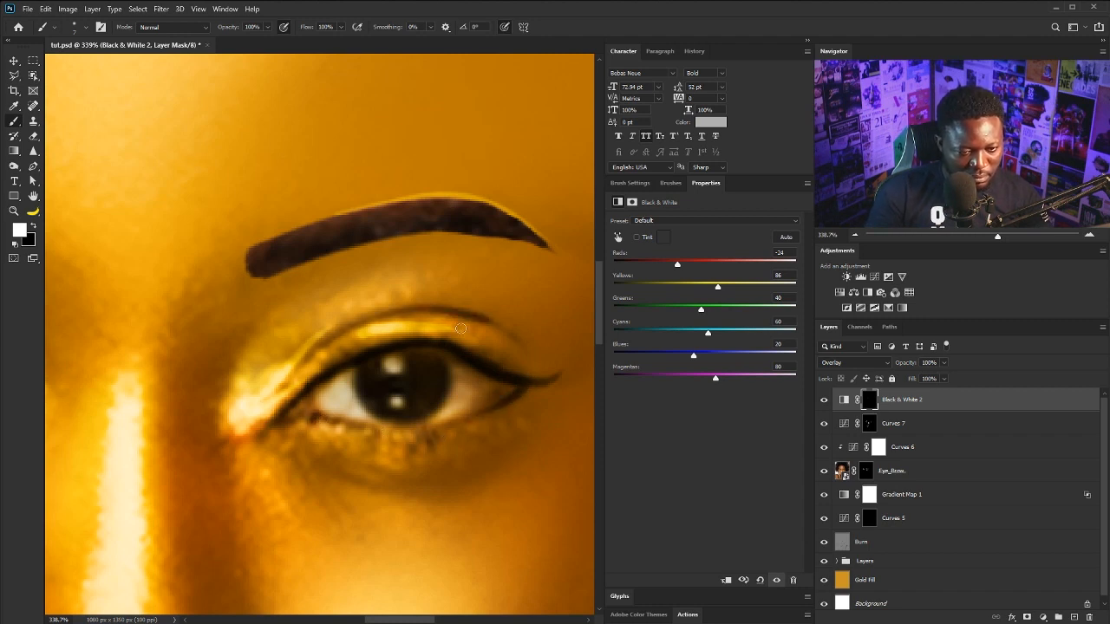
pyautogui.moveTo(487, 364); pyautogui.dragTo(536, 366)
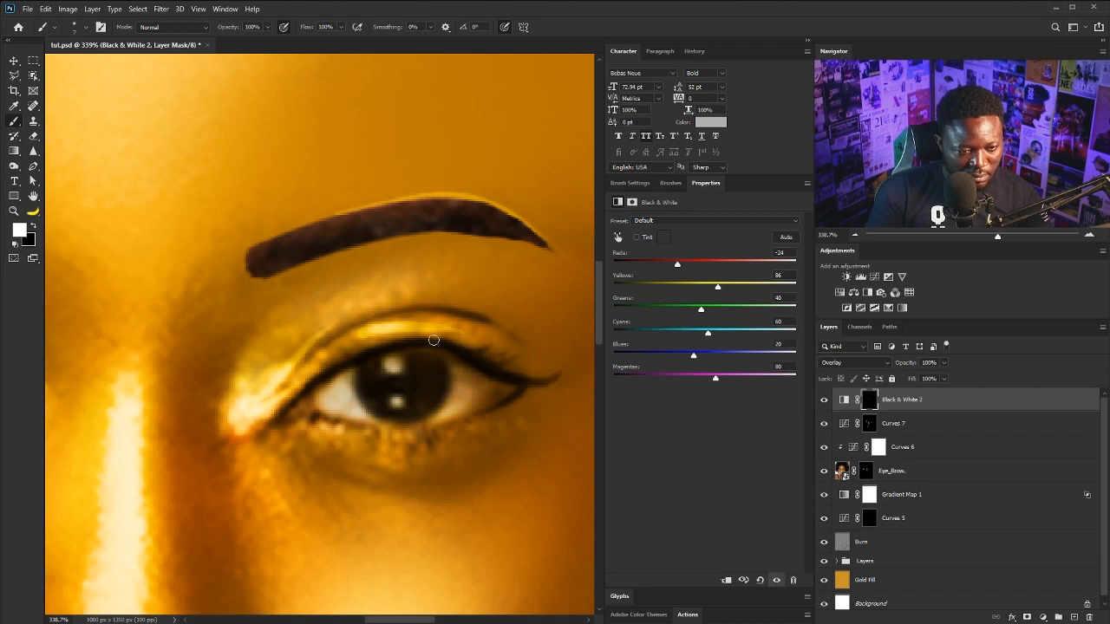
# Set up a 20 px soft round brush at 13% flow, without pressure-controlled opacity
pyautogui.scroll(-5, 401, 332)
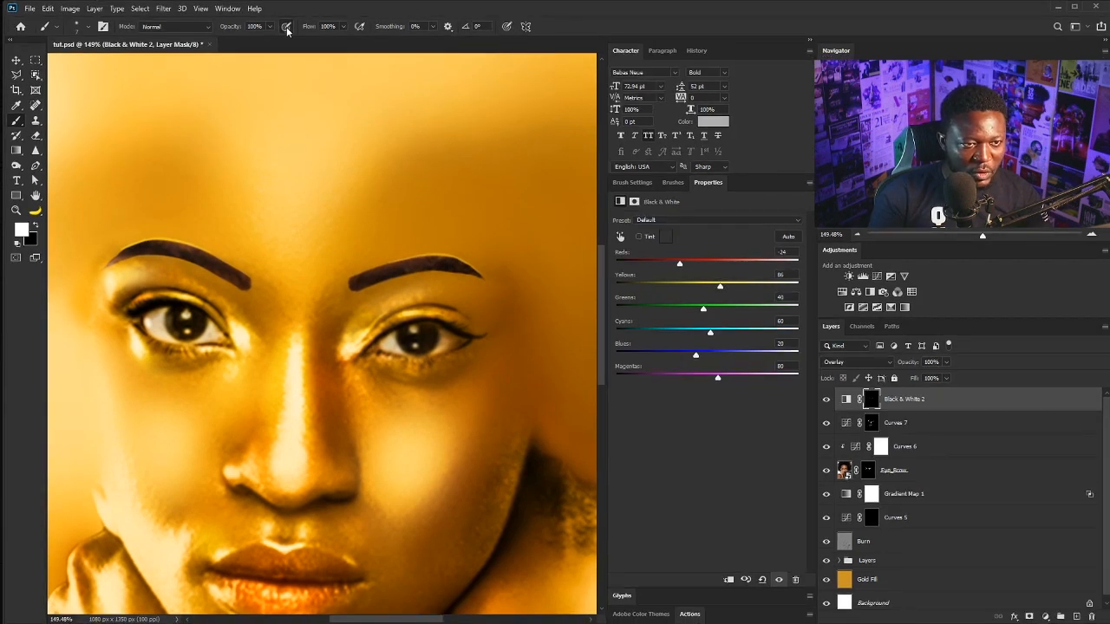
pyautogui.click(344, 26)
pyautogui.moveTo(343, 39); pyautogui.dragTo(297, 46)
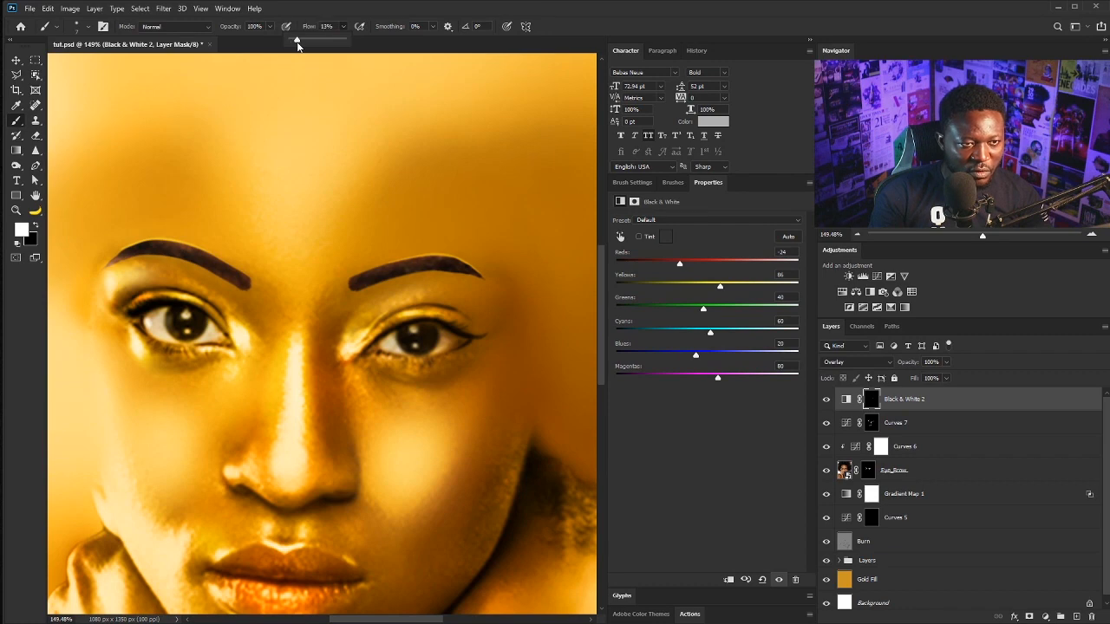
pyautogui.moveTo(122, 330); pyautogui.dragTo(159, 284)
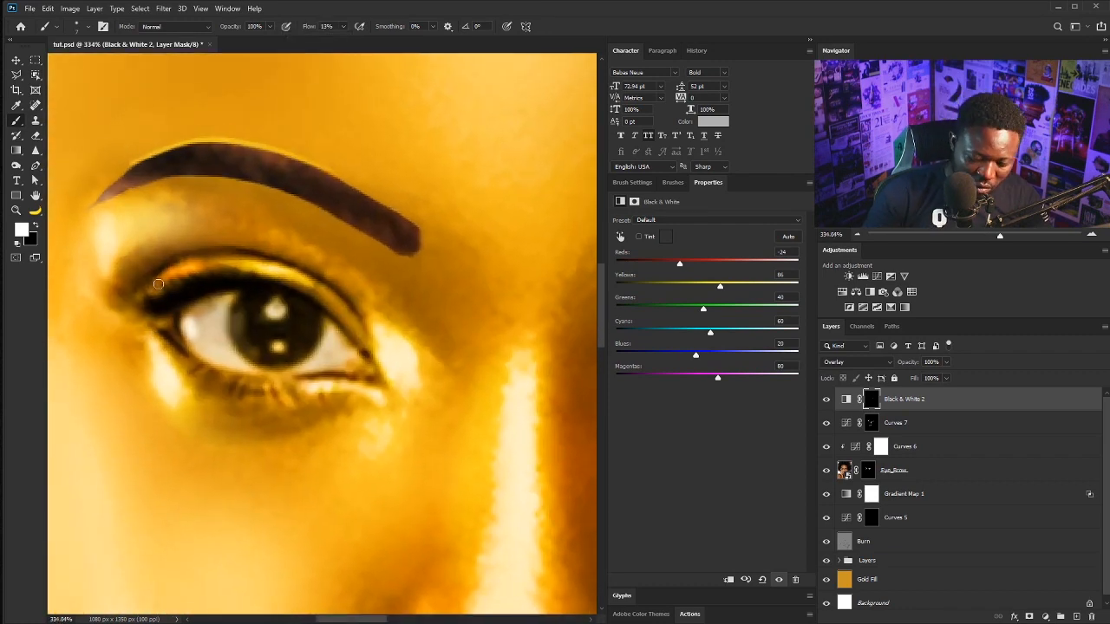
pyautogui.click(638, 183)
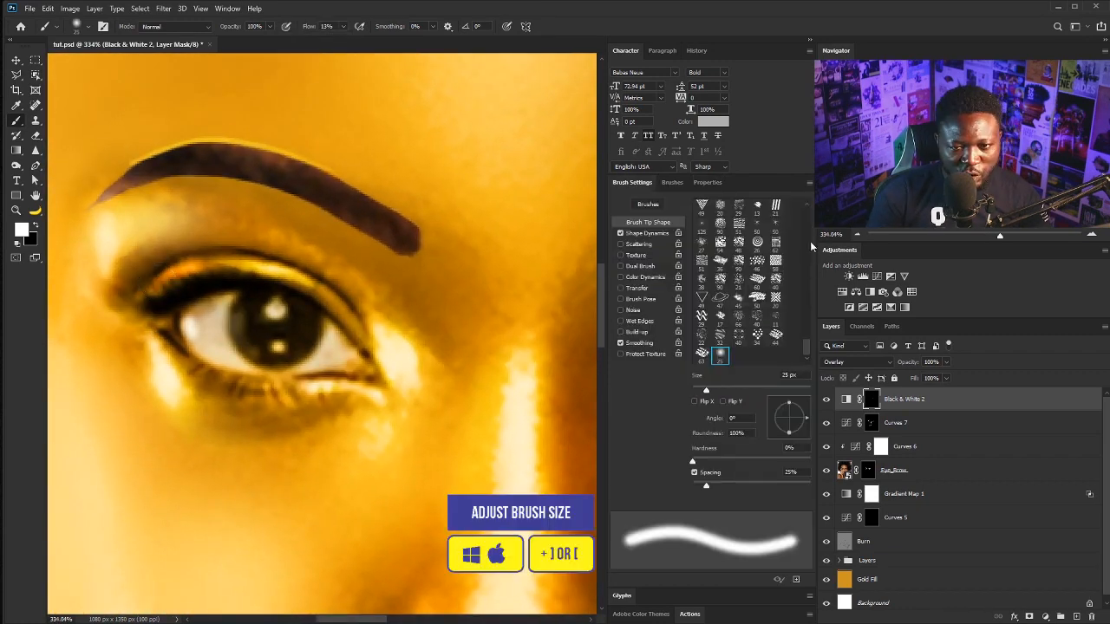
pyautogui.moveTo(802, 347)
pyautogui.mouseDown()
pyautogui.moveTo(795, 237)
pyautogui.moveTo(806, 211)
pyautogui.mouseUp()
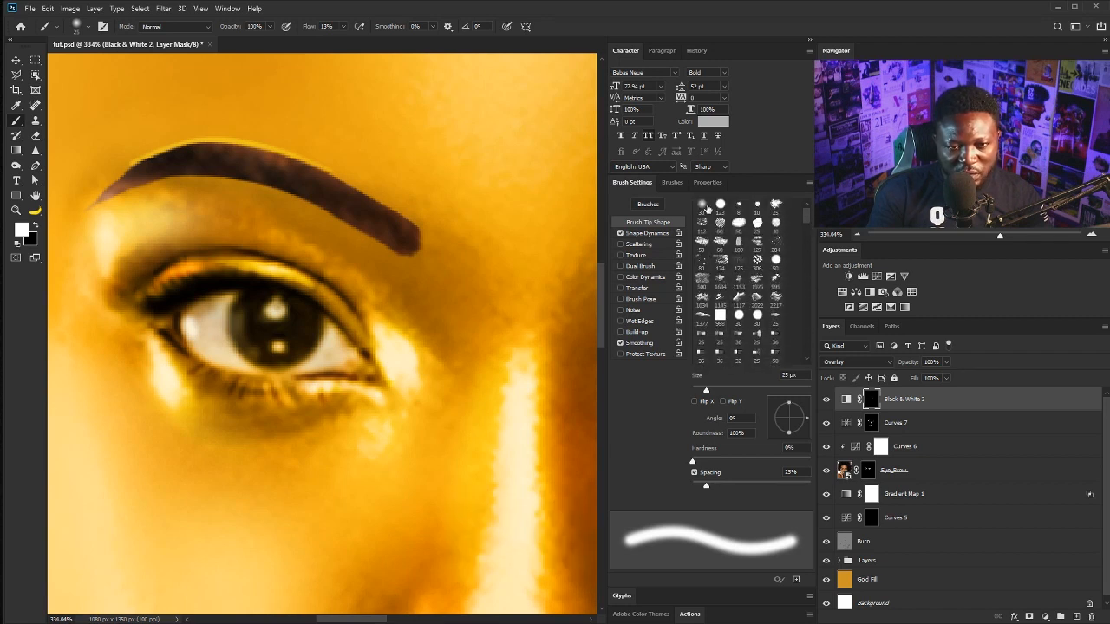
pyautogui.click(703, 205)
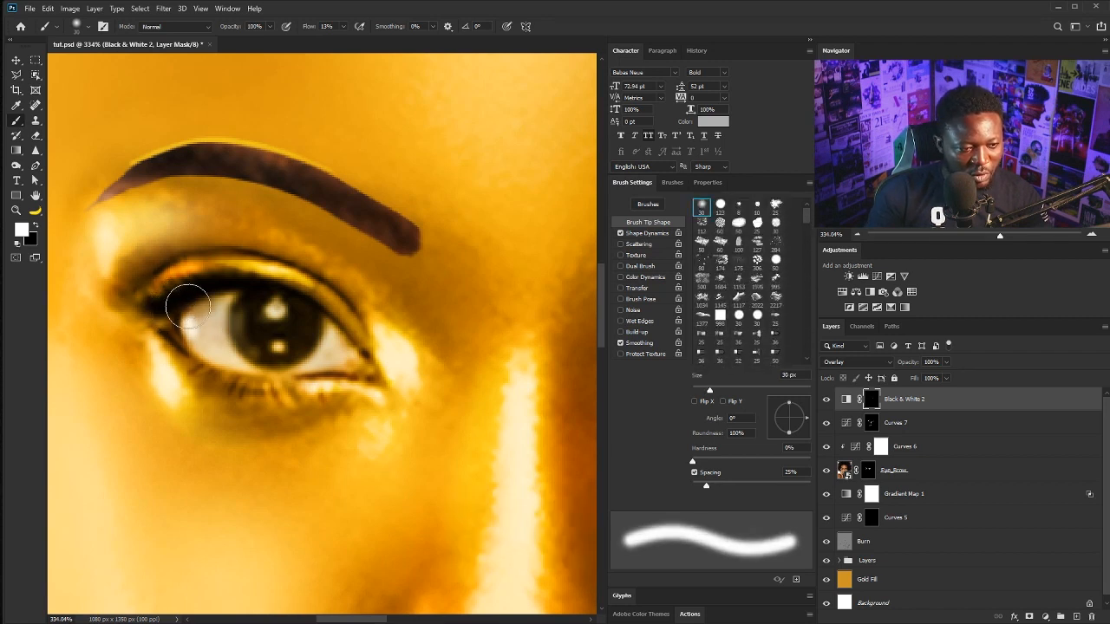
pyautogui.press('[')
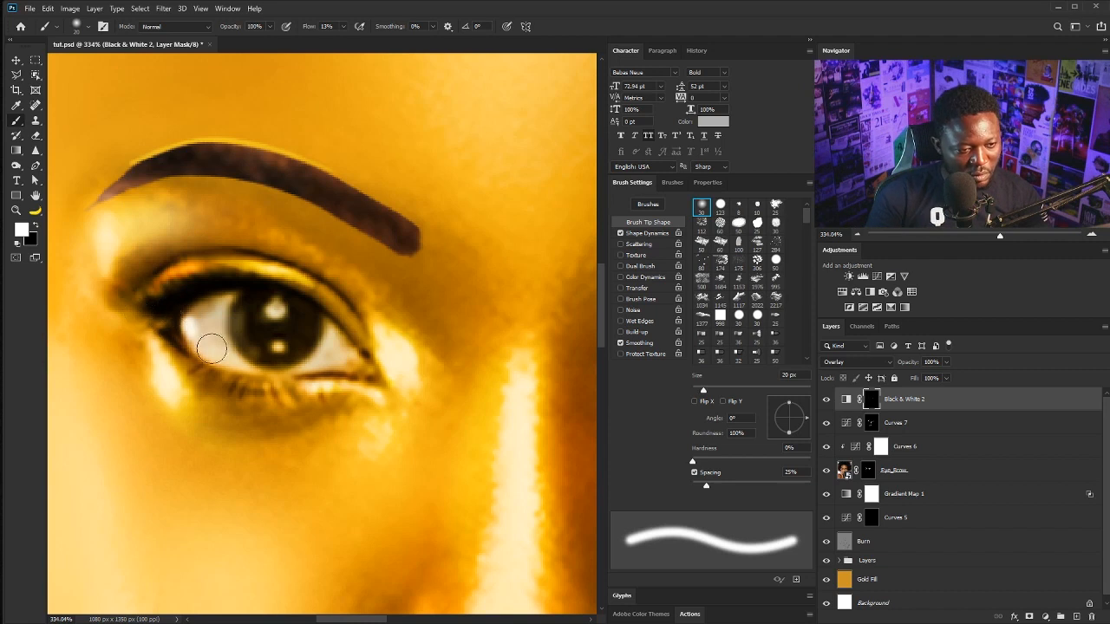
# Paint softly in white over both eyes on the Black & White mask to deepen the eye corners and irises
pyautogui.moveTo(212, 348); pyautogui.dragTo(161, 315)
pyautogui.moveTo(349, 359)
pyautogui.mouseDown()
pyautogui.moveTo(247, 387)
pyautogui.moveTo(318, 383)
pyautogui.moveTo(187, 353)
pyautogui.moveTo(321, 408)
pyautogui.moveTo(201, 359)
pyautogui.moveTo(312, 302)
pyautogui.moveTo(249, 309)
pyautogui.moveTo(300, 333)
pyautogui.mouseUp()
pyautogui.scroll(-5, 300, 333)
pyautogui.scroll(8, 314, 395)
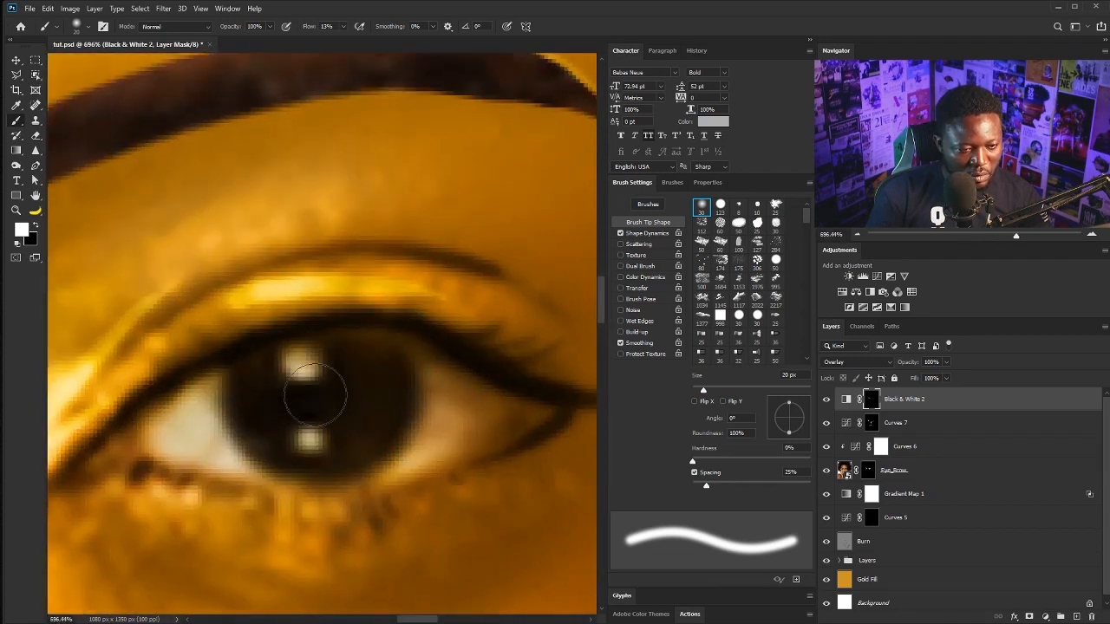
pyautogui.scroll(-5, 222, 332)
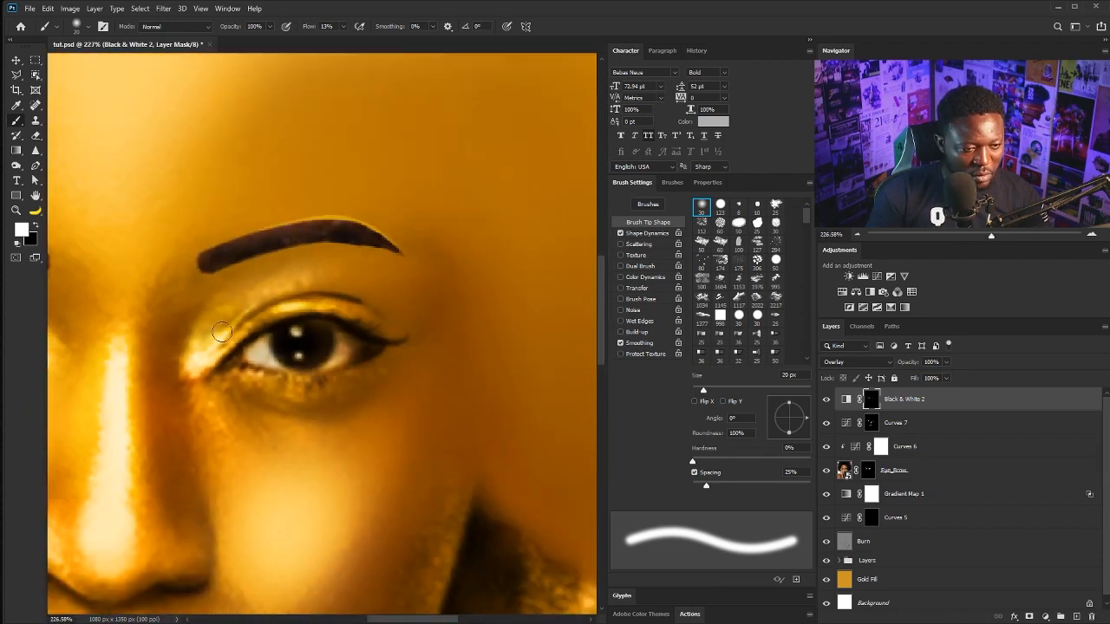
pyautogui.scroll(-3, 355, 368)
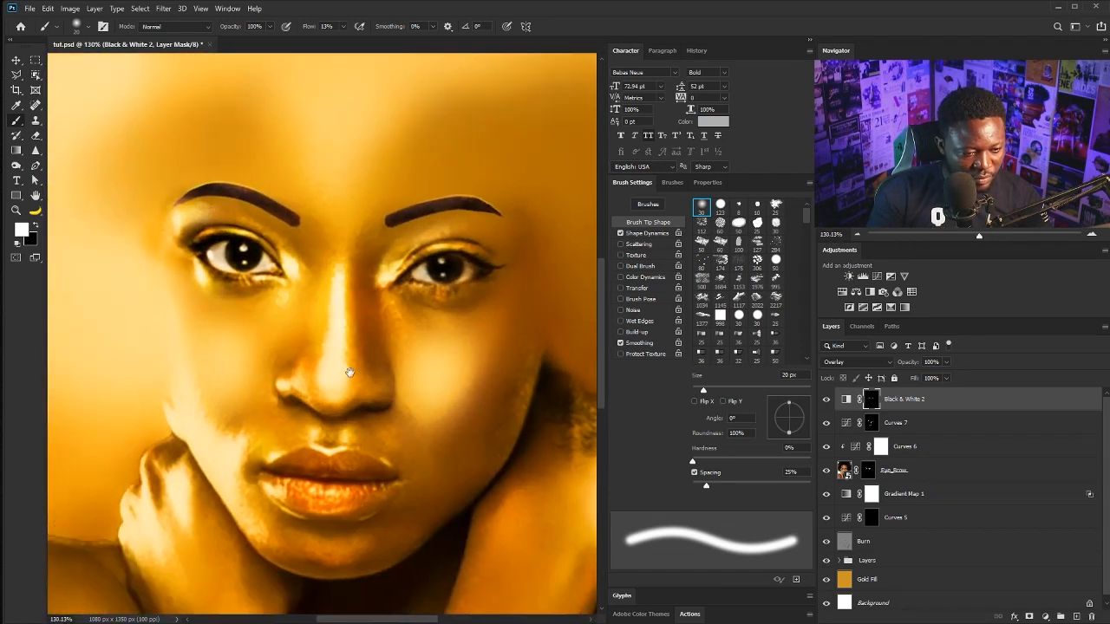
# Deepen the shadows under the nose and lower lip on the Black & White mask, enlarging the soft brush to 35 px
pyautogui.scroll(6, 349, 372)
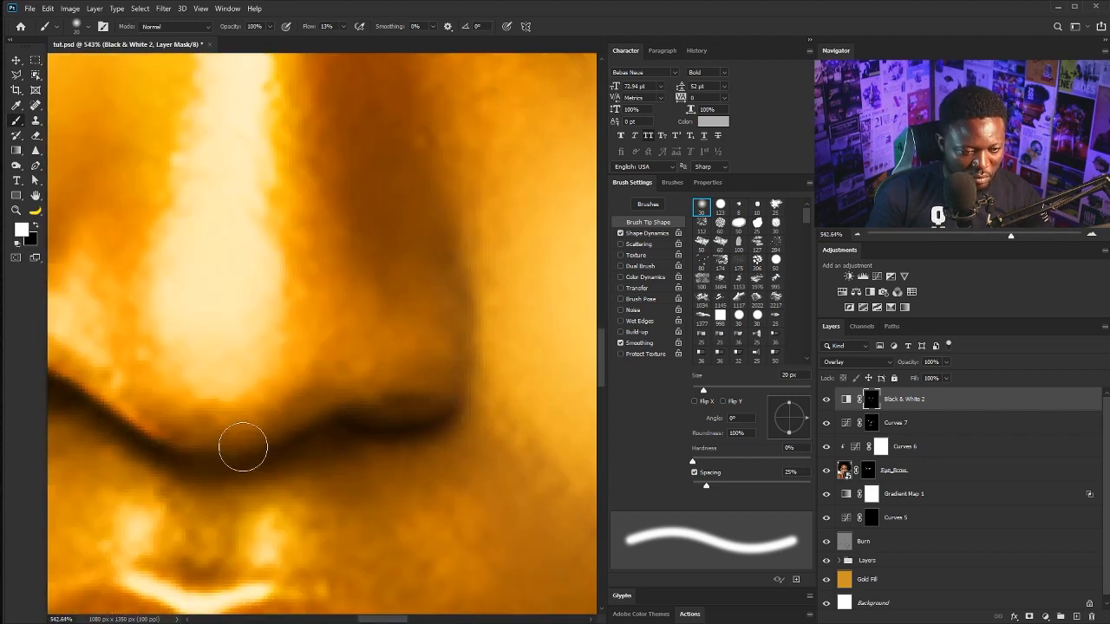
pyautogui.scroll(-8, 412, 373)
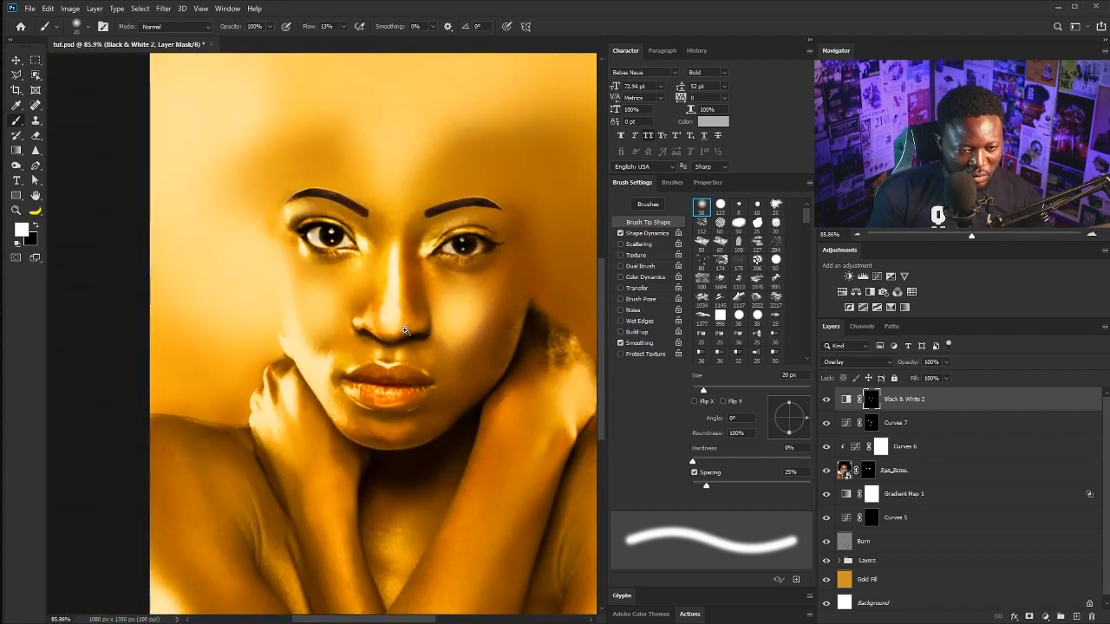
pyautogui.scroll(4, 404, 331)
pyautogui.press(']')
pyautogui.press(']')
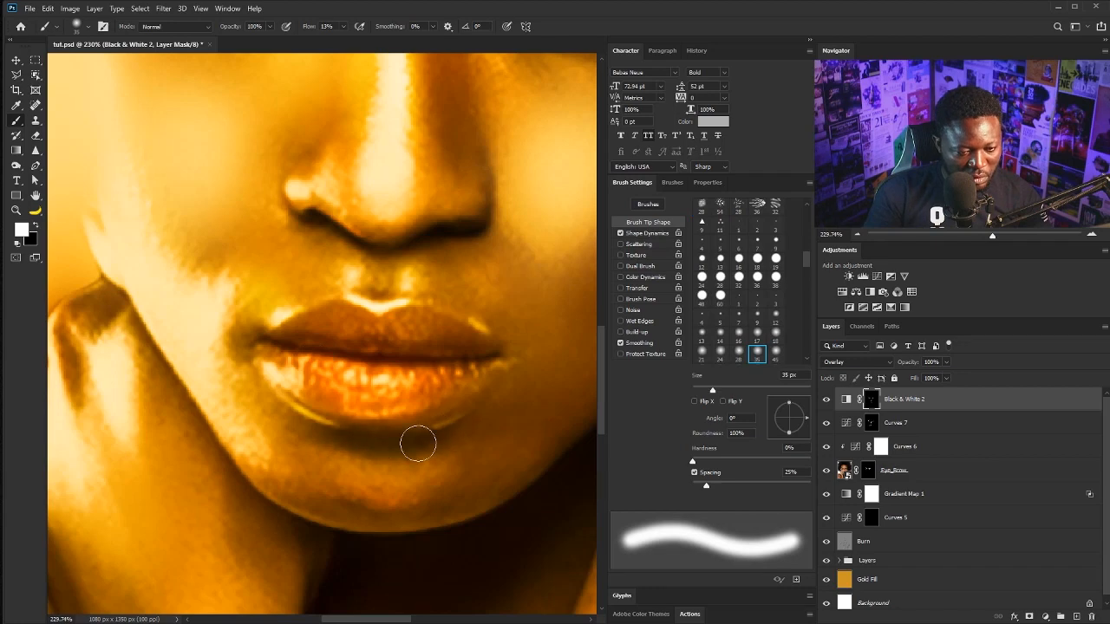
# Paint black with a 15 px soft brush on the Black & White mask along the lower lip to remove the effect there
pyautogui.press('x')
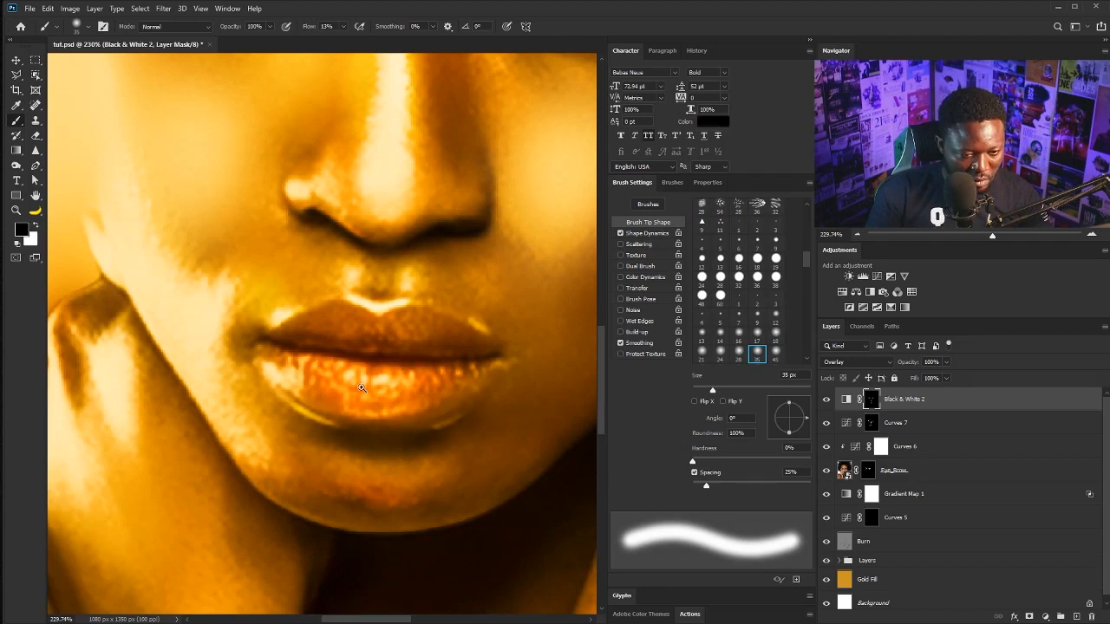
pyautogui.scroll(3, 361, 388)
pyautogui.press('[')
pyautogui.press('[')
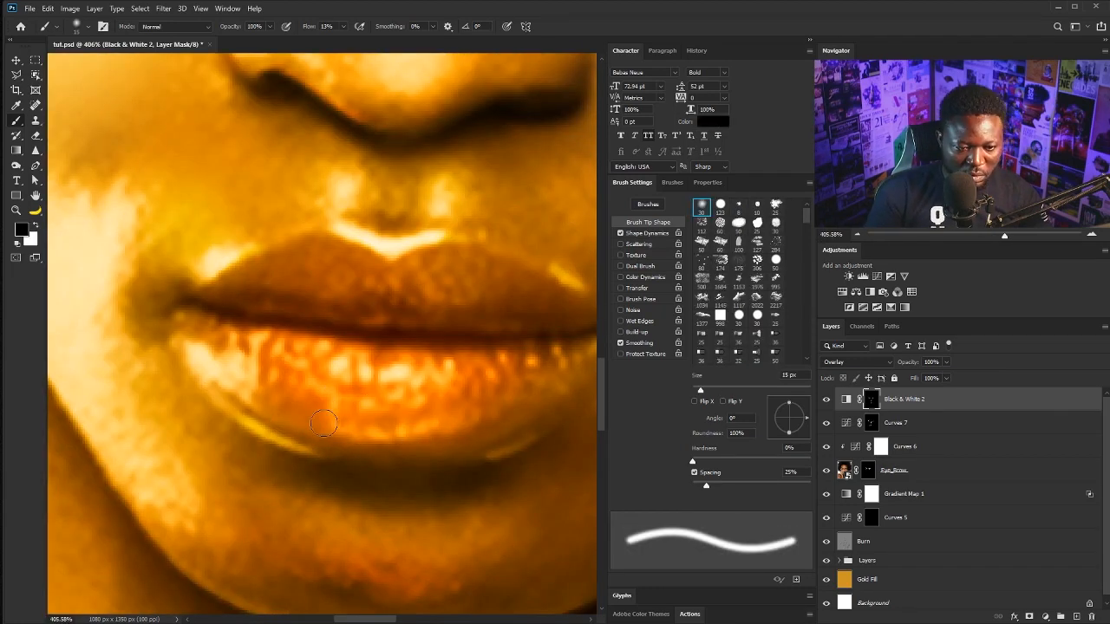
pyautogui.scroll(-5, 323, 423)
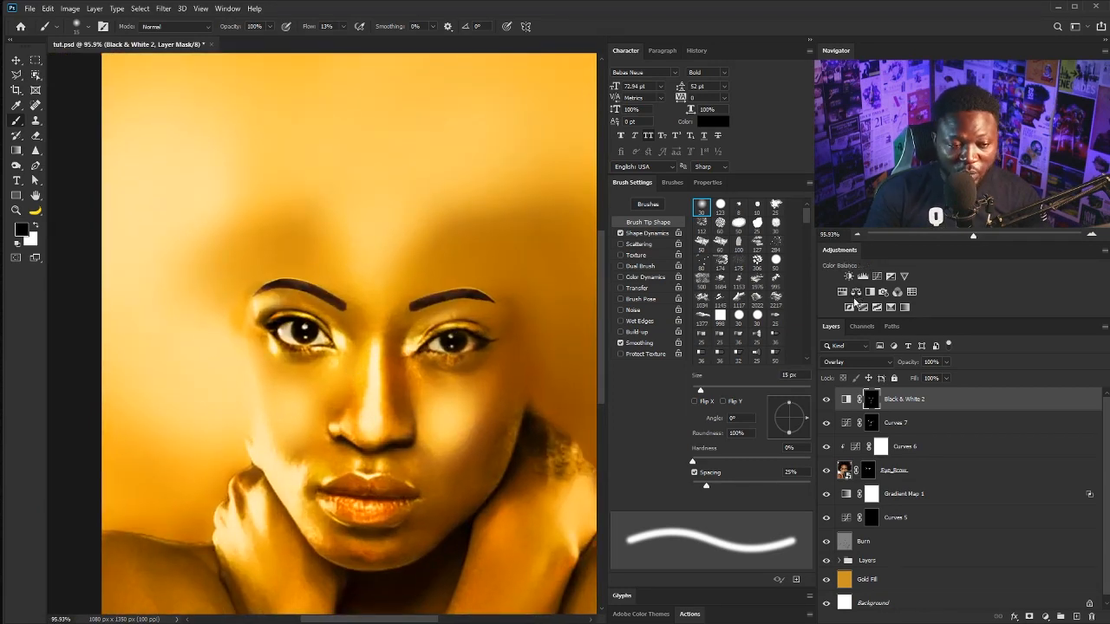
# Add a Color Balance adjustment on top of the stack and shift its midtones slightly toward red
pyautogui.click(855, 293)
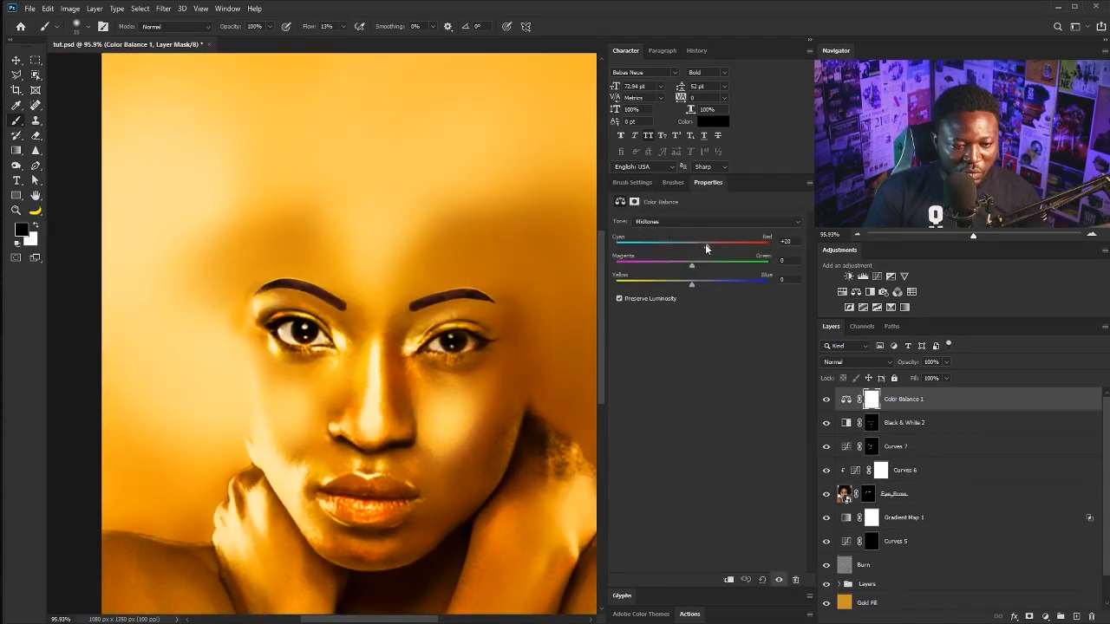
pyautogui.moveTo(705, 244); pyautogui.dragTo(698, 244)
pyautogui.click(846, 398)
# Duplicate the Gradient Map 1 layer and move the copy above Color Balance 1
pyautogui.click(922, 519)
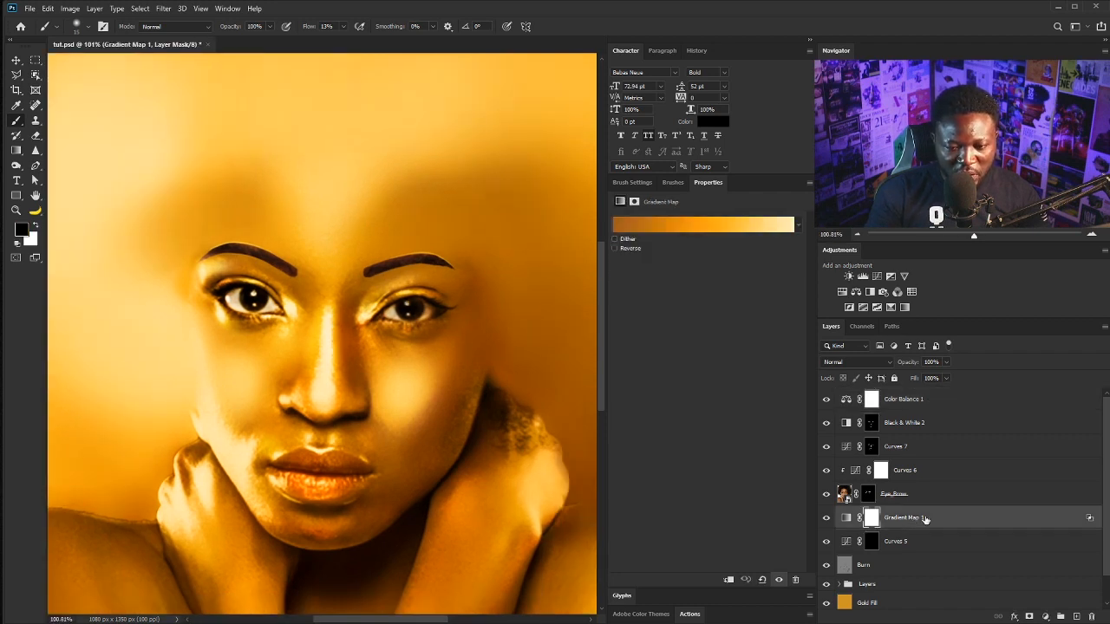
pyautogui.hotkey('ctrl', 'j')
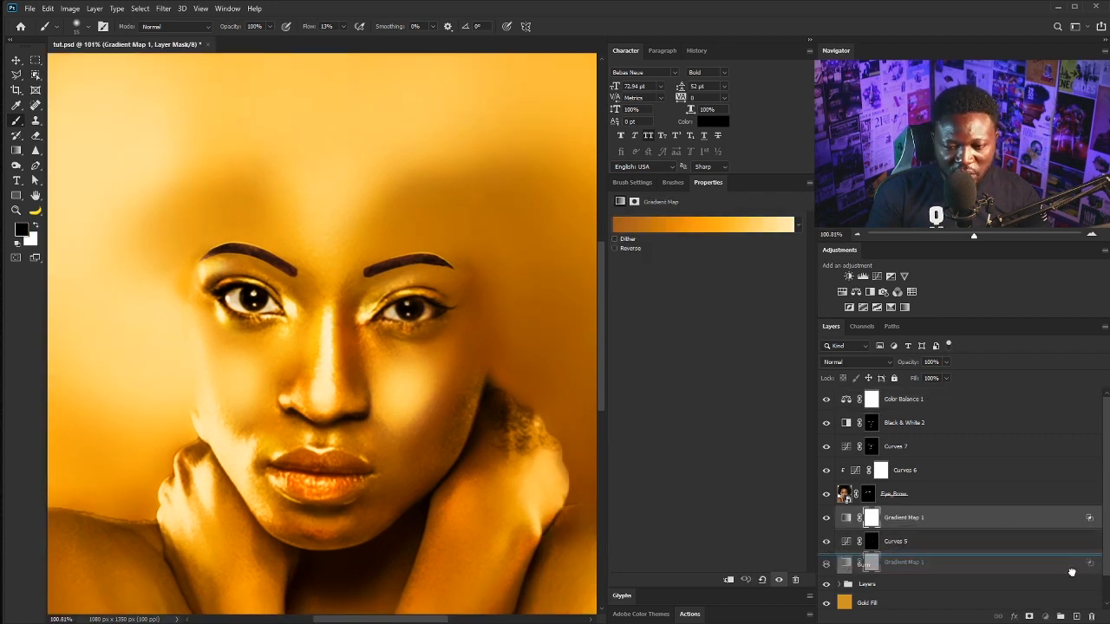
pyautogui.moveTo(933, 518); pyautogui.dragTo(931, 396)
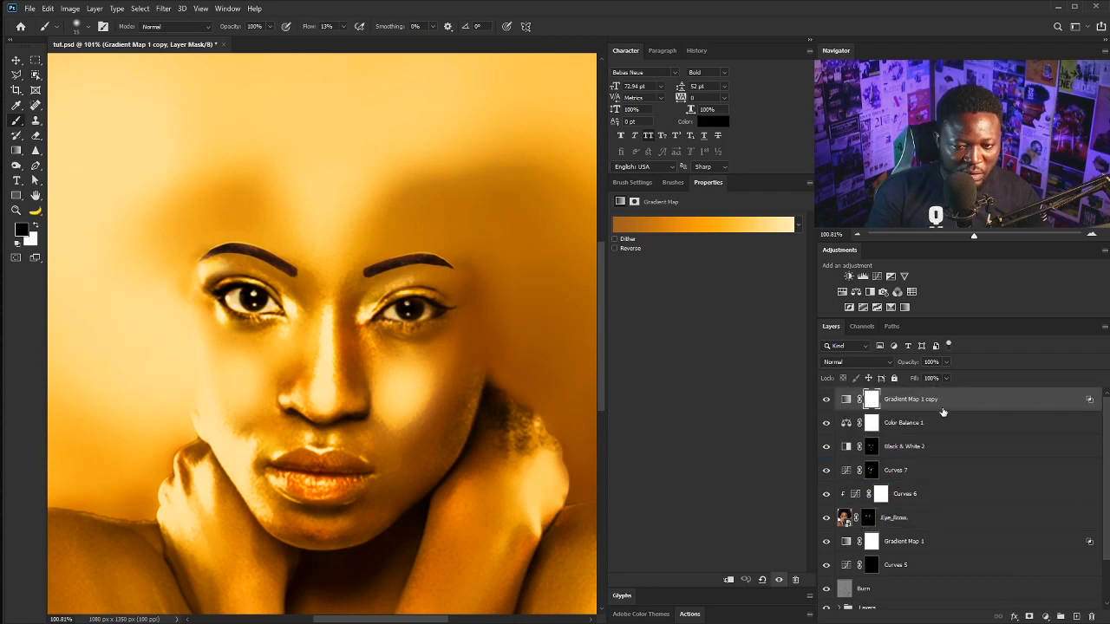
# Reset the underlying-layer Blend If range of Gradient Map 1 copy to 0–255 and set its blend mode to Color
pyautogui.doubleClick(1090, 401)
pyautogui.hotkey('ctrl', 'z')
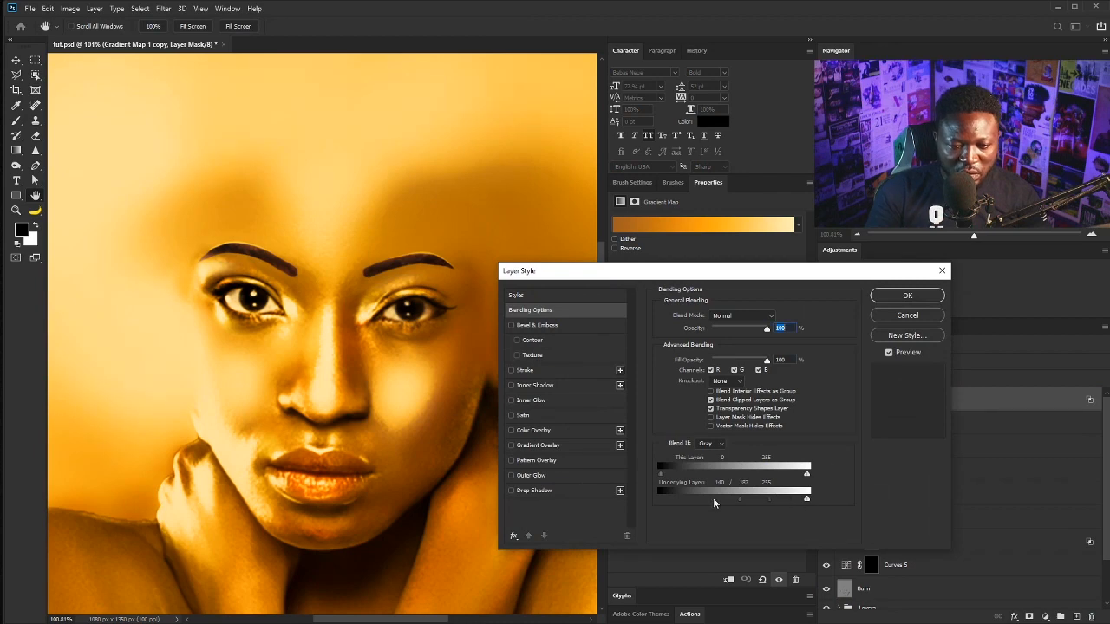
pyautogui.click(724, 316)
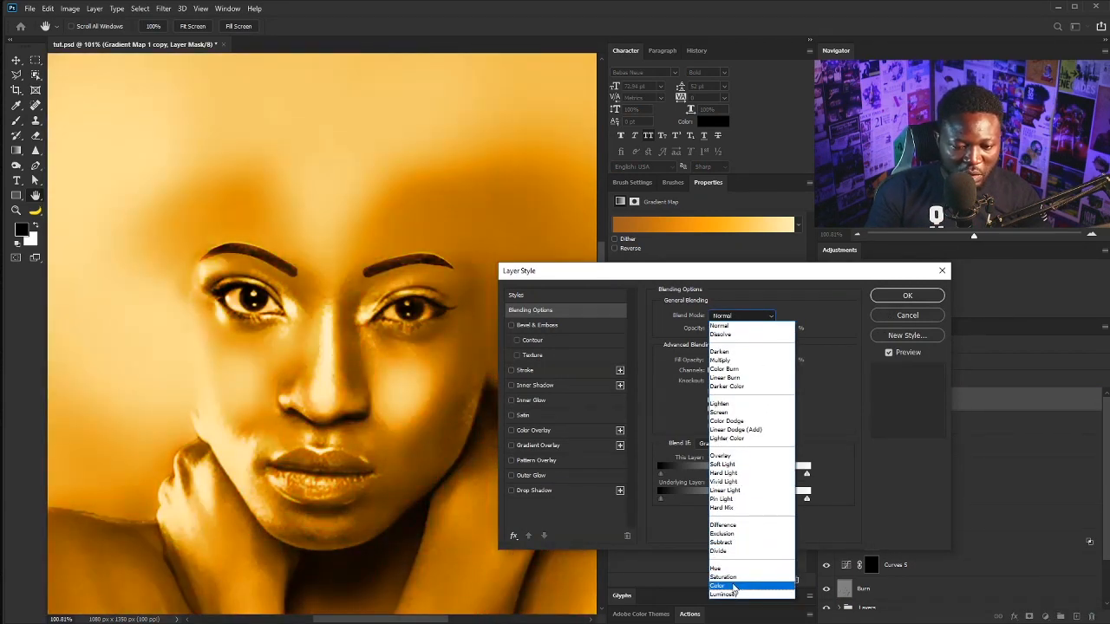
pyautogui.click(735, 588)
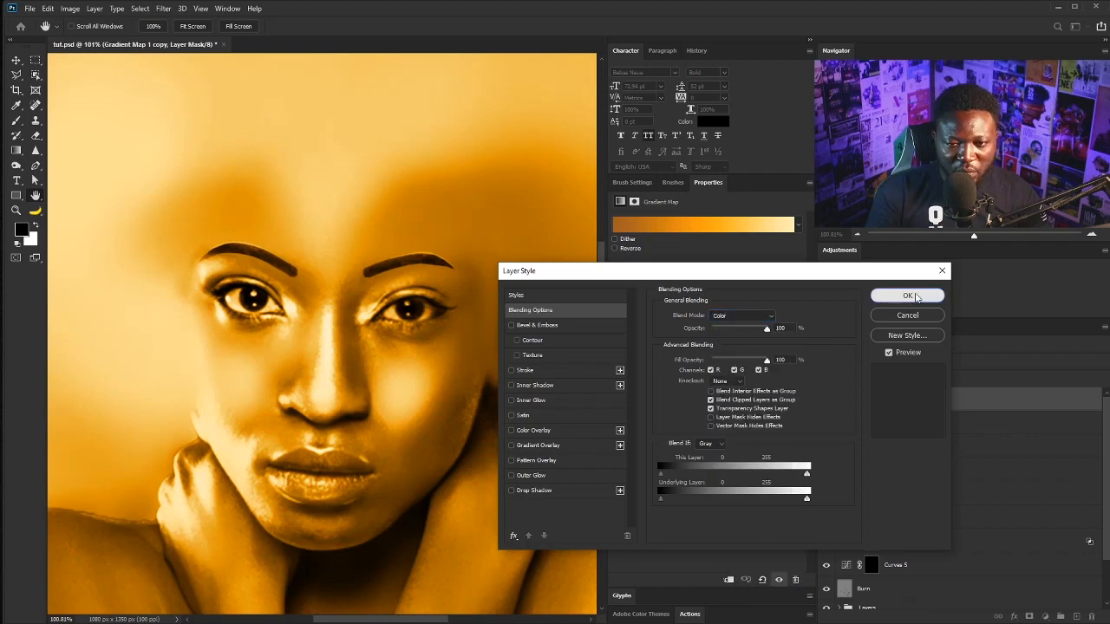
pyautogui.click(907, 296)
# Move Gradient Map 1 copy down the layer stack so it sits below the eyebrow layer, directly above Gradient Map 1
pyautogui.moveTo(929, 401); pyautogui.dragTo(908, 481)
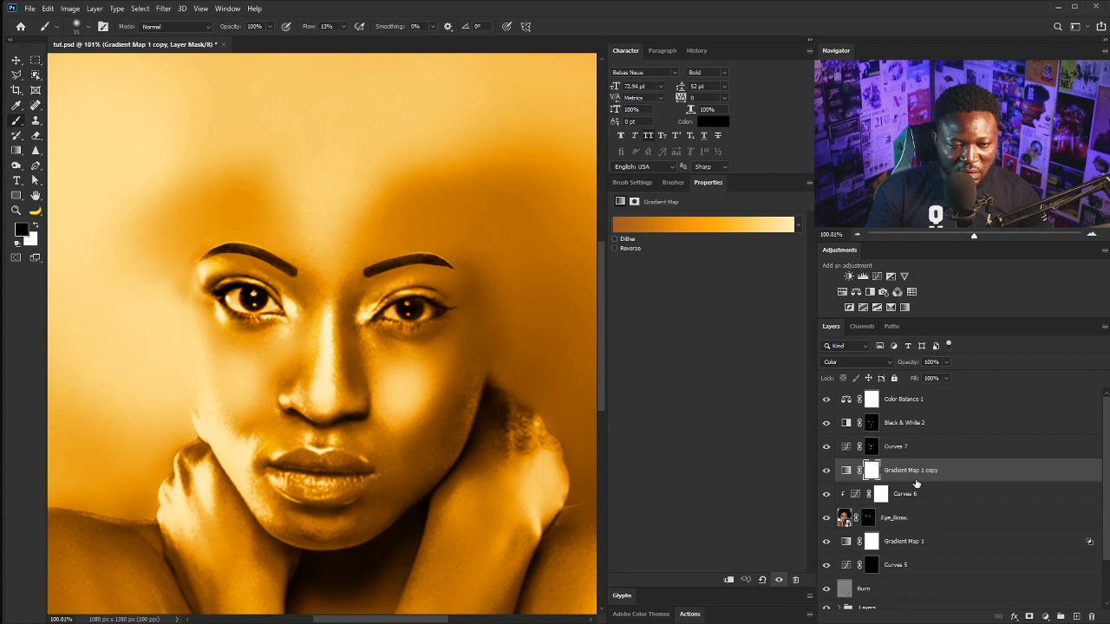
pyautogui.scroll(-2, 512, 389)
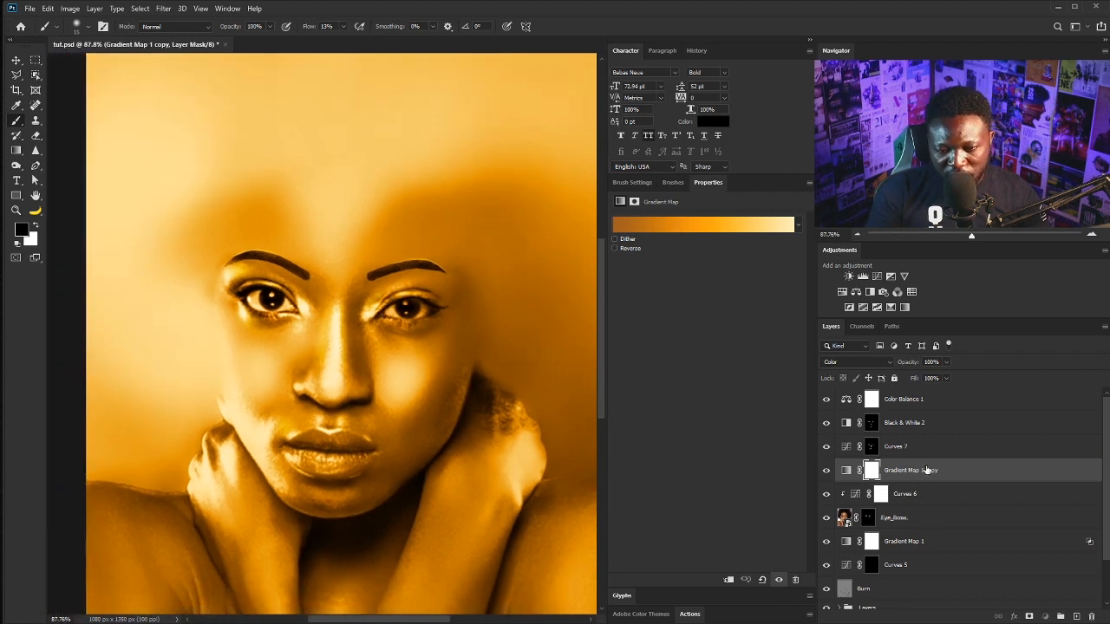
pyautogui.moveTo(928, 470); pyautogui.dragTo(918, 524)
# Stamp all visible layers above Color Balance 1 and apply Oil Paint with Stylization 7.8, Cleanliness 0.8, Scale 0.5, Bristle Detail 0.0 and Lighting off
pyautogui.click(959, 397)
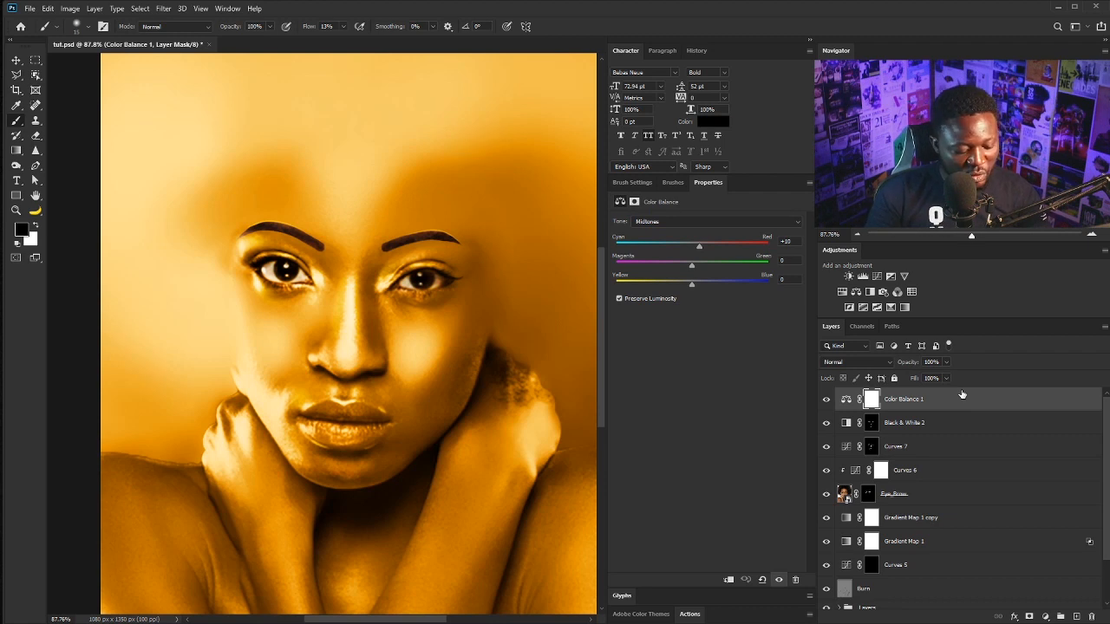
pyautogui.hotkey('ctrl', 'alt', 'shift', 'e')
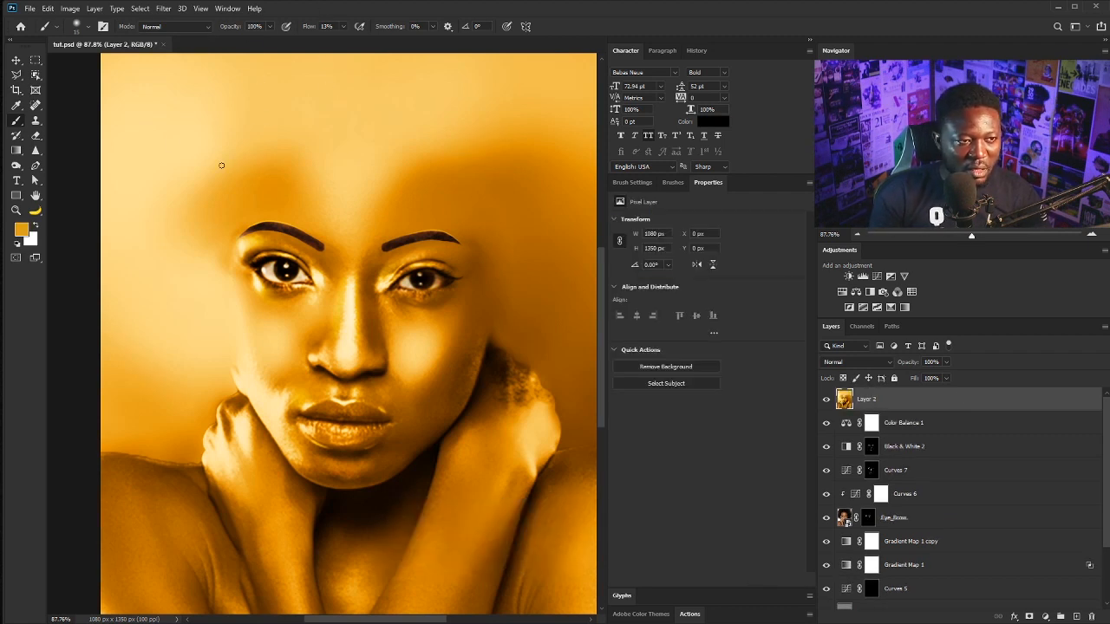
pyautogui.click(164, 10)
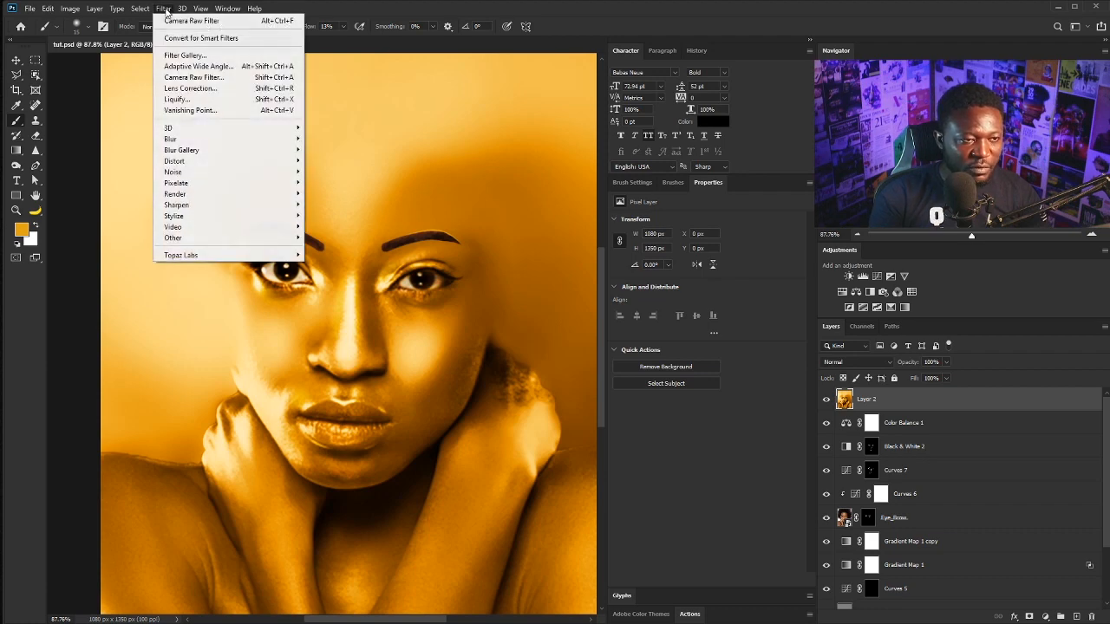
pyautogui.moveTo(217, 221)
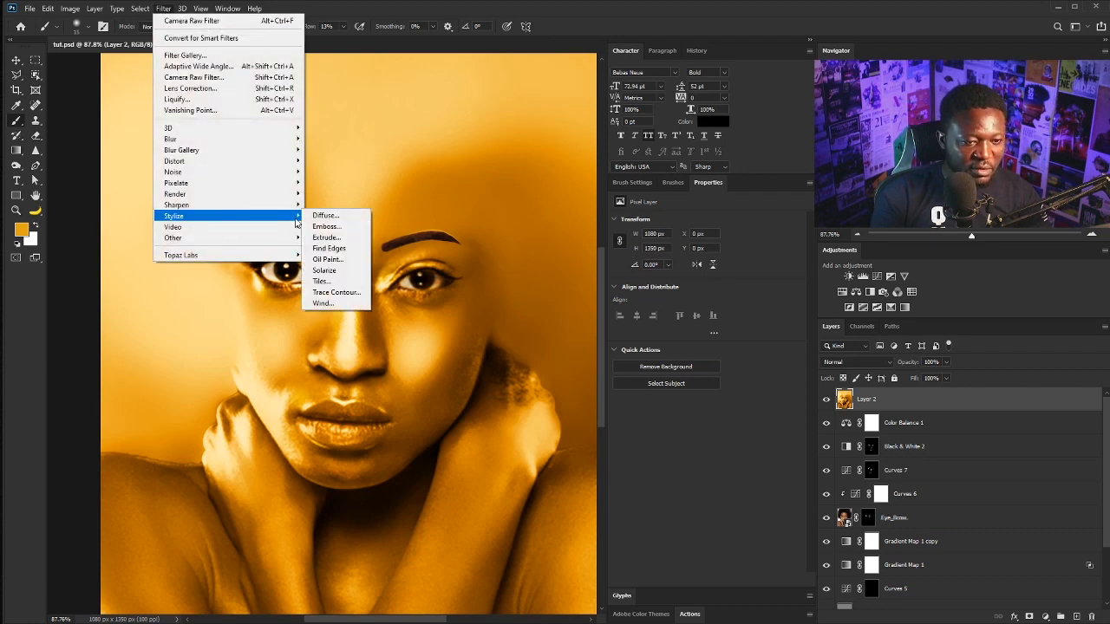
pyautogui.click(336, 260)
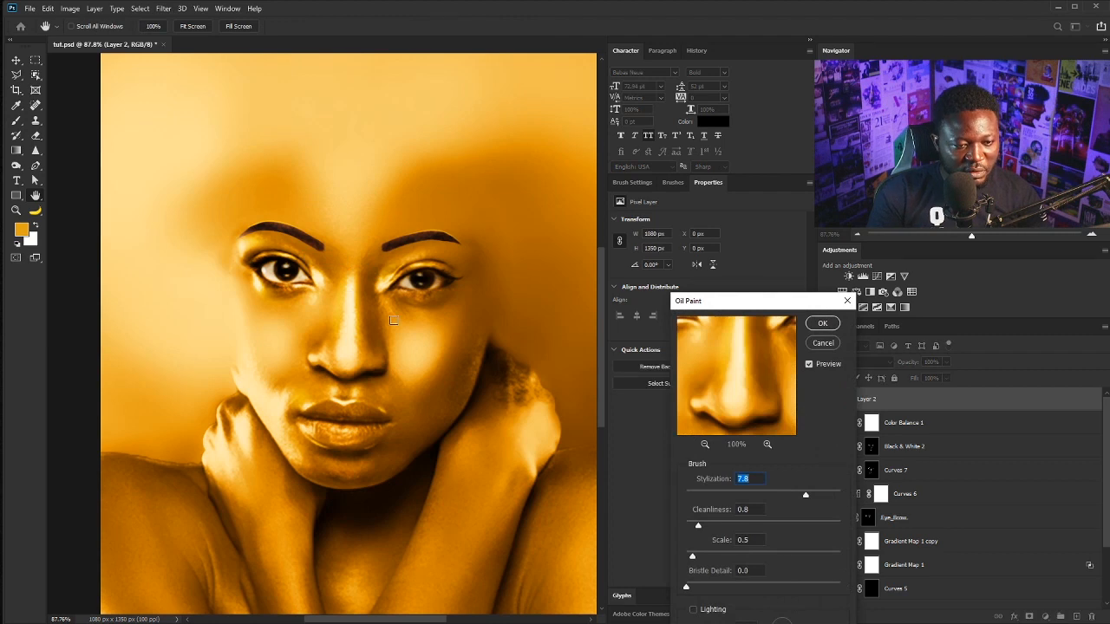
pyautogui.scroll(3, 346, 303)
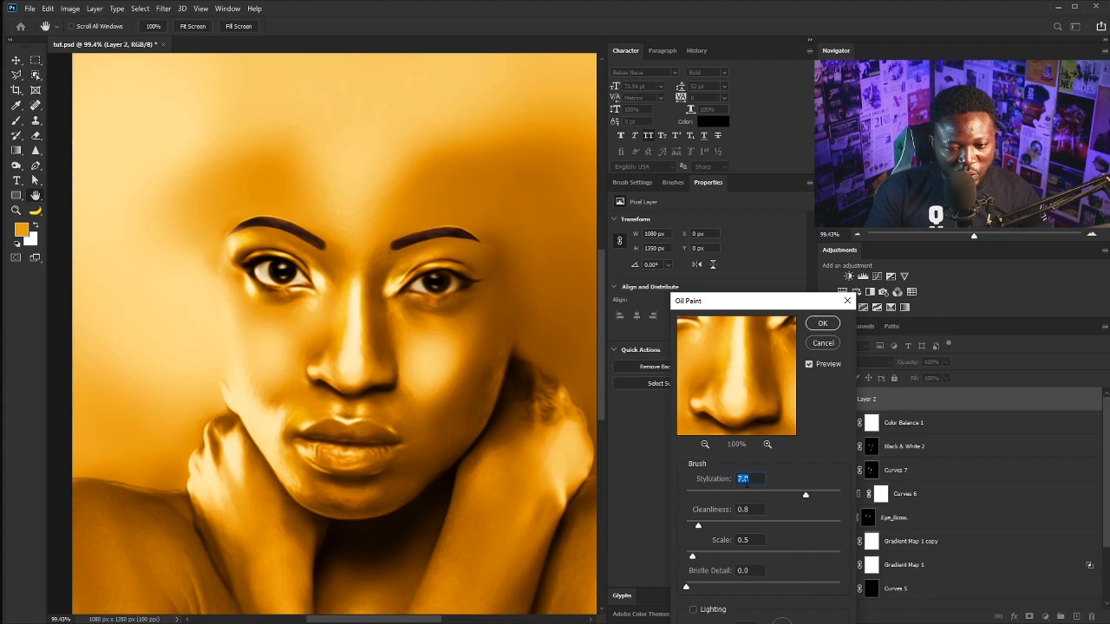
pyautogui.moveTo(757, 307); pyautogui.dragTo(719, 193)
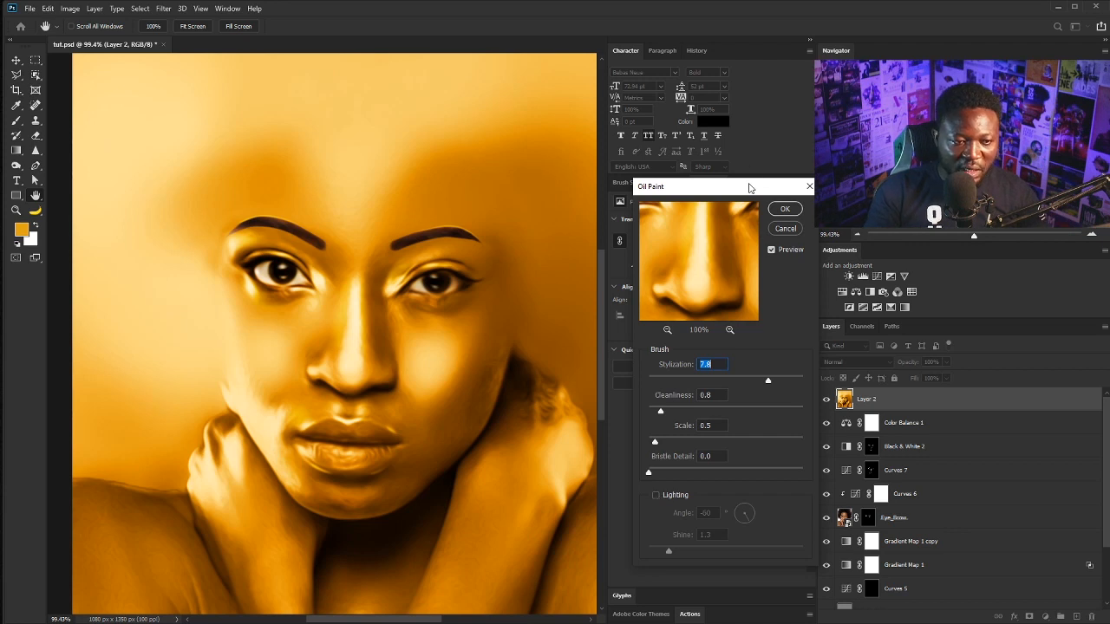
pyautogui.click(785, 208)
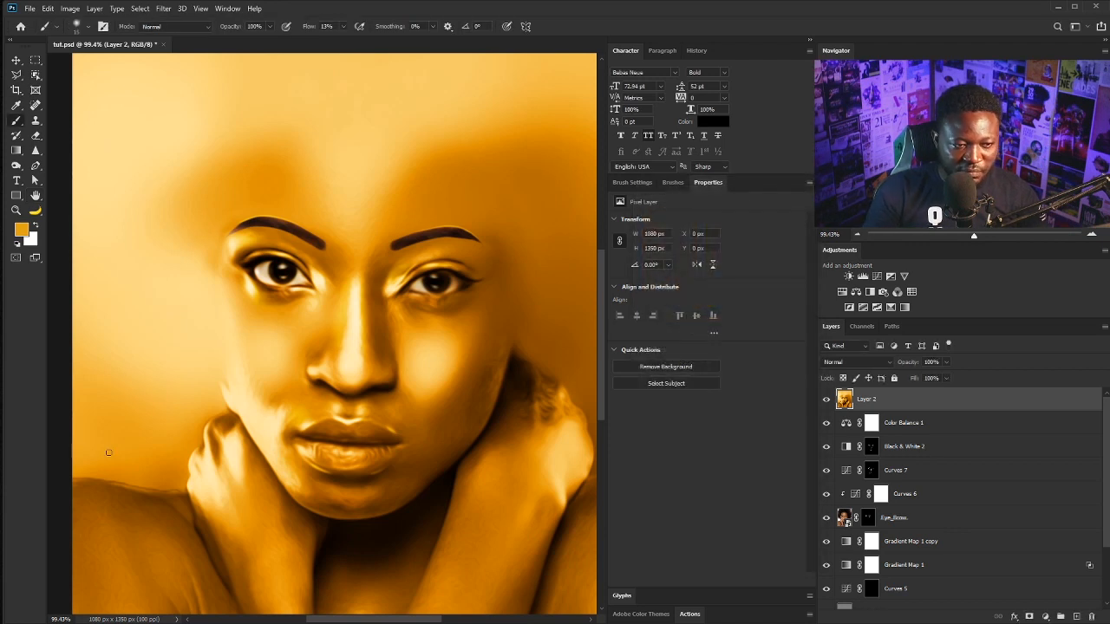
# Add a layer mask to Layer 2 and paint black with an enlarged soft brush to remove the oil effect from both eyes
pyautogui.click(1029, 617)
pyautogui.press('d')
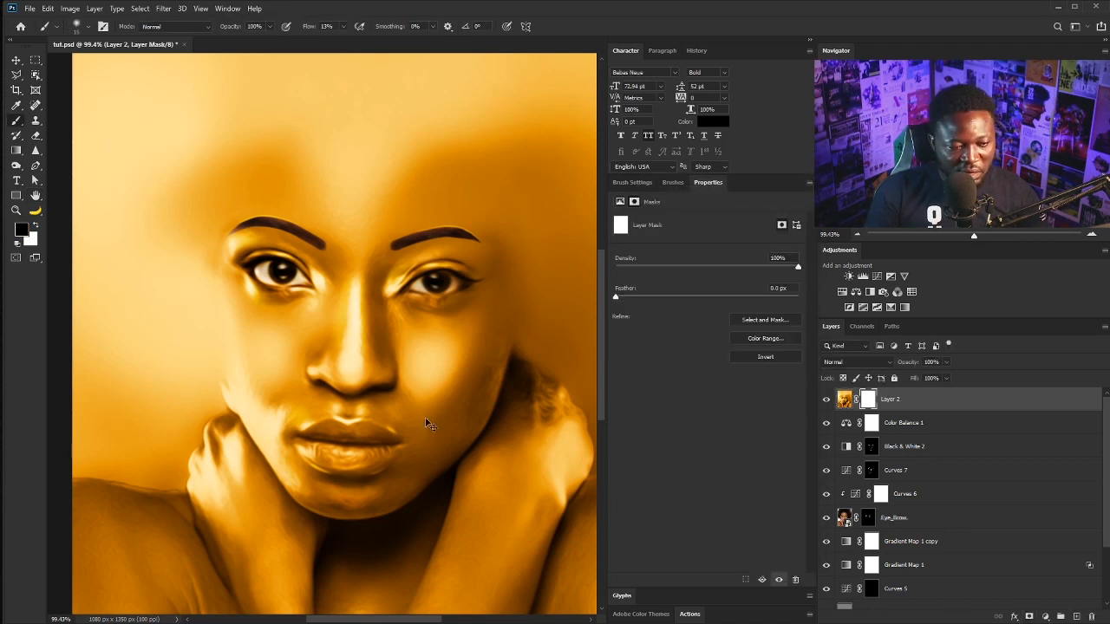
pyautogui.scroll(3, 271, 287)
pyautogui.scroll(3, 280, 263)
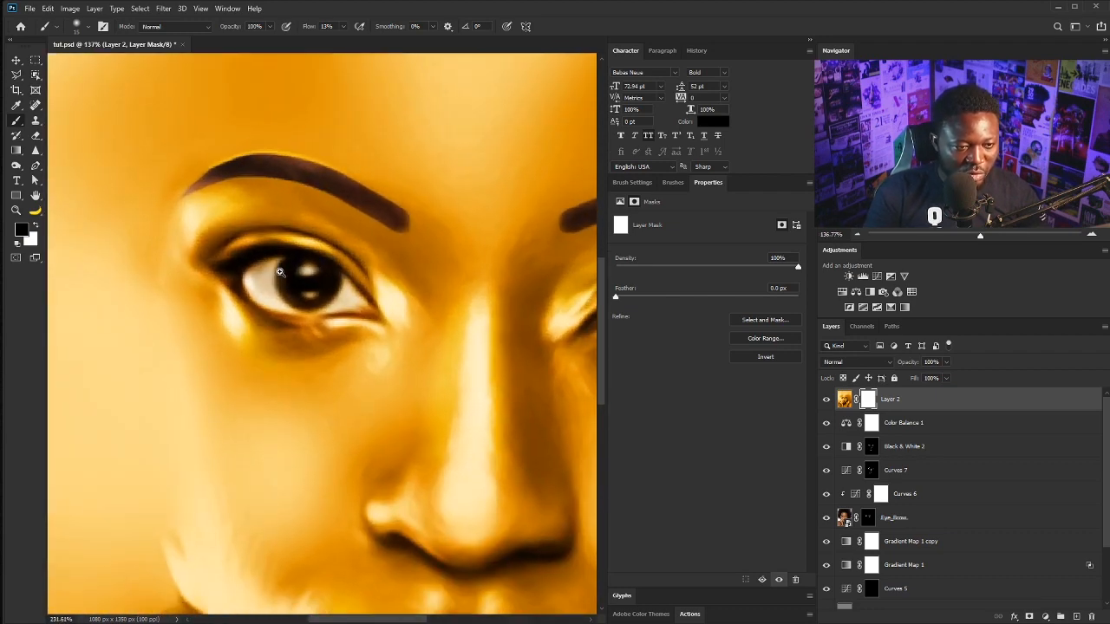
pyautogui.press(']')
pyautogui.press(']')
pyautogui.press(']')
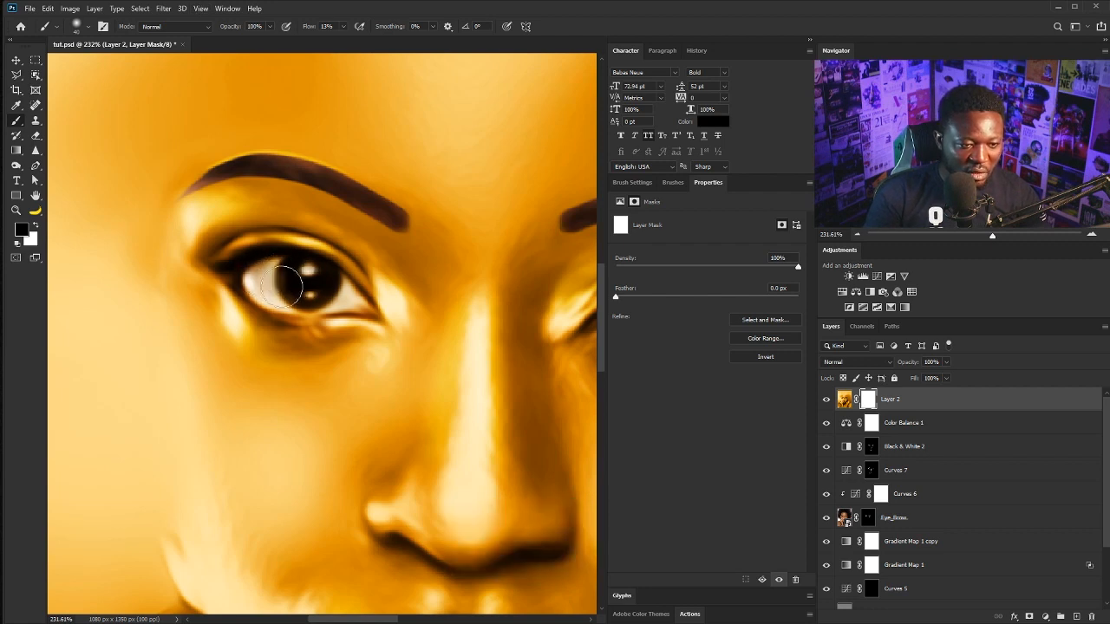
pyautogui.moveTo(477, 258); pyautogui.dragTo(287, 291)
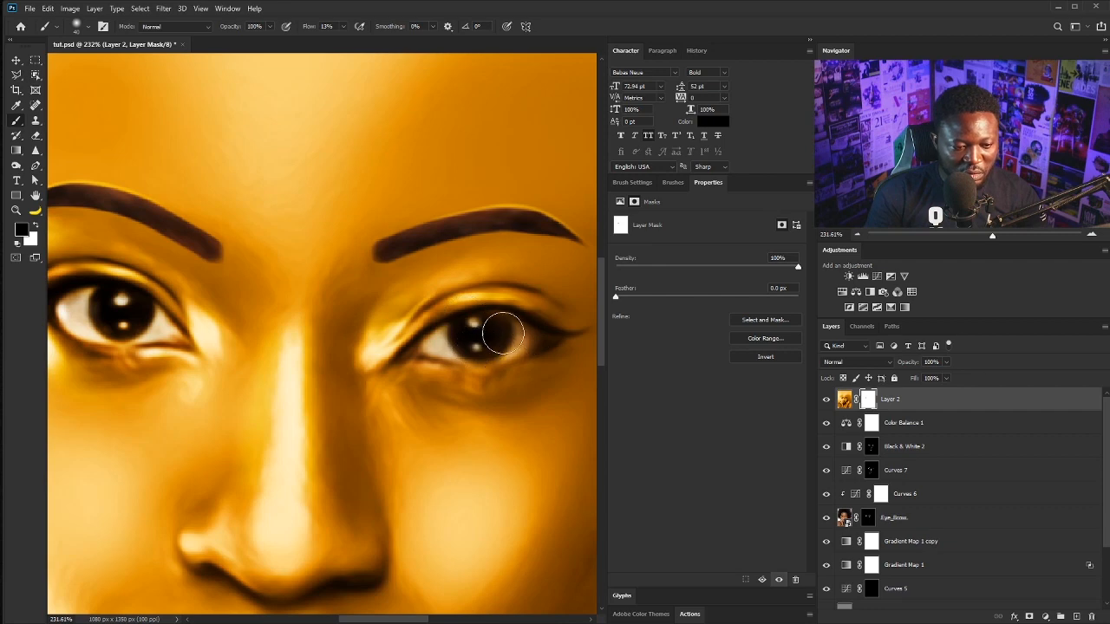
pyautogui.scroll(-4, 429, 367)
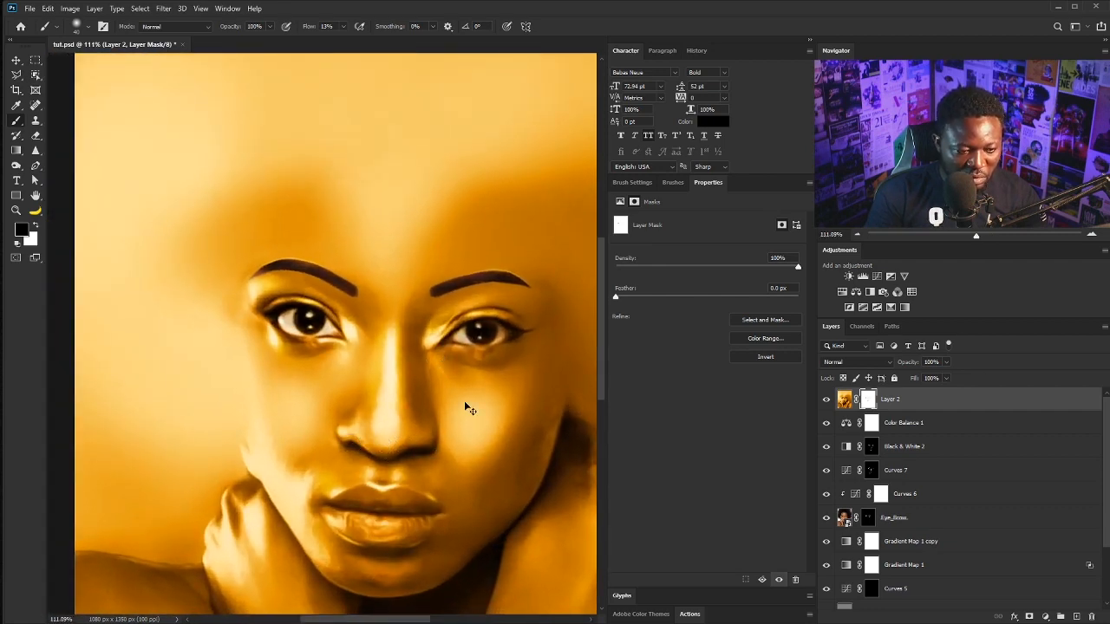
pyautogui.moveTo(481, 303); pyautogui.dragTo(394, 258)
pyautogui.moveTo(546, 376); pyautogui.dragTo(417, 340)
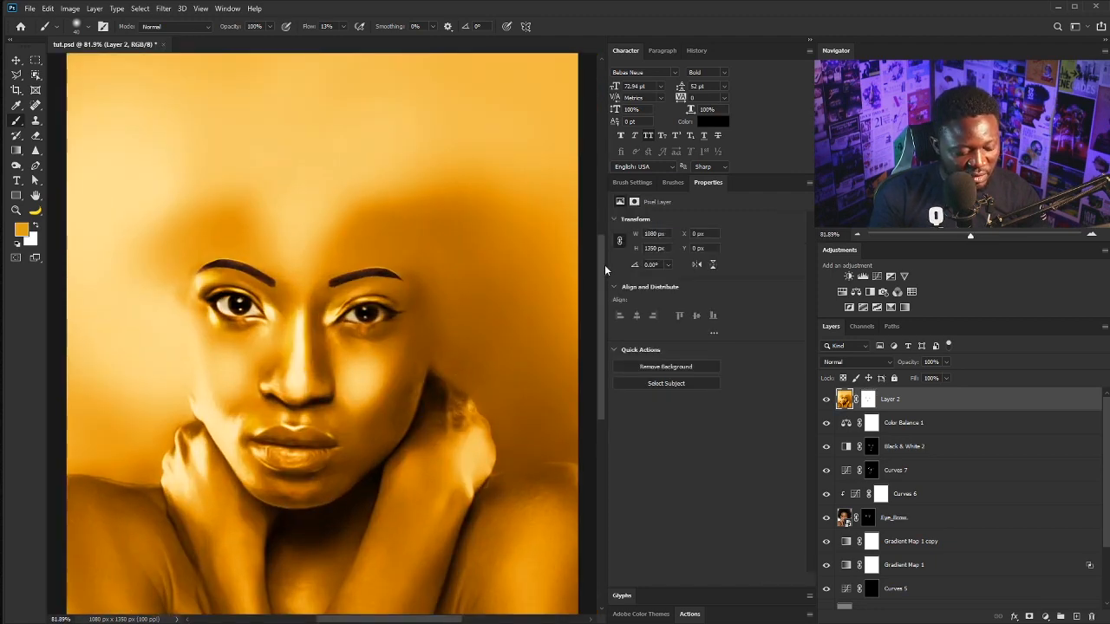
# Stamp all visible layers into a new layer above Layer 2 and open it in the Camera Raw Filter
pyautogui.hotkey('ctrl', 'alt', 'shift', 'e')
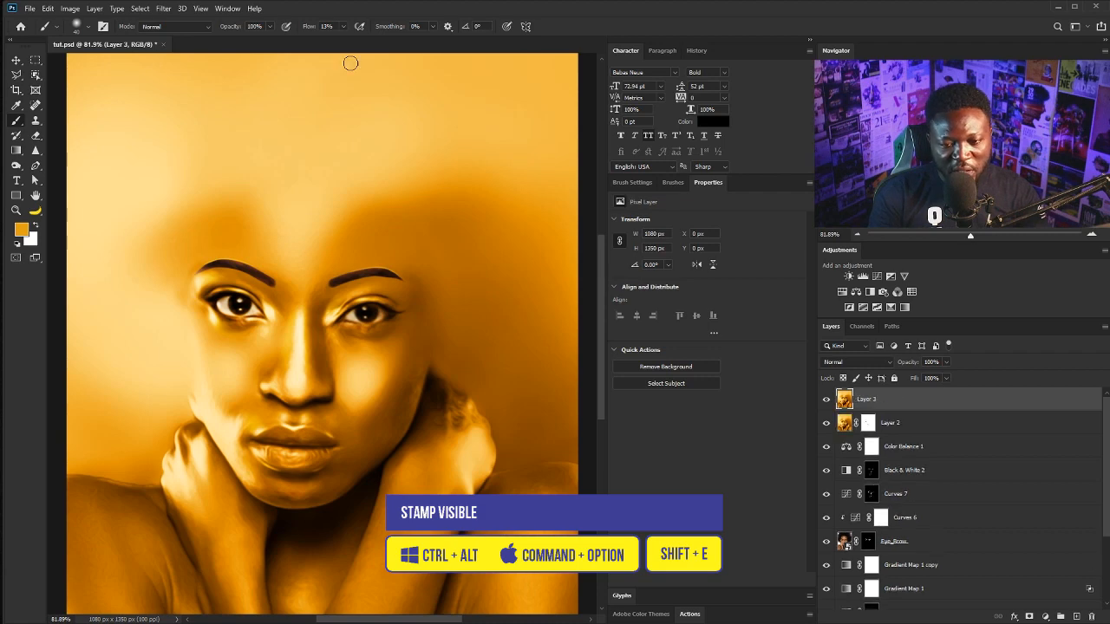
pyautogui.click(164, 9)
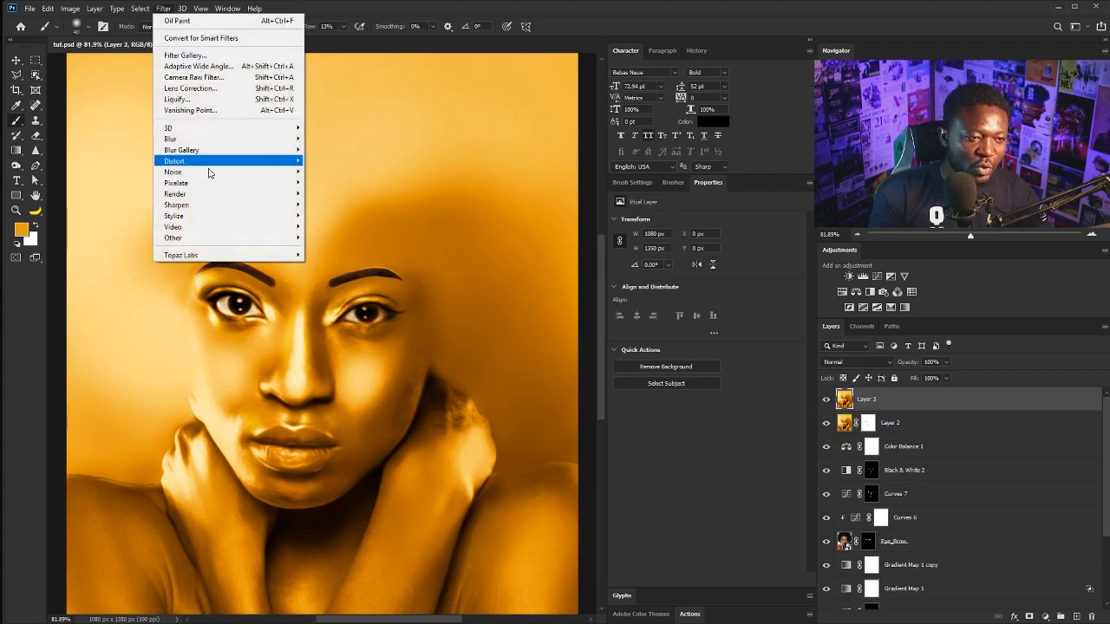
pyautogui.click(232, 79)
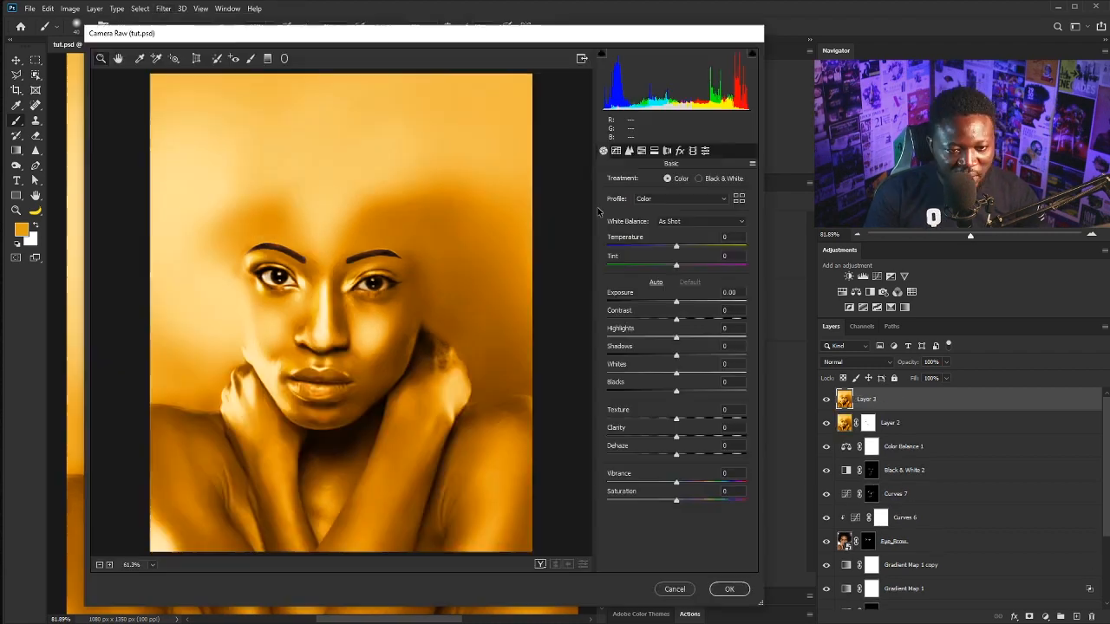
# Set the Camera Raw Temperature to +13, Exposure to -0.35 and Contrast to +18
pyautogui.moveTo(676, 249); pyautogui.dragTo(685, 250)
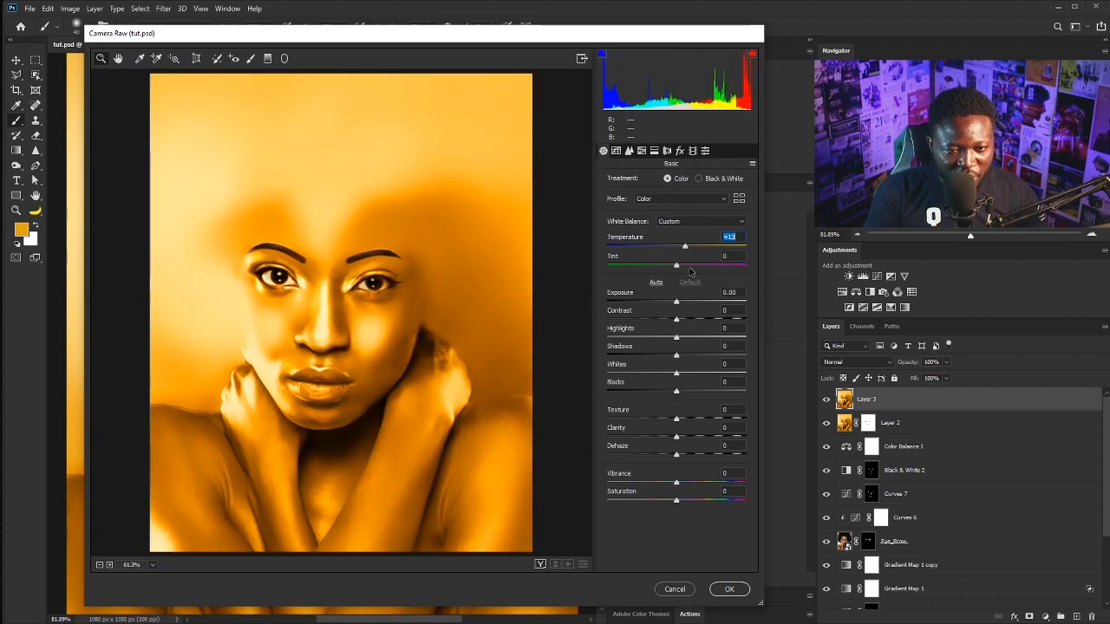
pyautogui.moveTo(676, 301); pyautogui.dragTo(670, 303)
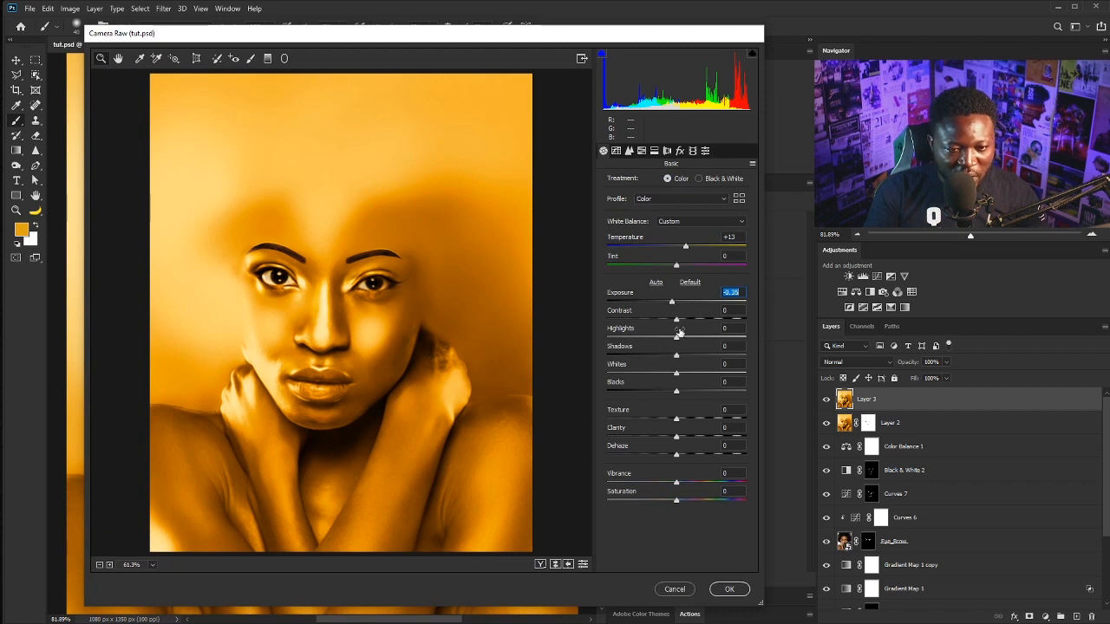
pyautogui.moveTo(677, 320); pyautogui.dragTo(688, 322)
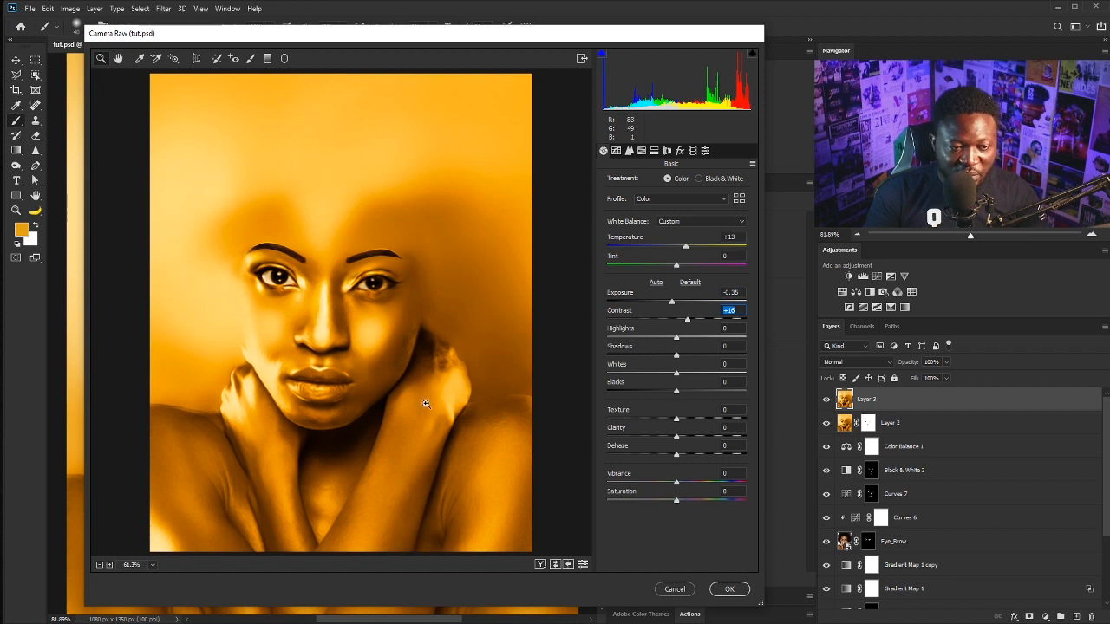
pyautogui.moveTo(687, 320); pyautogui.dragTo(698, 322)
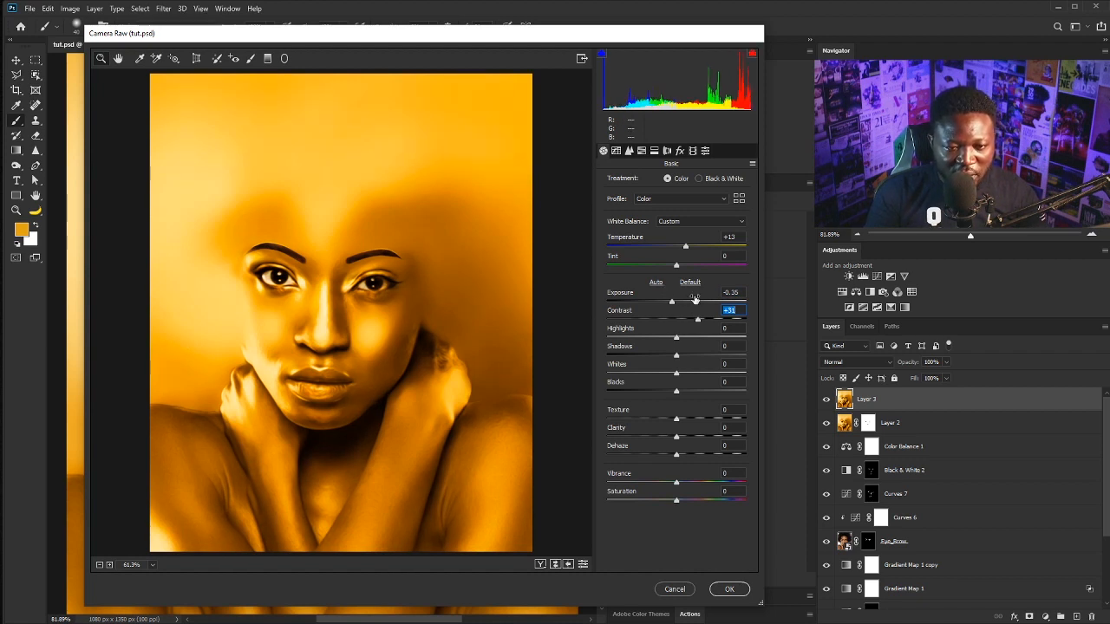
pyautogui.press('Tab')
pyautogui.moveTo(698, 321); pyautogui.dragTo(690, 321)
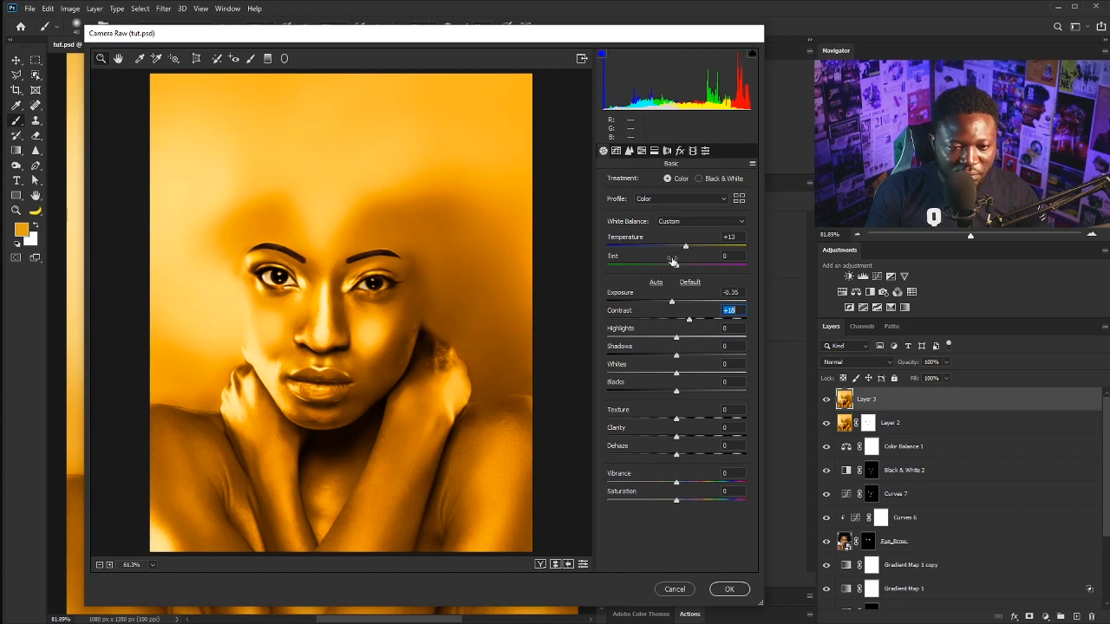
# Set Highlights to -30, Shadows to -17, Whites to +42, Texture to -70 and Clarity to +14
pyautogui.moveTo(676, 337); pyautogui.dragTo(709, 387)
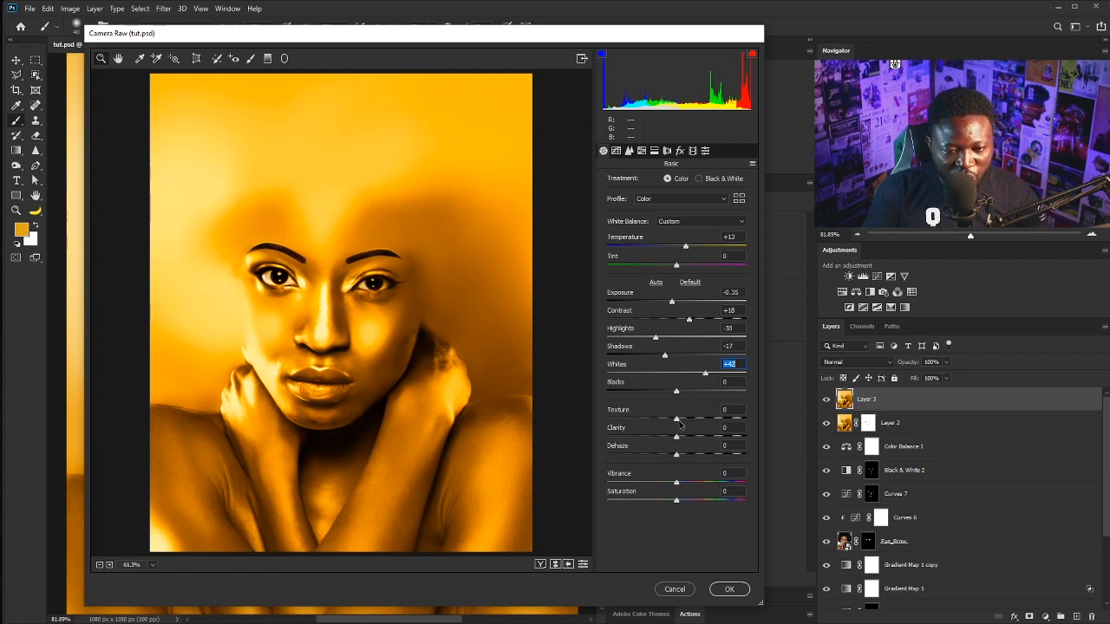
pyautogui.moveTo(680, 423); pyautogui.dragTo(631, 428)
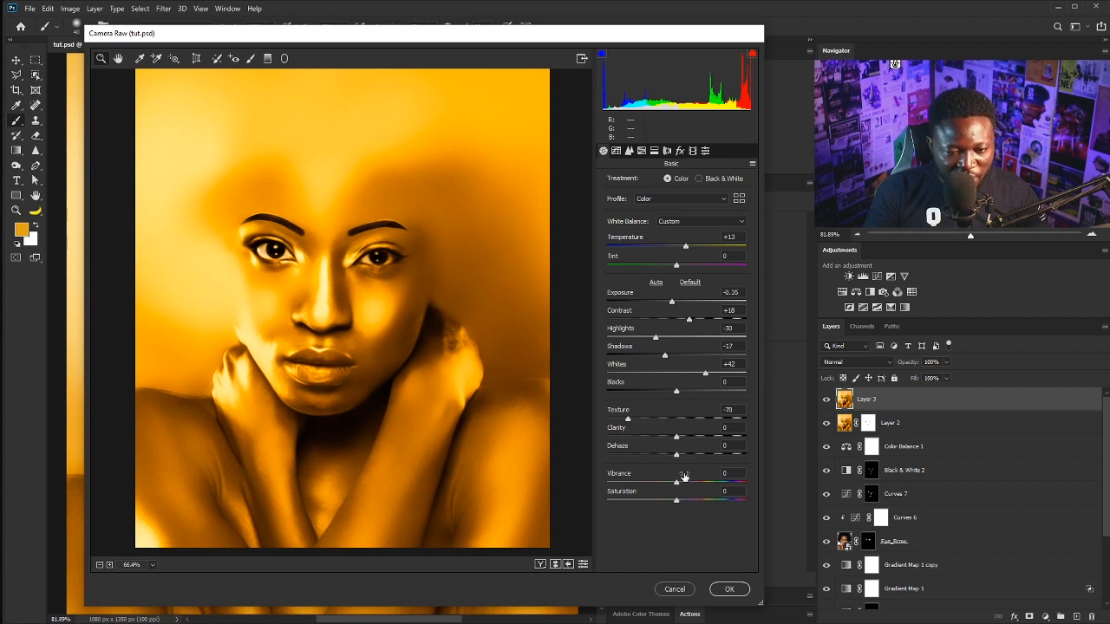
pyautogui.moveTo(679, 440); pyautogui.dragTo(683, 441)
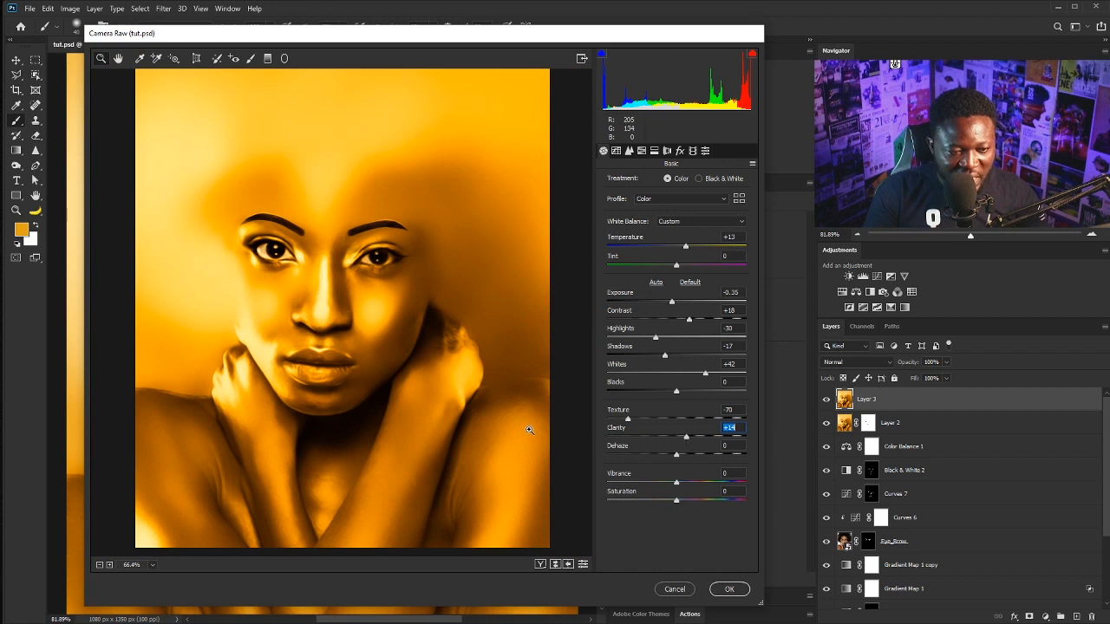
# Shape the RGB point tone curve into a slight S, lowering the shadows and raising the highlights at input 167, output 170
pyautogui.click(617, 151)
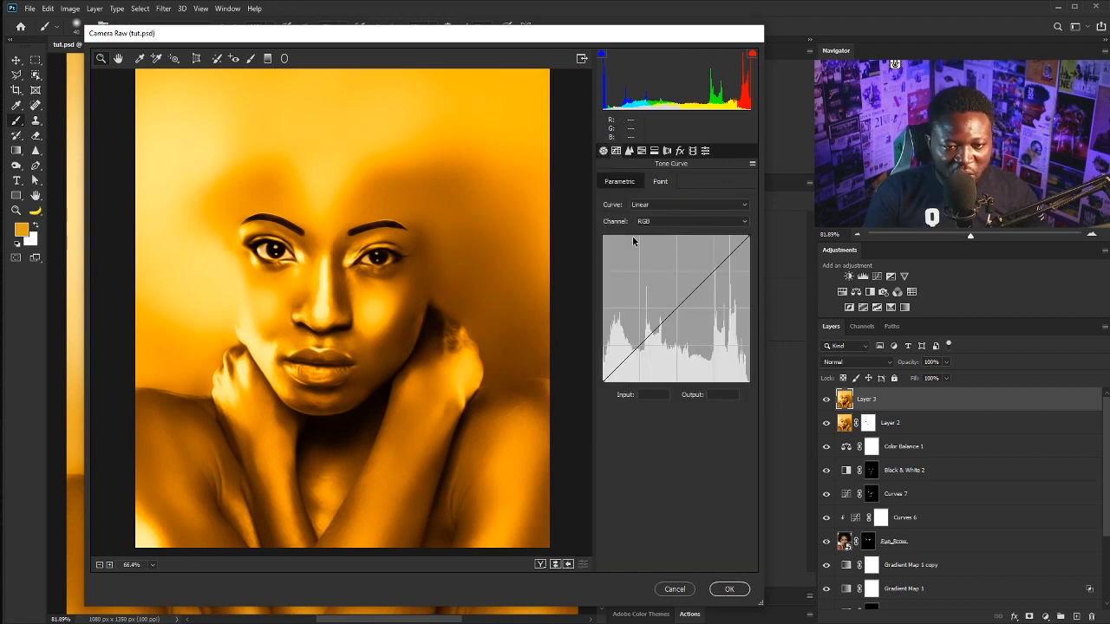
pyautogui.moveTo(645, 339); pyautogui.dragTo(644, 345)
pyautogui.moveTo(698, 286); pyautogui.dragTo(699, 283)
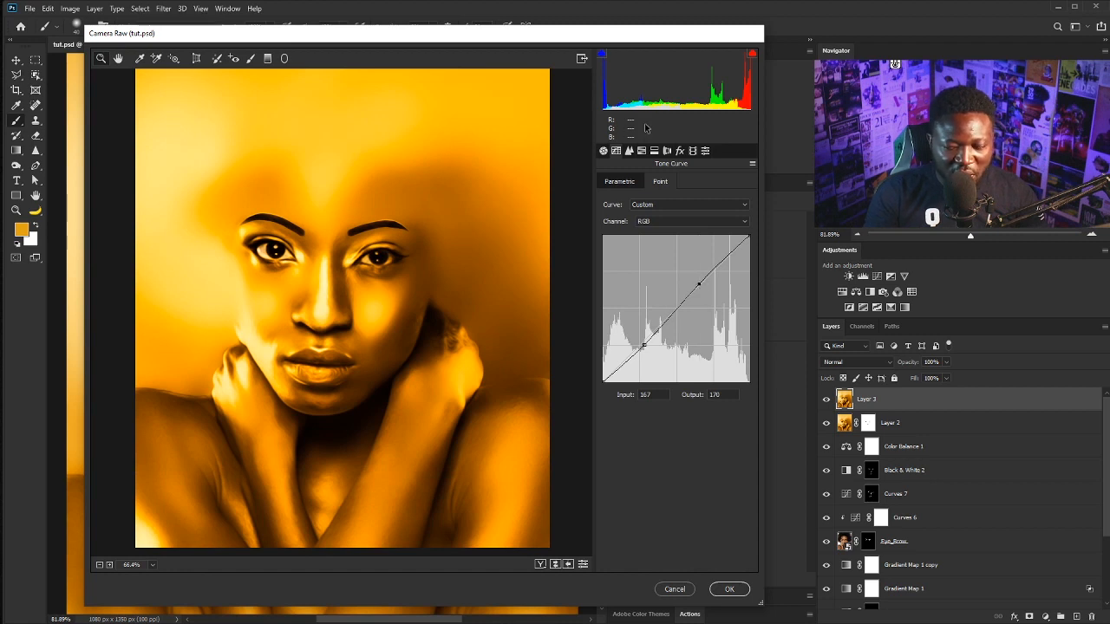
# Set the luminance noise reduction to 64 to smooth the portrait
pyautogui.click(629, 153)
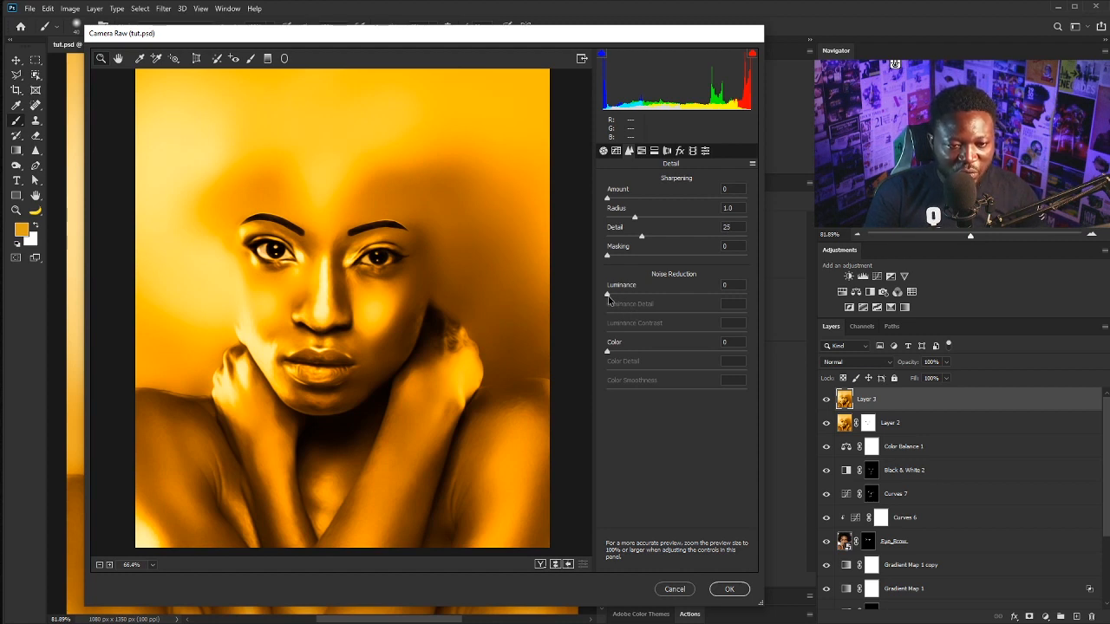
pyautogui.moveTo(607, 295); pyautogui.dragTo(703, 297)
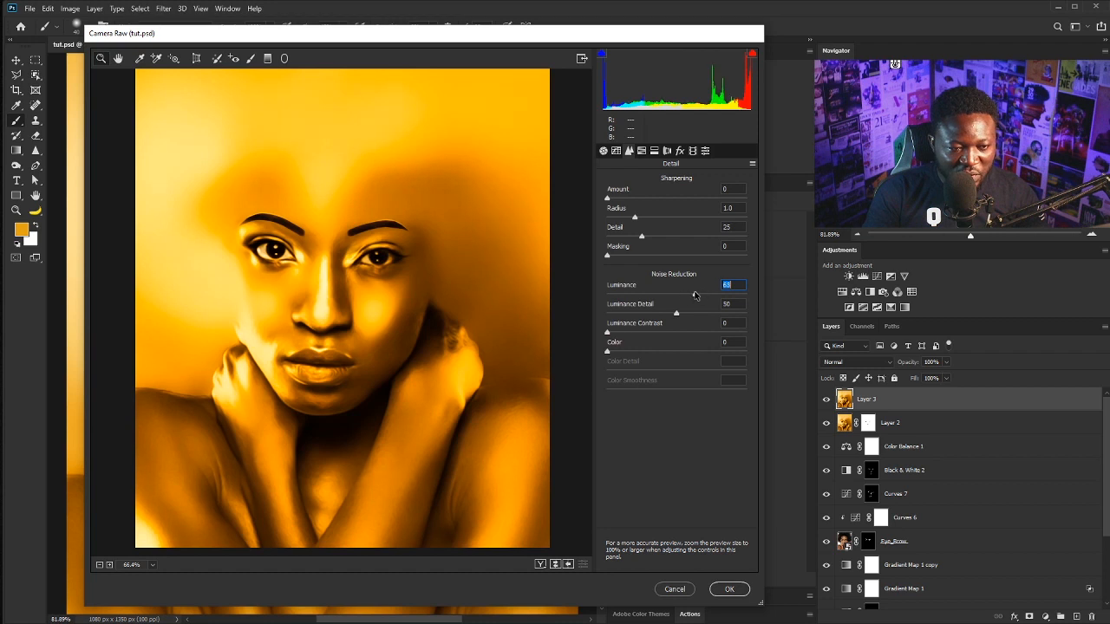
pyautogui.scroll(3, 332, 269)
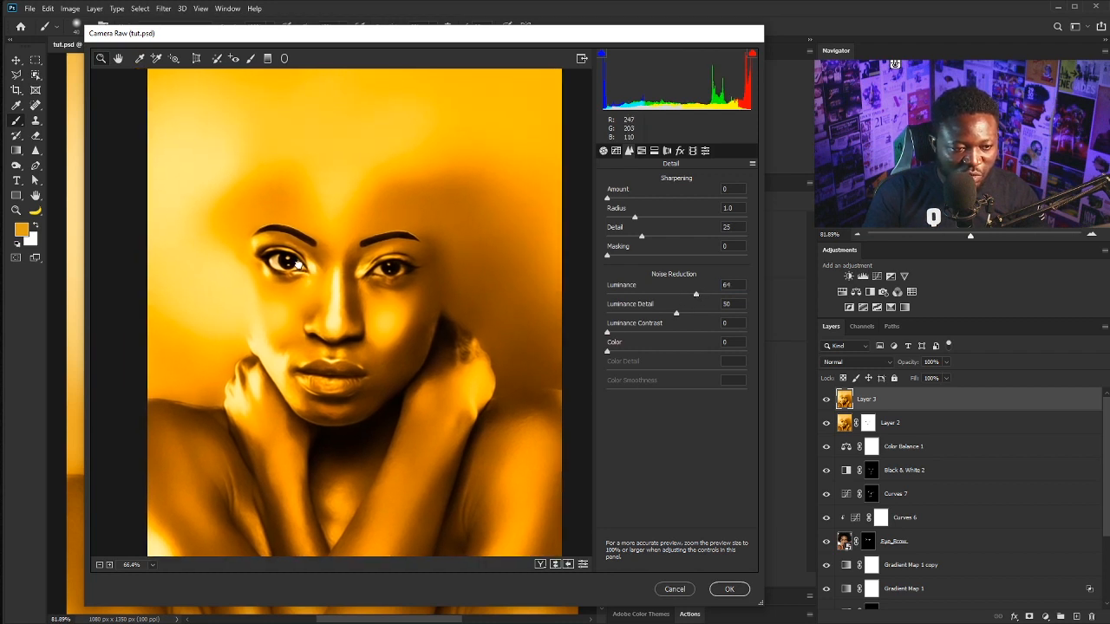
# Reduce the luminance noise reduction to 54 and apply the Camera Raw filter to Layer 3
pyautogui.scroll(4, 323, 279)
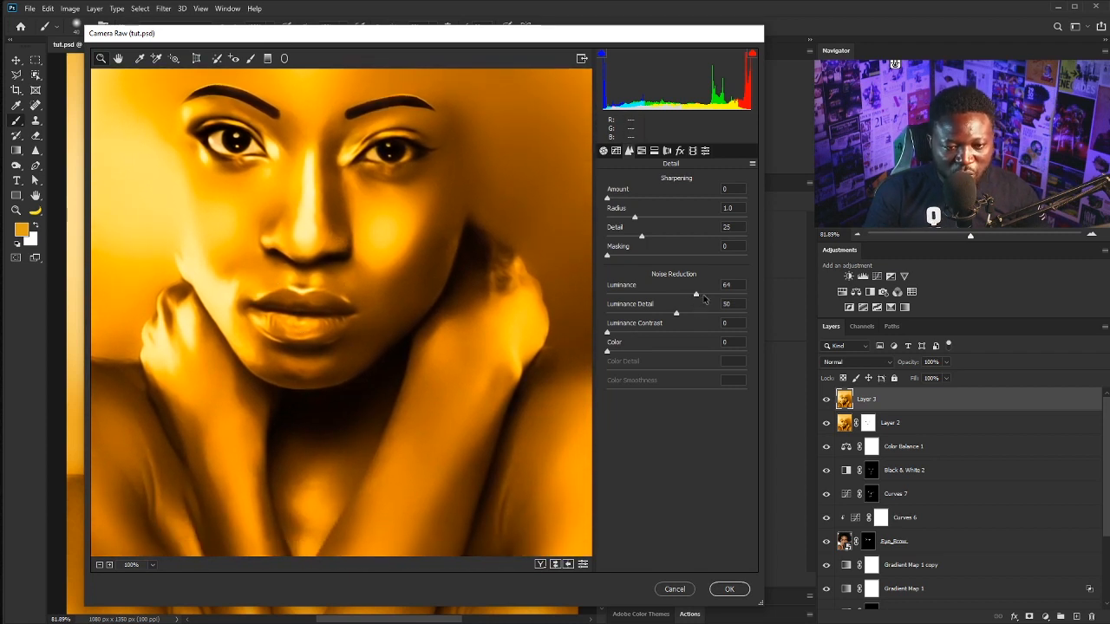
pyautogui.moveTo(697, 296)
pyautogui.mouseDown()
pyautogui.moveTo(643, 297)
pyautogui.moveTo(685, 295)
pyautogui.mouseUp()
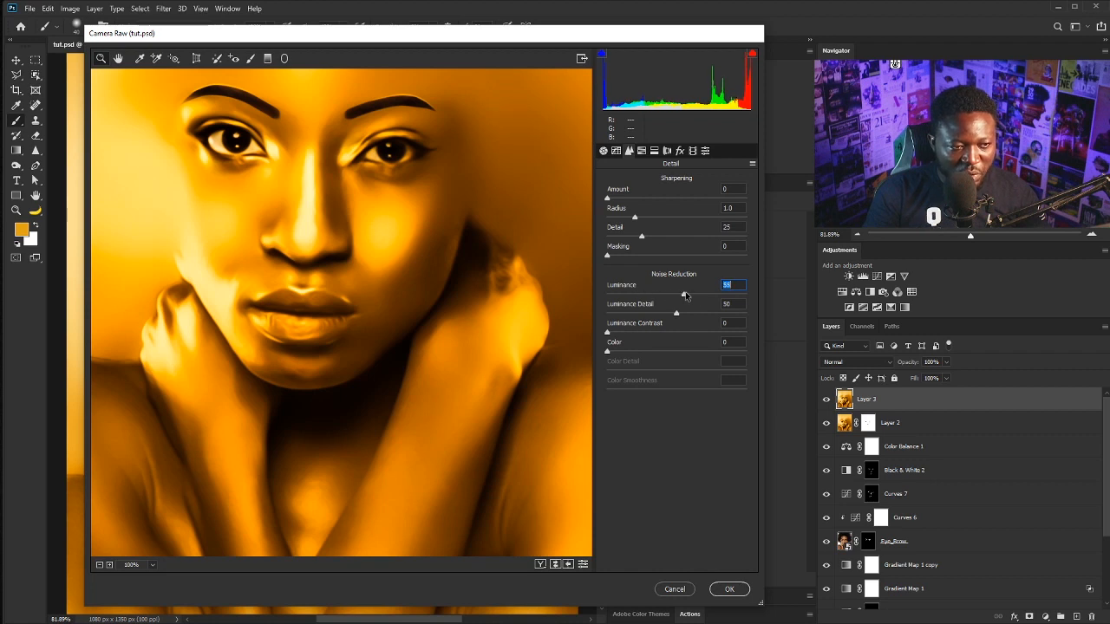
pyautogui.hotkey('ctrl', '0')
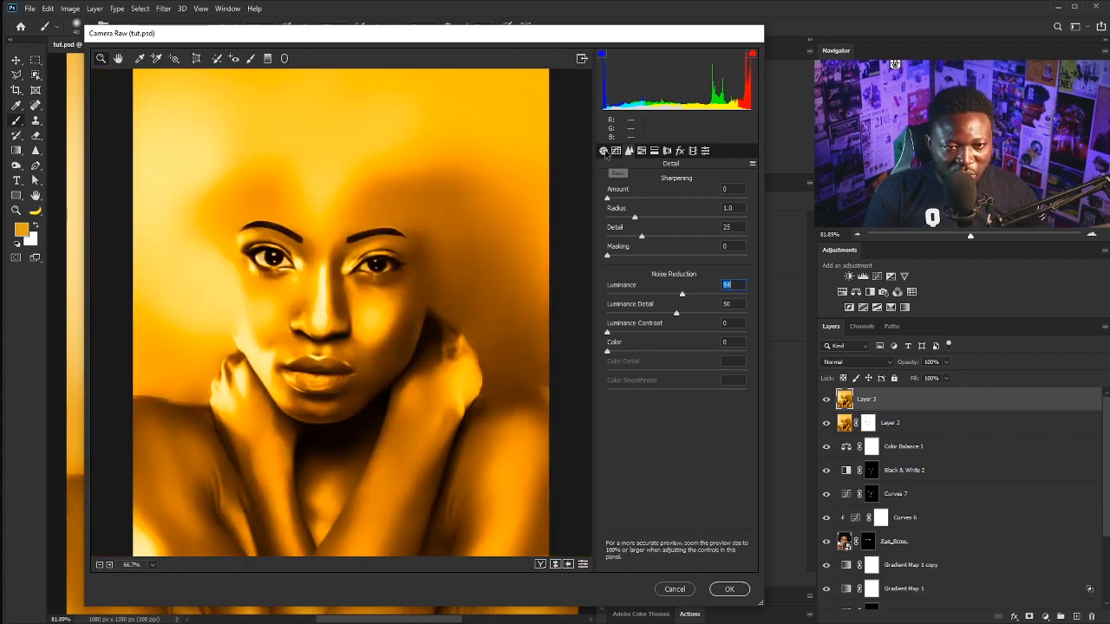
pyautogui.click(605, 152)
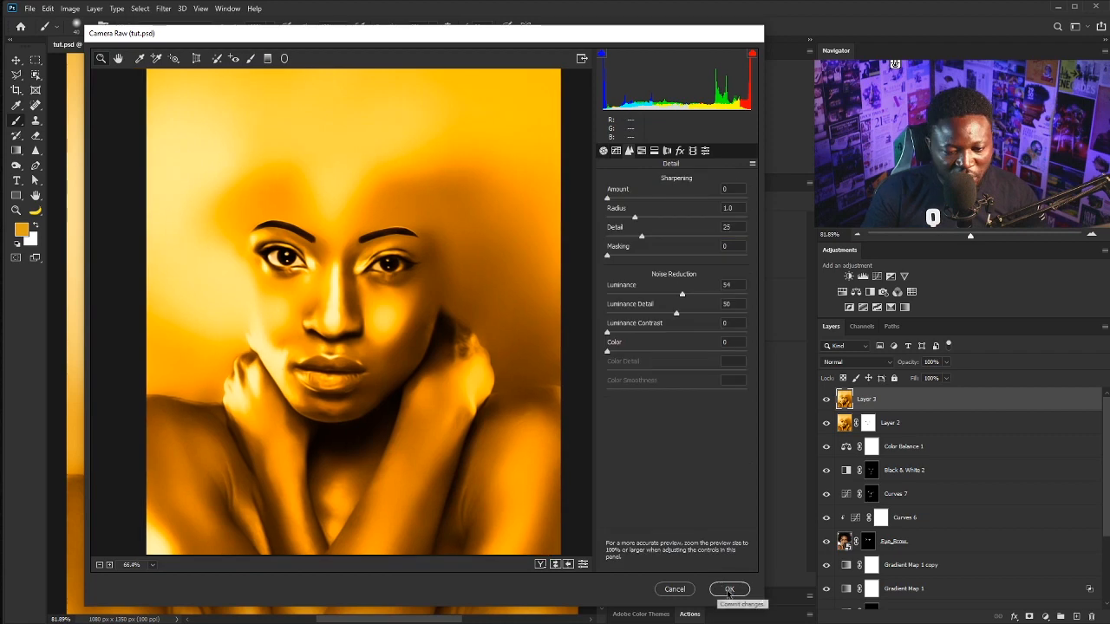
pyautogui.click(729, 589)
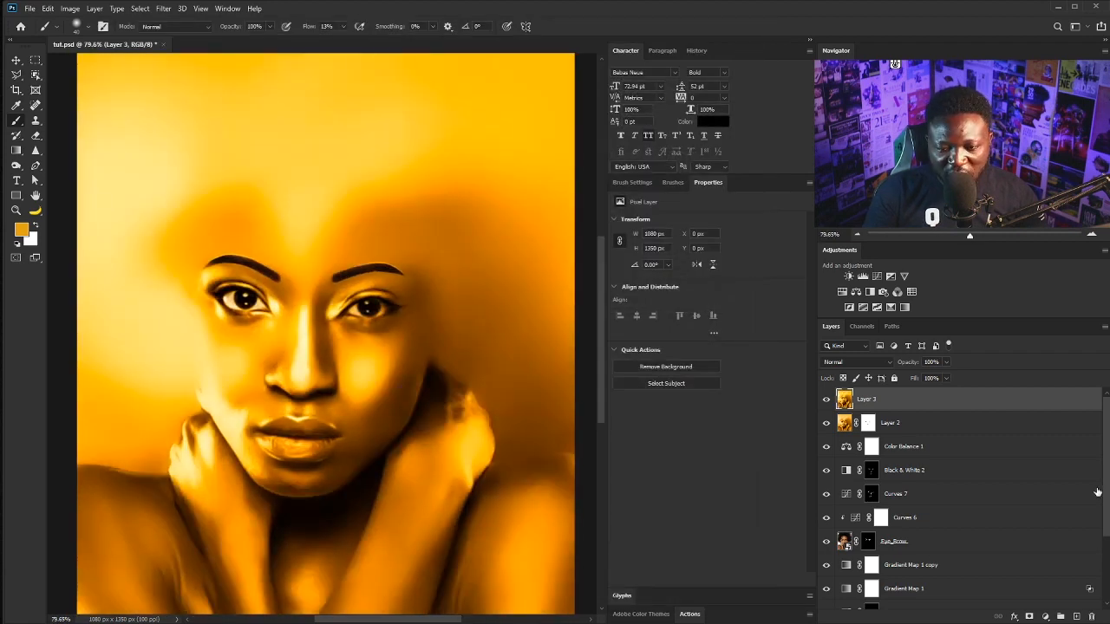
# Duplicate the hidden Gurl_Bck_up layer inside the Layers group and move the original to the very top of the layer stack
pyautogui.moveTo(1107, 505); pyautogui.dragTo(1099, 565)
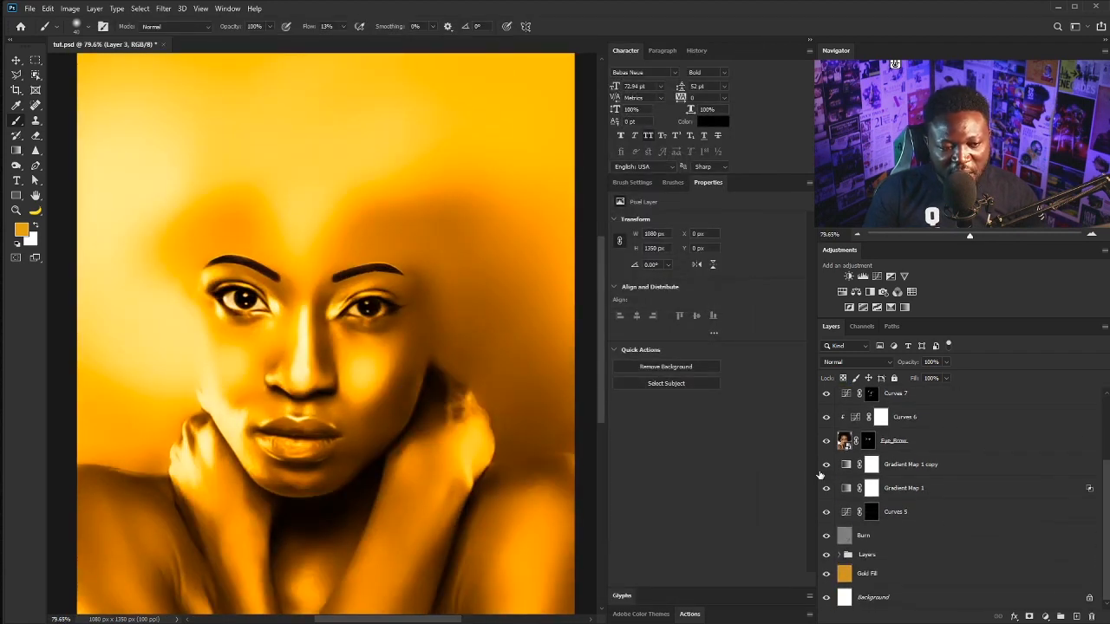
pyautogui.click(840, 561)
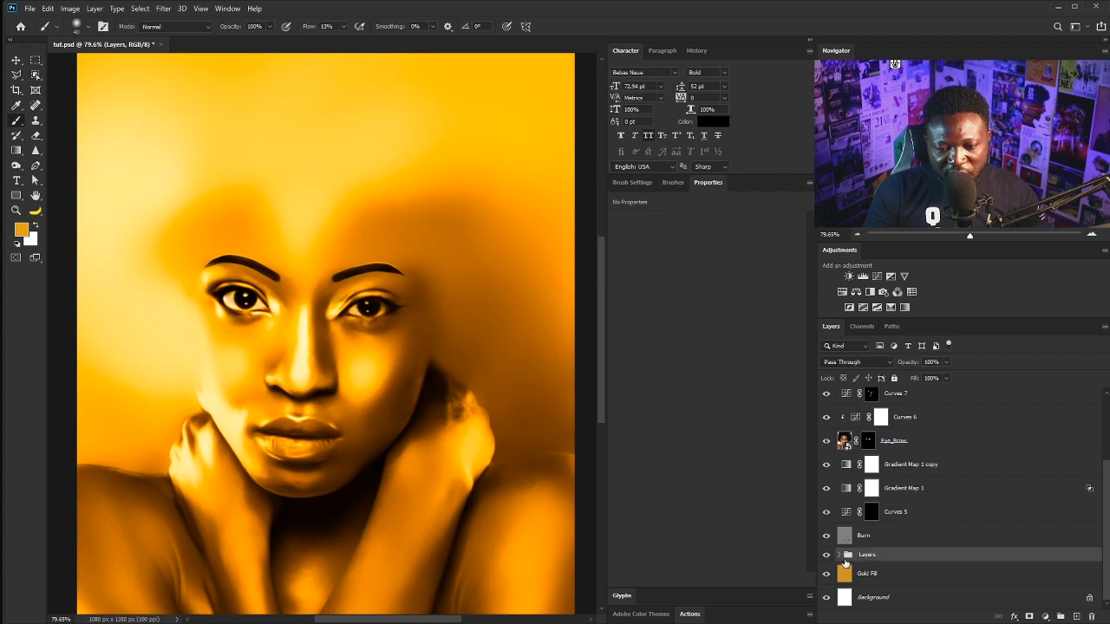
pyautogui.click(839, 555)
pyautogui.scroll(-3, 905, 479)
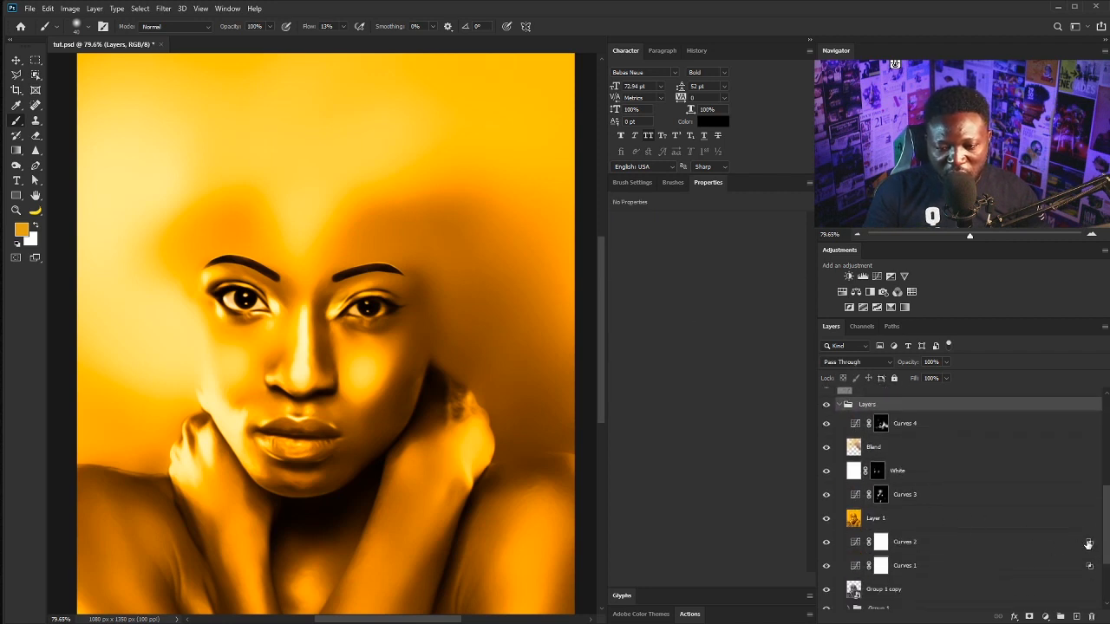
pyautogui.scroll(-3, 1106, 538)
pyautogui.moveTo(883, 550); pyautogui.dragTo(1076, 617)
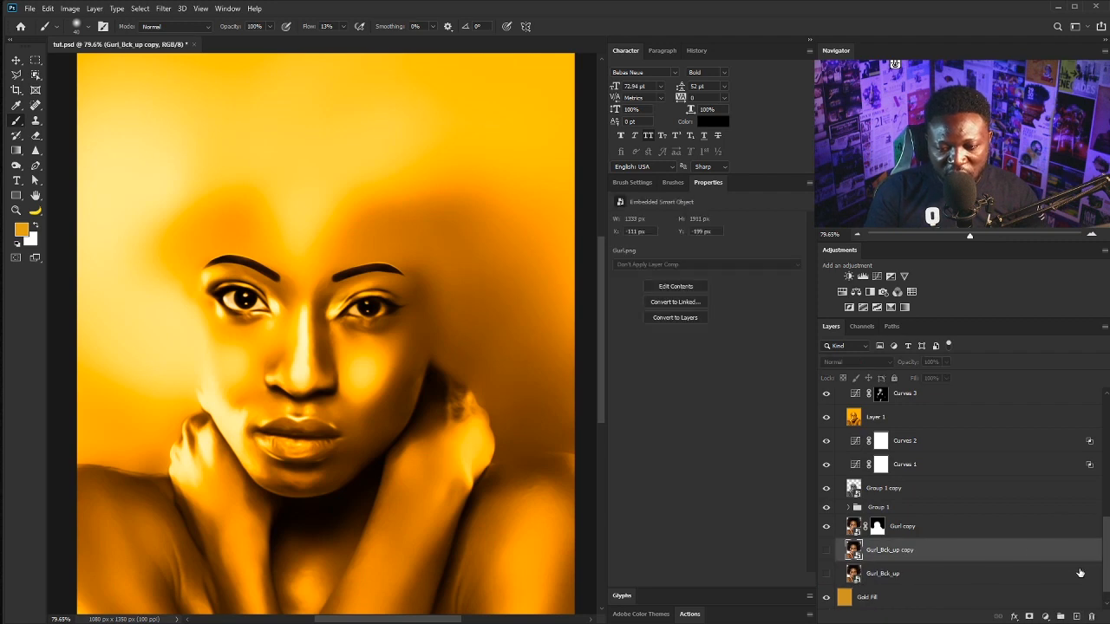
pyautogui.hotkey('ctrl', 'z')
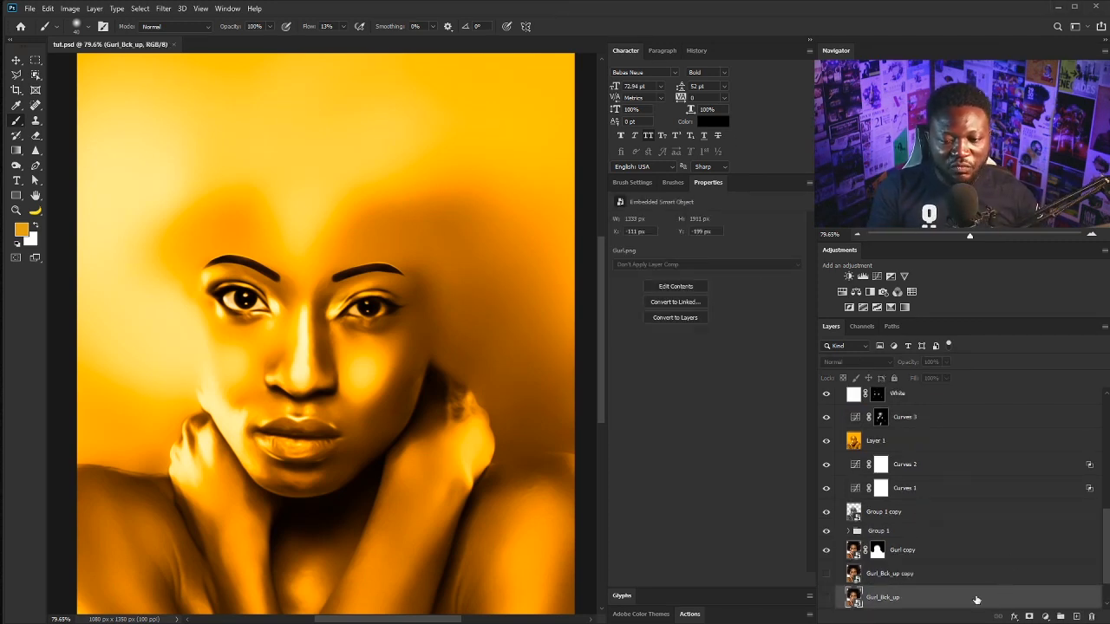
pyautogui.moveTo(948, 601); pyautogui.dragTo(940, 377)
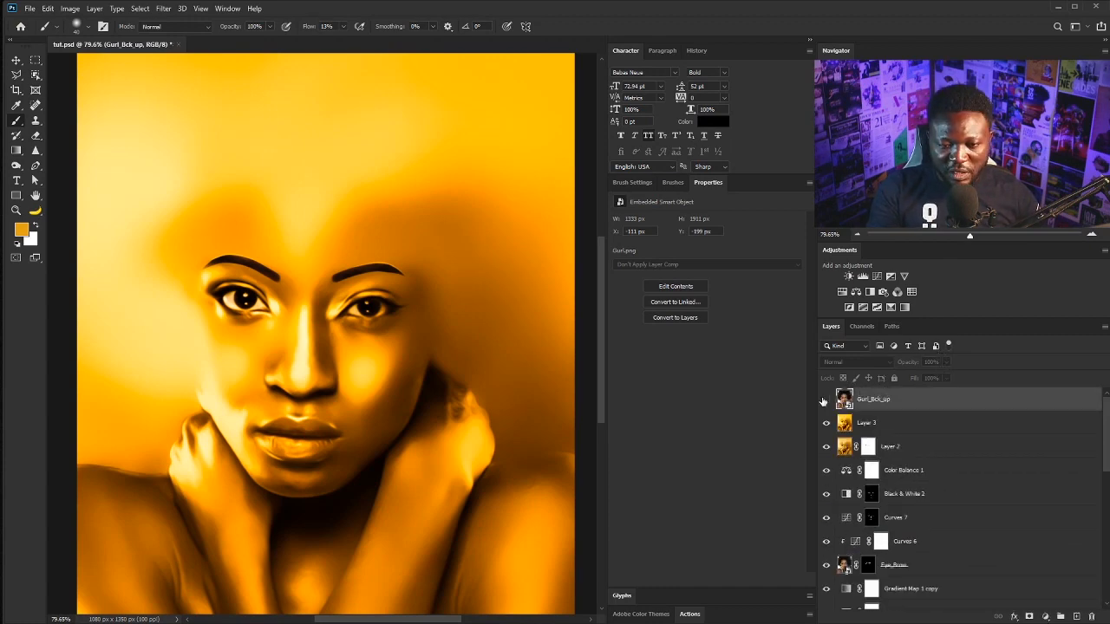
# Show the Gurl_Bck_up layer with an inverted layer mask and paint white over both eyes to reveal their original whites
pyautogui.click(1027, 617)
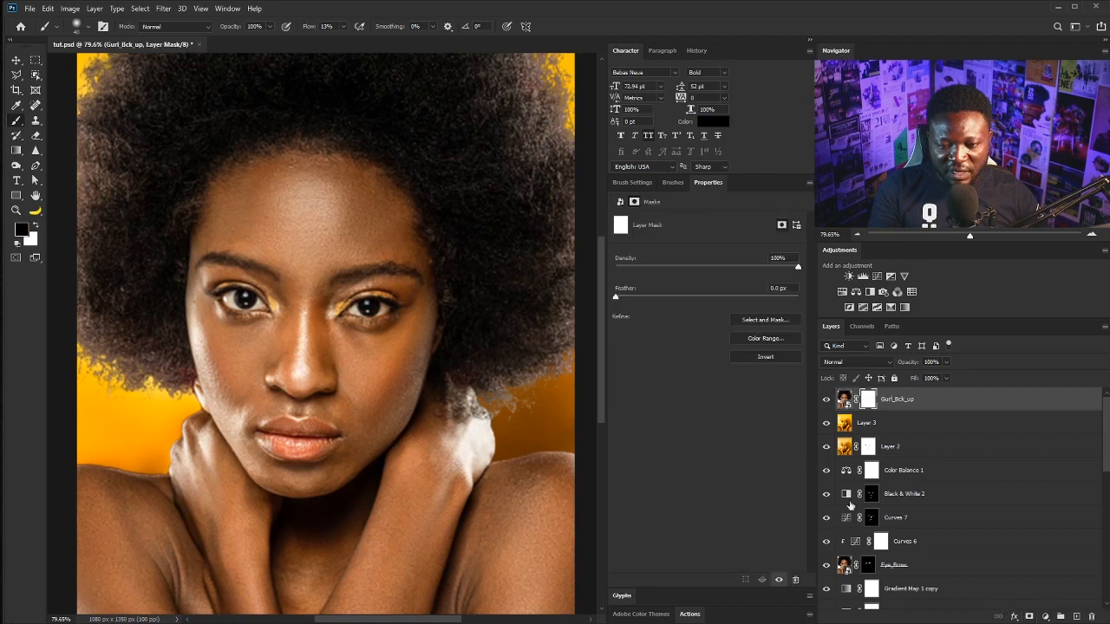
pyautogui.hotkey('ctrl', 'i')
pyautogui.scroll(5, 229, 290)
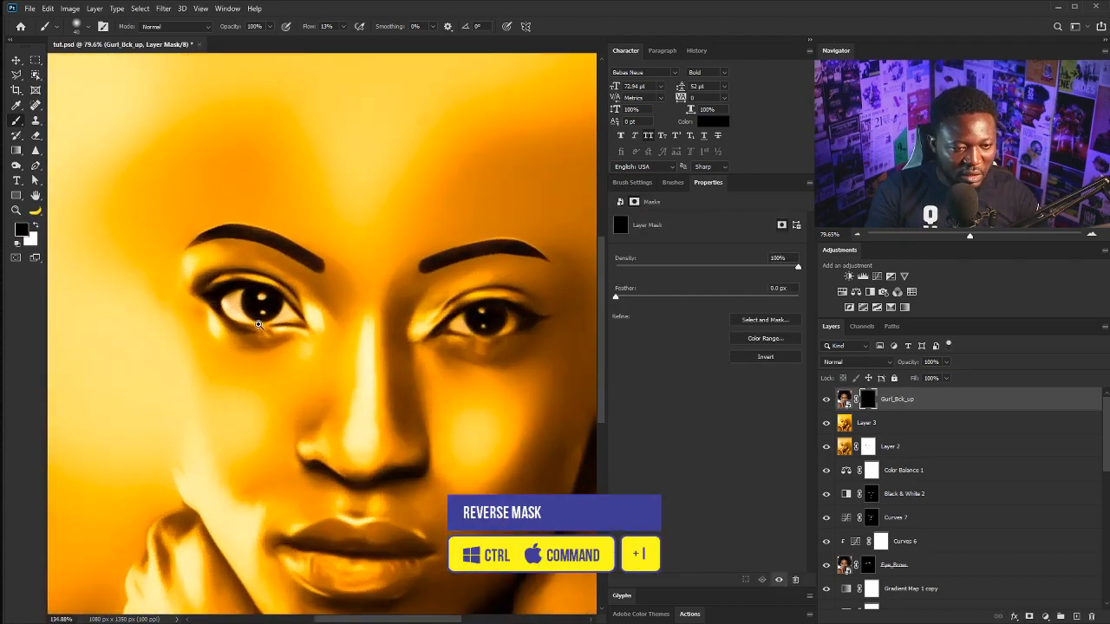
pyautogui.click(37, 226)
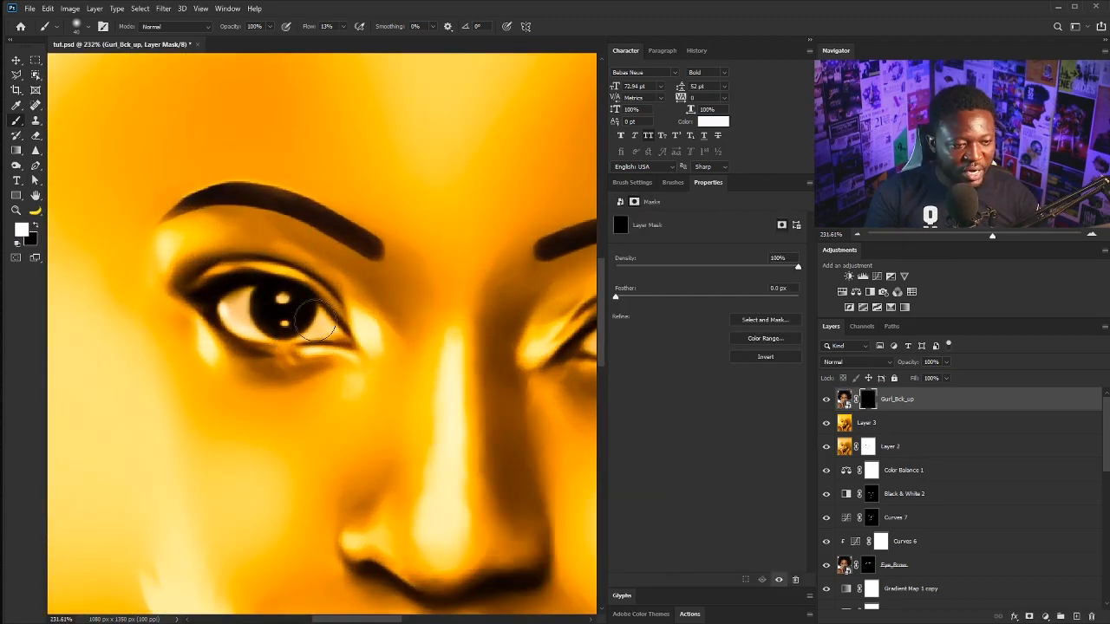
pyautogui.moveTo(241, 323)
pyautogui.mouseDown()
pyautogui.moveTo(301, 310)
pyautogui.moveTo(257, 296)
pyautogui.moveTo(333, 333)
pyautogui.moveTo(282, 296)
pyautogui.moveTo(212, 295)
pyautogui.moveTo(320, 336)
pyautogui.moveTo(329, 337)
pyautogui.moveTo(255, 304)
pyautogui.moveTo(218, 311)
pyautogui.moveTo(351, 317)
pyautogui.mouseUp()
pyautogui.moveTo(398, 283); pyautogui.dragTo(161, 271)
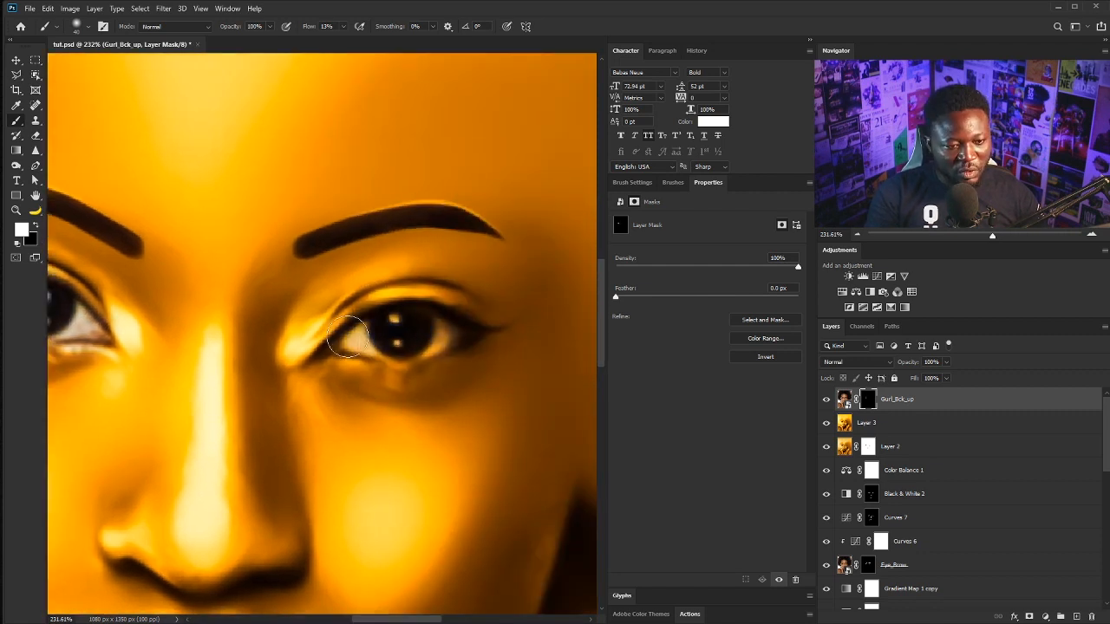
pyautogui.moveTo(447, 327)
pyautogui.mouseDown()
pyautogui.moveTo(381, 335)
pyautogui.moveTo(424, 348)
pyautogui.moveTo(473, 330)
pyautogui.moveTo(382, 327)
pyautogui.moveTo(344, 344)
pyautogui.moveTo(361, 346)
pyautogui.moveTo(316, 353)
pyautogui.moveTo(452, 339)
pyautogui.mouseUp()
# Lower the opacity of the Gurl_Bck_up layer to 68% to soften the revealed eyes
pyautogui.hotkey('ctrl', '0')
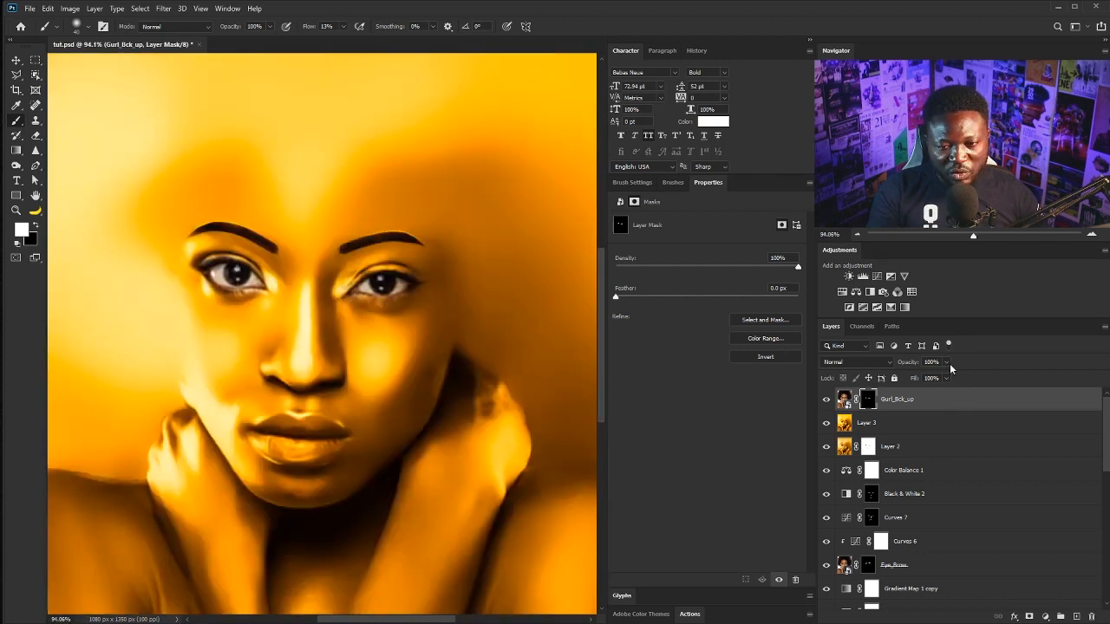
pyautogui.click(945, 361)
pyautogui.moveTo(947, 375)
pyautogui.mouseDown()
pyautogui.moveTo(920, 386)
pyautogui.moveTo(936, 383)
pyautogui.mouseUp()
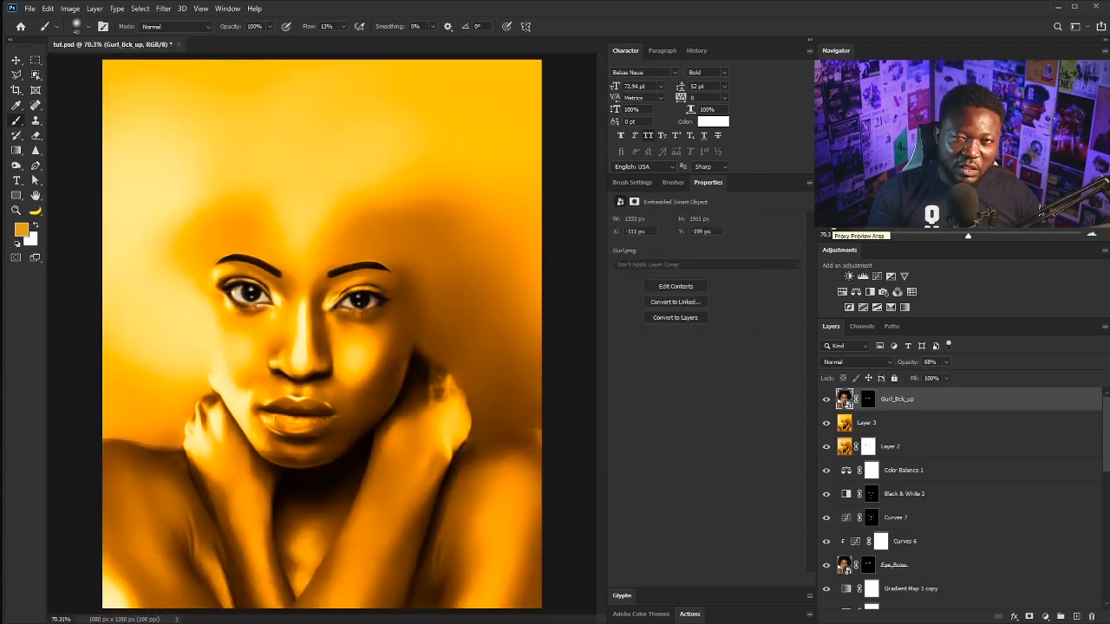
# Add a Hue/Saturation adjustment layer above Gurl_Bck_up and slightly reduce the master saturation
pyautogui.click(842, 294)
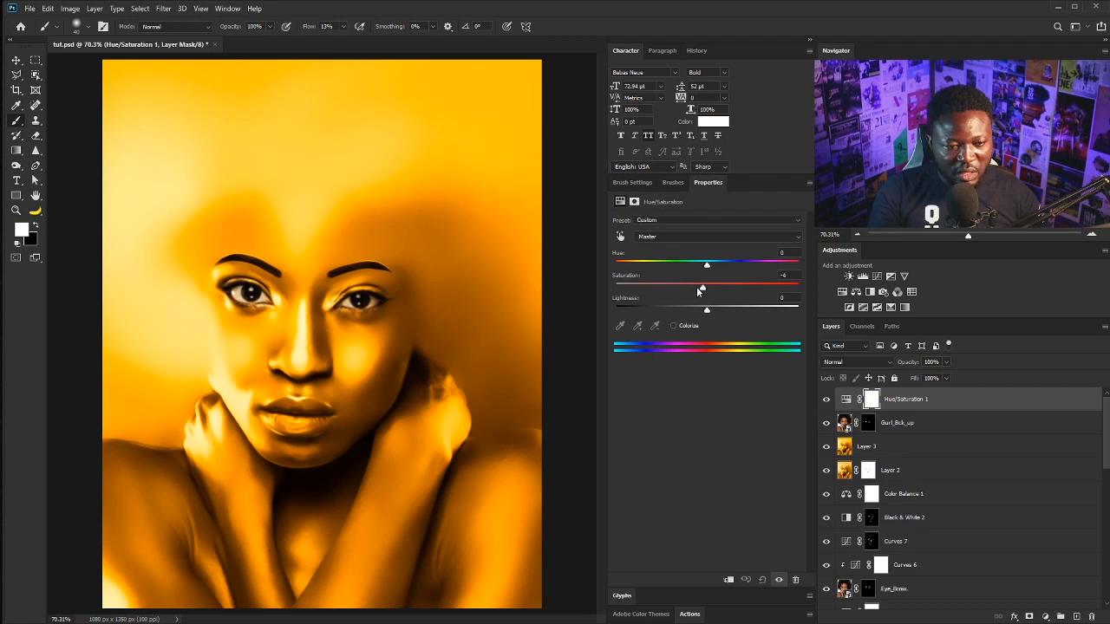
pyautogui.moveTo(700, 290); pyautogui.dragTo(737, 325)
pyautogui.click(355, 248)
# Add a darkening Curves adjustment layer with a point at input 161, output 123, and invert its mask to black
pyautogui.click(877, 276)
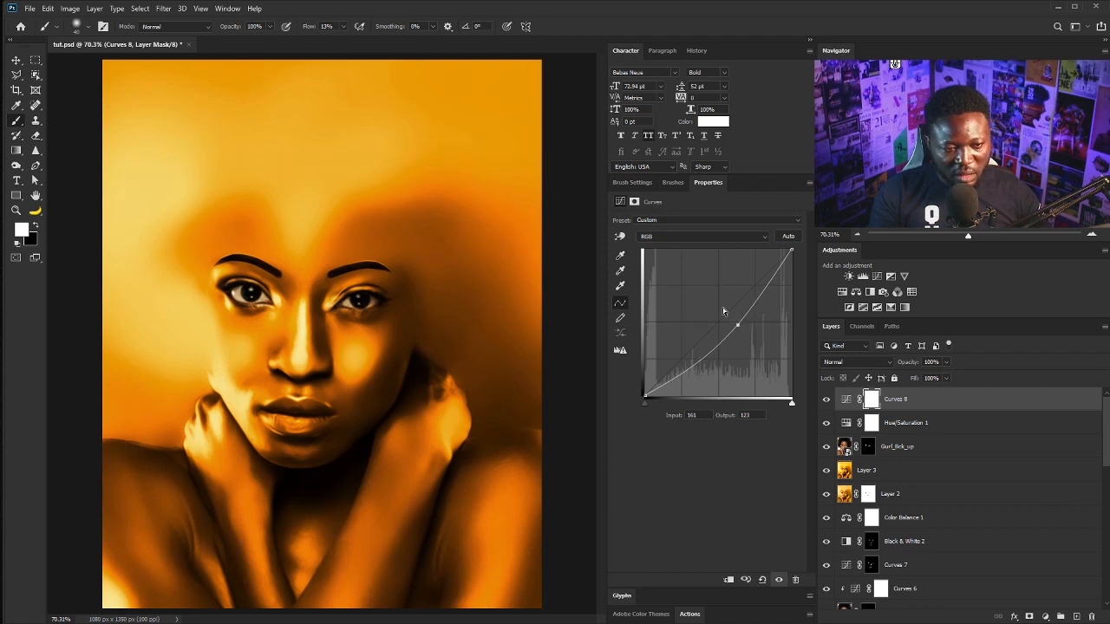
pyautogui.hotkey('ctrl', 'i')
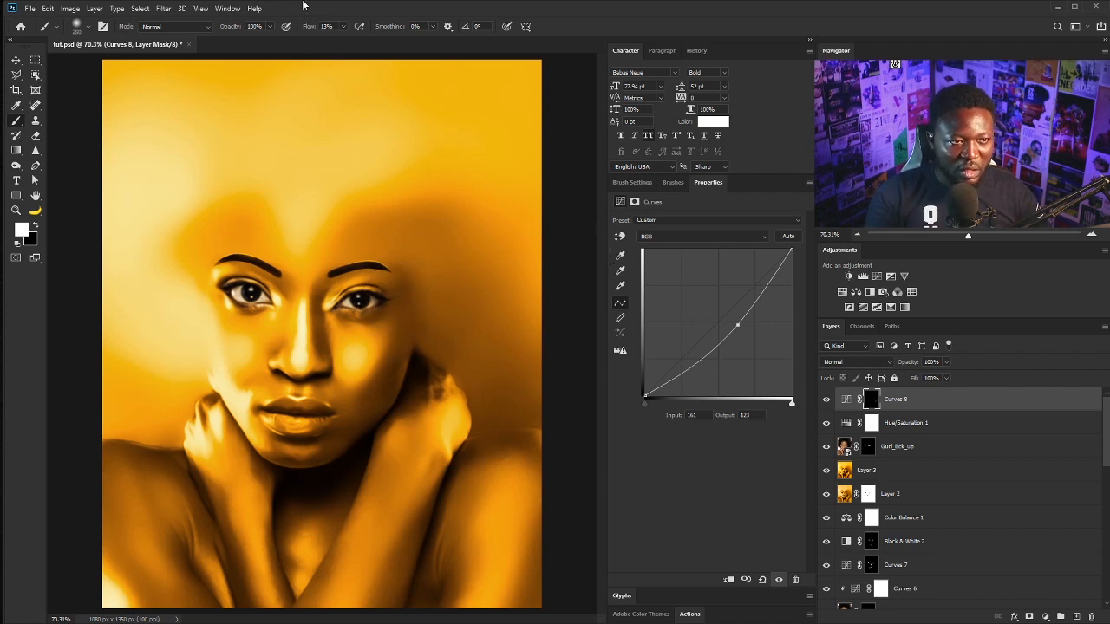
# Set the brush flow to 8% and paint white on the Curves 8 mask to darken the shadow beside the face above the hand
pyautogui.click(345, 26)
pyautogui.moveTo(343, 41); pyautogui.dragTo(338, 41)
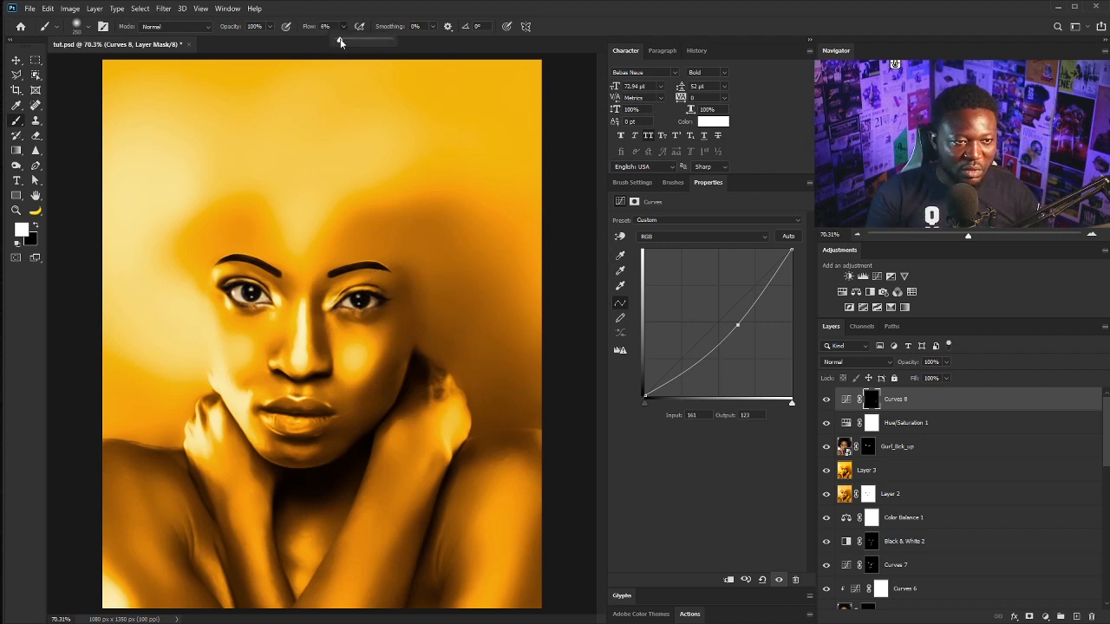
pyautogui.click(441, 317)
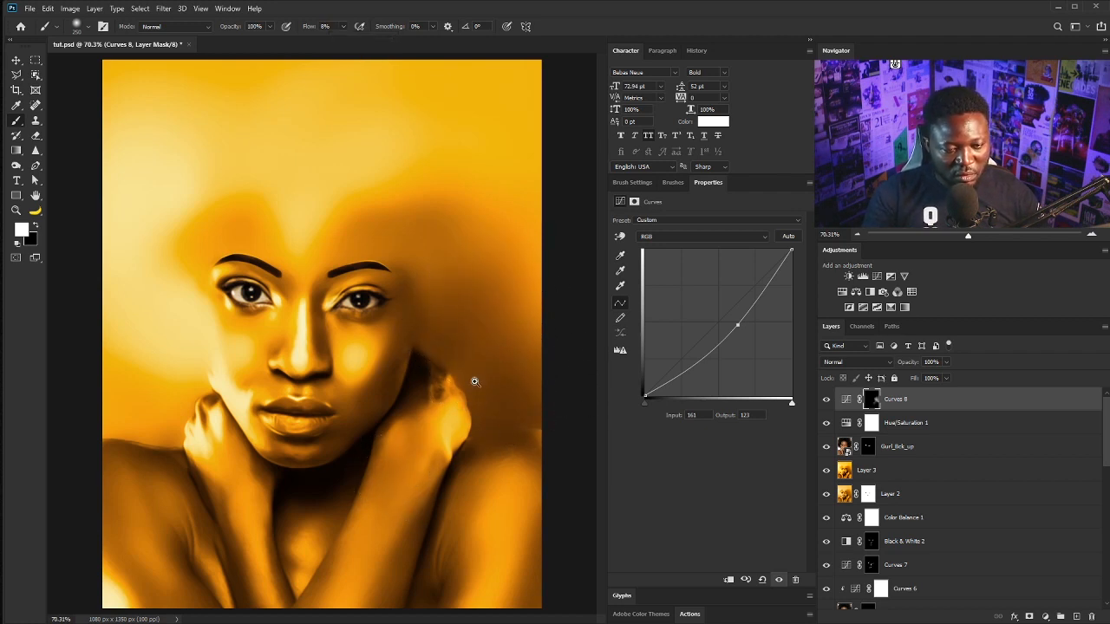
# Duplicate the Gurl_Bck_up copy layer and move Gurl_Bck_up copy out of the Layers group, directly above Gold Fill
pyautogui.scroll(-1, 471, 377)
pyautogui.click(909, 419)
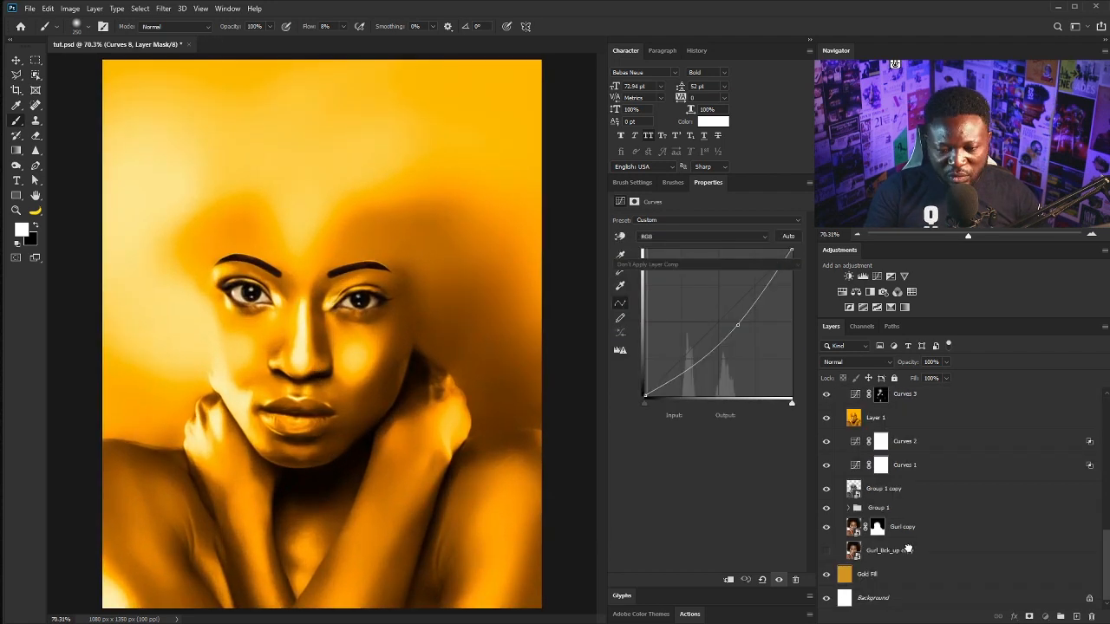
pyautogui.click(935, 551)
pyautogui.hotkey('ctrl', 'j')
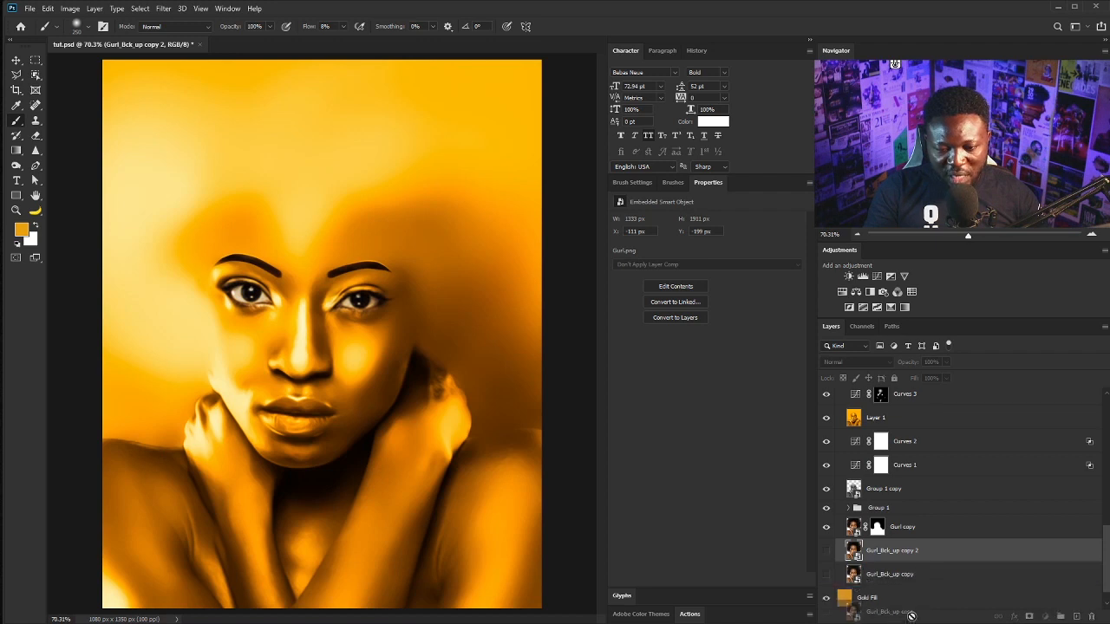
pyautogui.click(916, 574)
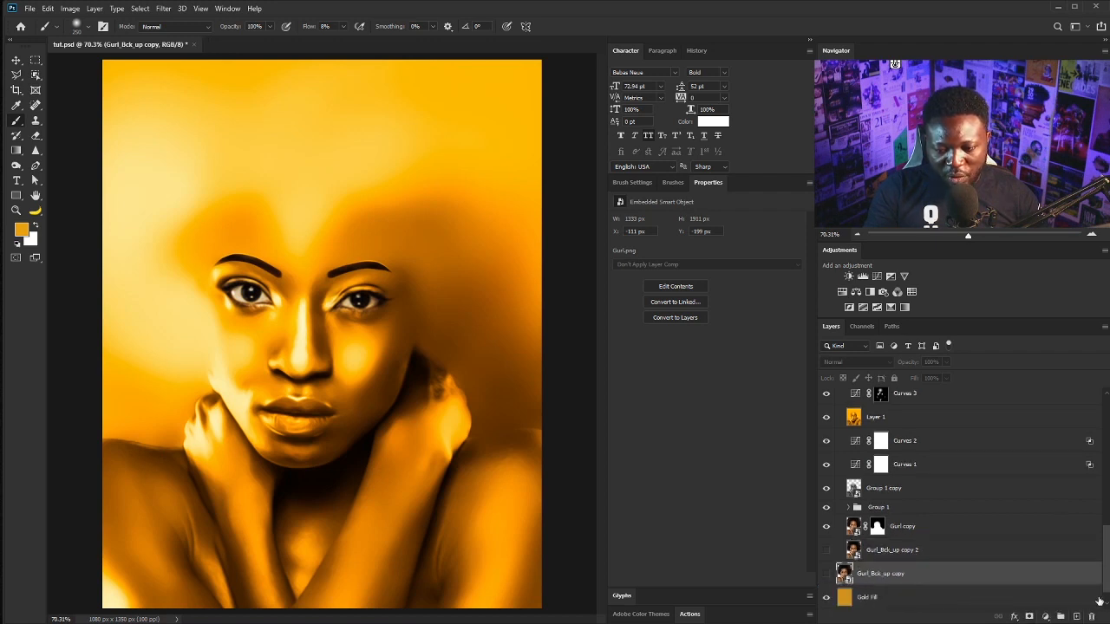
# Group all layers from Curves 8 down to the Layers group, leaving Gurl_Bck_up copy, Gold Fill and Background outside
pyautogui.moveTo(1099, 601); pyautogui.dragTo(1105, 459)
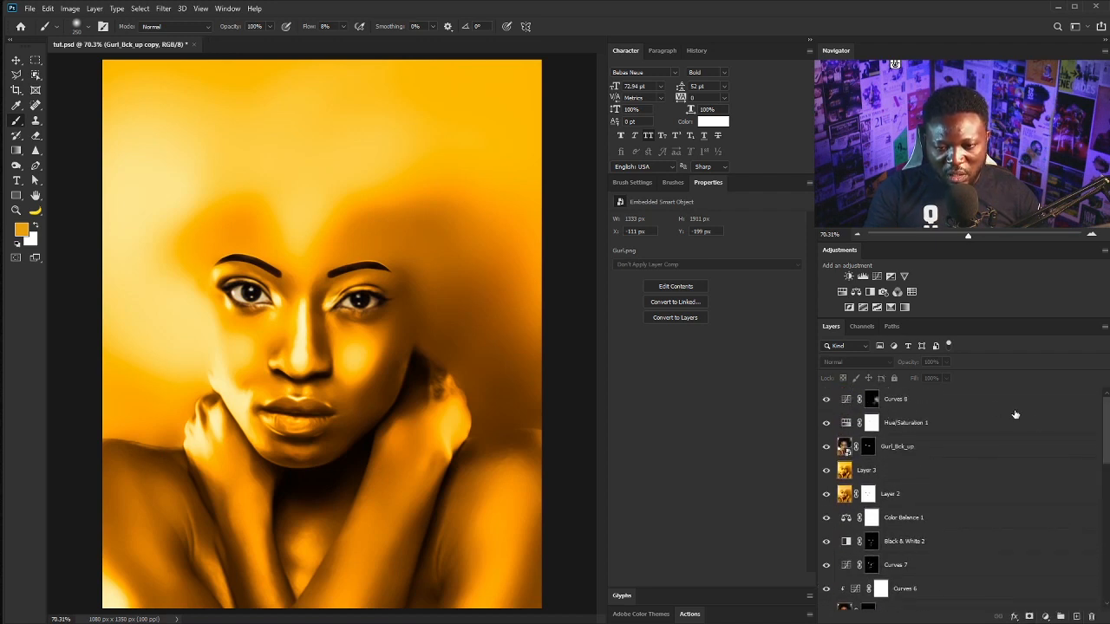
pyautogui.keyDown('shift'); pyautogui.click(943, 402); pyautogui.keyUp('shift')
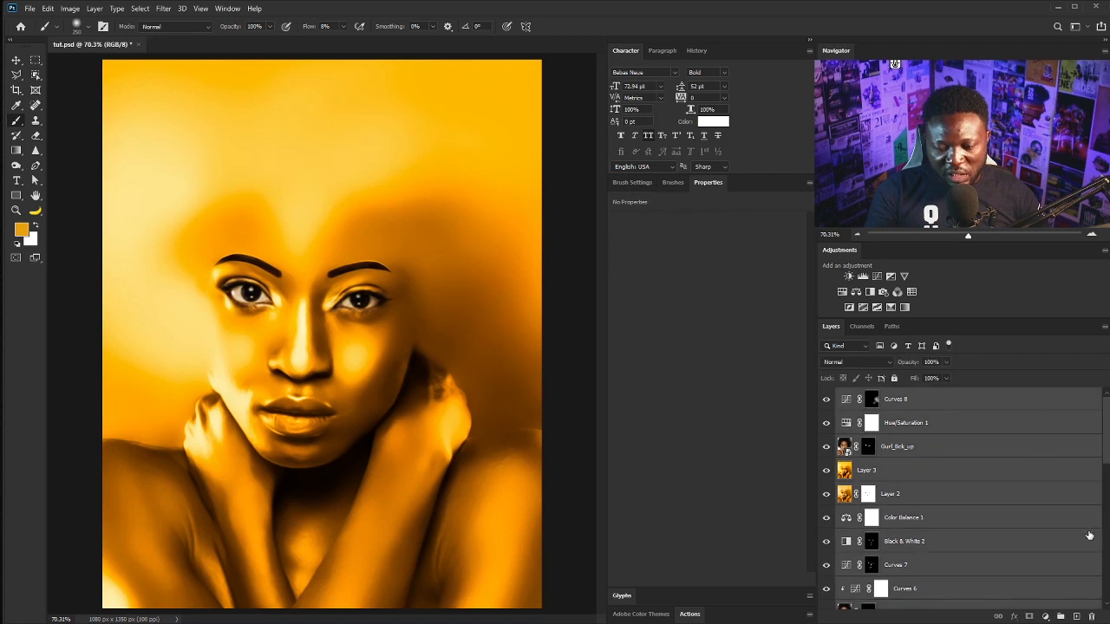
pyautogui.moveTo(1105, 462); pyautogui.dragTo(1105, 614)
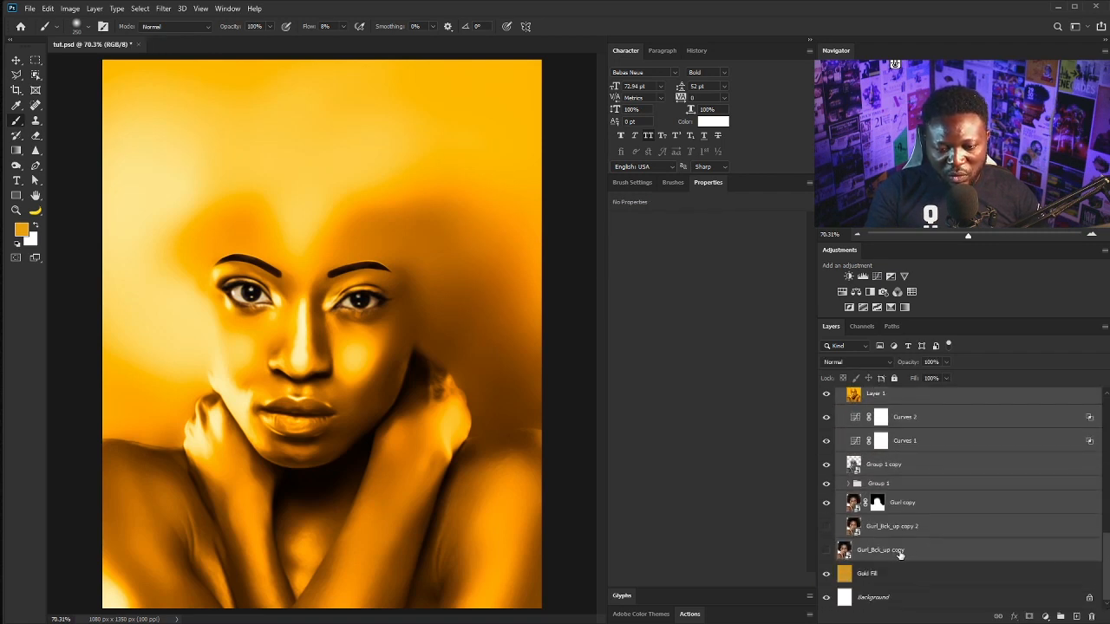
pyautogui.scroll(10, 904, 400)
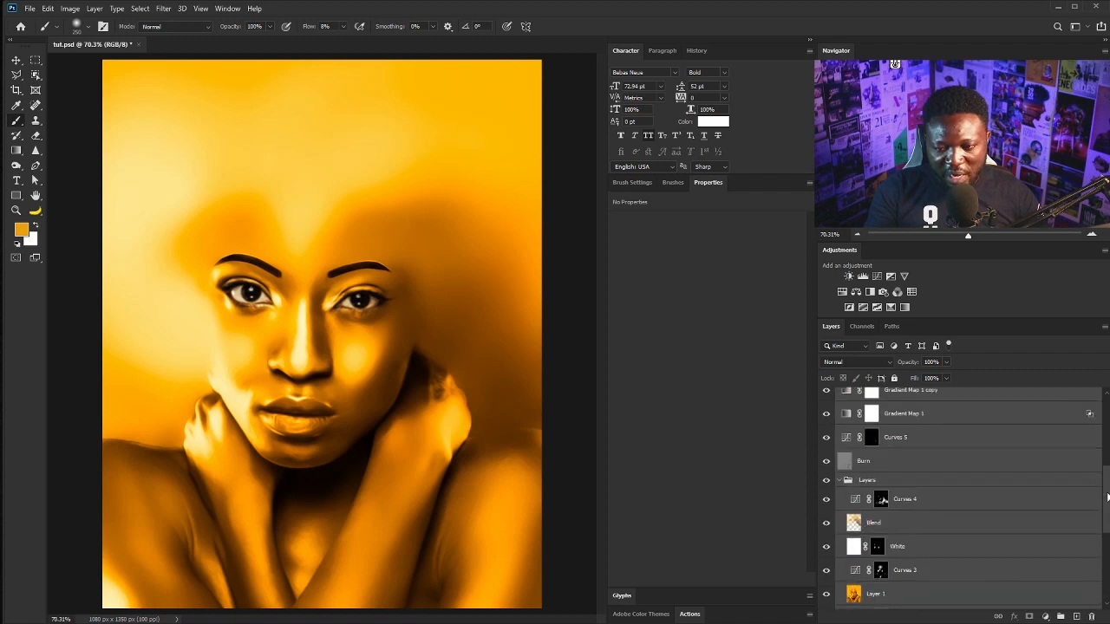
pyautogui.hotkey('ctrl', 'g')
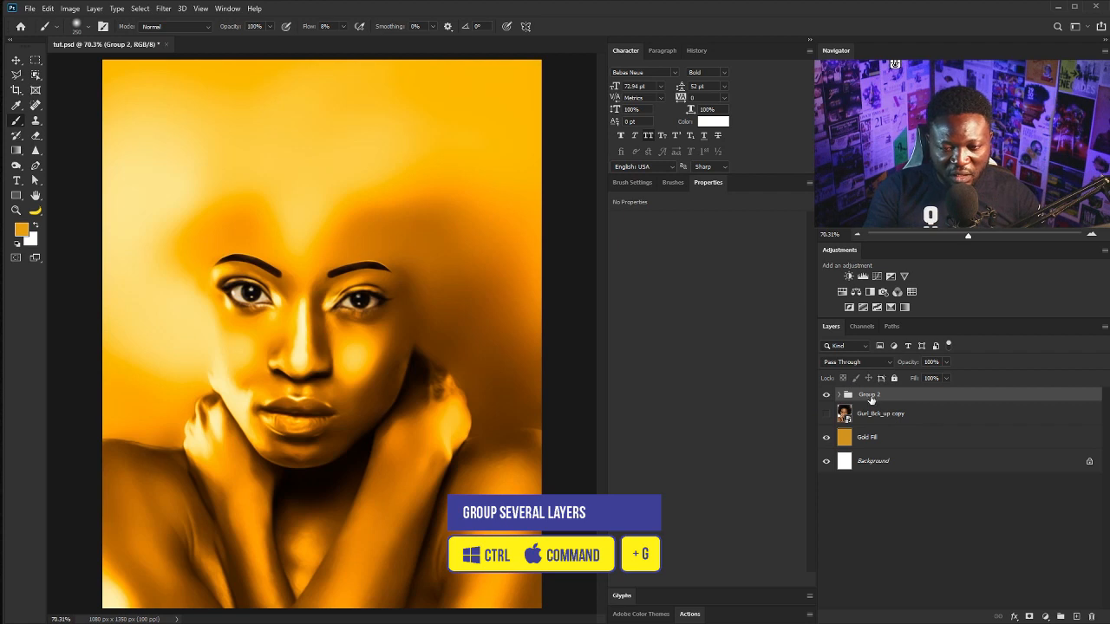
# Rename the new group as Layers and add a white layer mask to it
pyautogui.doubleClick(869, 395)
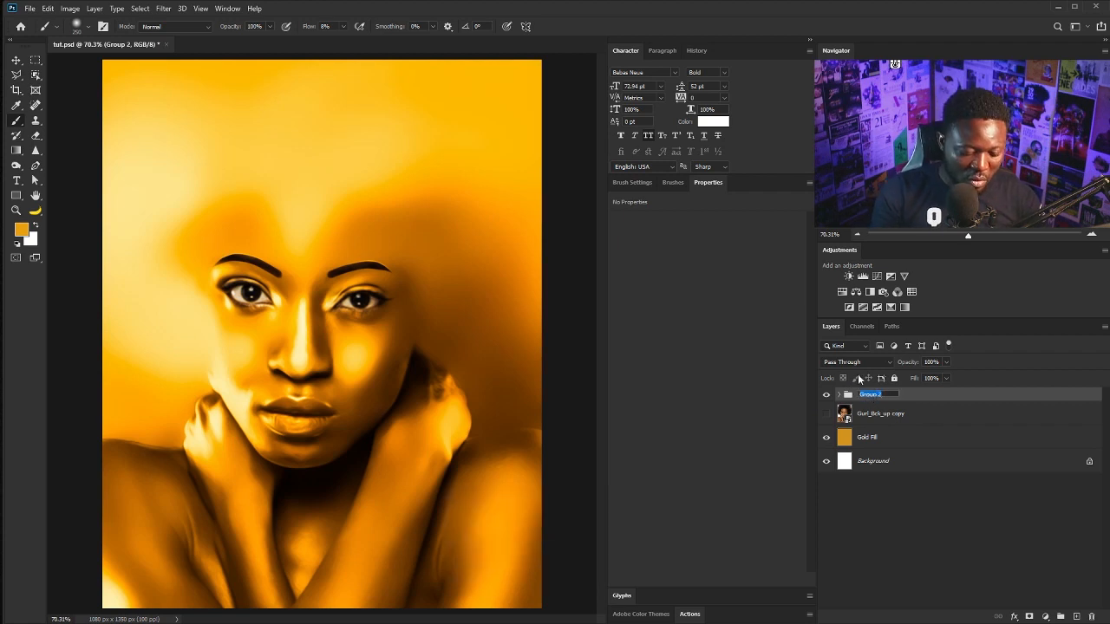
pyautogui.write('Layers')
pyautogui.click(1029, 616)
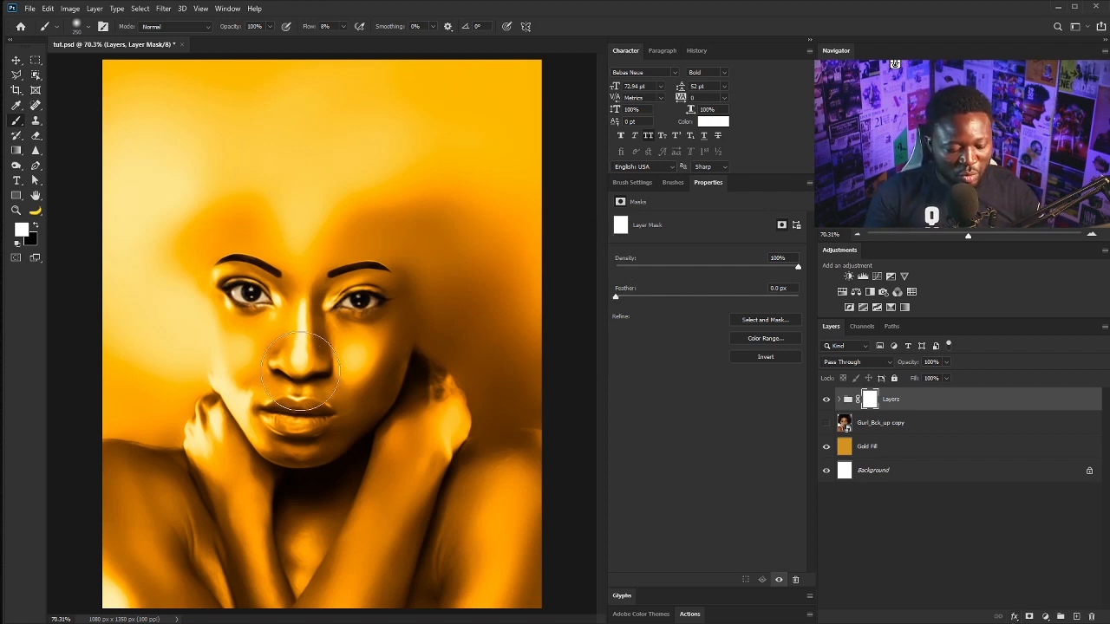
# Start a Pen path outside the canvas beside the shoulder under the pale-lit hand and trace a jagged, dripping edge down across that shoulder
pyautogui.press('p')
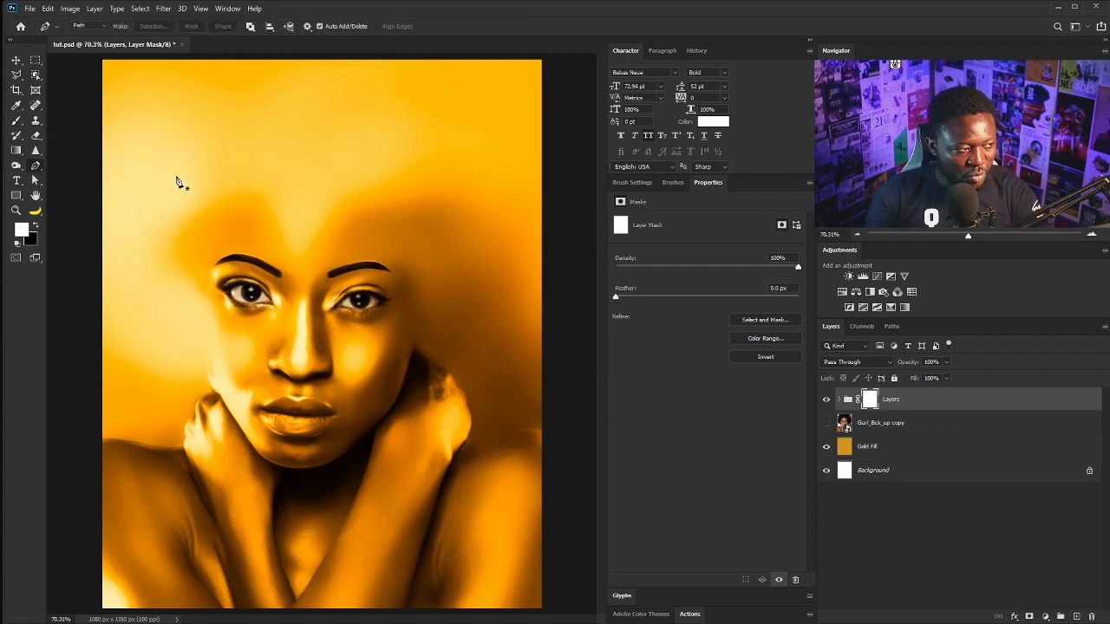
pyautogui.scroll(3, 240, 386)
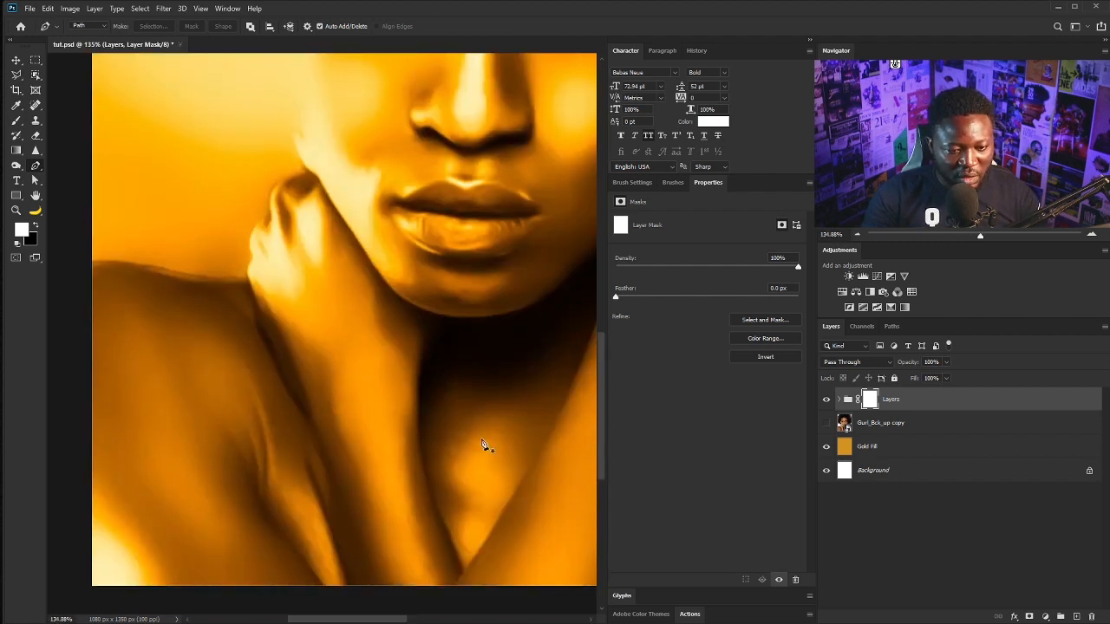
pyautogui.click(75, 374)
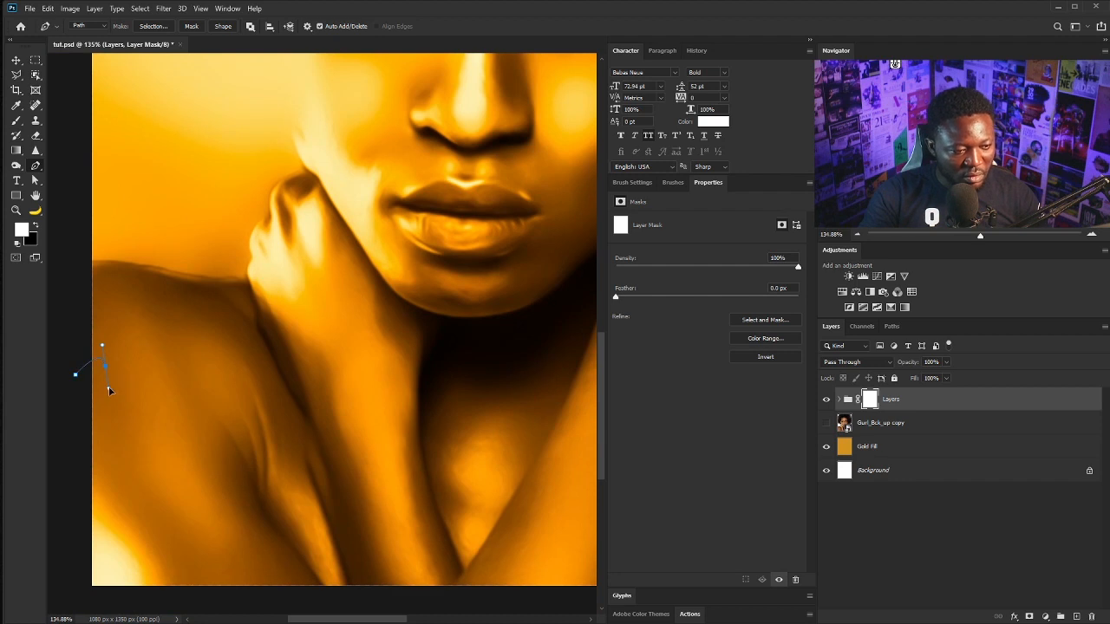
pyautogui.click(165, 448)
pyautogui.click(171, 461)
pyautogui.click(189, 468)
pyautogui.click(208, 478)
pyautogui.click(219, 487)
pyautogui.click(234, 493)
pyautogui.click(256, 515)
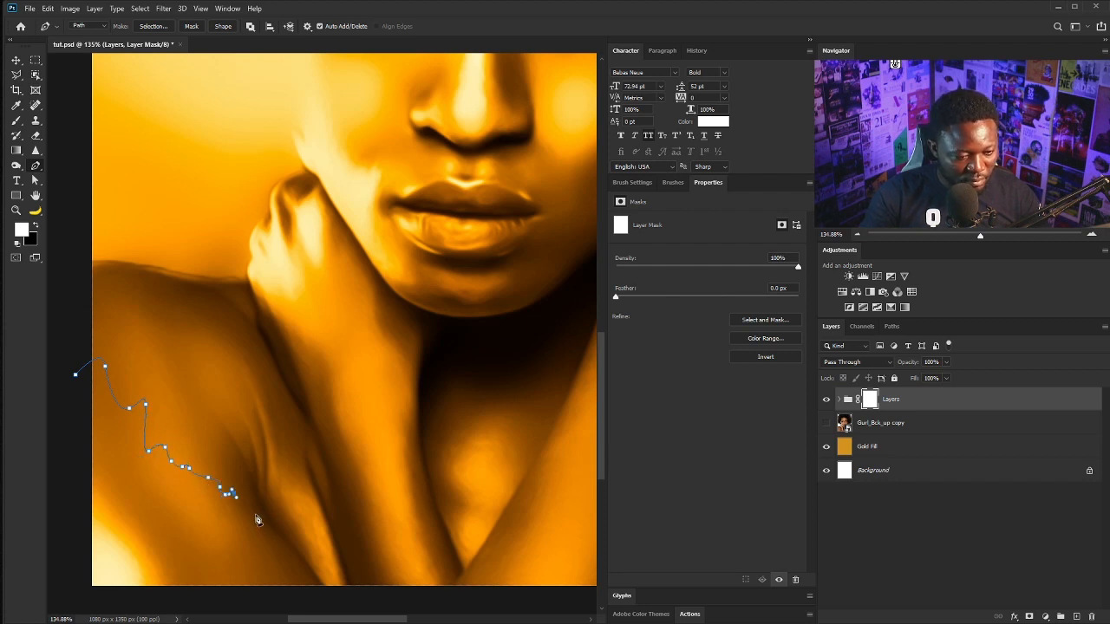
pyautogui.click(295, 553)
# Continue the Pen path with an uneven, dripping contour up and over the forearm beneath the pale-lit hand
pyautogui.moveTo(349, 566); pyautogui.dragTo(315, 502)
pyautogui.moveTo(277, 487); pyautogui.dragTo(281, 492)
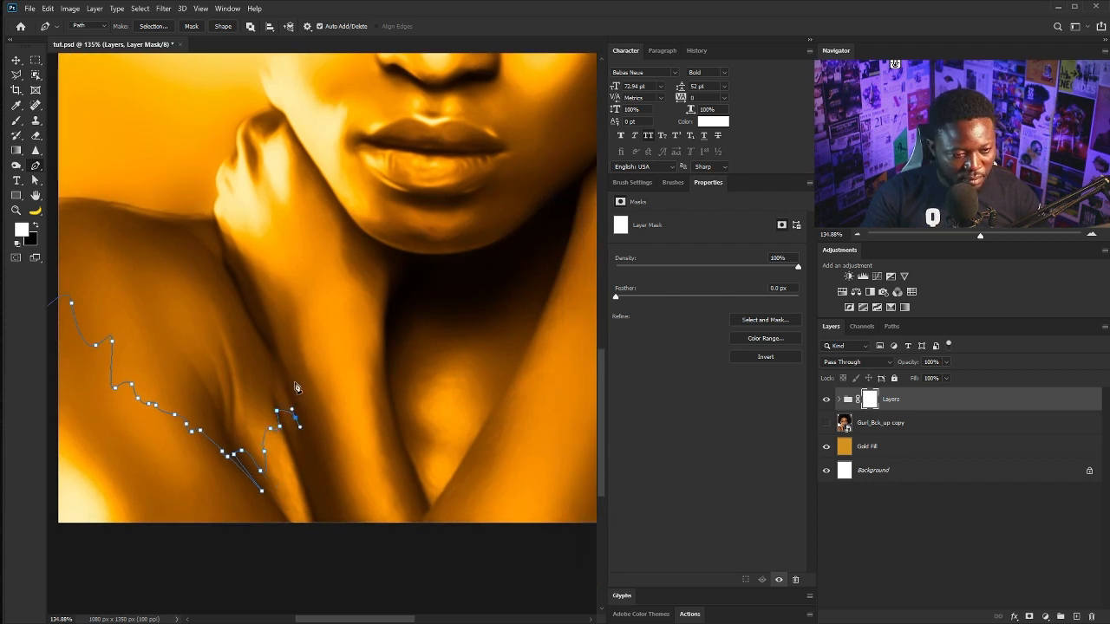
pyautogui.moveTo(293, 376); pyautogui.dragTo(288, 359)
pyautogui.moveTo(304, 336); pyautogui.dragTo(312, 338)
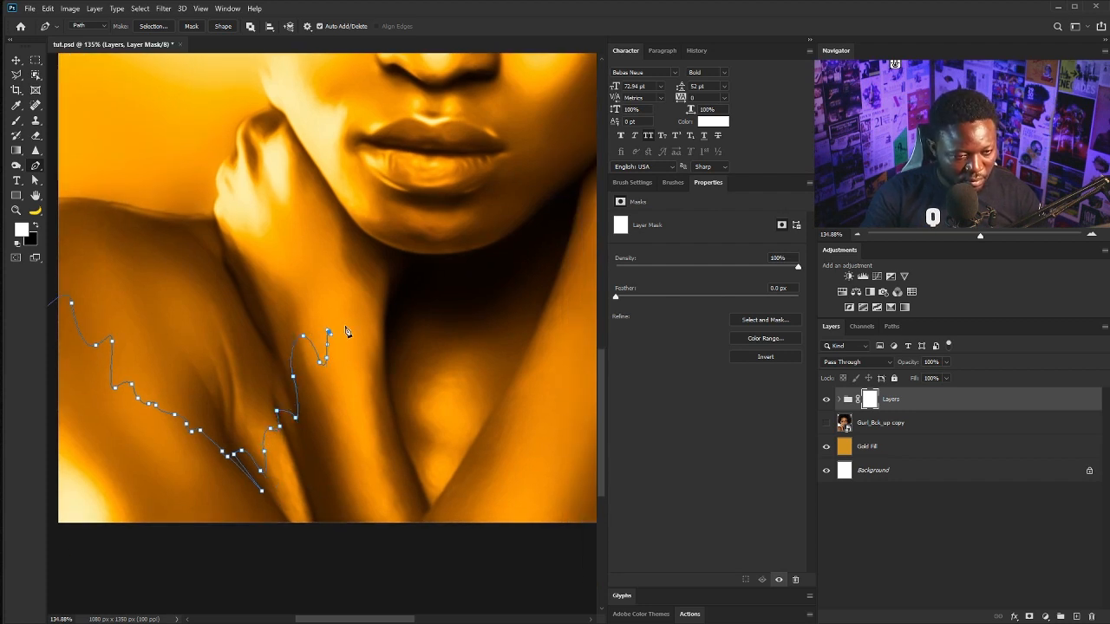
pyautogui.click(338, 330)
pyautogui.click(348, 326)
pyautogui.click(360, 338)
pyautogui.click(370, 337)
pyautogui.click(387, 362)
pyautogui.click(385, 395)
pyautogui.click(391, 412)
pyautogui.hotkey('ctrl', 'z')
pyautogui.hotkey('ctrl', 'z')
pyautogui.hotkey('ctrl', 'z')
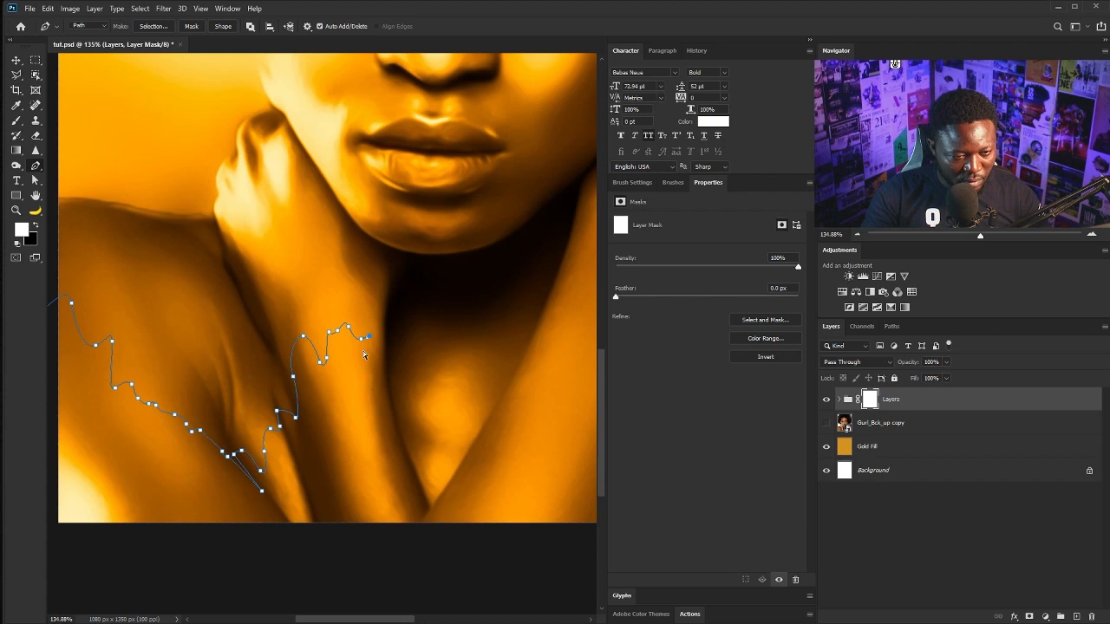
# Extend the path down the forearm's inner edge past the canvas bottom, then up and over the opposite forearm with a wavy contour
pyautogui.moveTo(378, 433); pyautogui.dragTo(385, 455)
pyautogui.moveTo(417, 511); pyautogui.dragTo(415, 521)
pyautogui.moveTo(421, 542); pyautogui.dragTo(426, 537)
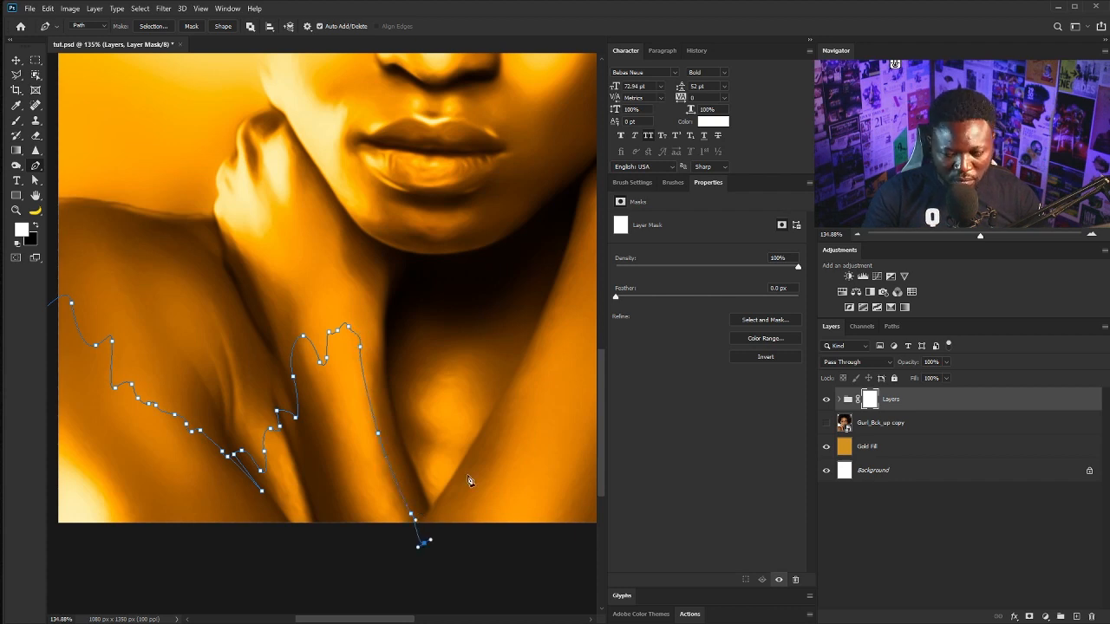
pyautogui.moveTo(457, 480); pyautogui.dragTo(467, 466)
pyautogui.moveTo(510, 402); pyautogui.dragTo(448, 443)
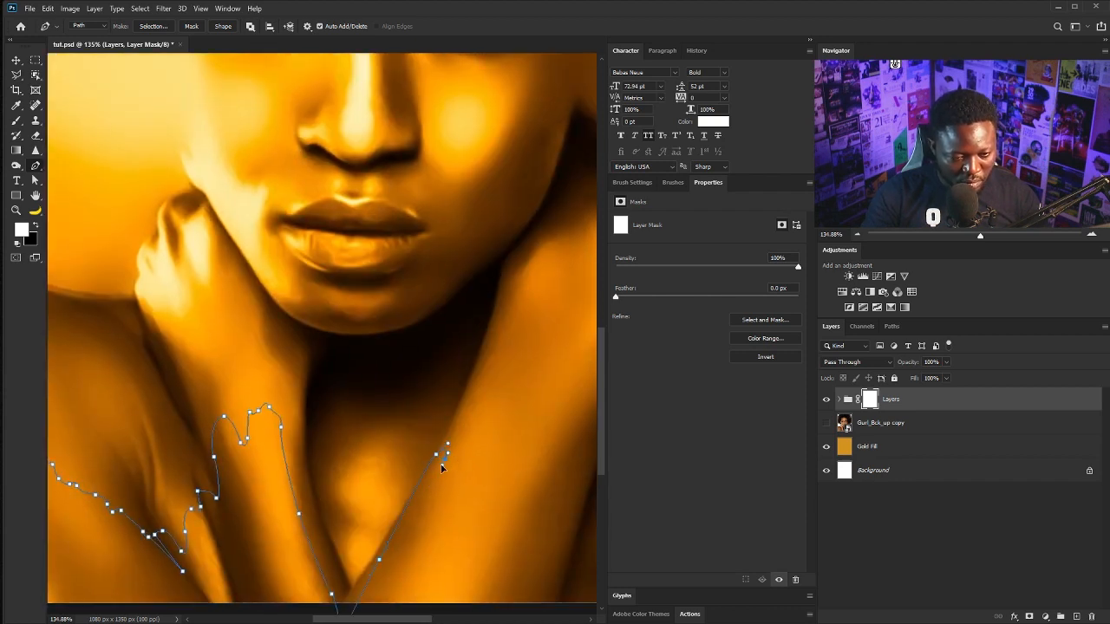
pyautogui.click(506, 370)
pyautogui.moveTo(505, 369); pyautogui.dragTo(457, 370)
pyautogui.moveTo(504, 360); pyautogui.dragTo(524, 414)
pyautogui.moveTo(536, 410); pyautogui.dragTo(533, 422)
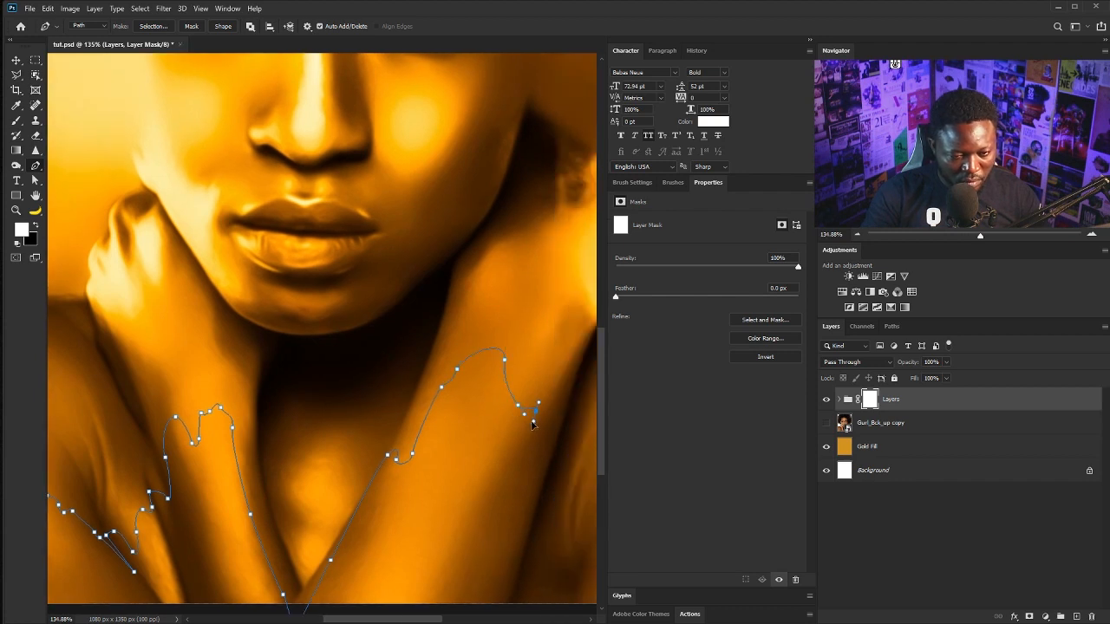
# Run the path down the second forearm's outer edge and draw a wavy edge across the adjoining shoulder beyond the canvas
pyautogui.moveTo(539, 459); pyautogui.dragTo(478, 406)
pyautogui.moveTo(460, 442); pyautogui.dragTo(418, 437)
pyautogui.click(441, 552)
pyautogui.click(392, 445)
pyautogui.click(404, 455)
pyautogui.moveTo(428, 451); pyautogui.dragTo(521, 426)
pyautogui.moveTo(517, 442); pyautogui.dragTo(494, 422)
pyautogui.moveTo(515, 443); pyautogui.dragTo(560, 408)
# Close the path by looping around outside the bottom of the canvas back to its starting anchor
pyautogui.scroll(-3, 566, 374)
pyautogui.click(539, 591)
pyautogui.click(80, 589)
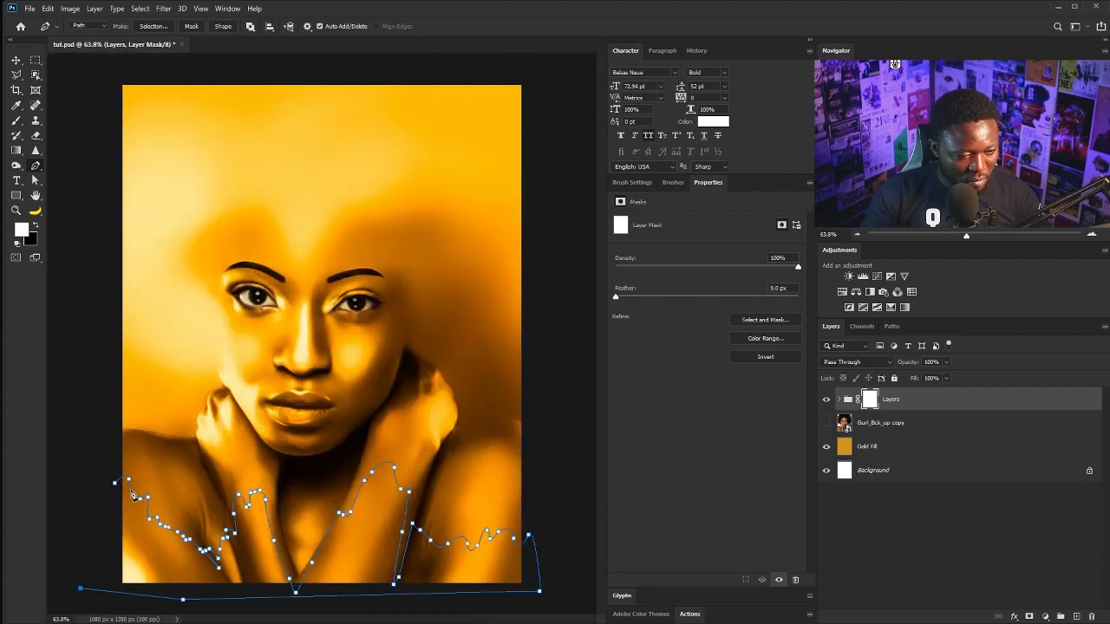
pyautogui.click(113, 482)
# Turn the path into a selection, fill it with black on the Layers group mask, deselect, and show the Gurl_Bck_up copy layer
pyautogui.hotkey('ctrl', 'Return')
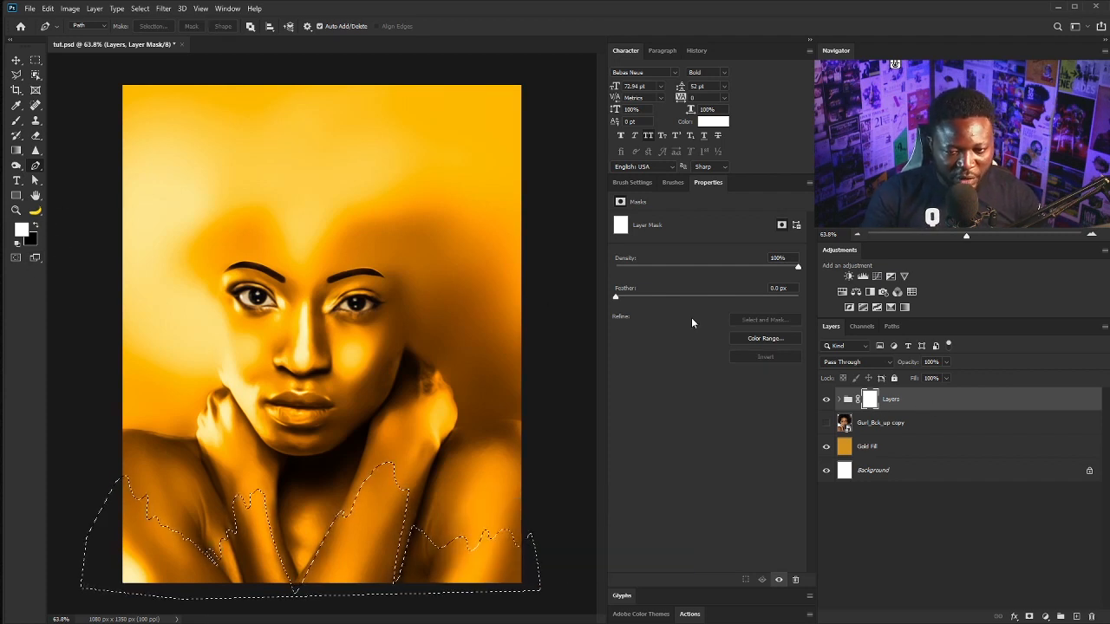
pyautogui.hotkey('ctrl', 'BackSpace')
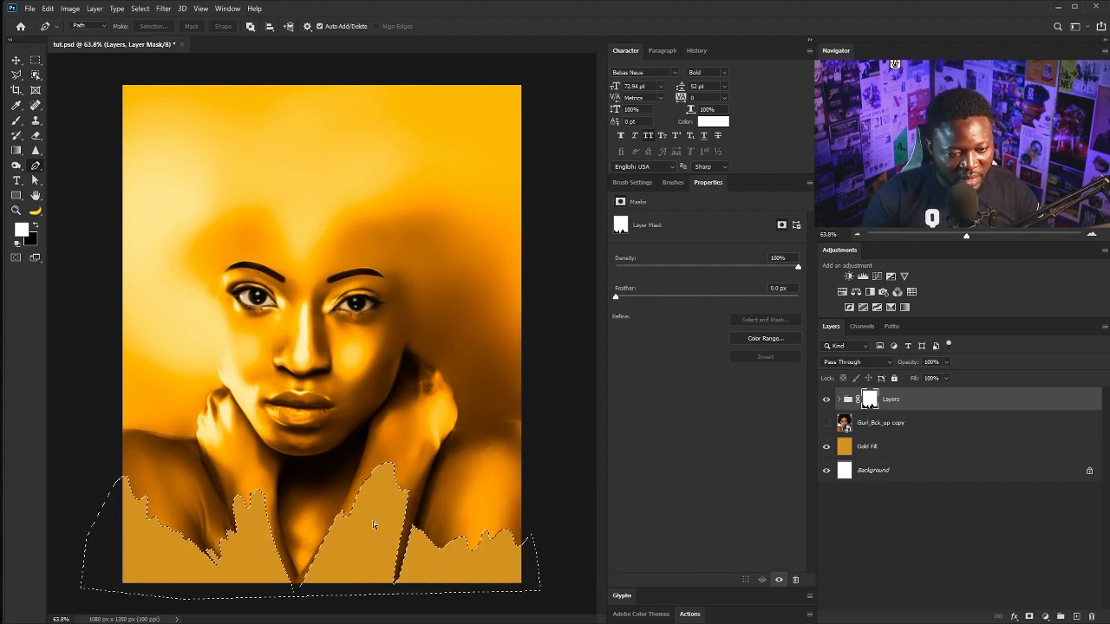
pyautogui.hotkey('ctrl', 'd')
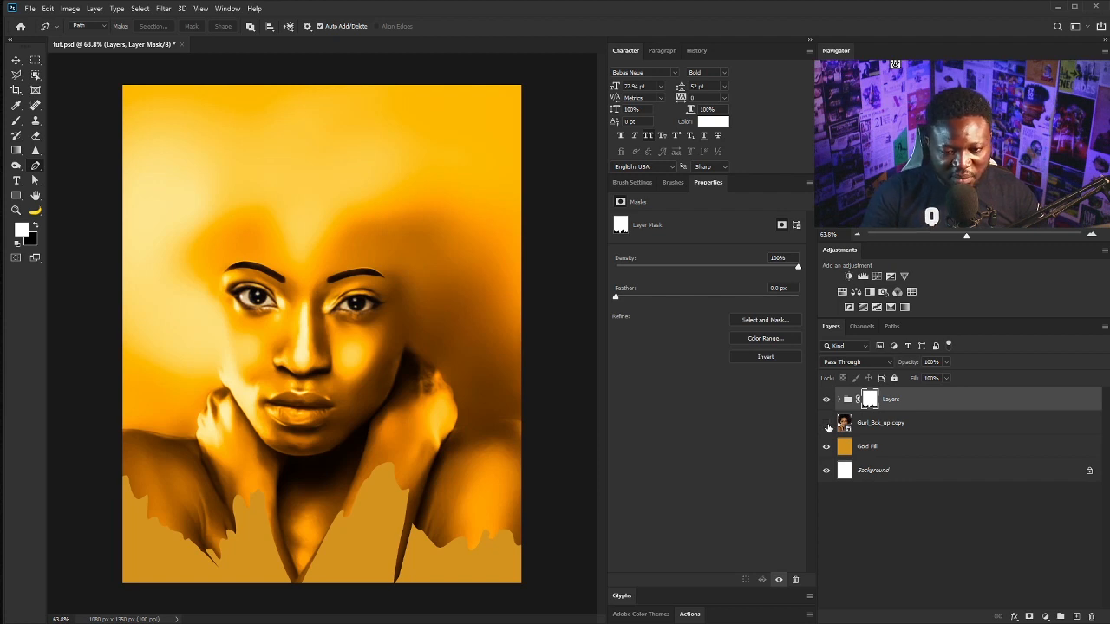
pyautogui.click(825, 423)
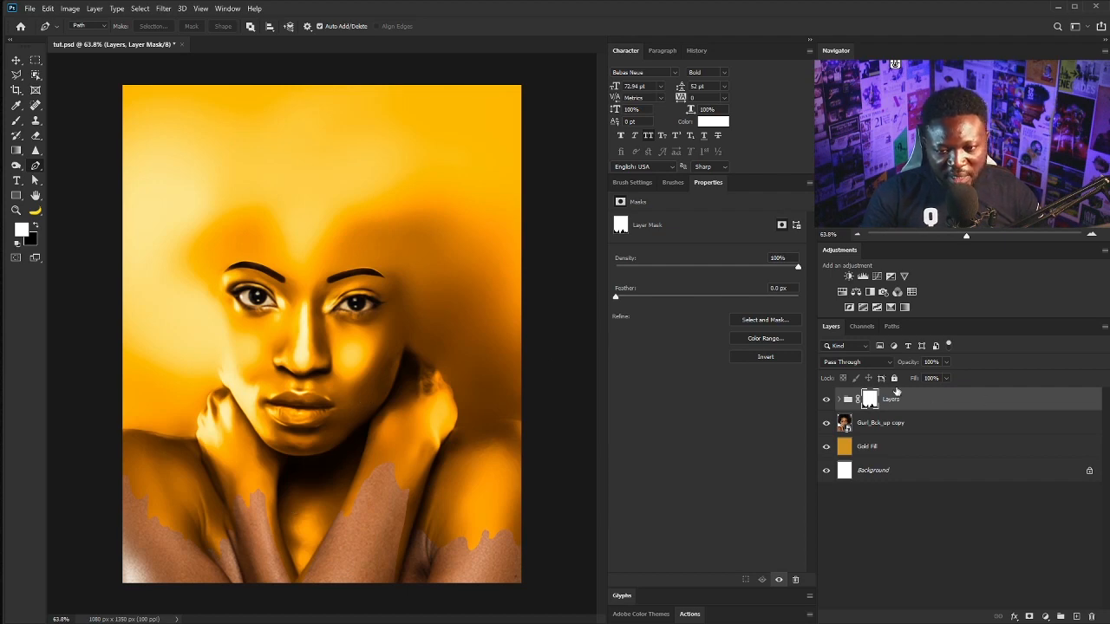
# Draw a closed oval path below the pale-lit hand and fill its selection with black on the Layers group mask
pyautogui.moveTo(214, 442); pyautogui.dragTo(242, 404)
pyautogui.moveTo(247, 447); pyautogui.dragTo(254, 456)
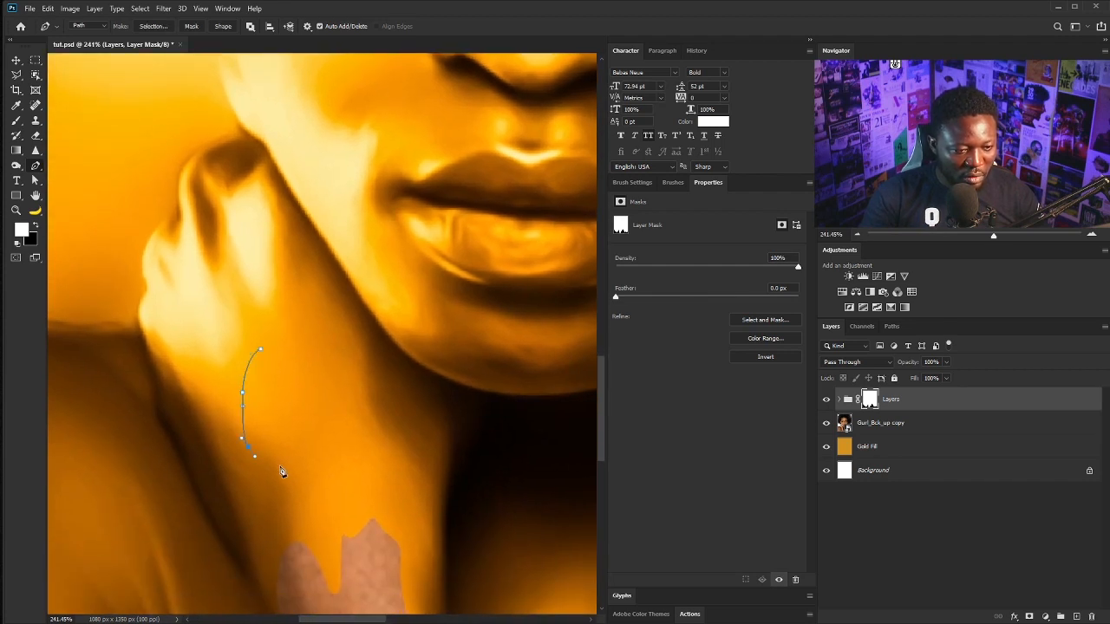
pyautogui.moveTo(314, 436); pyautogui.dragTo(319, 398)
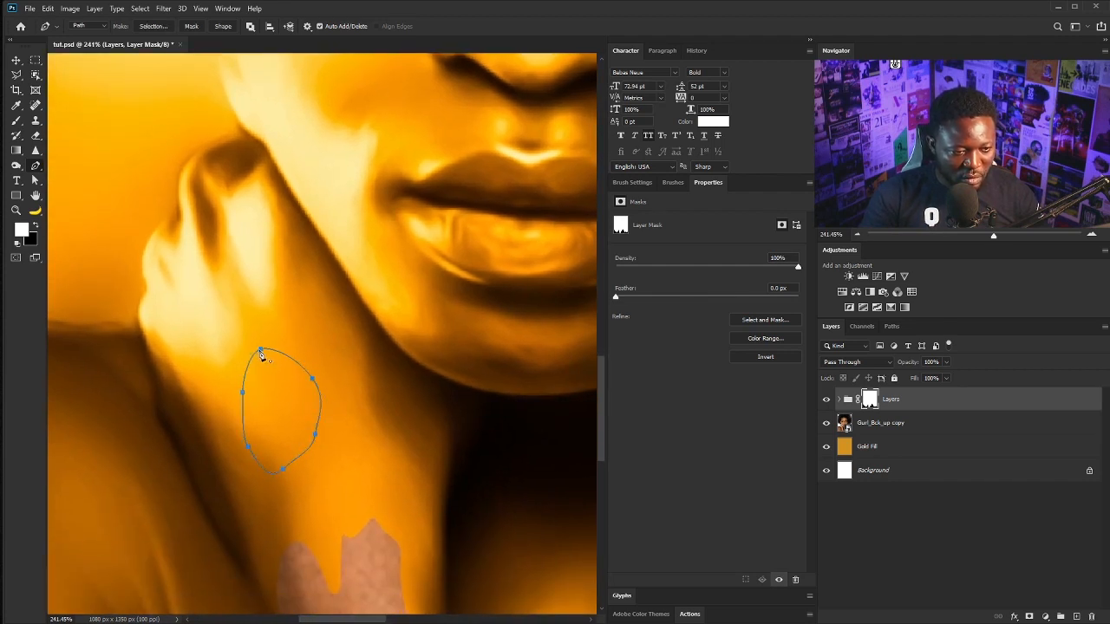
pyautogui.scroll(-3, 458, 351)
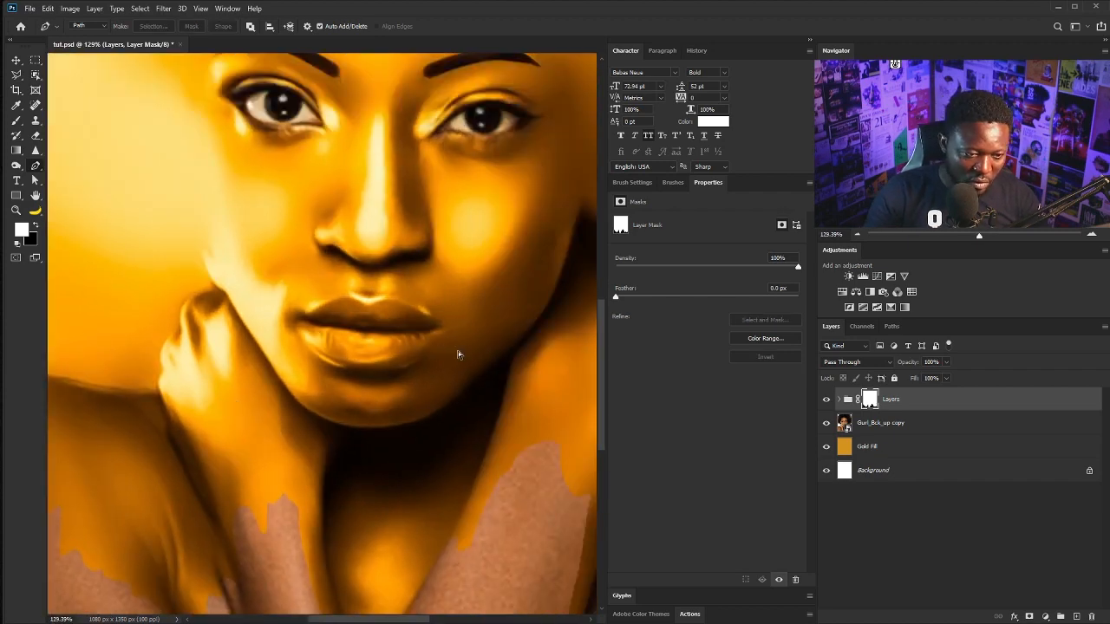
pyautogui.hotkey('ctrl', 'Return')
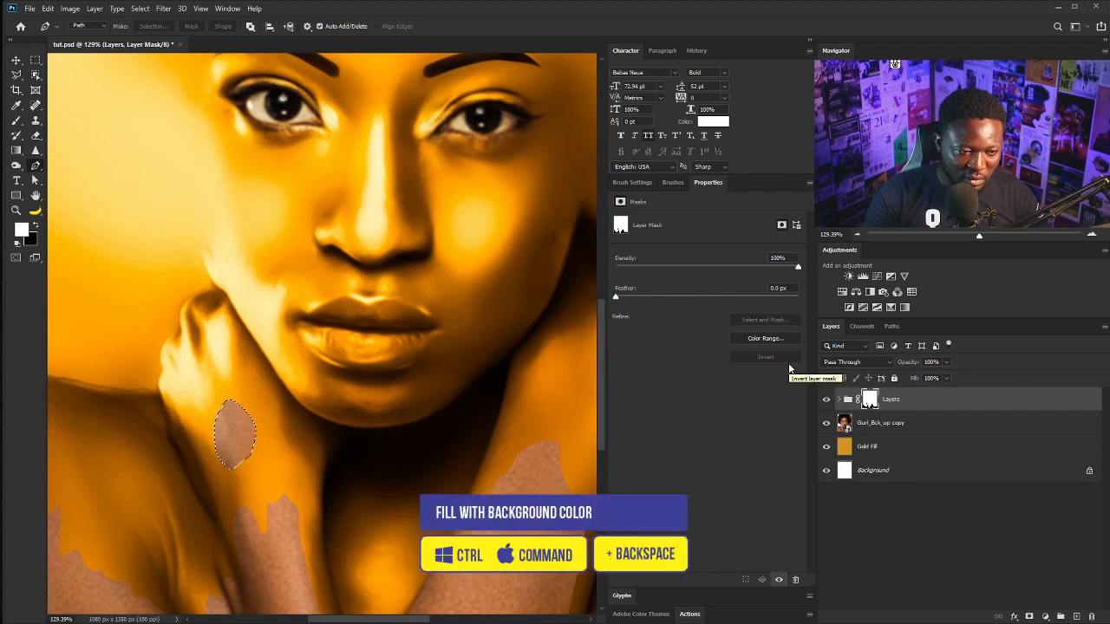
pyautogui.hotkey('ctrl', 'BackSpace')
# Draw a smaller teardrop-shaped path on the opposite wrist, fill its selection with black on the Layers group mask, and deselect
pyautogui.scroll(5, 446, 433)
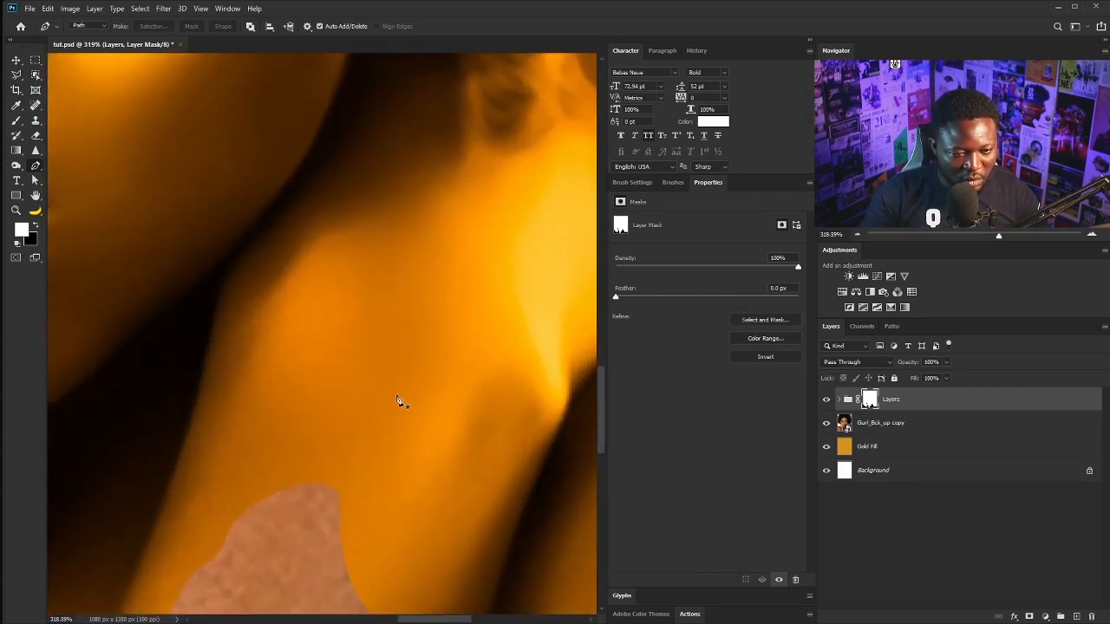
pyautogui.click(383, 352)
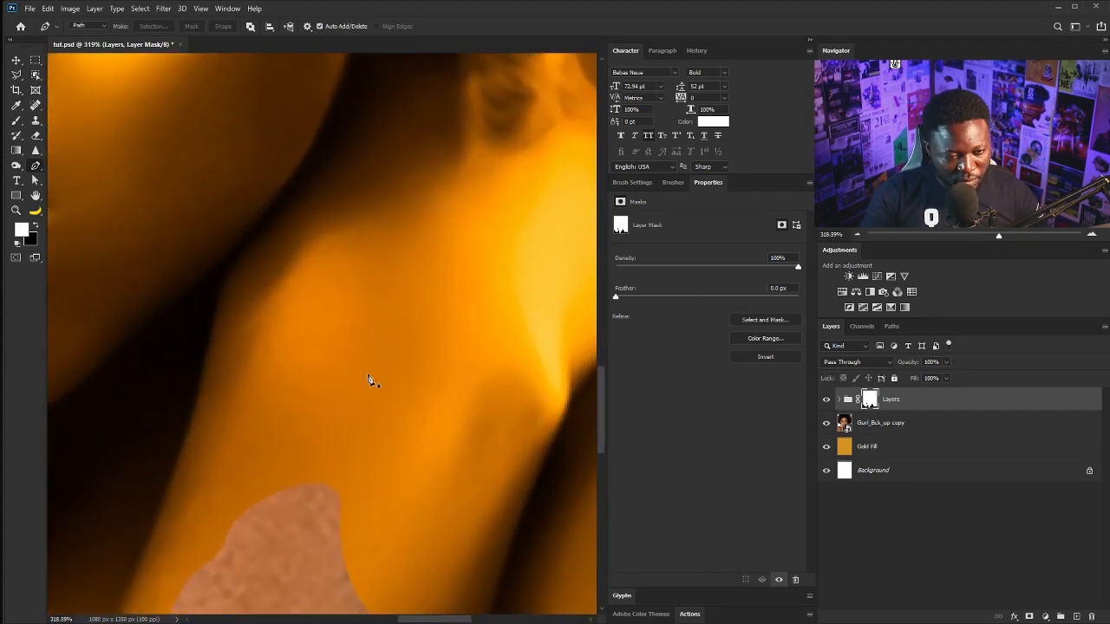
pyautogui.moveTo(352, 383); pyautogui.dragTo(353, 408)
pyautogui.moveTo(373, 352); pyautogui.dragTo(351, 375)
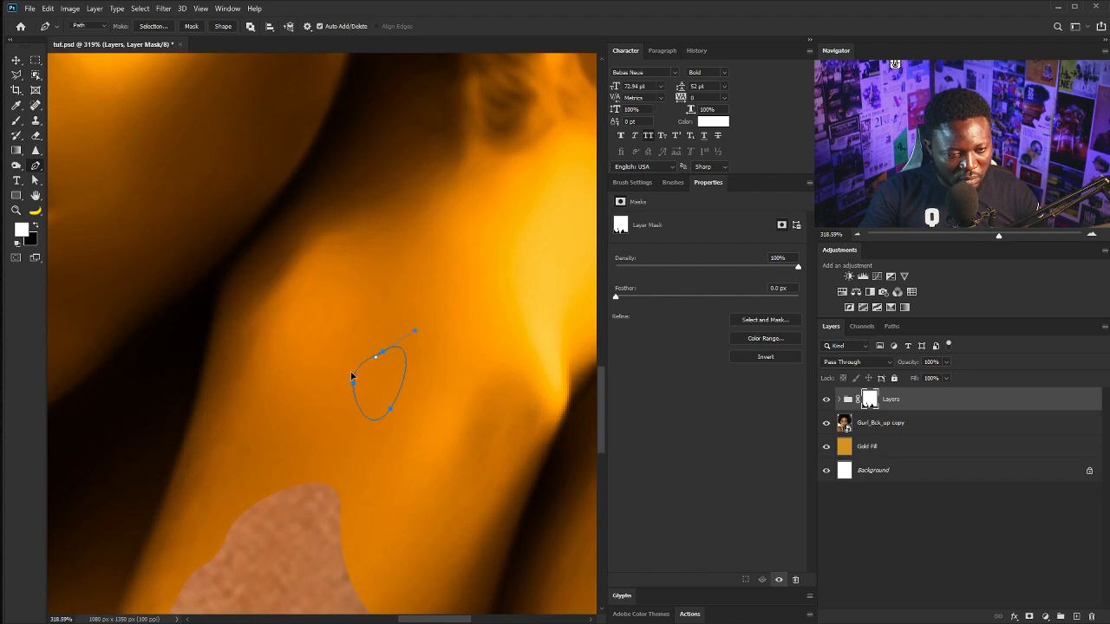
pyautogui.hotkey('ctrl', 'Return')
pyautogui.hotkey('ctrl', 'Delete')
pyautogui.hotkey('ctrl', 'd')
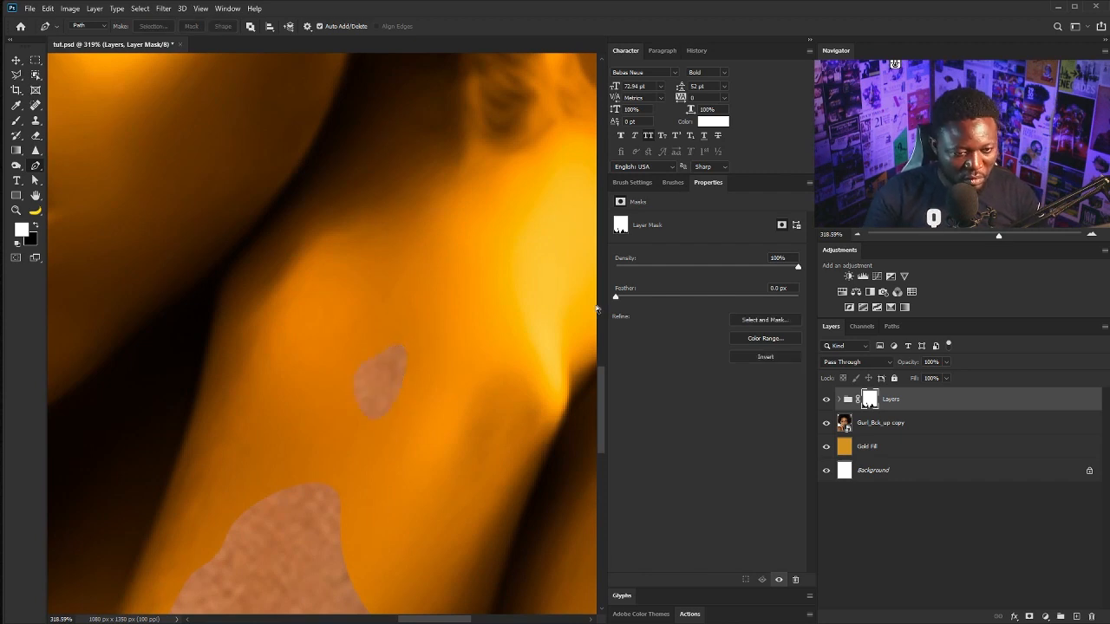
# Load the Layers group mask as a selection and create a new empty layer above the group
pyautogui.scroll(-7, 198, 286)
pyautogui.keyDown('ctrl'); pyautogui.click(870, 401); pyautogui.keyUp('ctrl')
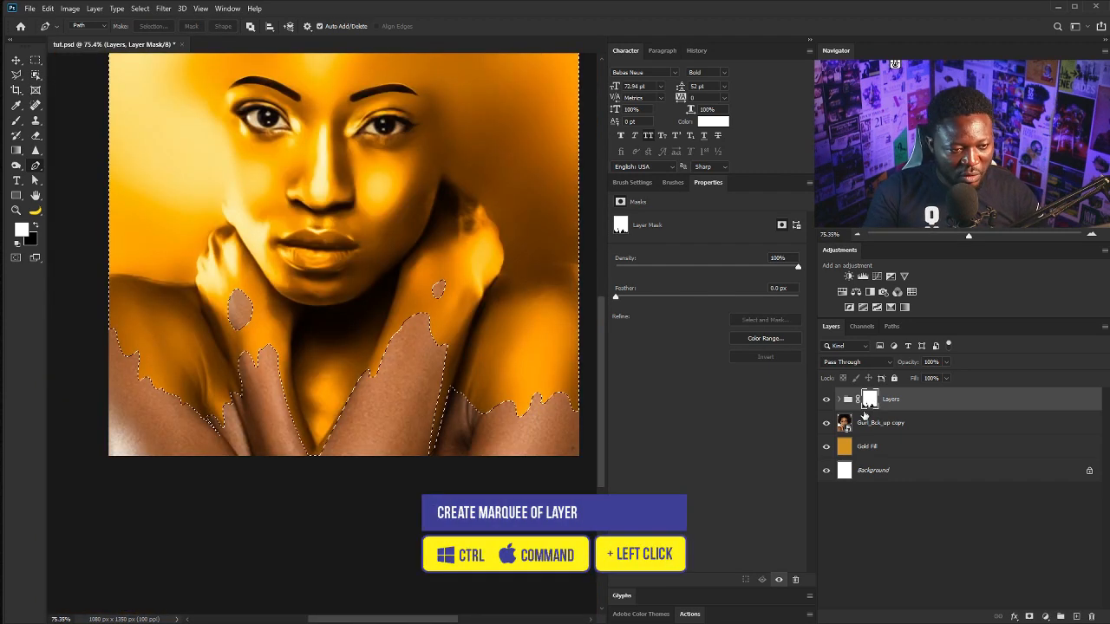
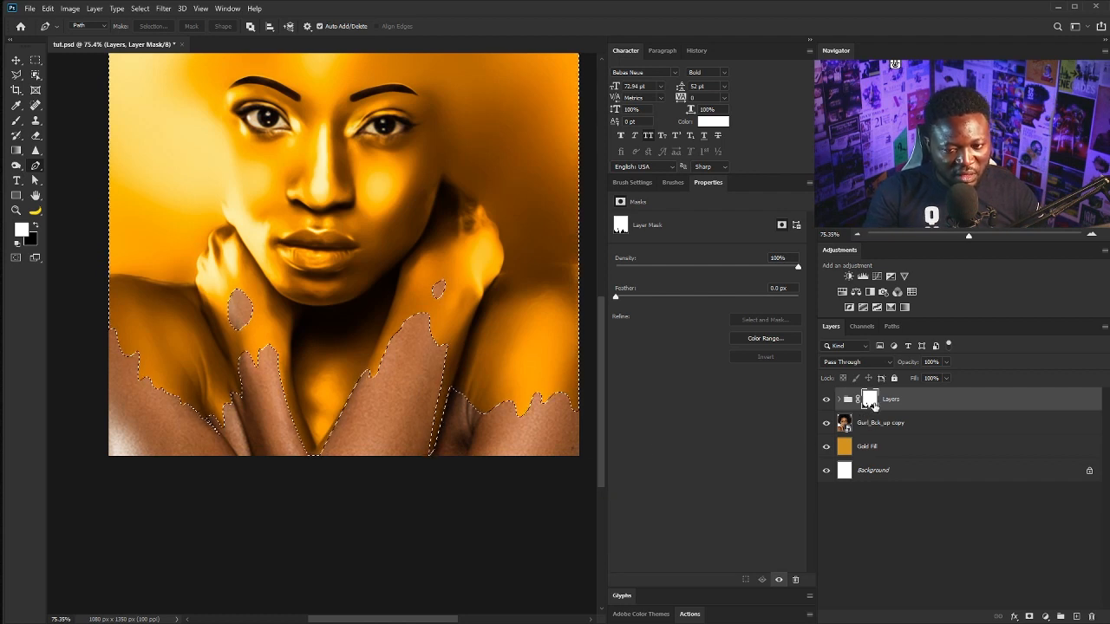
pyautogui.click(1076, 616)
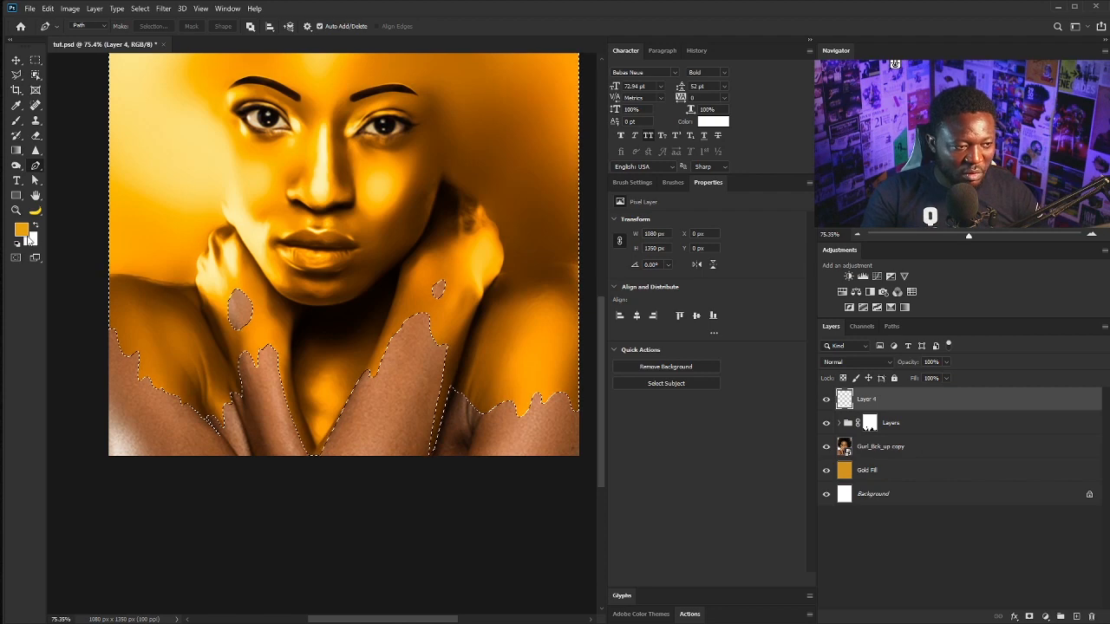
# Set the foreground color to dark brown 2f1700, starting from a tone sampled from the portrait
pyautogui.click(21, 230)
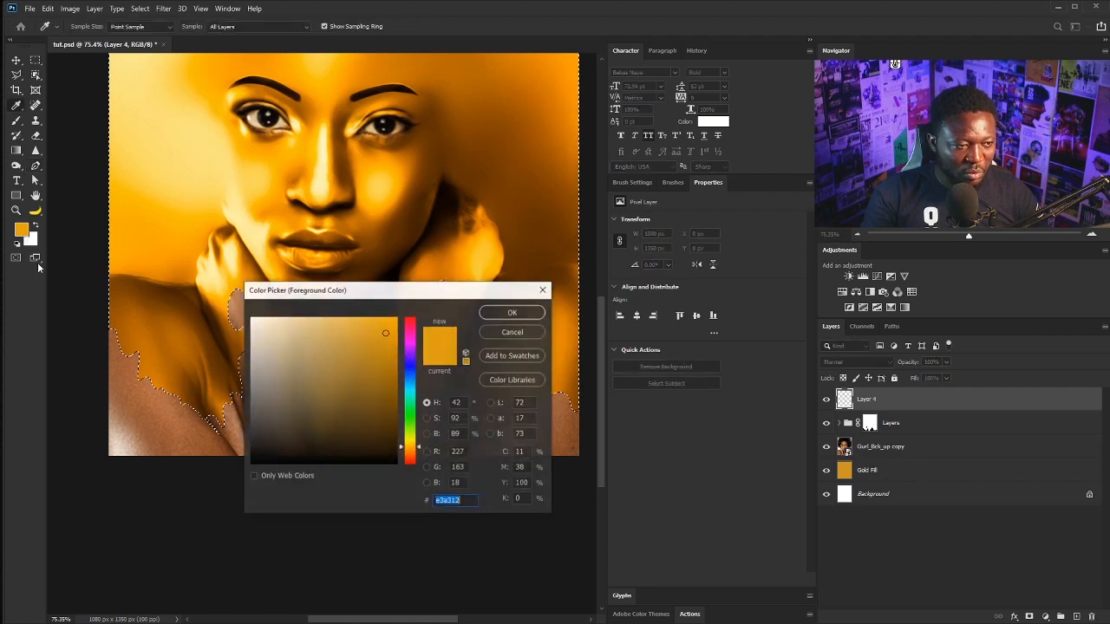
pyautogui.click(202, 397)
pyautogui.moveTo(392, 426); pyautogui.dragTo(397, 439)
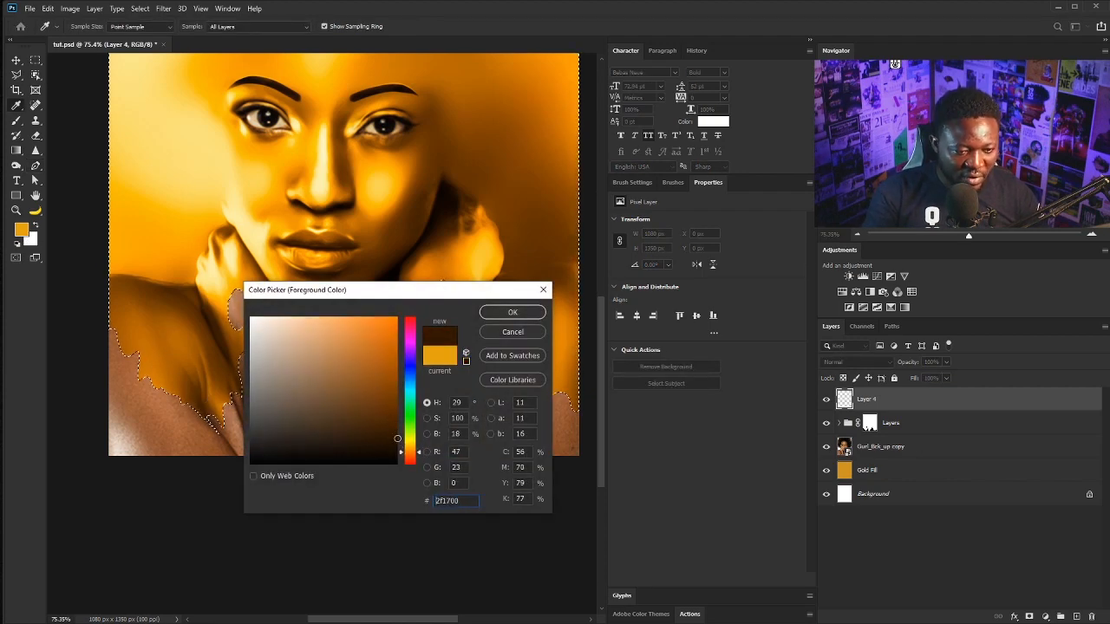
pyautogui.click(513, 312)
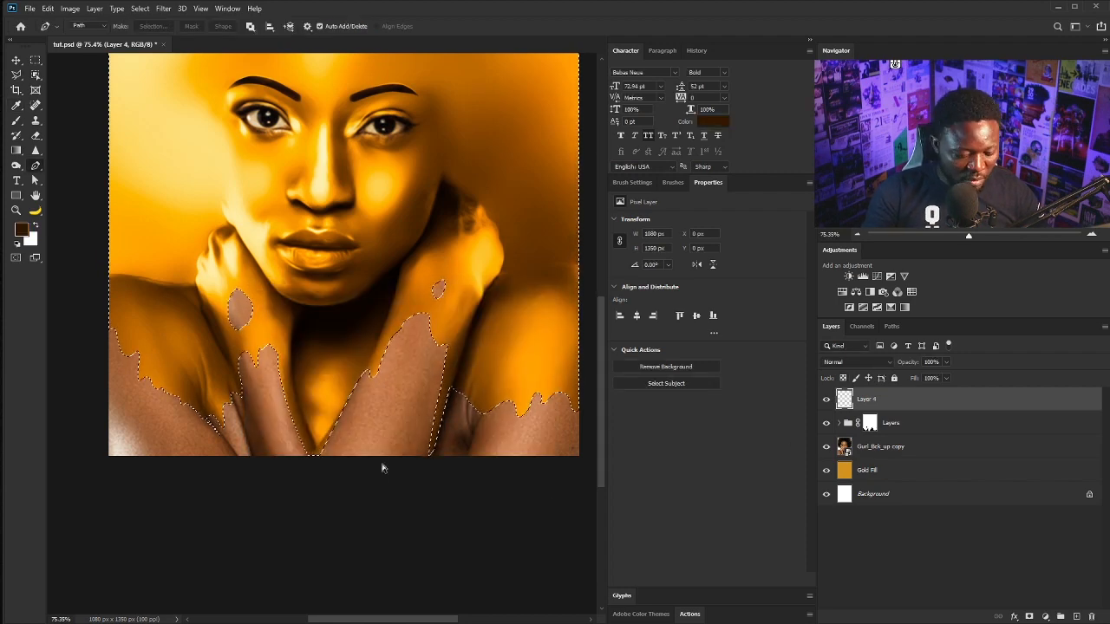
# Hide the selection outline and paint dark brown shadows along the gold drip edges with a soft 60 px brush at 8% flow
pyautogui.hotkey('ctrl', 'h')
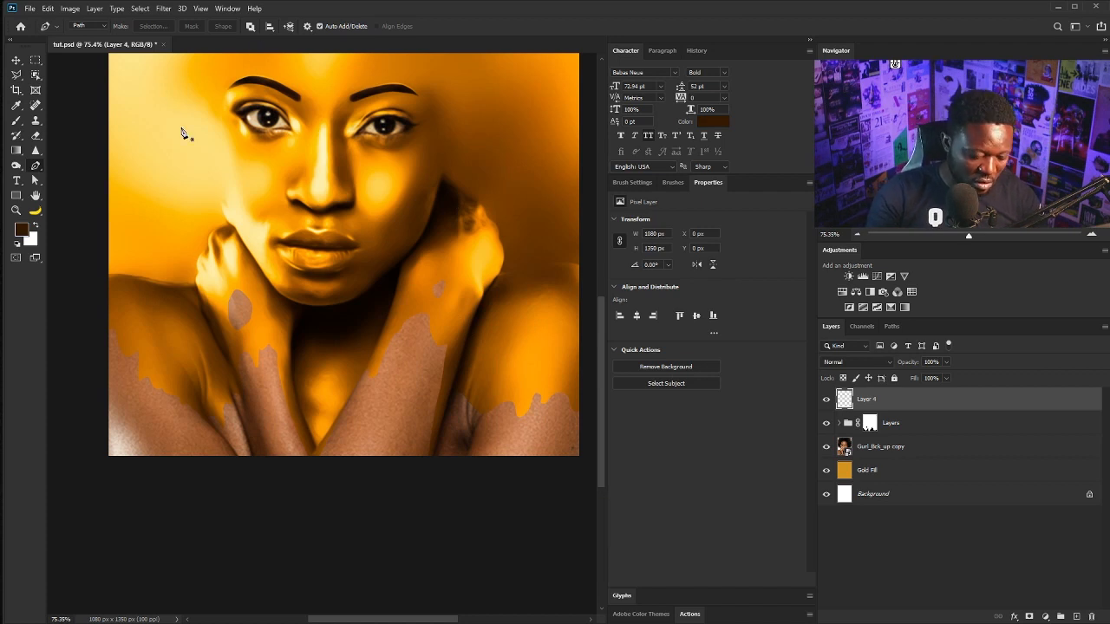
pyautogui.press('b')
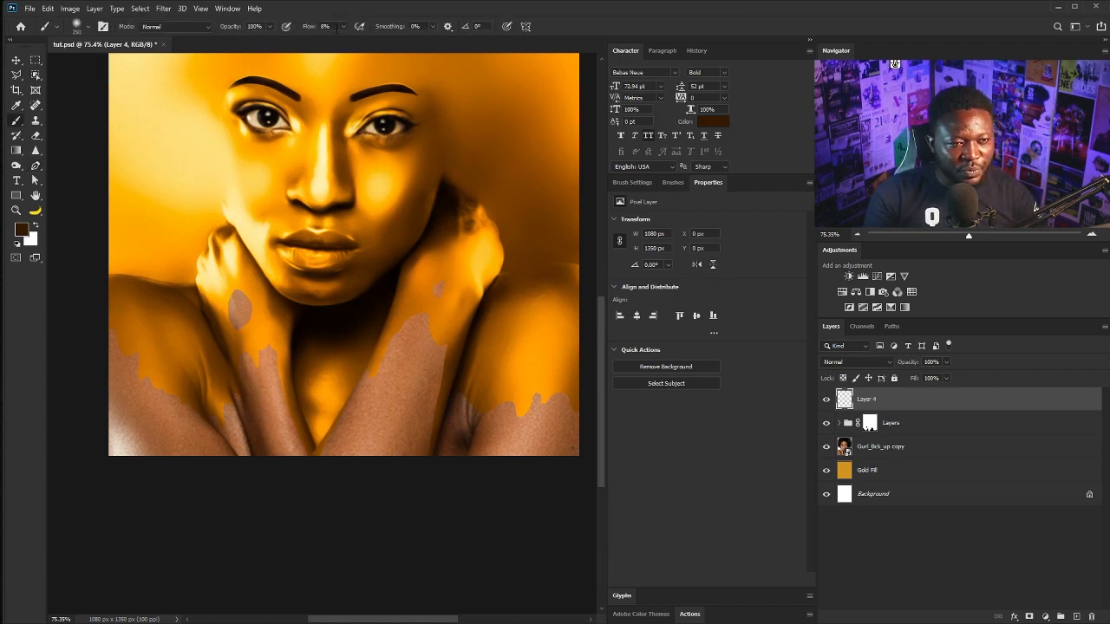
pyautogui.scroll(3, 222, 268)
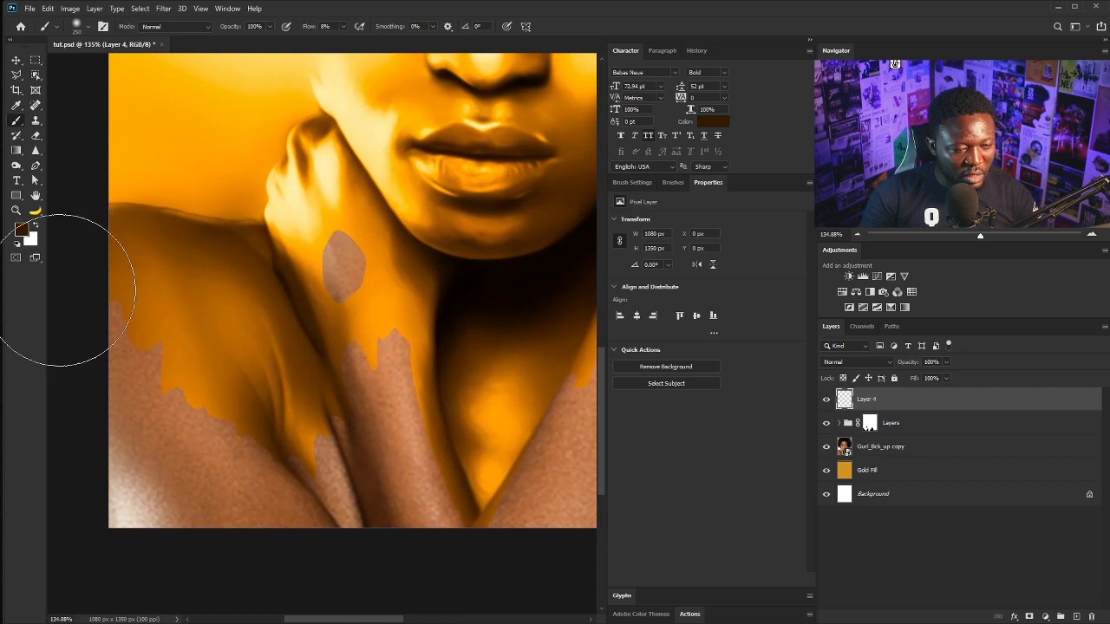
pyautogui.press('[')
pyautogui.press('[')
pyautogui.press('[')
pyautogui.press('[')
pyautogui.press('[')
pyautogui.press('[')
pyautogui.press('[')
pyautogui.press('[')
pyautogui.press('[')
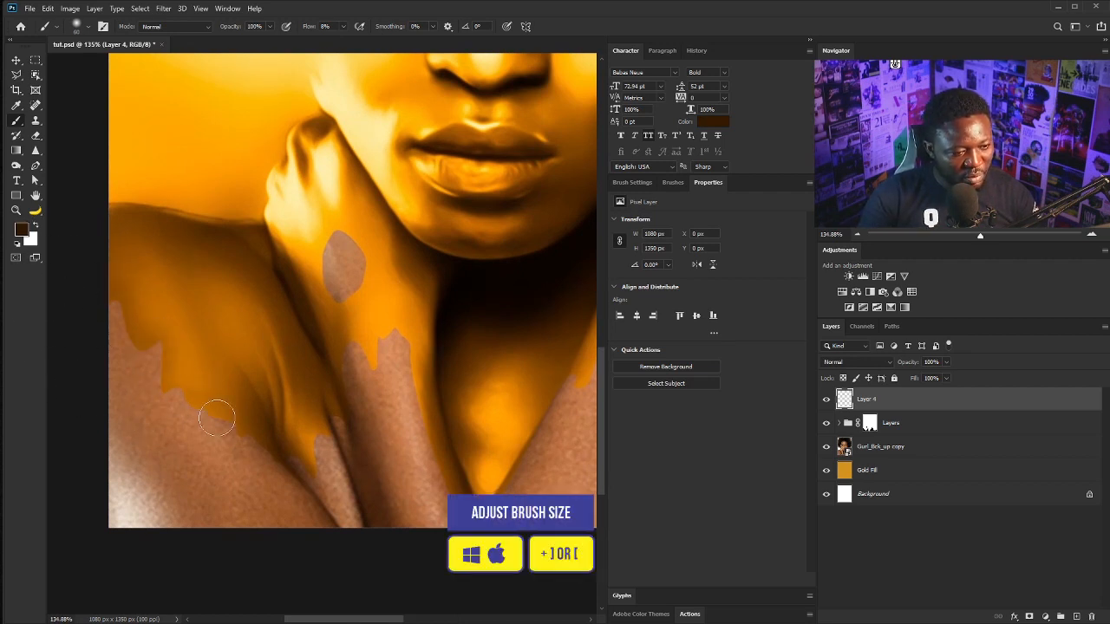
pyautogui.moveTo(376, 379); pyautogui.dragTo(262, 331)
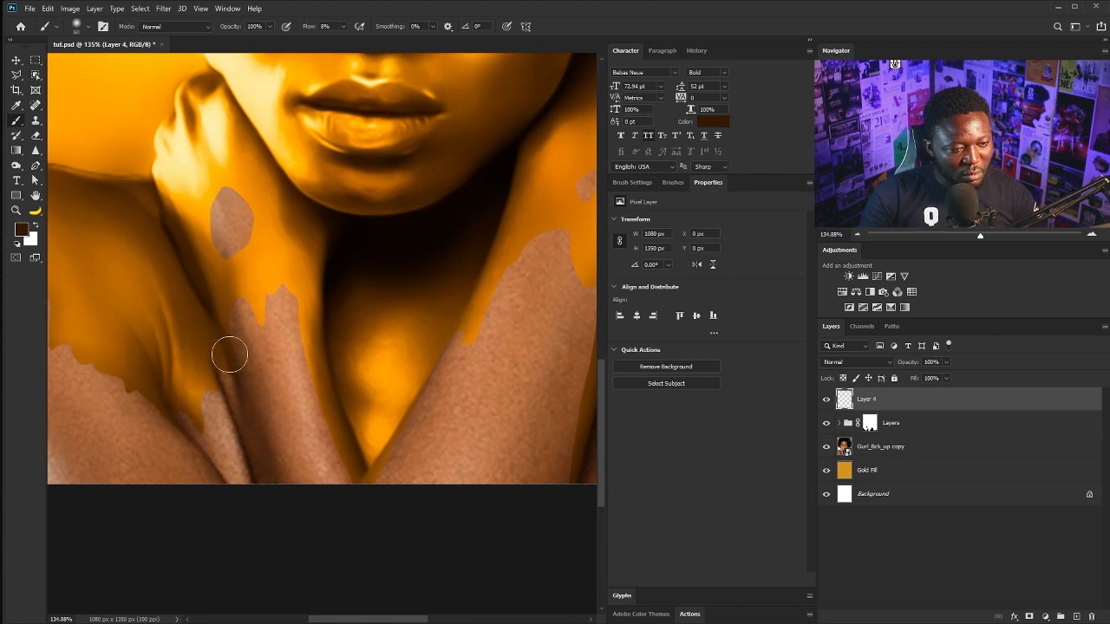
pyautogui.moveTo(516, 300); pyautogui.dragTo(412, 391)
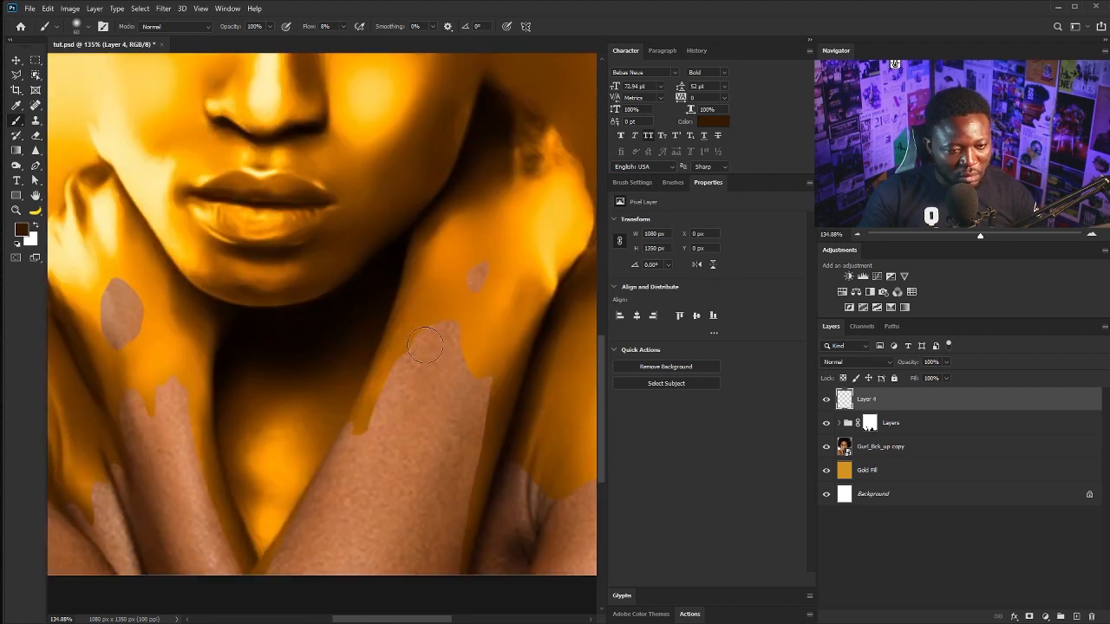
pyautogui.moveTo(522, 481); pyautogui.dragTo(372, 476)
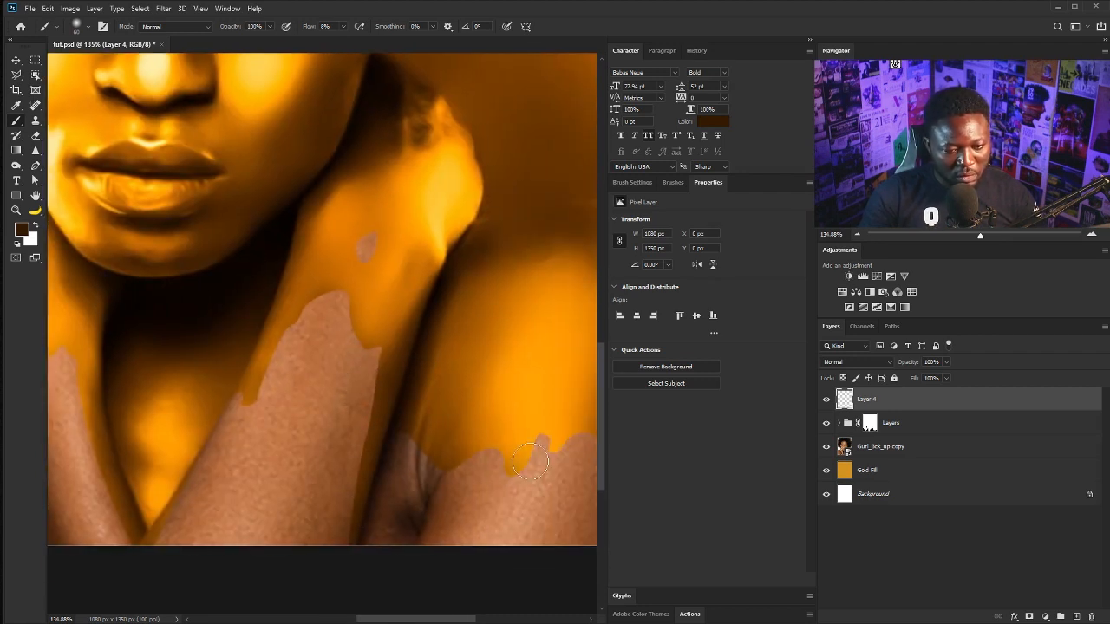
pyautogui.moveTo(534, 486); pyautogui.dragTo(598, 377)
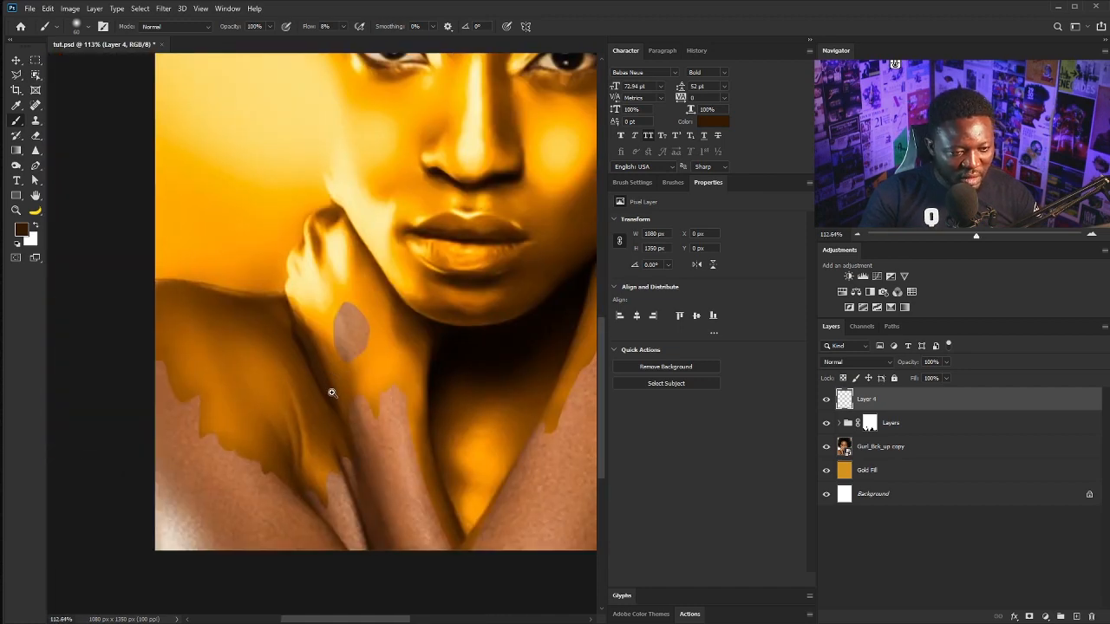
# Create a new layer named White above Layer 4 and make white the foreground color
pyautogui.keyDown('alt'); pyautogui.click(1076, 617); pyautogui.keyUp('alt')
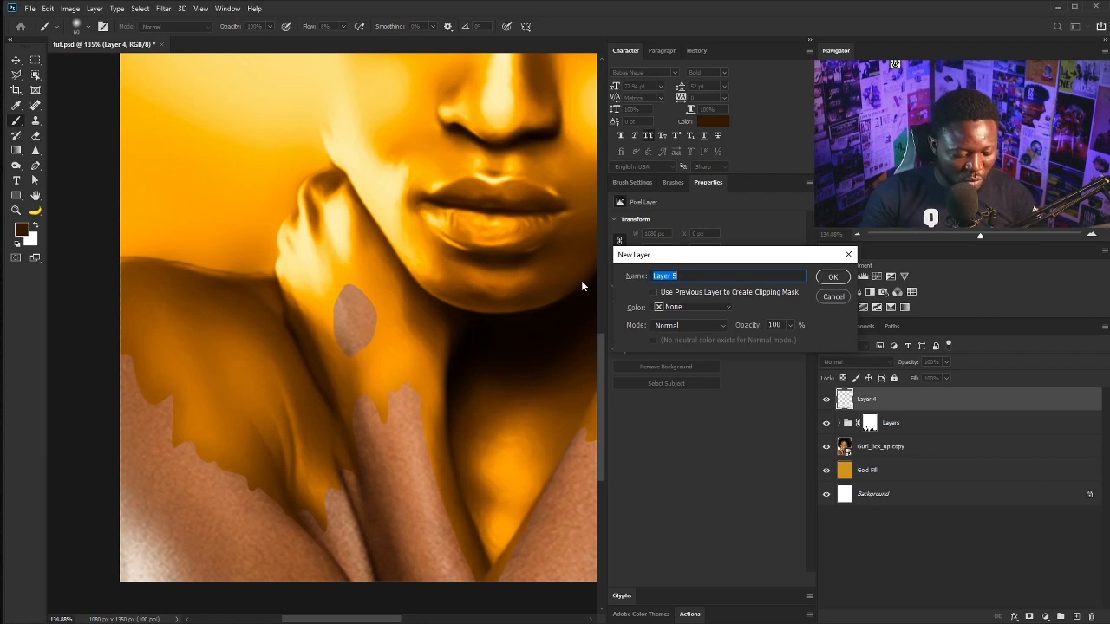
pyautogui.write('White')
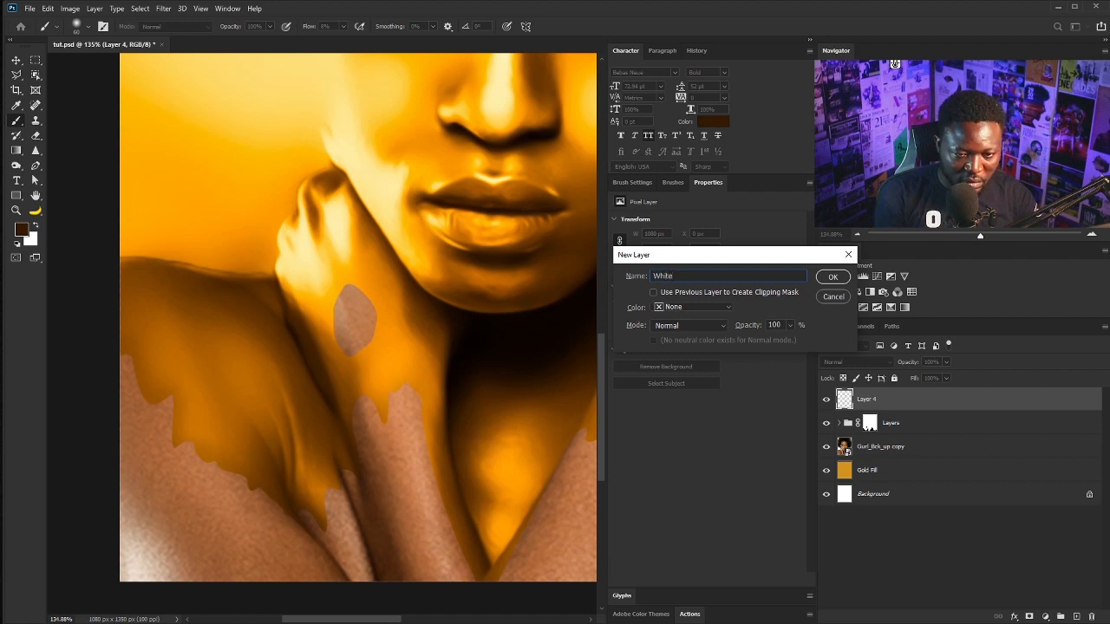
pyautogui.press('Return')
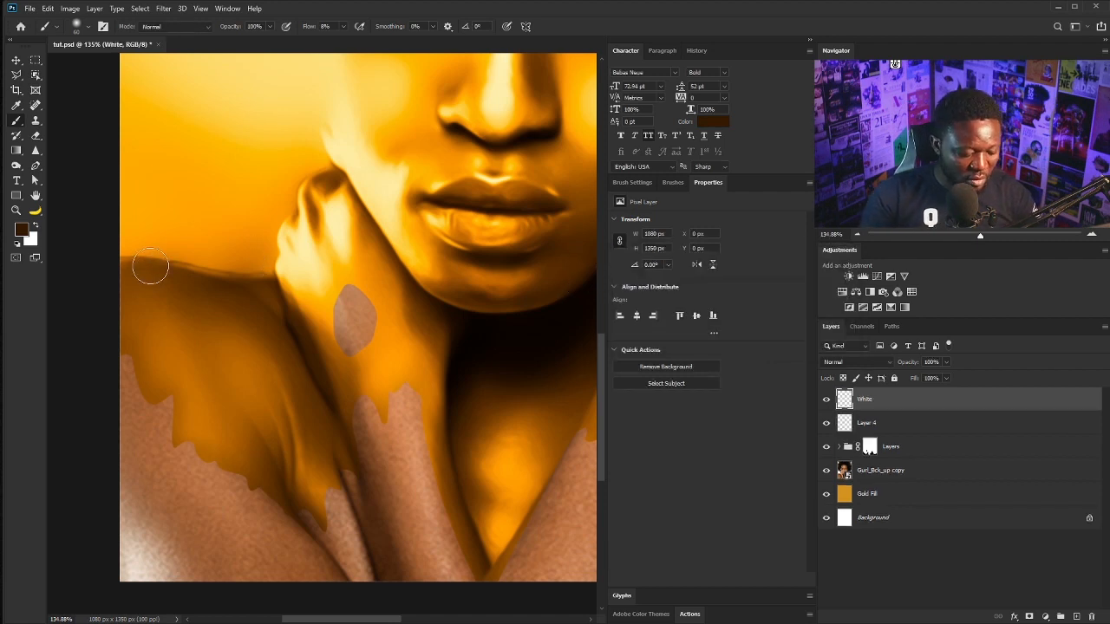
pyautogui.click(38, 226)
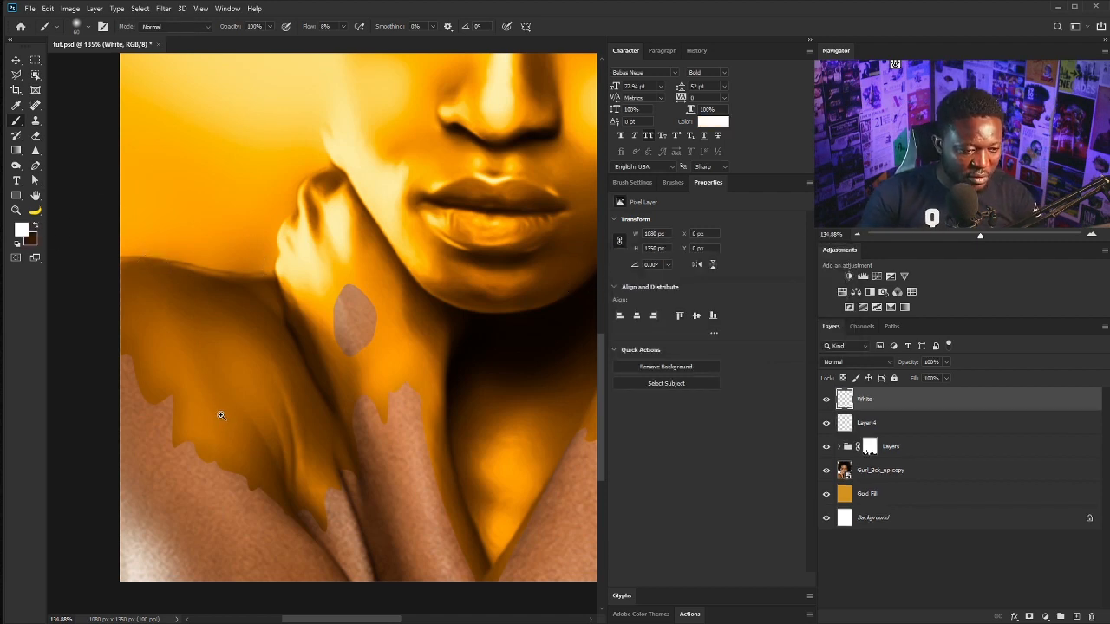
# Set up a fine brush with 65% flow and 44% smoothing, undoing the test stroke on the shoulder edge
pyautogui.scroll(4, 221, 415)
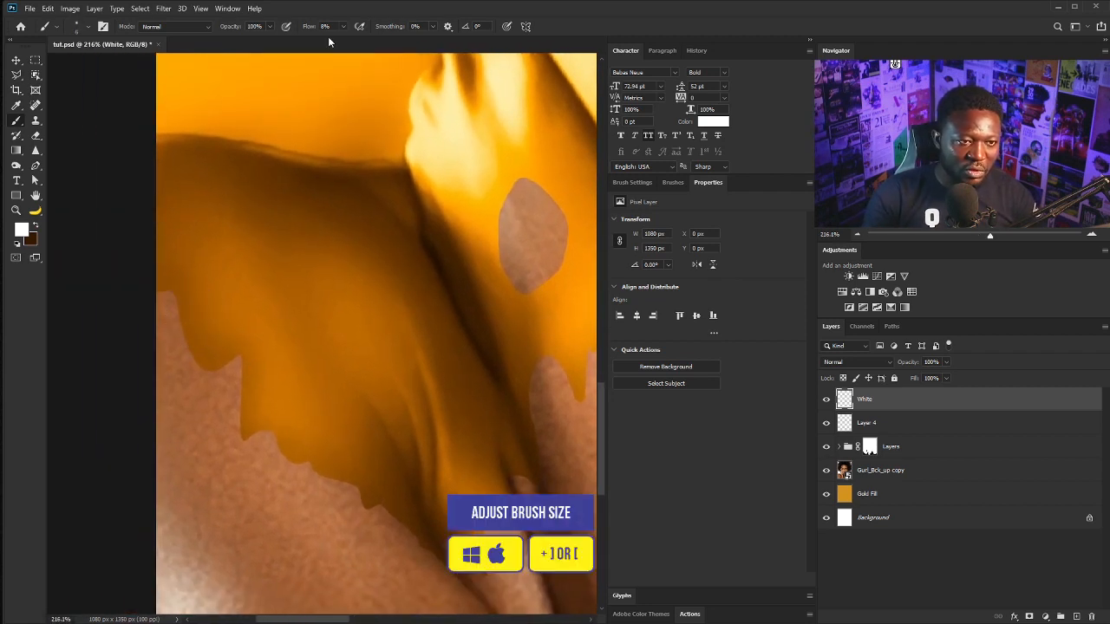
pyautogui.moveTo(347, 26); pyautogui.dragTo(373, 39)
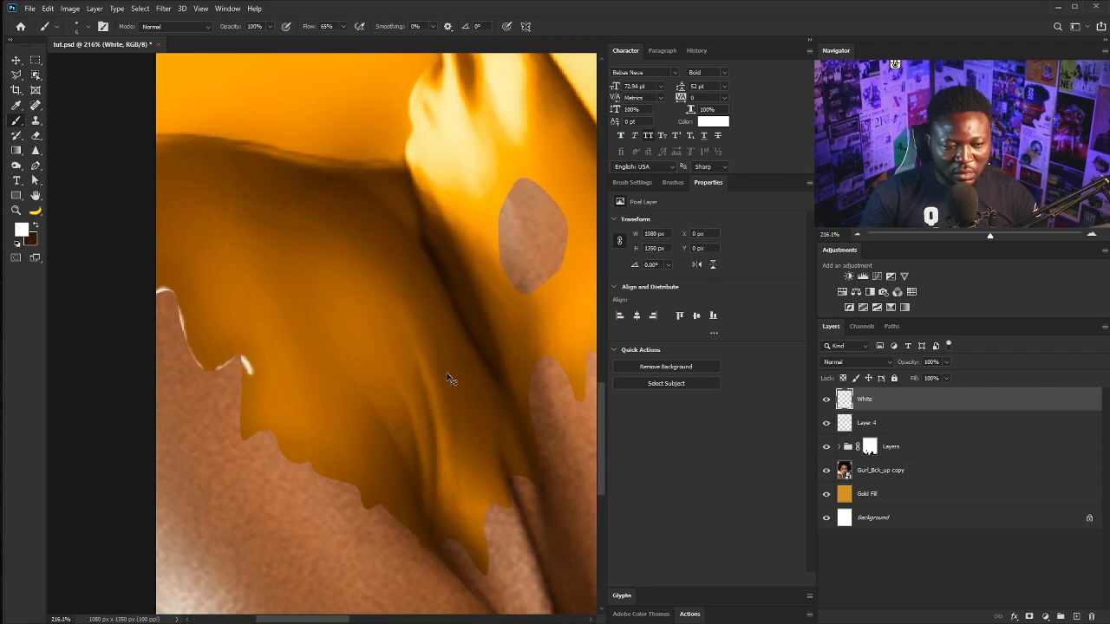
pyautogui.hotkey('ctrl', 'z')
pyautogui.moveTo(457, 42); pyautogui.dragTo(458, 42)
pyautogui.scroll(3, 186, 266)
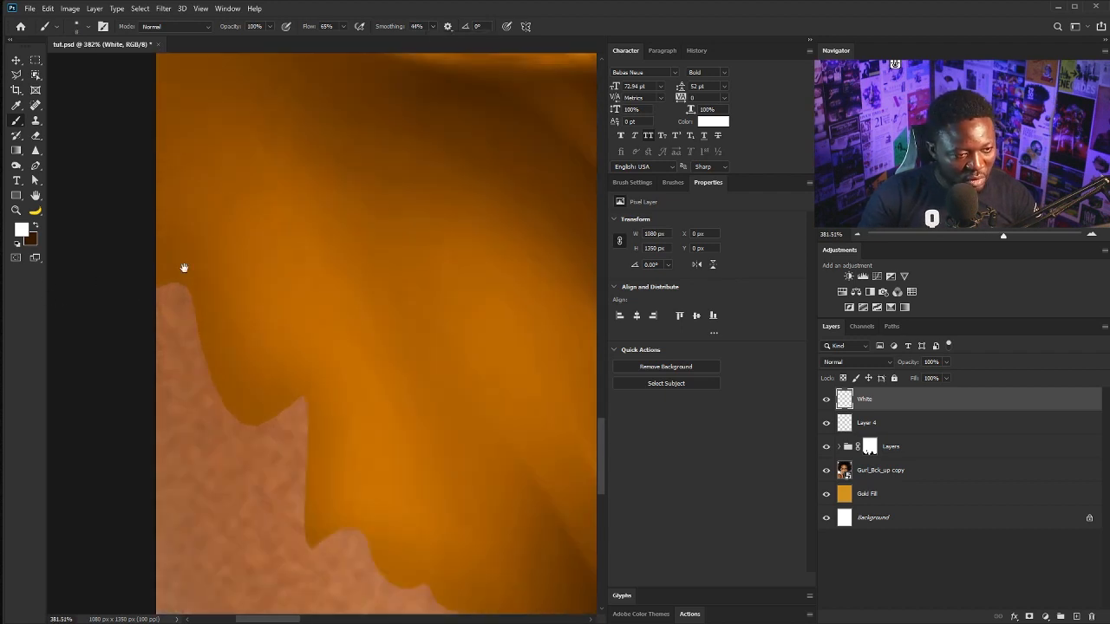
# Paint thin white highlights along the gold drip edges on the image's left shoulder, undoing the stray stroke
pyautogui.moveTo(159, 286)
pyautogui.mouseDown()
pyautogui.moveTo(176, 283)
pyautogui.moveTo(192, 299)
pyautogui.moveTo(200, 379)
pyautogui.moveTo(229, 420)
pyautogui.moveTo(300, 407)
pyautogui.moveTo(303, 551)
pyautogui.mouseUp()
pyautogui.moveTo(356, 505); pyautogui.dragTo(260, 321)
pyautogui.moveTo(260, 360)
pyautogui.mouseDown()
pyautogui.moveTo(301, 421)
pyautogui.moveTo(334, 446)
pyautogui.moveTo(271, 392)
pyautogui.moveTo(446, 501)
pyautogui.moveTo(507, 568)
pyautogui.moveTo(440, 451)
pyautogui.mouseUp()
pyautogui.hotkey('ctrl', 'z')
pyautogui.moveTo(338, 360)
pyautogui.mouseDown()
pyautogui.moveTo(379, 409)
pyautogui.moveTo(442, 418)
pyautogui.moveTo(468, 399)
pyautogui.moveTo(490, 290)
pyautogui.moveTo(515, 243)
pyautogui.mouseUp()
pyautogui.moveTo(524, 252)
pyautogui.mouseDown()
pyautogui.moveTo(424, 360)
pyautogui.moveTo(362, 302)
pyautogui.moveTo(424, 369)
pyautogui.mouseUp()
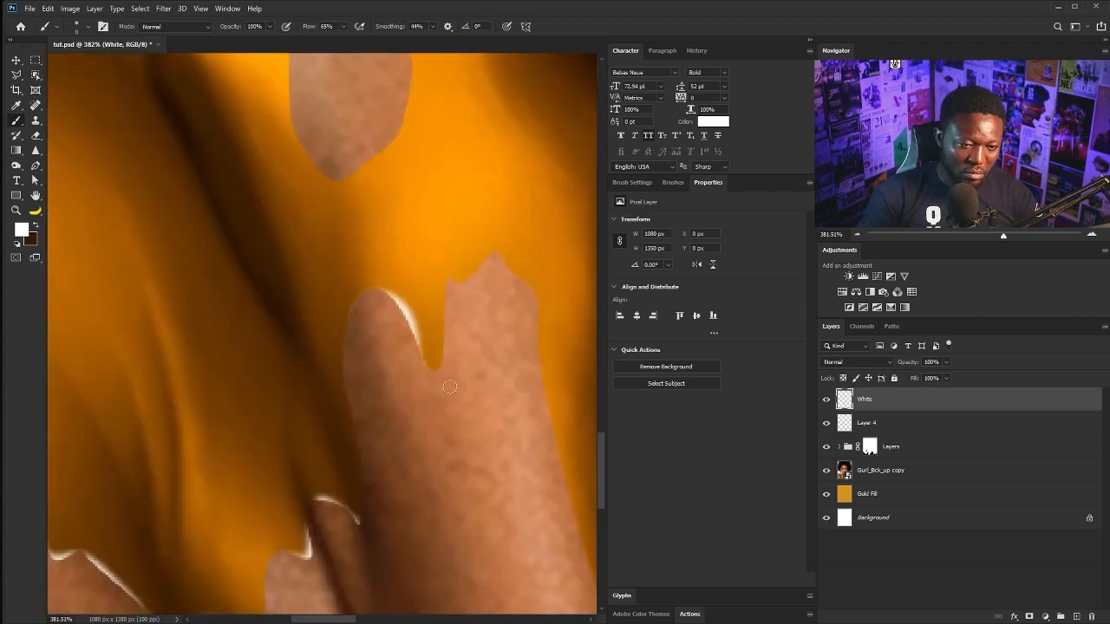
# Trace white highlights around the drip edges on the left forearm, down to the bottom of the image
pyautogui.moveTo(518, 286)
pyautogui.mouseDown()
pyautogui.moveTo(374, 282)
pyautogui.moveTo(423, 394)
pyautogui.moveTo(443, 595)
pyautogui.moveTo(302, 299)
pyautogui.mouseUp()
pyautogui.moveTo(302, 298); pyautogui.dragTo(405, 527)
pyautogui.moveTo(406, 528)
pyautogui.mouseDown()
pyautogui.moveTo(307, 316)
pyautogui.moveTo(328, 356)
pyautogui.moveTo(321, 375)
pyautogui.moveTo(363, 429)
pyautogui.mouseUp()
pyautogui.scroll(-3, 409, 280)
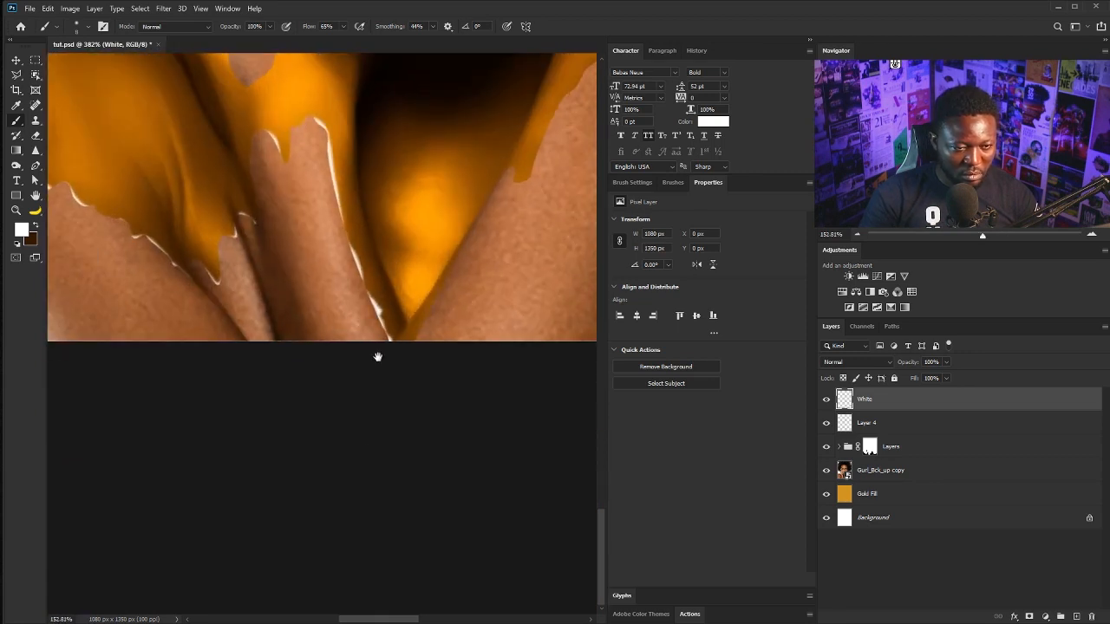
# Paint white highlights along the drip and side edges of the right forearm, undoing the faulty stroke
pyautogui.scroll(2, 376, 355)
pyautogui.moveTo(416, 361)
pyautogui.mouseDown()
pyautogui.moveTo(384, 416)
pyautogui.moveTo(401, 372)
pyautogui.moveTo(388, 396)
pyautogui.moveTo(447, 321)
pyautogui.moveTo(559, 260)
pyautogui.moveTo(273, 257)
pyautogui.mouseUp()
pyautogui.moveTo(312, 397)
pyautogui.mouseDown()
pyautogui.moveTo(356, 429)
pyautogui.moveTo(338, 218)
pyautogui.moveTo(355, 352)
pyautogui.mouseUp()
pyautogui.hotkey('ctrl', 'z')
pyautogui.scroll(-5, 362, 193)
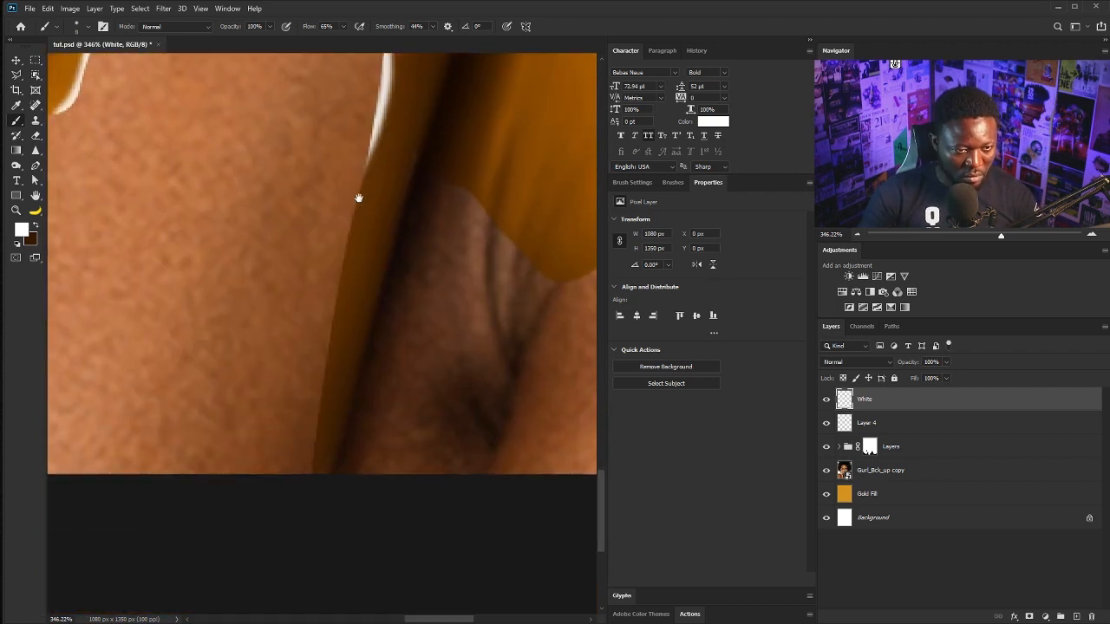
pyautogui.scroll(4, 361, 181)
pyautogui.moveTo(364, 131); pyautogui.dragTo(278, 611)
pyautogui.scroll(-5, 406, 238)
pyautogui.scroll(4, 372, 441)
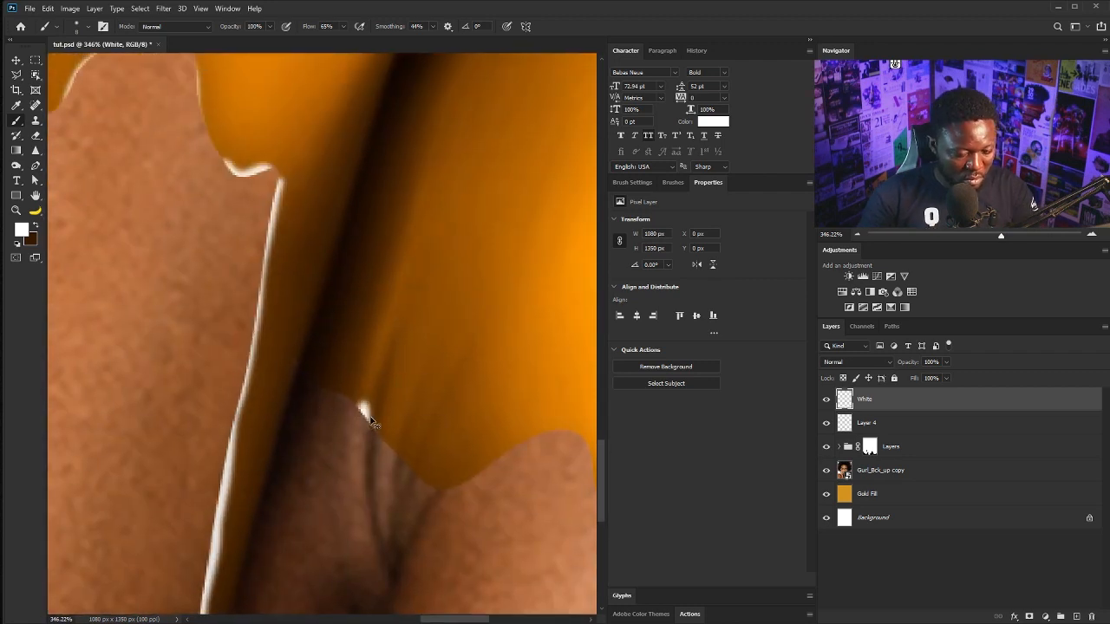
# Paint white highlights along the wavy gold edge on the right shoulder, out to the image border
pyautogui.moveTo(328, 388)
pyautogui.mouseDown()
pyautogui.moveTo(432, 485)
pyautogui.moveTo(570, 441)
pyautogui.mouseUp()
pyautogui.hscroll(5, 569, 441)
pyautogui.moveTo(376, 437)
pyautogui.mouseDown()
pyautogui.moveTo(416, 477)
pyautogui.moveTo(531, 423)
pyautogui.mouseUp()
pyautogui.hscroll(3, 530, 423)
pyautogui.moveTo(414, 486)
pyautogui.mouseDown()
pyautogui.moveTo(497, 477)
pyautogui.moveTo(530, 564)
pyautogui.mouseUp()
# Lower the White layer's opacity to 78%
pyautogui.hotkey('ctrl', '0')
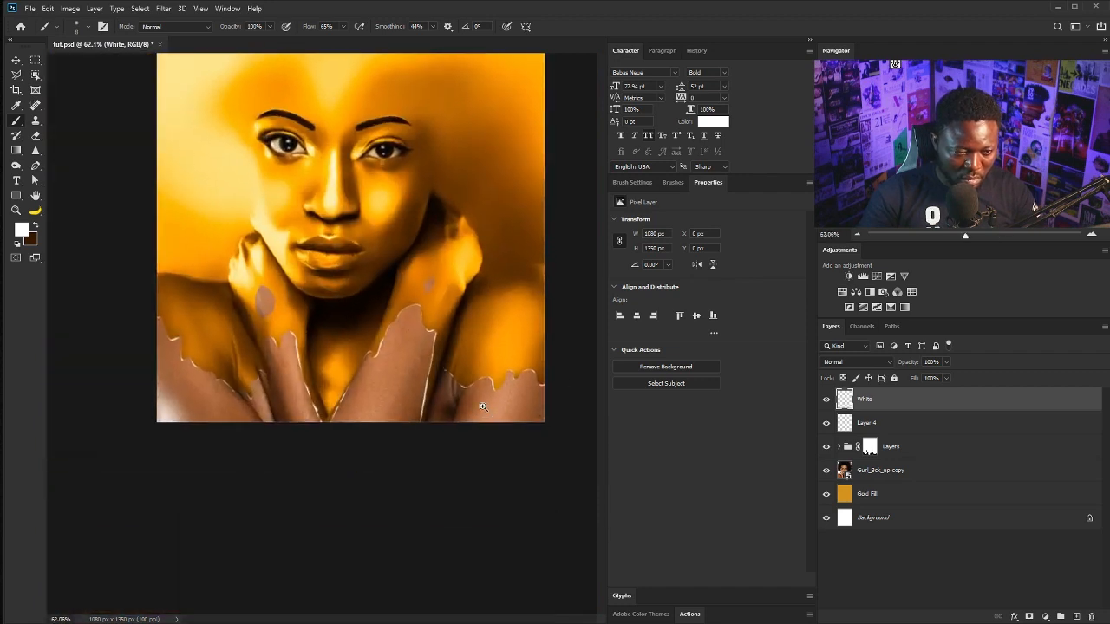
pyautogui.click(947, 363)
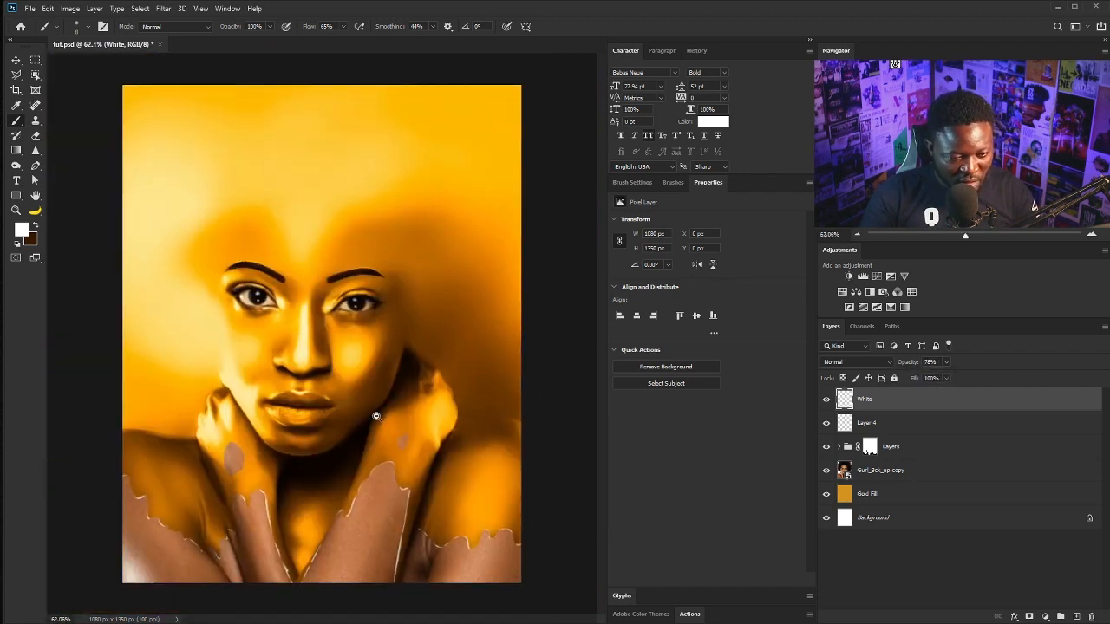
pyautogui.scroll(2, 392, 409)
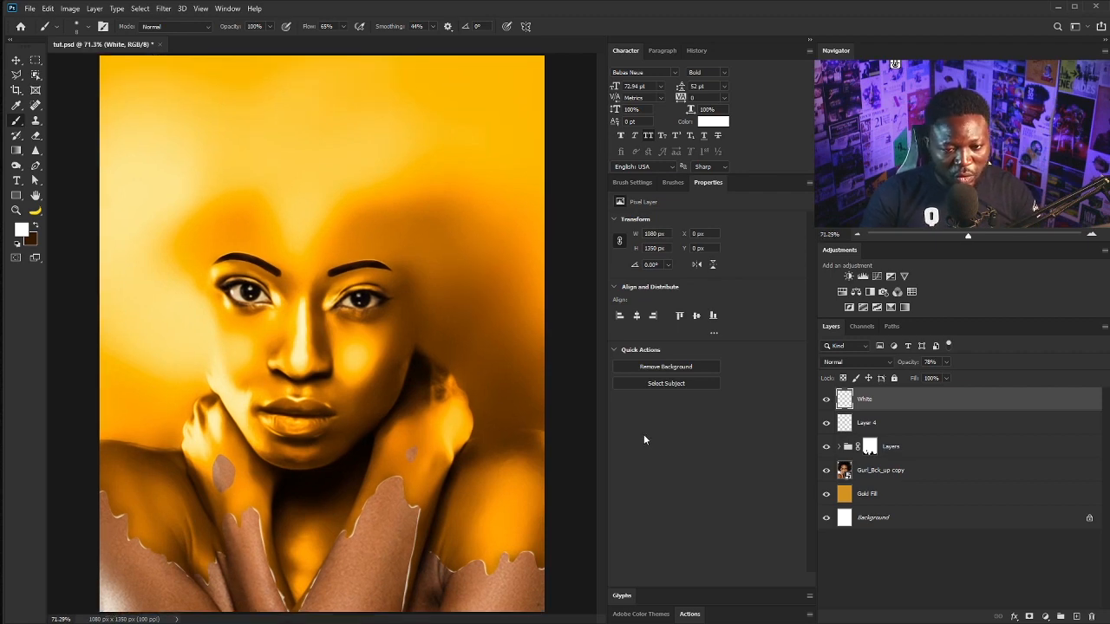
# Load the Layers group mask as a selection and create a new layer named Shadow directly below the group
pyautogui.hotkey('alt', '[')
pyautogui.hotkey('alt', '[')
pyautogui.hotkey('ctrl', 'alt', '\\')
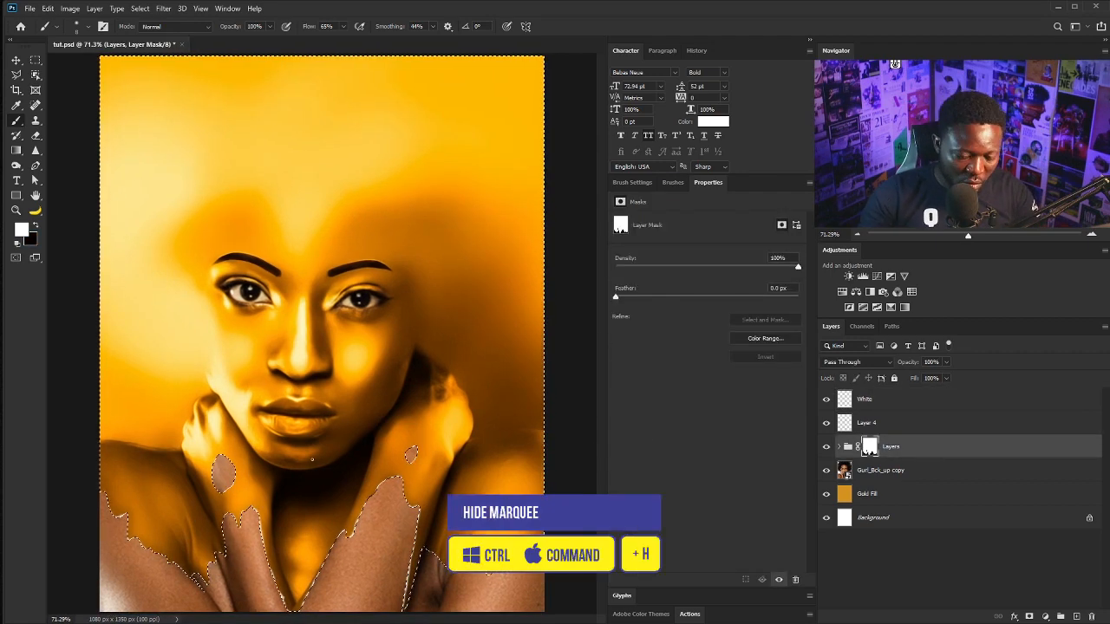
pyautogui.scroll(1, 313, 459)
pyautogui.click(839, 473)
pyautogui.hotkey('ctrl', 'shift', 'alt', 'n')
pyautogui.press('x')
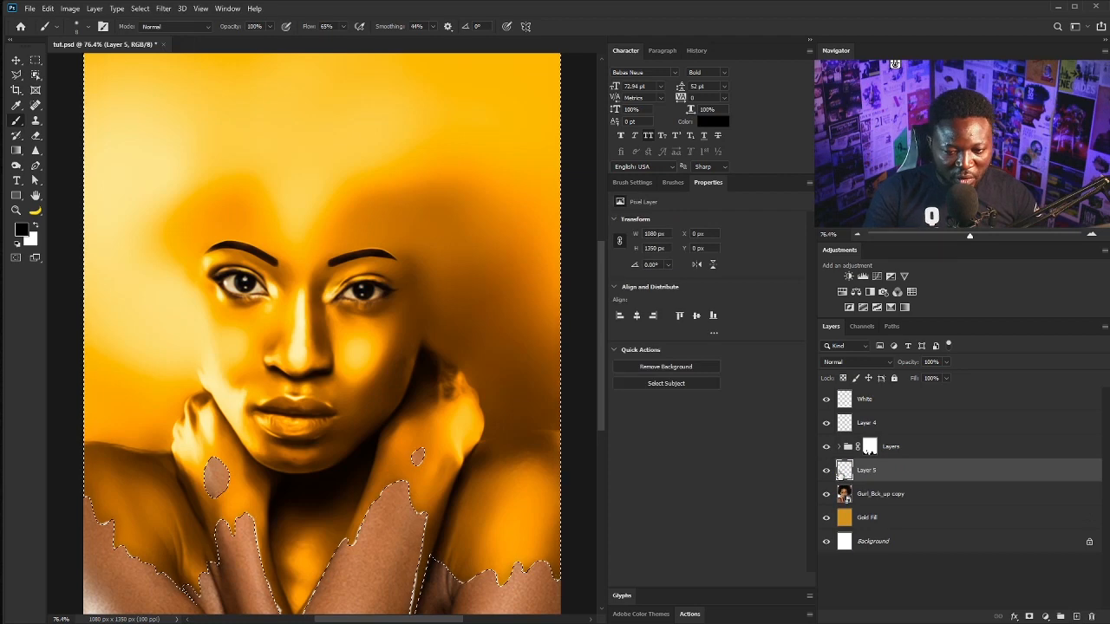
pyautogui.doubleClick(866, 469)
pyautogui.write('Shadow')
pyautogui.press('Return')
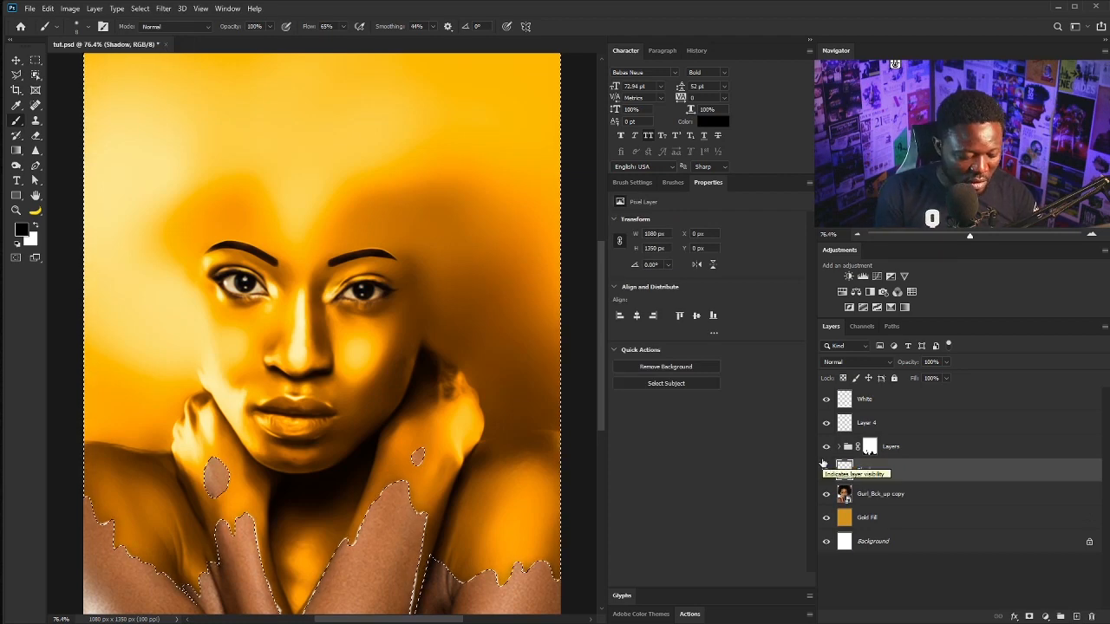
# Fill the selection on the Shadow layer with black, deselect, and apply a 2.3 px Gaussian Blur to the layer
pyautogui.hotkey('alt', 'BackSpace')
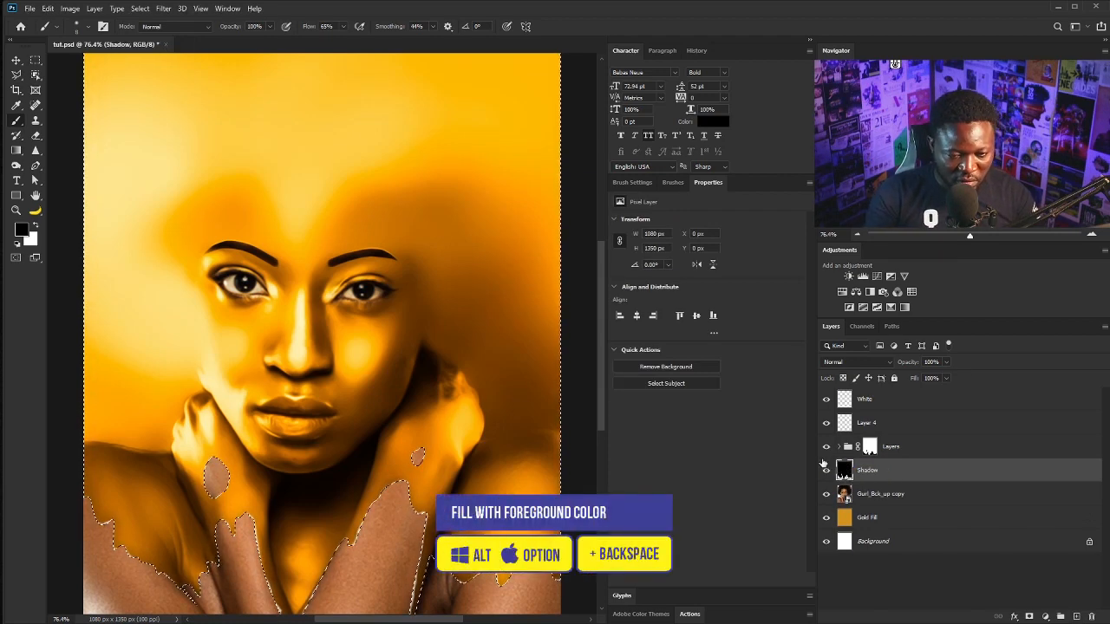
pyautogui.hotkey('ctrl', 'd')
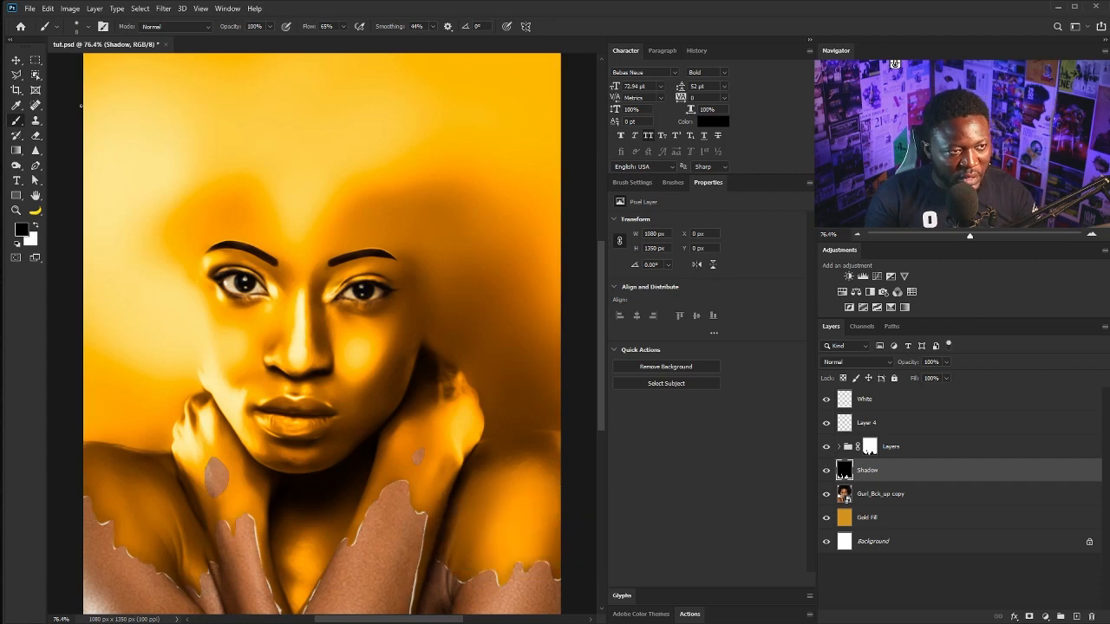
pyautogui.click(163, 8)
pyautogui.moveTo(213, 141)
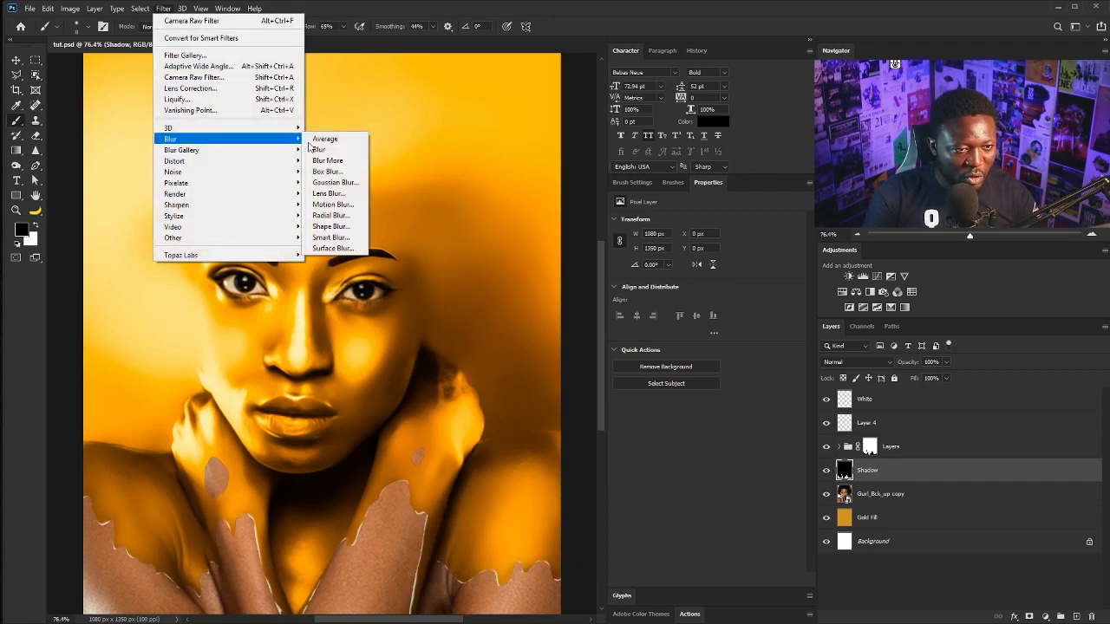
pyautogui.click(347, 183)
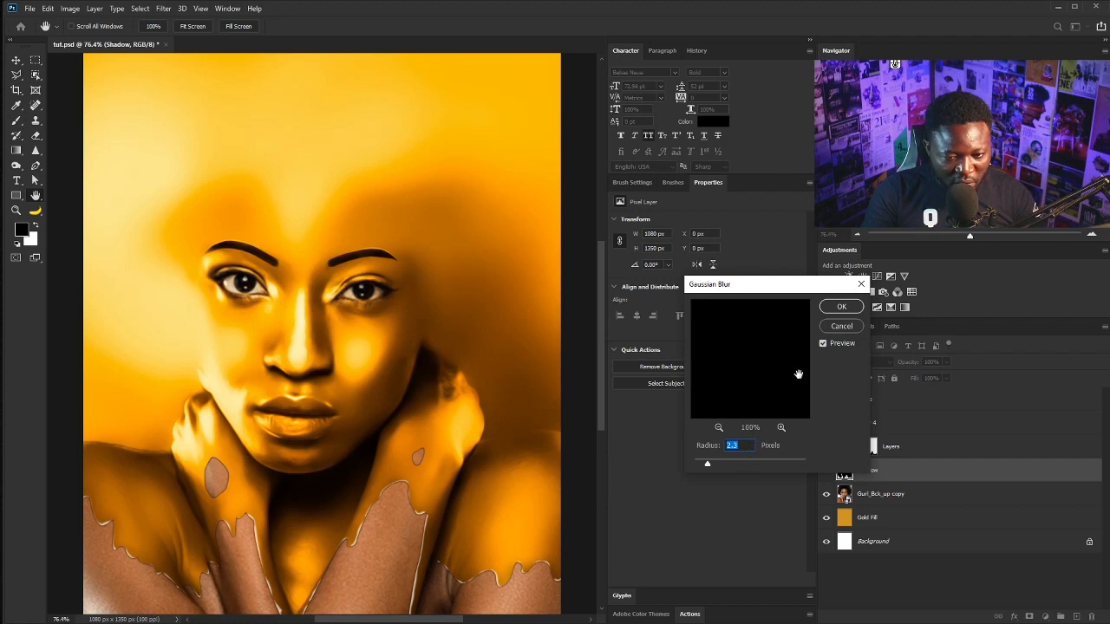
pyautogui.click(839, 309)
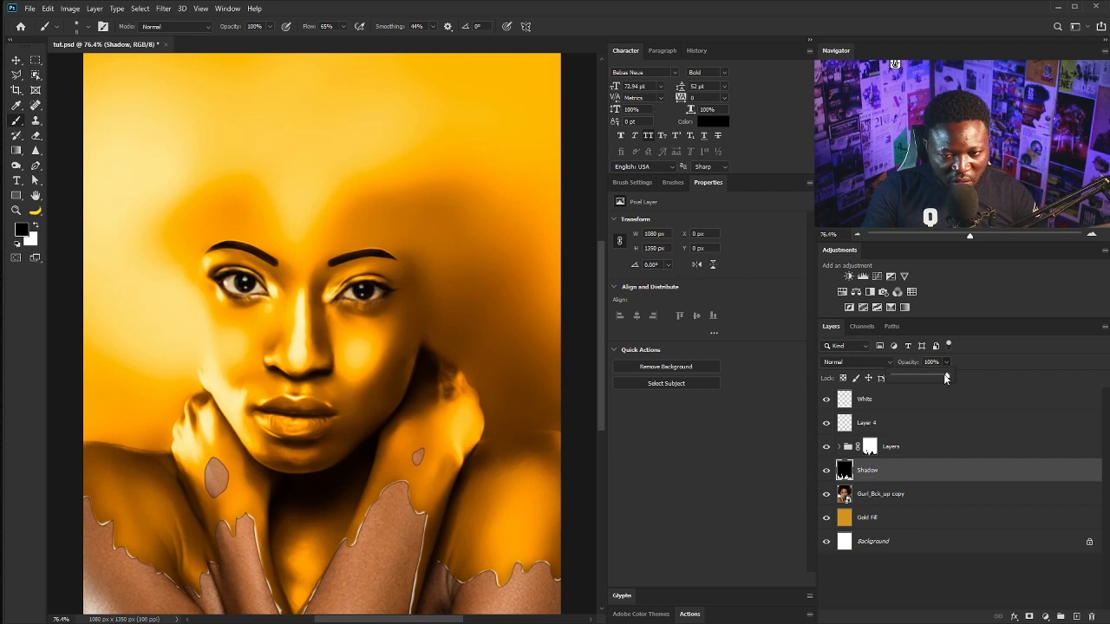
# Lower the Shadow layer's opacity to 37% and duplicate the layer
pyautogui.moveTo(940, 379); pyautogui.dragTo(936, 374)
pyautogui.hotkey('ctrl', '-')
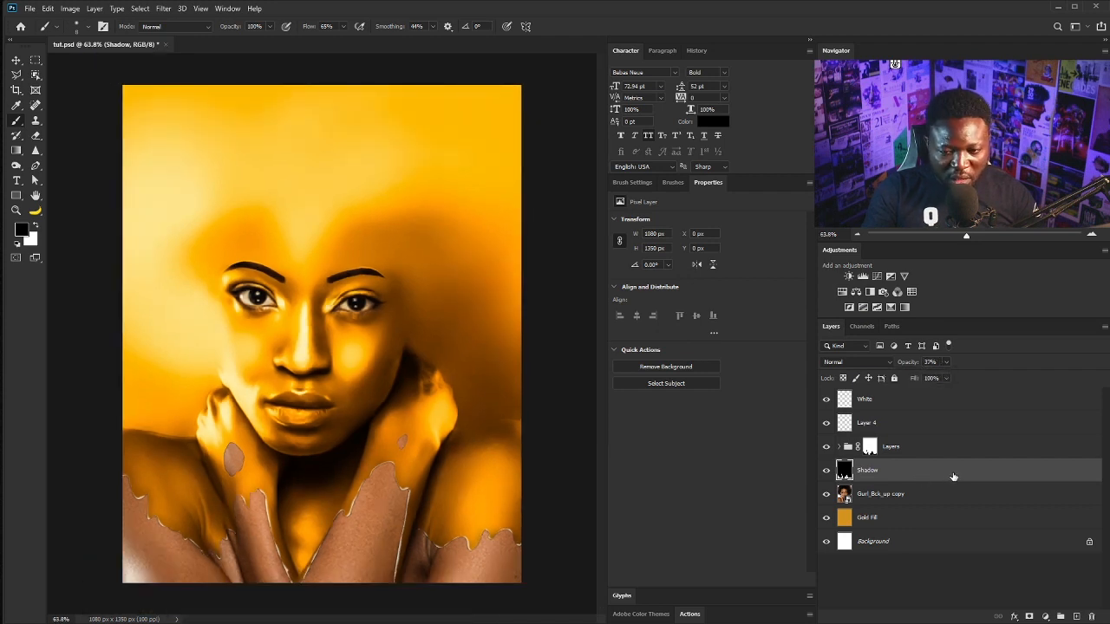
pyautogui.moveTo(951, 473); pyautogui.dragTo(1076, 616)
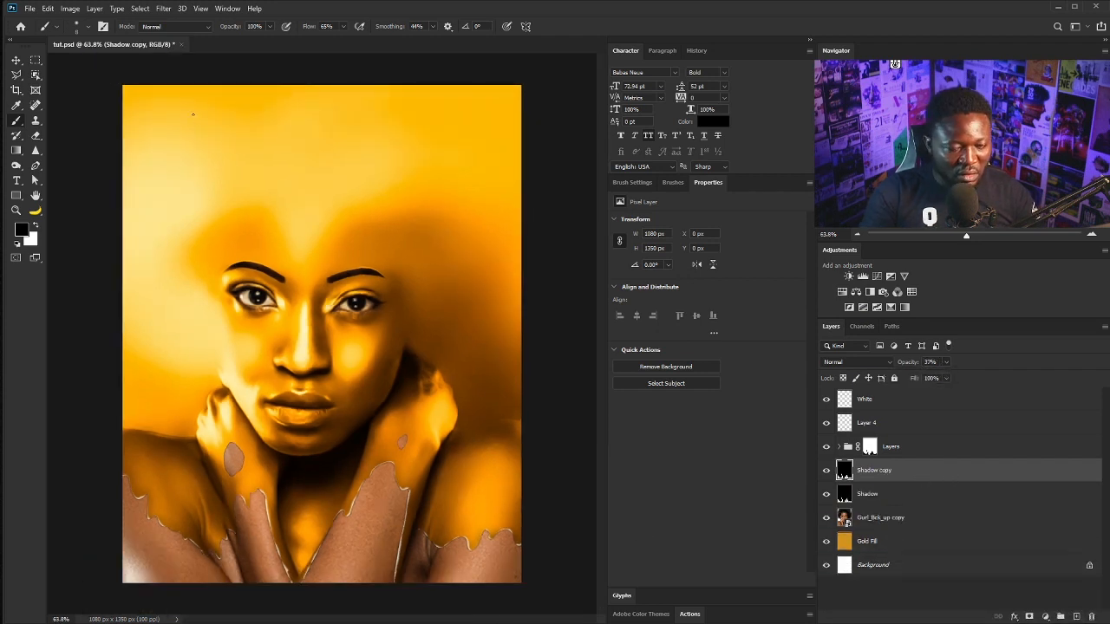
# Apply a stronger Gaussian Blur to the Shadow copy layer and lower its opacity to 7%
pyautogui.click(163, 8)
pyautogui.moveTo(251, 139)
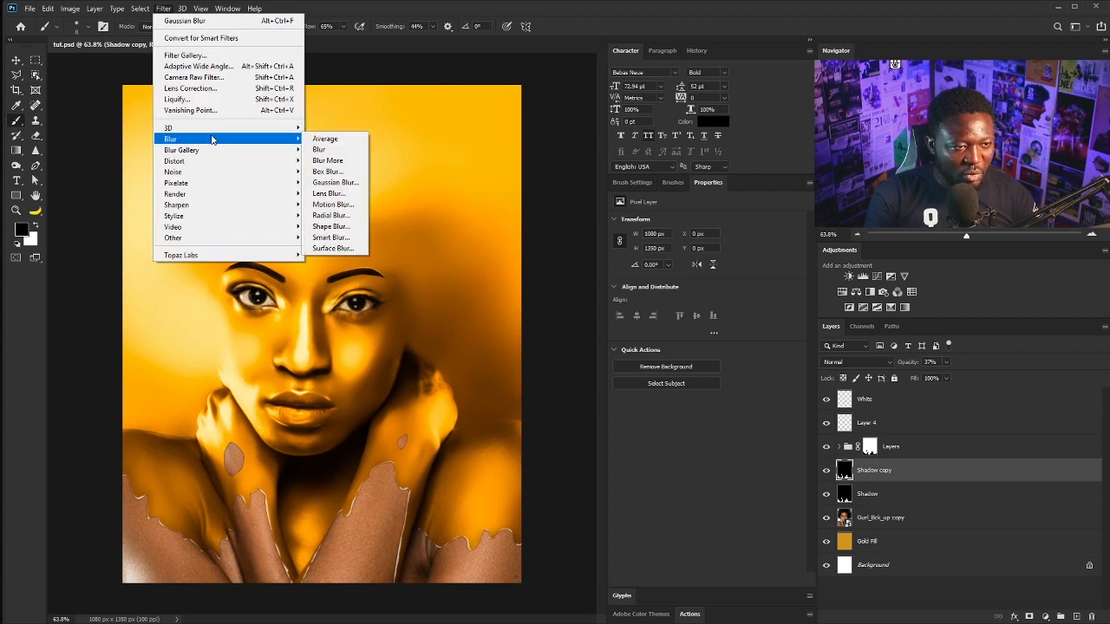
pyautogui.click(342, 182)
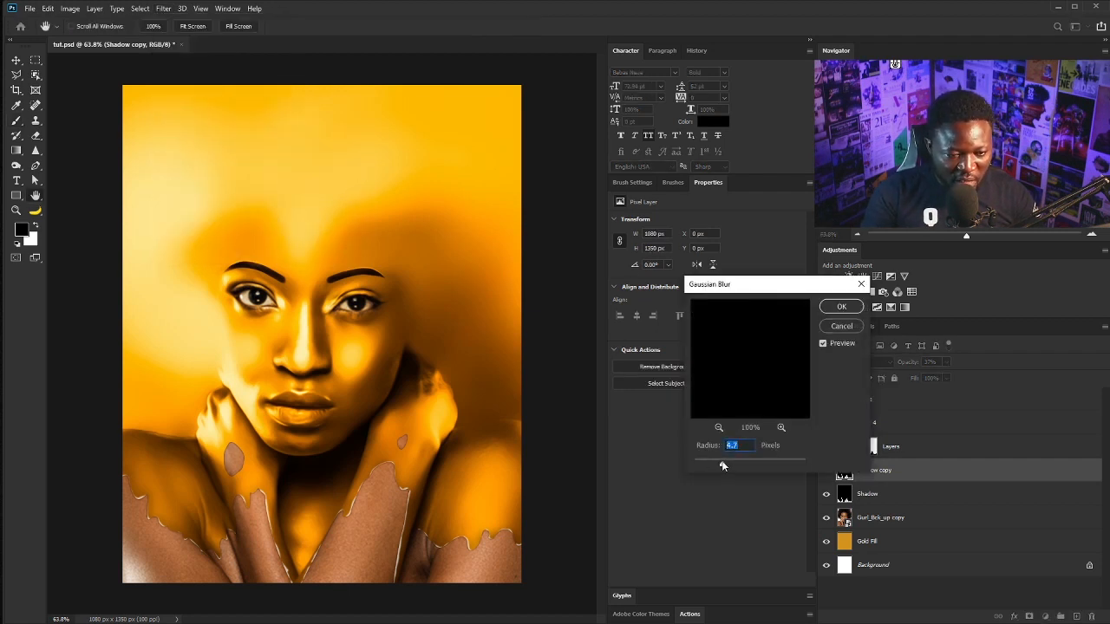
pyautogui.click(840, 306)
pyautogui.moveTo(946, 362); pyautogui.dragTo(945, 378)
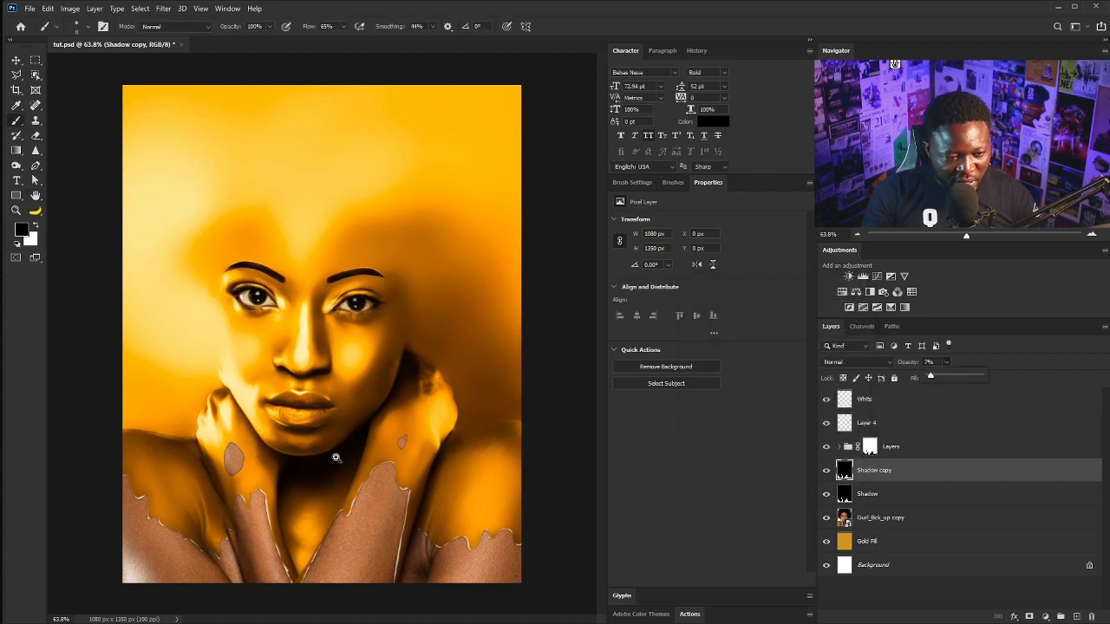
# Load the Layers group mask as a selection and hide the selection outline
pyautogui.moveTo(301, 461); pyautogui.dragTo(381, 431)
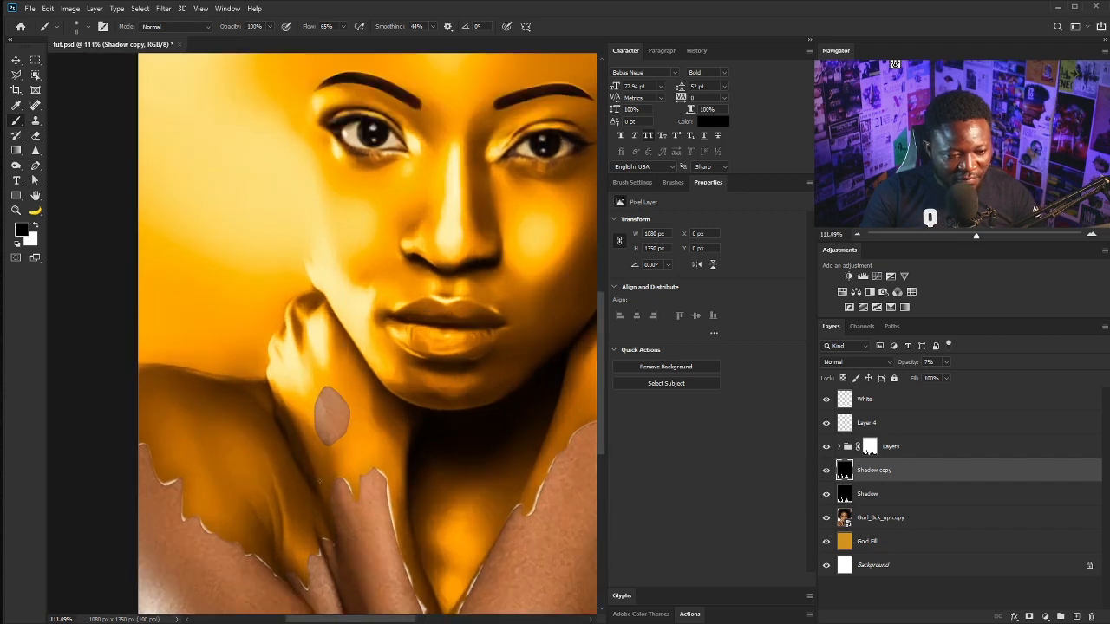
pyautogui.click(898, 444)
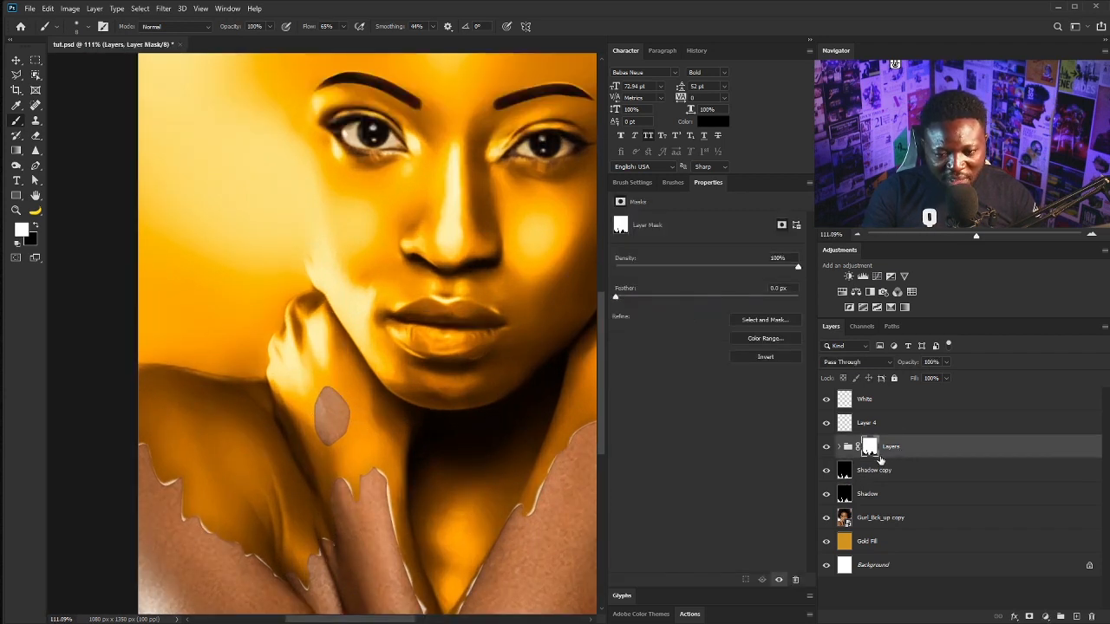
pyautogui.keyDown('ctrl'); pyautogui.click(869, 446); pyautogui.keyUp('ctrl')
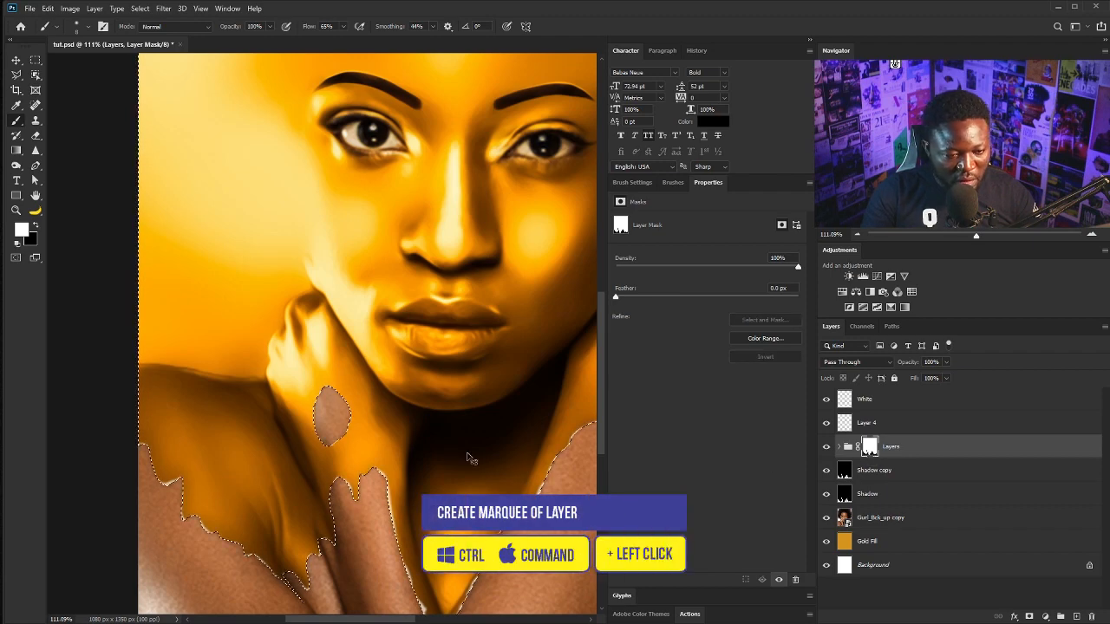
pyautogui.moveTo(347, 454); pyautogui.dragTo(403, 461)
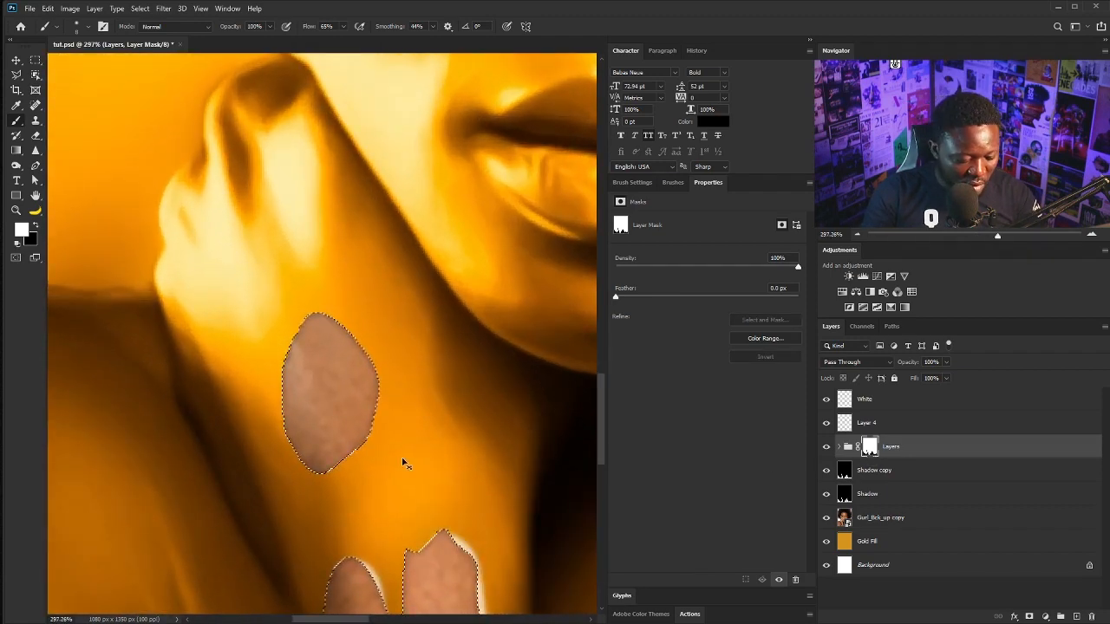
pyautogui.hotkey('ctrl', 'h')
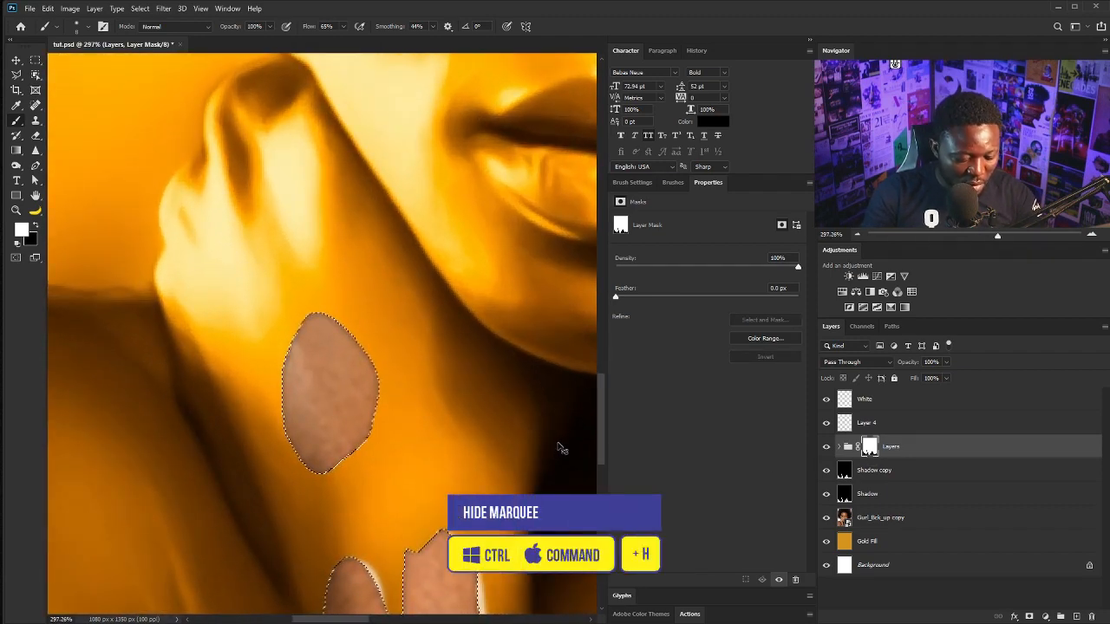
# Paint thin white highlights on the White layer around the edge of the oval skin patch on the hand
pyautogui.click(867, 423)
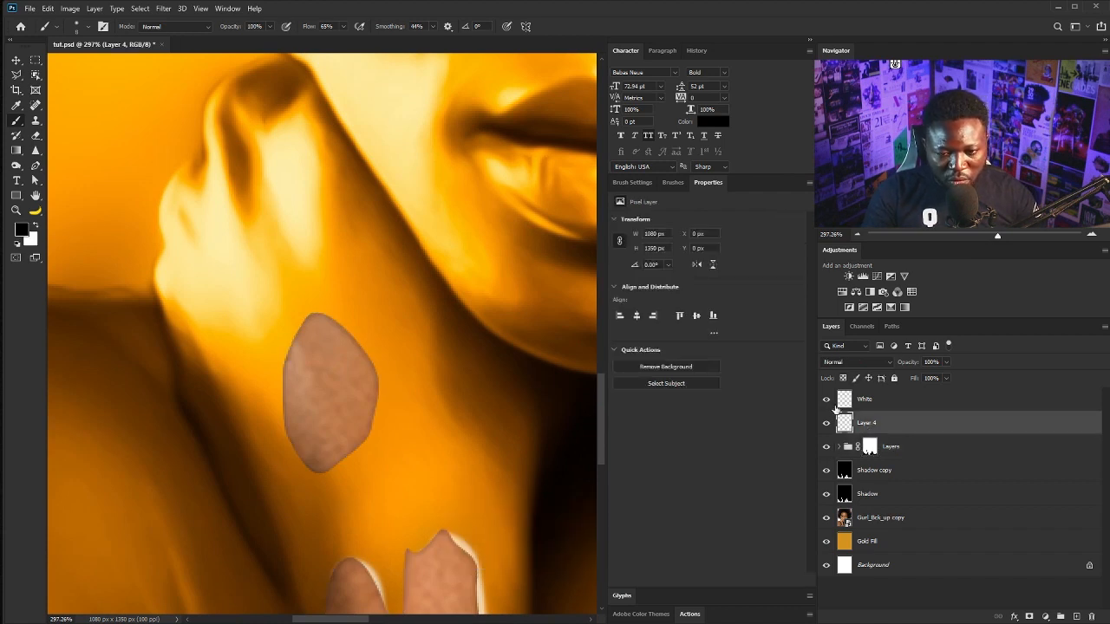
pyautogui.click(826, 398)
pyautogui.click(826, 399)
pyautogui.click(865, 399)
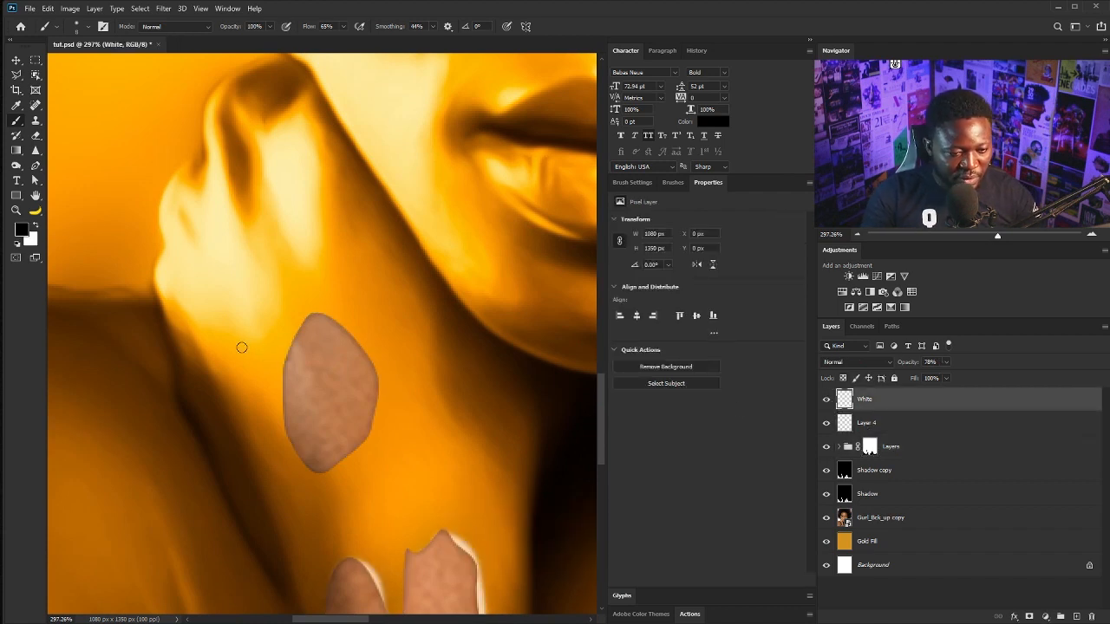
pyautogui.scroll(3, 286, 315)
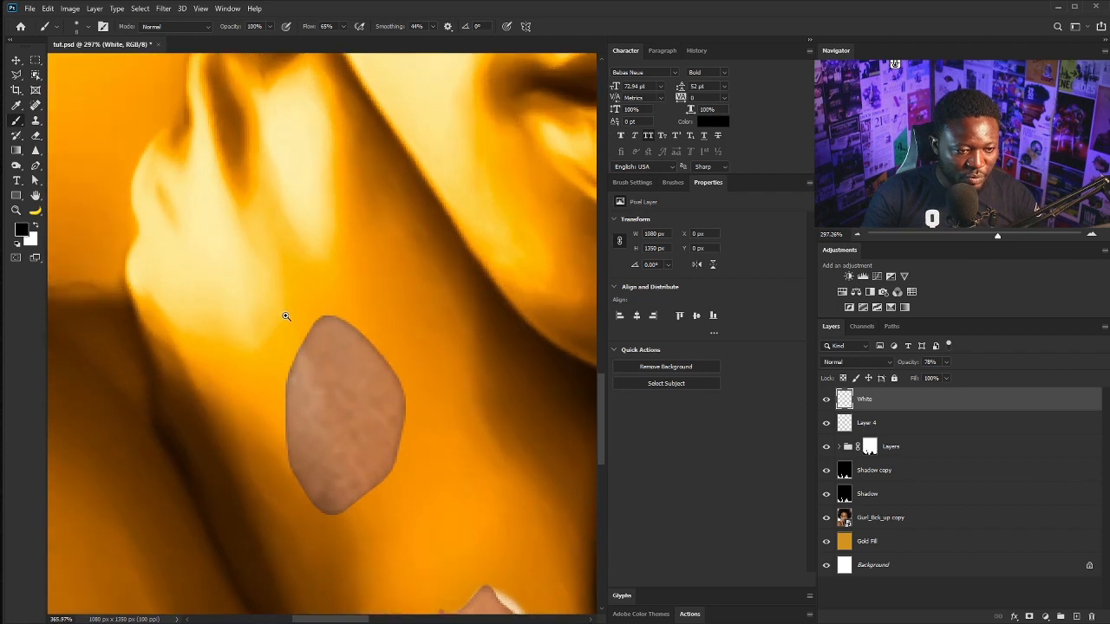
pyautogui.click(38, 227)
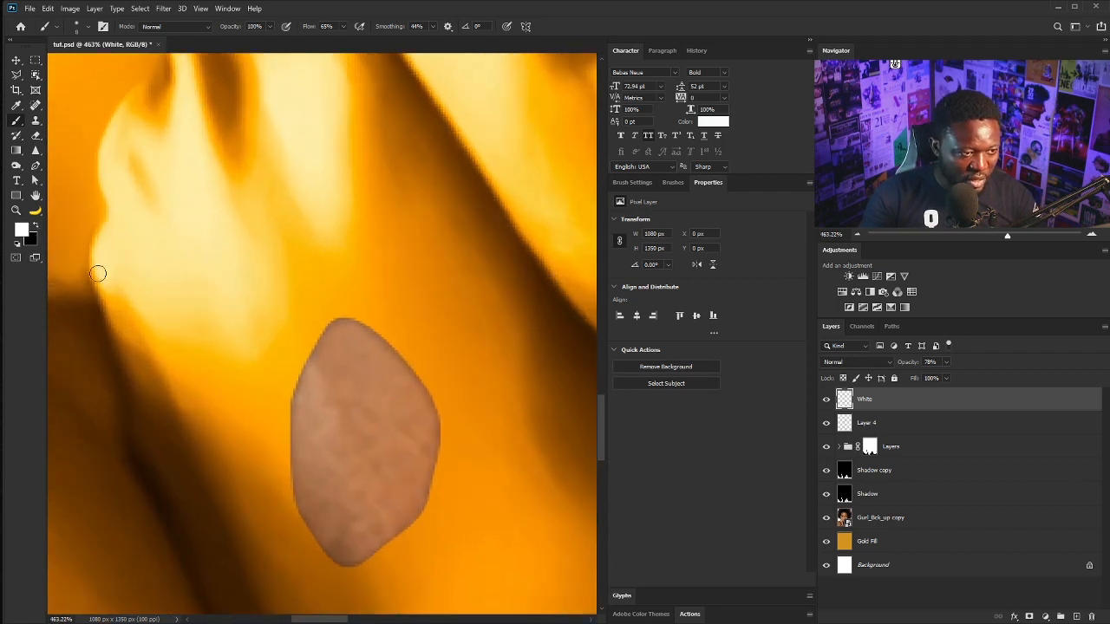
pyautogui.moveTo(317, 349)
pyautogui.mouseDown()
pyautogui.moveTo(300, 366)
pyautogui.moveTo(295, 416)
pyautogui.mouseUp()
pyautogui.moveTo(330, 346); pyautogui.dragTo(343, 317)
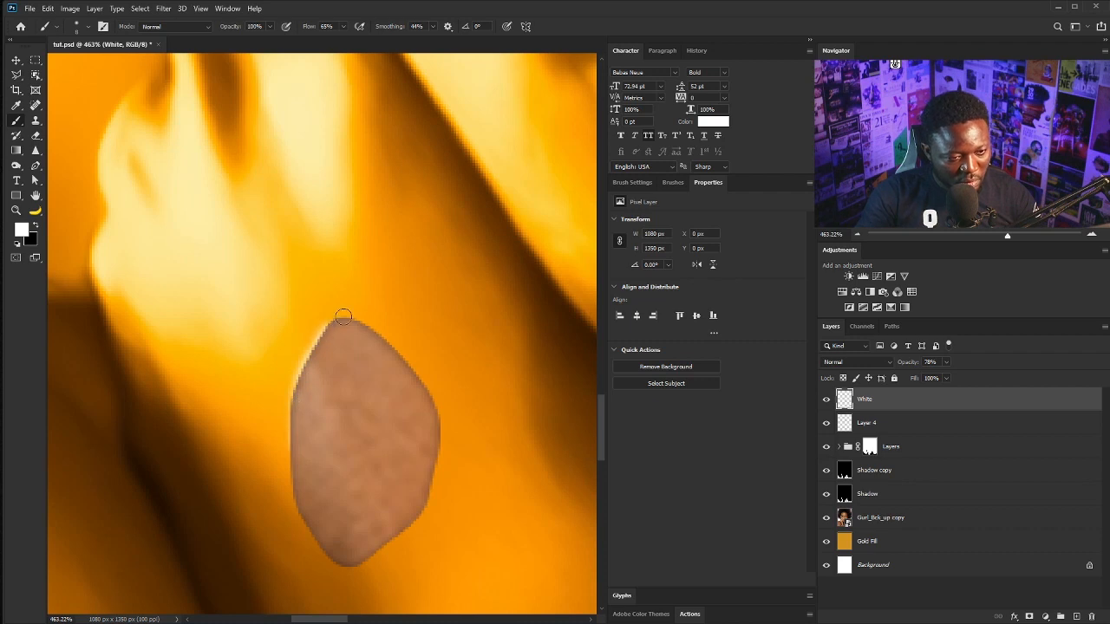
pyautogui.moveTo(300, 396)
pyautogui.mouseDown()
pyautogui.moveTo(289, 464)
pyautogui.moveTo(299, 516)
pyautogui.moveTo(322, 551)
pyautogui.moveTo(356, 562)
pyautogui.moveTo(405, 515)
pyautogui.mouseUp()
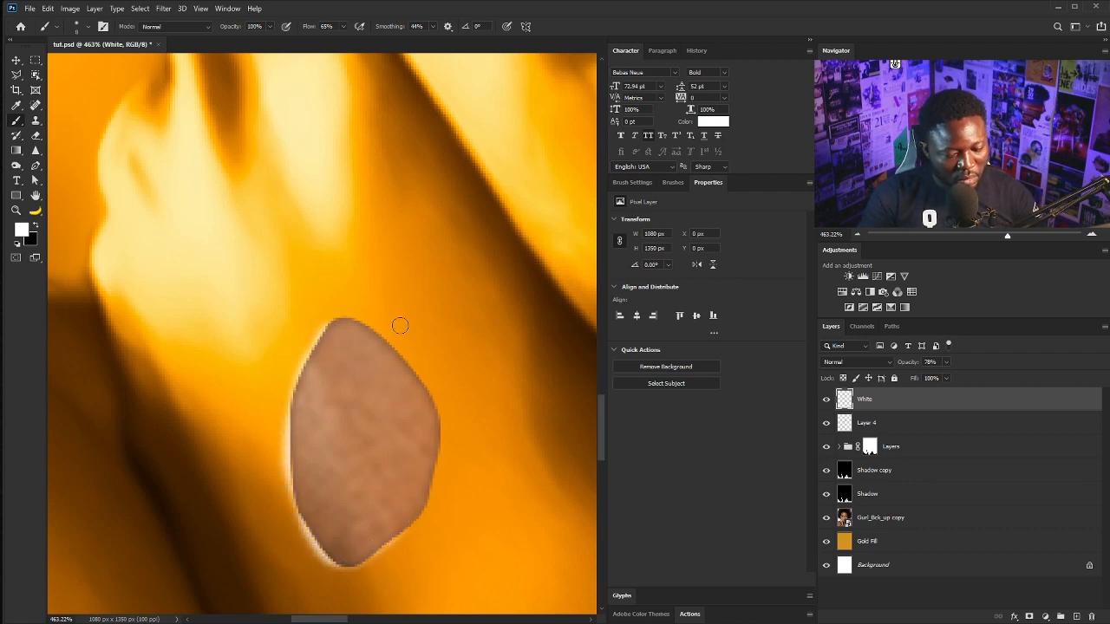
pyautogui.moveTo(349, 314)
pyautogui.mouseDown()
pyautogui.moveTo(397, 346)
pyautogui.moveTo(419, 409)
pyautogui.moveTo(398, 362)
pyautogui.moveTo(424, 382)
pyautogui.moveTo(429, 450)
pyautogui.moveTo(436, 407)
pyautogui.moveTo(397, 501)
pyautogui.mouseUp()
pyautogui.moveTo(429, 384)
pyautogui.mouseDown()
pyautogui.moveTo(411, 284)
pyautogui.moveTo(330, 277)
pyautogui.mouseUp()
# On Layer 4, sample a dark brown from the image, set the brush flow to 16% and shade around the oval patch
pyautogui.hotkey('alt', '[')
pyautogui.click(22, 229)
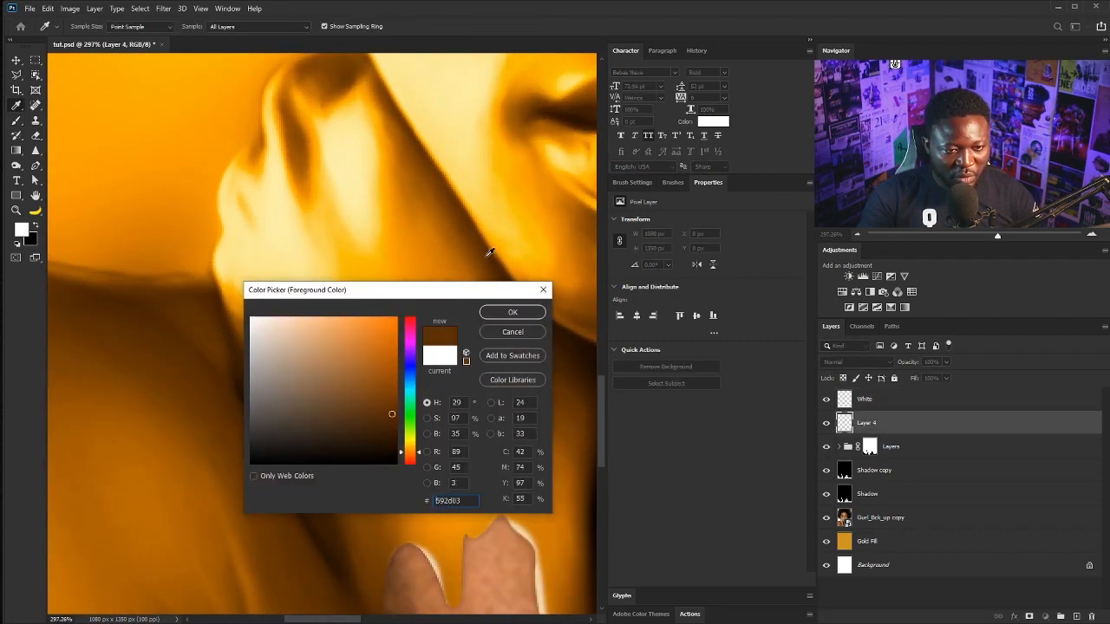
pyautogui.click(488, 255)
pyautogui.click(513, 312)
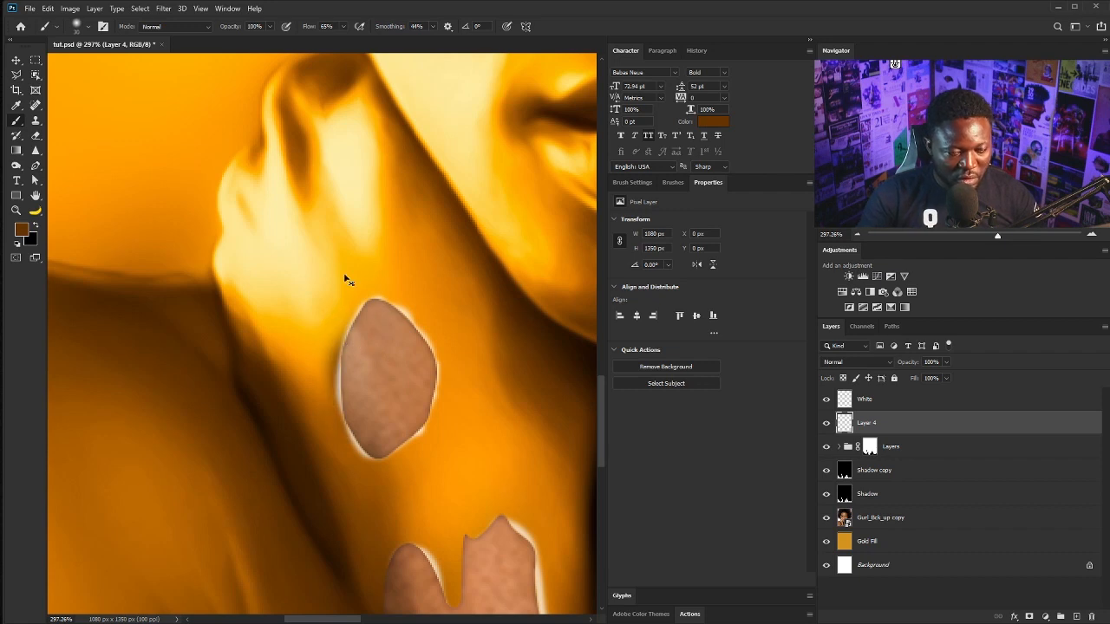
pyautogui.moveTo(343, 26); pyautogui.dragTo(329, 365)
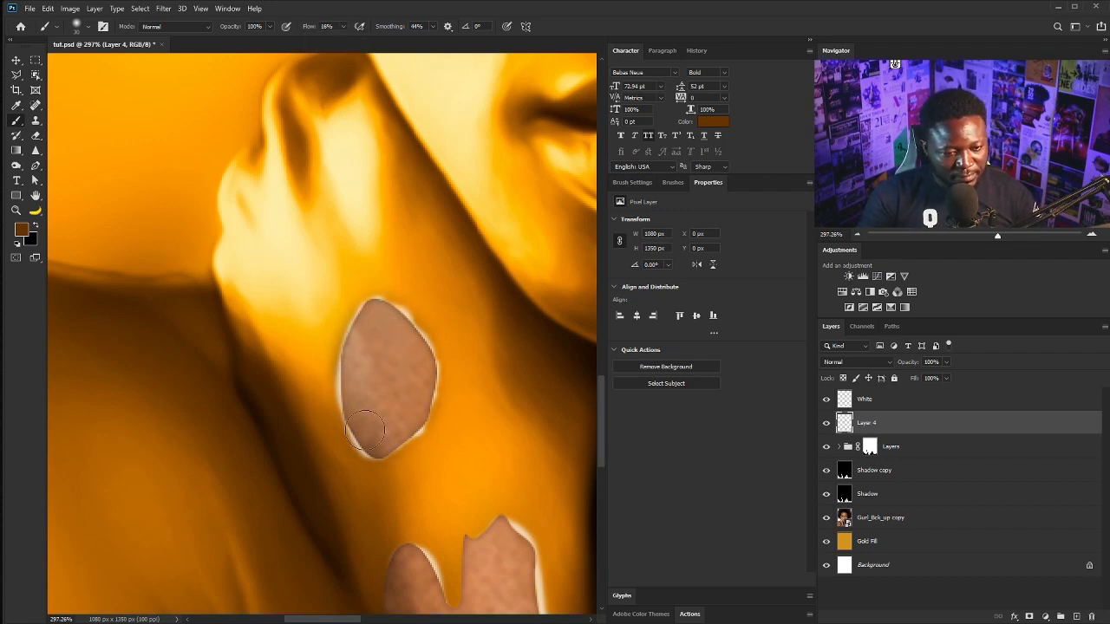
pyautogui.scroll(-10, 415, 370)
pyautogui.scroll(5, 202, 495)
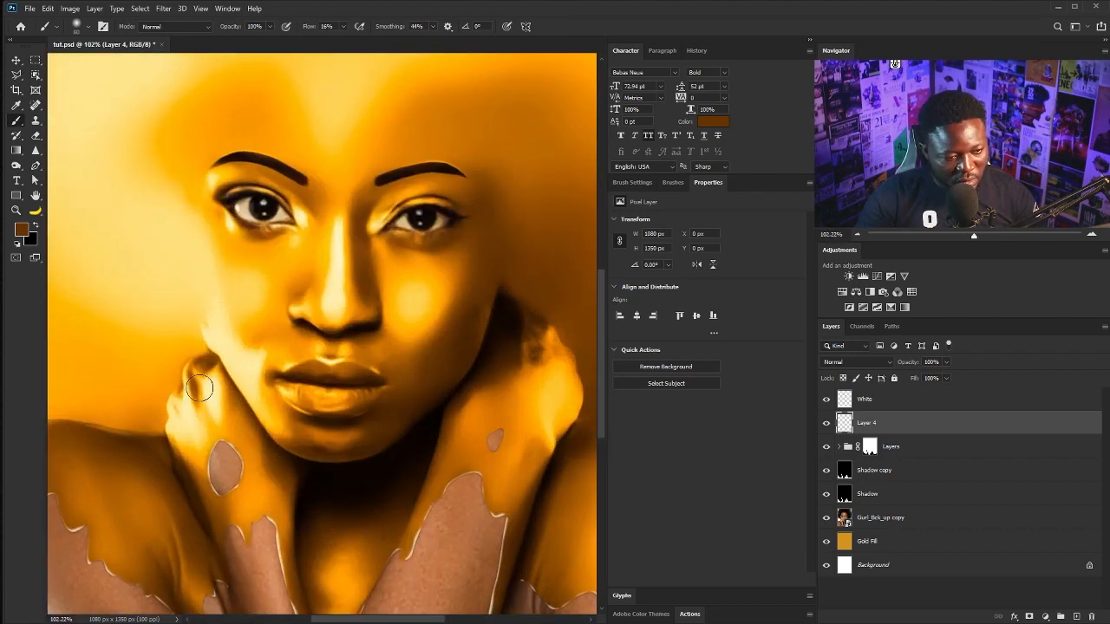
pyautogui.scroll(2, 199, 477)
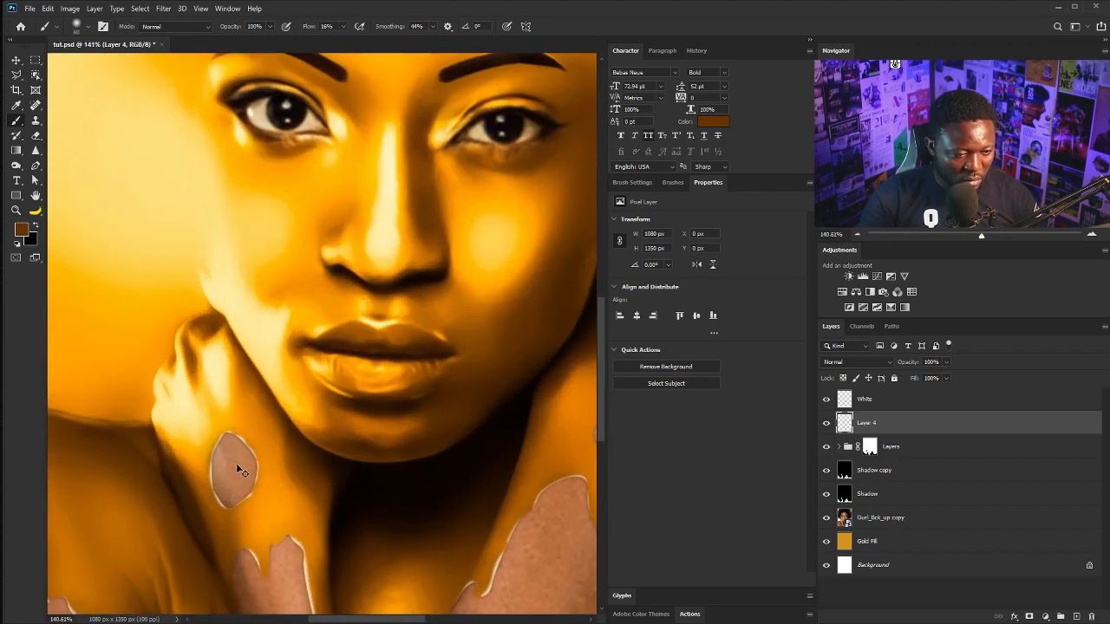
# Shrink the brush and paint white highlights on the White layer along the edge of the small skin patch on the other wrist
pyautogui.scroll(6, 527, 422)
pyautogui.hotkey('alt', ']')
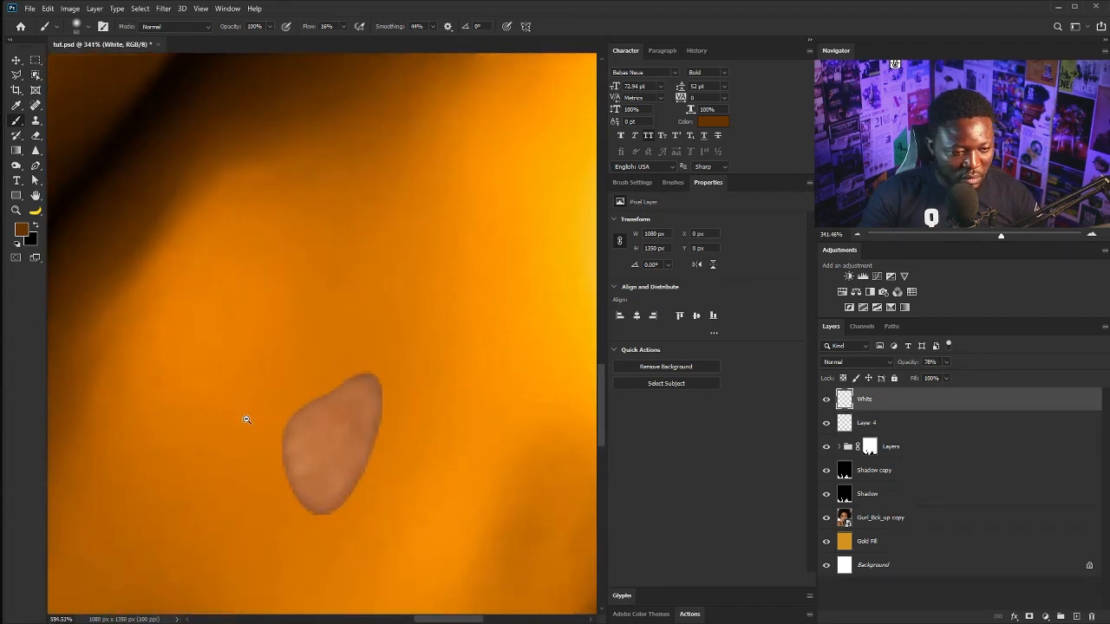
pyautogui.press('[')
pyautogui.press('[')
pyautogui.press('[')
pyautogui.press('[')
pyautogui.press('[')
pyautogui.press('[')
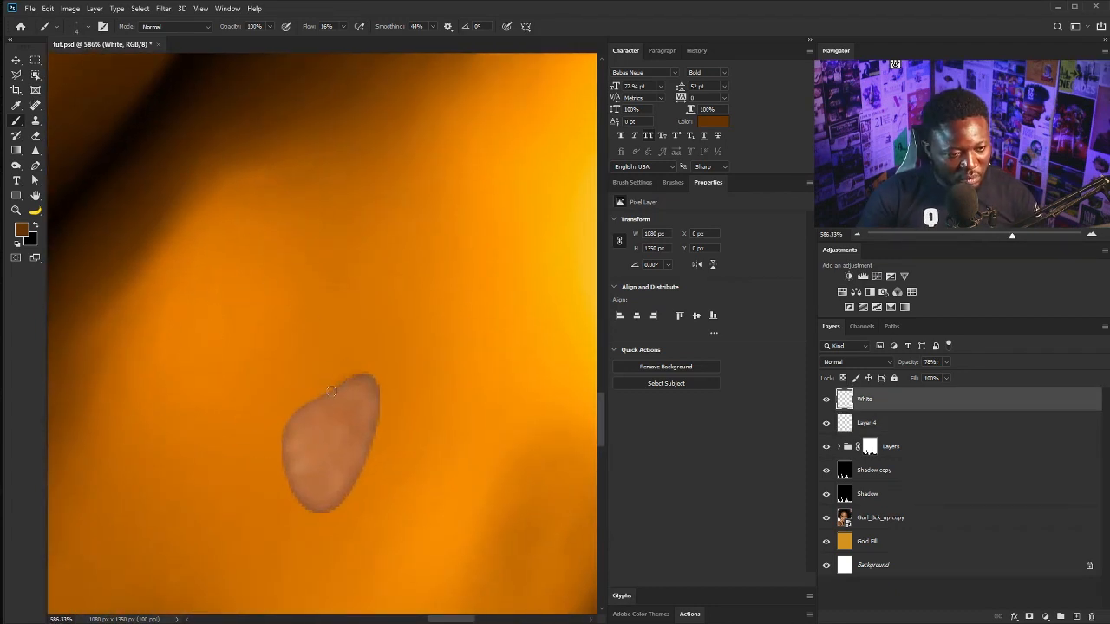
pyautogui.press('Return')
pyautogui.moveTo(318, 399)
pyautogui.mouseDown()
pyautogui.moveTo(284, 423)
pyautogui.moveTo(275, 461)
pyautogui.moveTo(296, 501)
pyautogui.mouseUp()
pyautogui.moveTo(380, 405); pyautogui.dragTo(344, 507)
# On Layer 4, pick a very dark brown and shade the gold around the small skin patch
pyautogui.click(849, 429)
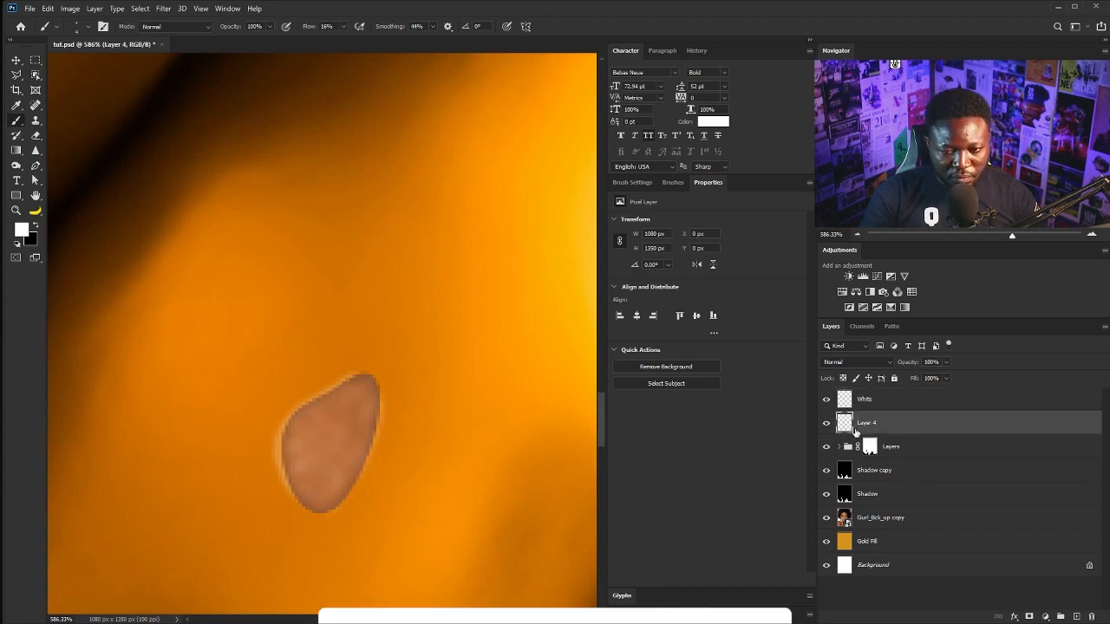
pyautogui.click(22, 230)
pyautogui.click(492, 317)
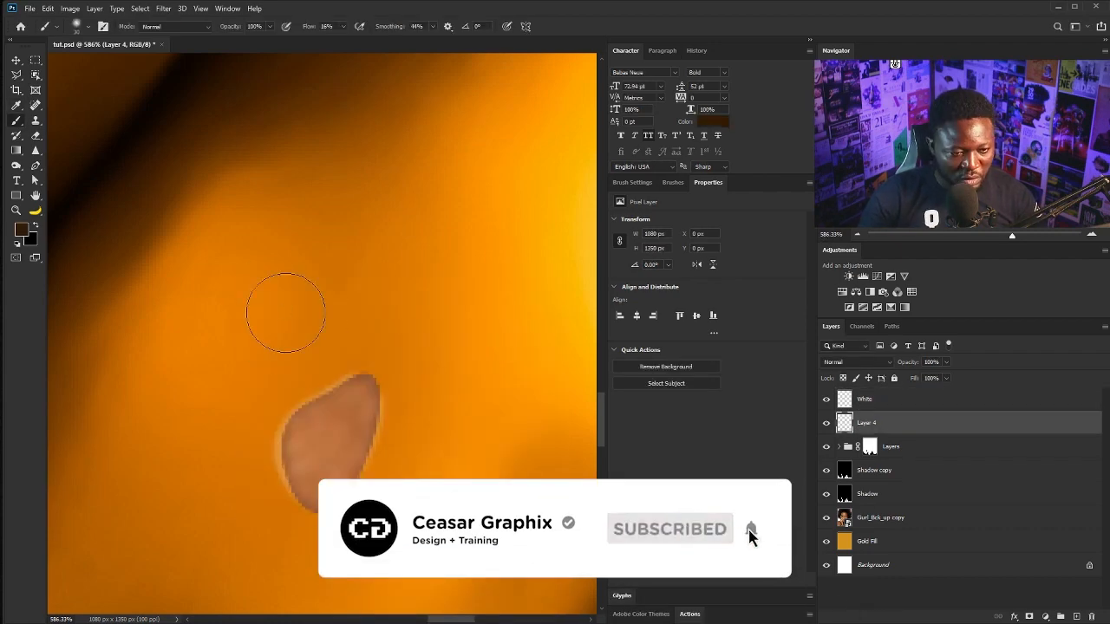
pyautogui.moveTo(343, 371)
pyautogui.mouseDown()
pyautogui.moveTo(276, 468)
pyautogui.moveTo(283, 541)
pyautogui.mouseUp()
pyautogui.scroll(-5, 283, 540)
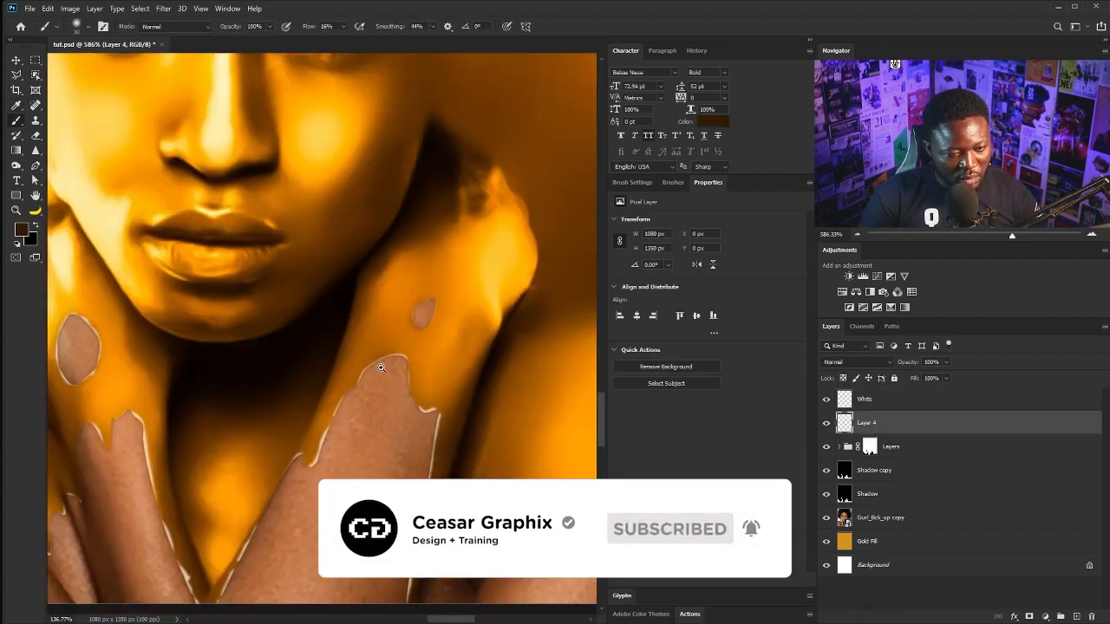
pyautogui.scroll(4, 342, 372)
# Clear the hidden mask selection
pyautogui.press('e')
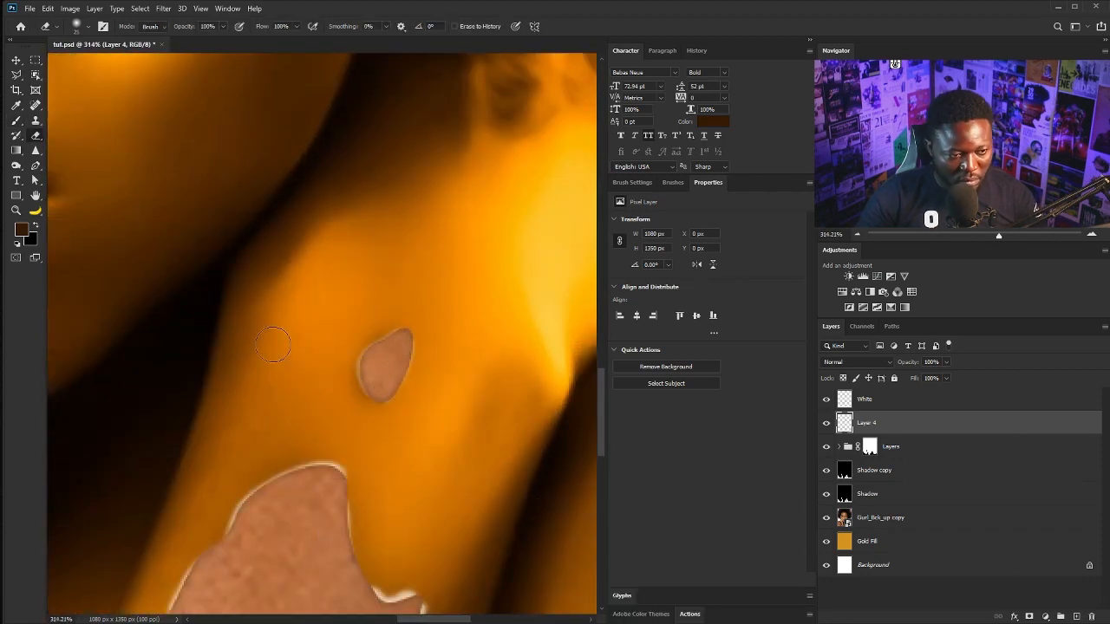
pyautogui.click(296, 26)
pyautogui.press('v')
pyautogui.scroll(-5, 402, 456)
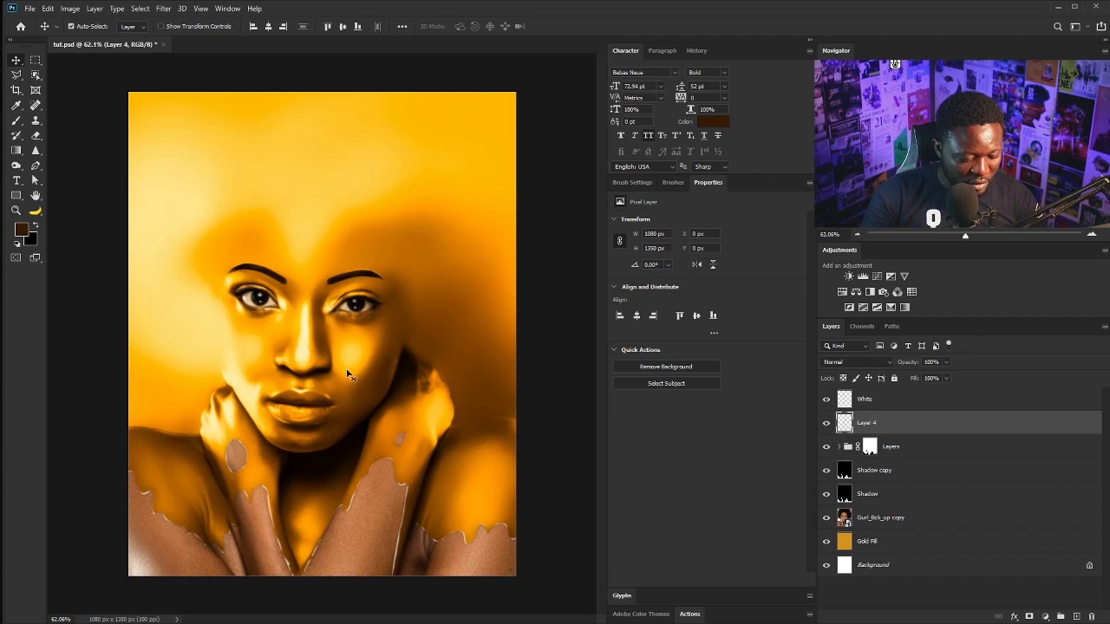
pyautogui.hotkey('ctrl', 'd')
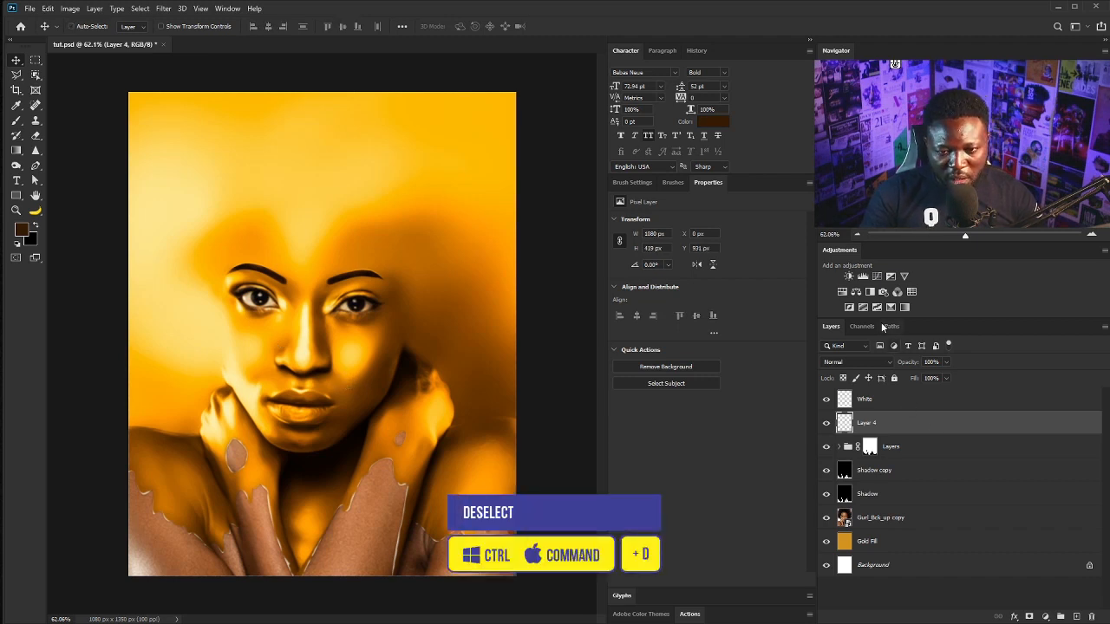
# Add a Curves adjustment directly below the Shadow layer, darken its shadows, and add a Hue/Saturation adjustment with saturation -18 above it
pyautogui.click(877, 276)
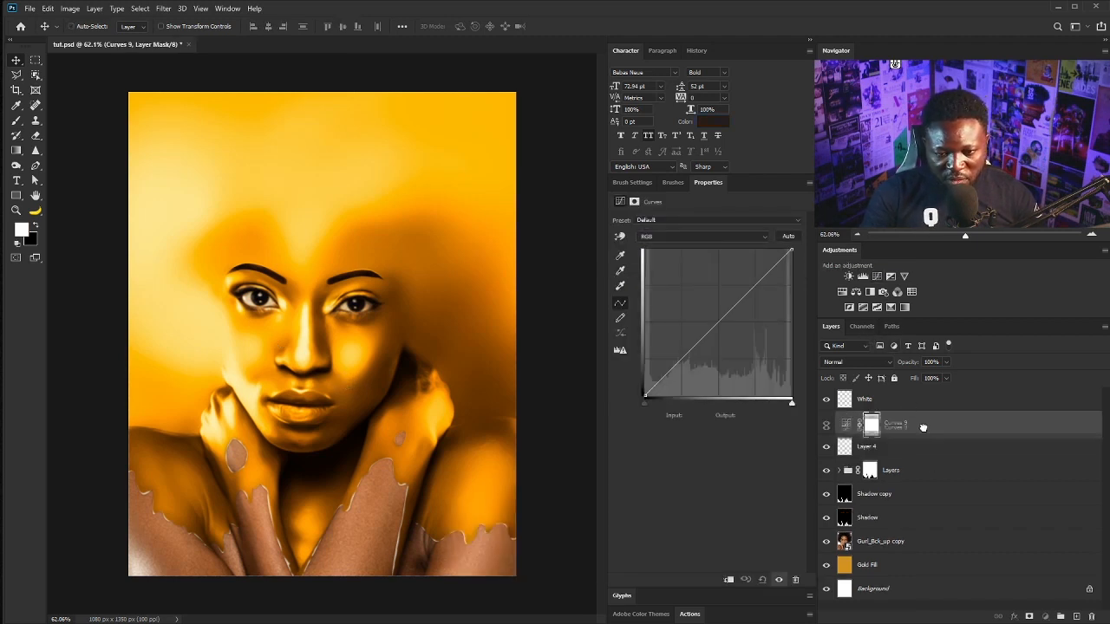
pyautogui.moveTo(922, 428); pyautogui.dragTo(912, 523)
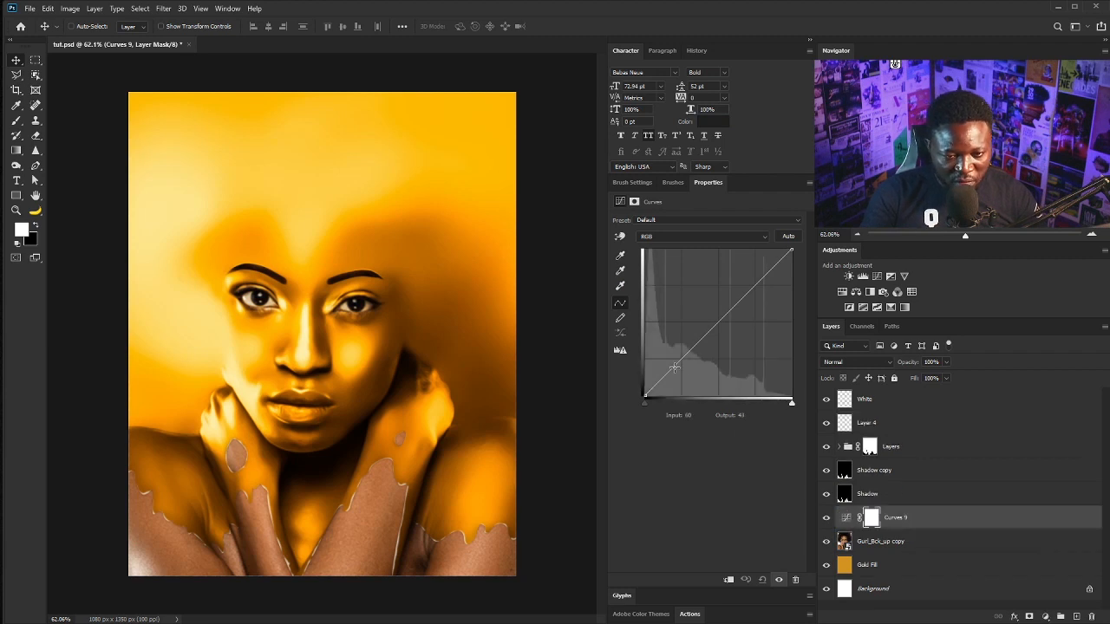
pyautogui.moveTo(674, 368); pyautogui.dragTo(678, 373)
pyautogui.moveTo(744, 296); pyautogui.dragTo(744, 297)
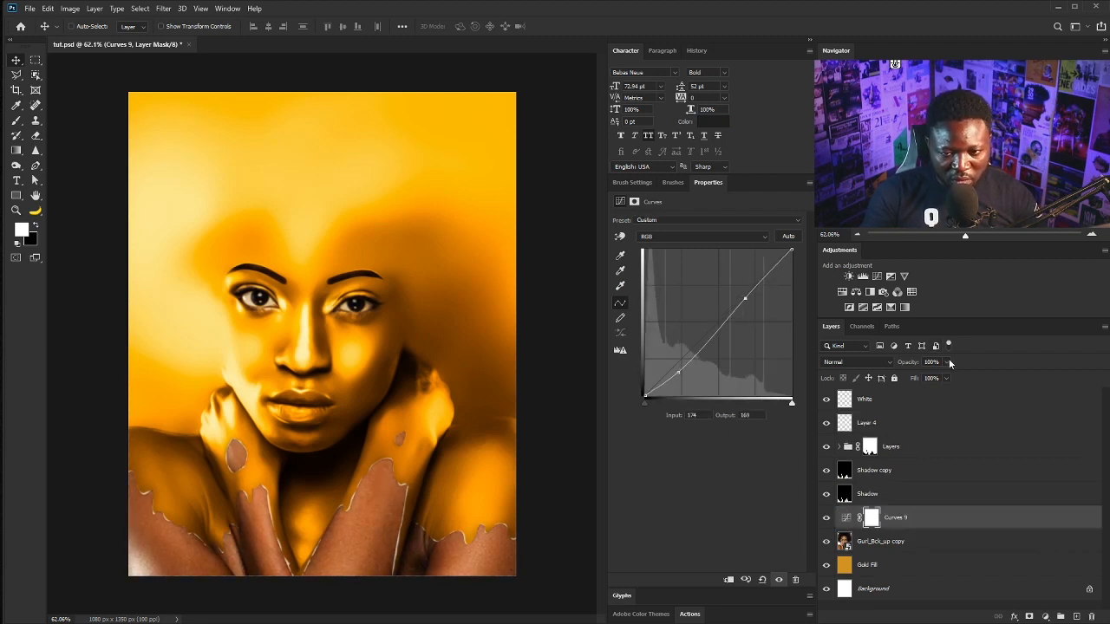
pyautogui.click(841, 292)
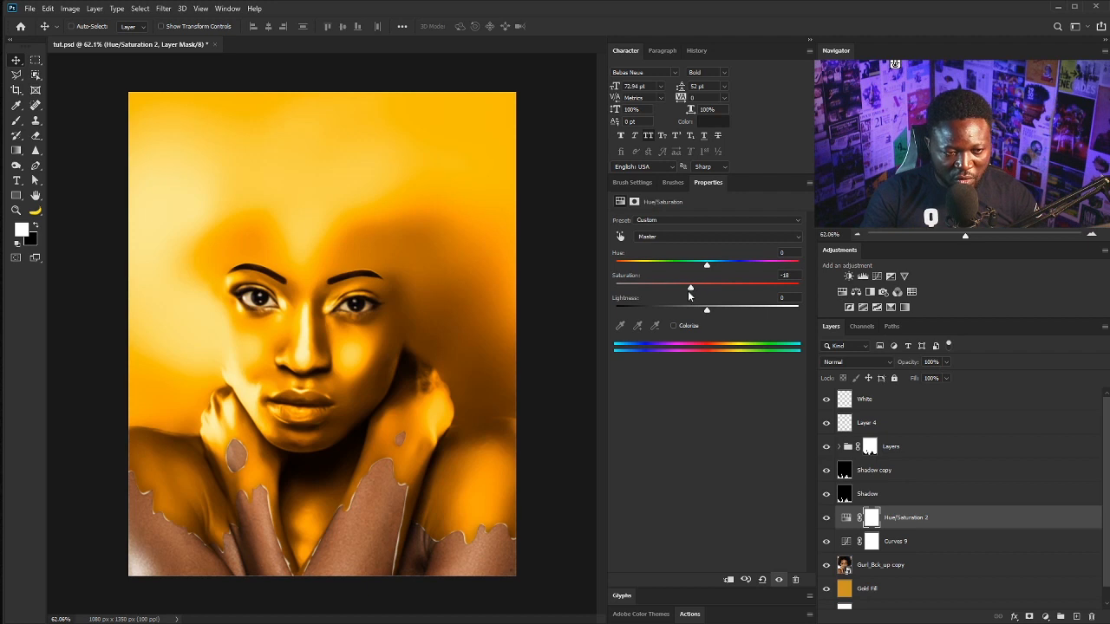
# Stamp all visible layers into a new layer and add a Color Balance adjustment above it with midtones Cyan–Red at +10
pyautogui.hotkey('ctrl', 'alt', 'shift', 'e')
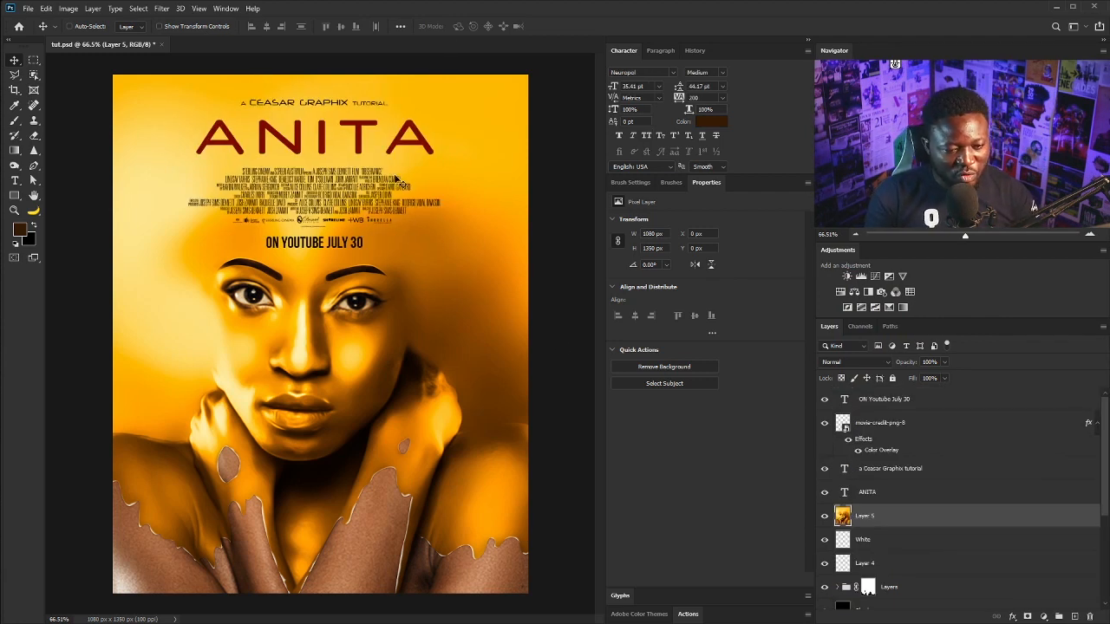
pyautogui.click(854, 291)
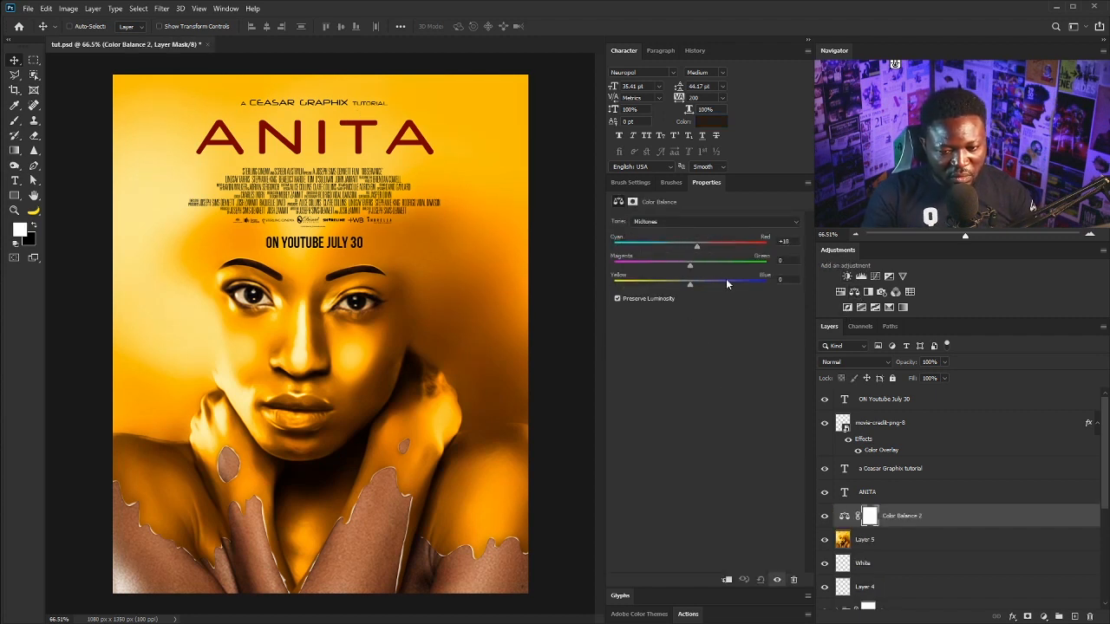
# Add a Hue/Saturation adjustment, move the ANITA title layer below both color adjustments, and lower the saturation
pyautogui.click(842, 295)
pyautogui.moveTo(900, 492); pyautogui.dragTo(897, 542)
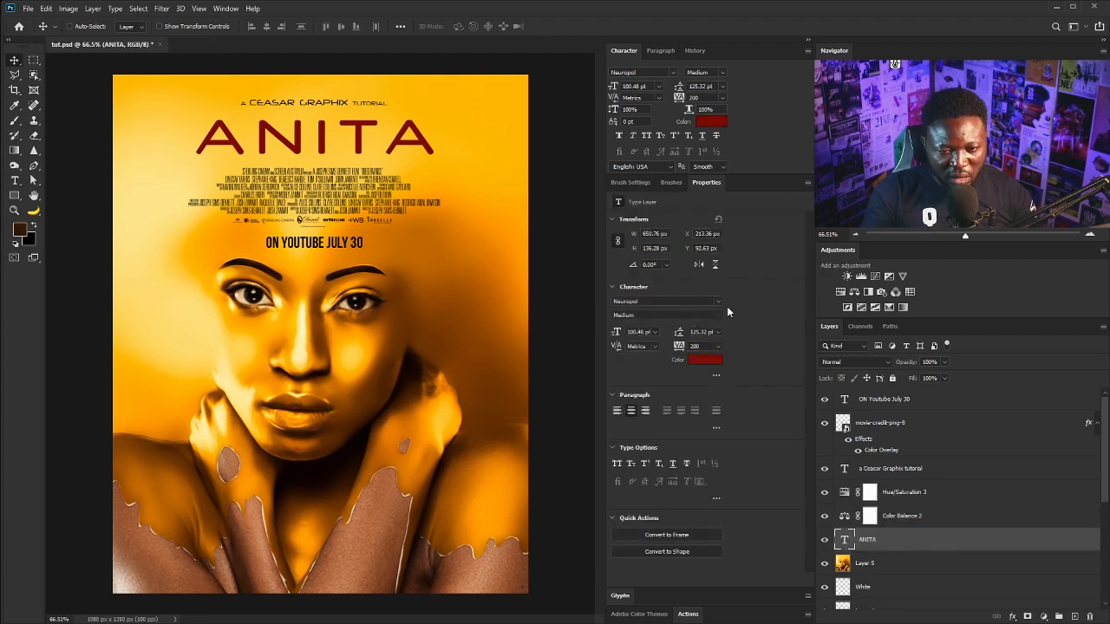
pyautogui.click(898, 523)
pyautogui.moveTo(908, 493); pyautogui.dragTo(898, 522)
pyautogui.moveTo(705, 288); pyautogui.dragTo(682, 291)
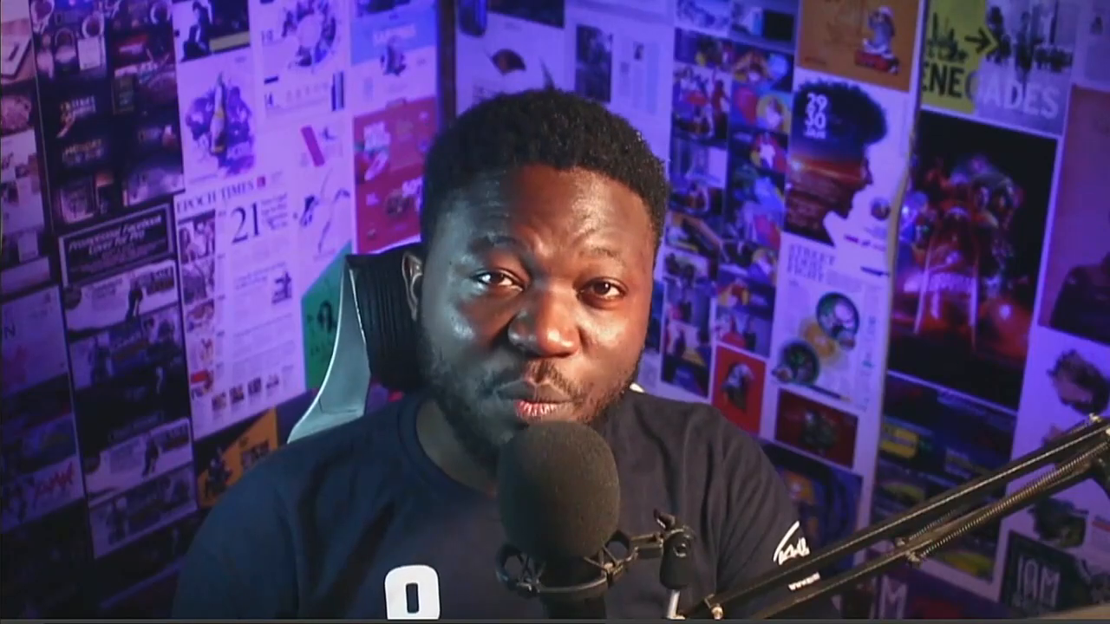